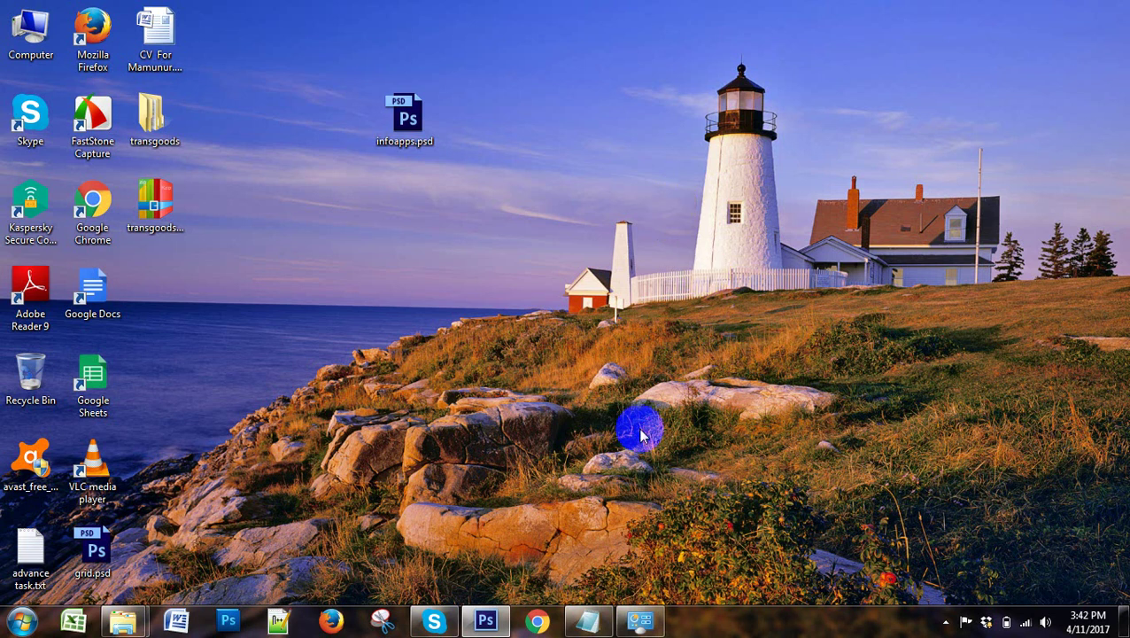
Close the Programs and Features window and bring up the 3rd class folder window.
{"action": "left_click", "coordinate": [651, 623]}
{"action": "left_click", "coordinate": [652, 623]}
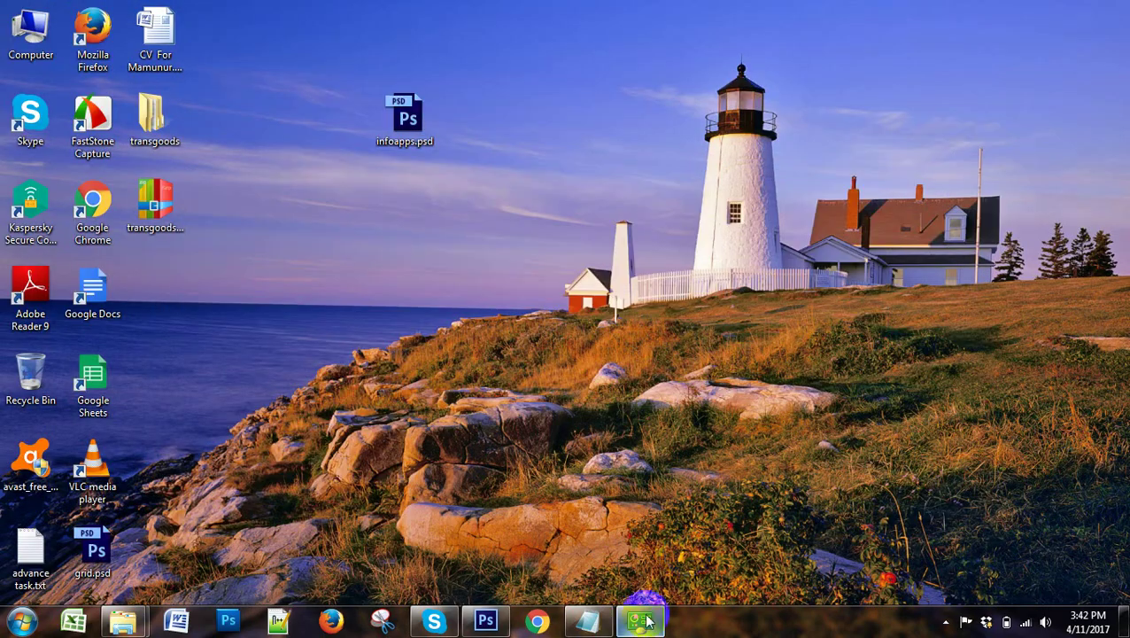
{"action": "left_click", "coordinate": [644, 620]}
{"action": "key", "text": "alt+F4"}
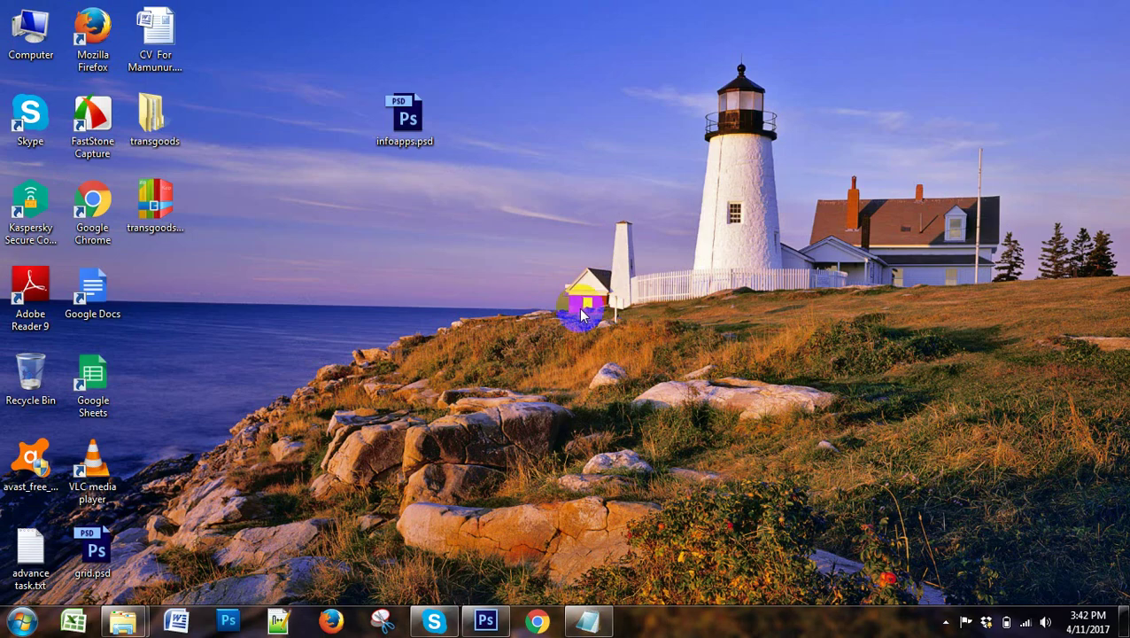
{"action": "mouse_move", "coordinate": [124, 621]}
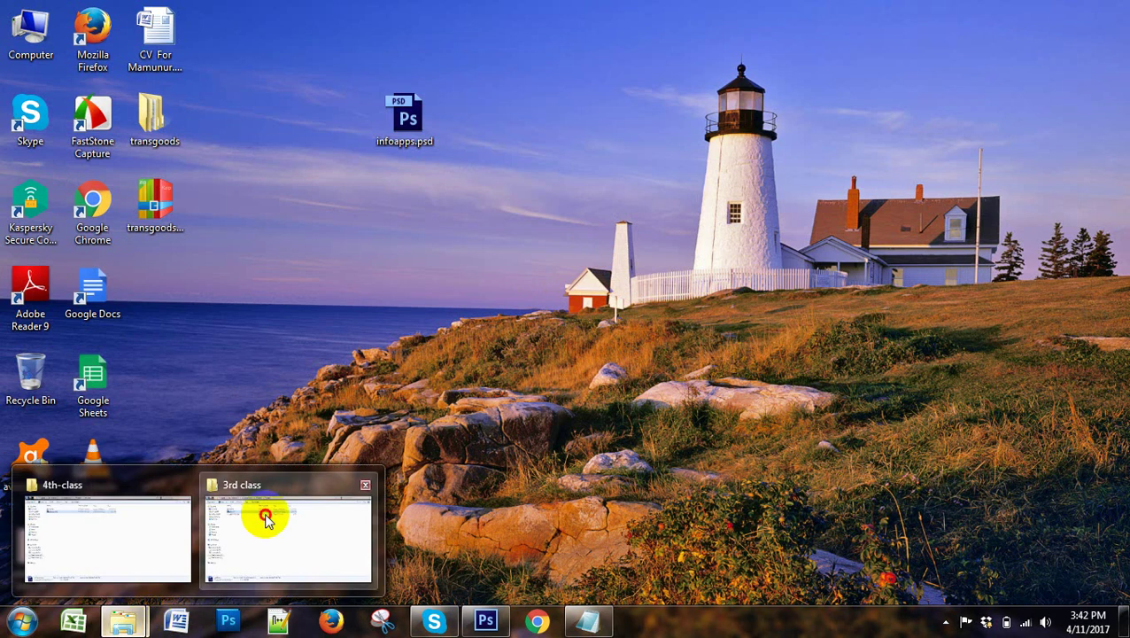
{"action": "left_click", "coordinate": [265, 516]}
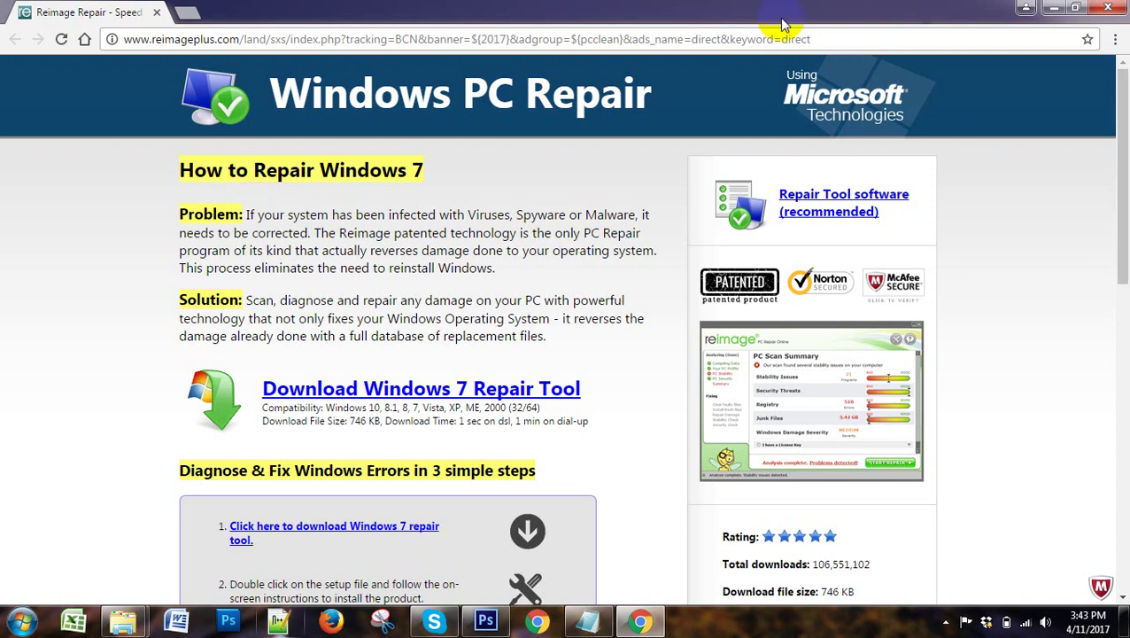
Close the Chrome ad pages, choosing Leave, and dismiss the pop-up ad.
{"action": "left_click", "coordinate": [1118, 11]}
{"action": "left_click", "coordinate": [629, 150]}
{"action": "mouse_move", "coordinate": [435, 621]}
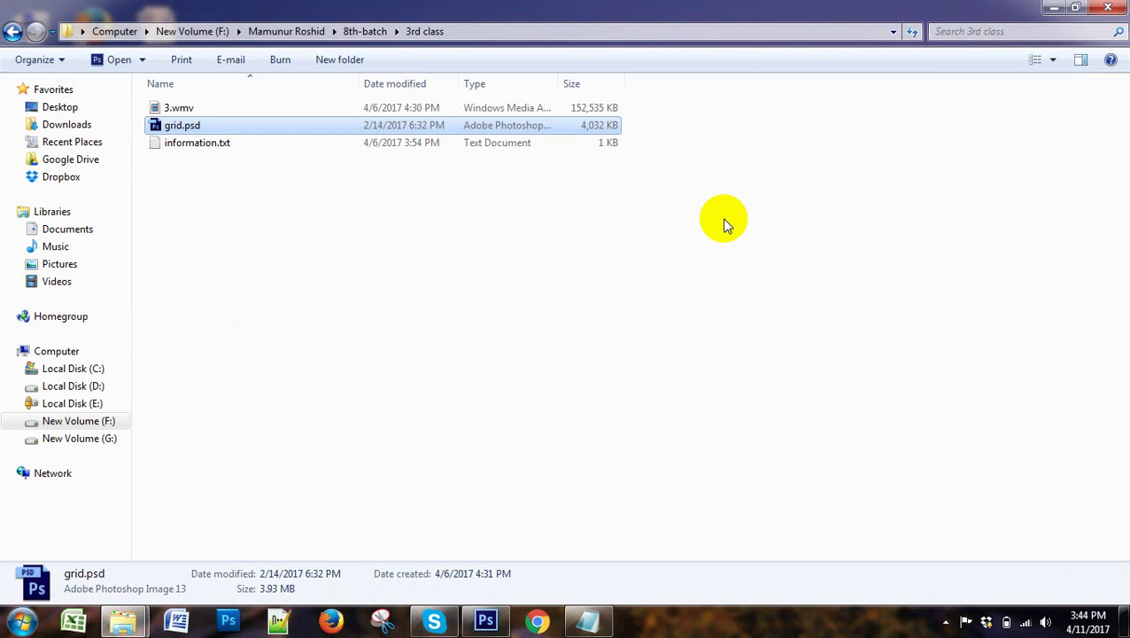
{"action": "key", "text": "Return"}
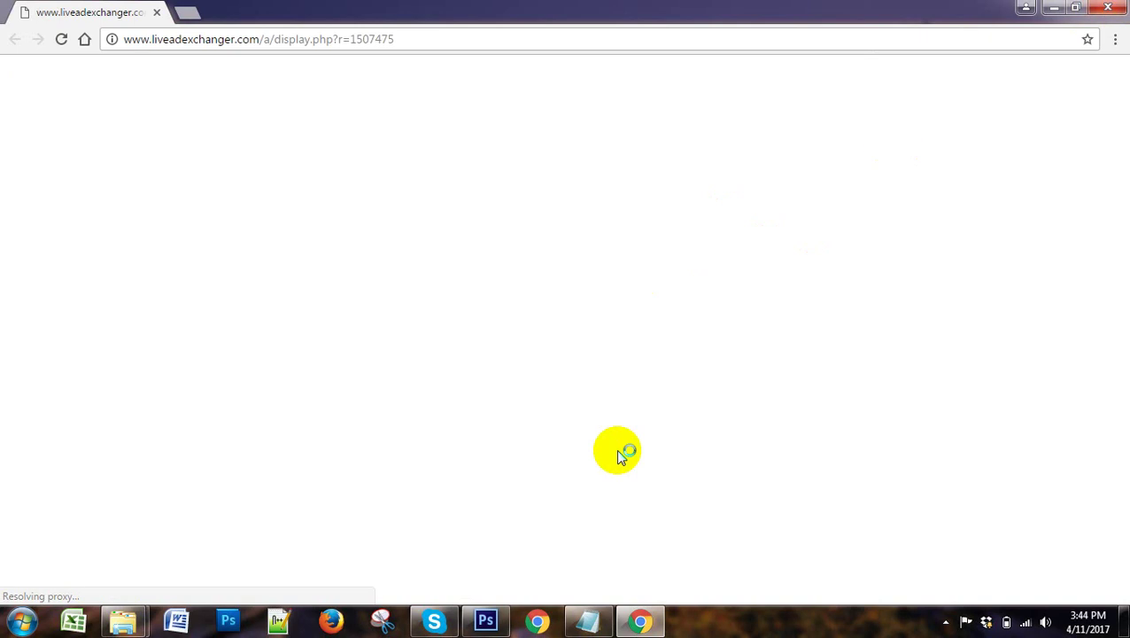
{"action": "left_click", "coordinate": [1108, 7]}
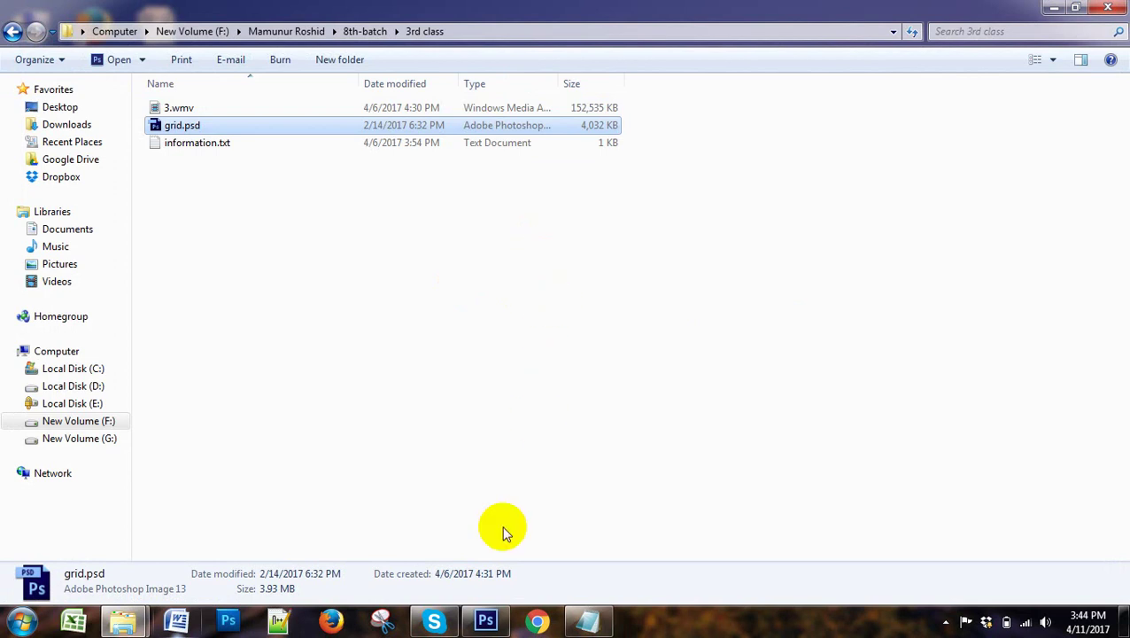
Check the Photoshop mockup, then select information.txt in the 3rd class folder.
{"action": "left_click", "coordinate": [485, 620]}
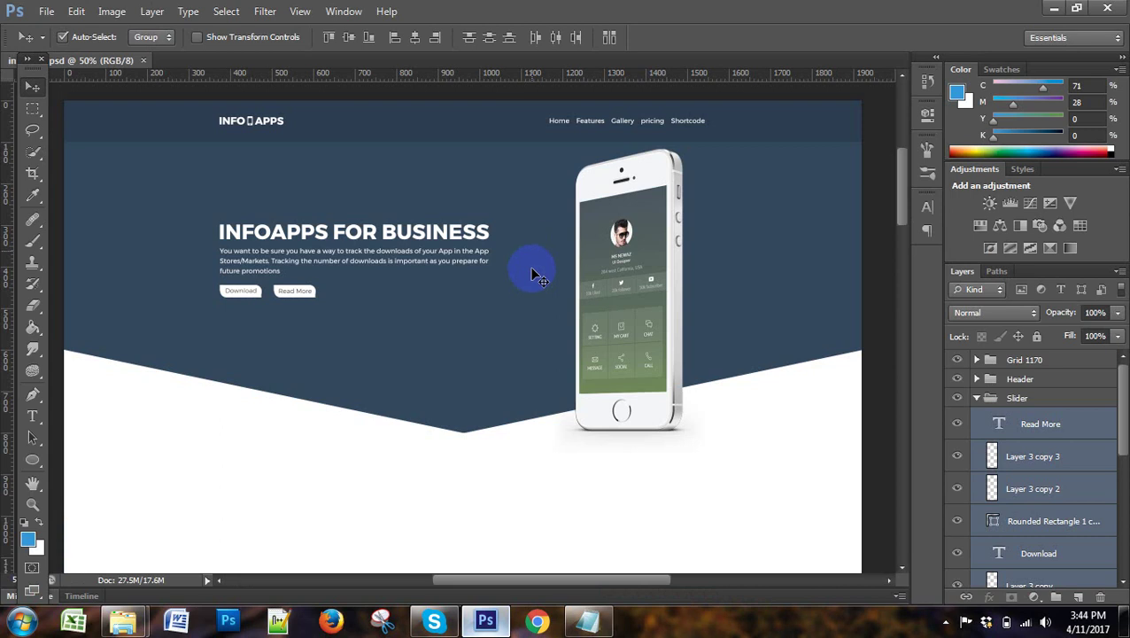
{"action": "mouse_move", "coordinate": [123, 622]}
{"action": "left_click", "coordinate": [270, 538]}
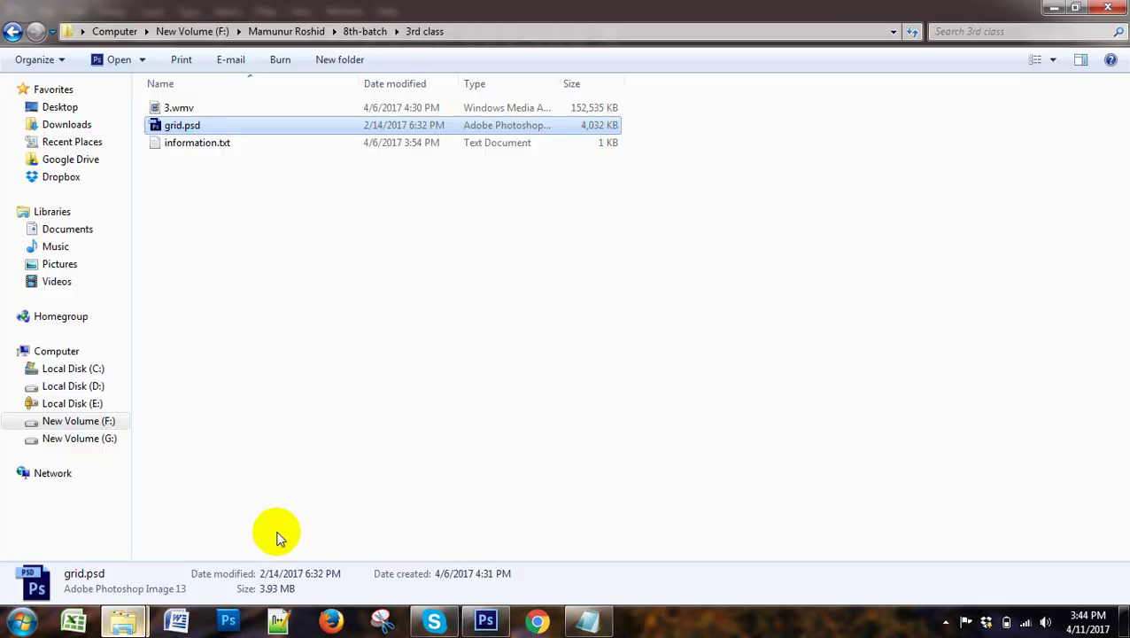
{"action": "left_click", "coordinate": [206, 149]}
Open information.txt in a maximized Notepad window.
{"action": "double_click", "coordinate": [206, 149]}
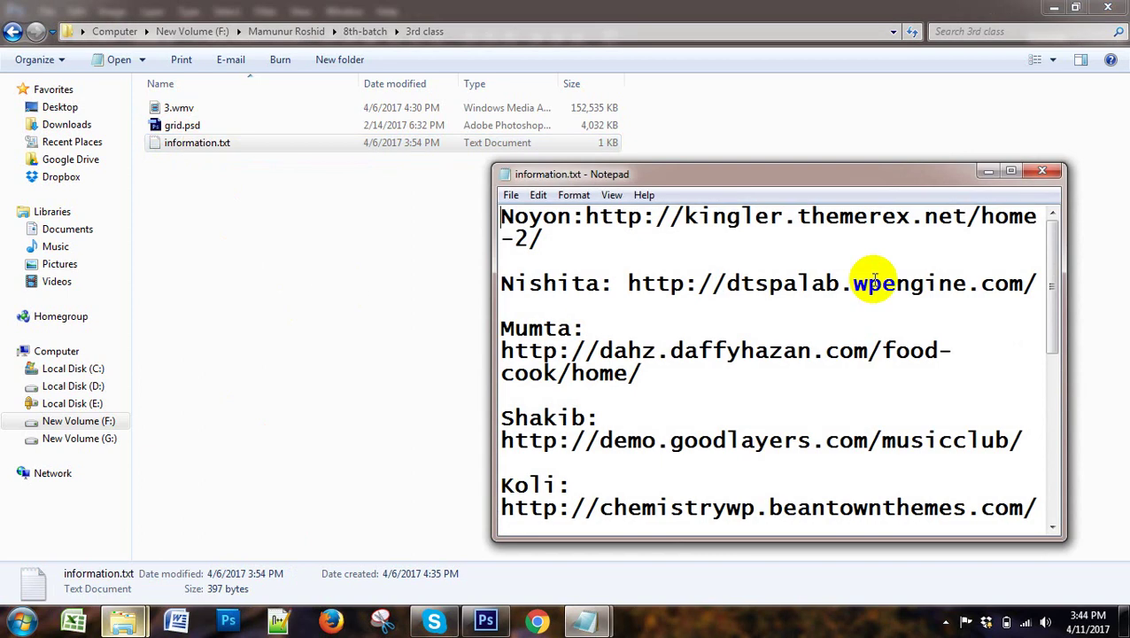
{"action": "left_click", "coordinate": [1001, 171]}
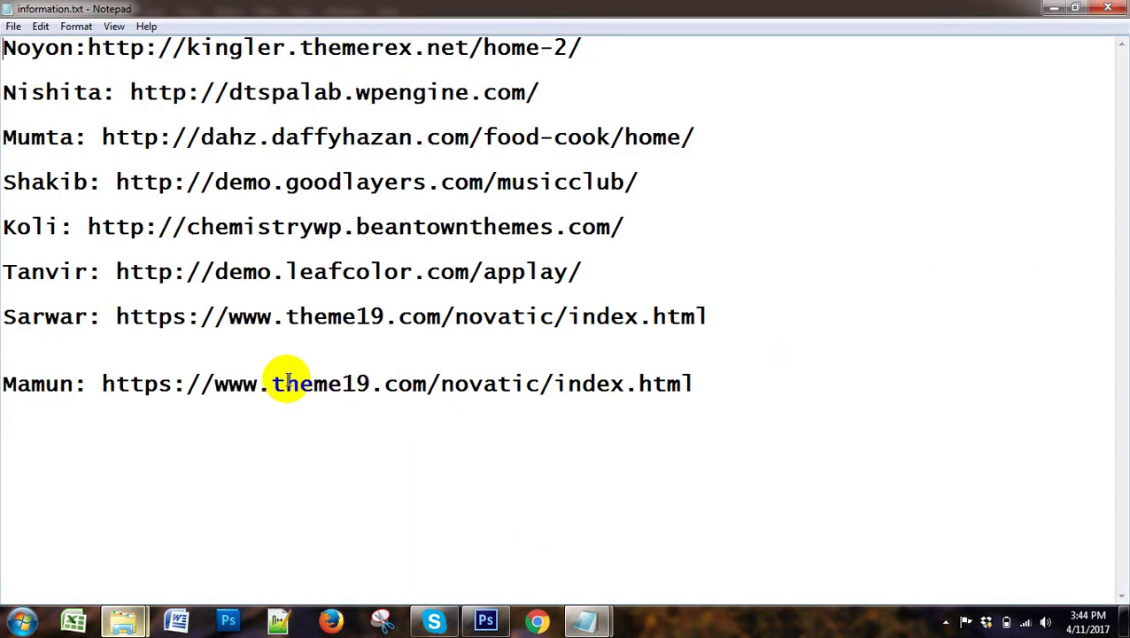
{"action": "left_click", "coordinate": [519, 350]}
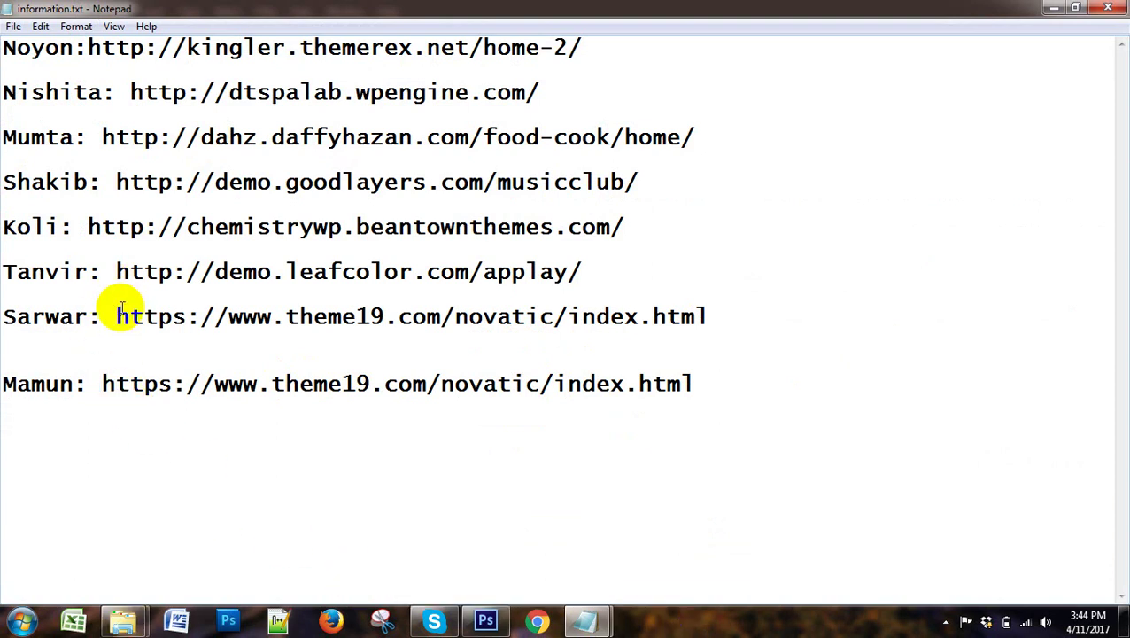
Highlight the theme19.com novatic link, deselect it, and close Notepad.
{"action": "left_click_drag", "start_coordinate": [113, 317], "coordinate": [731, 319]}
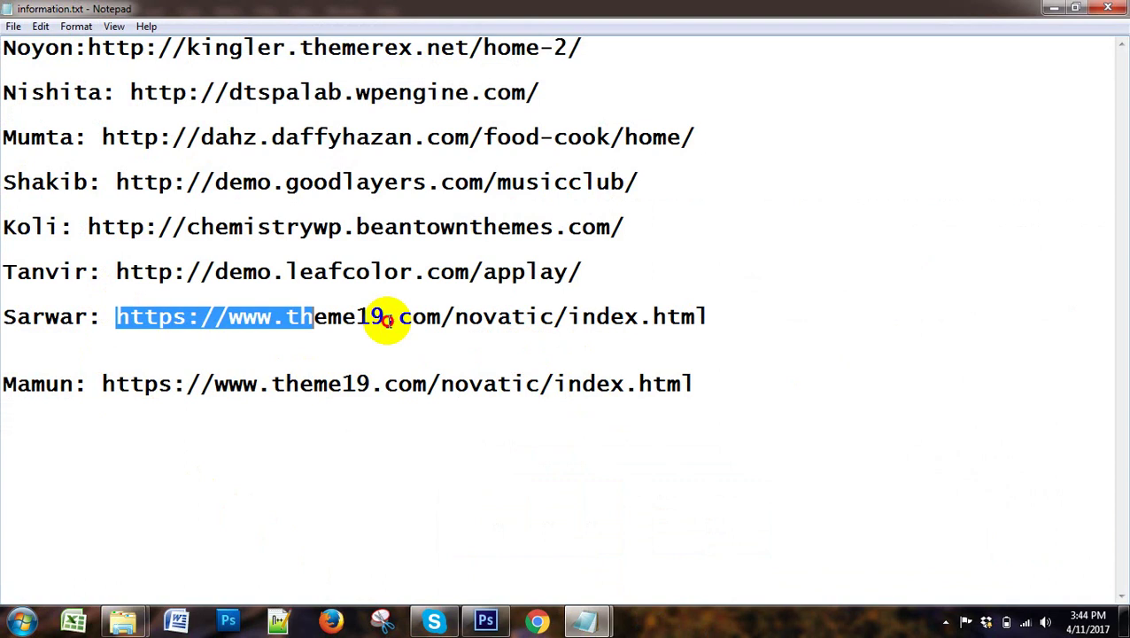
{"action": "left_click", "coordinate": [752, 332]}
{"action": "left_click_drag", "start_coordinate": [752, 332], "coordinate": [114, 317]}
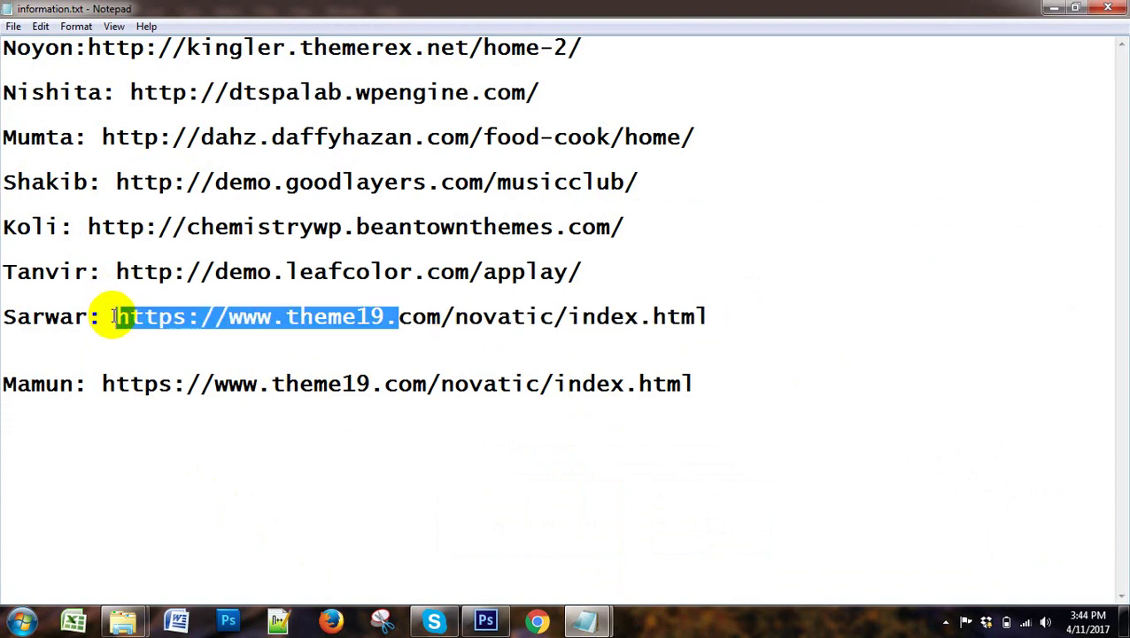
{"action": "left_click", "coordinate": [114, 318]}
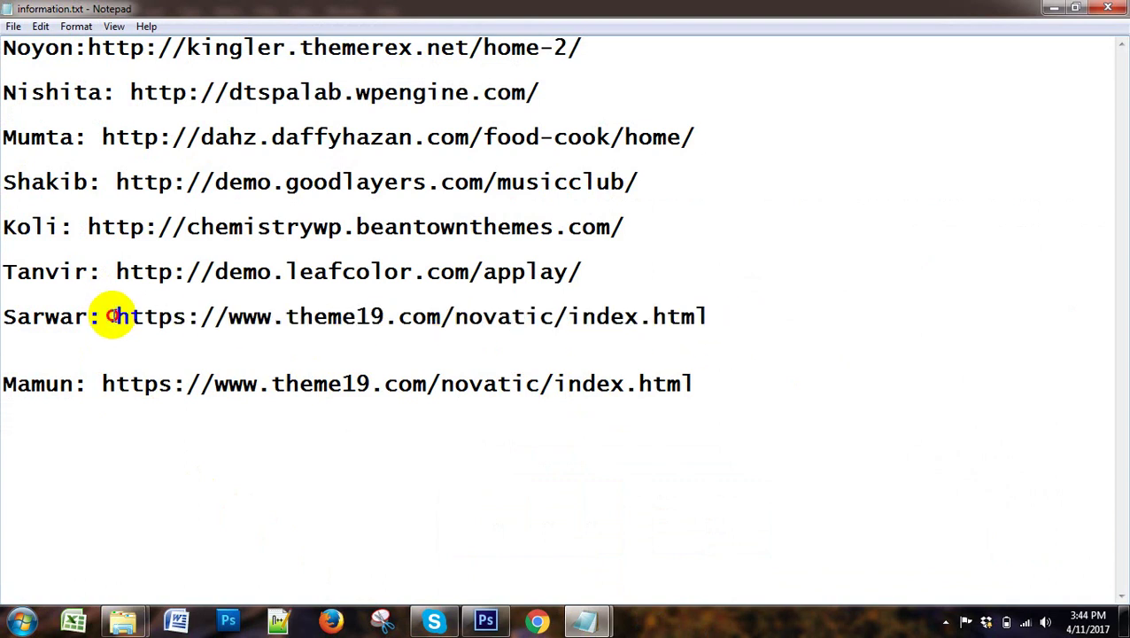
{"action": "left_click", "coordinate": [1108, 8]}
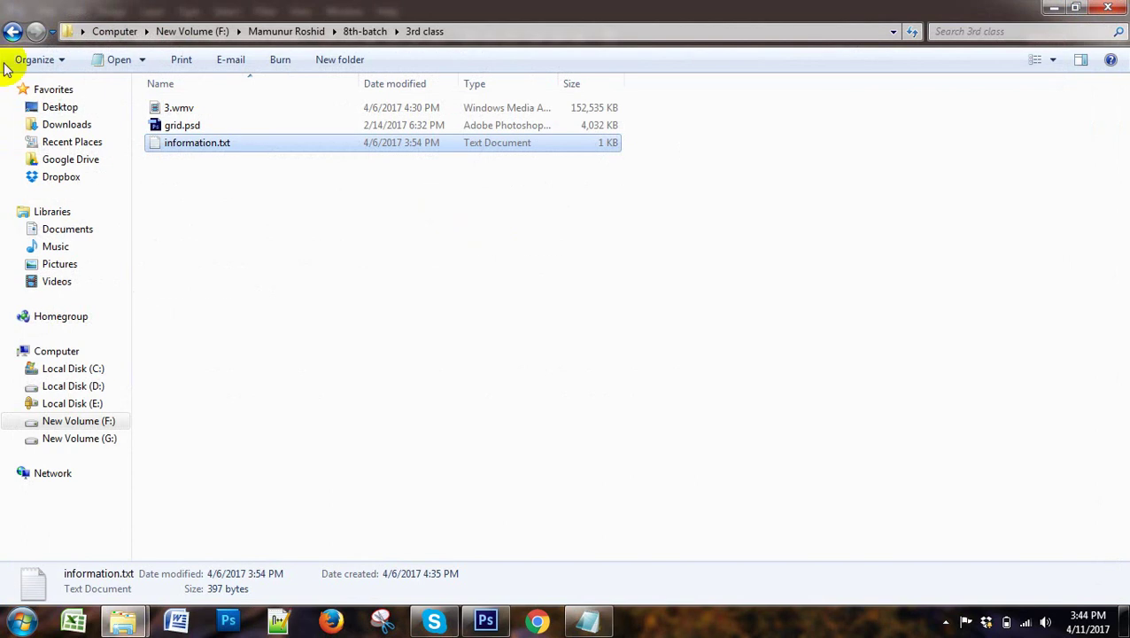
Create a new folder in 8th-batch named '5th-cl'.
{"action": "left_click", "coordinate": [12, 31]}
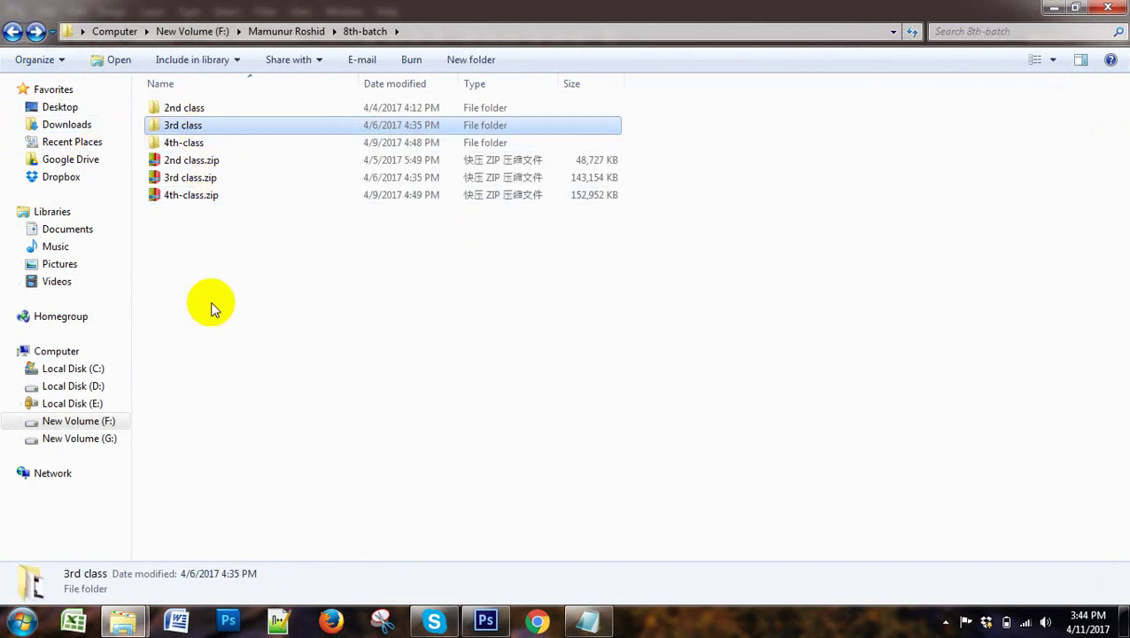
{"action": "right_click", "coordinate": [211, 343]}
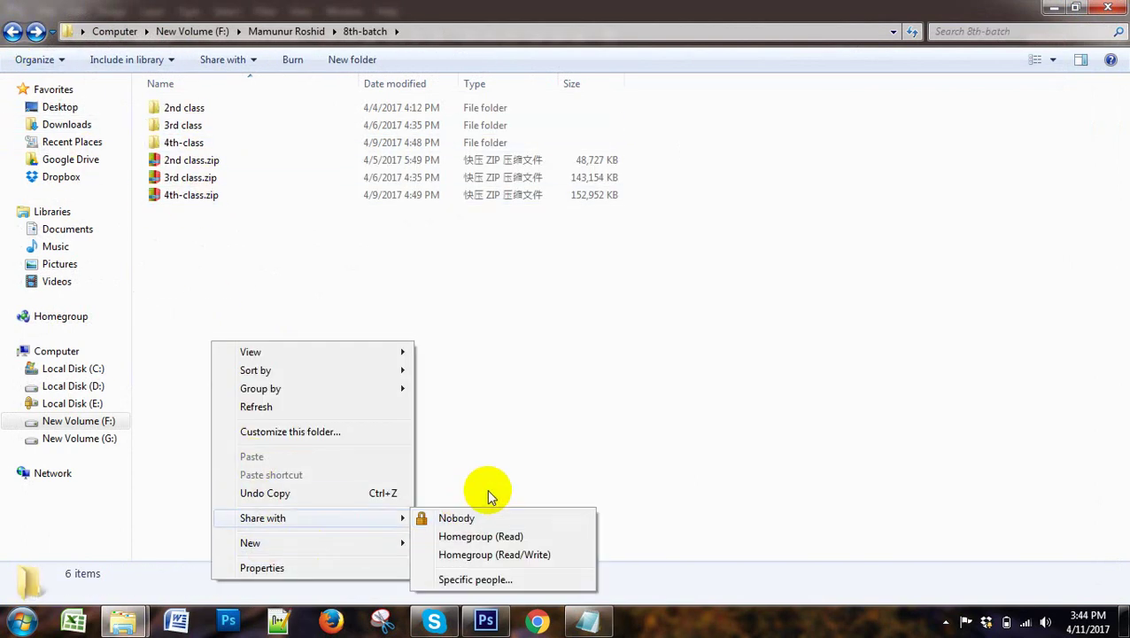
{"action": "mouse_move", "coordinate": [312, 542]}
{"action": "left_click", "coordinate": [479, 248]}
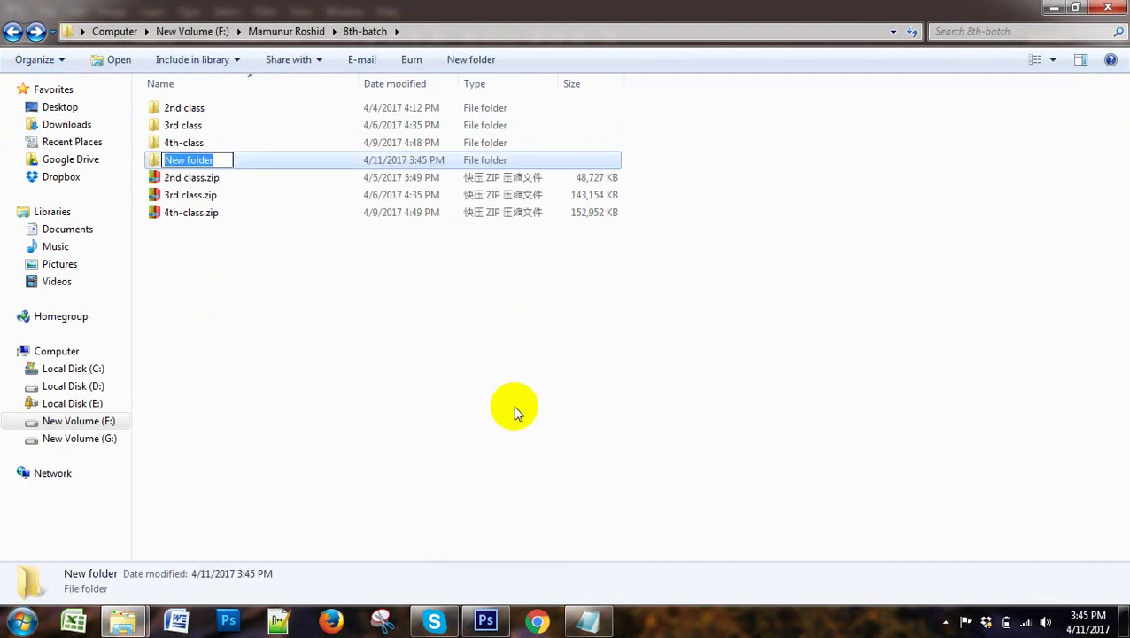
{"action": "type", "text": "5"}
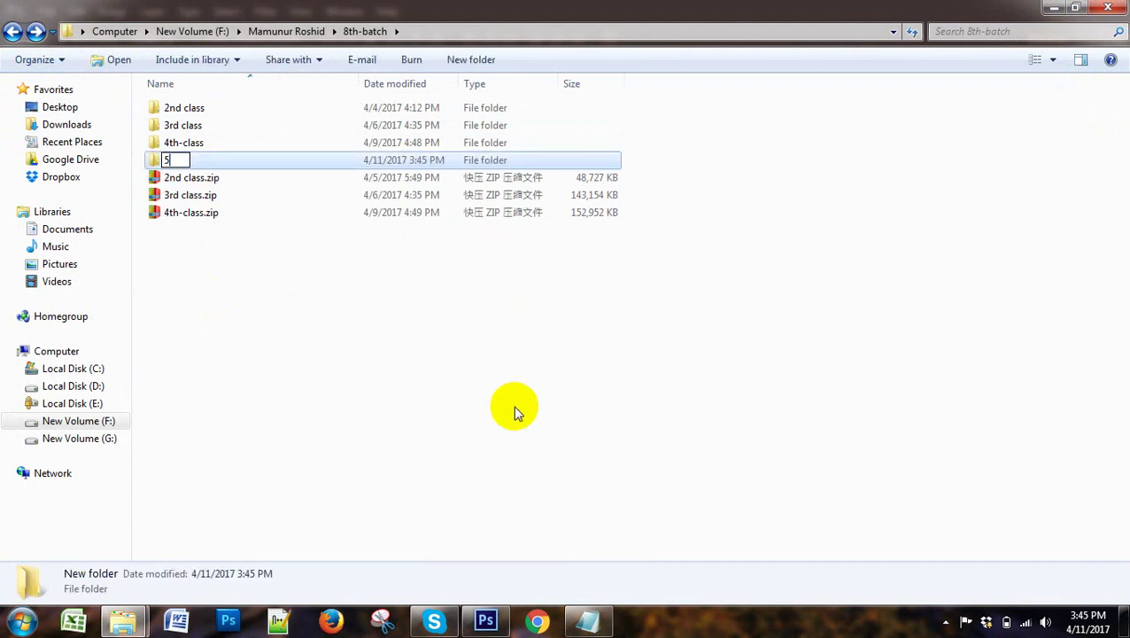
{"action": "type", "text": "th-"}
{"action": "type", "text": "cl"}
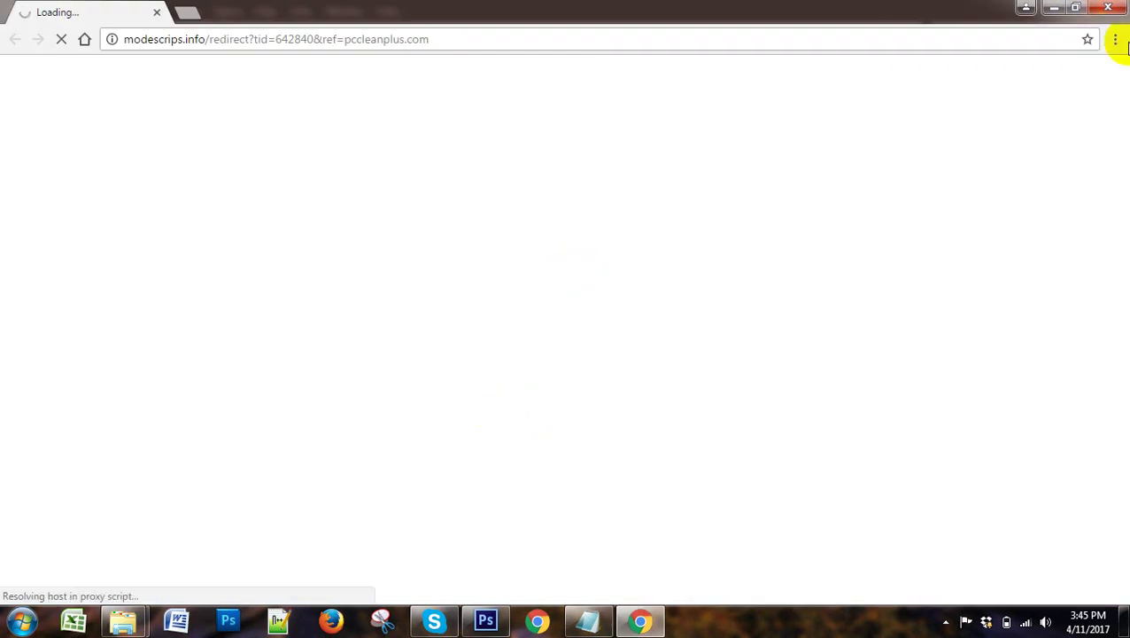
{"action": "left_click", "coordinate": [1107, 7]}
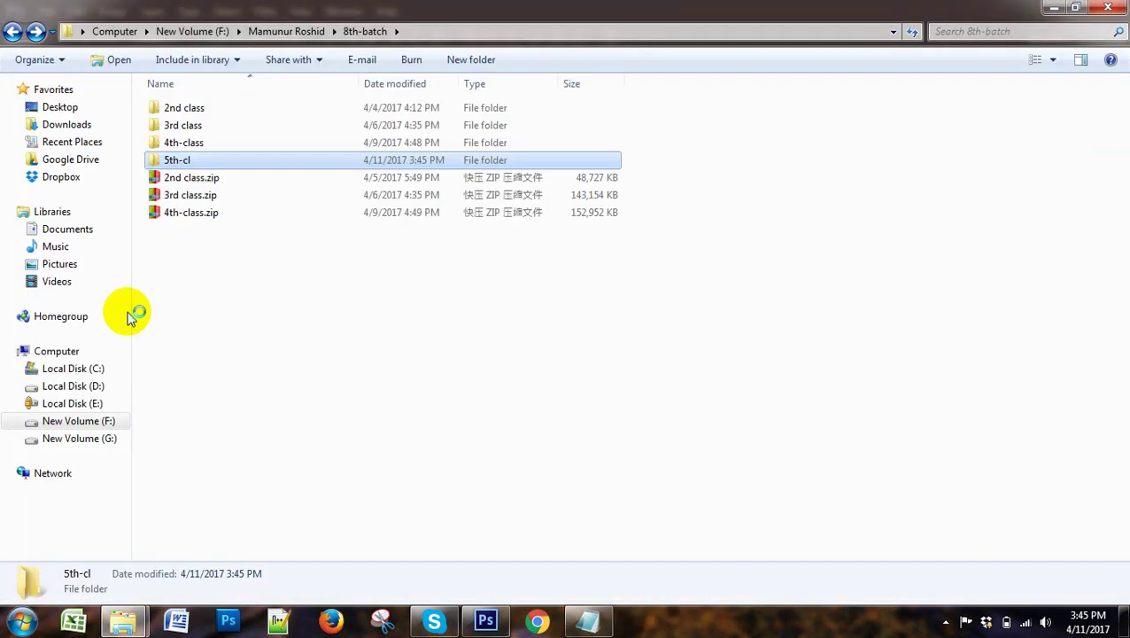
Rename the folder to '5th-class' and open it.
{"action": "right_click", "coordinate": [180, 157]}
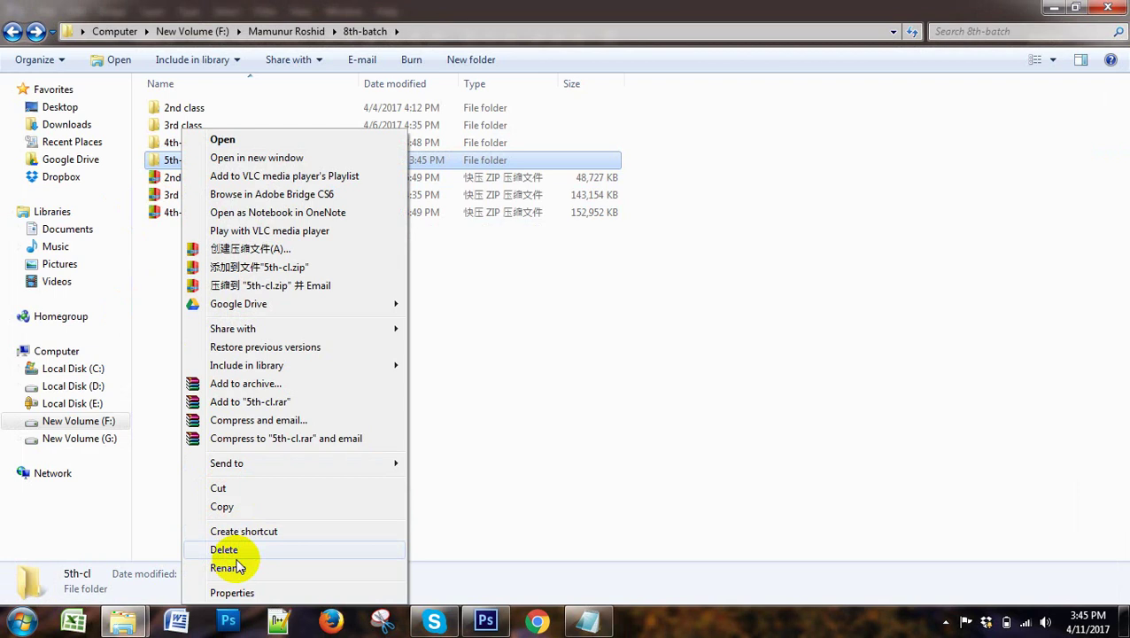
{"action": "left_click", "coordinate": [234, 568]}
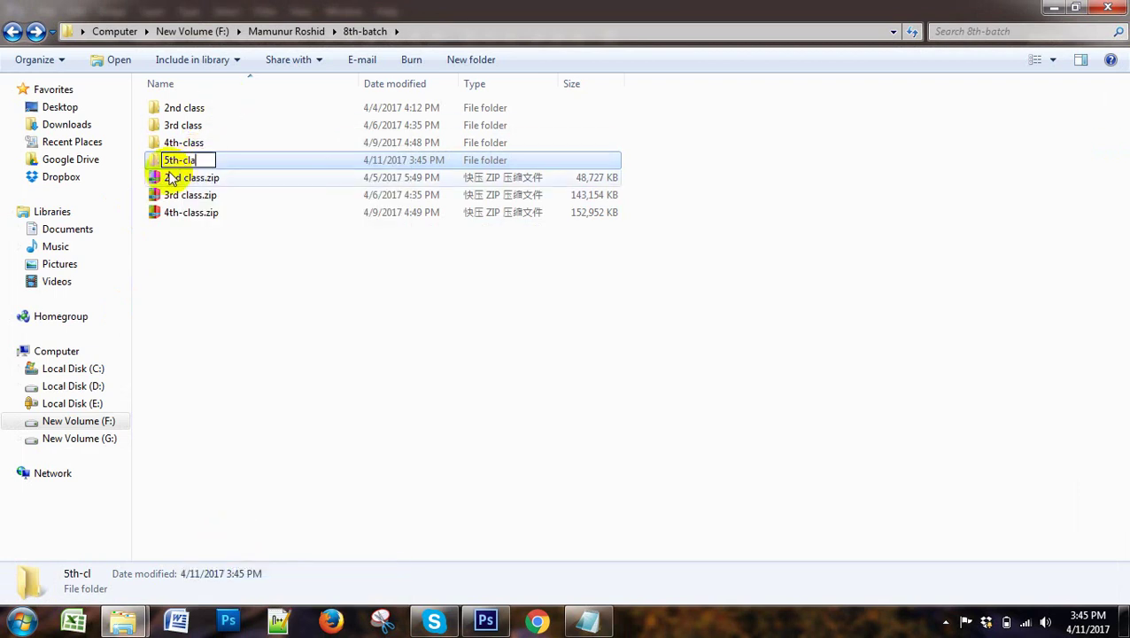
{"action": "type", "text": "ass"}
{"action": "left_click", "coordinate": [264, 354]}
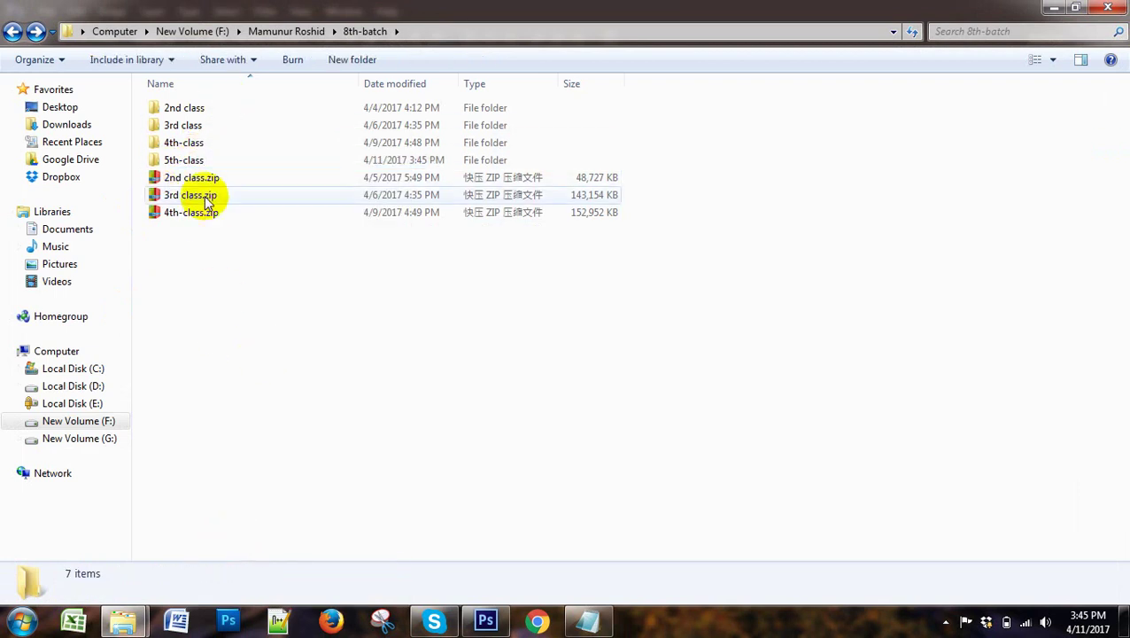
{"action": "double_click", "coordinate": [221, 159]}
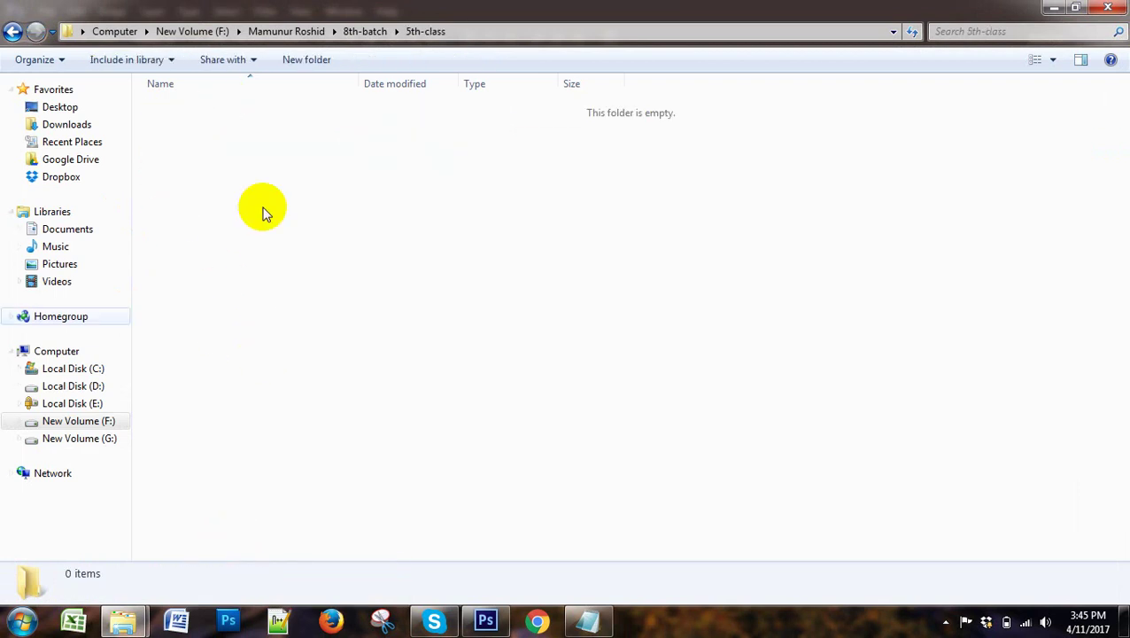
Copy information.txt from the 3rd class folder into 5th-class.
{"action": "left_click", "coordinate": [13, 31]}
{"action": "left_click", "coordinate": [174, 143]}
{"action": "double_click", "coordinate": [175, 143]}
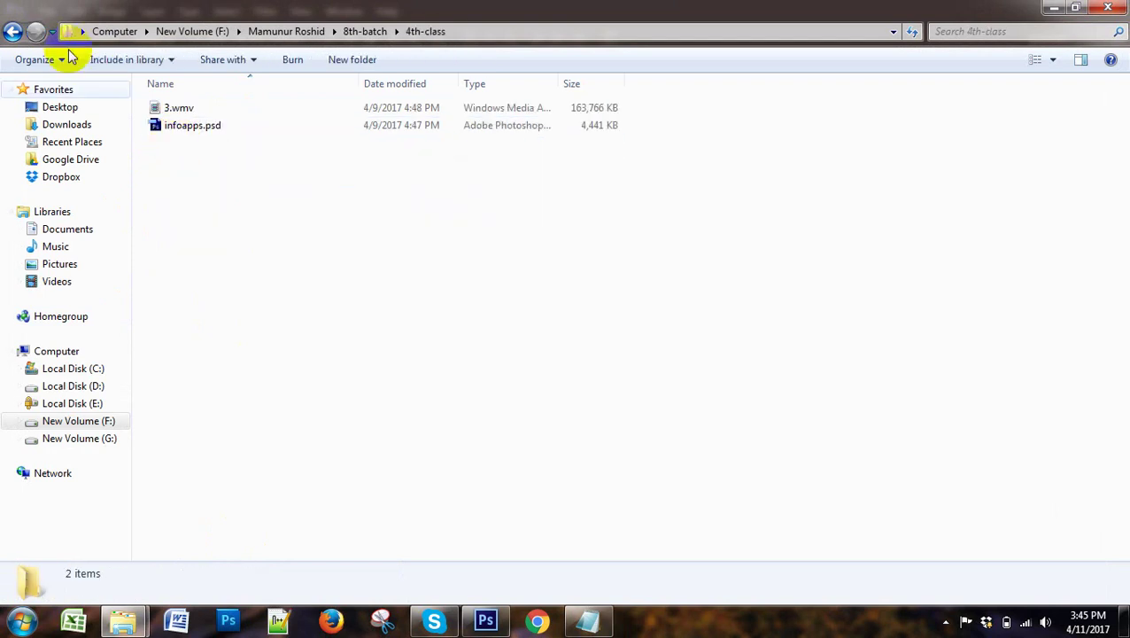
{"action": "left_click", "coordinate": [12, 31]}
{"action": "double_click", "coordinate": [183, 126]}
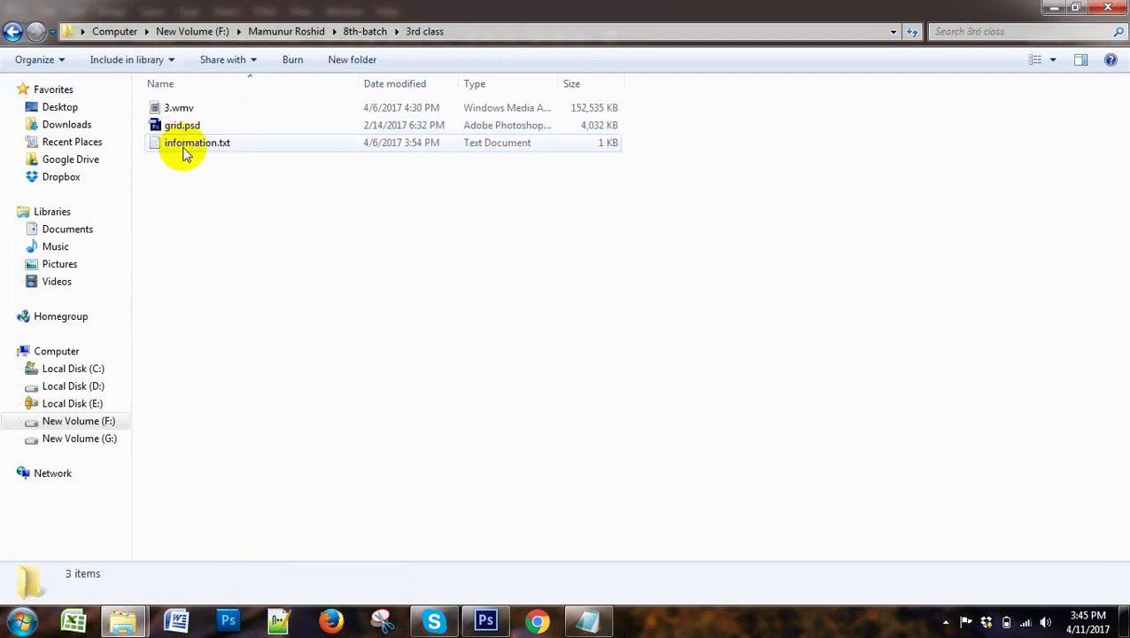
{"action": "right_click", "coordinate": [189, 146]}
{"action": "left_click", "coordinate": [227, 458]}
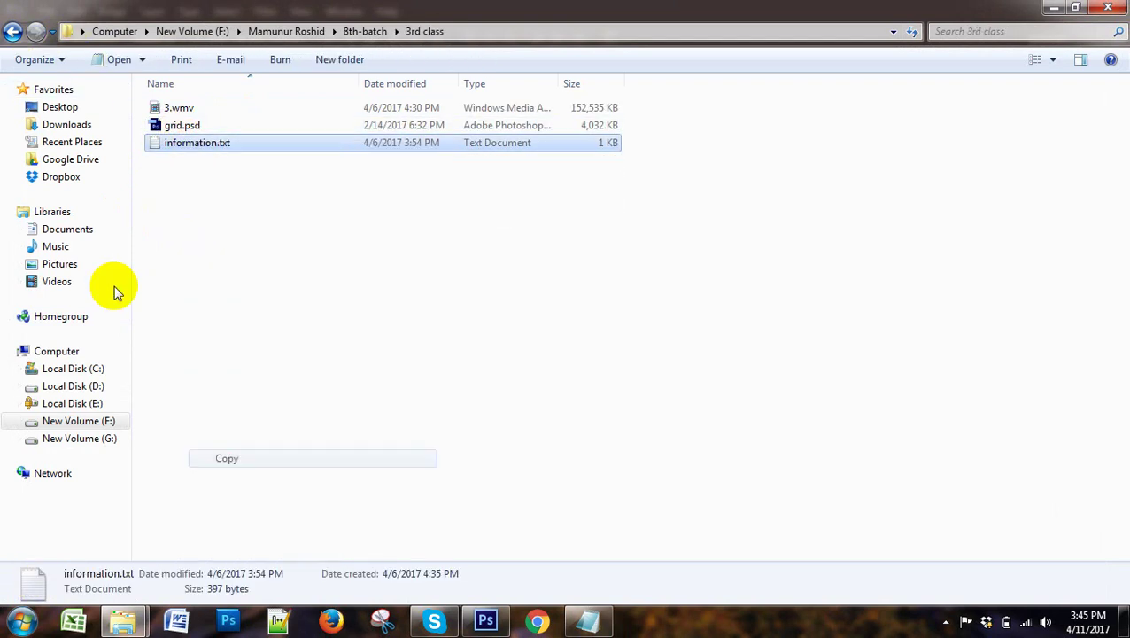
{"action": "left_click", "coordinate": [12, 31]}
{"action": "left_click", "coordinate": [172, 148]}
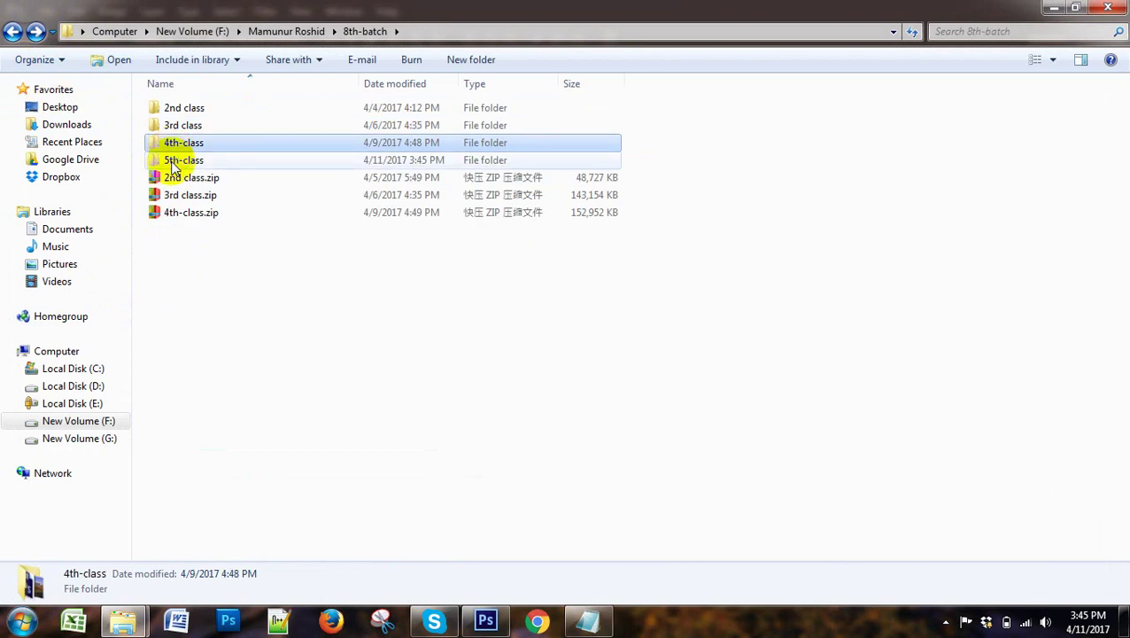
{"action": "double_click", "coordinate": [177, 162]}
{"action": "right_click", "coordinate": [212, 206]}
{"action": "left_click", "coordinate": [254, 321]}
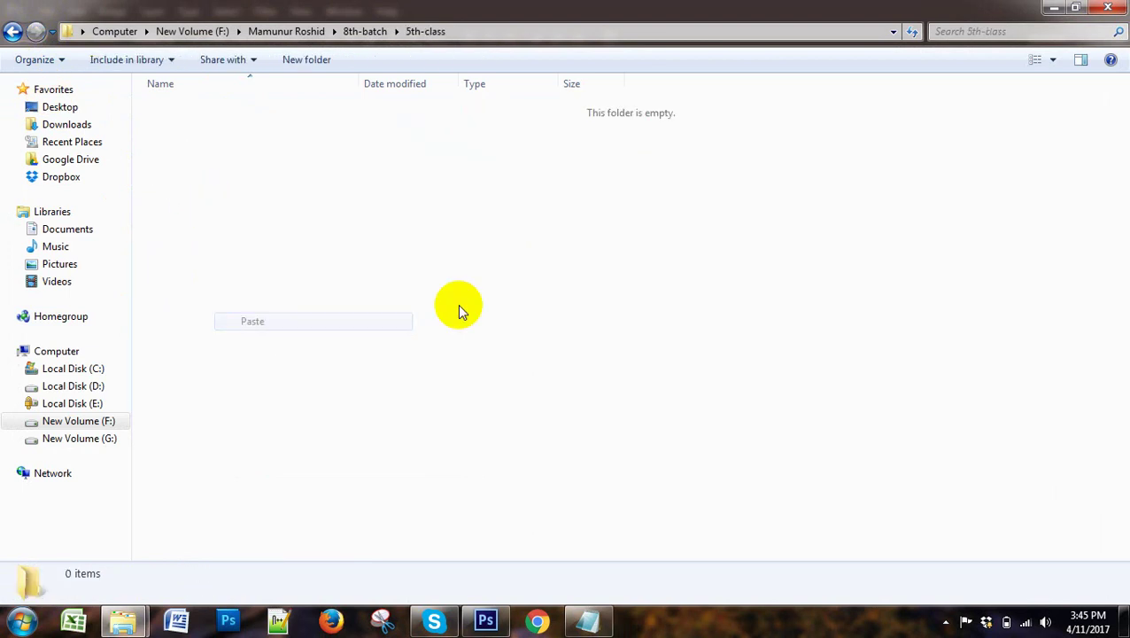
Copy infoapps.psd from 4th-class into 5th-class and open it in Photoshop.
{"action": "left_click", "coordinate": [12, 31]}
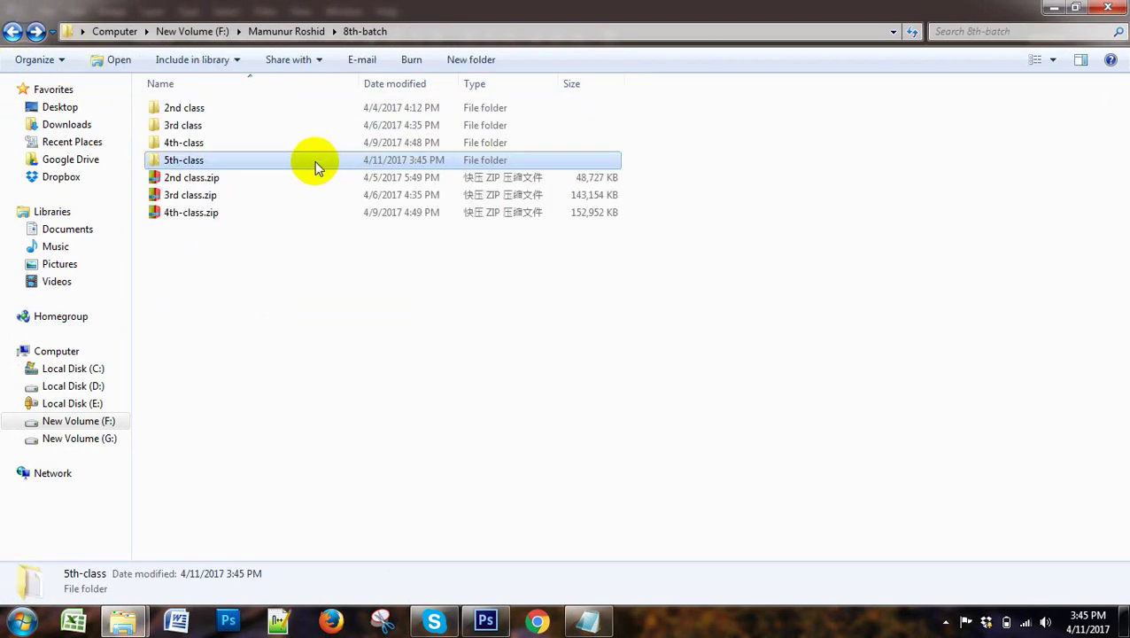
{"action": "double_click", "coordinate": [210, 144]}
{"action": "left_click", "coordinate": [202, 126]}
{"action": "right_click", "coordinate": [202, 127]}
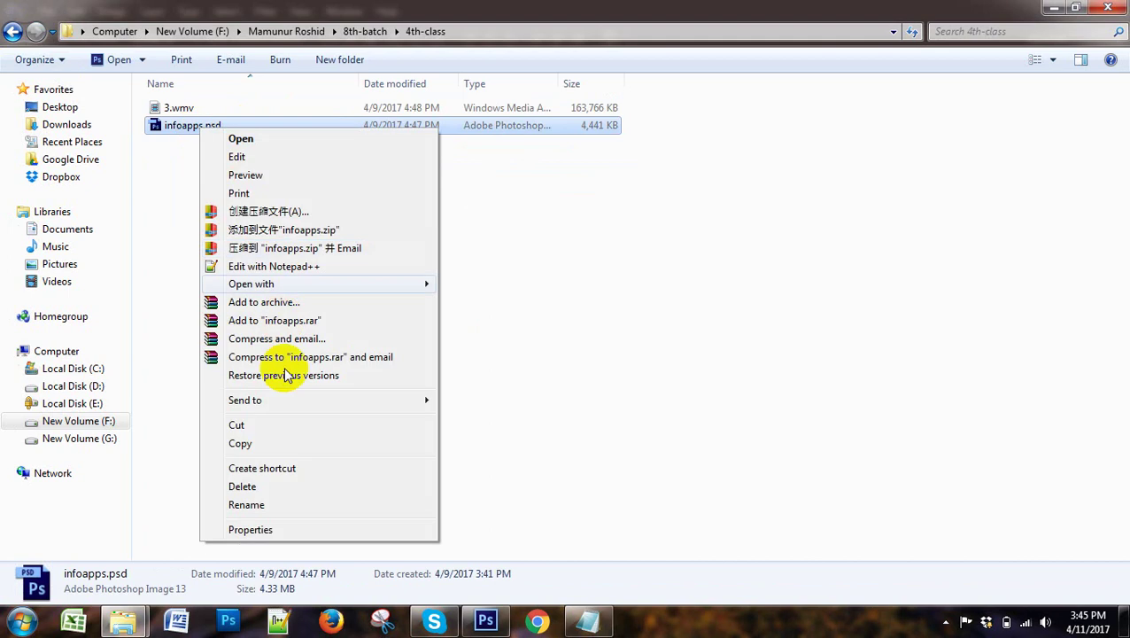
{"action": "left_click", "coordinate": [239, 443]}
{"action": "left_click", "coordinate": [12, 31]}
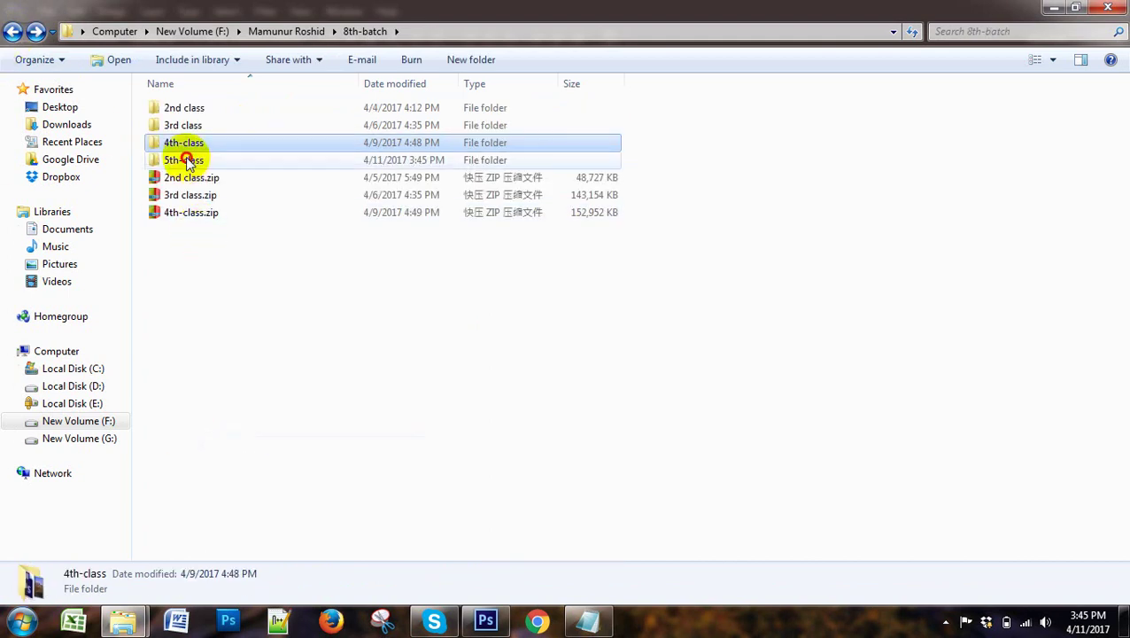
{"action": "double_click", "coordinate": [186, 160]}
{"action": "right_click", "coordinate": [235, 222]}
{"action": "left_click", "coordinate": [274, 341]}
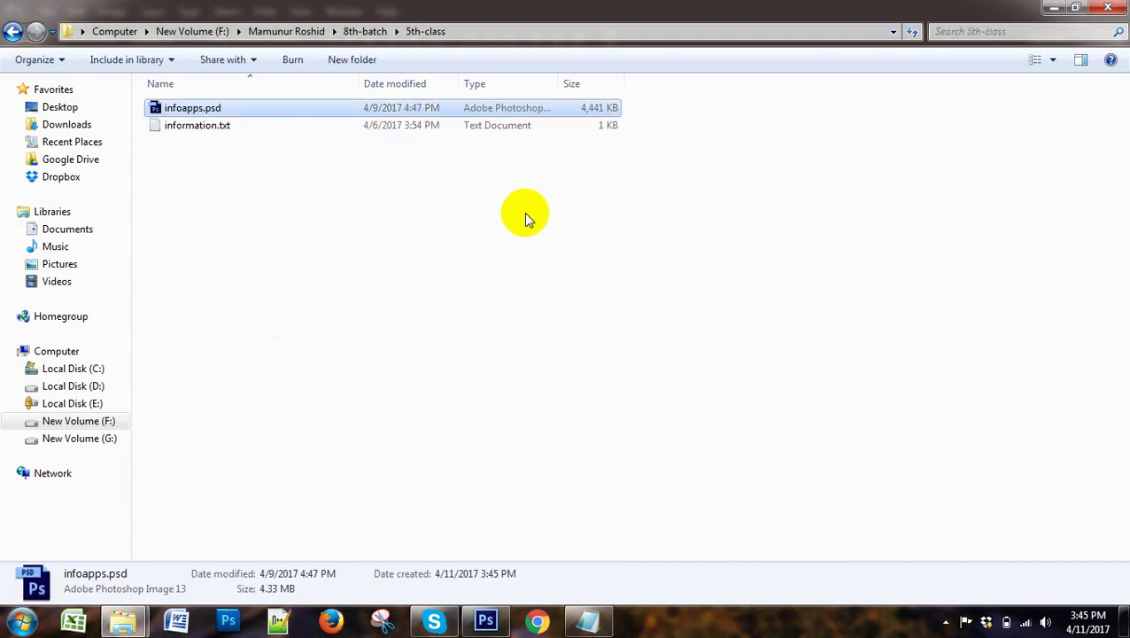
{"action": "double_click", "coordinate": [220, 107]}
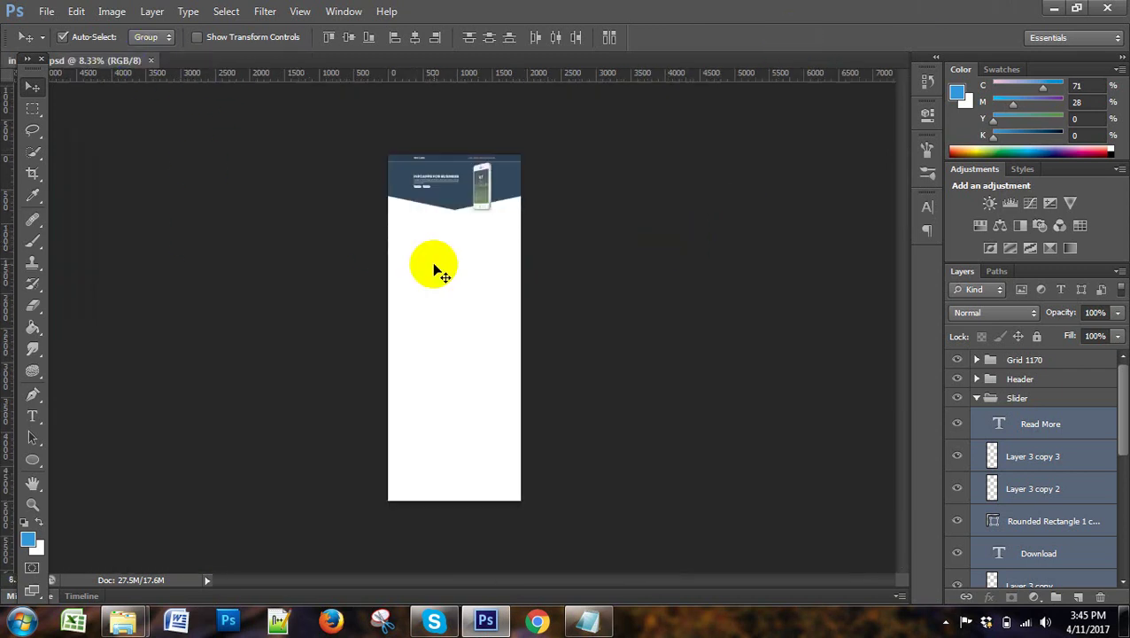
Zoom the infoapps.psd canvas to 50% and show the grid guides.
{"action": "scroll", "coordinate": [554, 366], "scroll_direction": "up", "scroll_amount": 3}
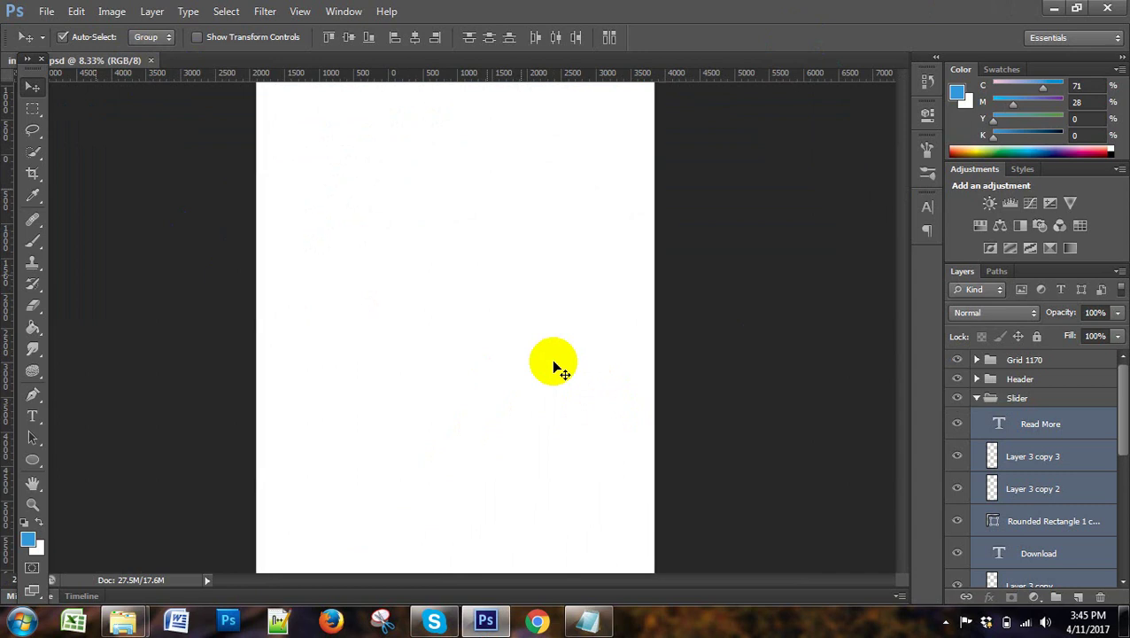
{"action": "scroll", "coordinate": [592, 386], "scroll_direction": "up", "scroll_amount": 3}
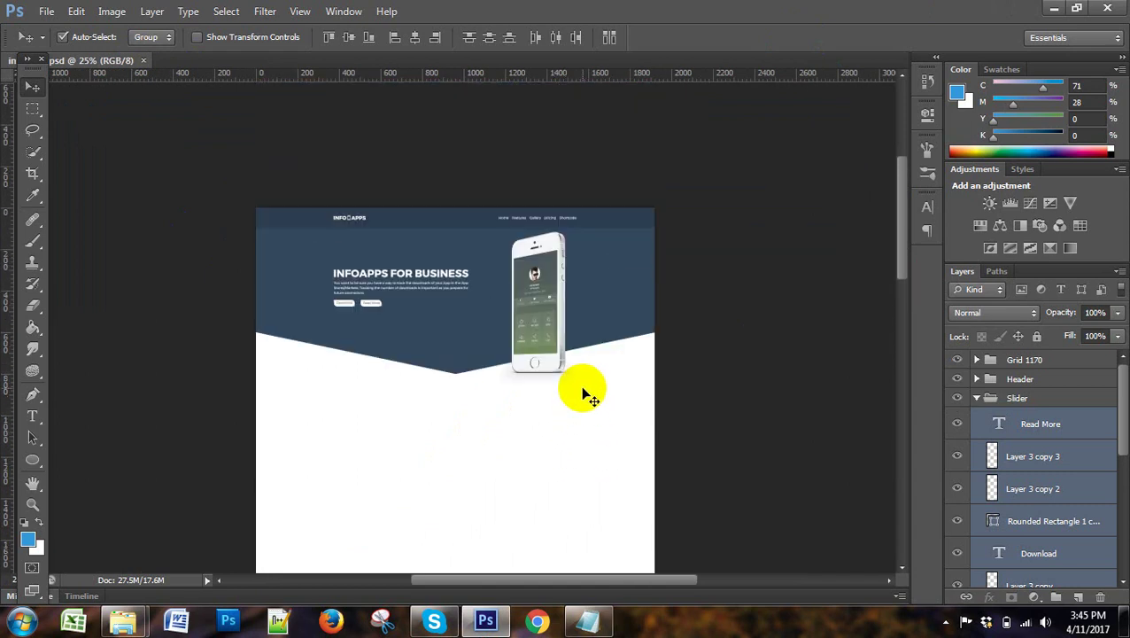
{"action": "key", "text": "ctrl+plus"}
{"action": "key", "text": "ctrl+plus"}
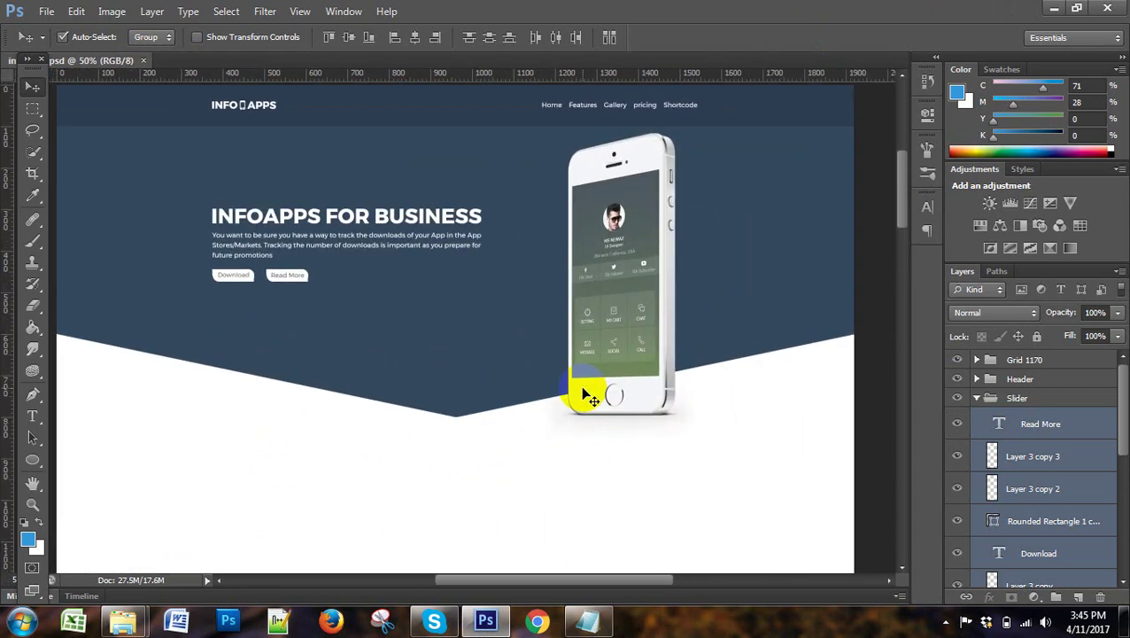
{"action": "key", "text": "ctrl+semicolon"}
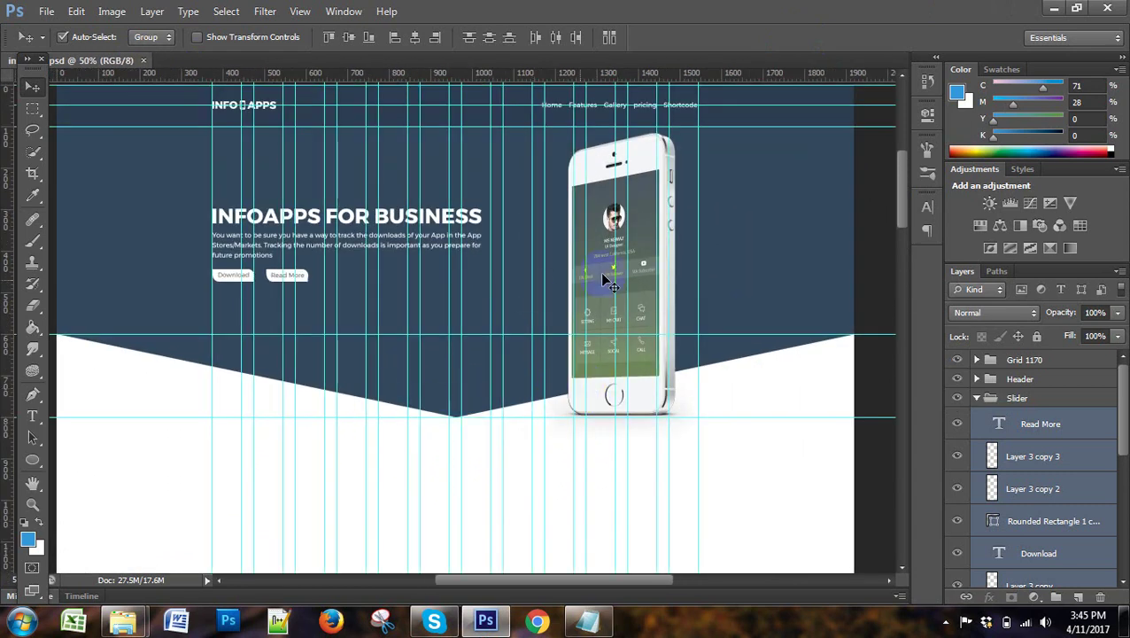
{"action": "scroll", "coordinate": [502, 313], "scroll_direction": "up", "scroll_amount": 1}
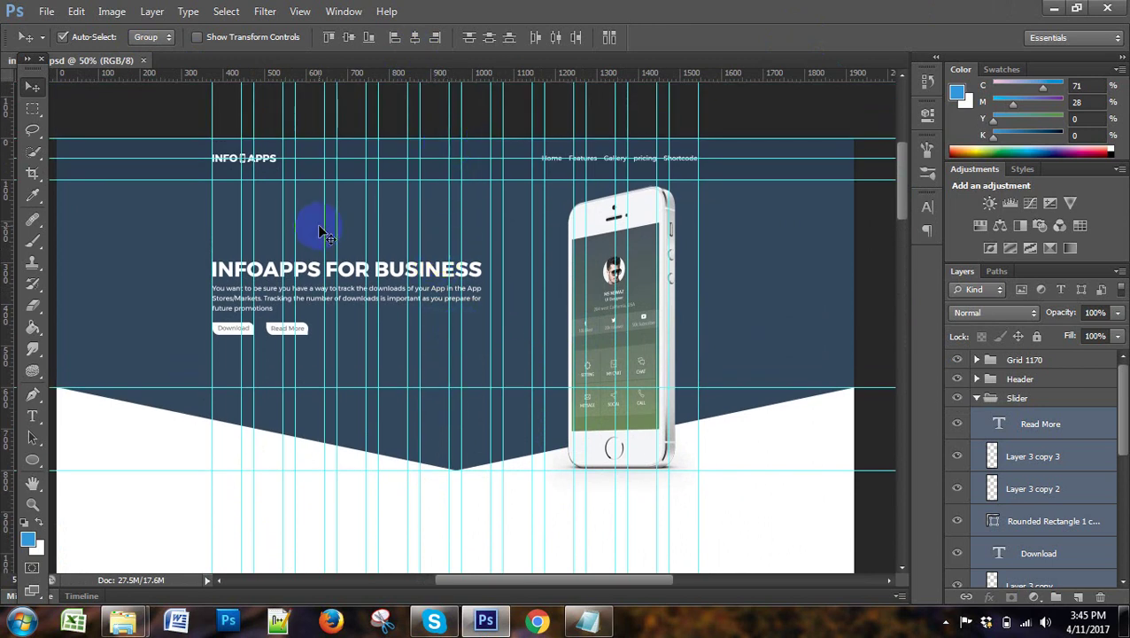
Drag across the slider area, then switch to information.txt in Notepad.
{"action": "left_click", "coordinate": [222, 429]}
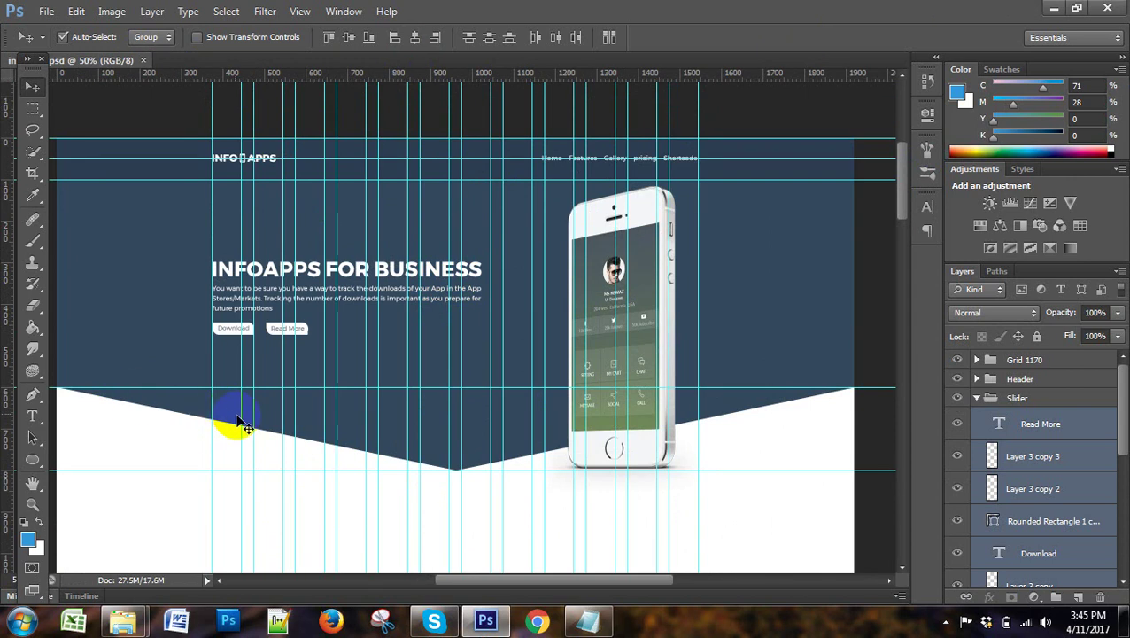
{"action": "mouse_move", "coordinate": [238, 436]}
{"action": "left_mouse_down"}
{"action": "mouse_move", "coordinate": [405, 459]}
{"action": "mouse_move", "coordinate": [371, 514]}
{"action": "left_mouse_up"}
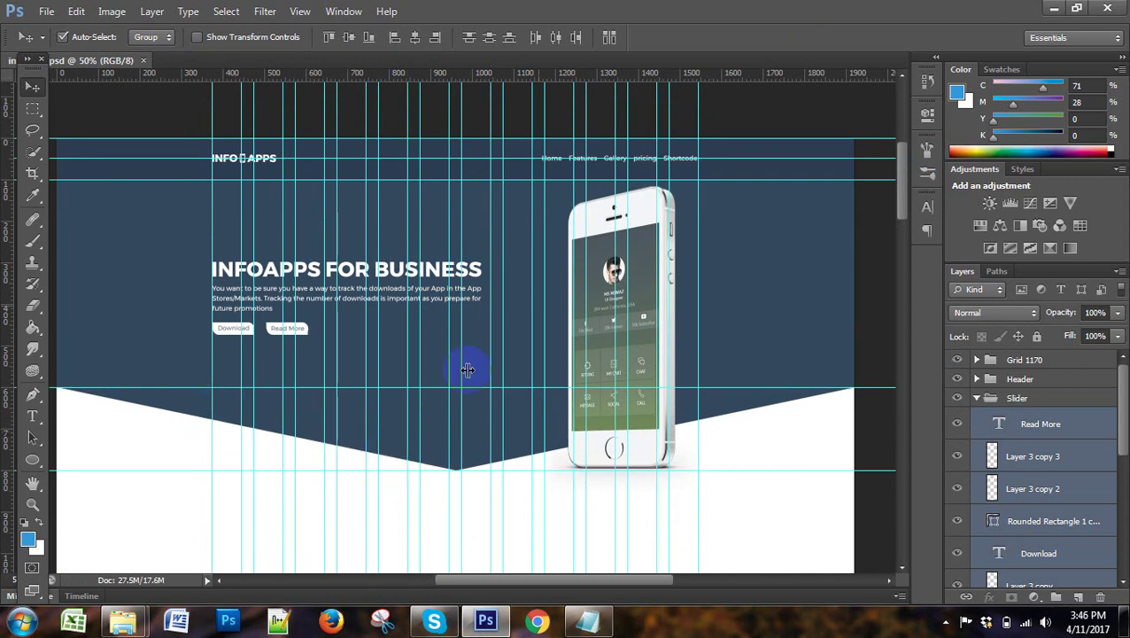
{"action": "left_click", "coordinate": [537, 620]}
{"action": "left_click", "coordinate": [585, 619]}
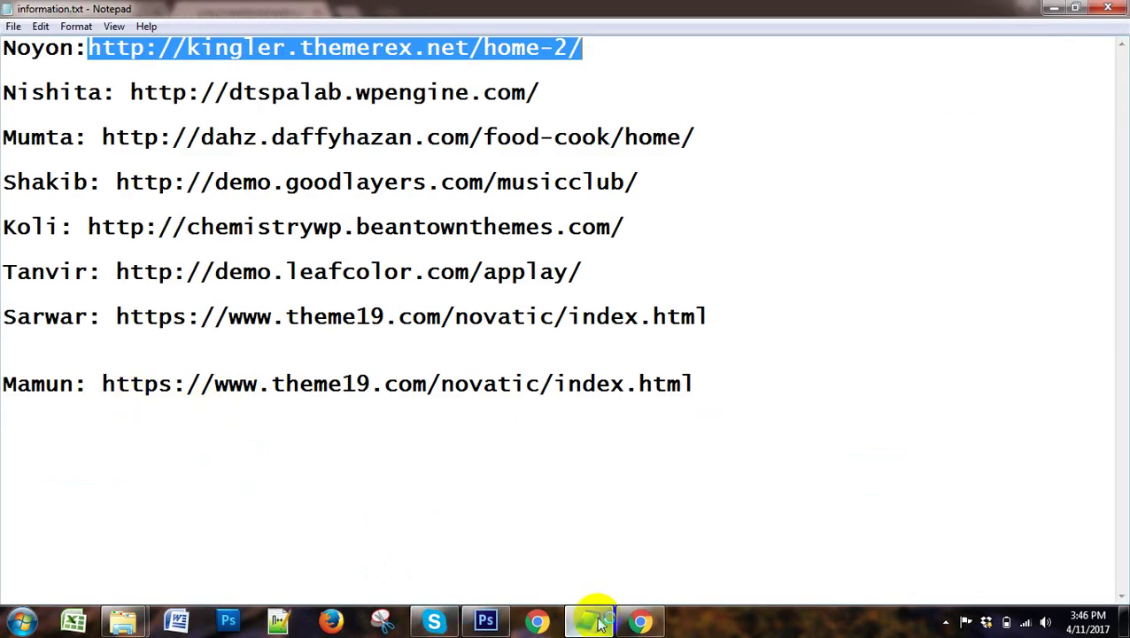
Switch from Notepad to the Chrome browser window.
{"action": "left_click", "coordinate": [641, 620]}
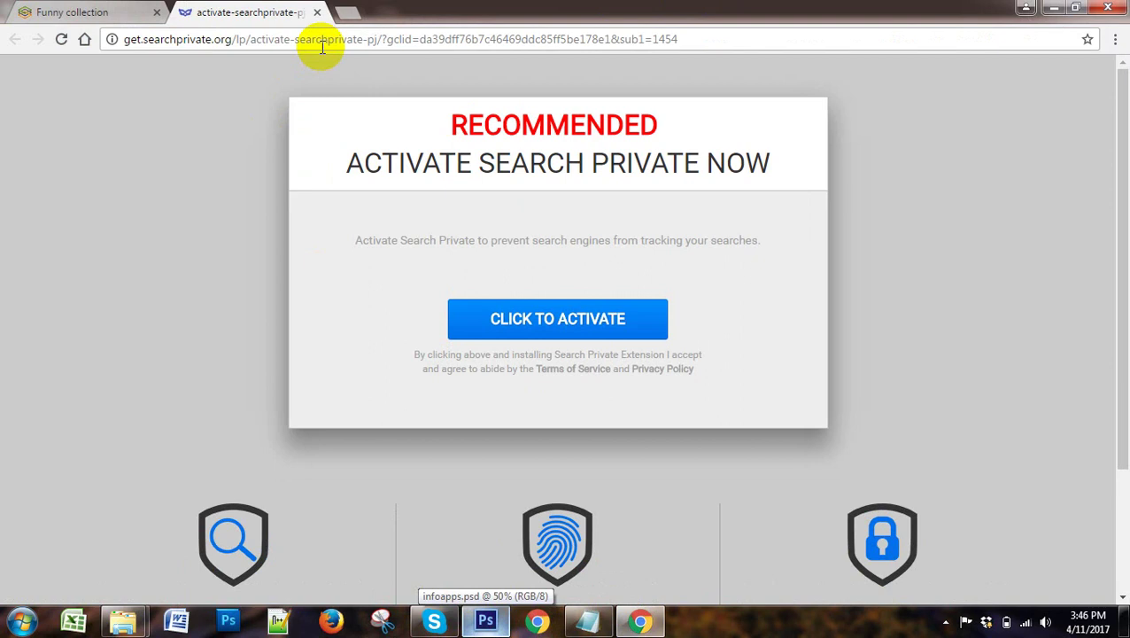
Search the web for 'theme' and open the ThemeForest website.
{"action": "left_click", "coordinate": [319, 39]}
{"action": "type", "text": "theme"}
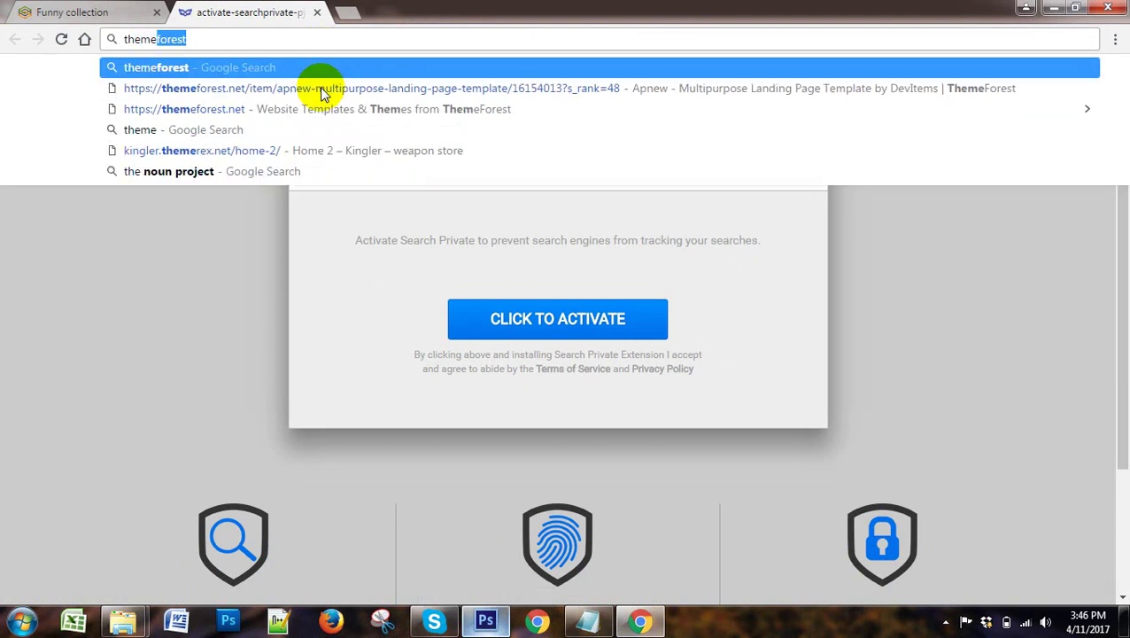
{"action": "key", "text": "Return"}
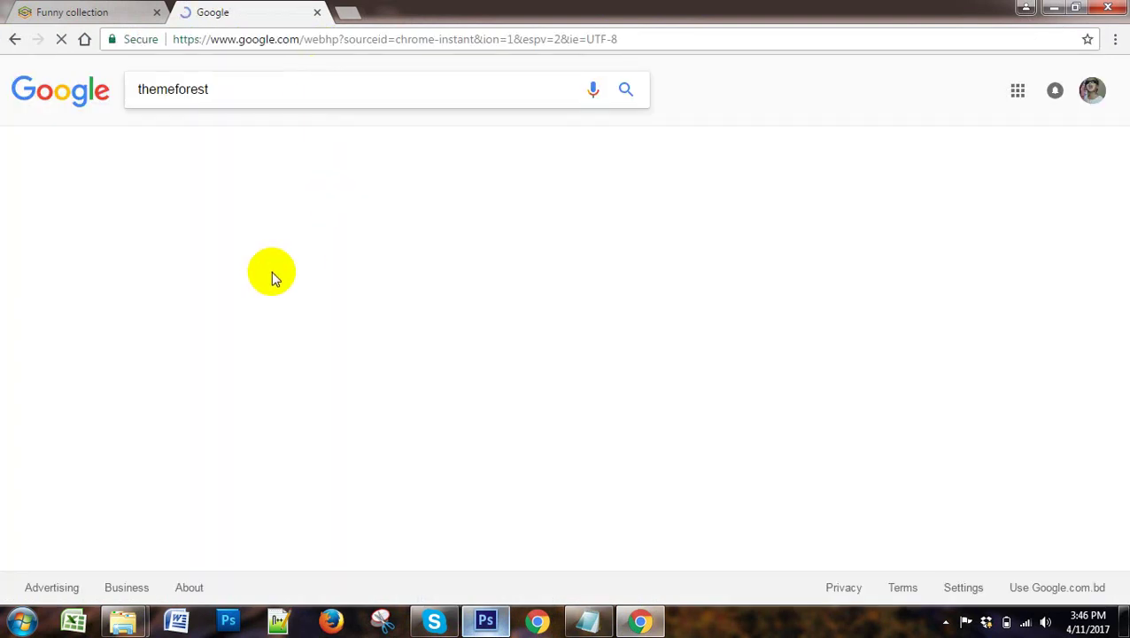
{"action": "left_click", "coordinate": [209, 292]}
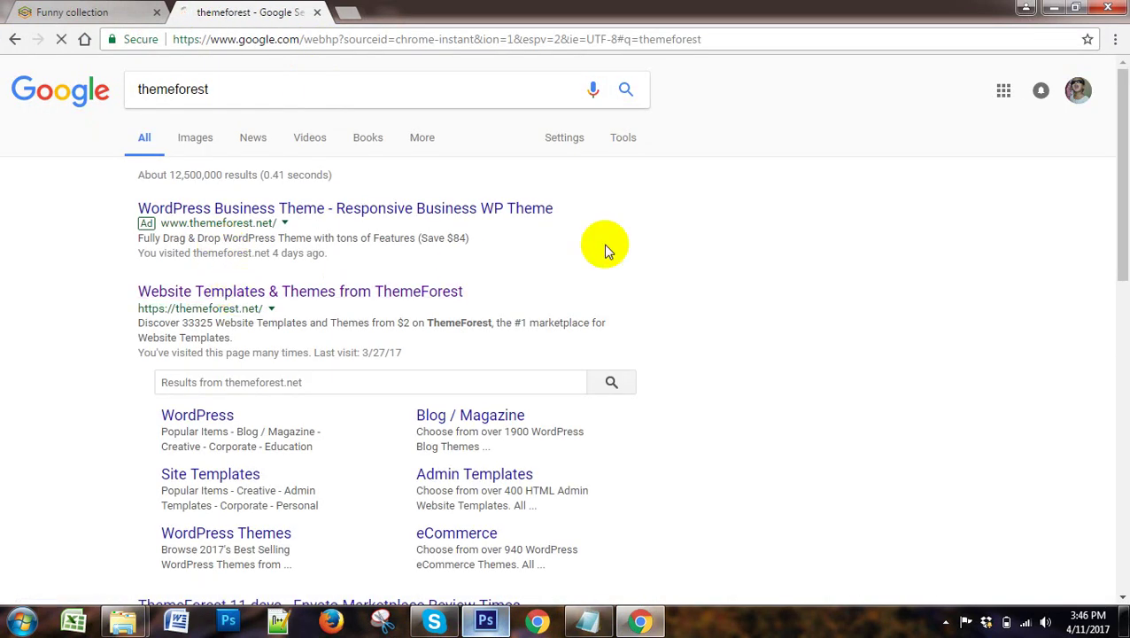
Search ThemeForest for 'devitem' and scroll down to the Apnew template.
{"action": "left_click", "coordinate": [157, 11]}
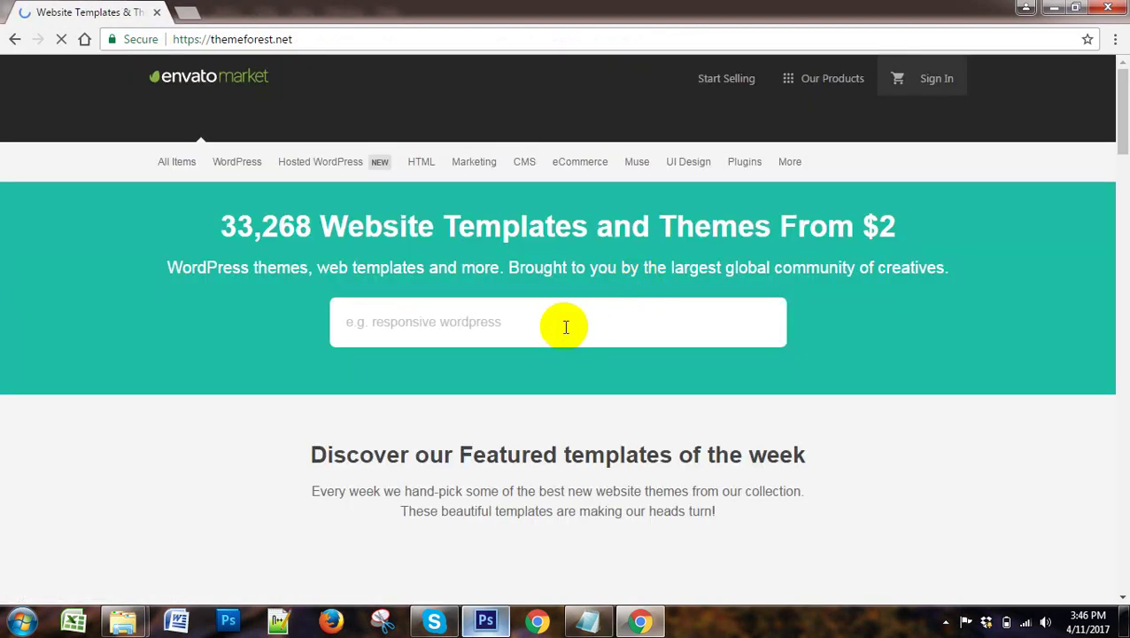
{"action": "type", "text": "d"}
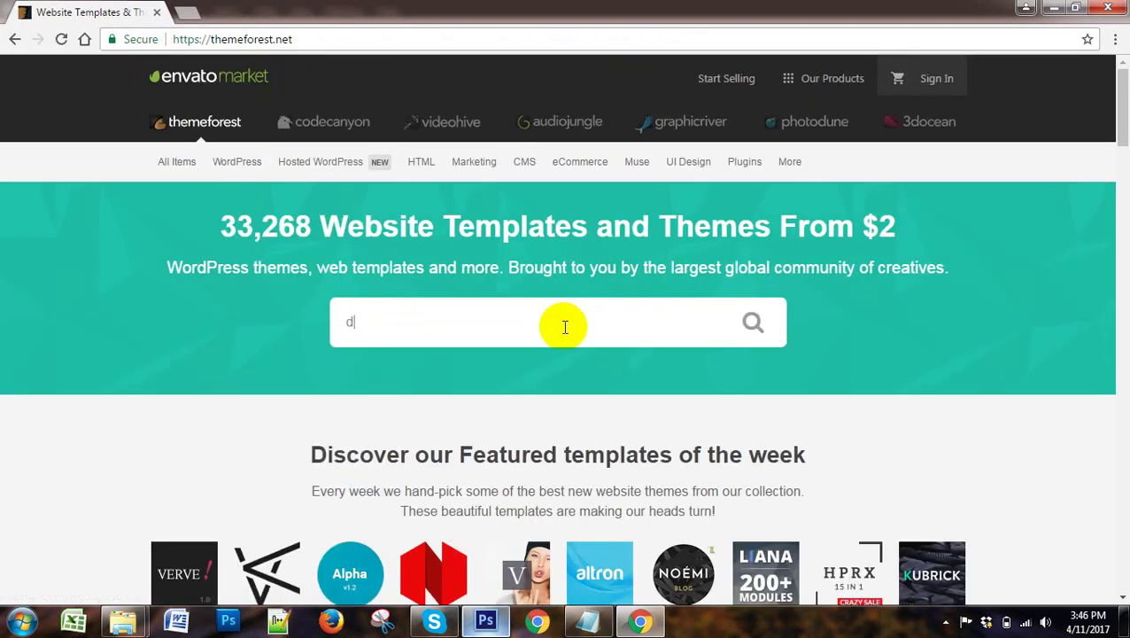
{"action": "type", "text": "evitems"}
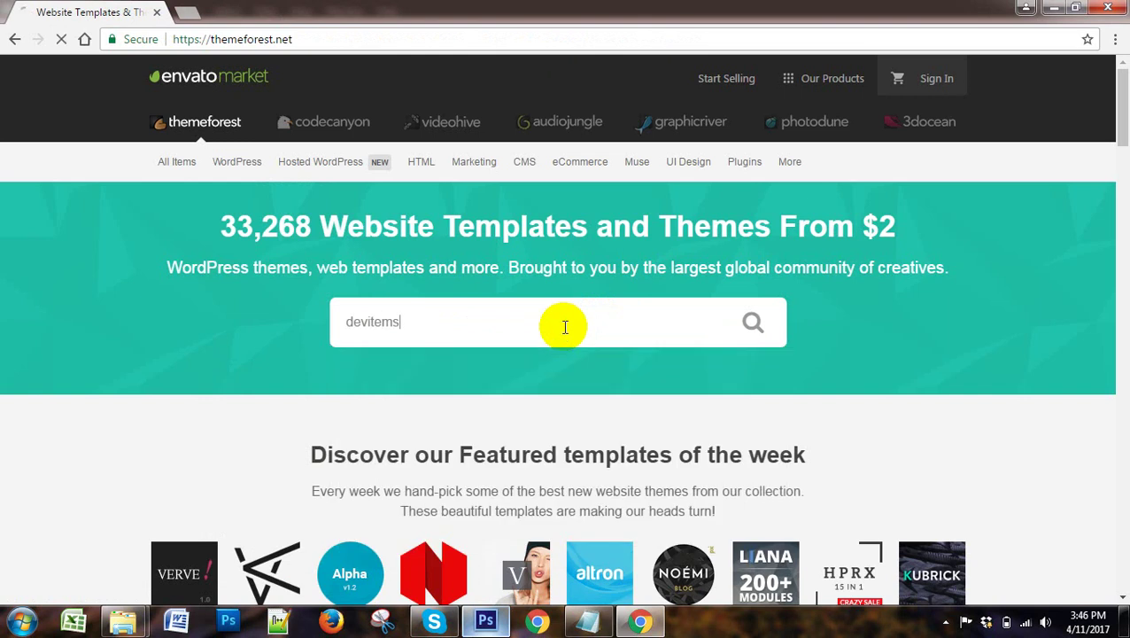
{"action": "key", "text": "Return"}
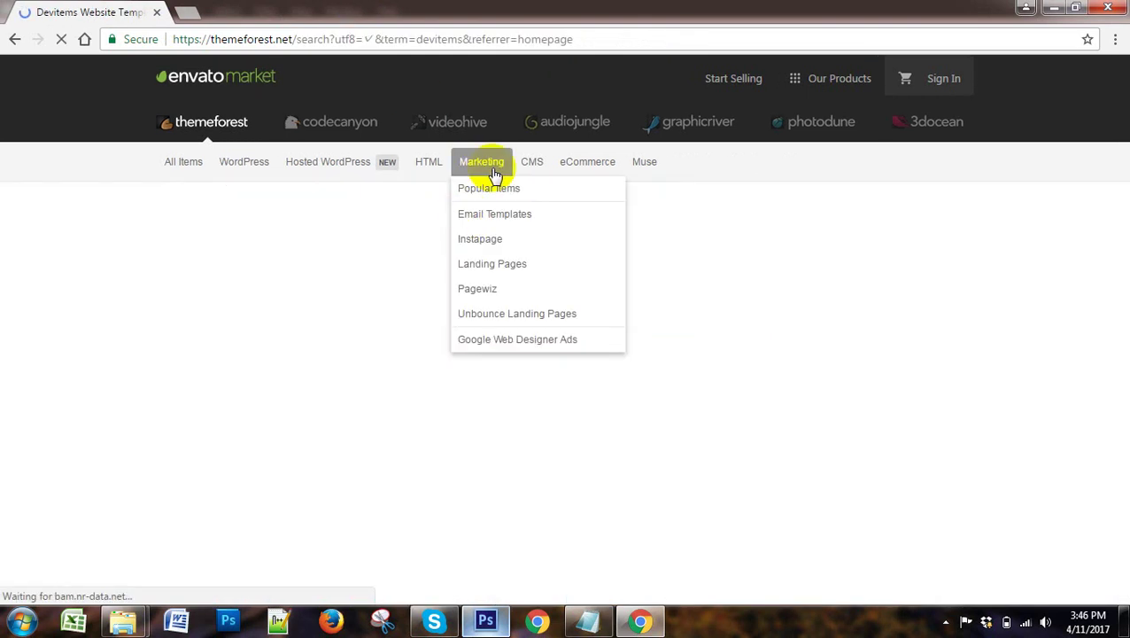
{"action": "scroll", "coordinate": [698, 395], "scroll_direction": "down", "scroll_amount": 2}
{"action": "scroll", "coordinate": [698, 395], "scroll_direction": "down", "scroll_amount": 6}
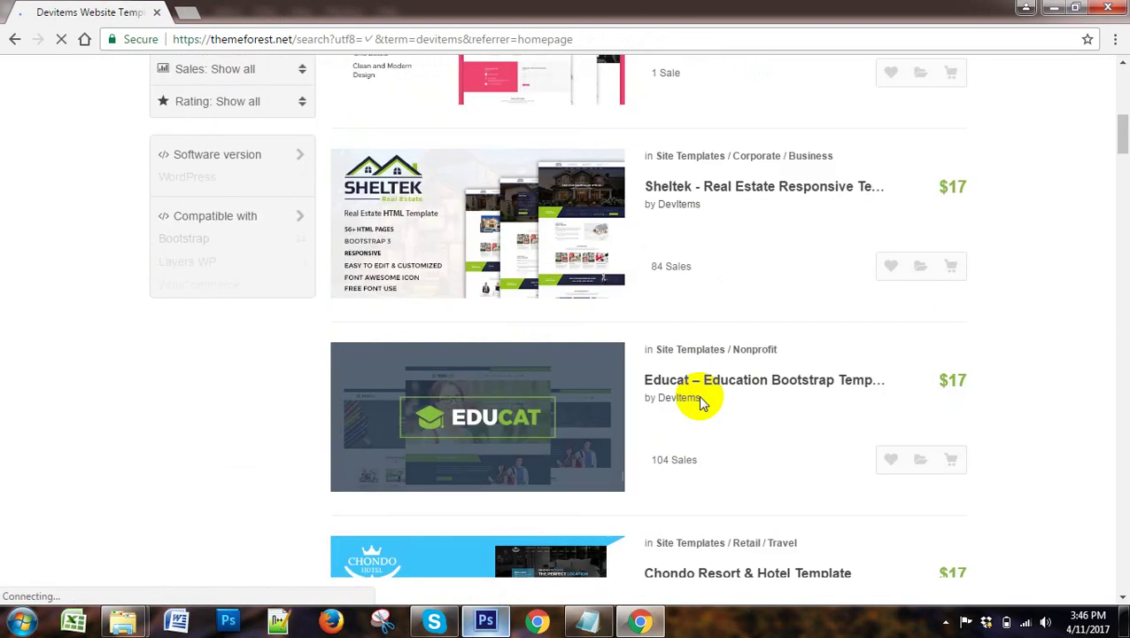
{"action": "scroll", "coordinate": [699, 401], "scroll_direction": "down", "scroll_amount": 5}
{"action": "scroll", "coordinate": [699, 400], "scroll_direction": "down", "scroll_amount": 5}
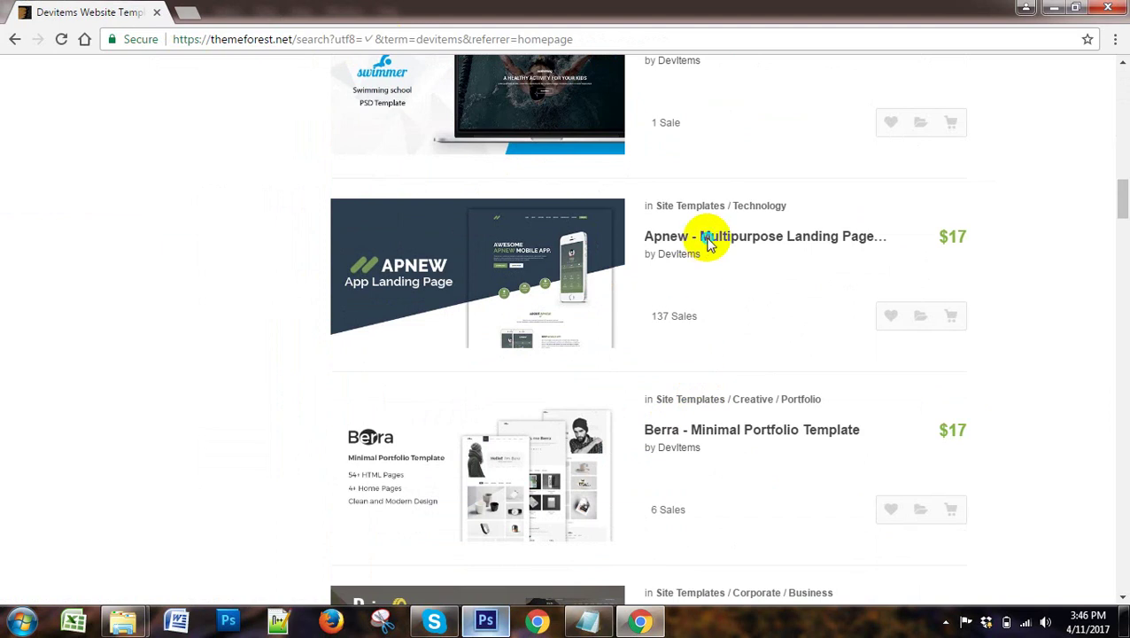
Open Apnew's Live Preview and launch the Homepage Olive demo in a new tab.
{"action": "left_click", "coordinate": [734, 243]}
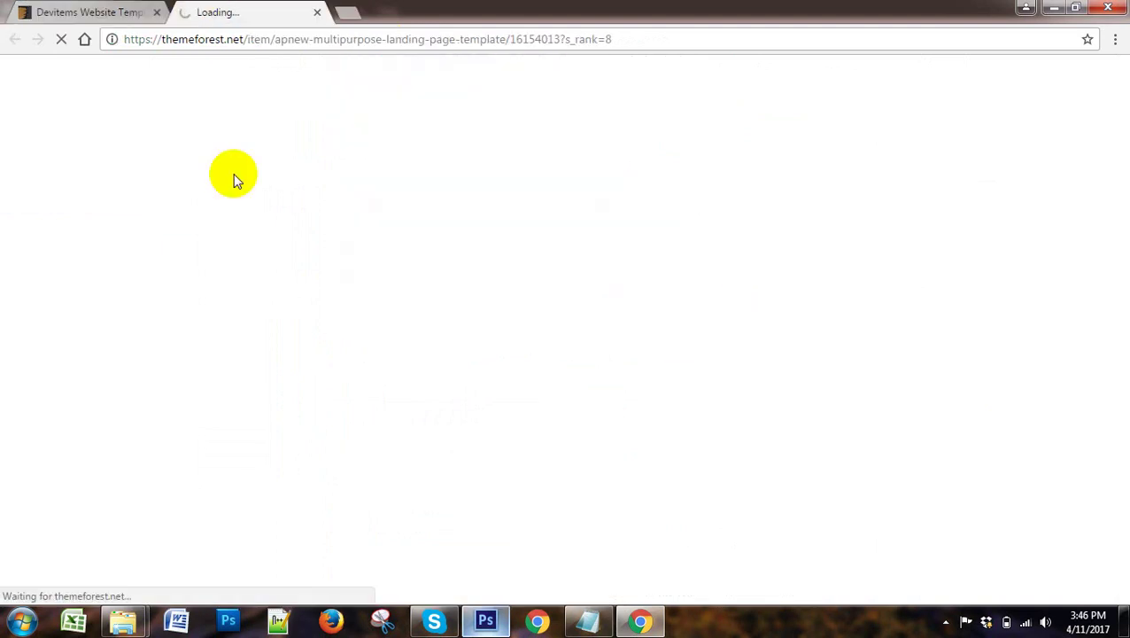
{"action": "scroll", "coordinate": [536, 353], "scroll_direction": "down", "scroll_amount": 4}
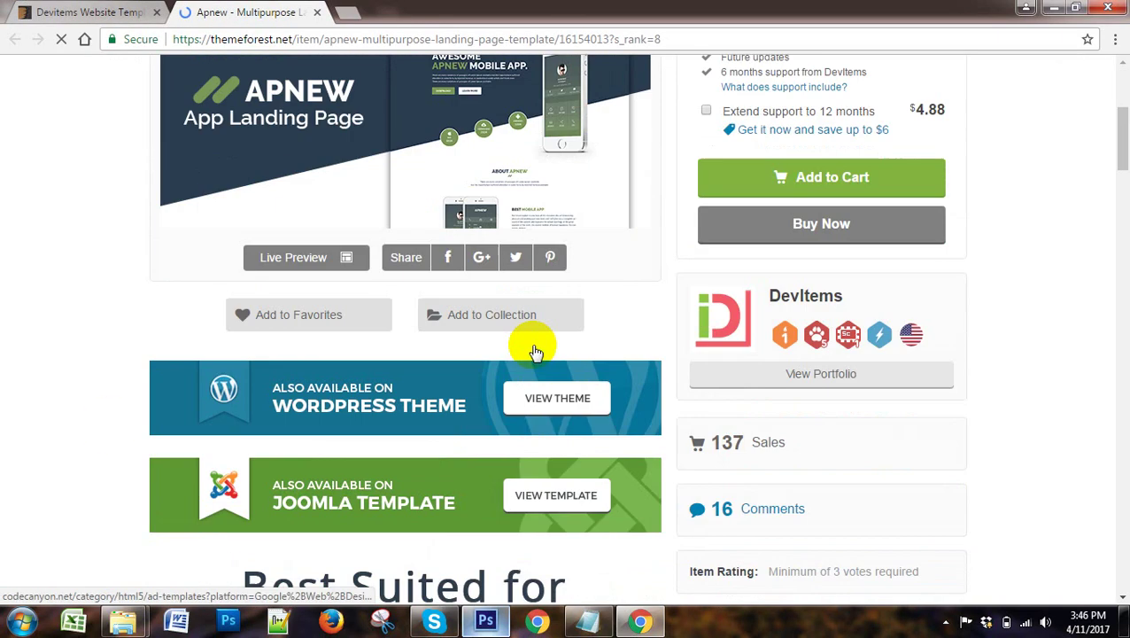
{"action": "left_click", "coordinate": [286, 256]}
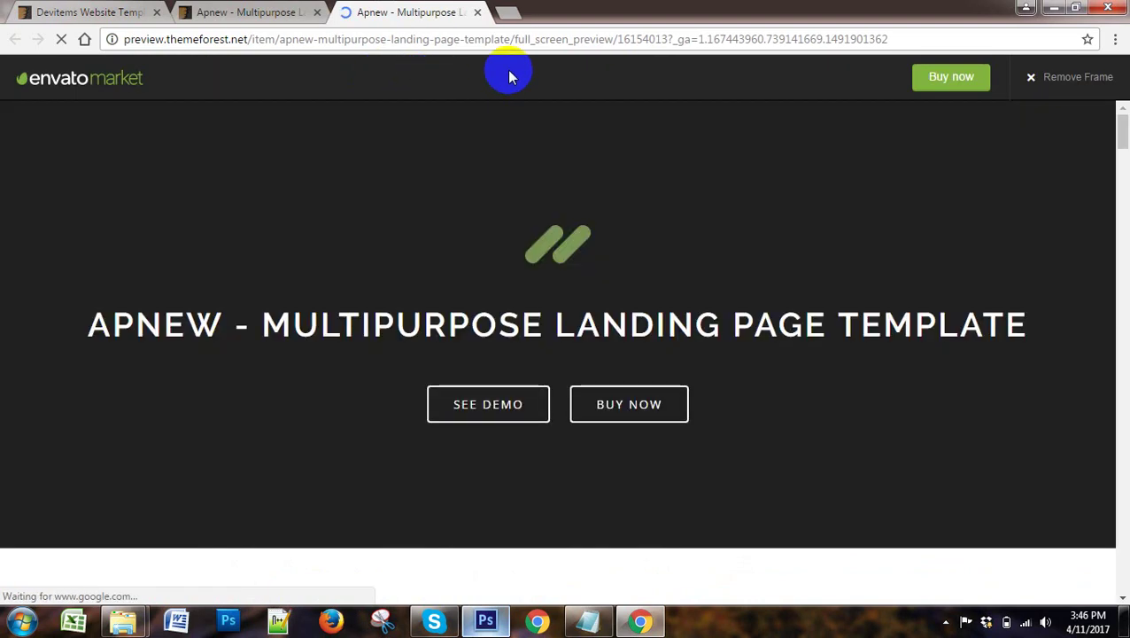
{"action": "scroll", "coordinate": [598, 377], "scroll_direction": "down", "scroll_amount": 1}
{"action": "scroll", "coordinate": [598, 376], "scroll_direction": "down", "scroll_amount": 4}
{"action": "scroll", "coordinate": [323, 193], "scroll_direction": "down", "scroll_amount": 3}
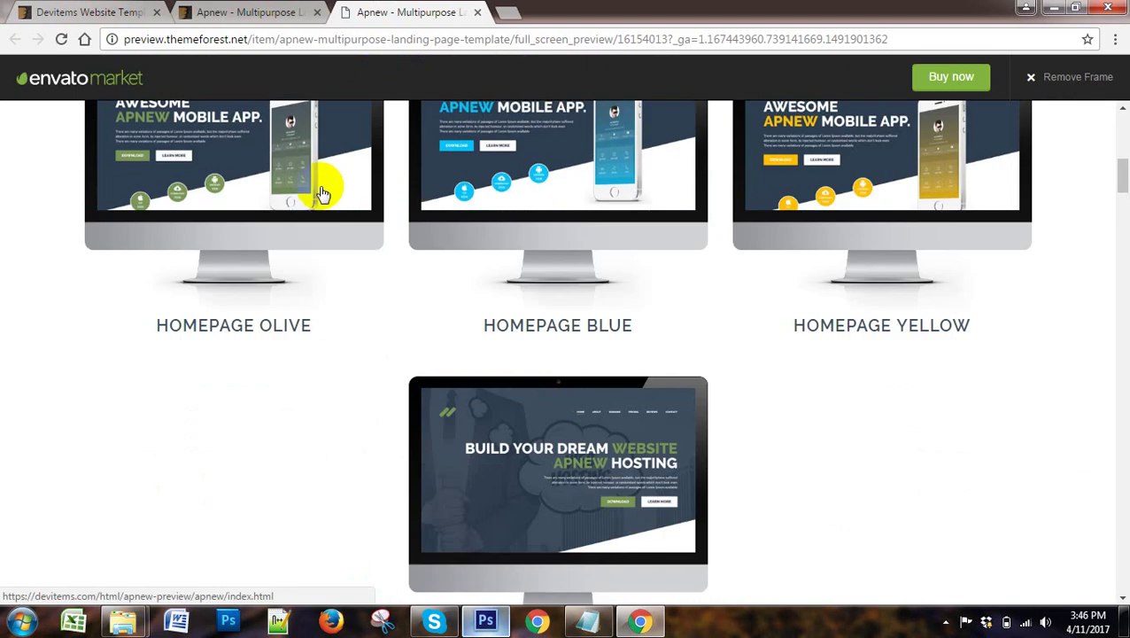
{"action": "left_click", "coordinate": [323, 193]}
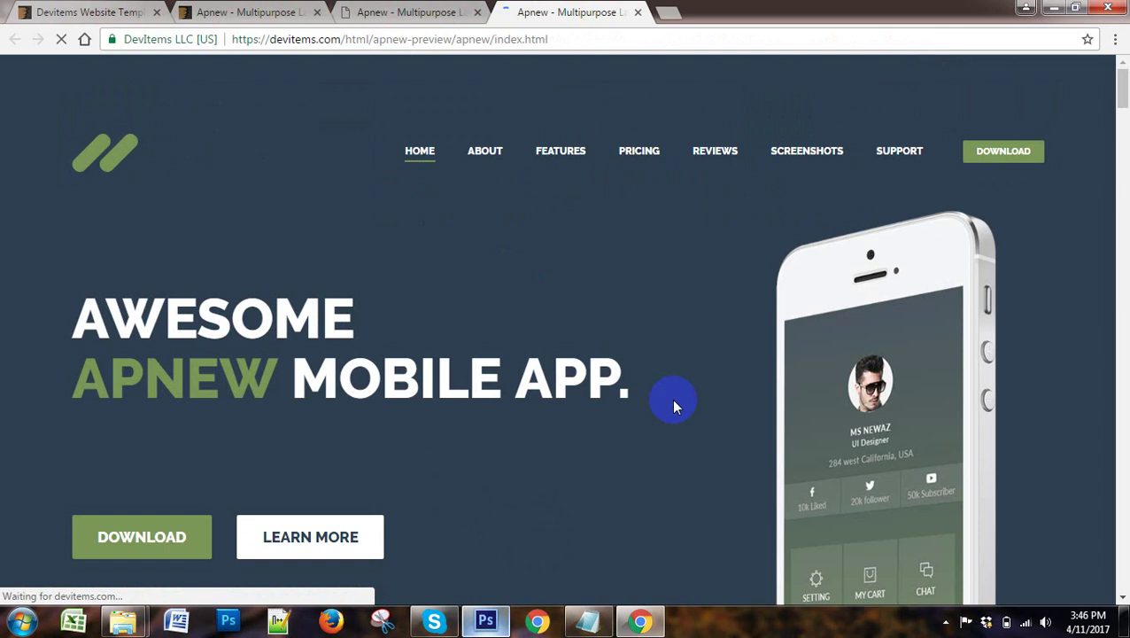
Scroll through the Apnew demo homepage, then switch to the InfoApps design in Photoshop.
{"action": "scroll", "coordinate": [673, 406], "scroll_direction": "down", "scroll_amount": 2}
{"action": "scroll", "coordinate": [673, 406], "scroll_direction": "down", "scroll_amount": 2}
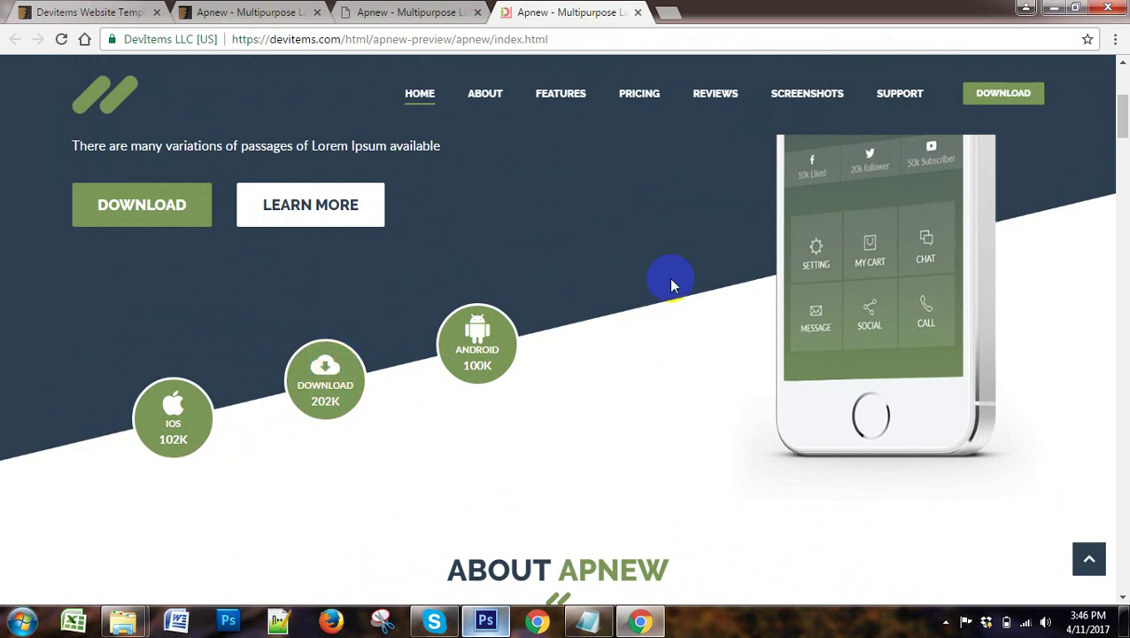
{"action": "scroll", "coordinate": [621, 346], "scroll_direction": "up", "scroll_amount": 4}
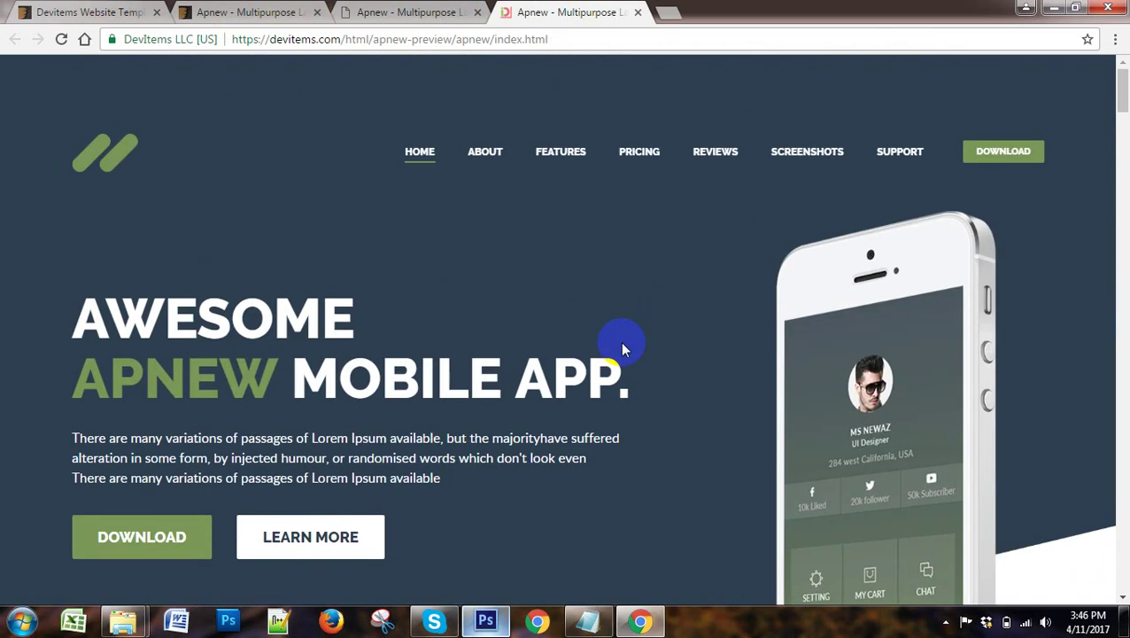
{"action": "scroll", "coordinate": [622, 348], "scroll_direction": "down", "scroll_amount": 2}
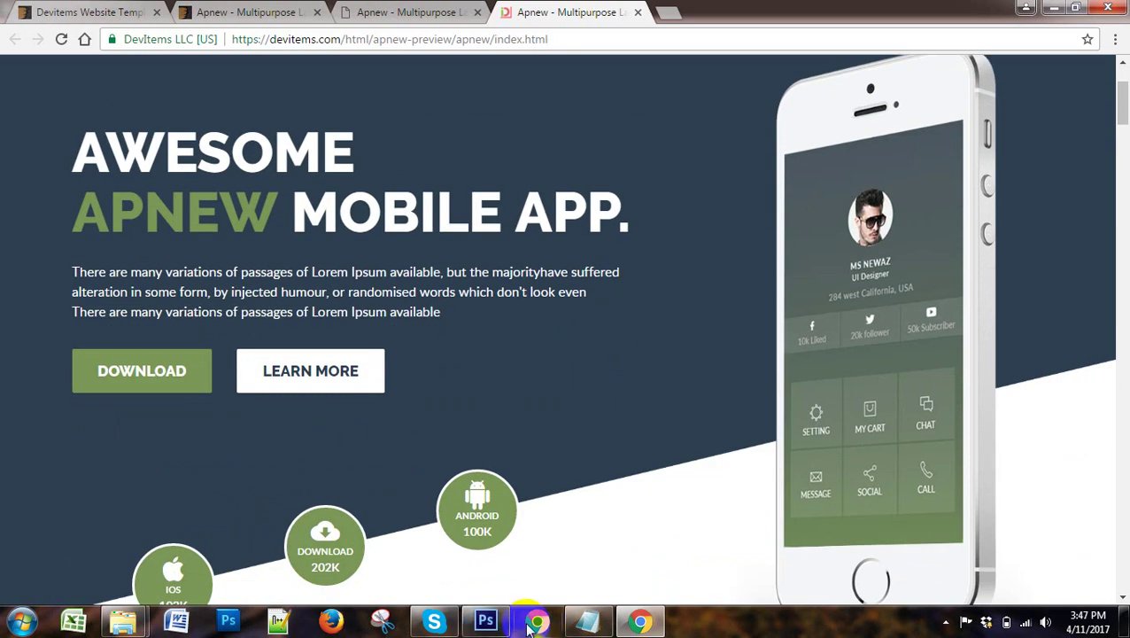
{"action": "left_click", "coordinate": [486, 620]}
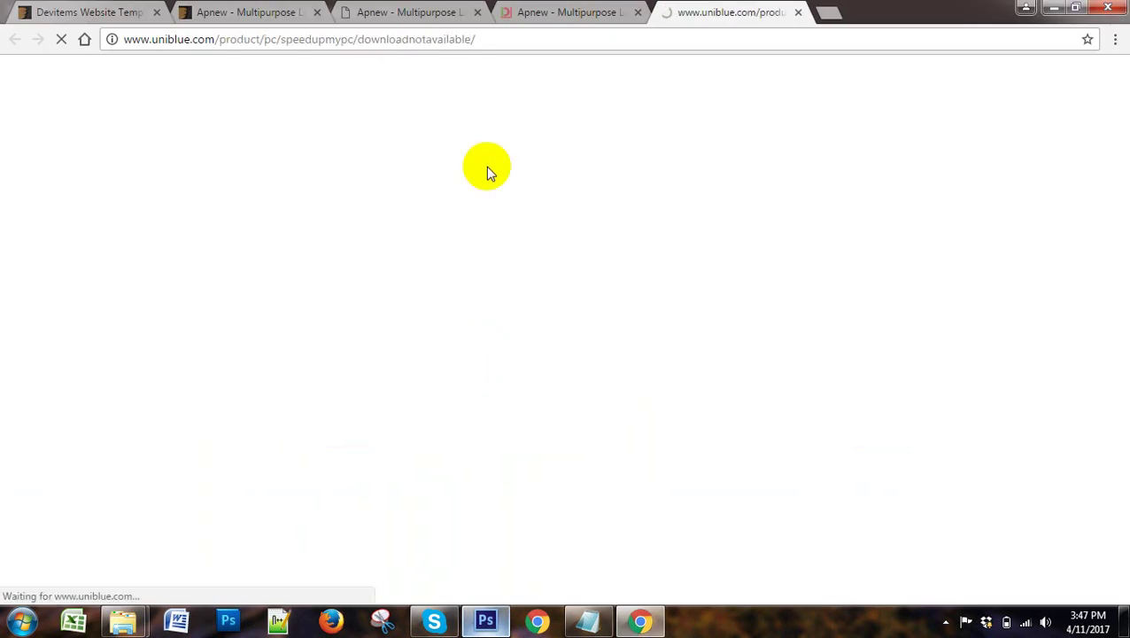
Close the uniblue tab and the Internet Explorer pop-up ad window.
{"action": "left_click", "coordinate": [798, 13]}
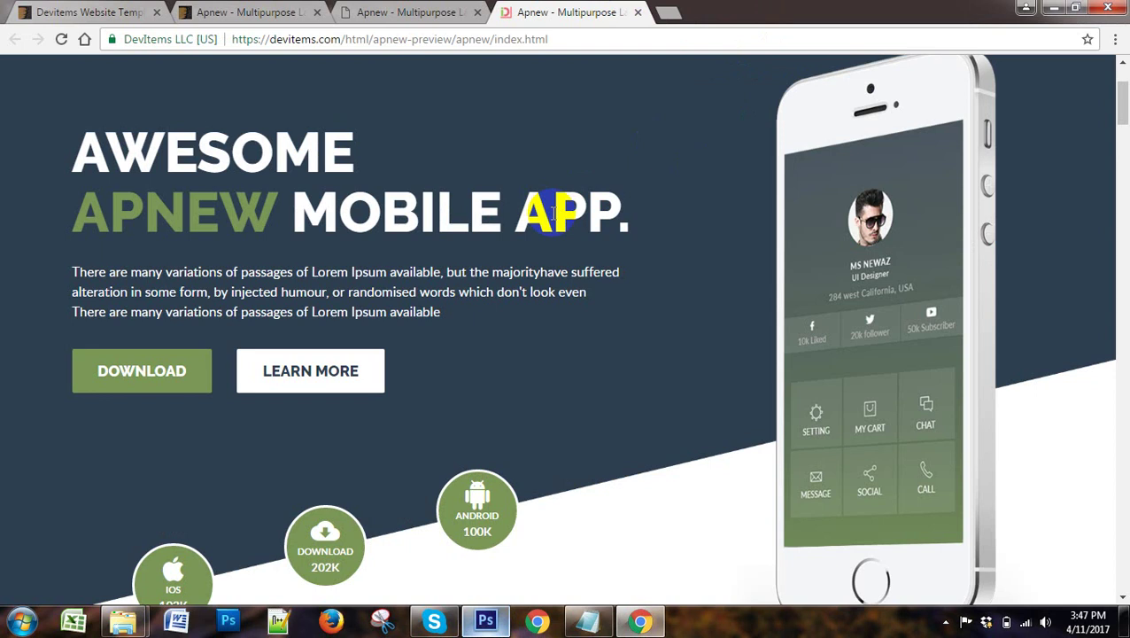
{"action": "scroll", "coordinate": [550, 212], "scroll_direction": "down", "scroll_amount": 1}
{"action": "scroll", "coordinate": [553, 217], "scroll_direction": "up", "scroll_amount": 2}
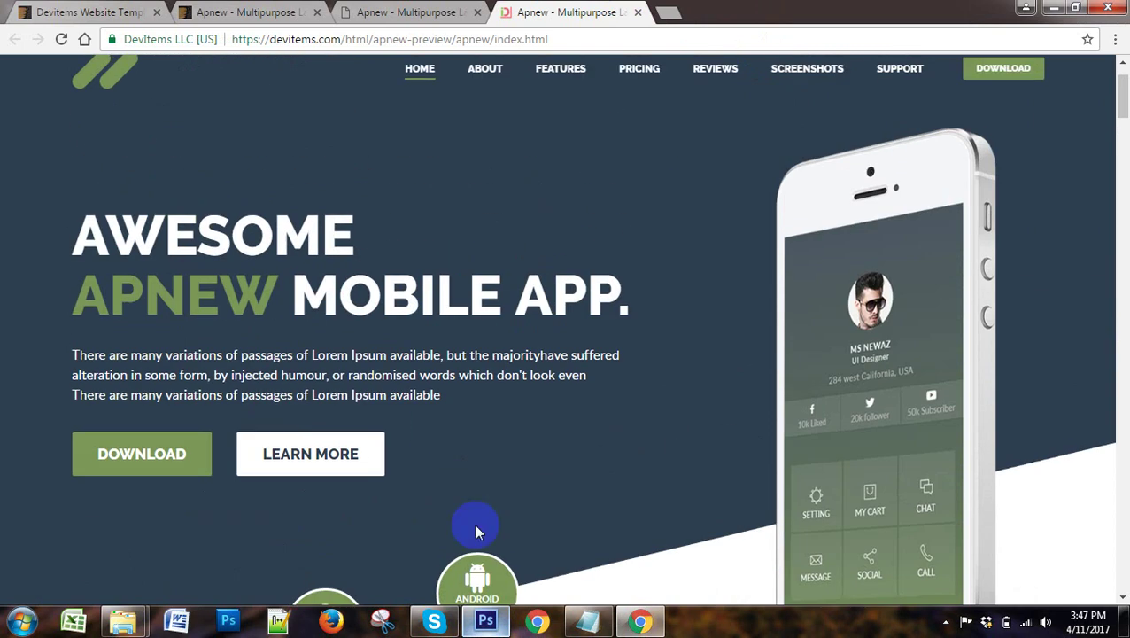
{"action": "left_click", "coordinate": [672, 15]}
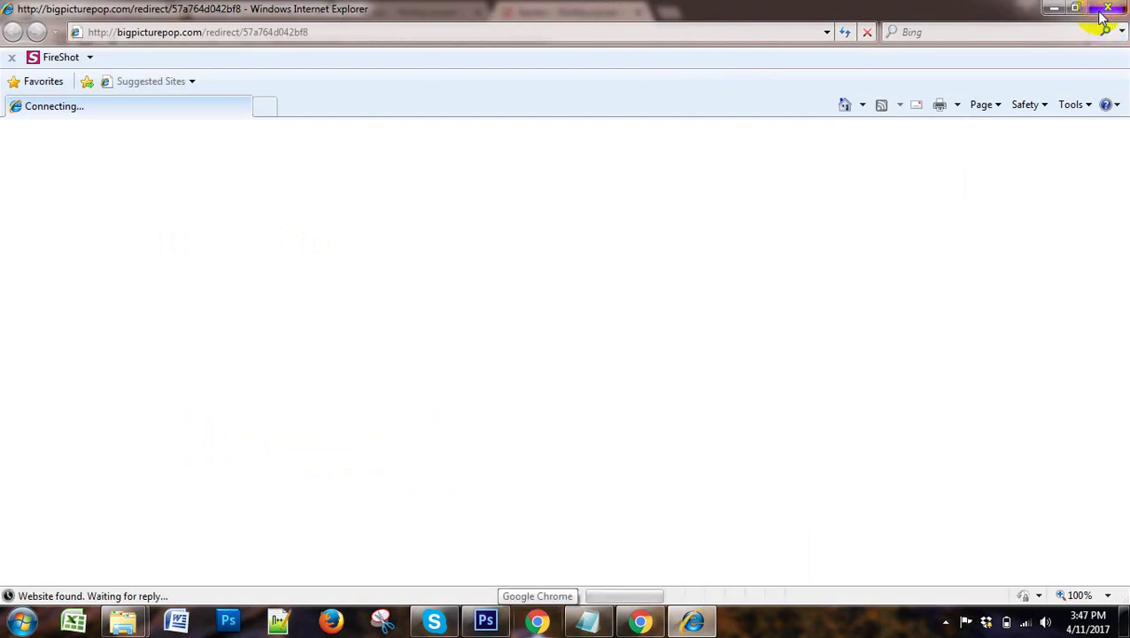
{"action": "left_click", "coordinate": [538, 620]}
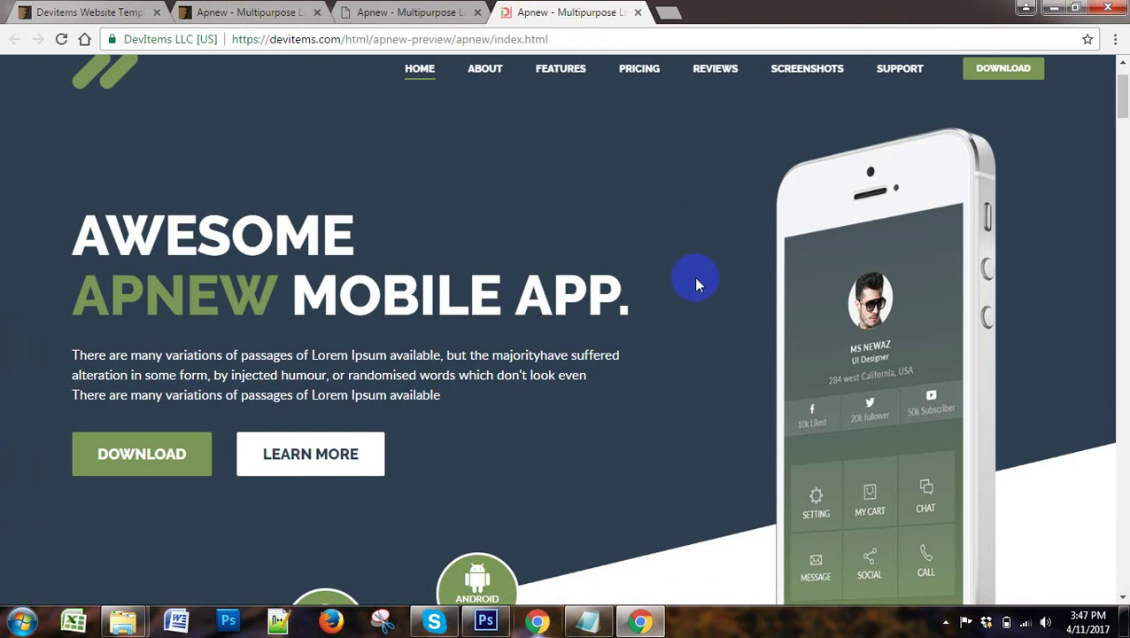
Return to the infoapps.psd mockup and hide its guides with Ctrl+;.
{"action": "left_click", "coordinate": [485, 620]}
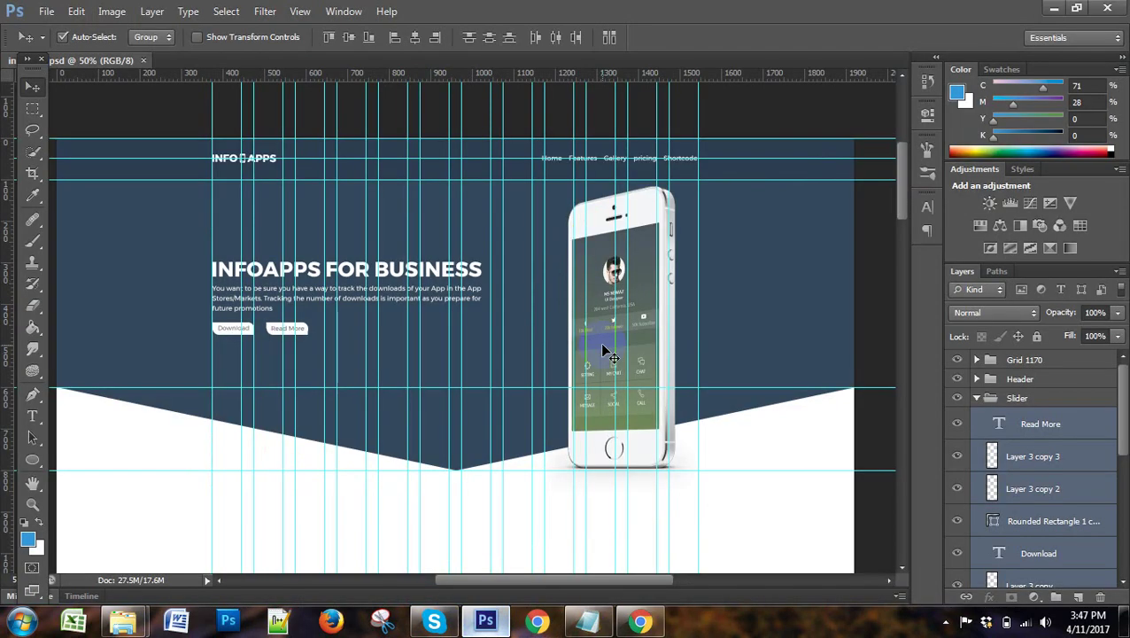
{"action": "key", "text": "ctrl+semicolon"}
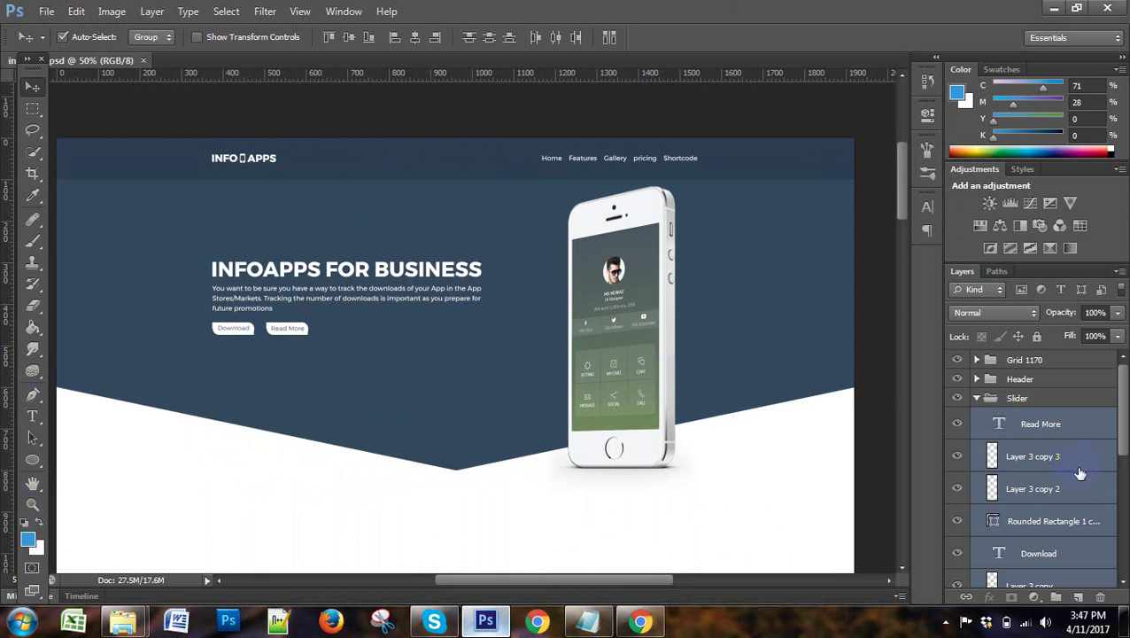
{"action": "scroll", "coordinate": [1079, 473], "scroll_direction": "down", "scroll_amount": 3}
{"action": "scroll", "coordinate": [1079, 472], "scroll_direction": "down", "scroll_amount": 3}
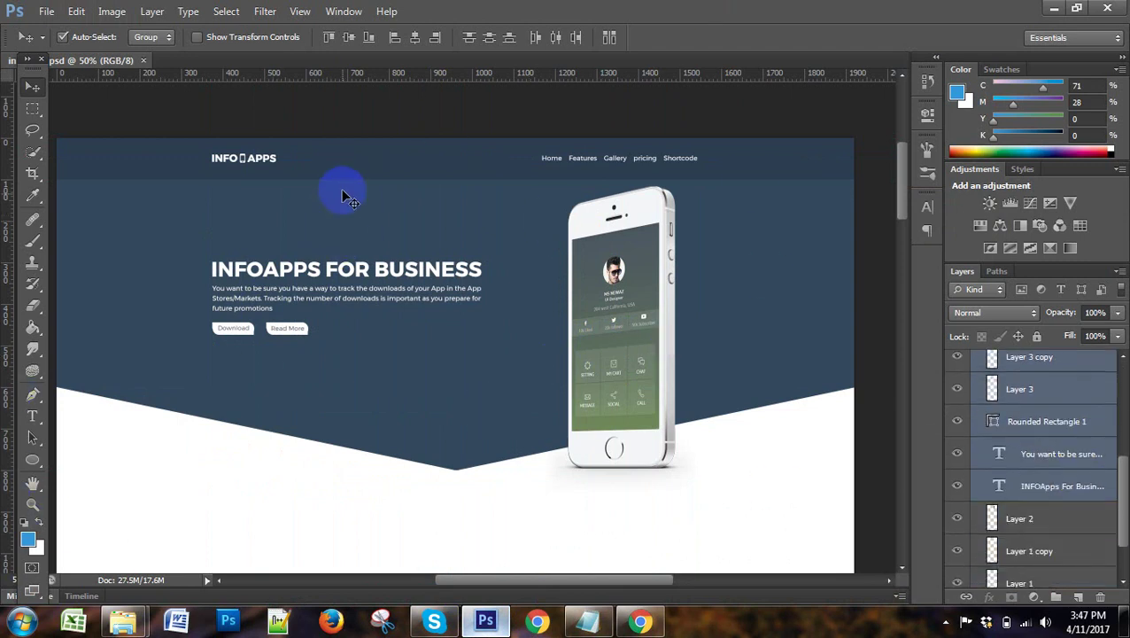
{"action": "left_click", "coordinate": [320, 438]}
{"action": "scroll", "coordinate": [1034, 470], "scroll_direction": "up", "scroll_amount": 3}
{"action": "scroll", "coordinate": [1035, 477], "scroll_direction": "up", "scroll_amount": 2}
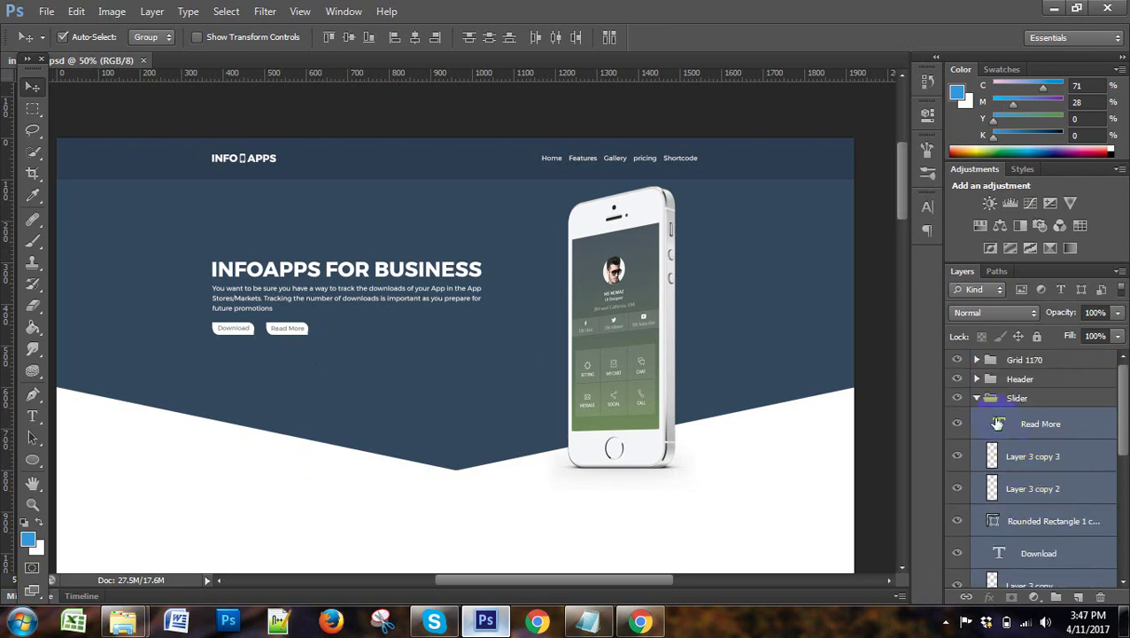
Select the Slider BG layer and toggle its visibility off and back on.
{"action": "left_click", "coordinate": [994, 400]}
{"action": "scroll", "coordinate": [1034, 449], "scroll_direction": "down", "scroll_amount": 3}
{"action": "scroll", "coordinate": [1042, 464], "scroll_direction": "down", "scroll_amount": 1}
{"action": "scroll", "coordinate": [1042, 464], "scroll_direction": "down", "scroll_amount": 1}
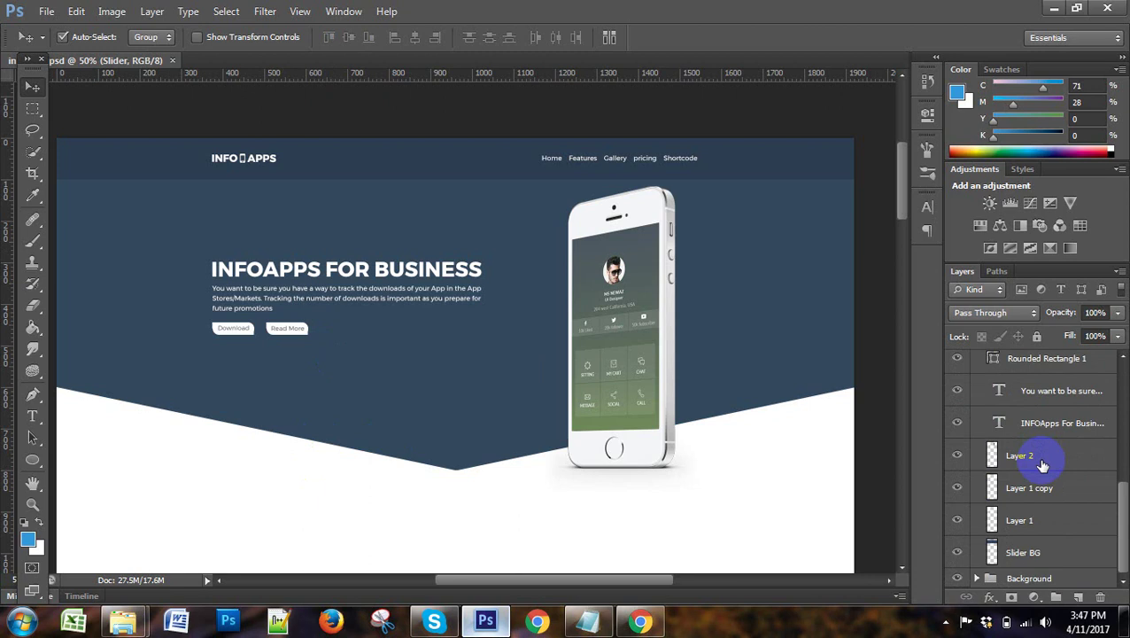
{"action": "left_click", "coordinate": [964, 556]}
{"action": "left_click", "coordinate": [964, 555]}
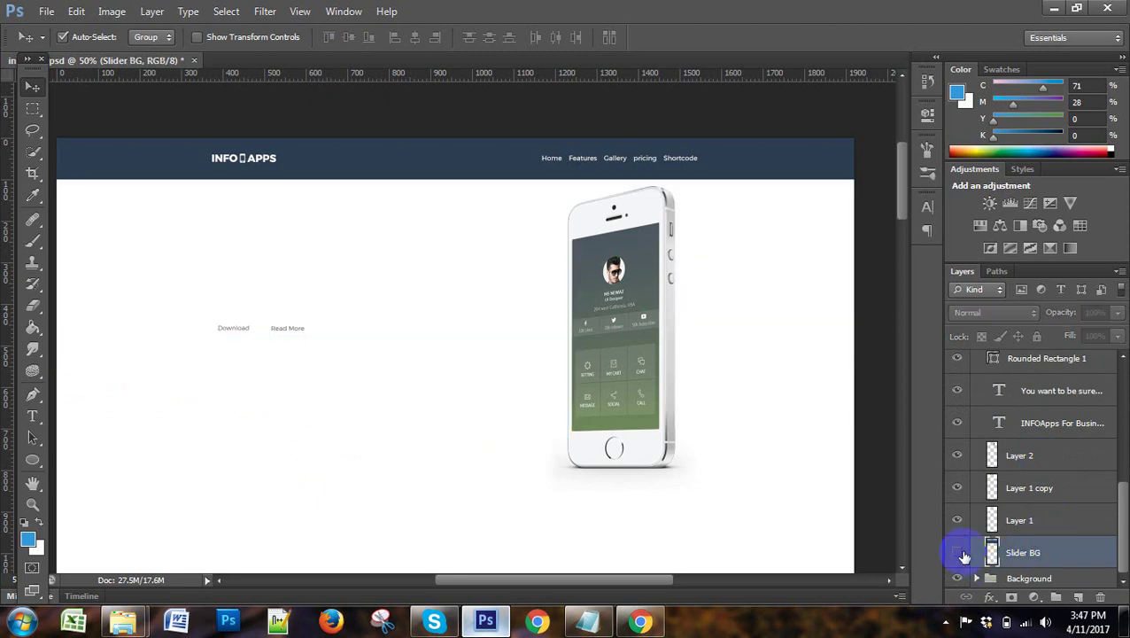
{"action": "left_click", "coordinate": [964, 555]}
{"action": "left_click", "coordinate": [964, 555]}
{"action": "left_click", "coordinate": [964, 555]}
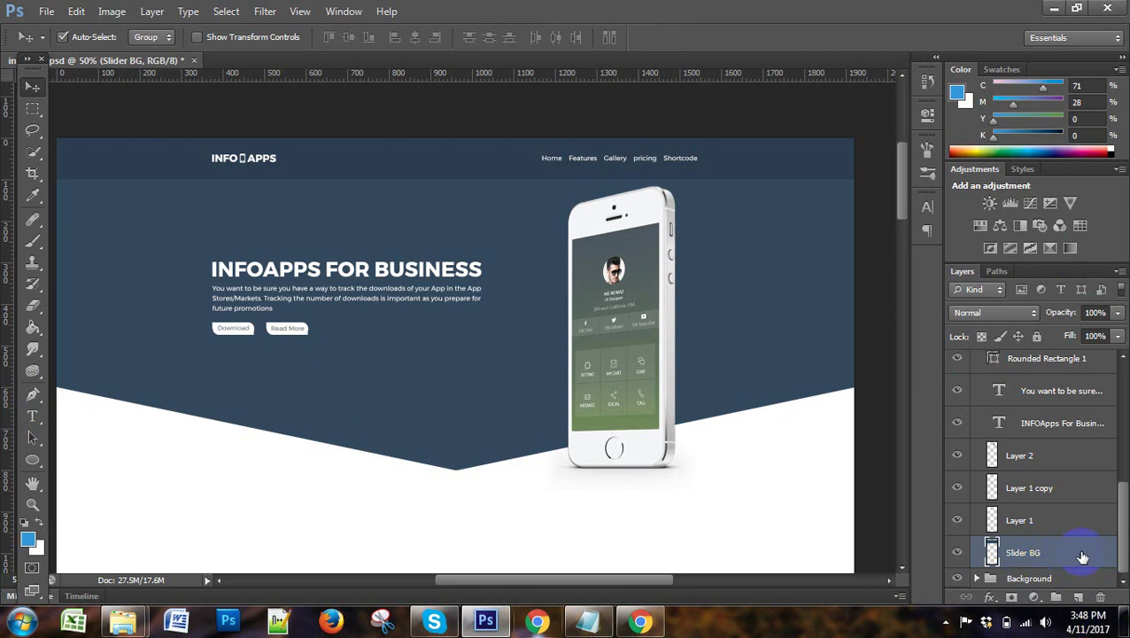
{"action": "mouse_move", "coordinate": [1088, 555]}
{"action": "left_mouse_down"}
{"action": "mouse_move", "coordinate": [1083, 599]}
{"action": "mouse_move", "coordinate": [480, 370]}
{"action": "left_mouse_up"}
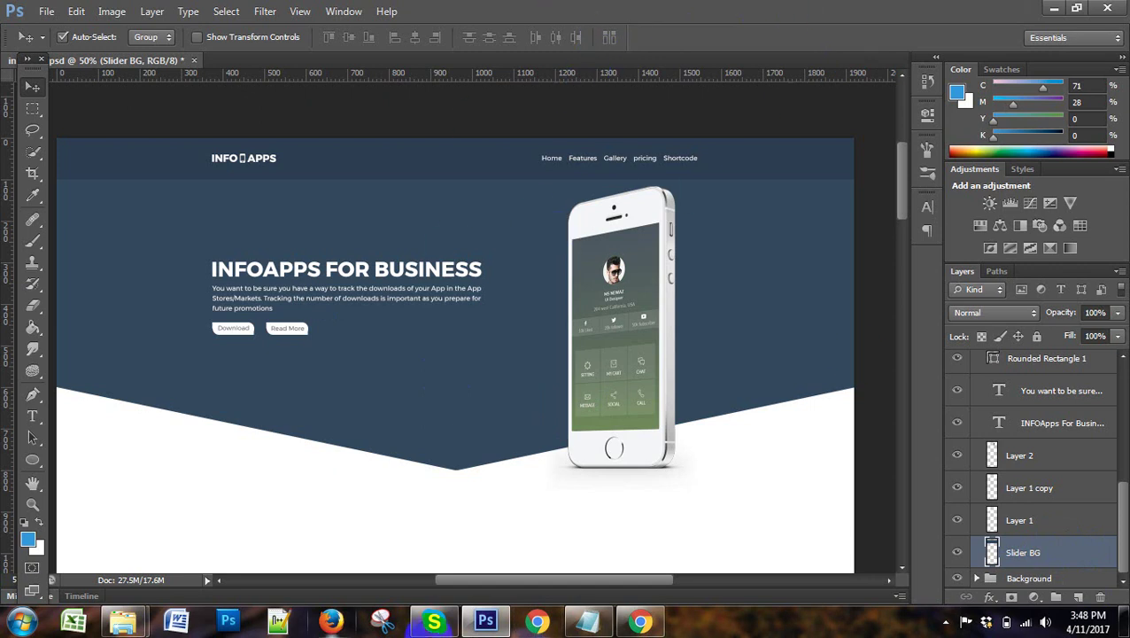
{"action": "key", "text": "space"}
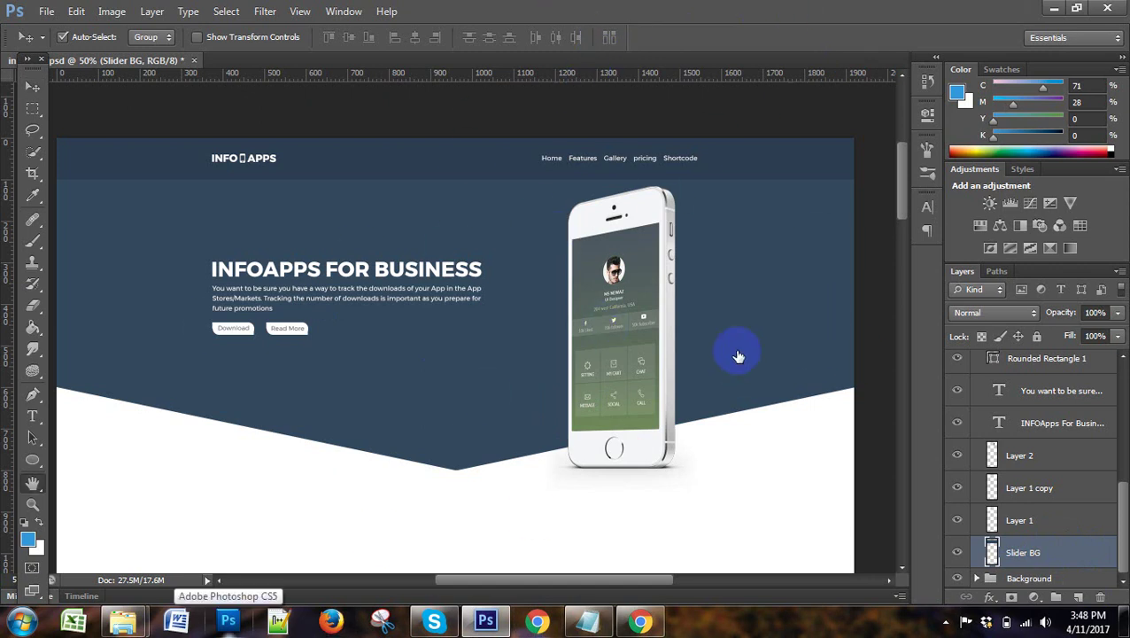
Add a default black-to-white 90° Gradient Overlay to Slider BG and open its Gradient Editor.
{"action": "double_click", "coordinate": [738, 356]}
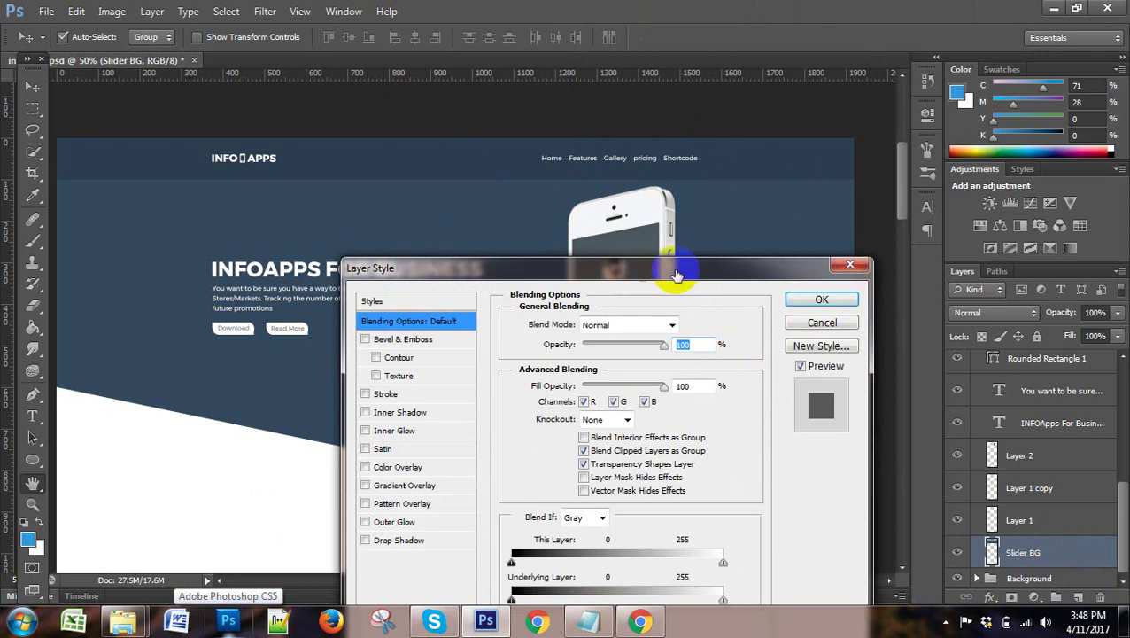
{"action": "left_click_drag", "start_coordinate": [681, 272], "coordinate": [770, 70]}
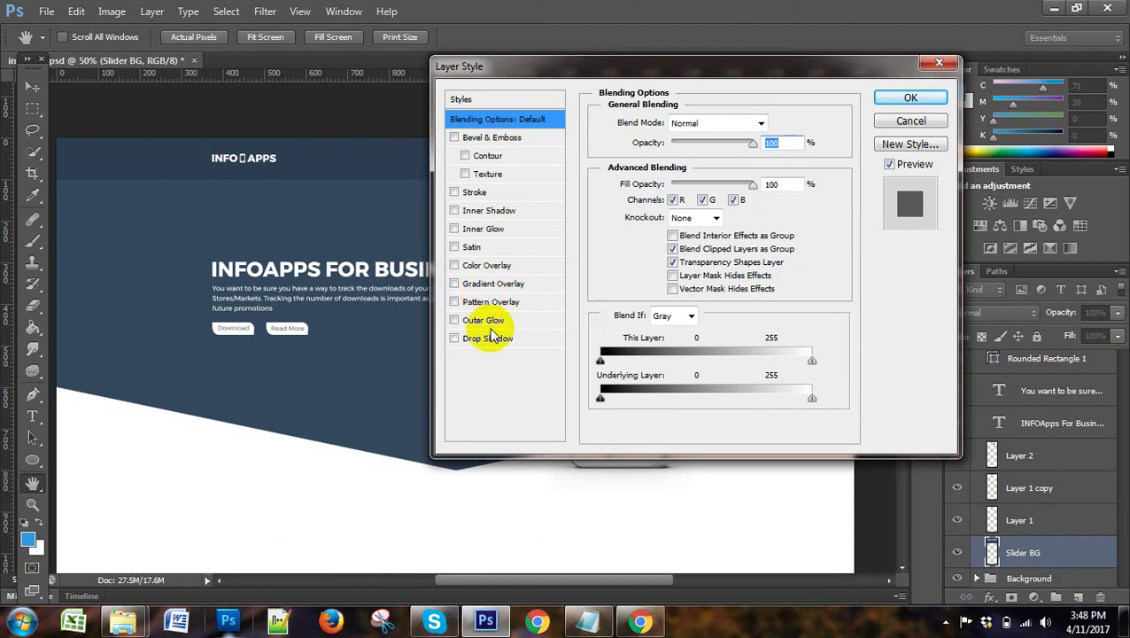
{"action": "left_click", "coordinate": [454, 283]}
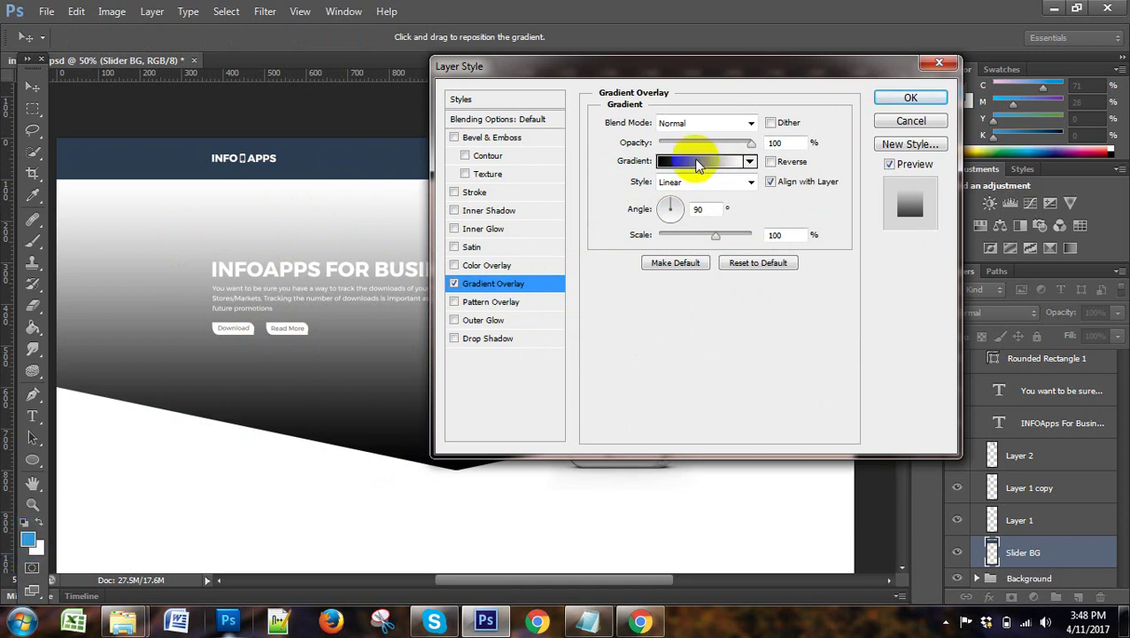
{"action": "left_click", "coordinate": [727, 265]}
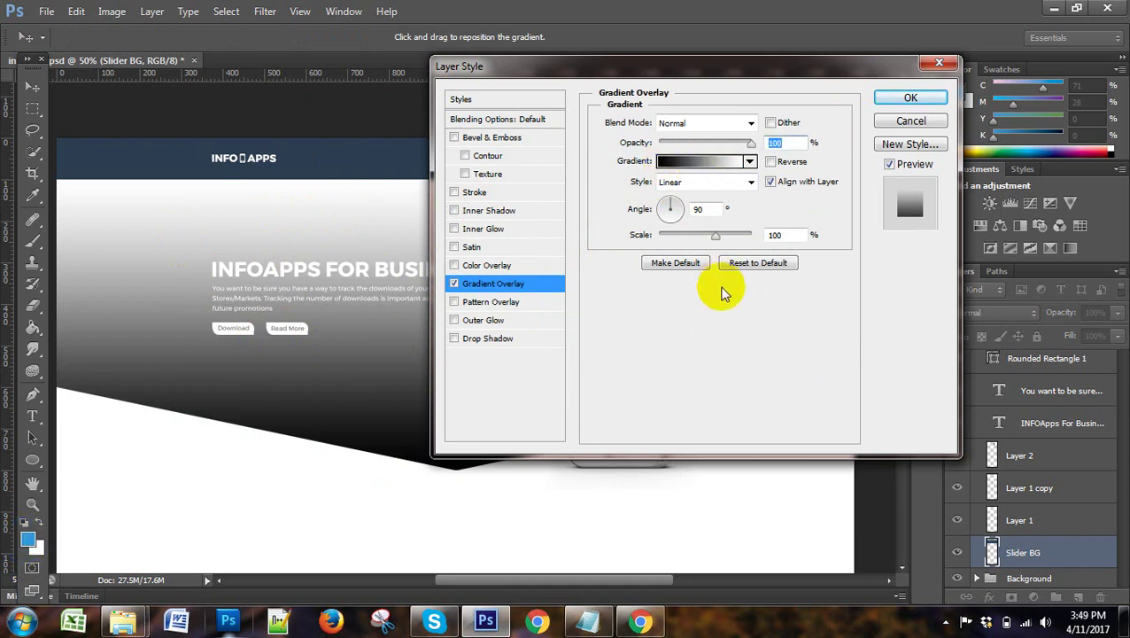
{"action": "left_click", "coordinate": [728, 160]}
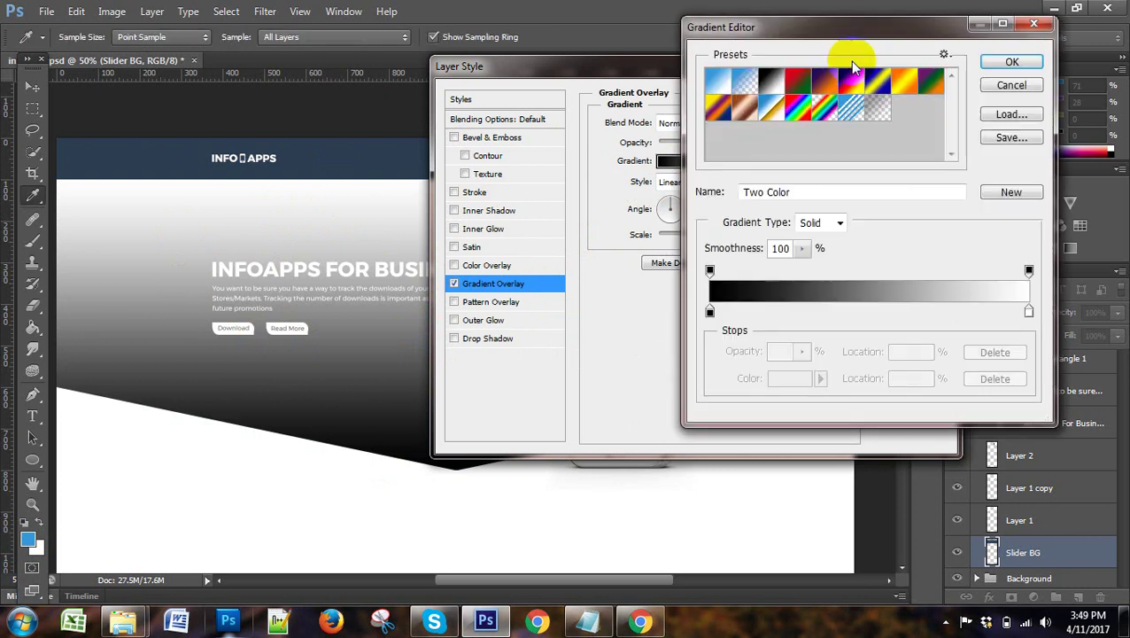
Set the gradient's left colour stop to blue #3498db.
{"action": "left_click", "coordinate": [709, 312]}
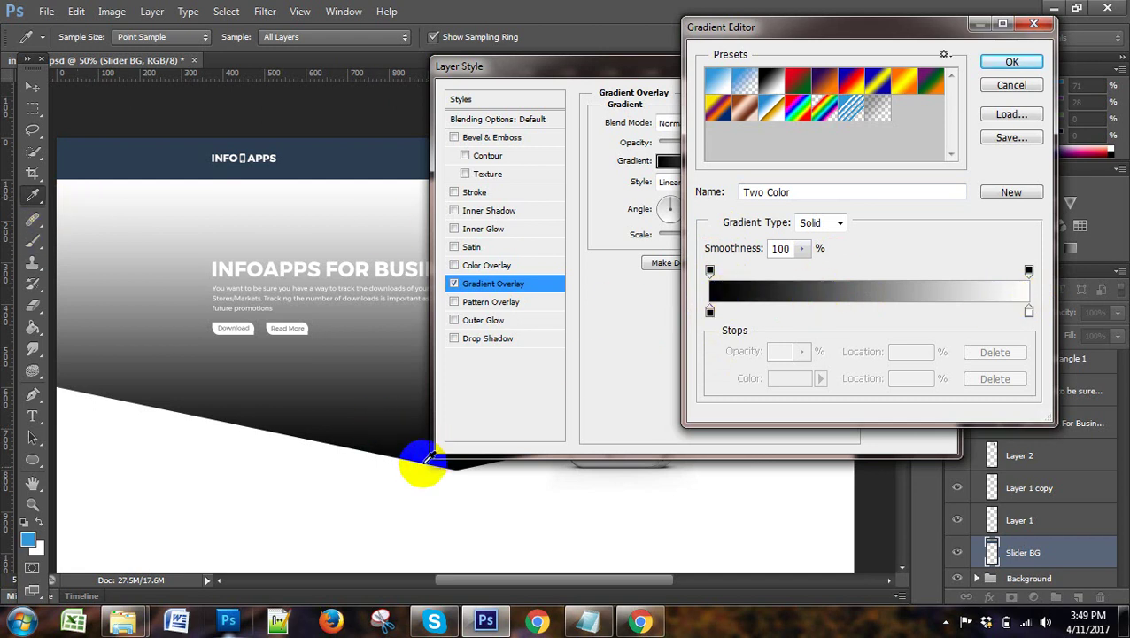
{"action": "left_click", "coordinate": [710, 312]}
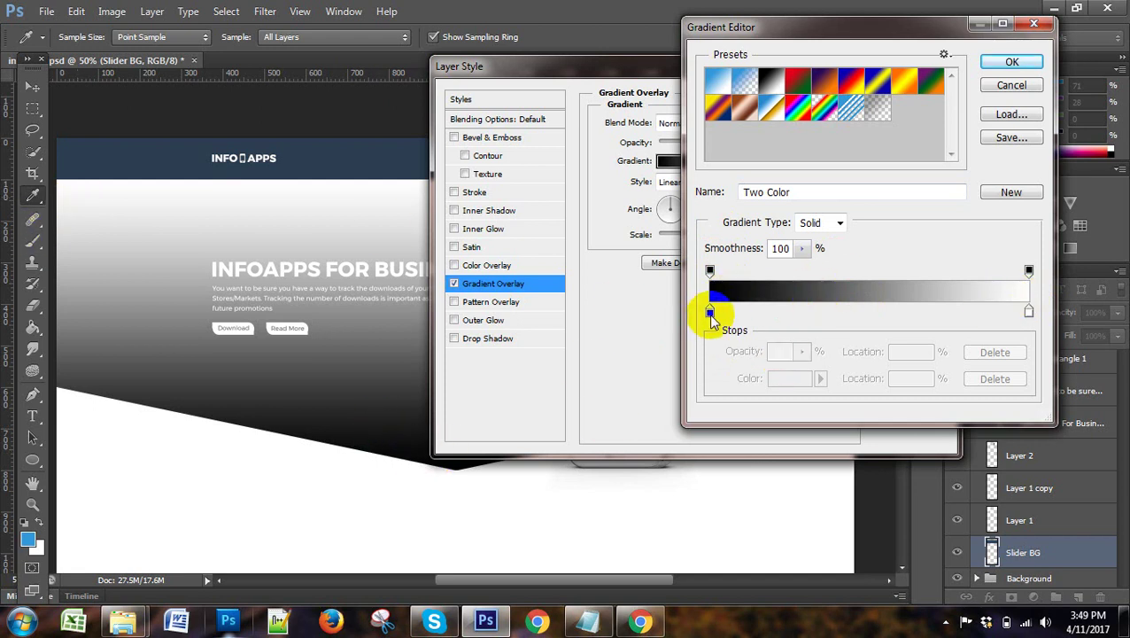
{"action": "left_click", "coordinate": [723, 287]}
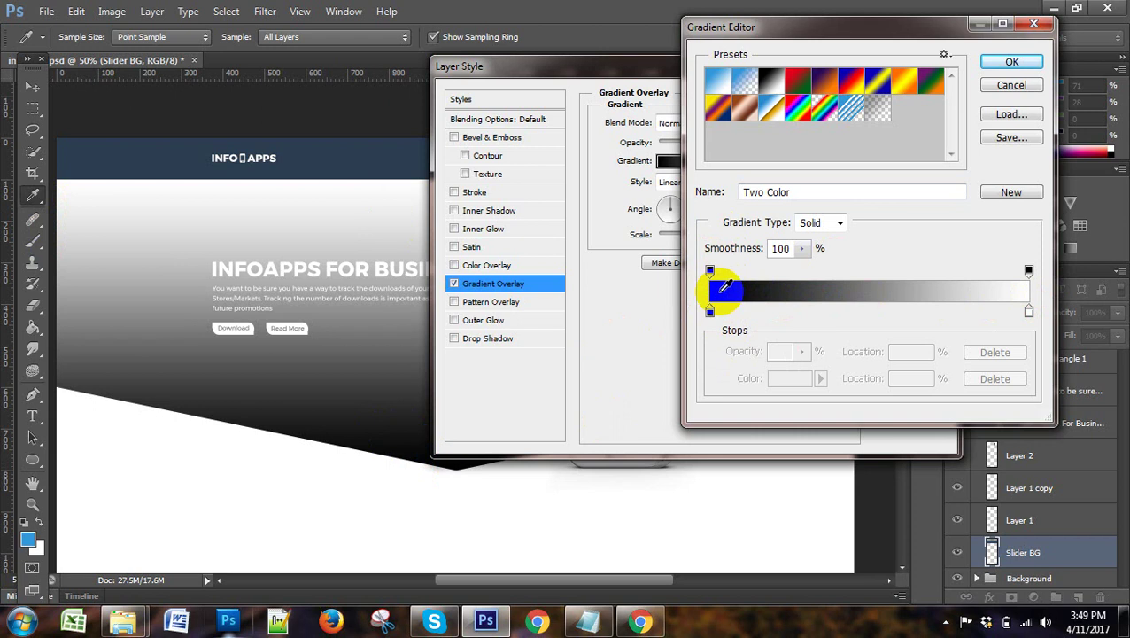
{"action": "left_click", "coordinate": [710, 312]}
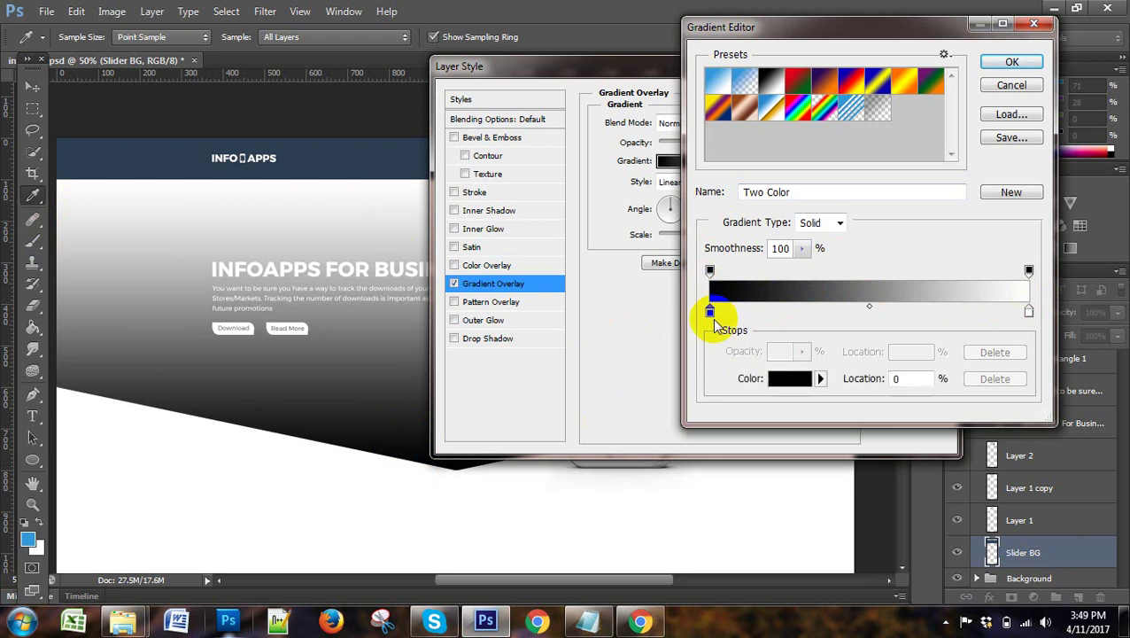
{"action": "left_click", "coordinate": [791, 386]}
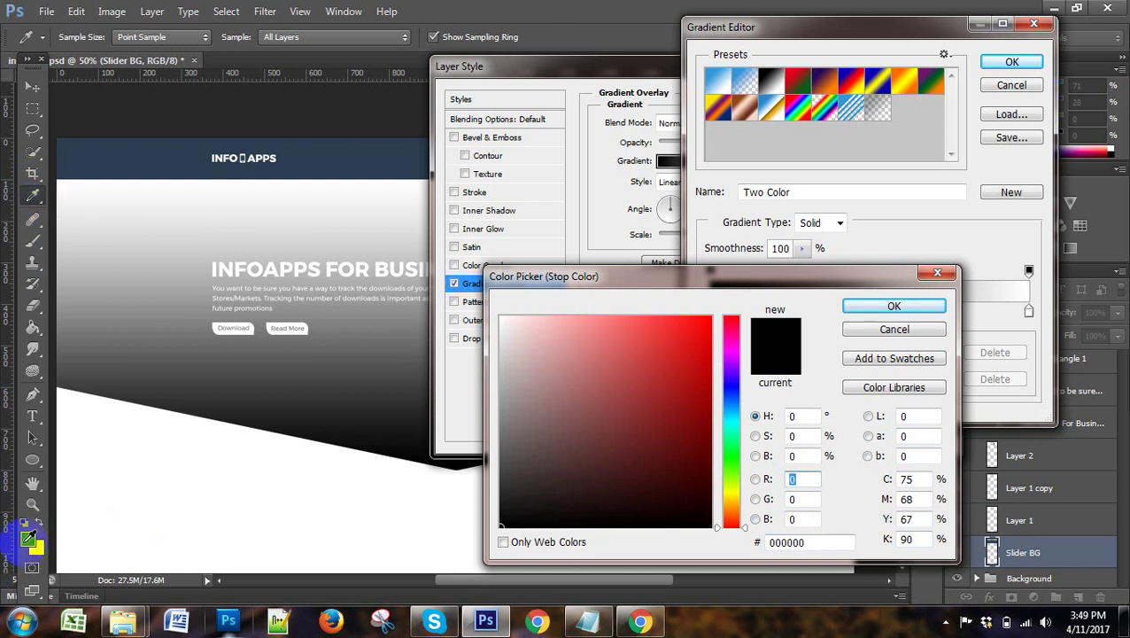
{"action": "left_click", "coordinate": [35, 533]}
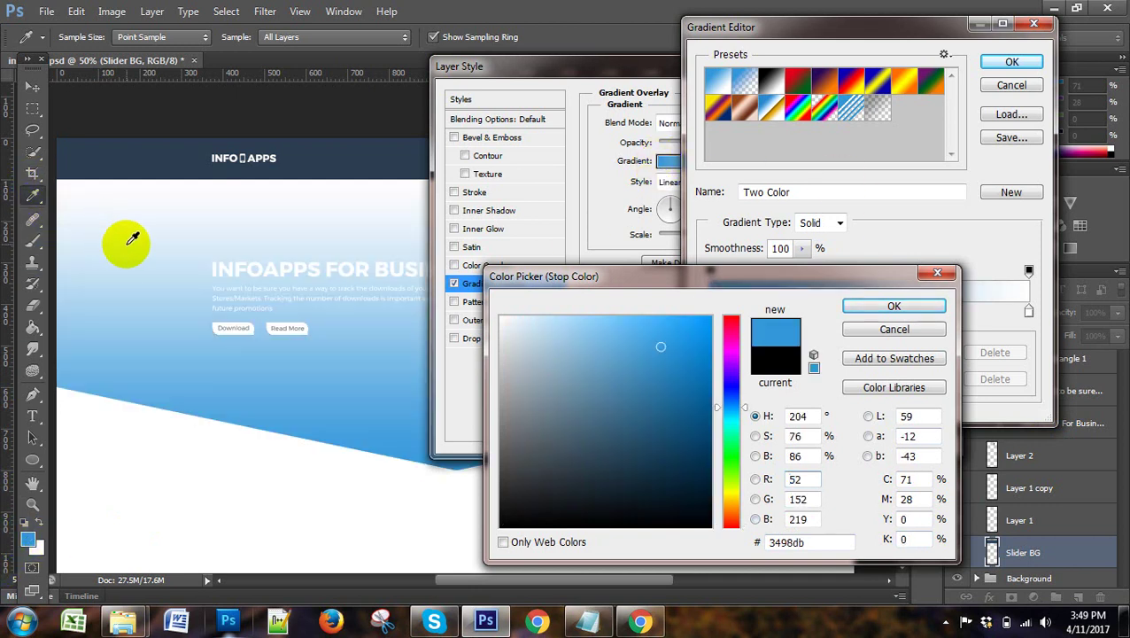
{"action": "left_click", "coordinate": [897, 307]}
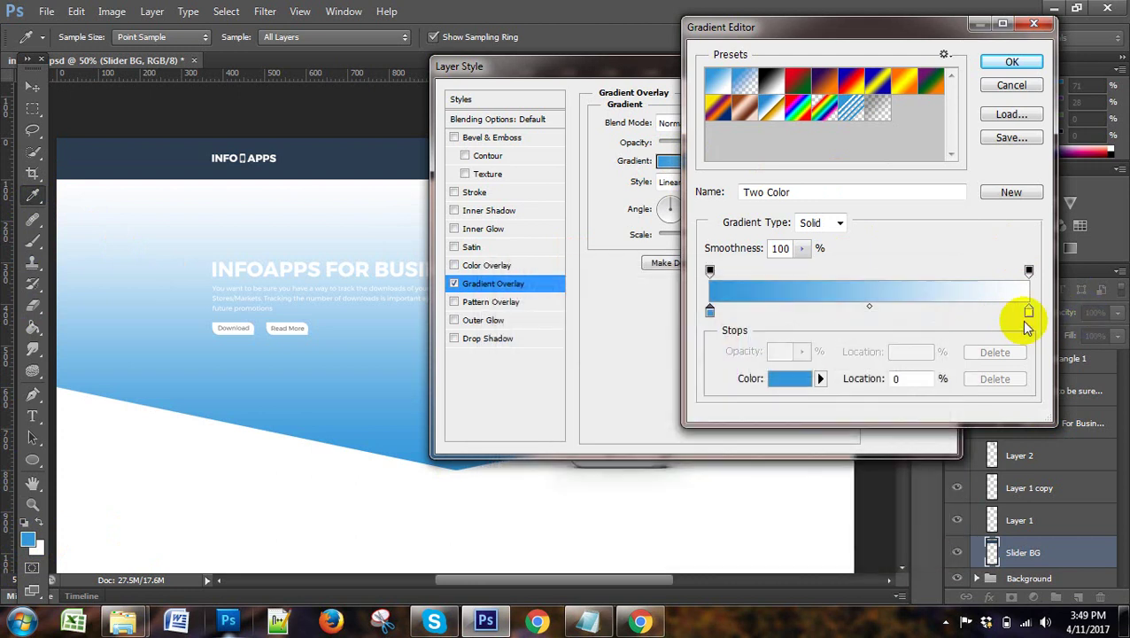
{"action": "left_click", "coordinate": [1013, 64]}
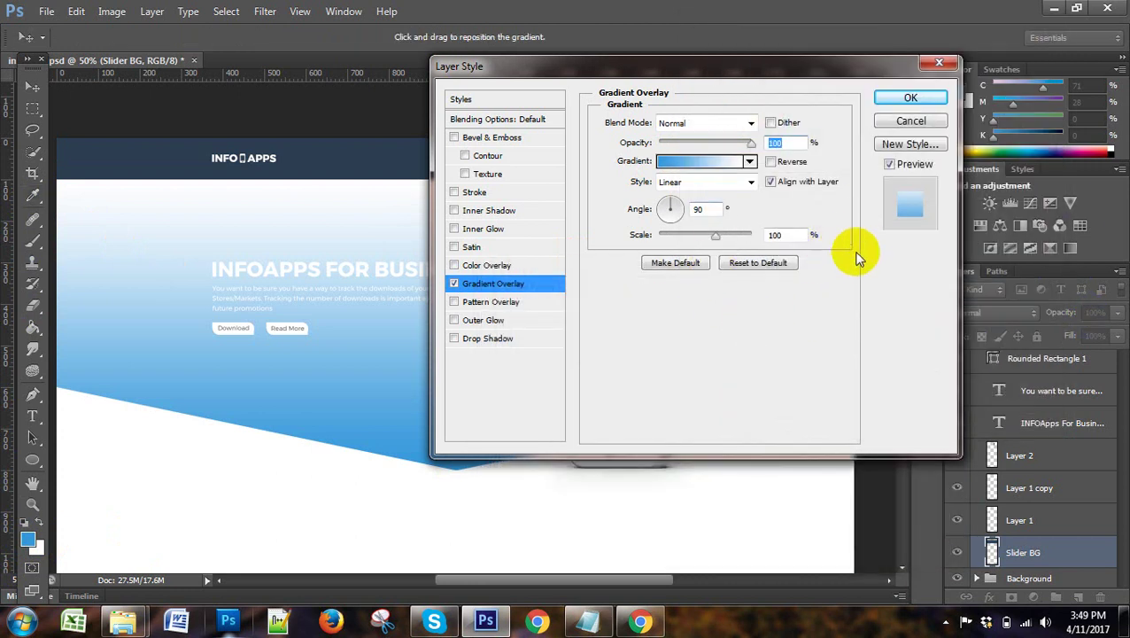
Set the right stop to the header's dark navy and apply the gradient overlay.
{"action": "left_click", "coordinate": [707, 160]}
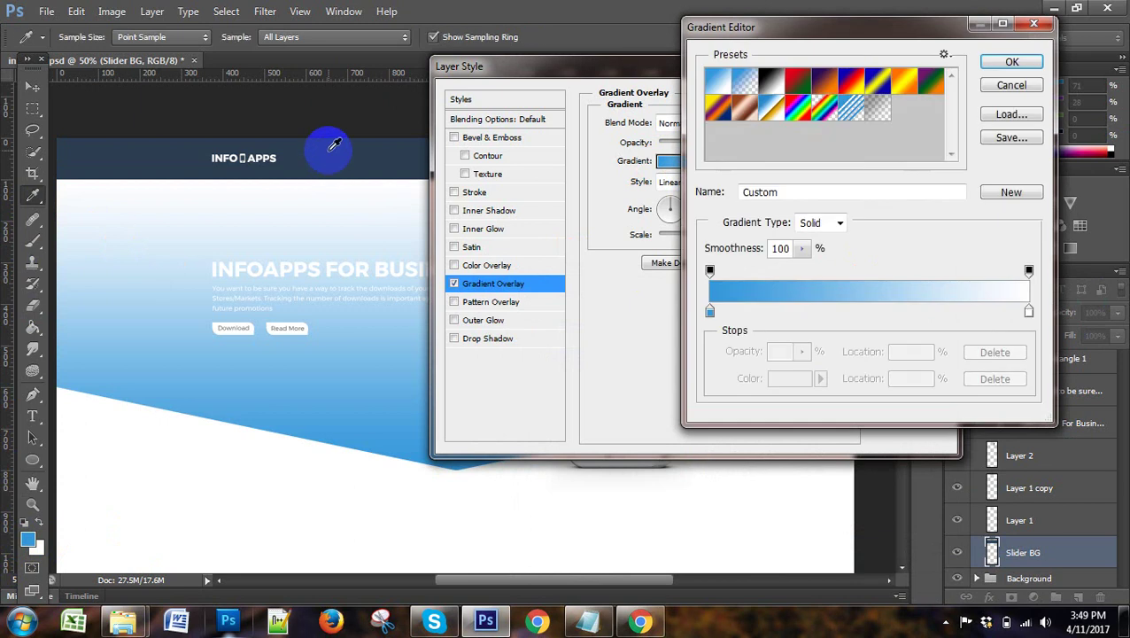
{"action": "left_click", "coordinate": [1028, 310]}
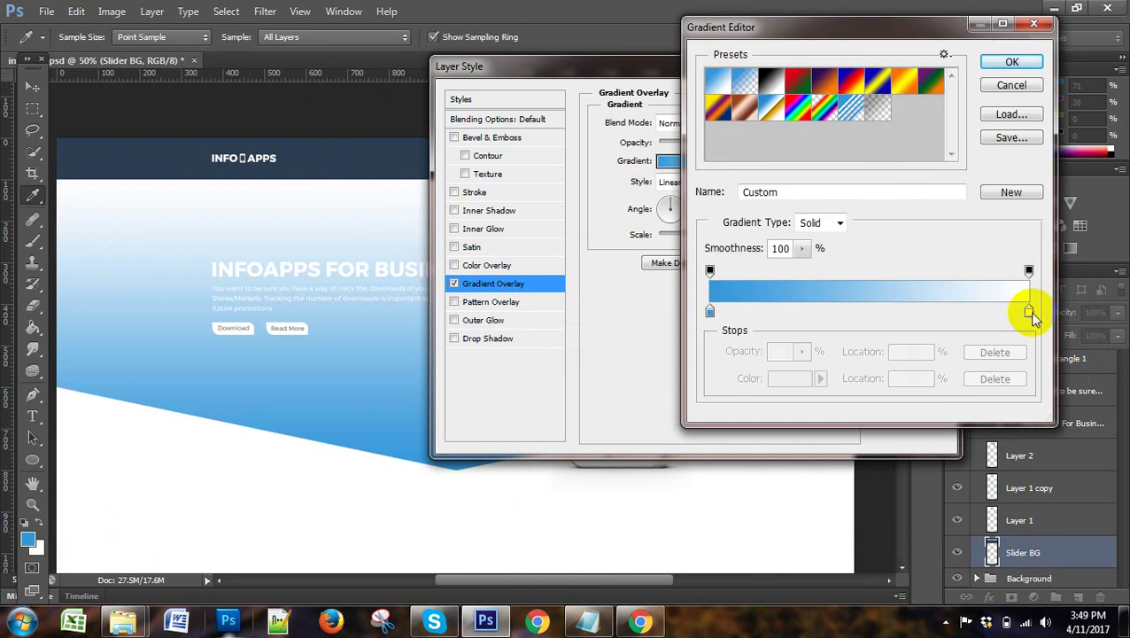
{"action": "left_click", "coordinate": [1029, 311]}
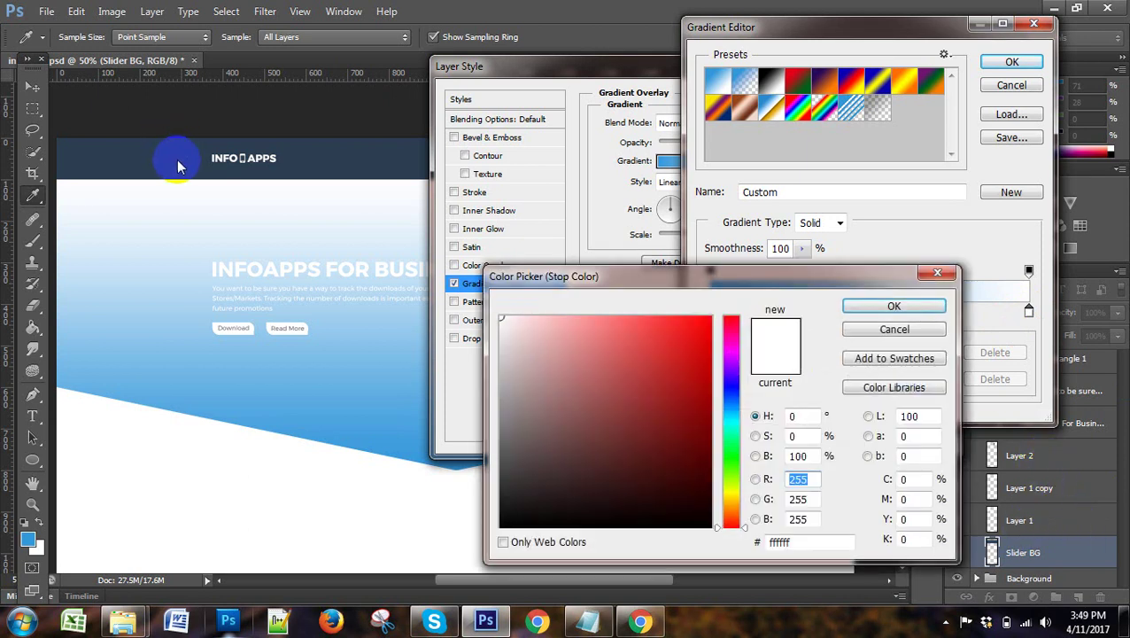
{"action": "left_click", "coordinate": [937, 272]}
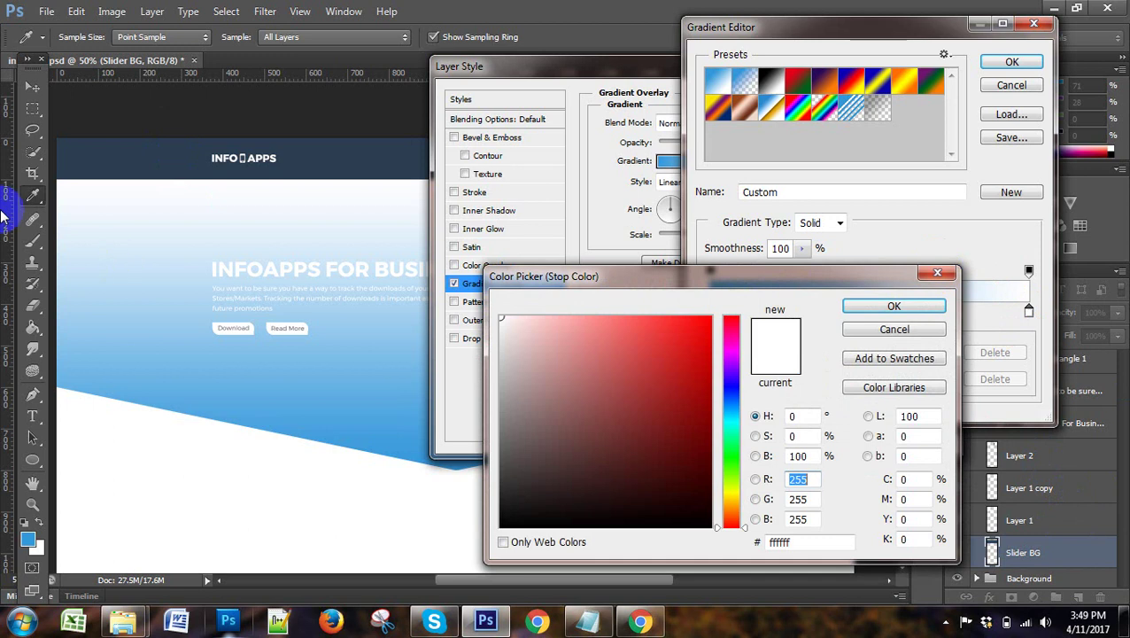
{"action": "left_click", "coordinate": [199, 154]}
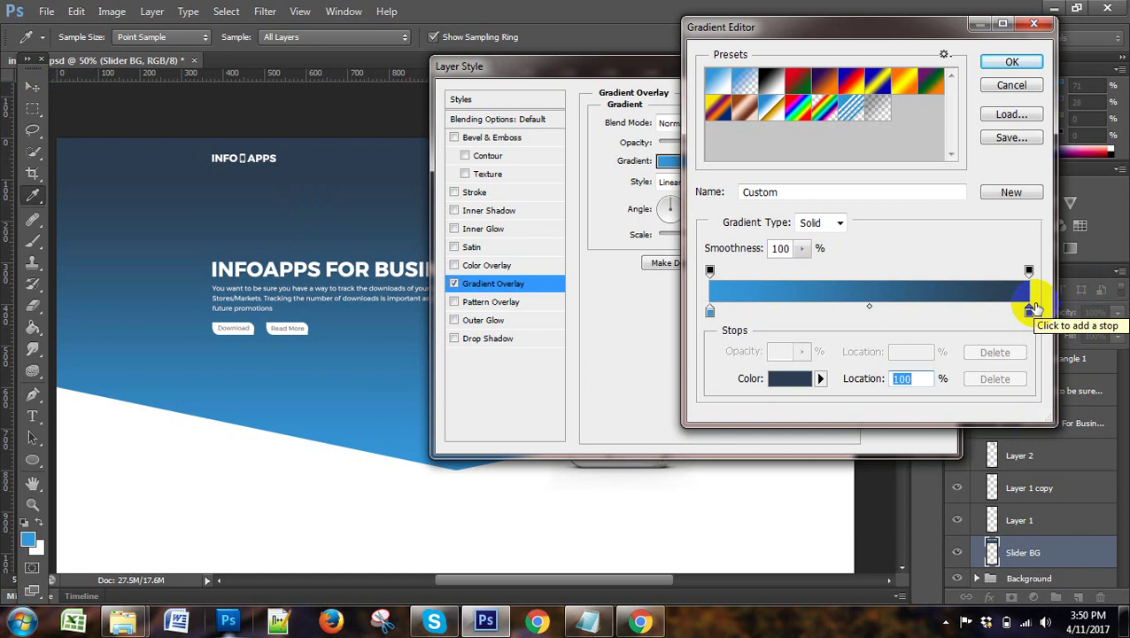
{"action": "left_click", "coordinate": [1008, 62]}
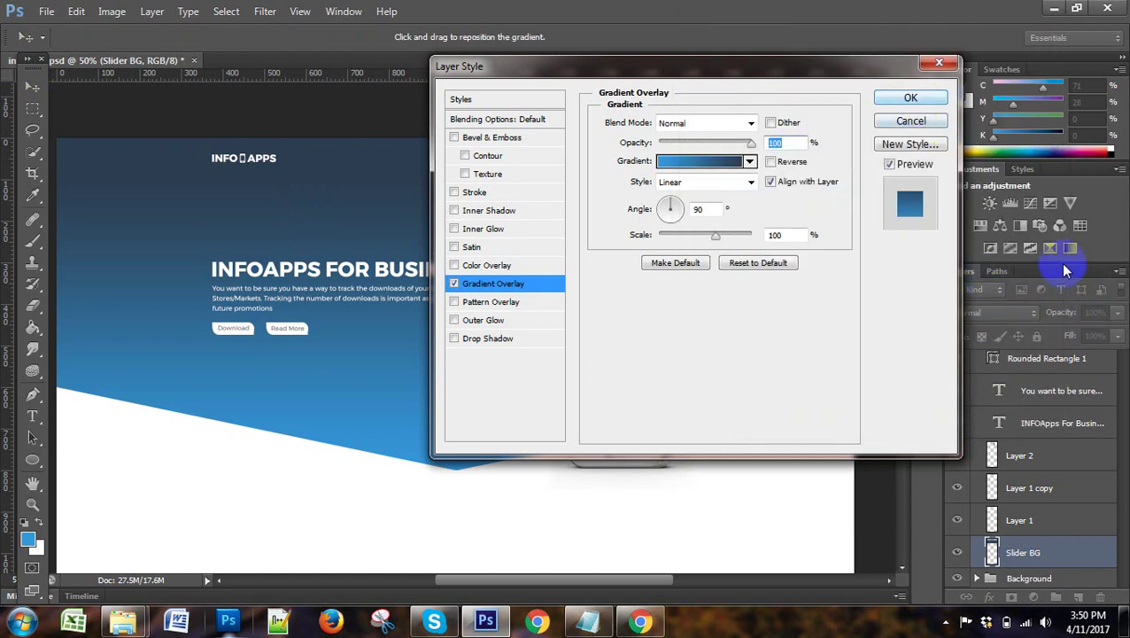
{"action": "left_click", "coordinate": [911, 97]}
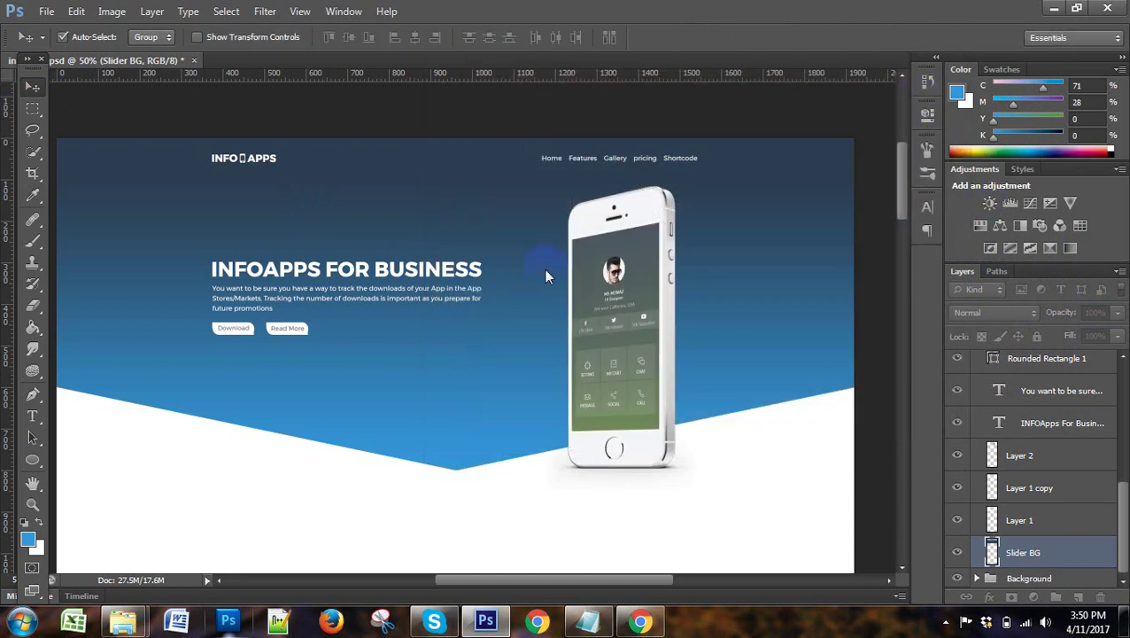
Check the Apnew reference page in Chrome, then reopen Slider BG's Layer Style settings.
{"action": "scroll", "coordinate": [139, 147], "scroll_direction": "down", "scroll_amount": 1}
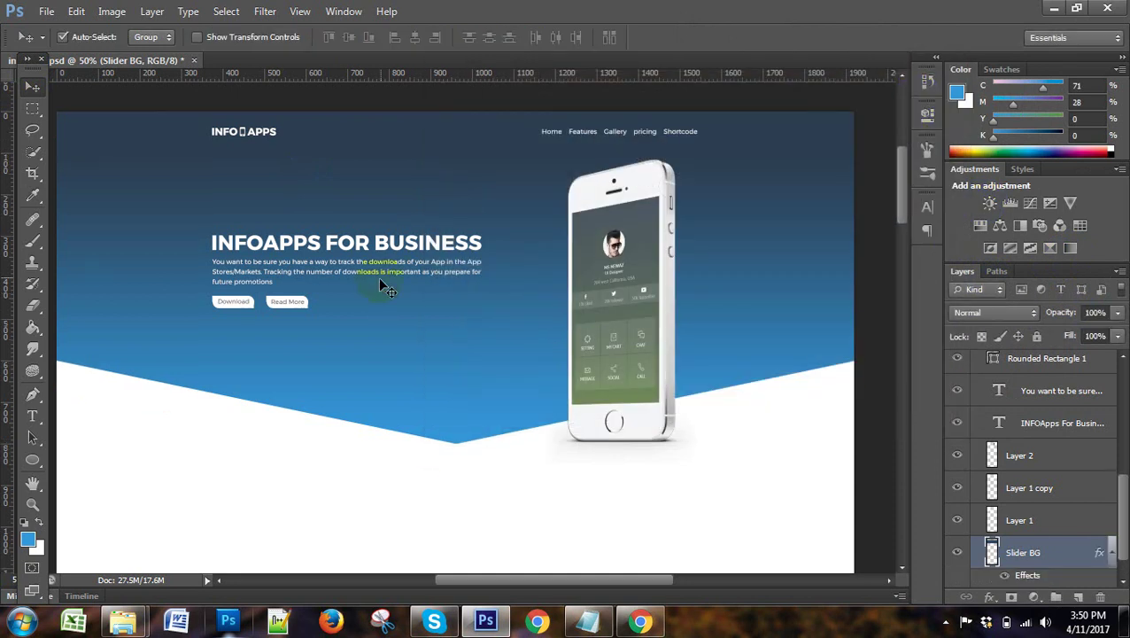
{"action": "left_click", "coordinate": [264, 163]}
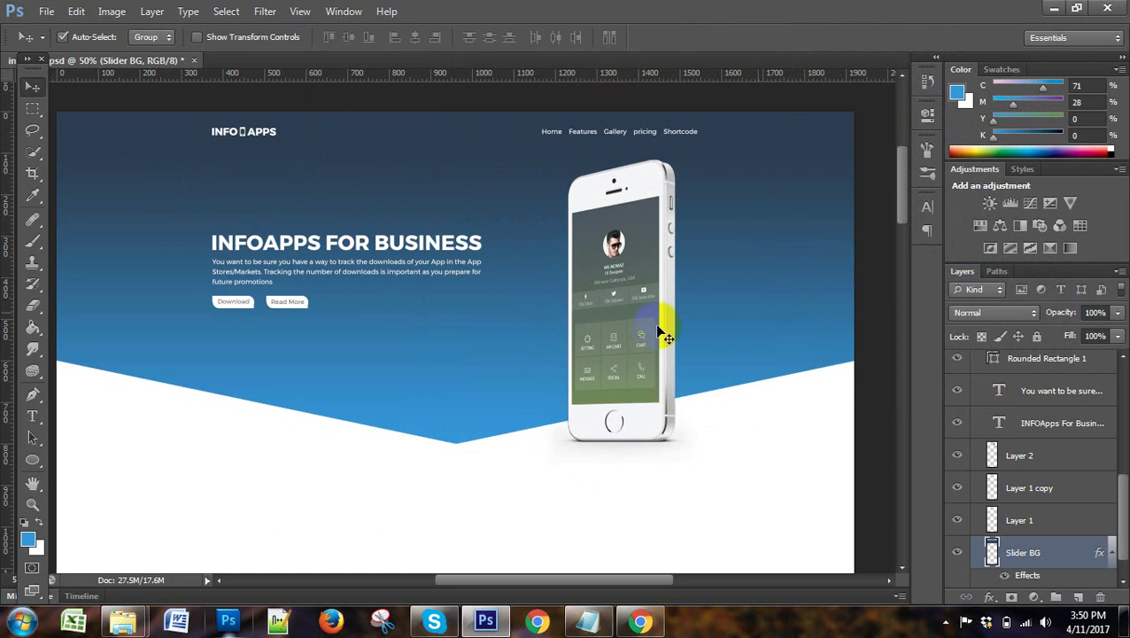
{"action": "left_click", "coordinate": [334, 363]}
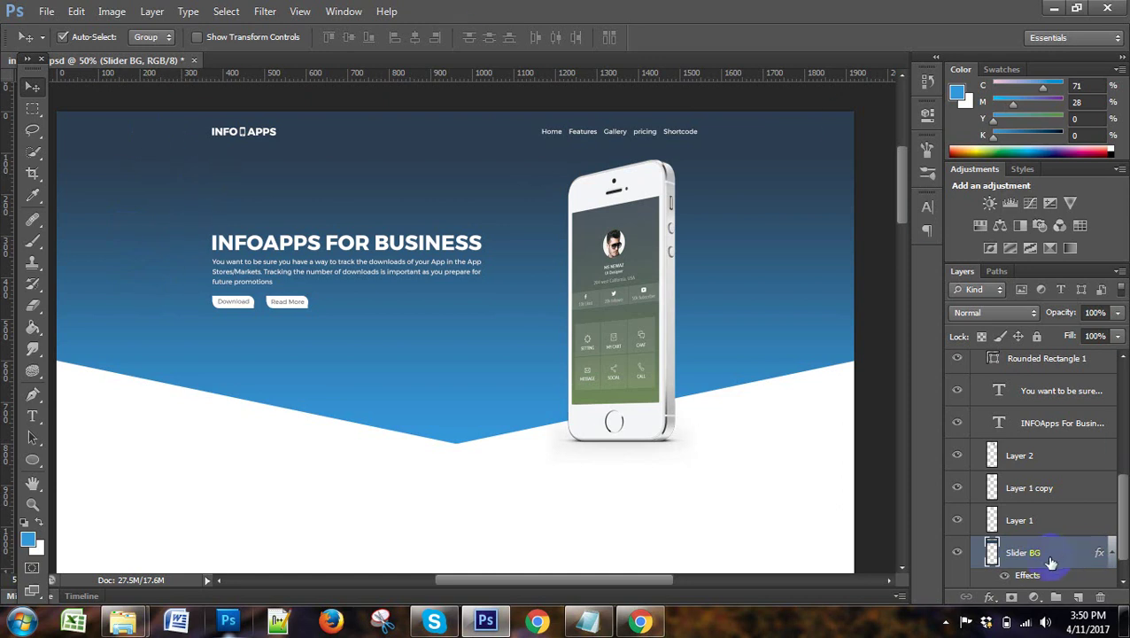
{"action": "scroll", "coordinate": [1063, 563], "scroll_direction": "down", "scroll_amount": 1}
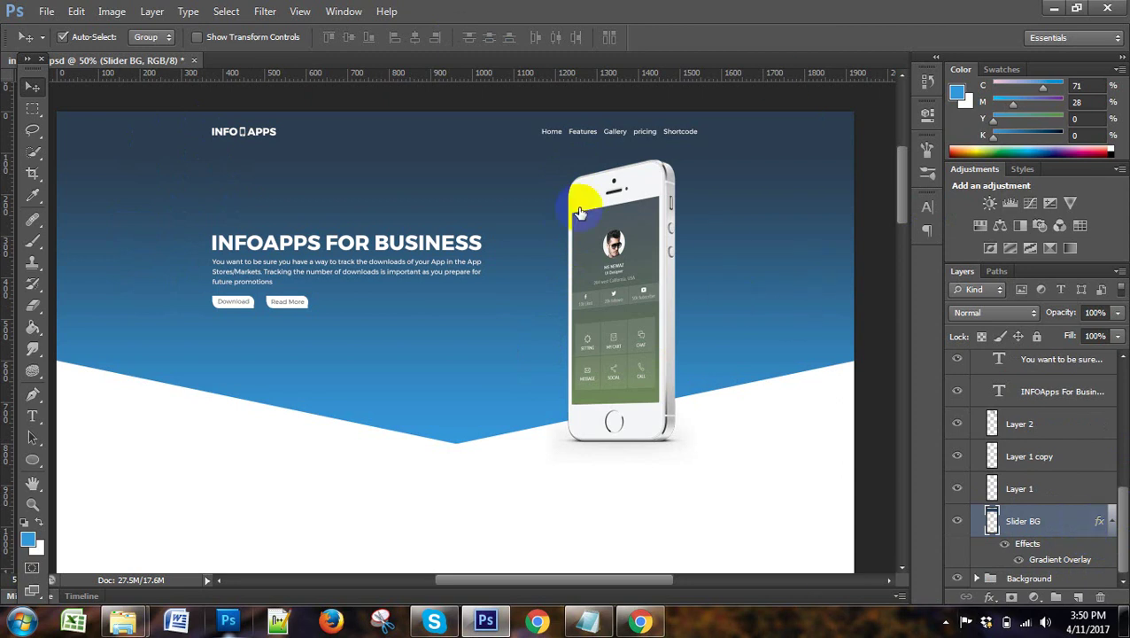
{"action": "left_click", "coordinate": [641, 620]}
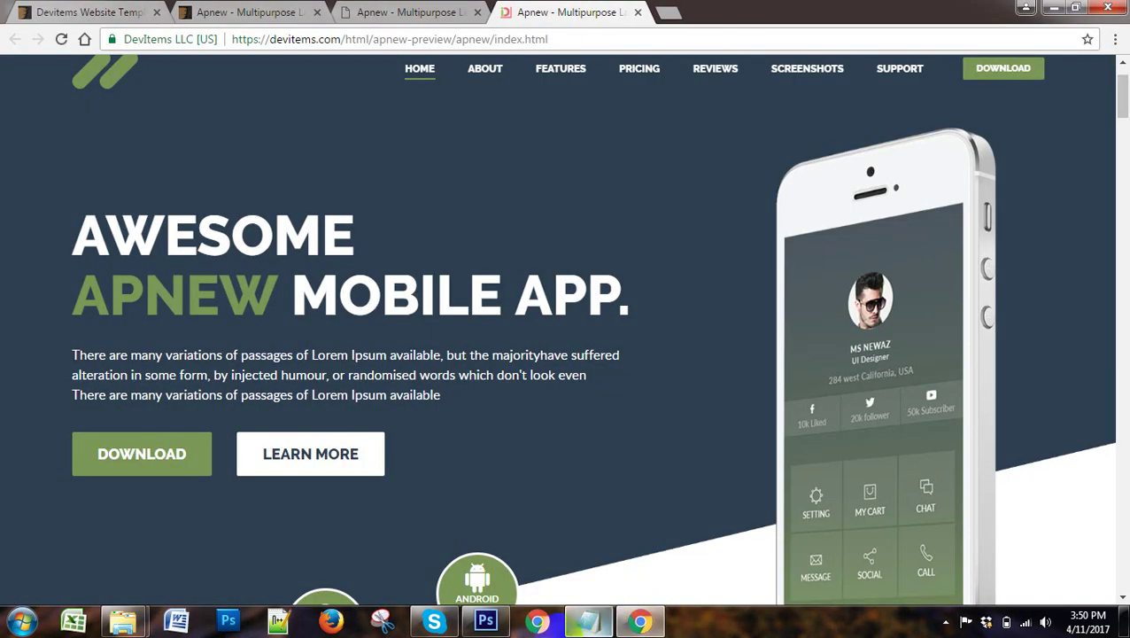
{"action": "left_click", "coordinate": [1055, 8]}
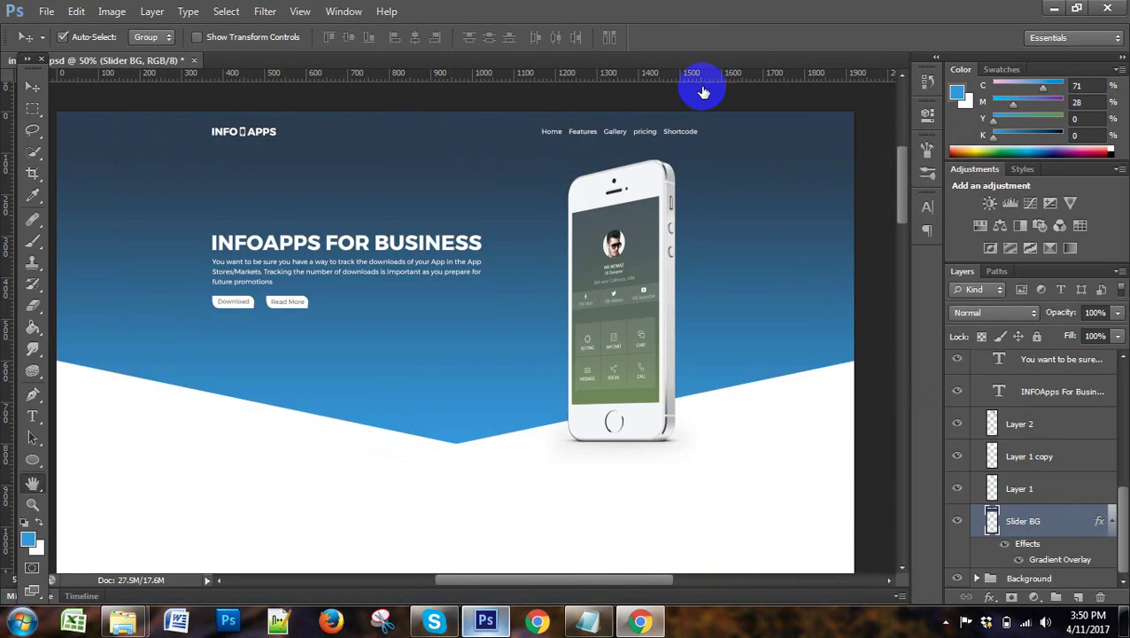
{"action": "double_click", "coordinate": [81, 181]}
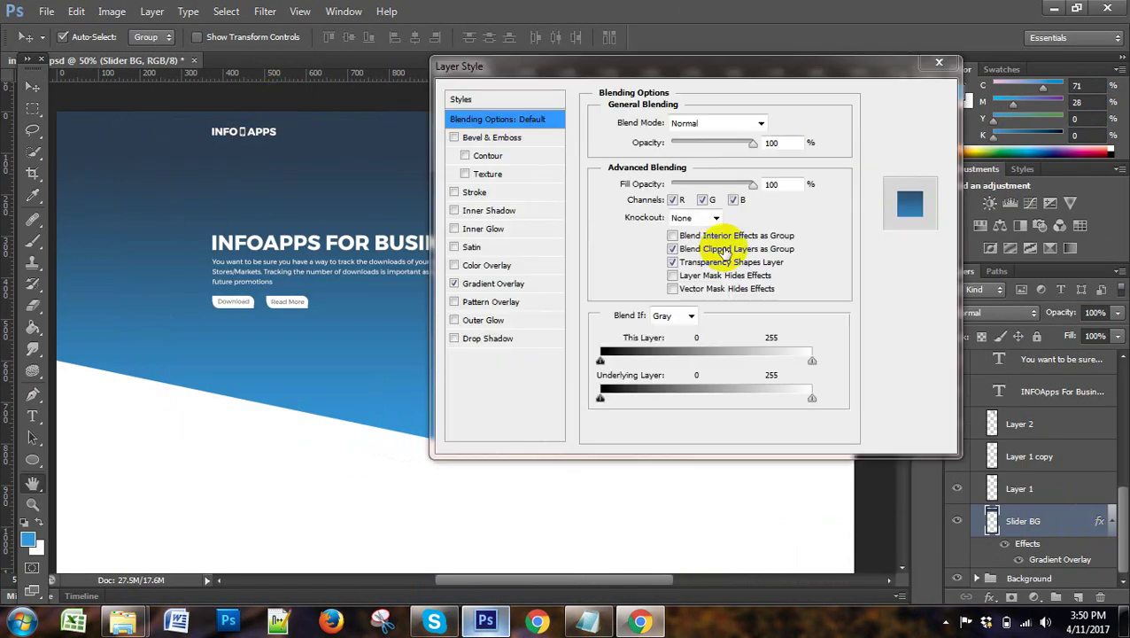
Change Slider BG's Gradient Overlay angle to 71° and apply it.
{"action": "left_click", "coordinate": [479, 292]}
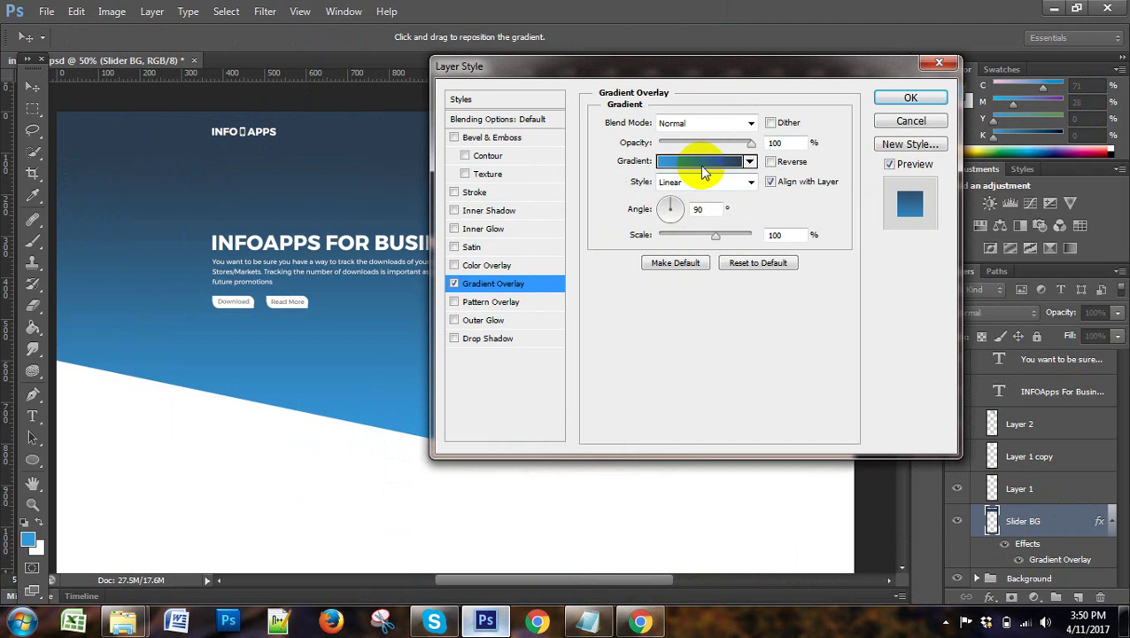
{"action": "left_click", "coordinate": [696, 211]}
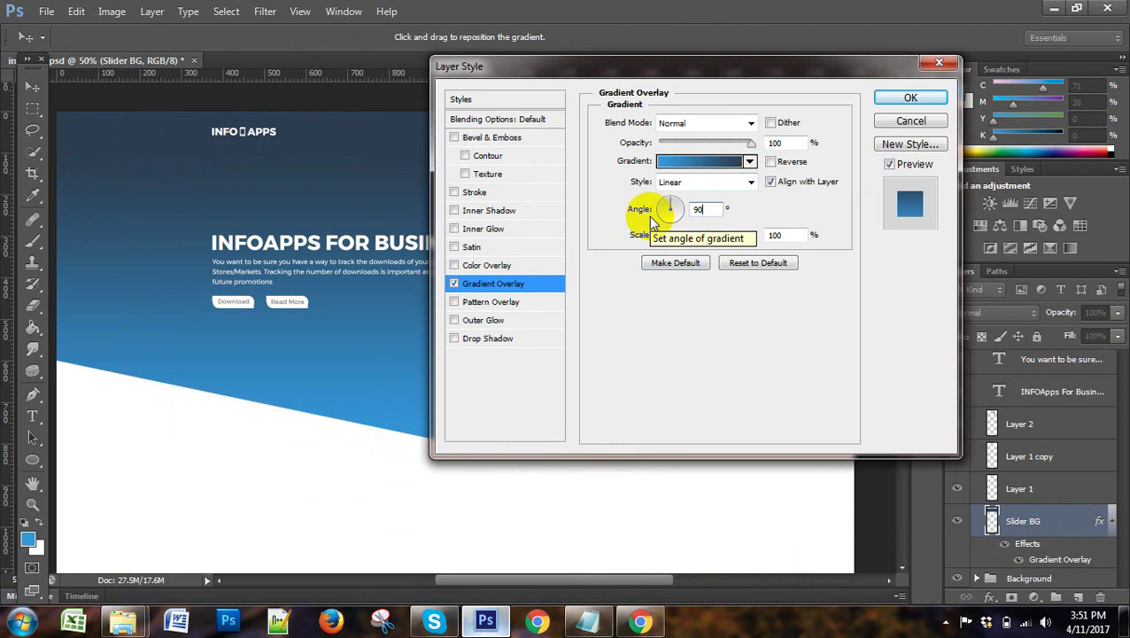
{"action": "left_click_drag", "start_coordinate": [89, 143], "coordinate": [150, 182]}
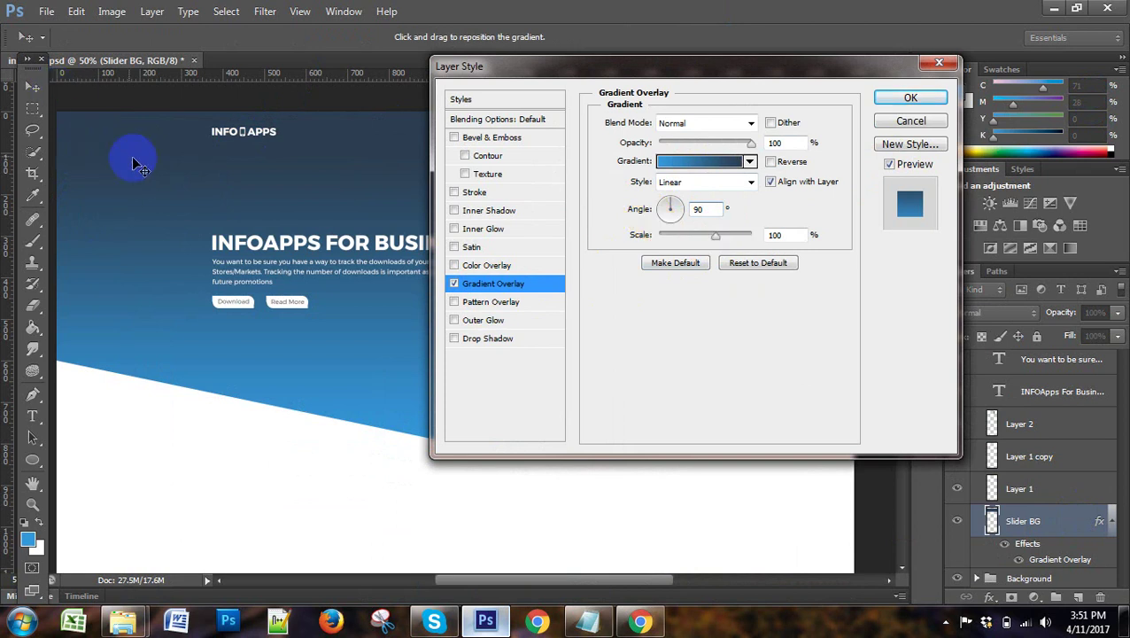
{"action": "type", "text": "95"}
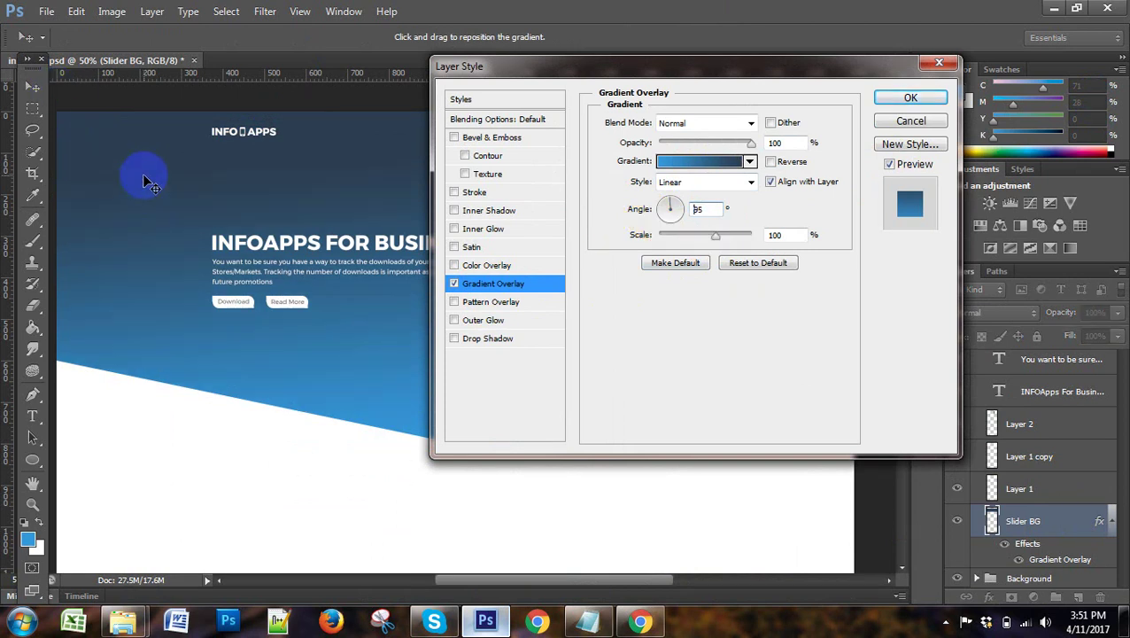
{"action": "key", "text": "Up"}
{"action": "key", "text": "Up"}
{"action": "key", "text": "Up"}
{"action": "key", "text": "Up"}
{"action": "key", "text": "Up"}
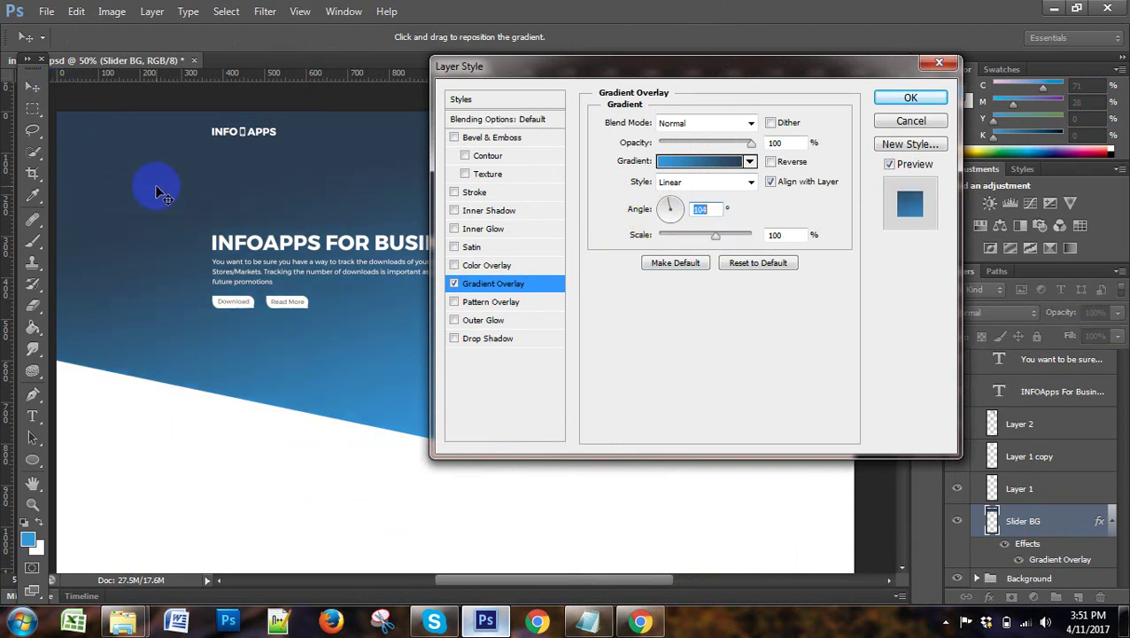
{"action": "key", "text": "Up"}
{"action": "key", "text": "Up"}
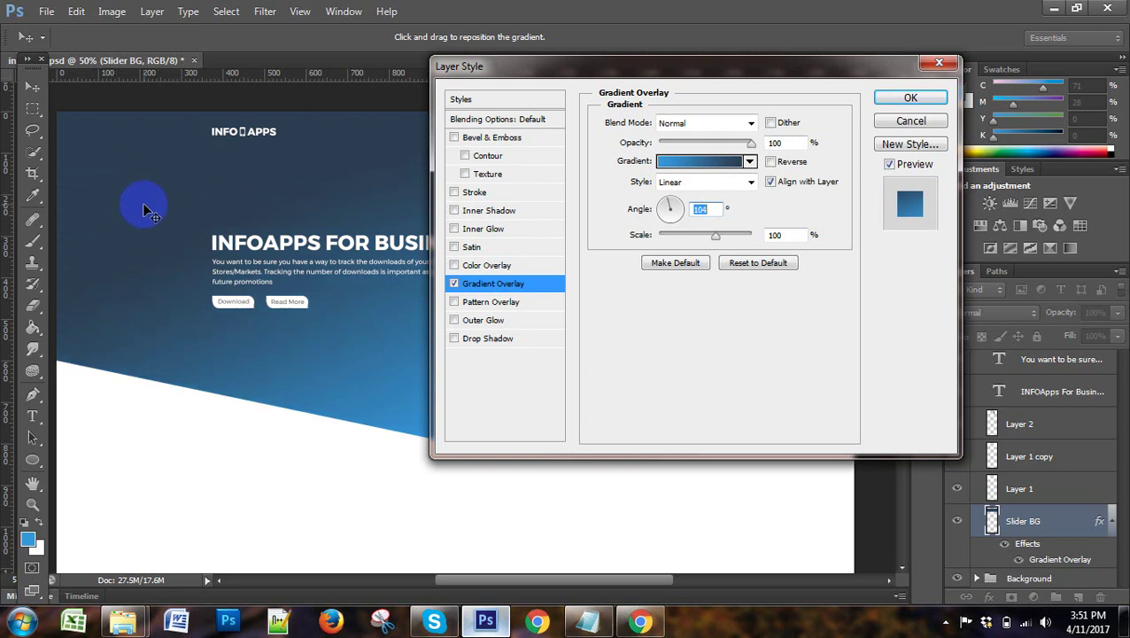
{"action": "left_click_drag", "start_coordinate": [146, 210], "coordinate": [364, 171]}
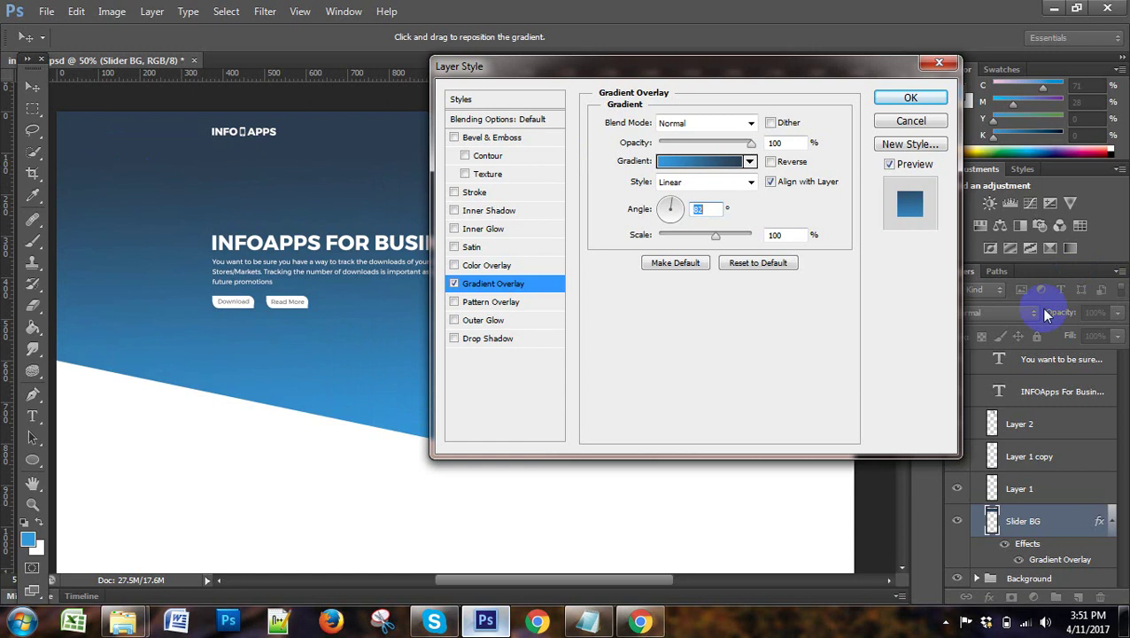
{"action": "key", "text": "Down"}
{"action": "key", "text": "Down"}
{"action": "key", "text": "Down"}
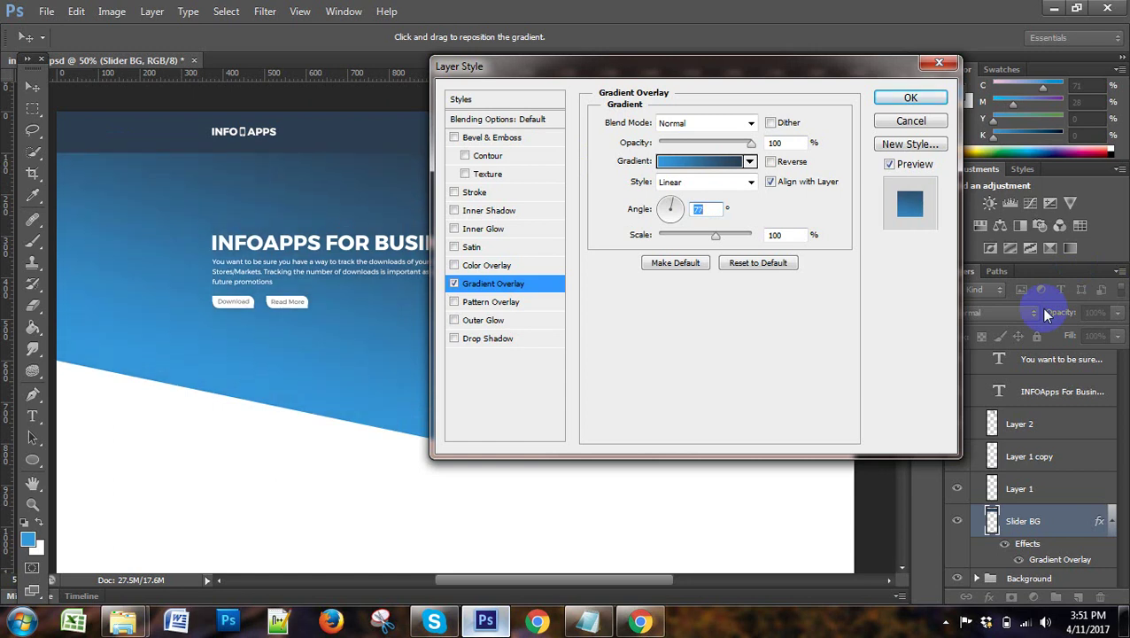
{"action": "key", "text": "Down"}
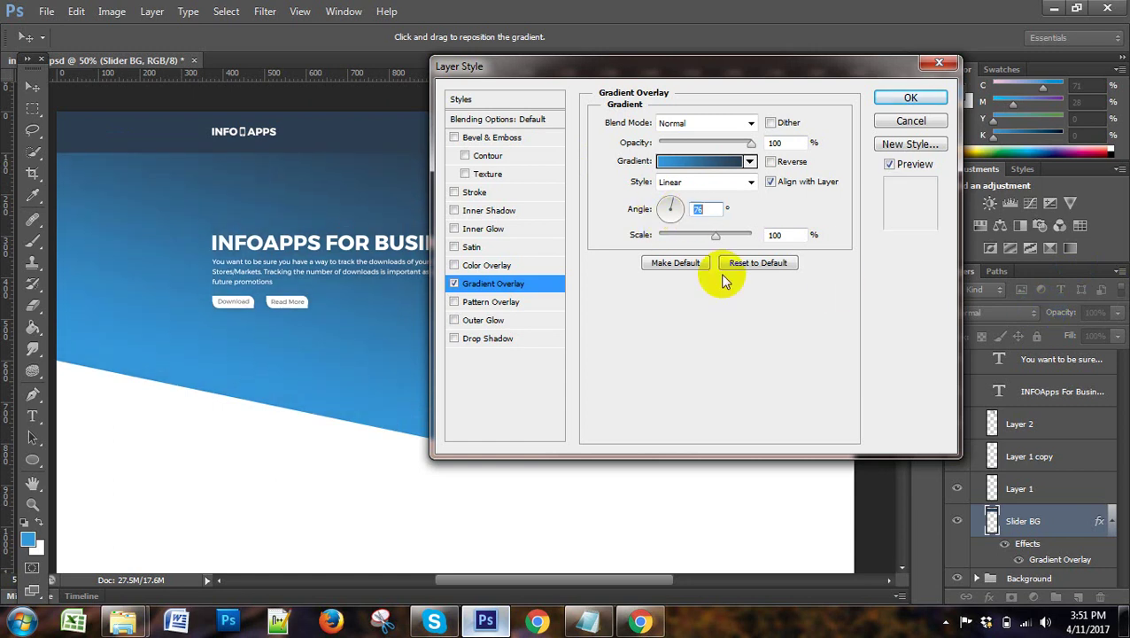
{"action": "key", "text": "Down"}
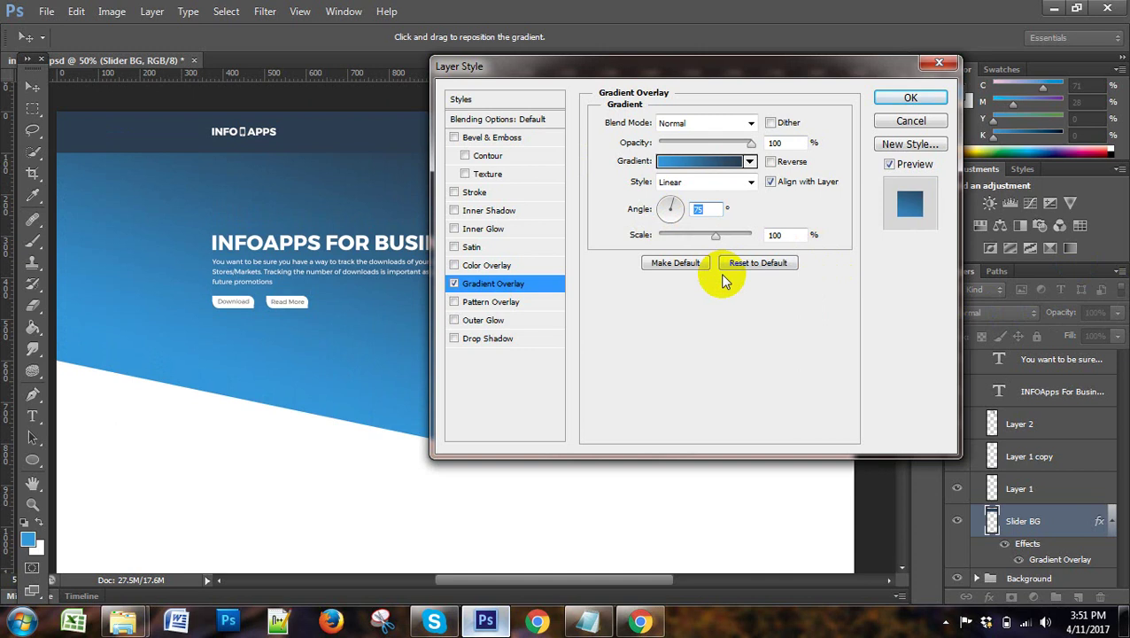
{"action": "key", "text": "Down"}
{"action": "key", "text": "Down"}
{"action": "key", "text": "Down"}
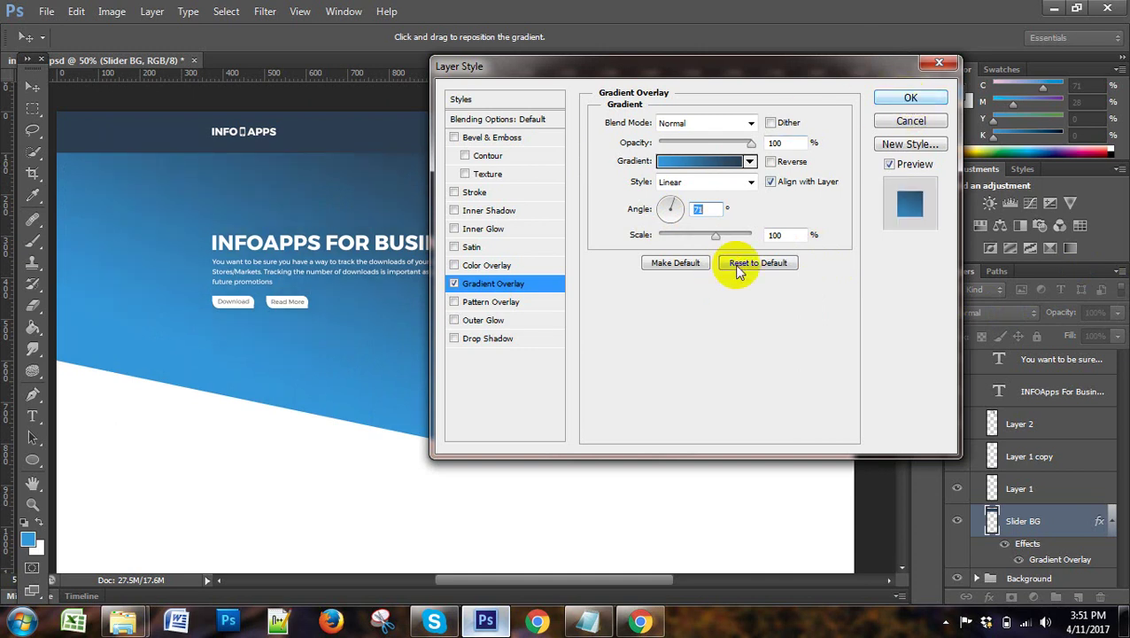
{"action": "left_click", "coordinate": [910, 98]}
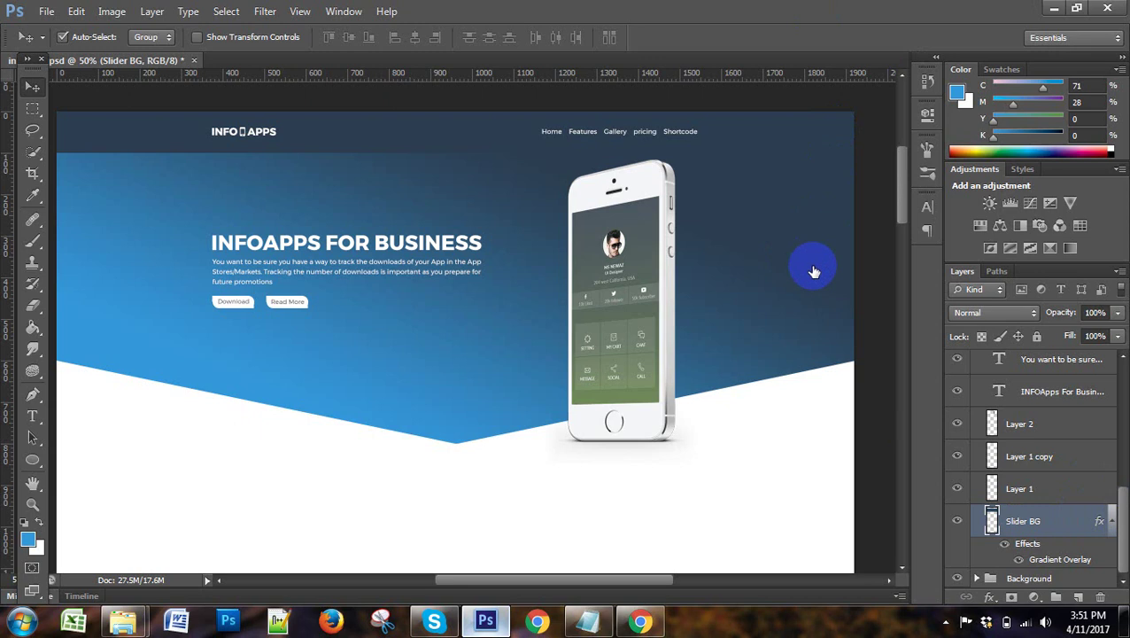
Switch to the Hand tool with H.
{"action": "key", "text": "h"}
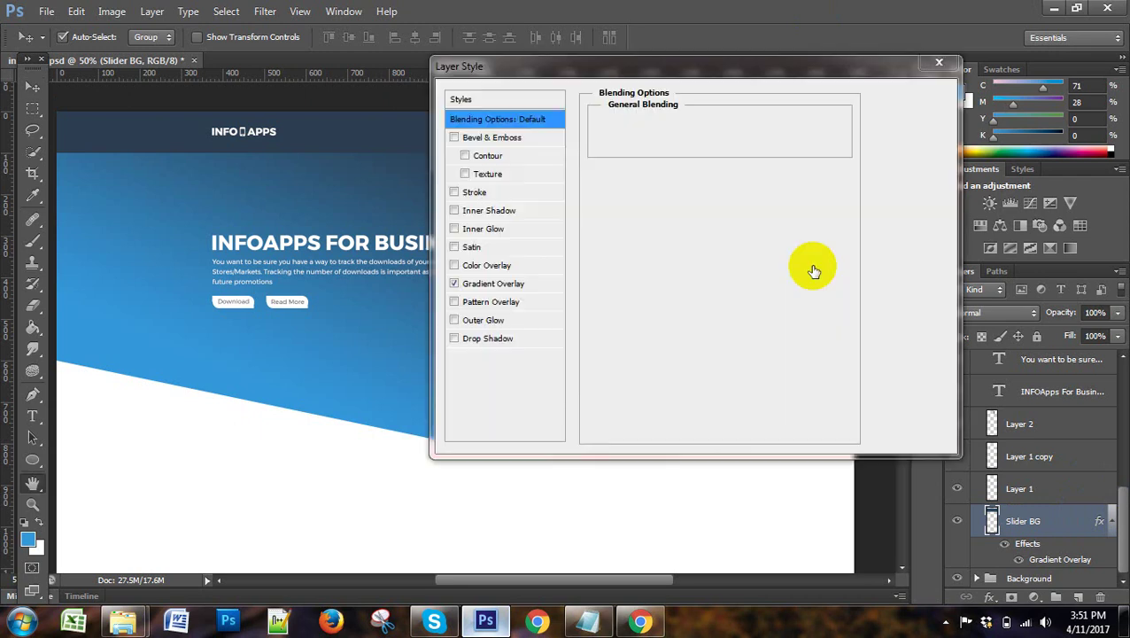
Review the overlay's gradient and move the Layer Style window down to reveal the design.
{"action": "left_click", "coordinate": [510, 285]}
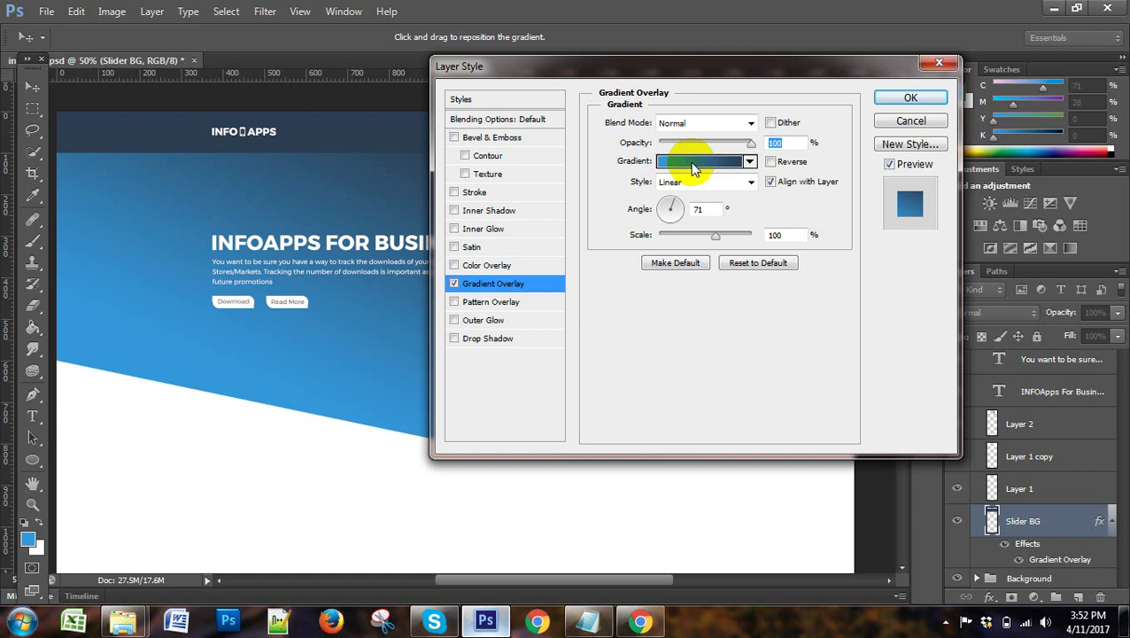
{"action": "left_click", "coordinate": [696, 162]}
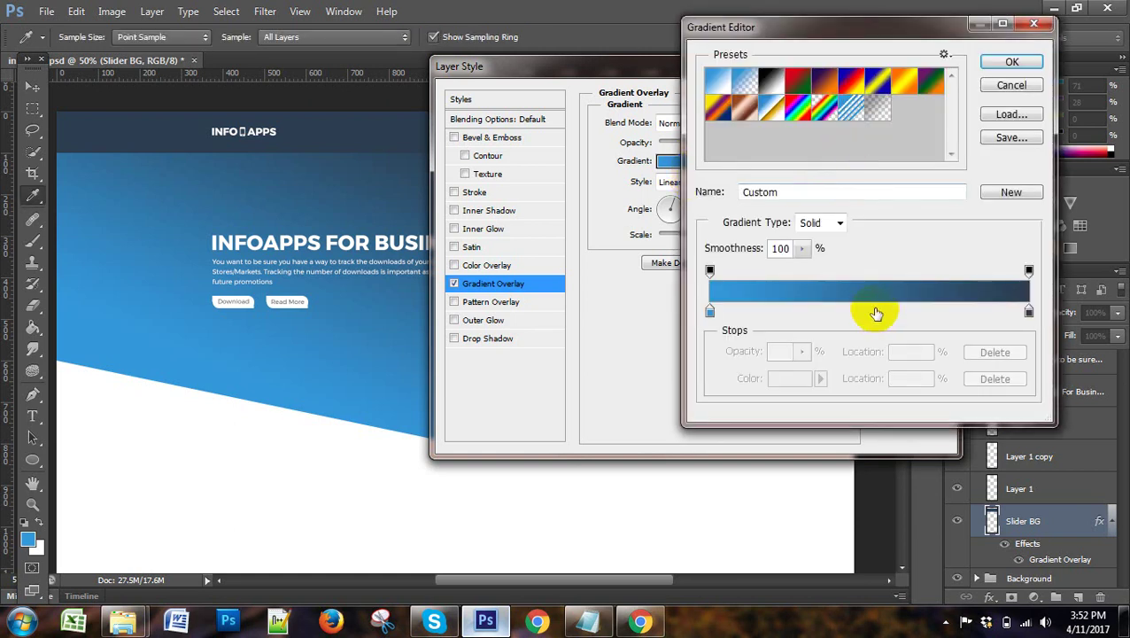
{"action": "left_click", "coordinate": [1029, 27]}
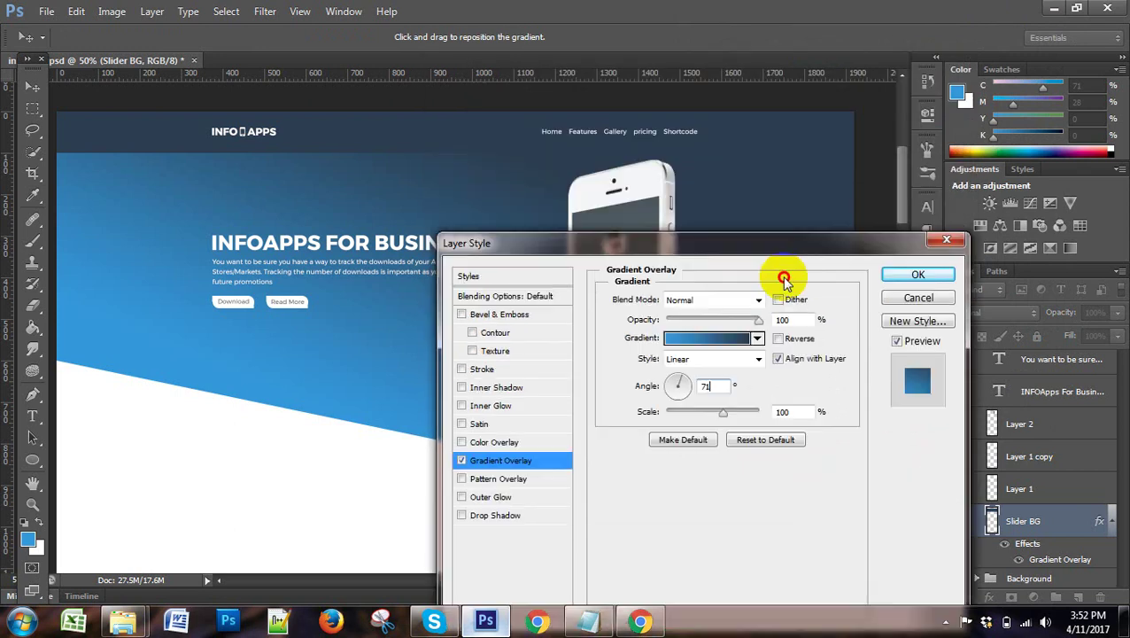
{"action": "left_click_drag", "start_coordinate": [773, 66], "coordinate": [795, 444]}
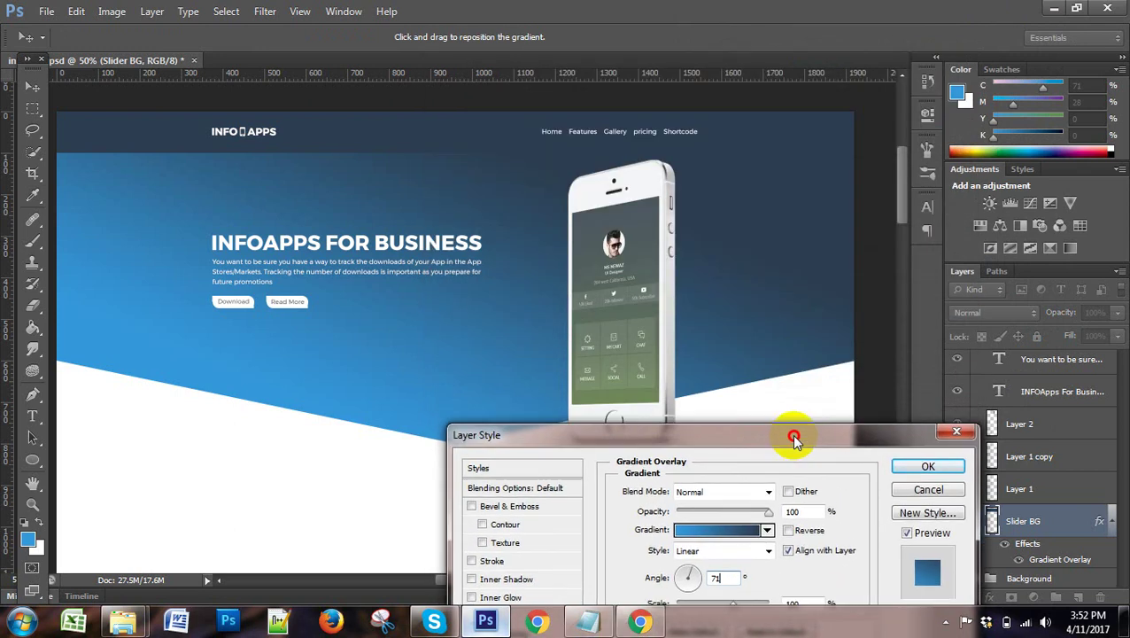
Adjust the Gradient Overlay angle field, entering 14.
{"action": "left_click", "coordinate": [723, 581]}
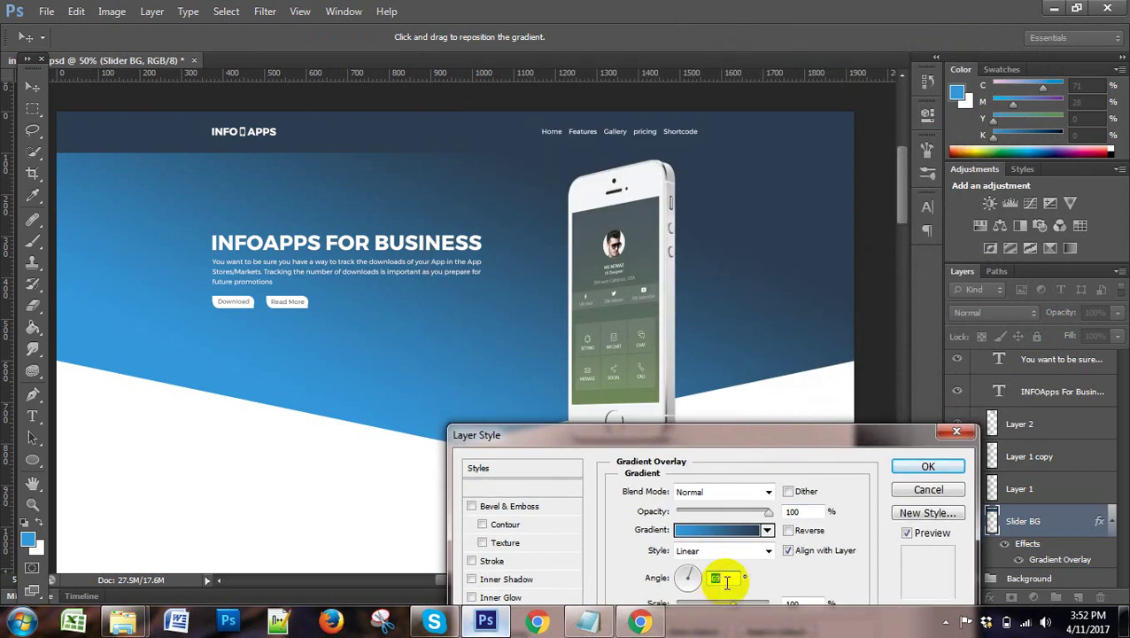
{"action": "scroll", "coordinate": [735, 578], "scroll_direction": "down", "scroll_amount": 9}
{"action": "scroll", "coordinate": [736, 577], "scroll_direction": "down", "scroll_amount": 2}
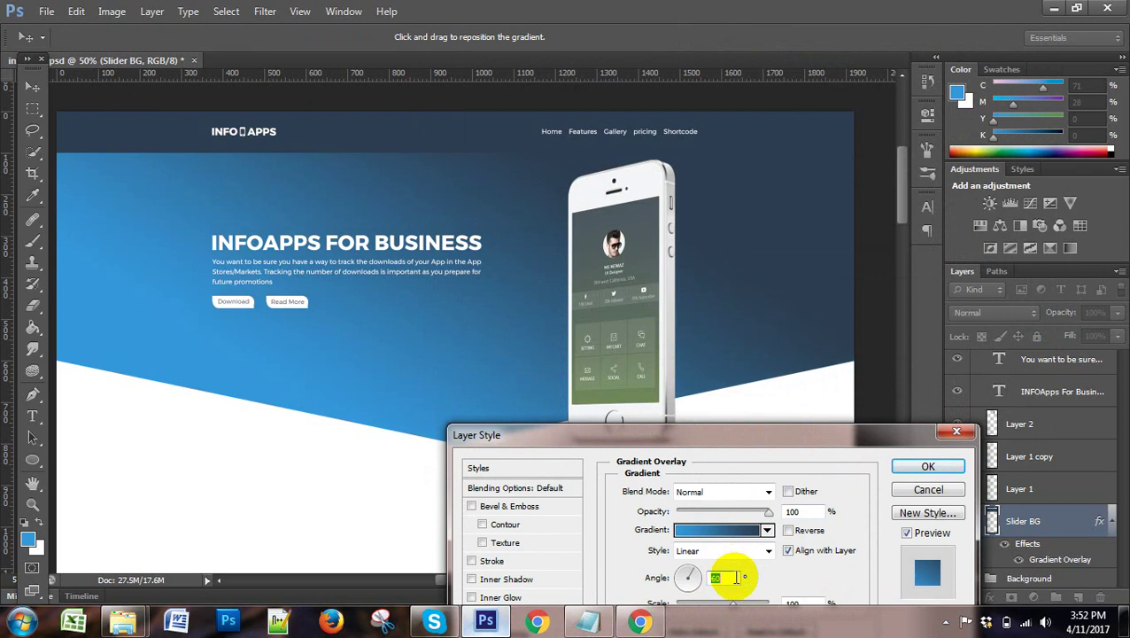
{"action": "scroll", "coordinate": [736, 578], "scroll_direction": "down", "scroll_amount": 4}
{"action": "scroll", "coordinate": [736, 578], "scroll_direction": "down", "scroll_amount": 3}
{"action": "scroll", "coordinate": [736, 578], "scroll_direction": "down", "scroll_amount": 3}
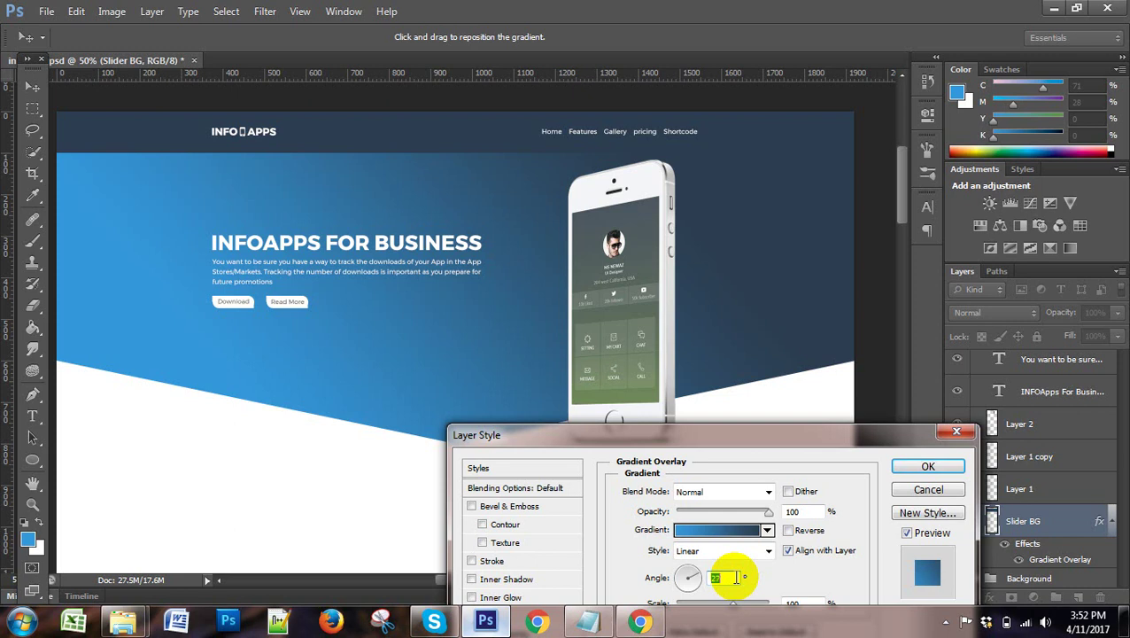
{"action": "type", "text": "14"}
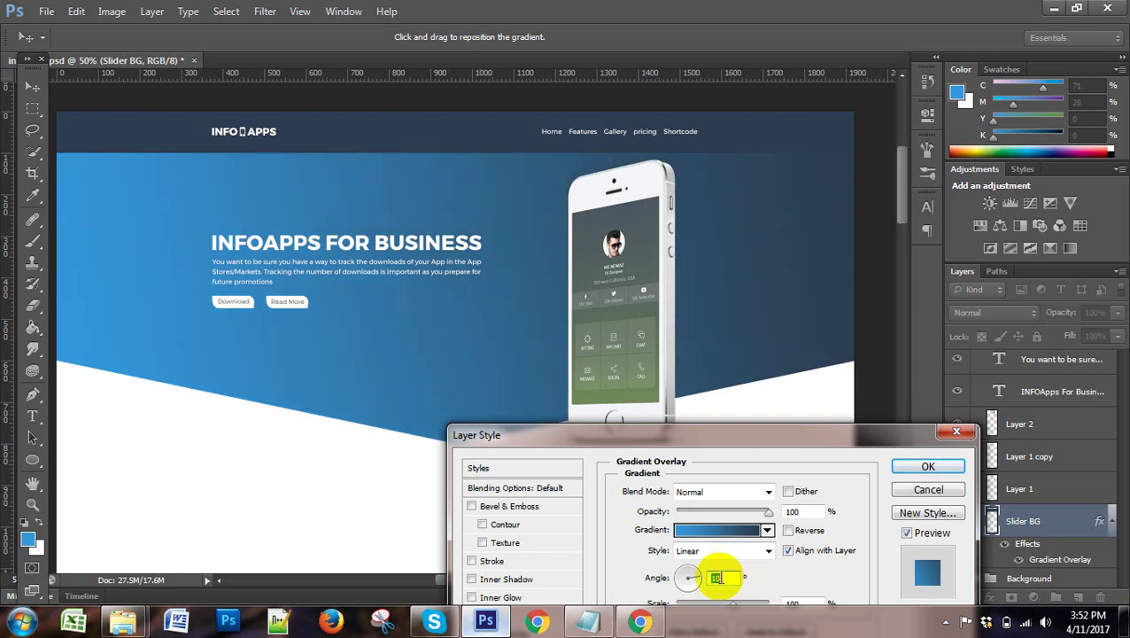
{"action": "left_click", "coordinate": [711, 580]}
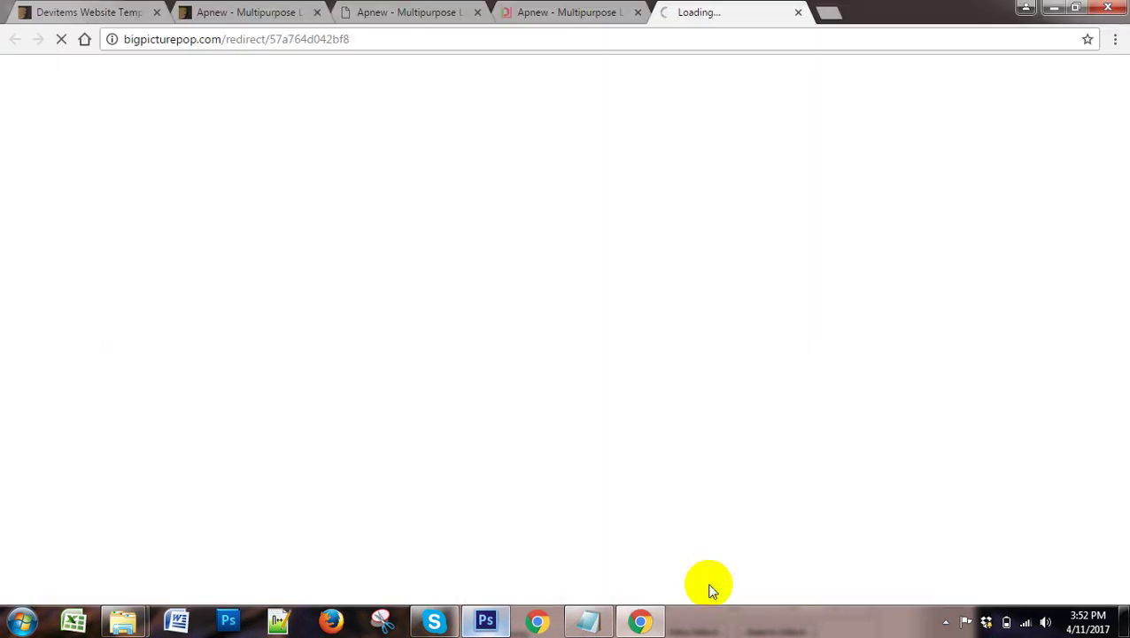
Set the gradient angle to 360°, dismiss the range warning, and apply the overlay.
{"action": "left_click", "coordinate": [484, 625]}
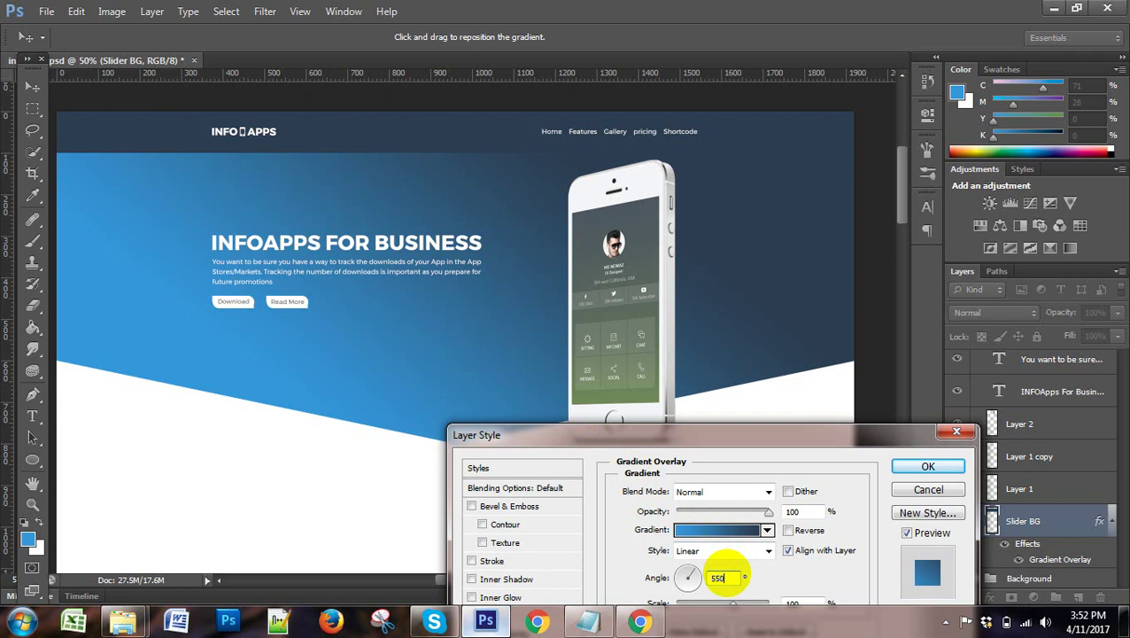
{"action": "key", "text": "Tab"}
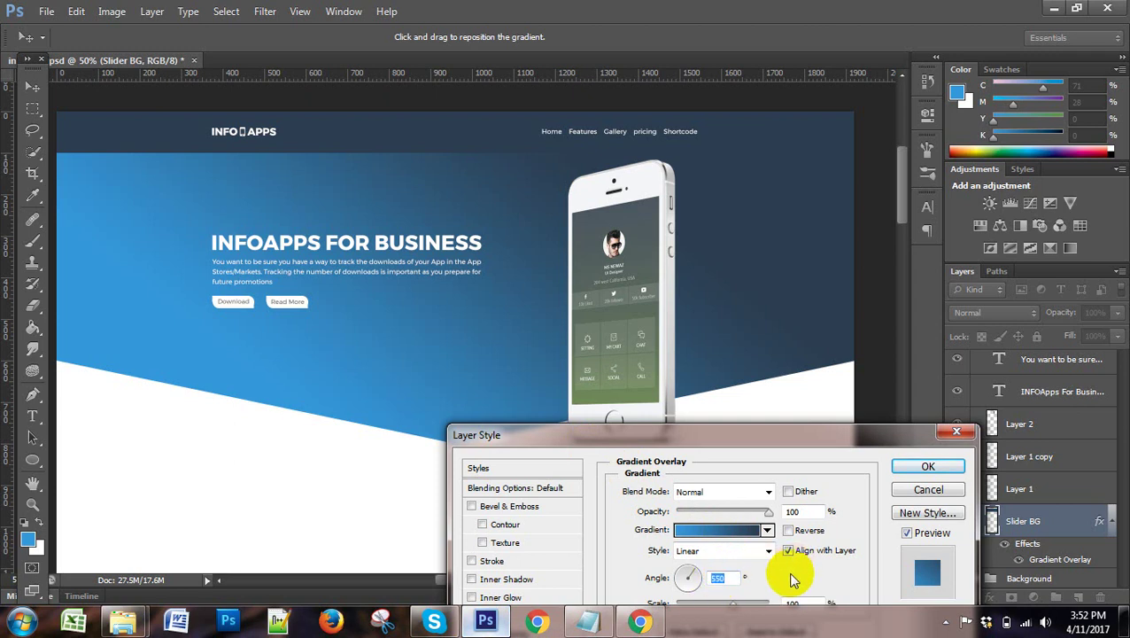
{"action": "key", "text": "Return"}
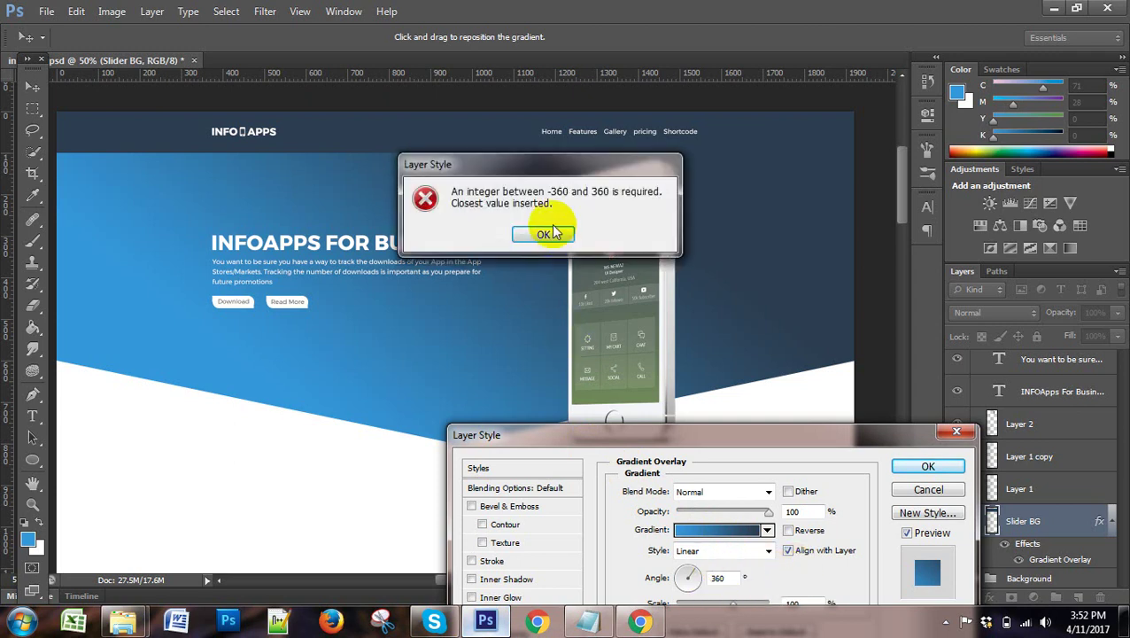
{"action": "left_click", "coordinate": [550, 235]}
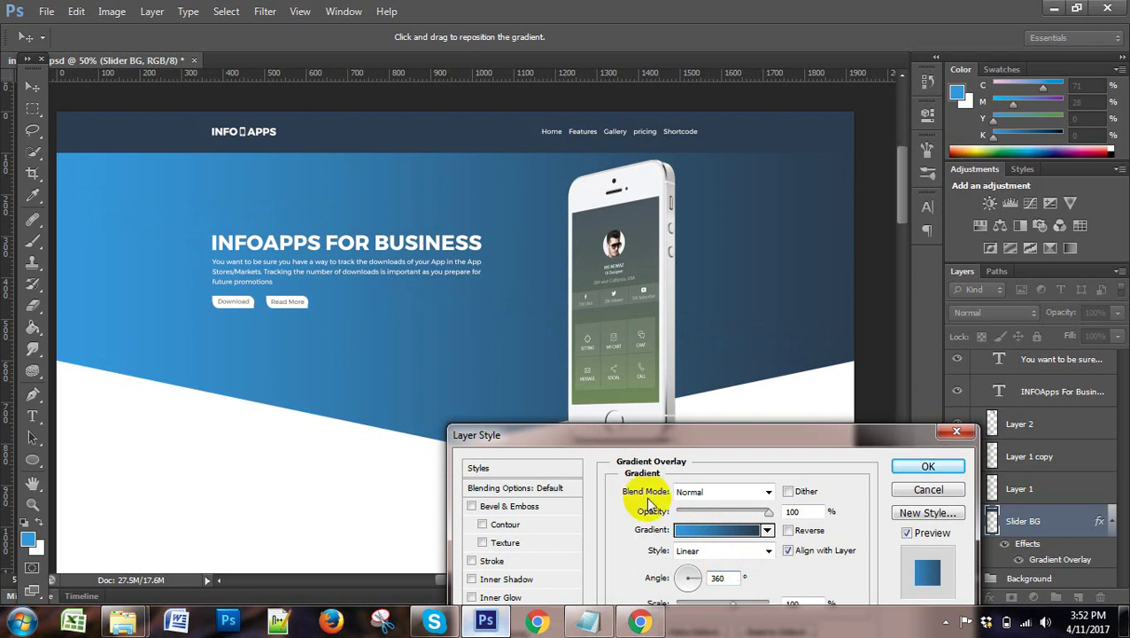
{"action": "left_click", "coordinate": [304, 285]}
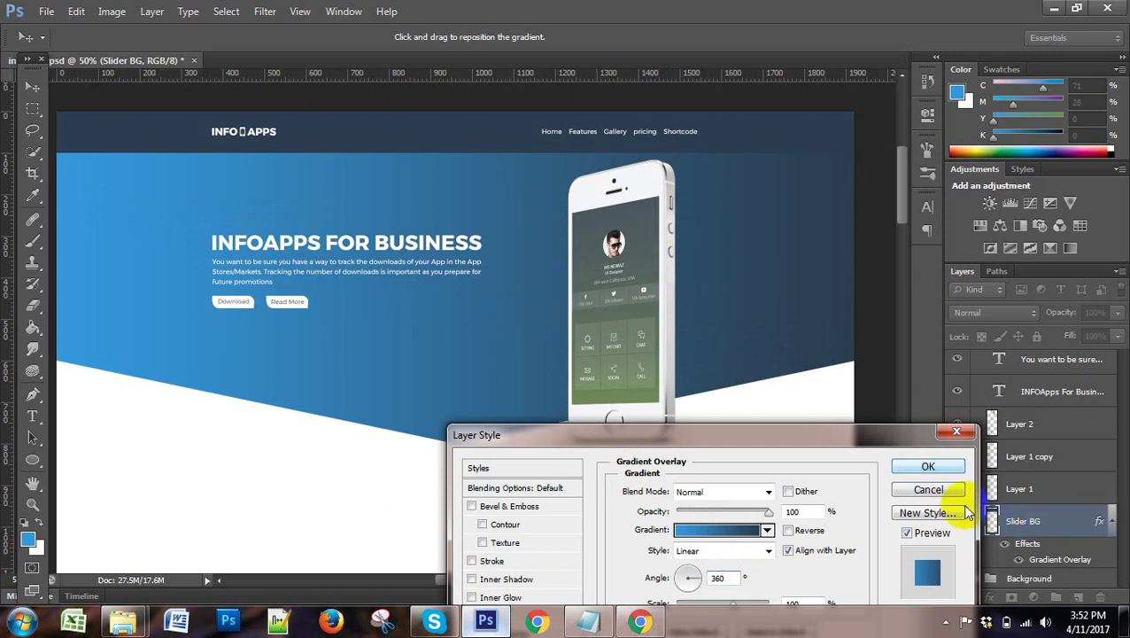
{"action": "key", "text": "Return"}
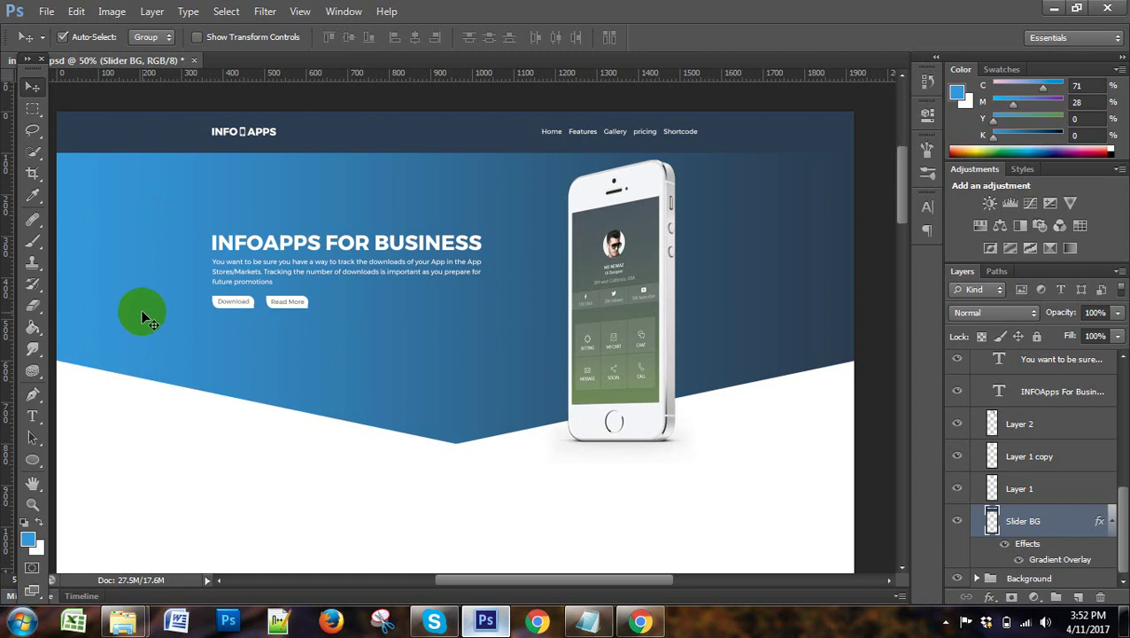
Collapse the Slider group, expand Header, and select its Bg layer, toggling its visibility.
{"action": "scroll", "coordinate": [1036, 496], "scroll_direction": "up", "scroll_amount": 3}
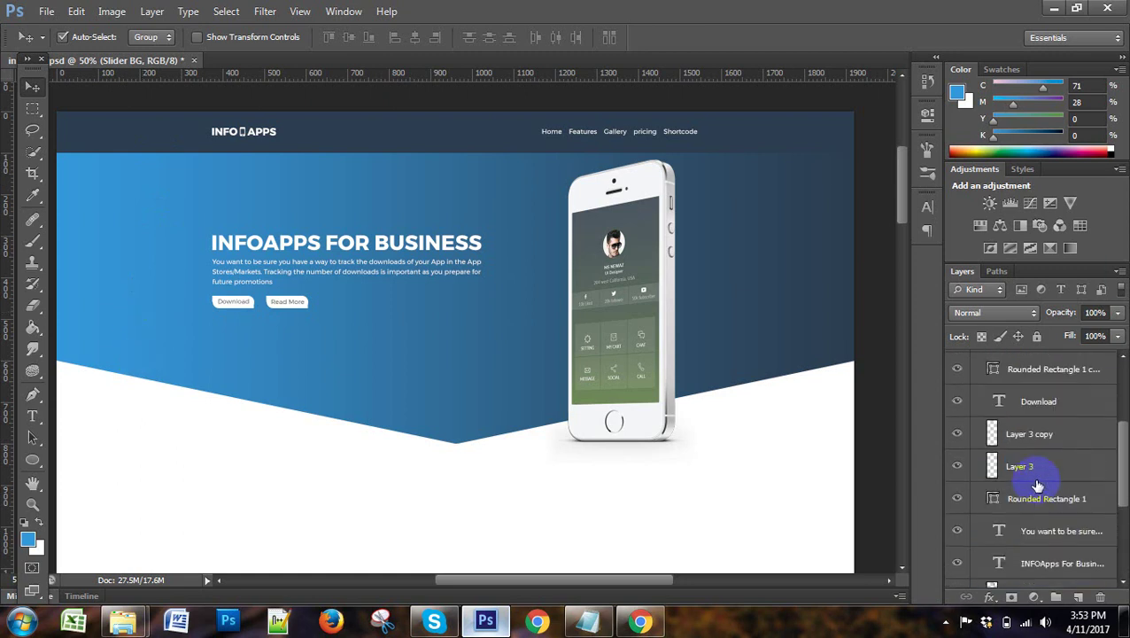
{"action": "scroll", "coordinate": [1010, 474], "scroll_direction": "up", "scroll_amount": 3}
{"action": "scroll", "coordinate": [1017, 460], "scroll_direction": "up", "scroll_amount": 3}
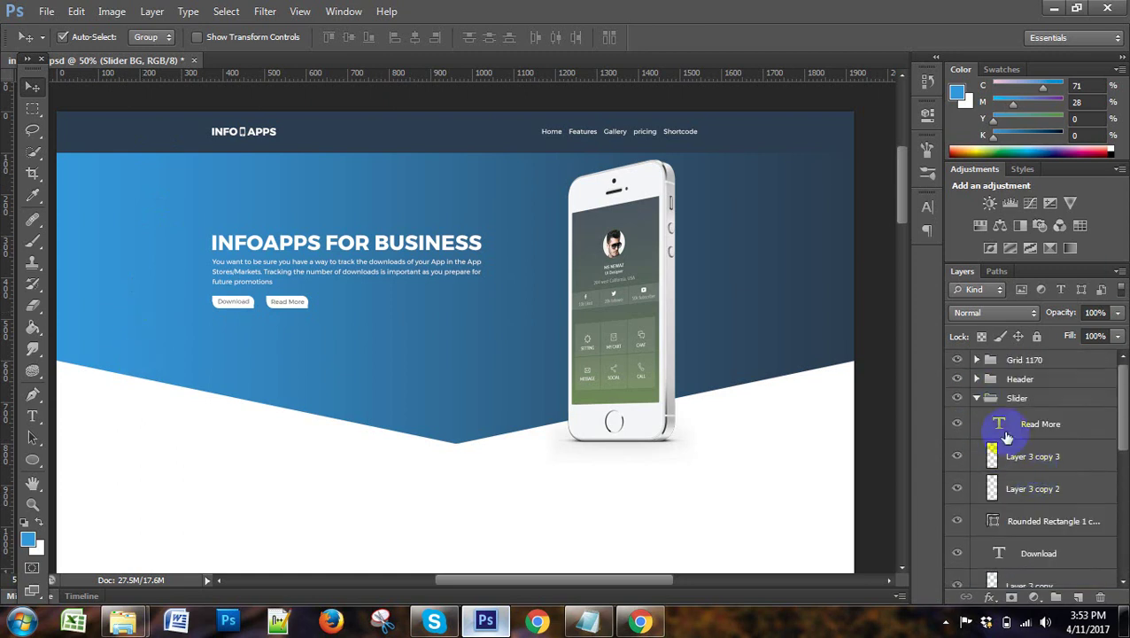
{"action": "left_click", "coordinate": [978, 400]}
{"action": "left_click", "coordinate": [980, 381]}
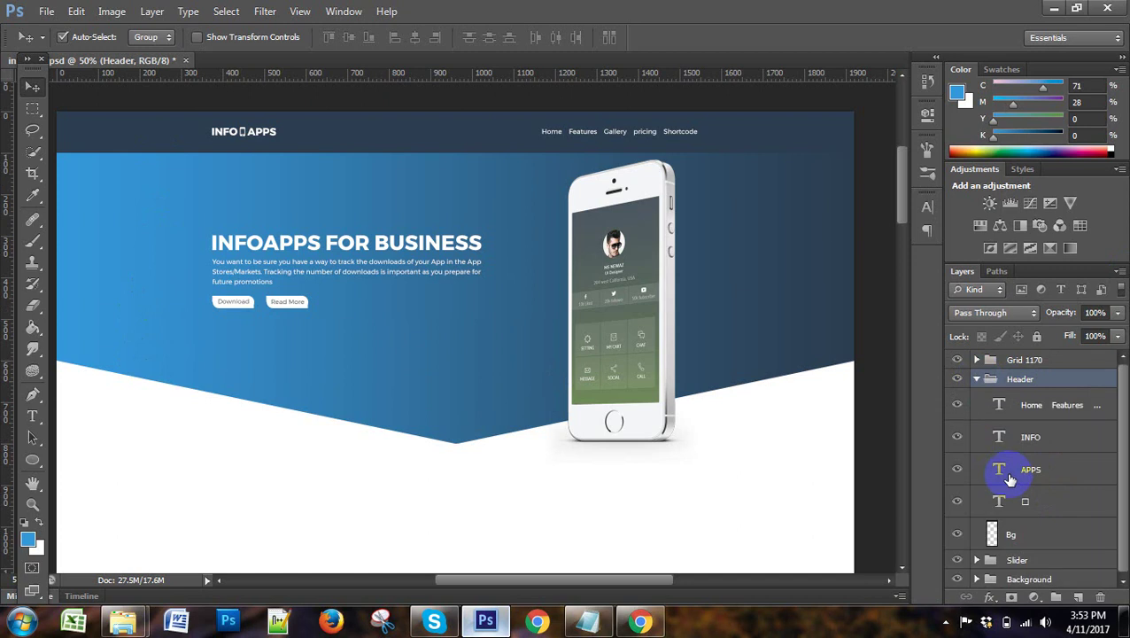
{"action": "left_click", "coordinate": [979, 542]}
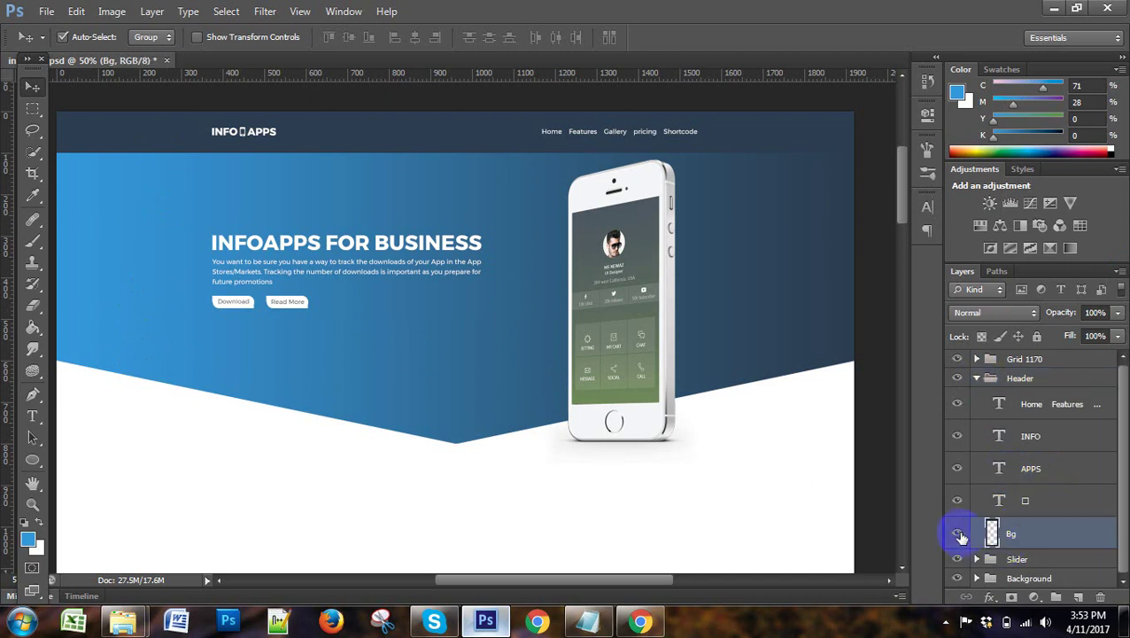
{"action": "left_click", "coordinate": [958, 534]}
{"action": "left_click", "coordinate": [958, 535]}
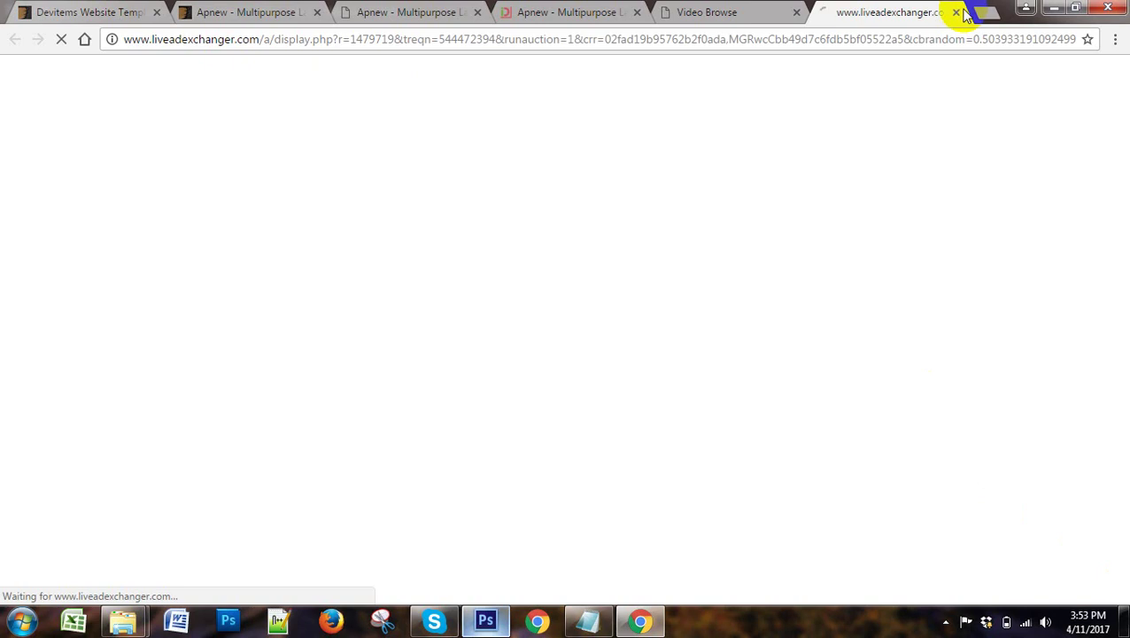
Close the liveadexchanger ad and Video Browse tabs and return to Photoshop.
{"action": "left_click", "coordinate": [957, 13]}
{"action": "left_click", "coordinate": [795, 13]}
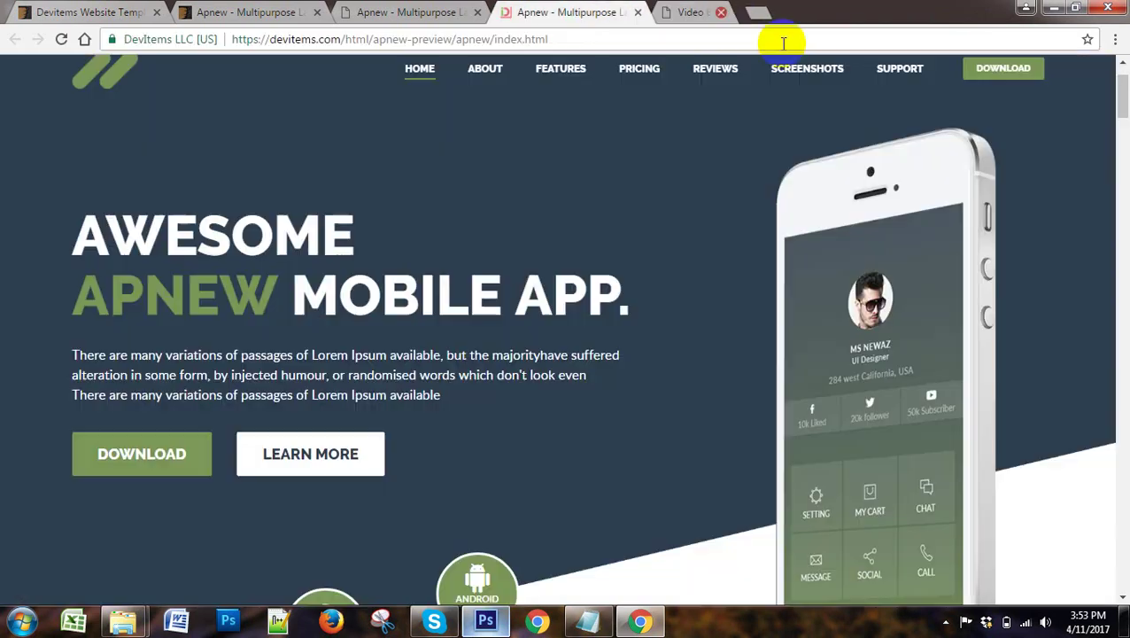
{"action": "left_click", "coordinate": [485, 622]}
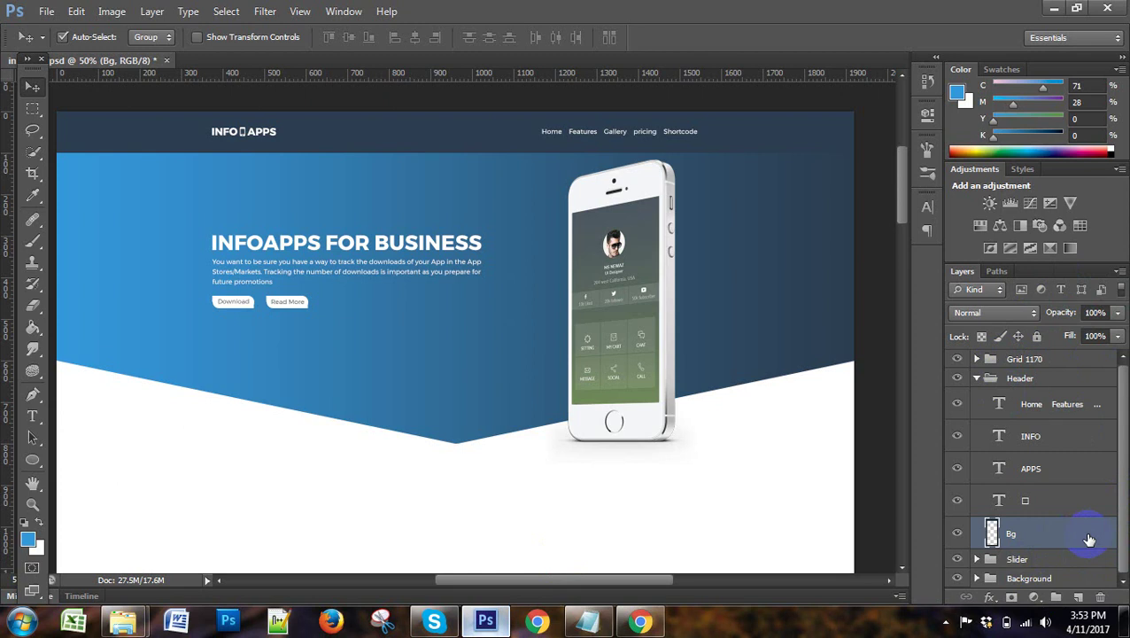
Close the stray Adobe help and ad tabs that F1 opened in Chrome.
{"action": "key", "text": "F1"}
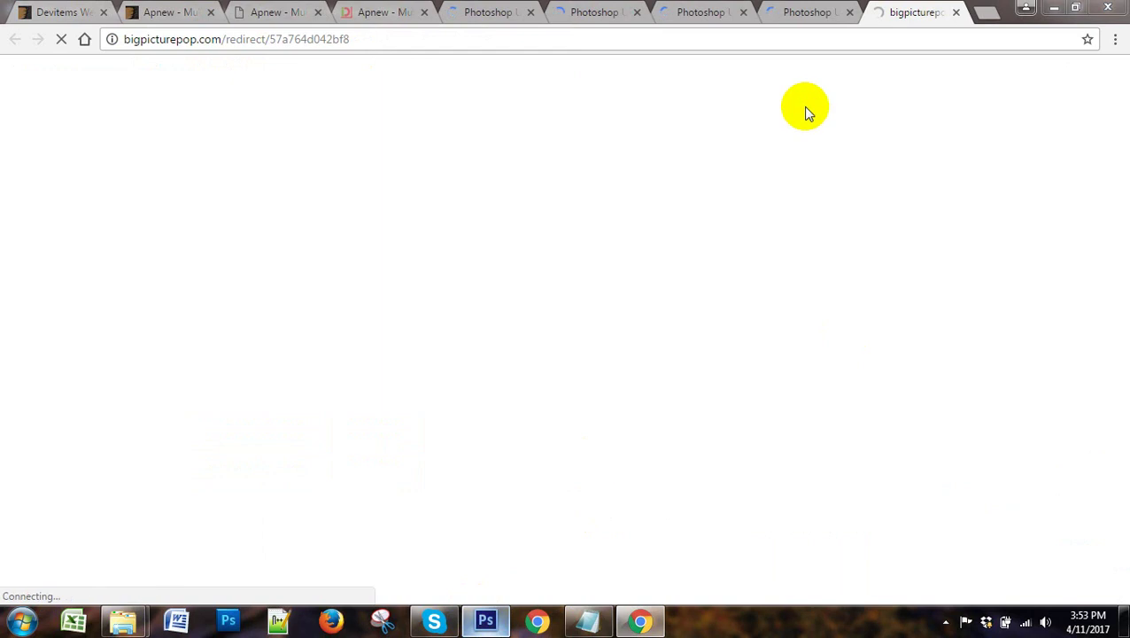
{"action": "left_click", "coordinate": [850, 12]}
{"action": "left_click", "coordinate": [850, 12]}
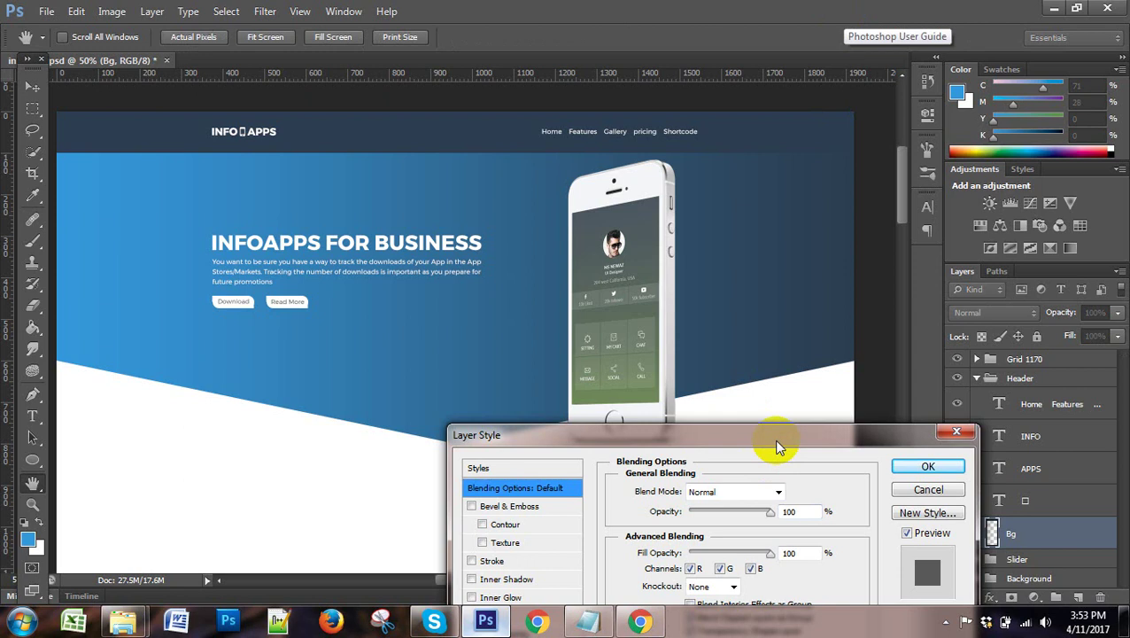
Move the Layer Style dialog into view and bring up Bg's Gradient Overlay gradient swatch.
{"action": "mouse_move", "coordinate": [780, 443]}
{"action": "left_mouse_down"}
{"action": "mouse_move", "coordinate": [693, 221]}
{"action": "mouse_move", "coordinate": [707, 212]}
{"action": "left_mouse_up"}
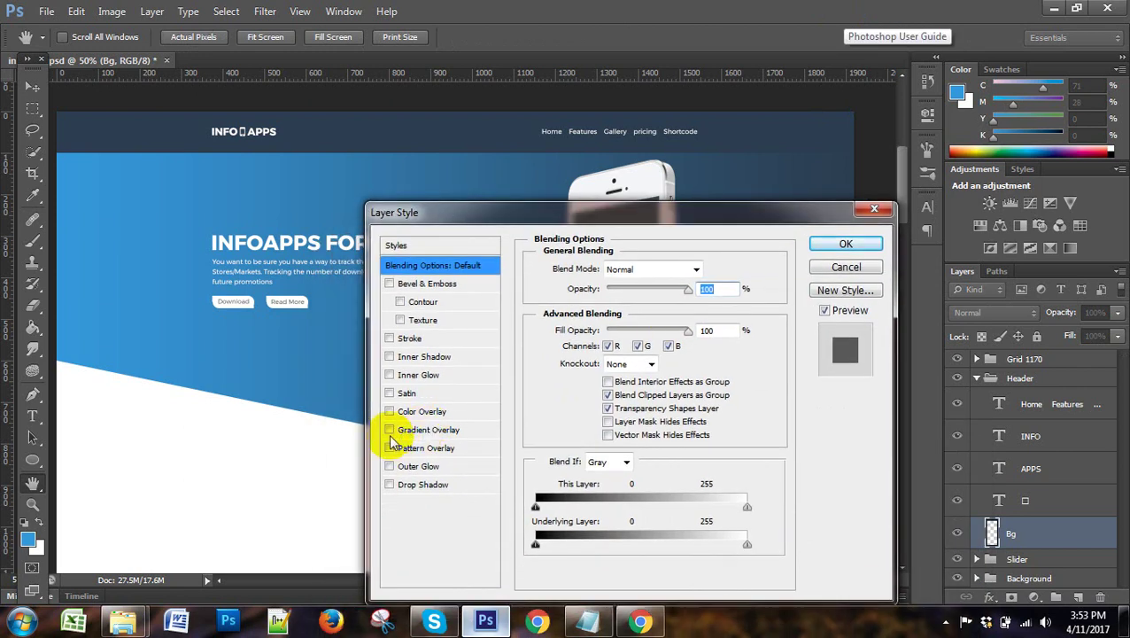
{"action": "left_click", "coordinate": [401, 432]}
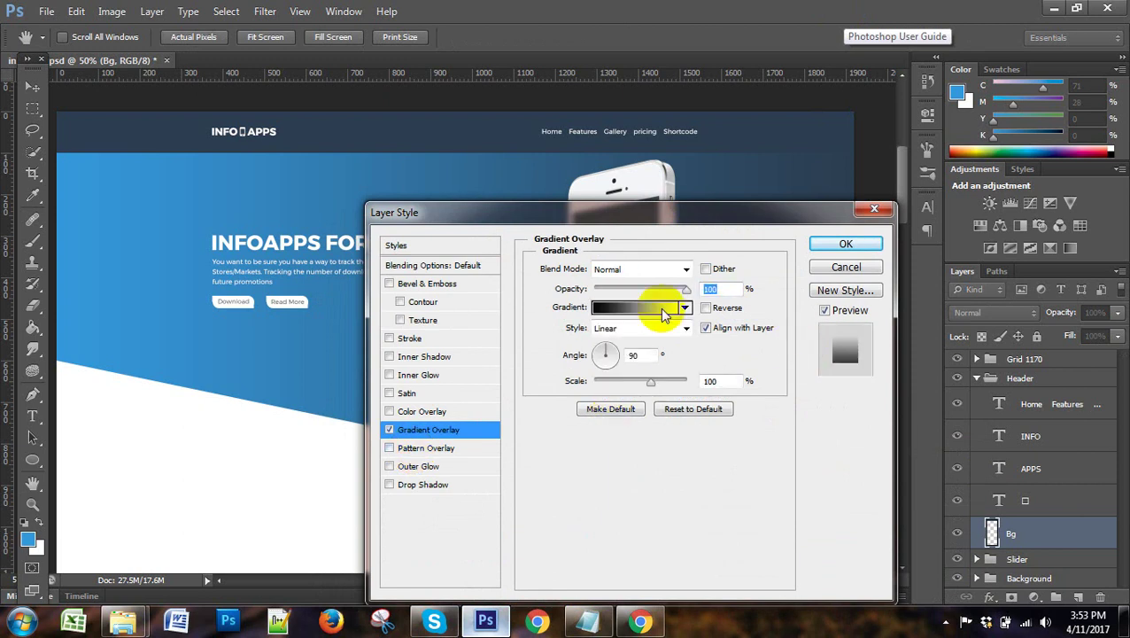
{"action": "left_click", "coordinate": [611, 310]}
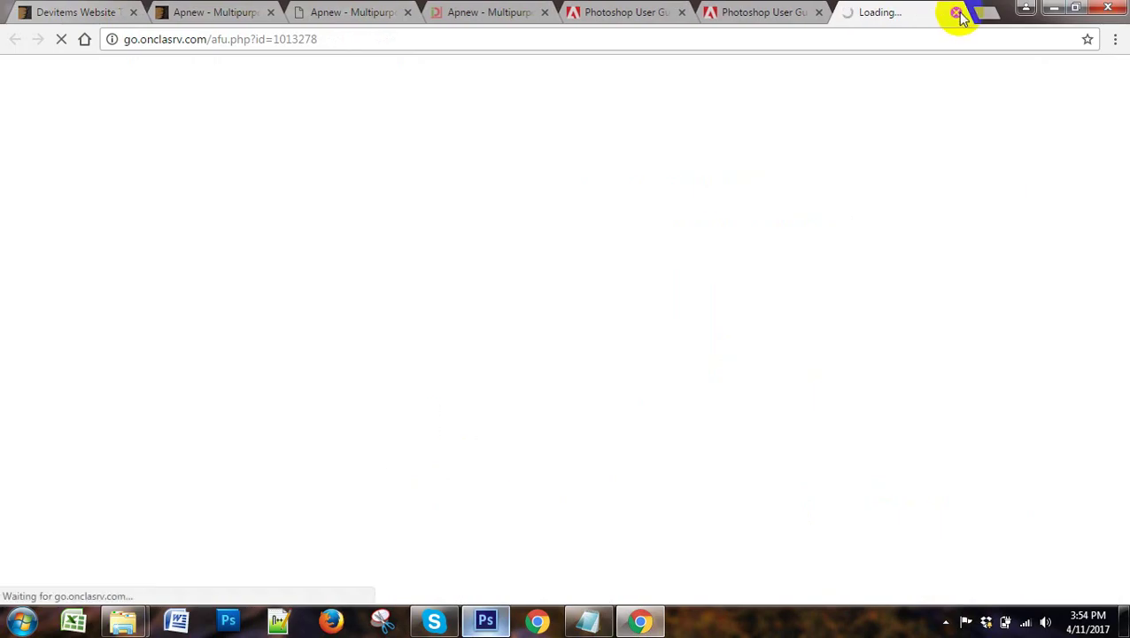
Close the ad and Photoshop User Guide tabs and dismiss the Internet Explorer pop-up.
{"action": "left_click", "coordinate": [956, 11]}
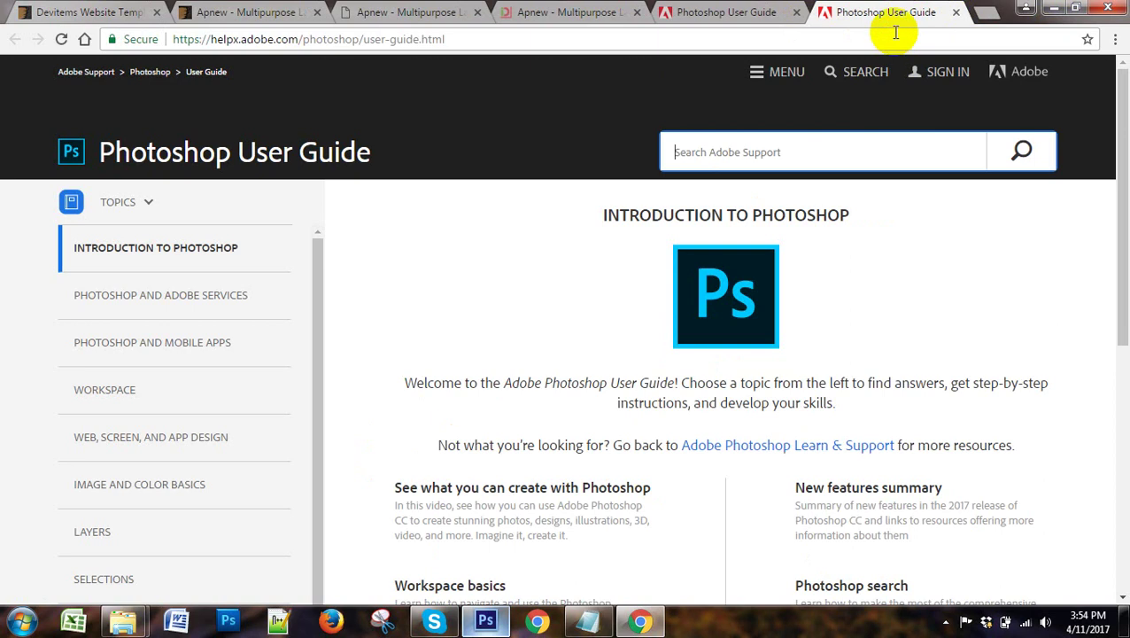
{"action": "key", "text": "ctrl+w"}
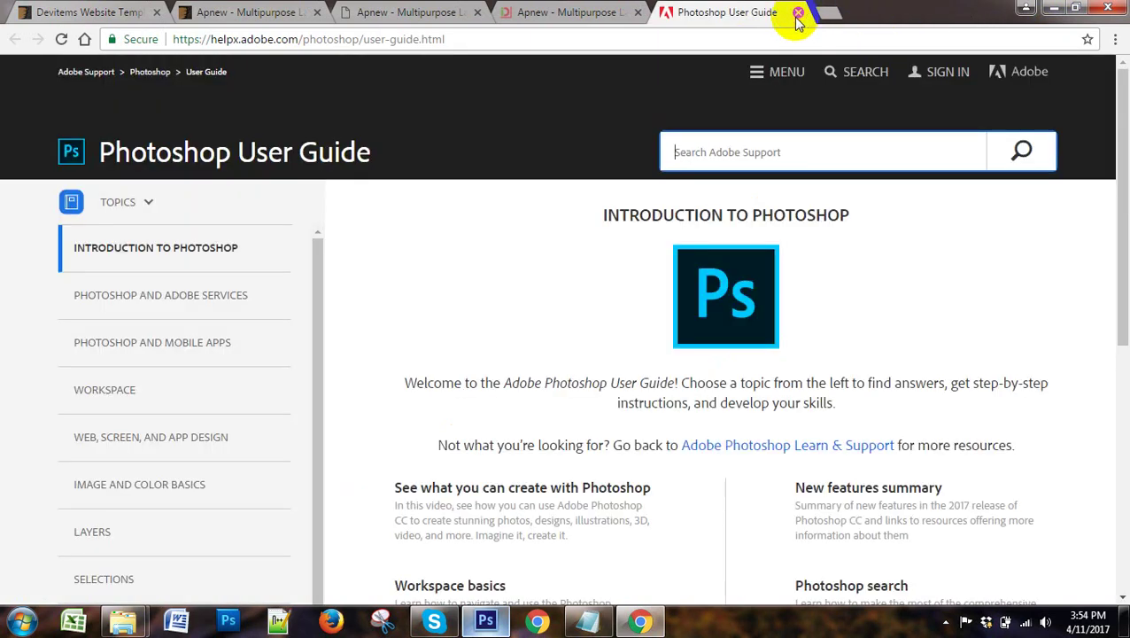
{"action": "key", "text": "ctrl+w"}
{"action": "left_click", "coordinate": [485, 621]}
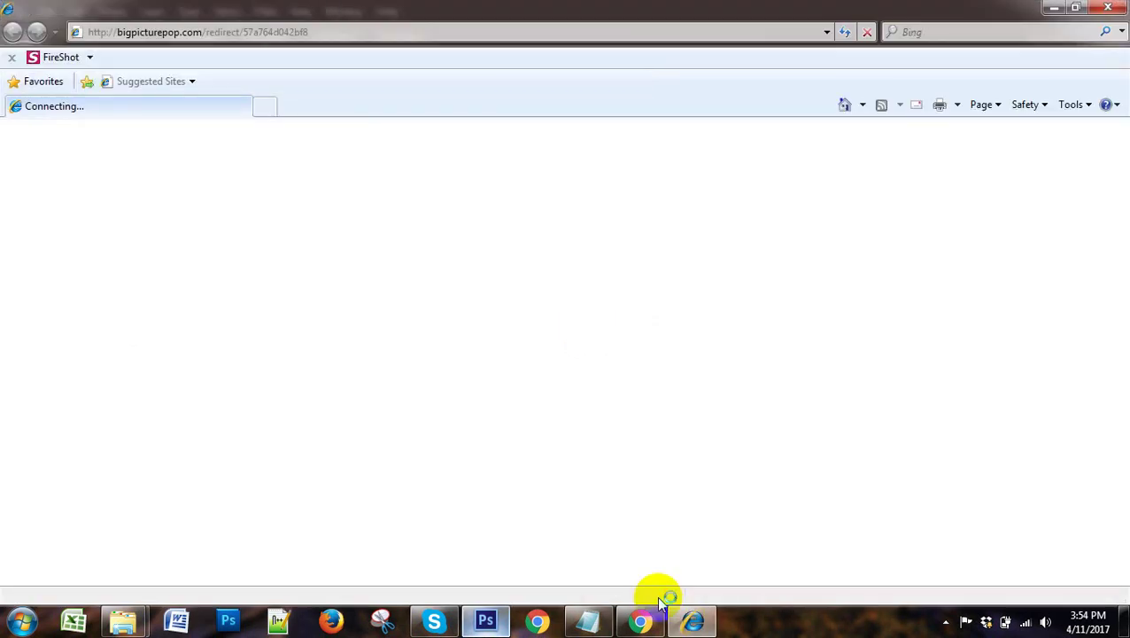
{"action": "left_click", "coordinate": [1109, 7]}
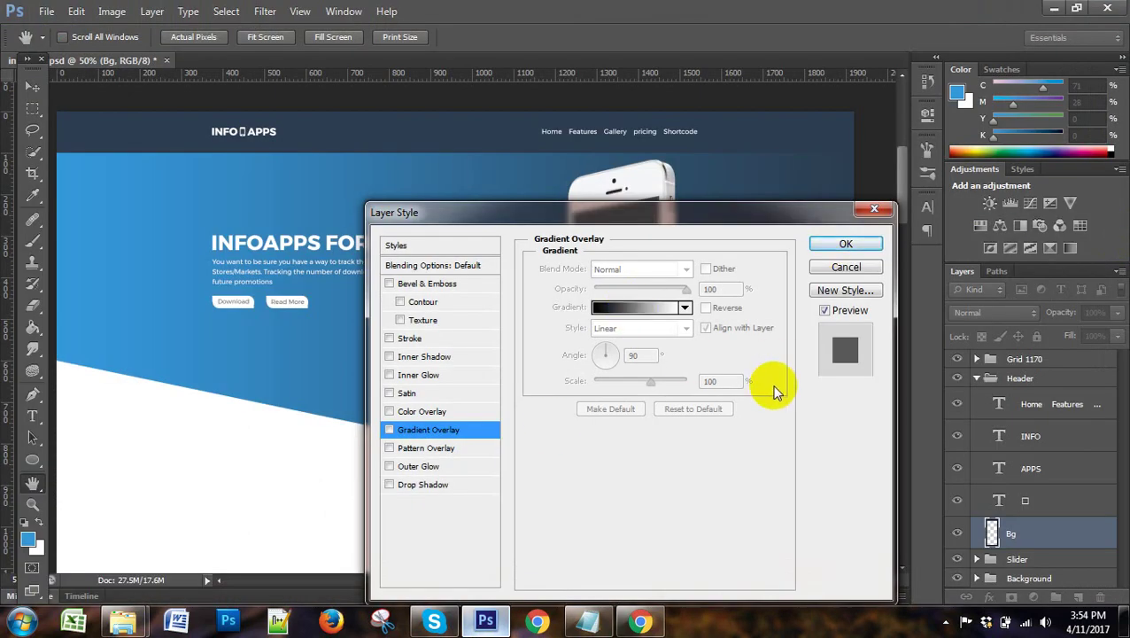
Dismiss the Layer Style dialog without changes and make Bg the working layer.
{"action": "left_click", "coordinate": [787, 115]}
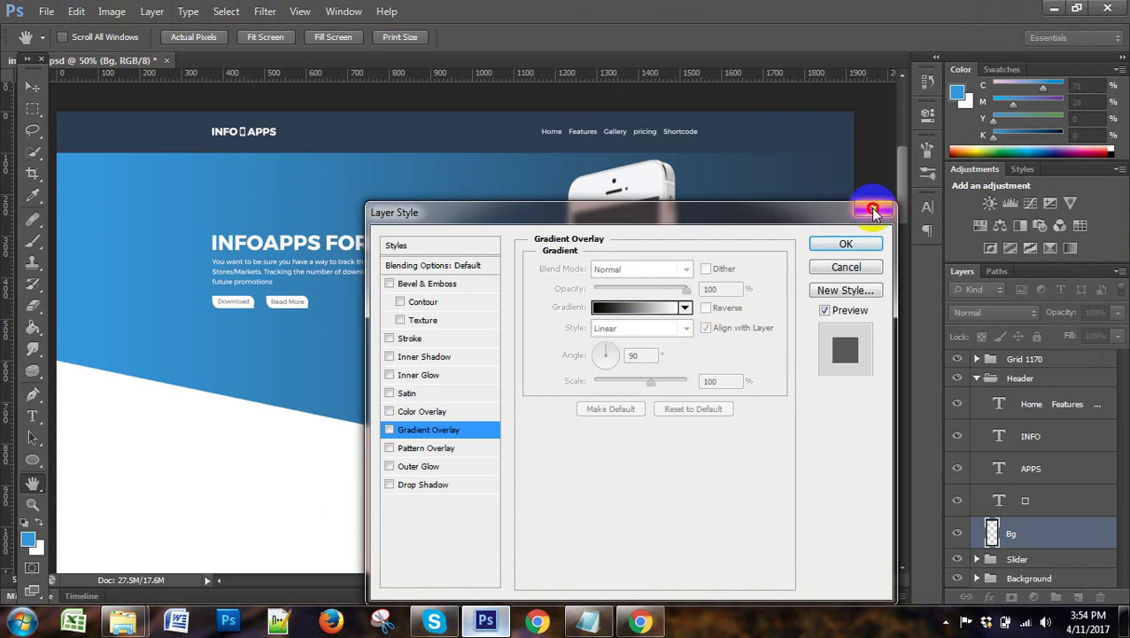
{"action": "key", "text": "Return"}
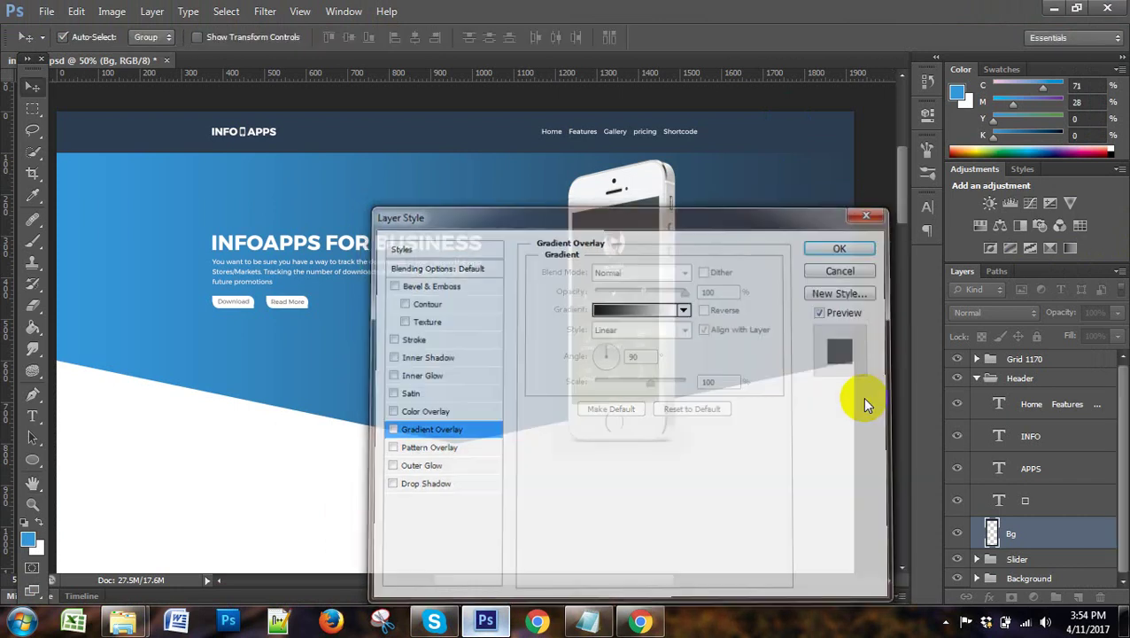
{"action": "left_click", "coordinate": [1079, 536]}
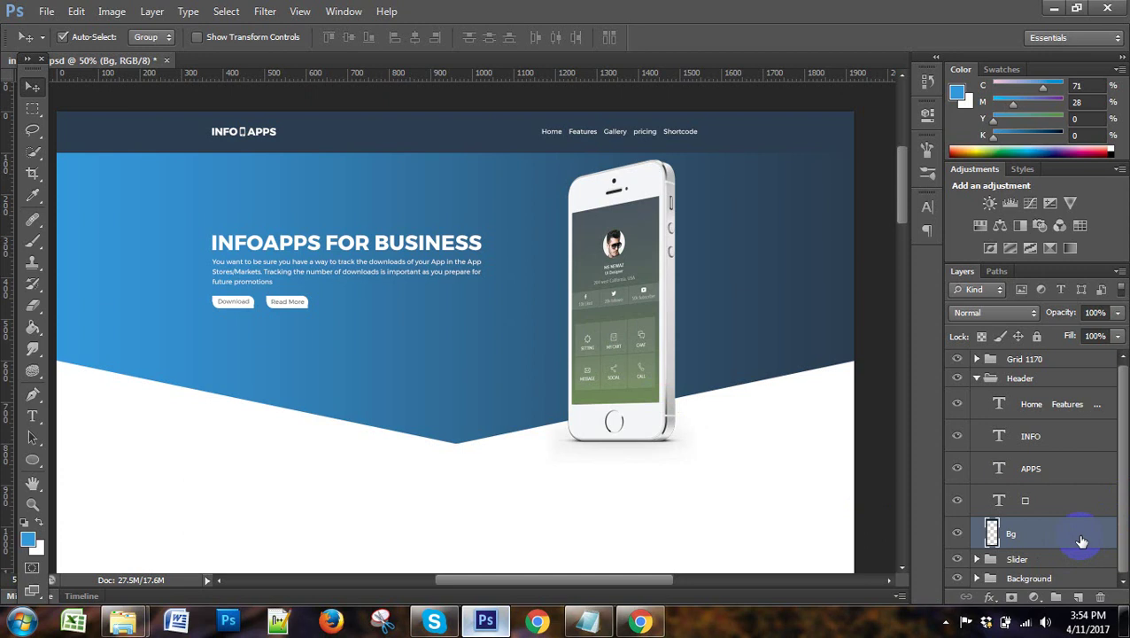
Reopen Bg's layer style, enable Gradient Overlay, and bring up the Gradient Editor.
{"action": "left_click_drag", "start_coordinate": [1080, 537], "coordinate": [1093, 613]}
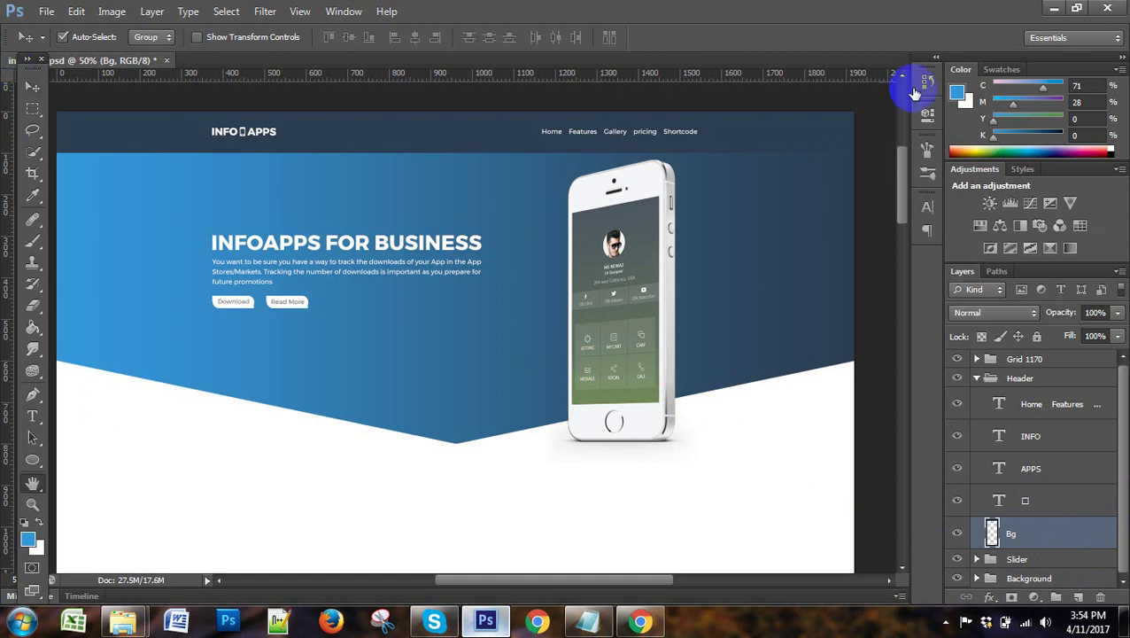
{"action": "key", "text": "space"}
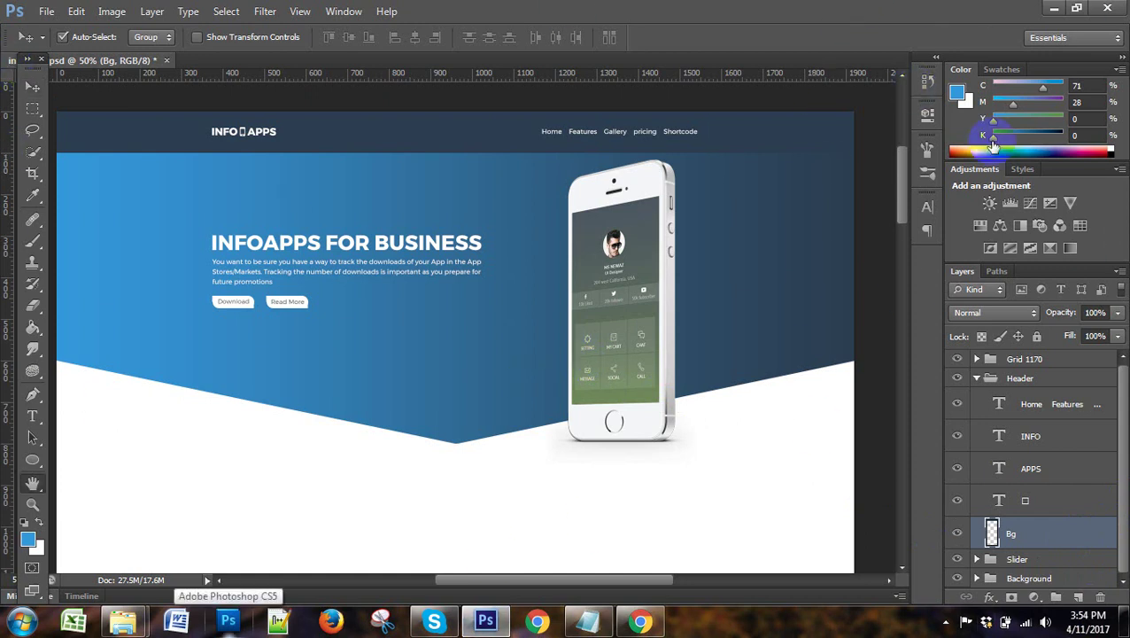
{"action": "double_click", "coordinate": [1011, 532]}
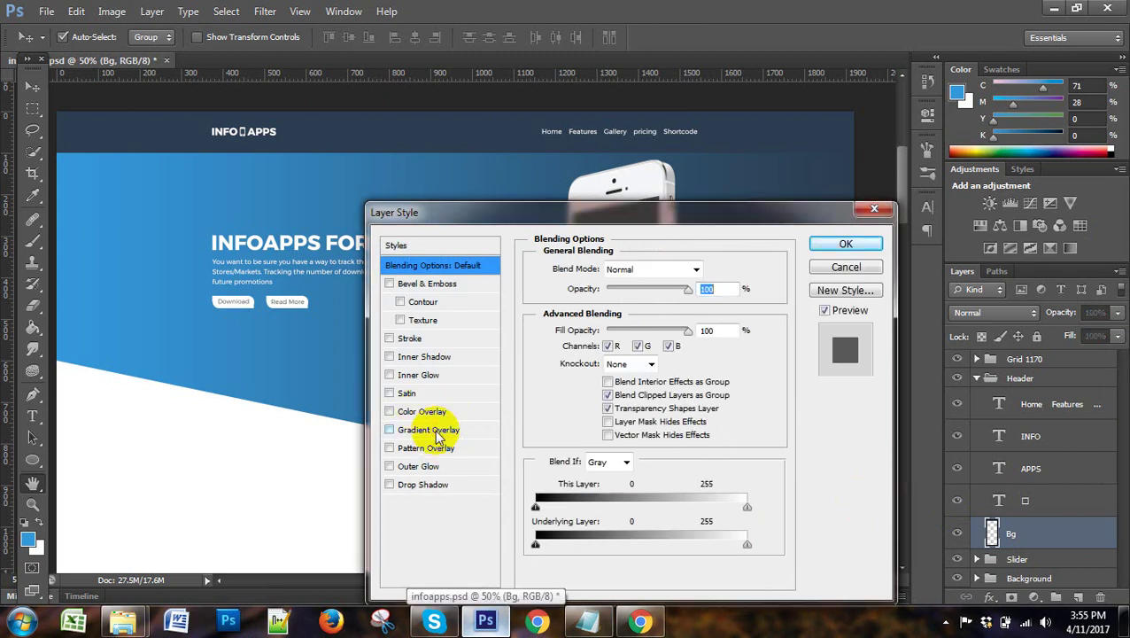
{"action": "left_click", "coordinate": [390, 430]}
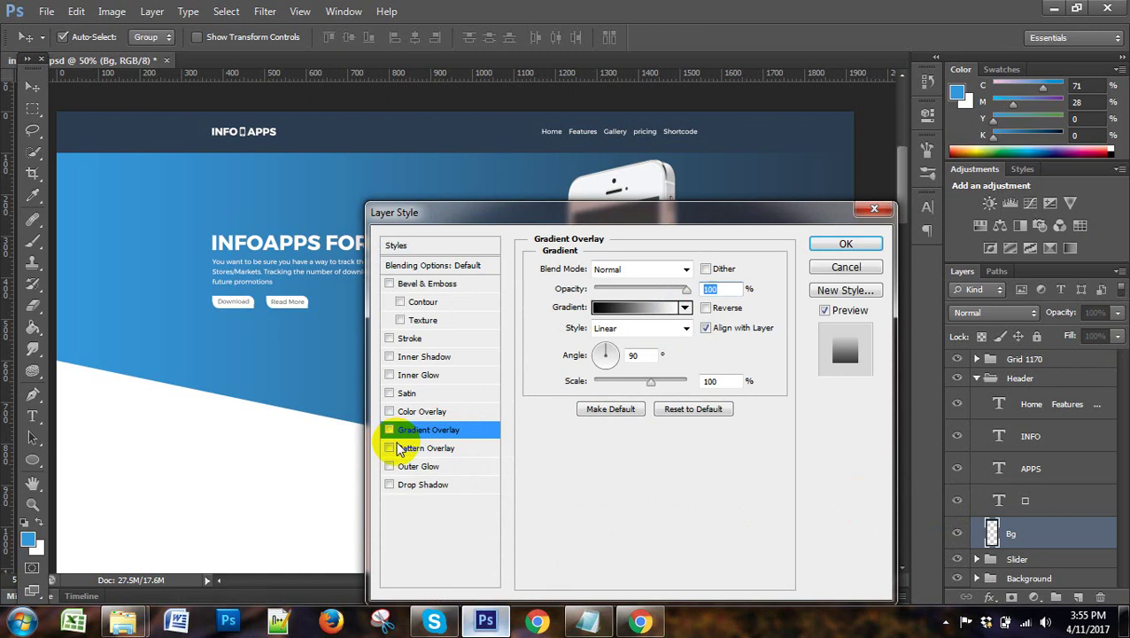
{"action": "left_click", "coordinate": [390, 430]}
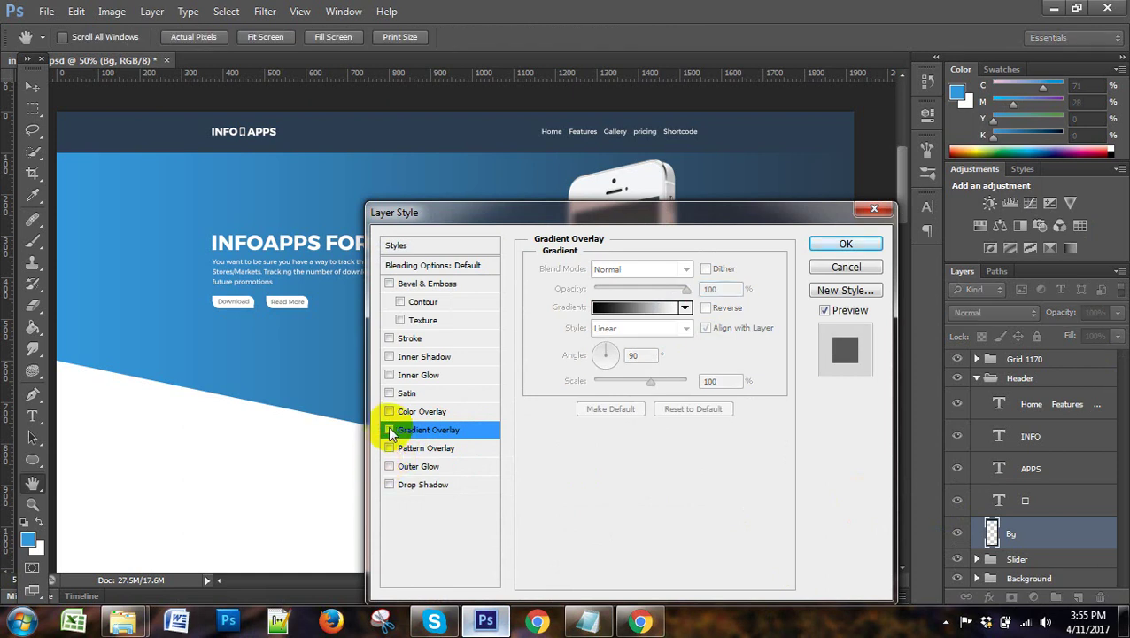
{"action": "left_click", "coordinate": [390, 429]}
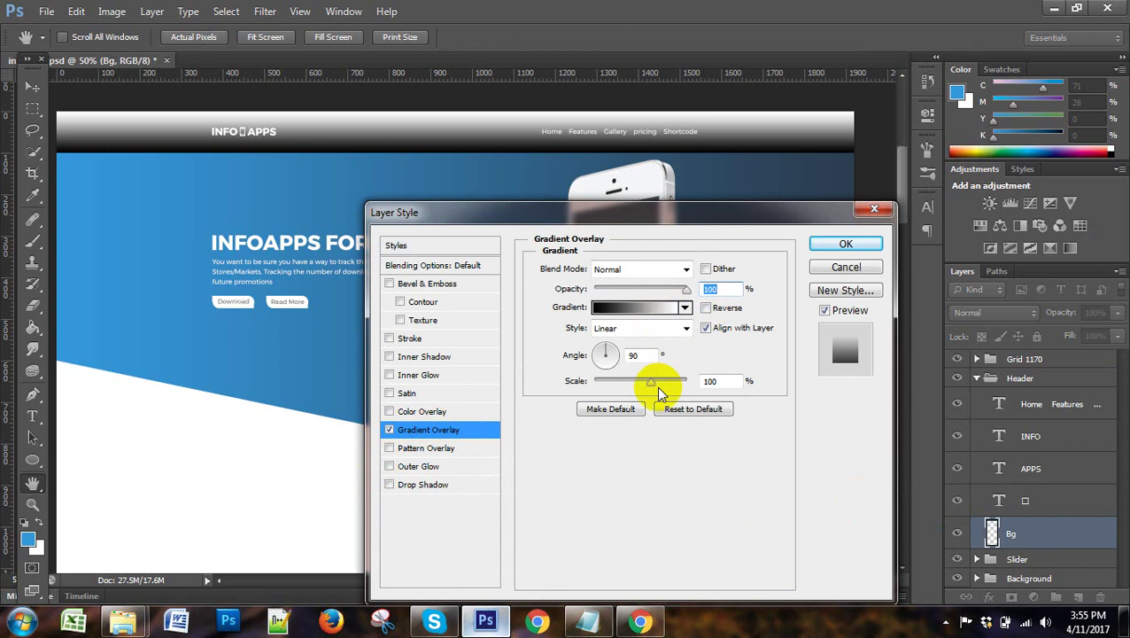
{"action": "left_click", "coordinate": [637, 307]}
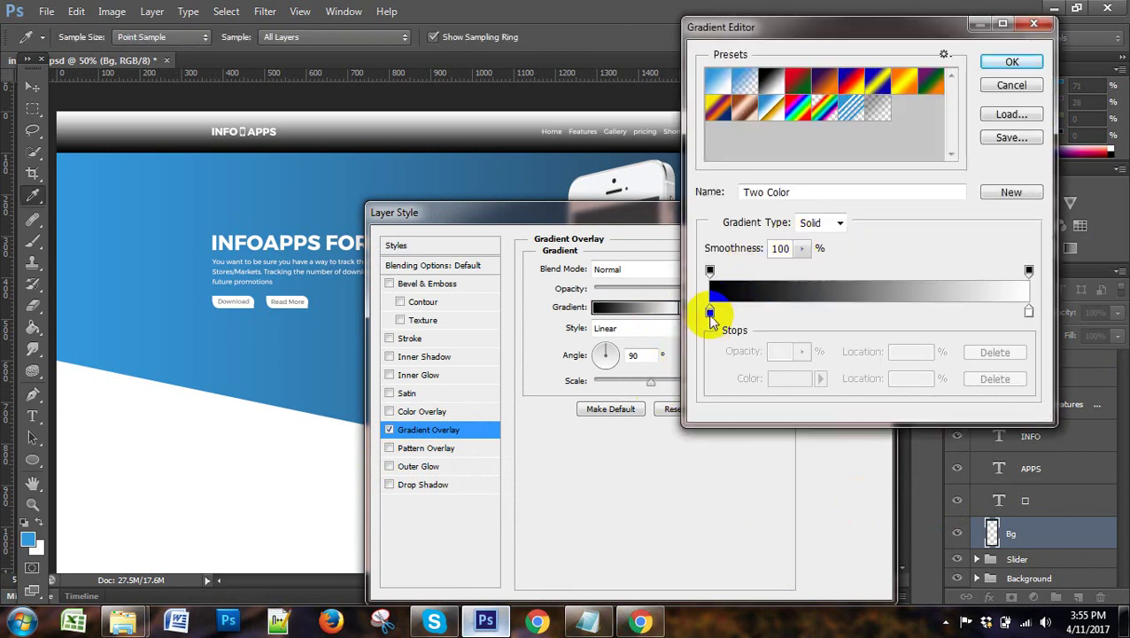
Recolour the gradient's left stop to the slider's blue #3498db, then select the right stop.
{"action": "left_click", "coordinate": [709, 311]}
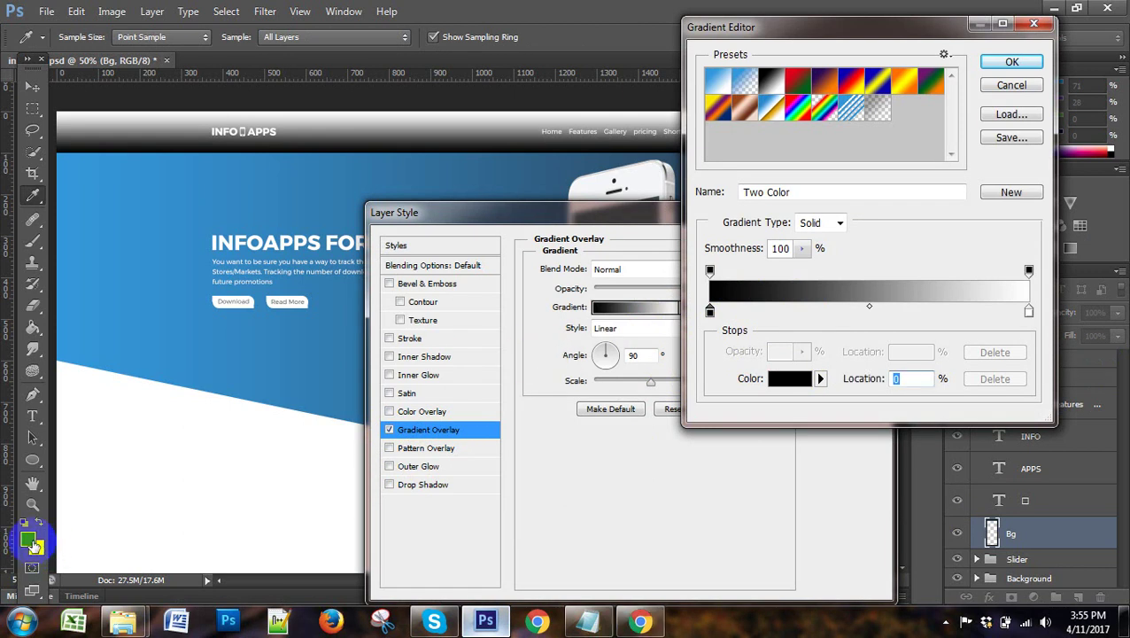
{"action": "left_click", "coordinate": [33, 313]}
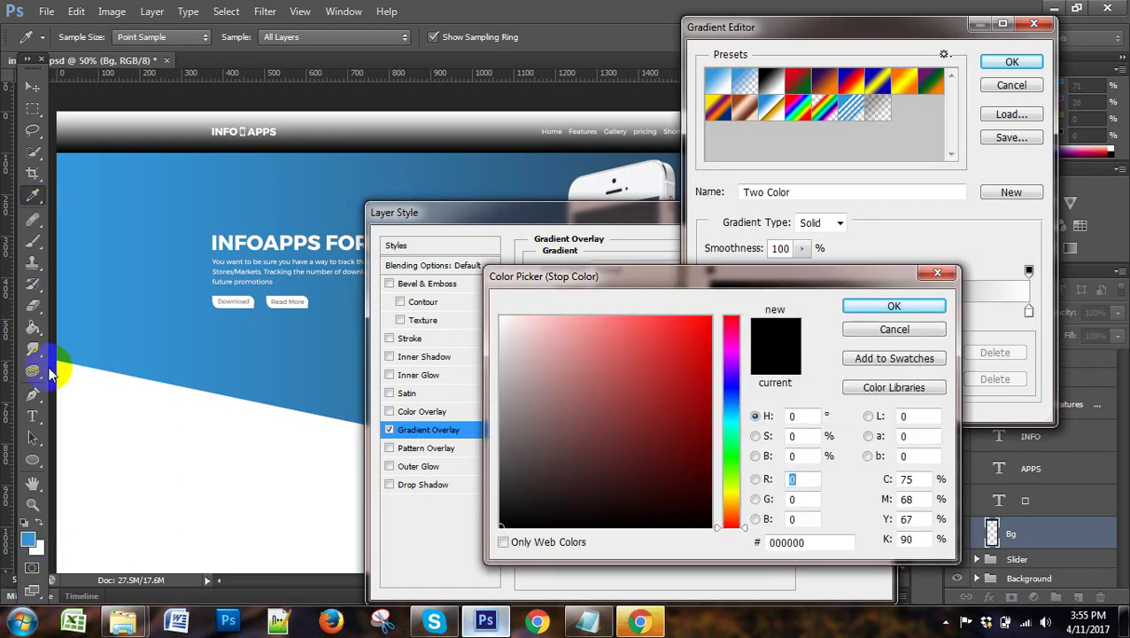
{"action": "left_click", "coordinate": [29, 536]}
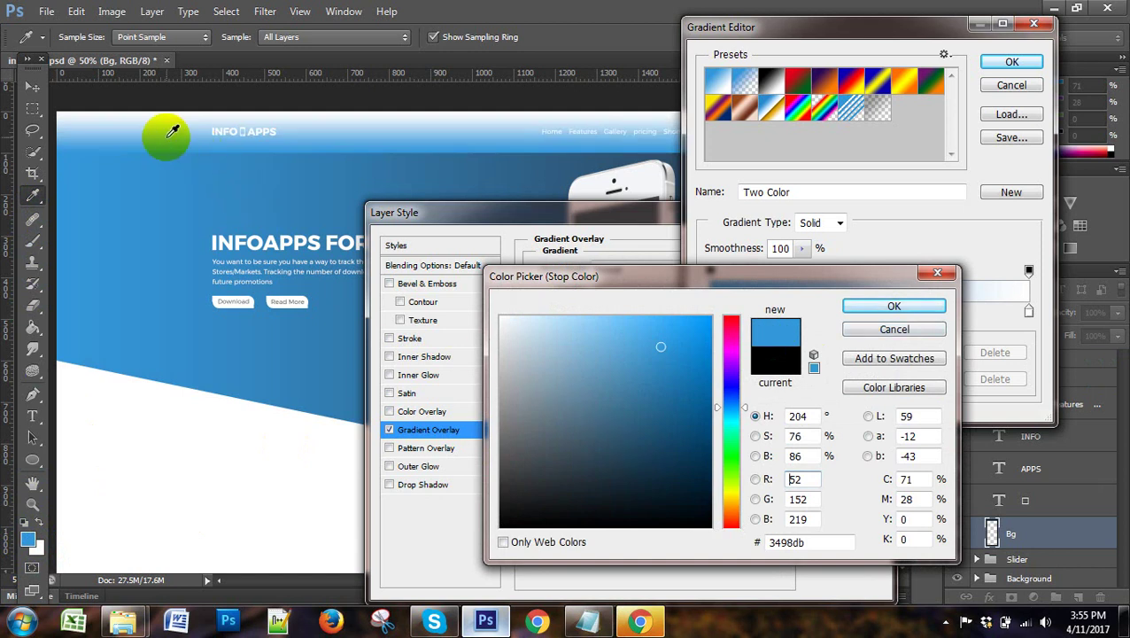
{"action": "left_click", "coordinate": [936, 308]}
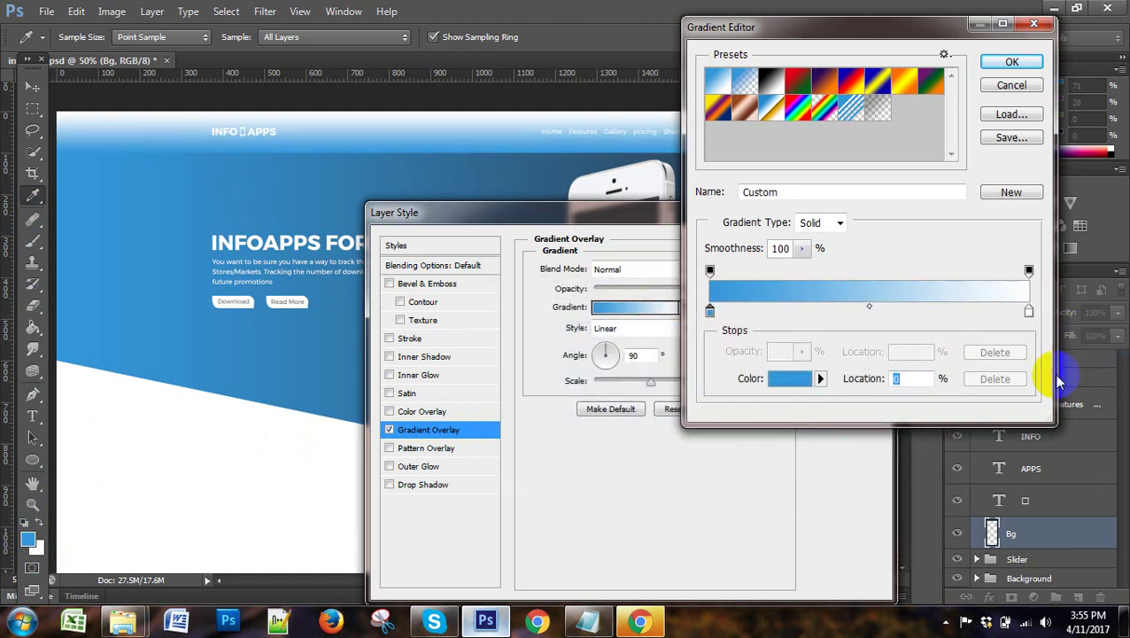
{"action": "left_click", "coordinate": [1029, 310]}
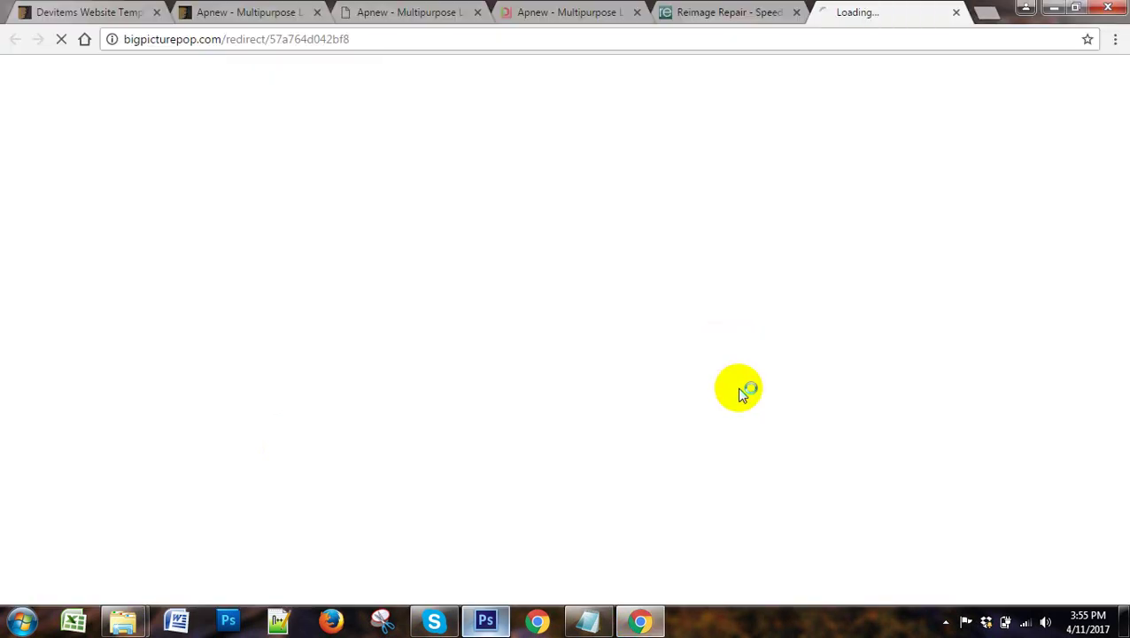
Close the bigpicturepop, Reimage, web and ahlqs.com ad tabs and return to Photoshop.
{"action": "left_click", "coordinate": [956, 13]}
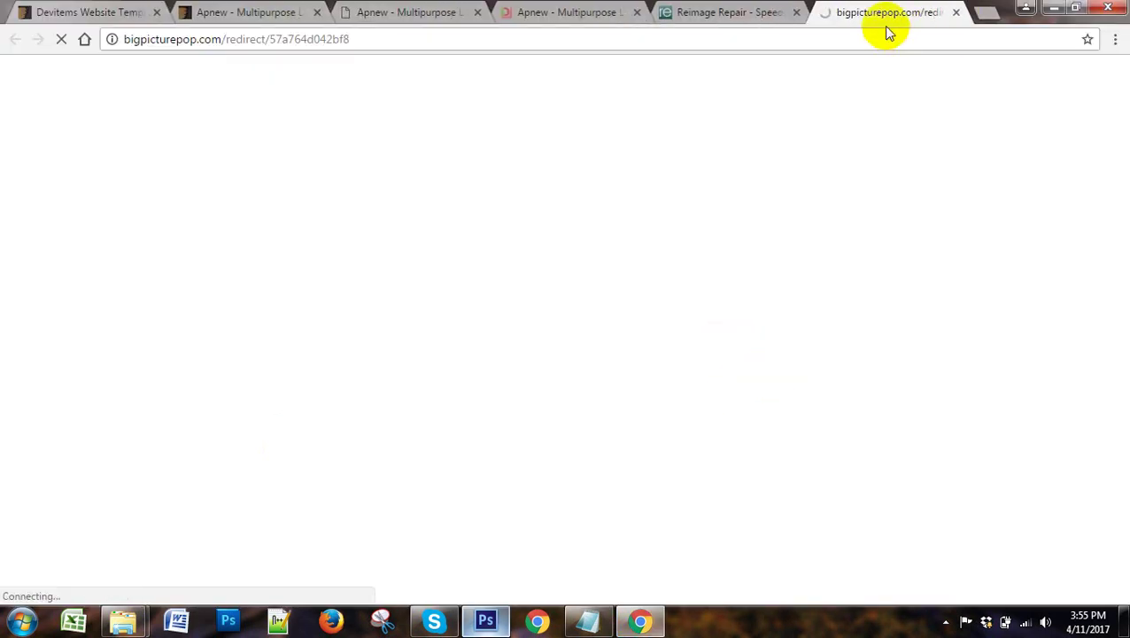
{"action": "left_click", "coordinate": [956, 12]}
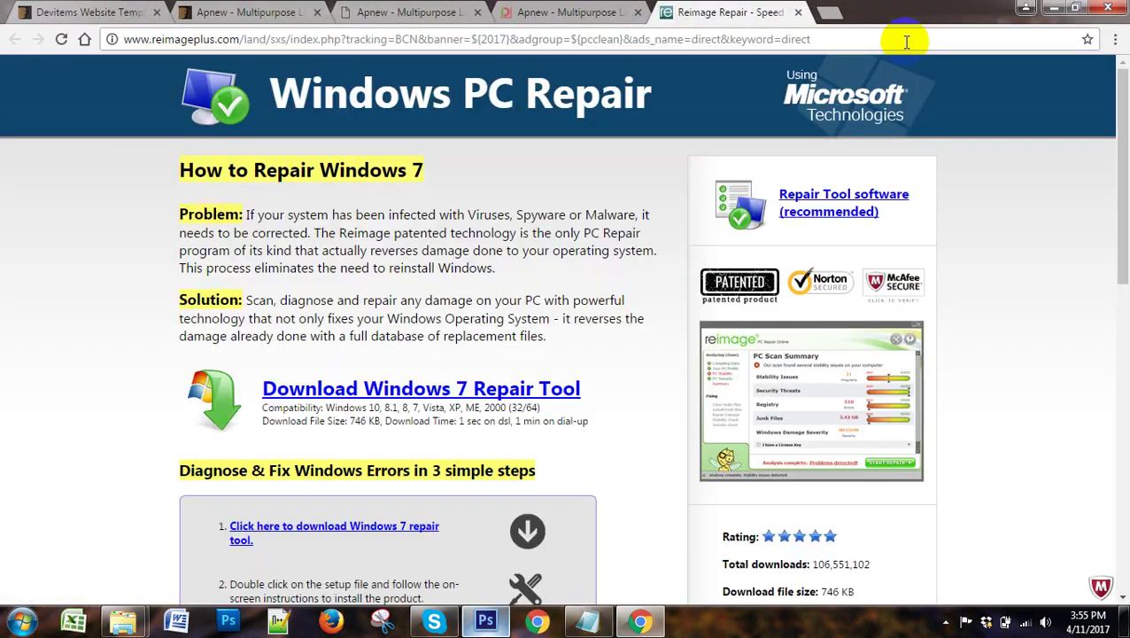
{"action": "left_click", "coordinate": [798, 12]}
{"action": "left_click", "coordinate": [645, 132]}
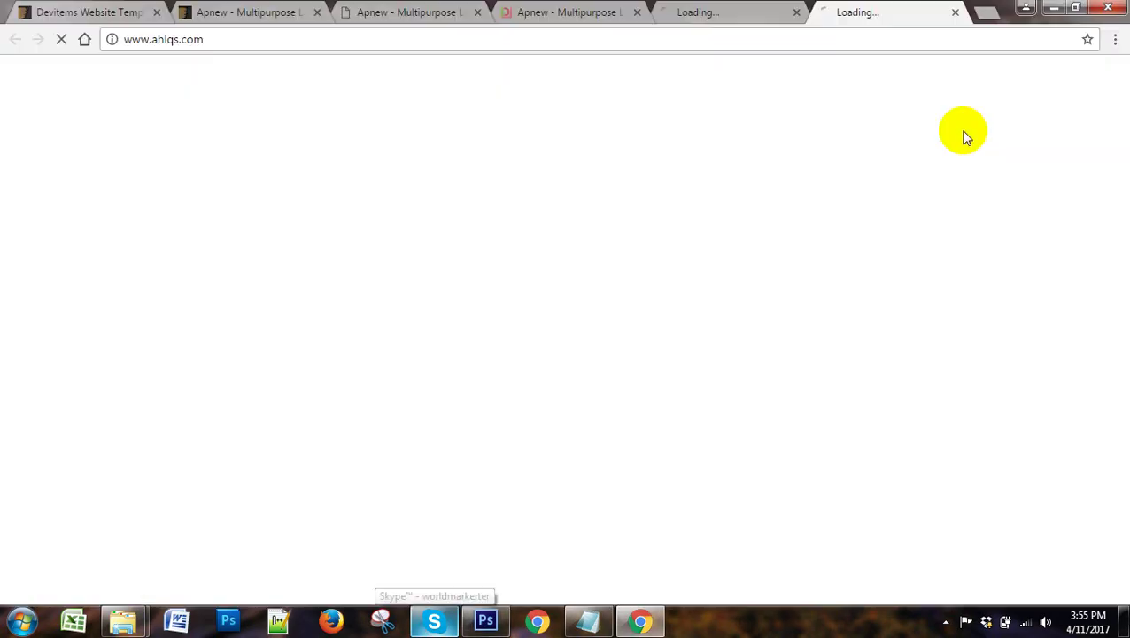
{"action": "left_click", "coordinate": [797, 13]}
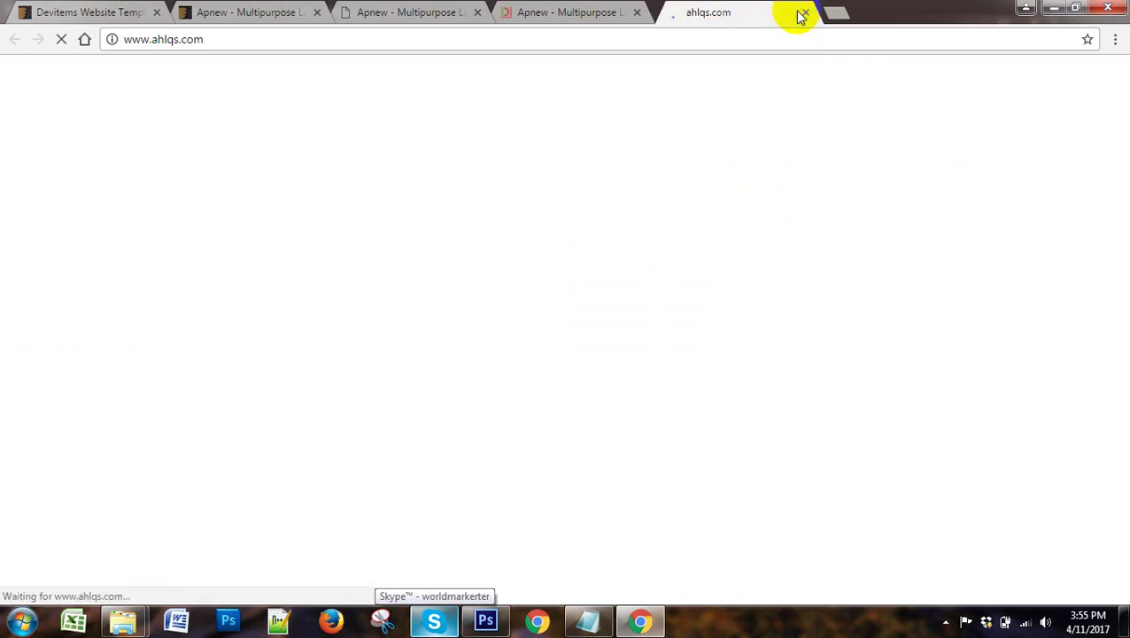
{"action": "left_click", "coordinate": [797, 13]}
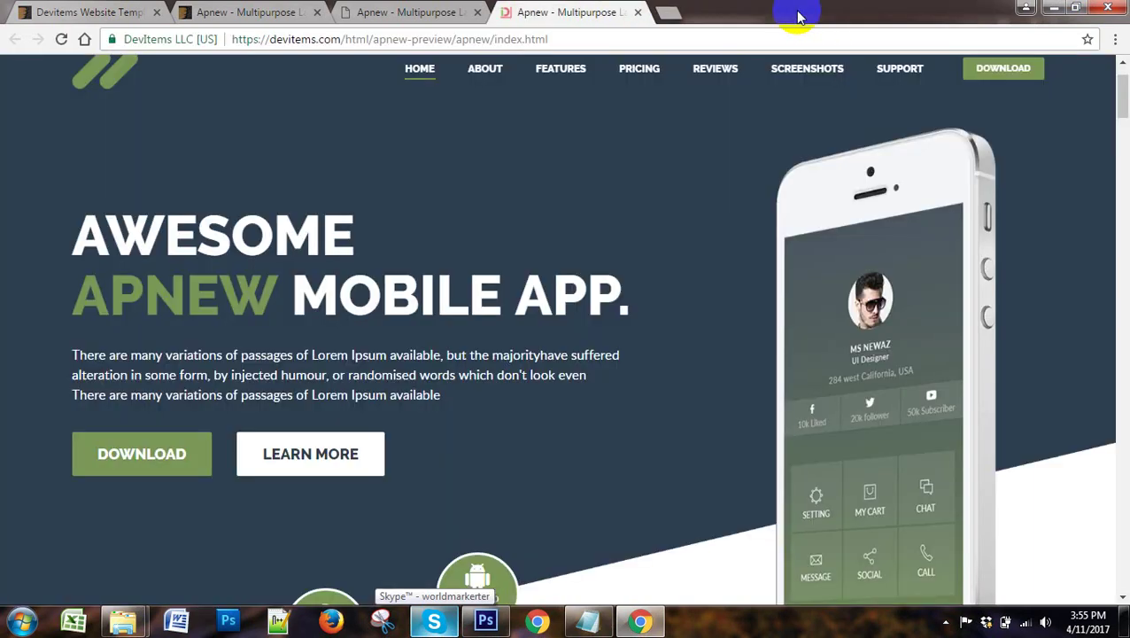
{"action": "left_click", "coordinate": [486, 620]}
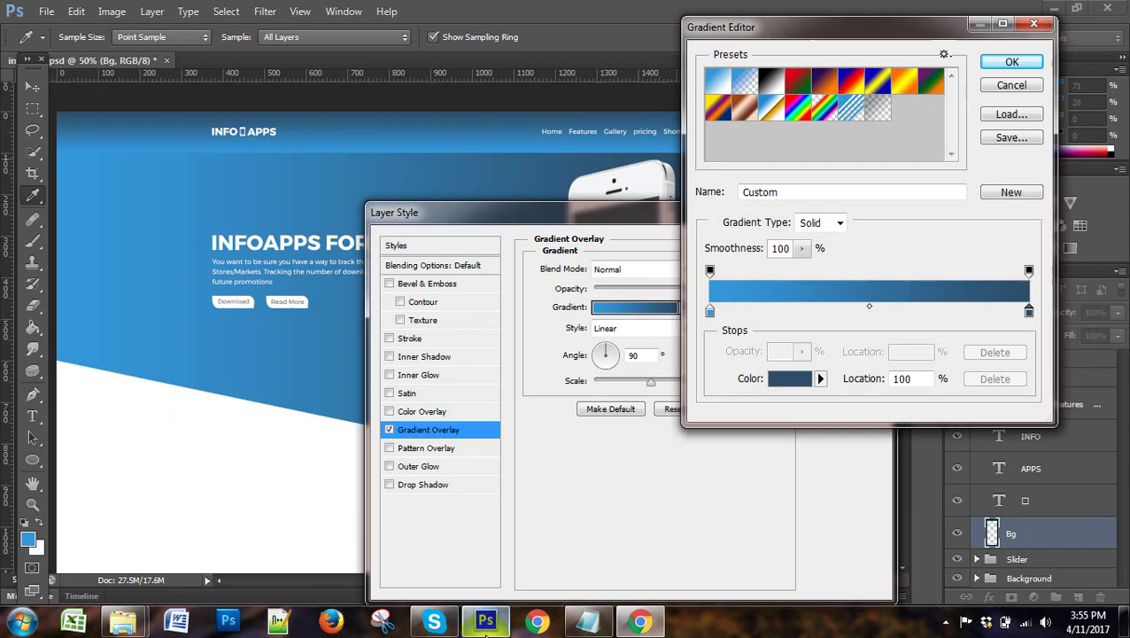
Accept the blue-to-navy gradient and nudge the overlay angle to around 75°.
{"action": "left_click", "coordinate": [1012, 61]}
{"action": "left_click", "coordinate": [632, 355]}
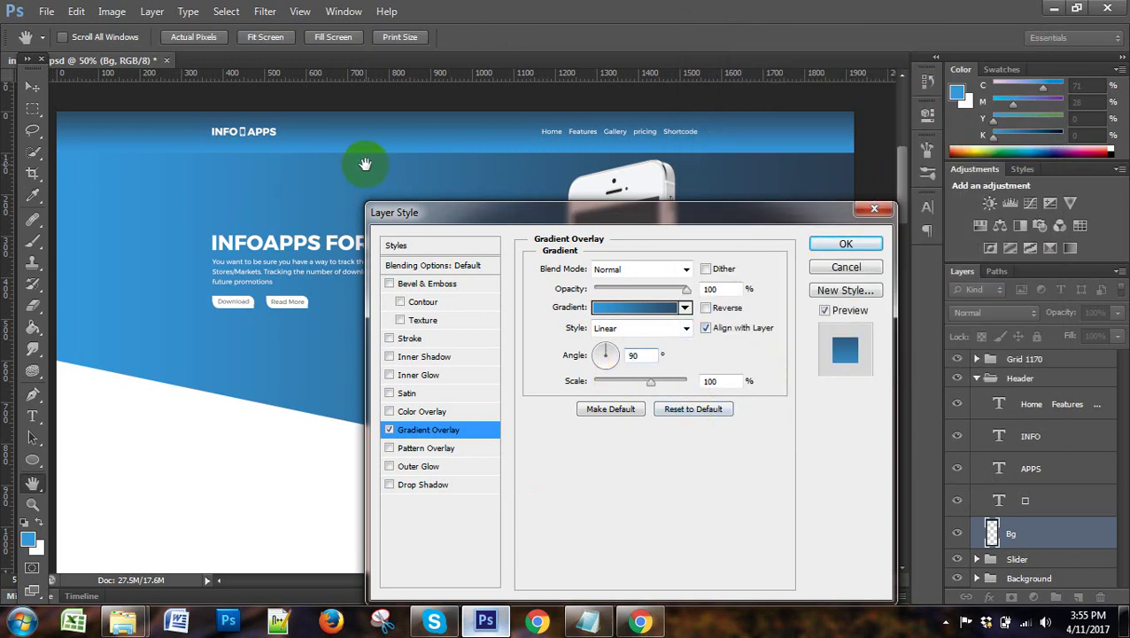
{"action": "key", "text": "Down"}
{"action": "key", "text": "Down"}
{"action": "key", "text": "Down"}
{"action": "key", "text": "Down"}
{"action": "key", "text": "Down"}
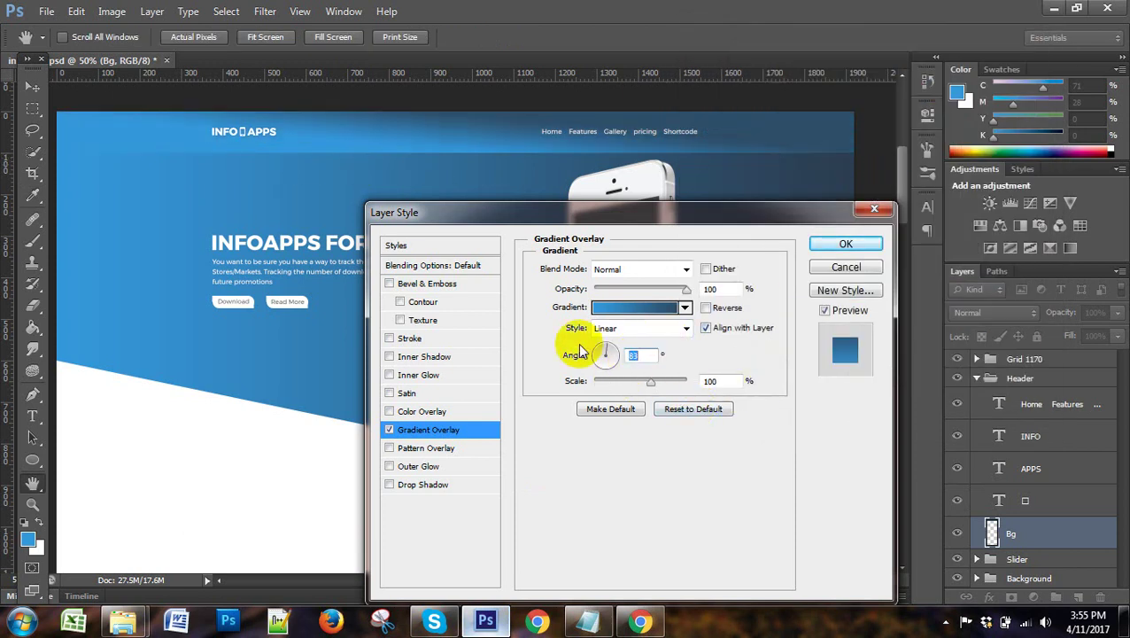
{"action": "key", "text": "Down"}
{"action": "key", "text": "Down"}
{"action": "key", "text": "Down"}
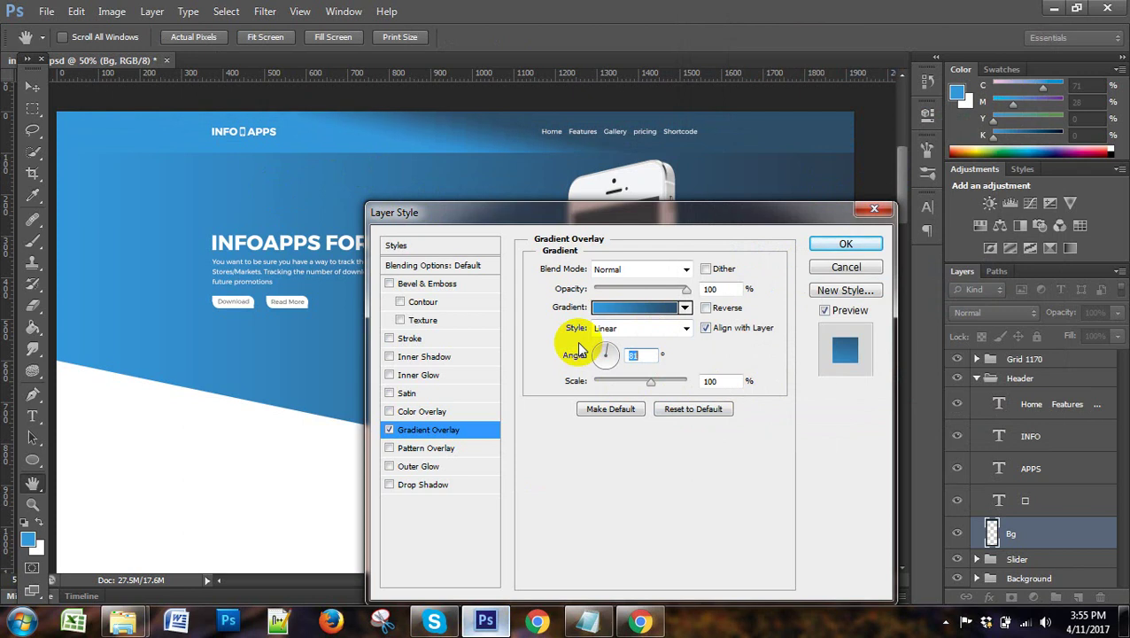
{"action": "key", "text": "Up"}
{"action": "key", "text": "Up"}
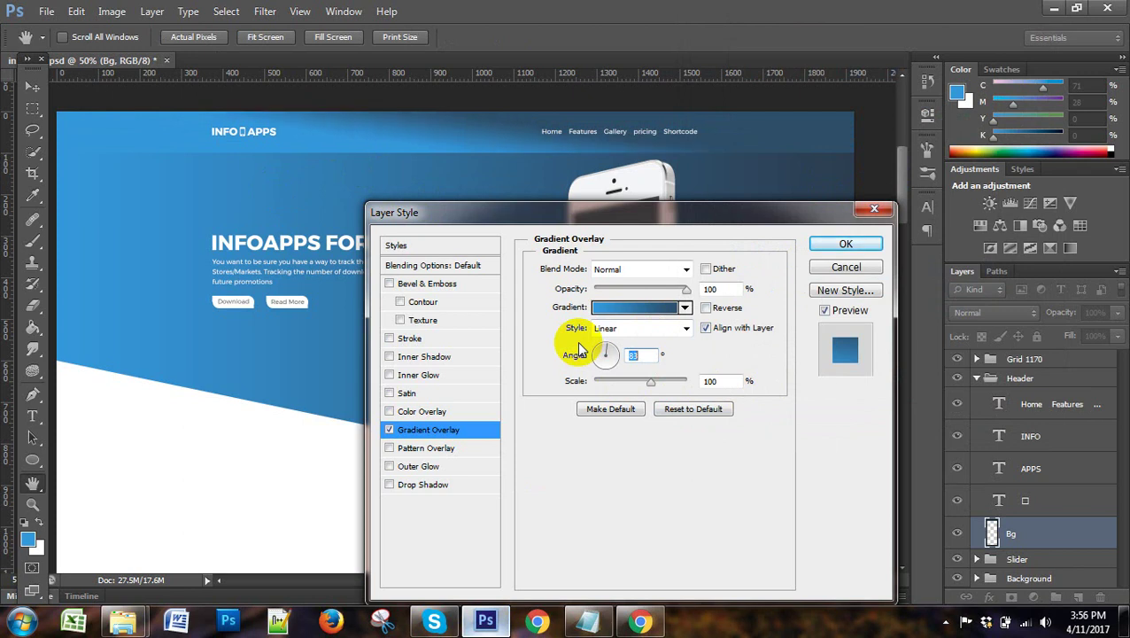
{"action": "key", "text": "Down"}
{"action": "key", "text": "Down"}
{"action": "key", "text": "Down"}
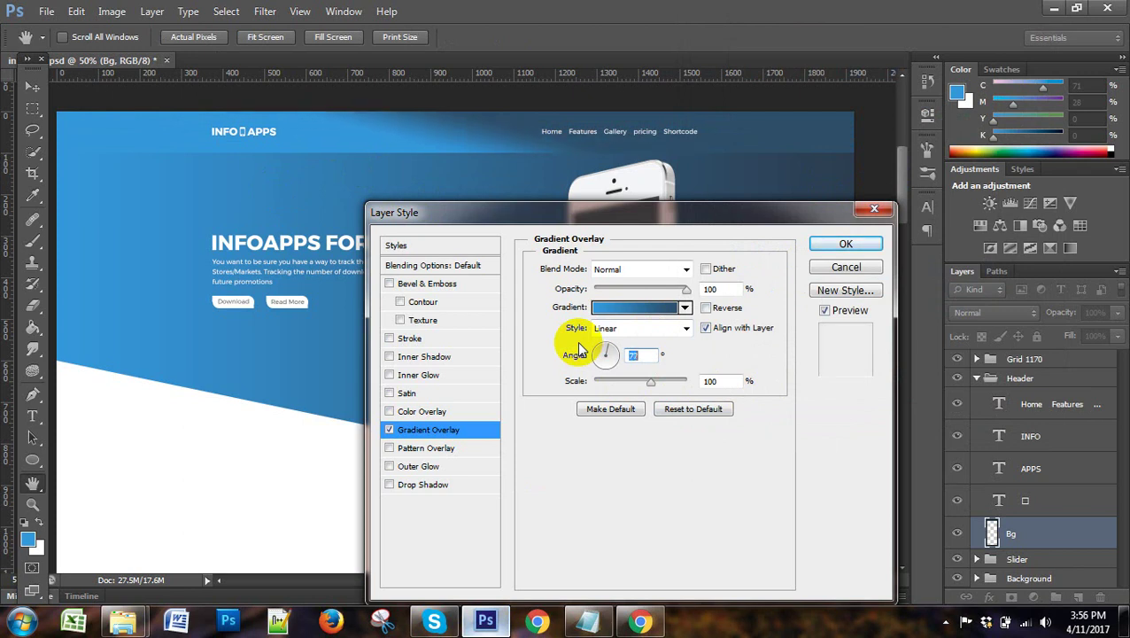
{"action": "key", "text": "Down"}
{"action": "key", "text": "Down"}
{"action": "key", "text": "Down"}
{"action": "key", "text": "Down"}
{"action": "key", "text": "Down"}
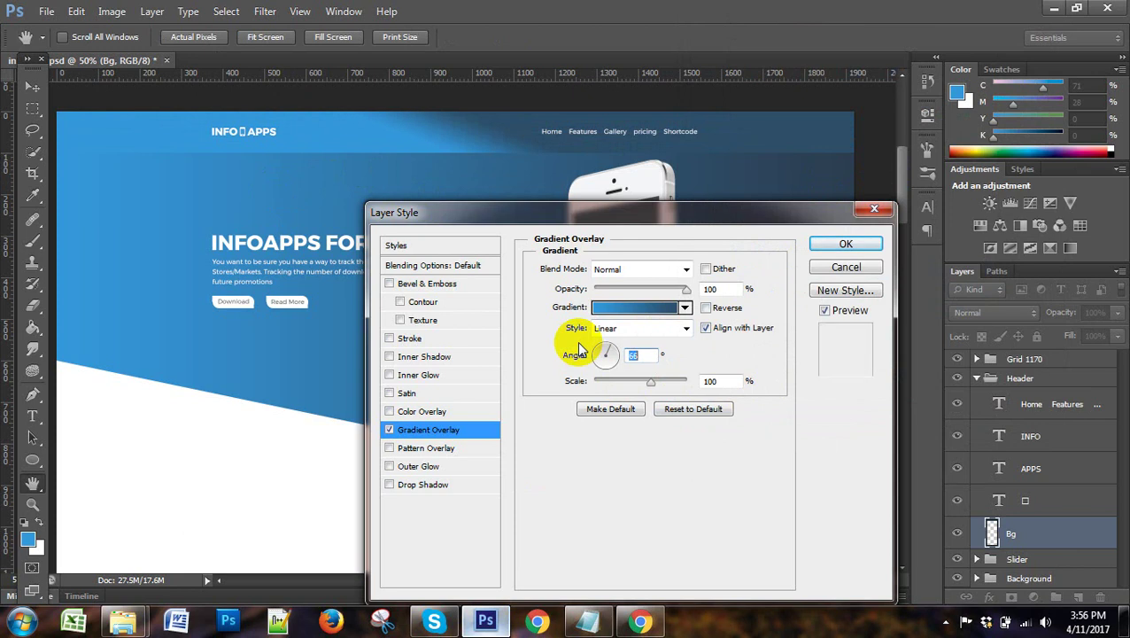
{"action": "key", "text": "Down"}
{"action": "key", "text": "Down"}
{"action": "key", "text": "Down"}
{"action": "key", "text": "Down"}
{"action": "key", "text": "Down"}
{"action": "key", "text": "Down"}
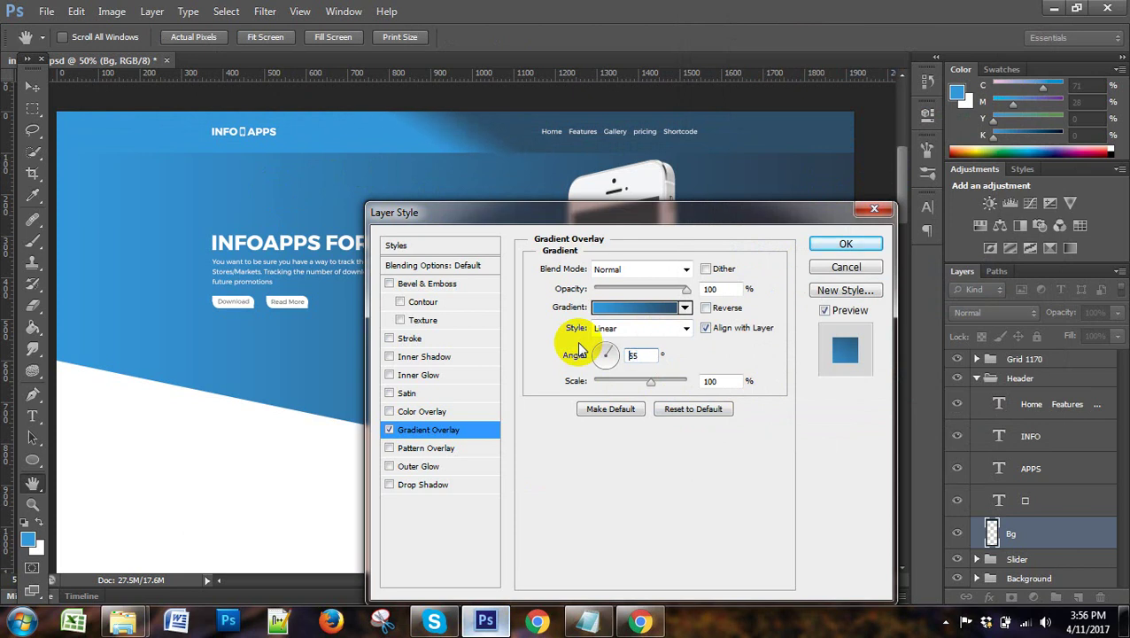
{"action": "key", "text": "Down"}
{"action": "key", "text": "Down"}
{"action": "key", "text": "Down"}
{"action": "key", "text": "Down"}
{"action": "key", "text": "Down"}
{"action": "key", "text": "Down"}
{"action": "key", "text": "Down"}
{"action": "key", "text": "Down"}
{"action": "key", "text": "Down"}
{"action": "key", "text": "Down"}
{"action": "key", "text": "Down"}
{"action": "key", "text": "Down"}
{"action": "key", "text": "Down"}
{"action": "key", "text": "Down"}
{"action": "key", "text": "Down"}
{"action": "key", "text": "Up"}
{"action": "key", "text": "Up"}
{"action": "key", "text": "Up"}
{"action": "key", "text": "Up"}
{"action": "key", "text": "Up"}
{"action": "key", "text": "Up"}
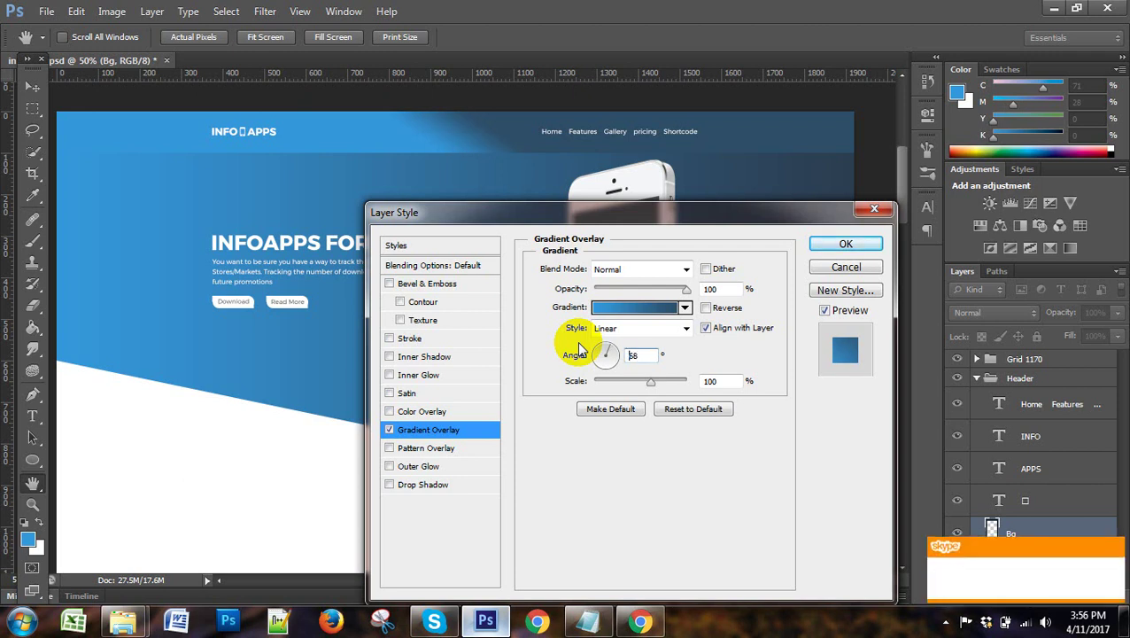
{"action": "key", "text": "Up"}
{"action": "key", "text": "Up"}
{"action": "key", "text": "Up"}
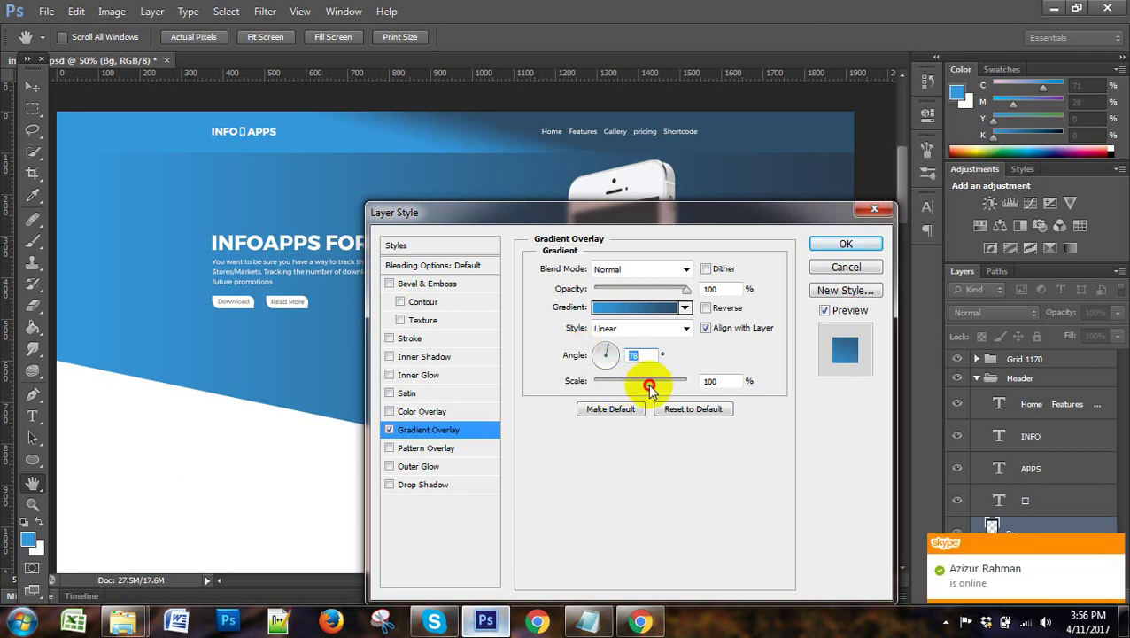
Stretch the gradient scale to 150% and fine-tune the angle, entering 56.
{"action": "left_click", "coordinate": [620, 387]}
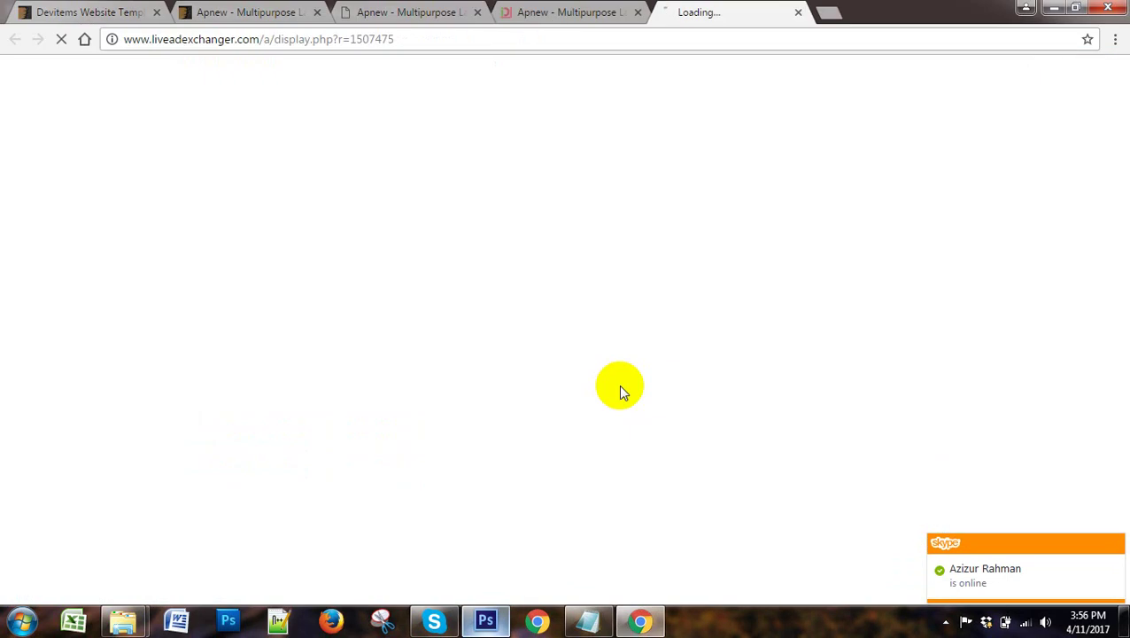
{"action": "left_click", "coordinate": [486, 620]}
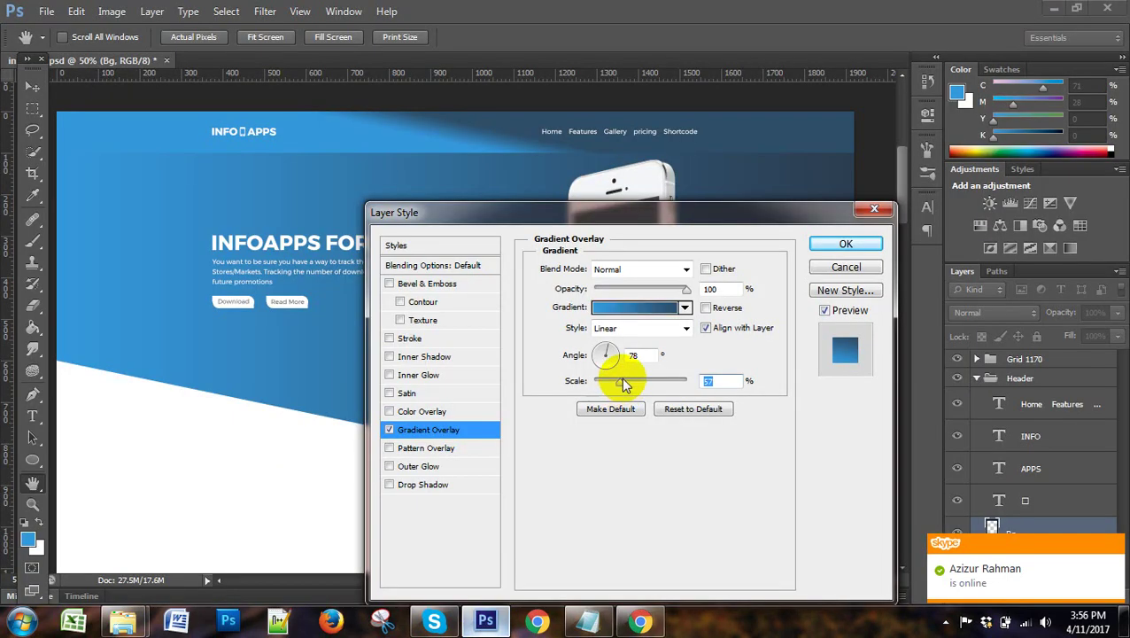
{"action": "left_click_drag", "start_coordinate": [620, 383], "coordinate": [714, 381]}
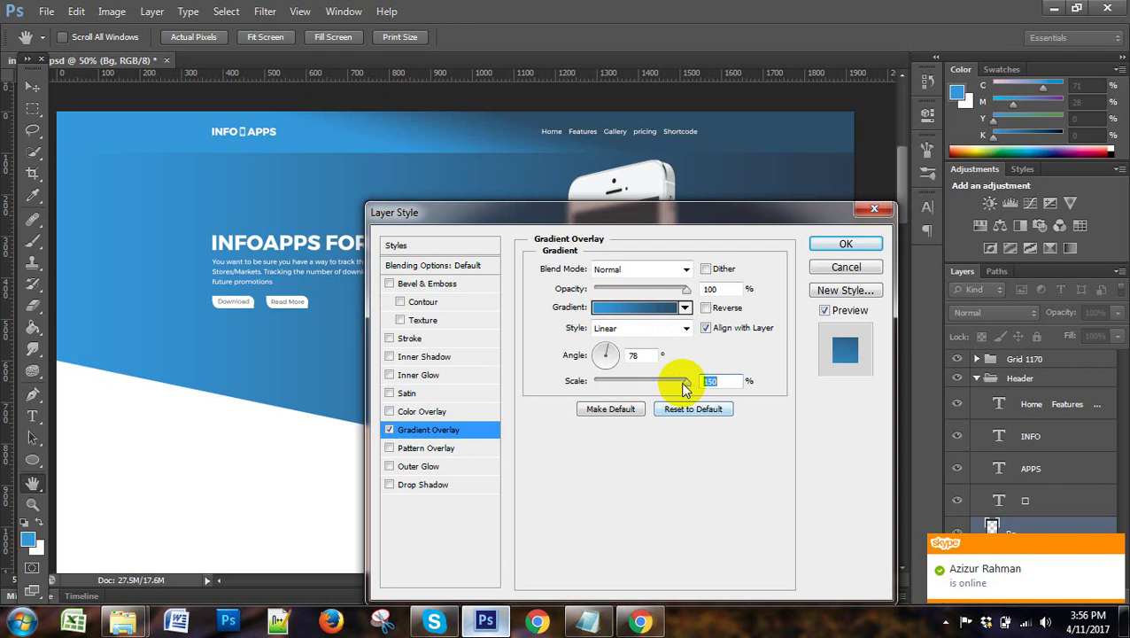
{"action": "left_click", "coordinate": [647, 356]}
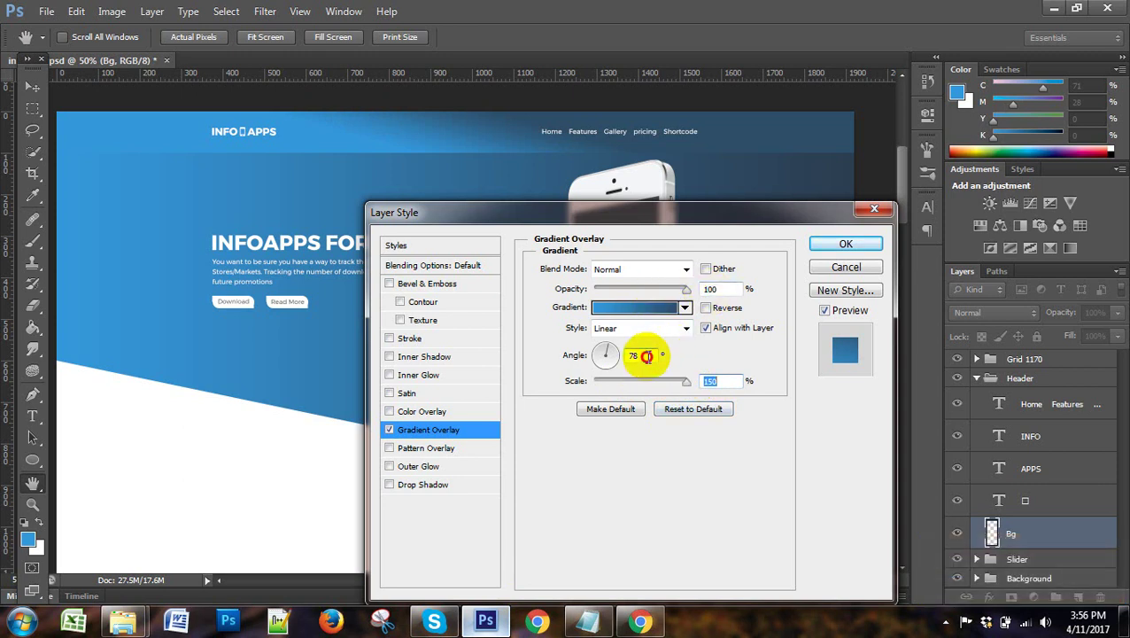
{"action": "key", "text": "Up"}
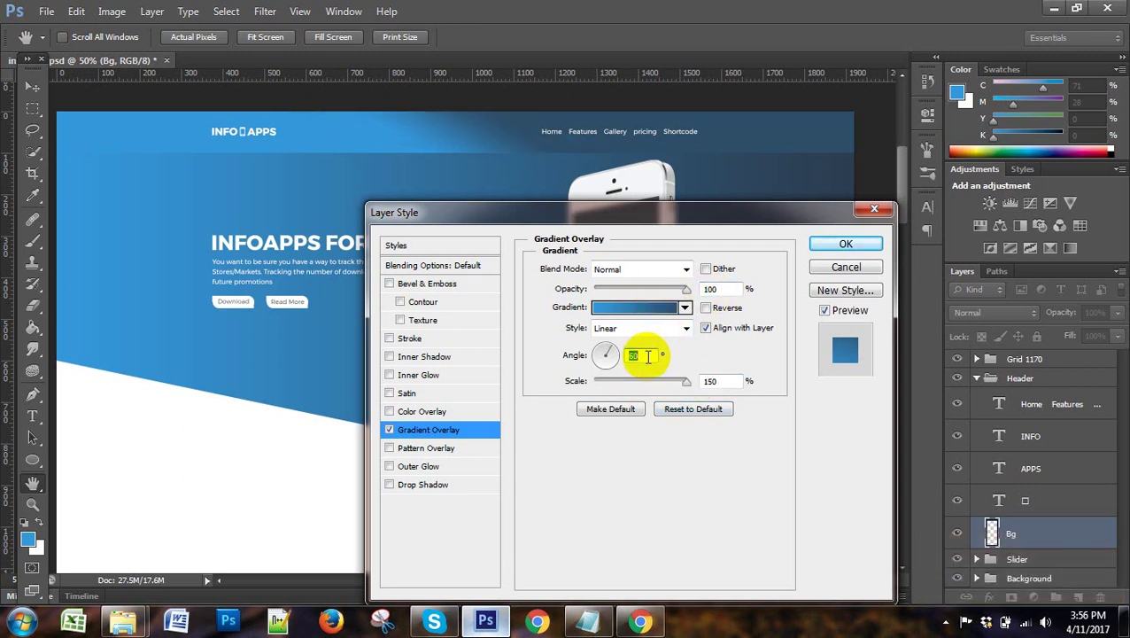
{"action": "type", "text": "56"}
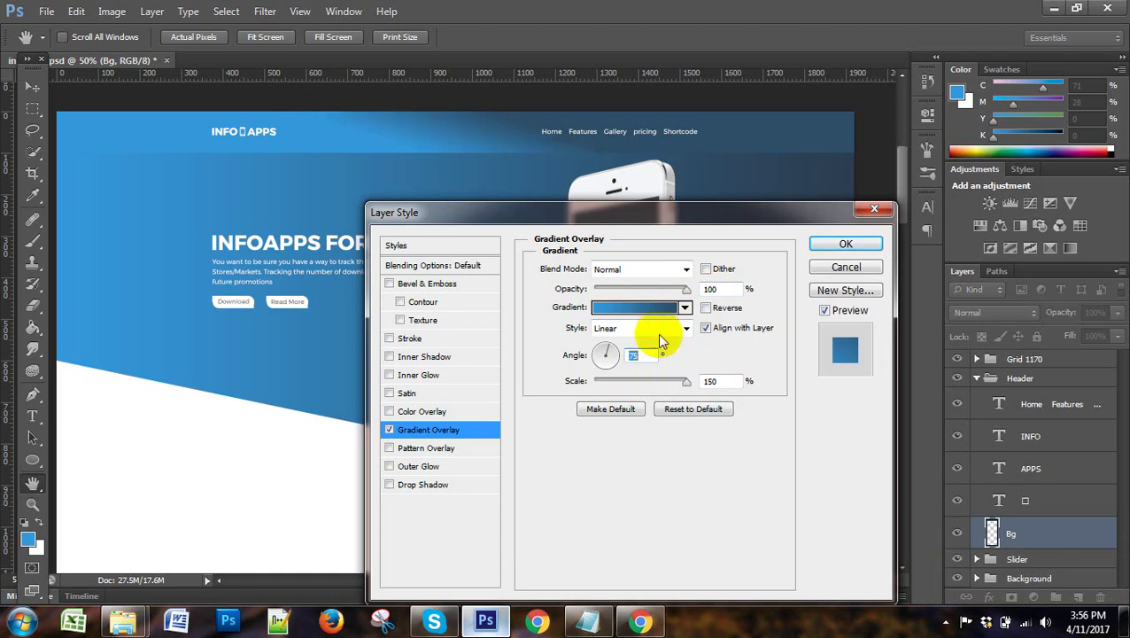
Adjust the gradient overlay opacity, dismissing a call pop-up, and return it to 100%.
{"action": "left_click", "coordinate": [653, 291]}
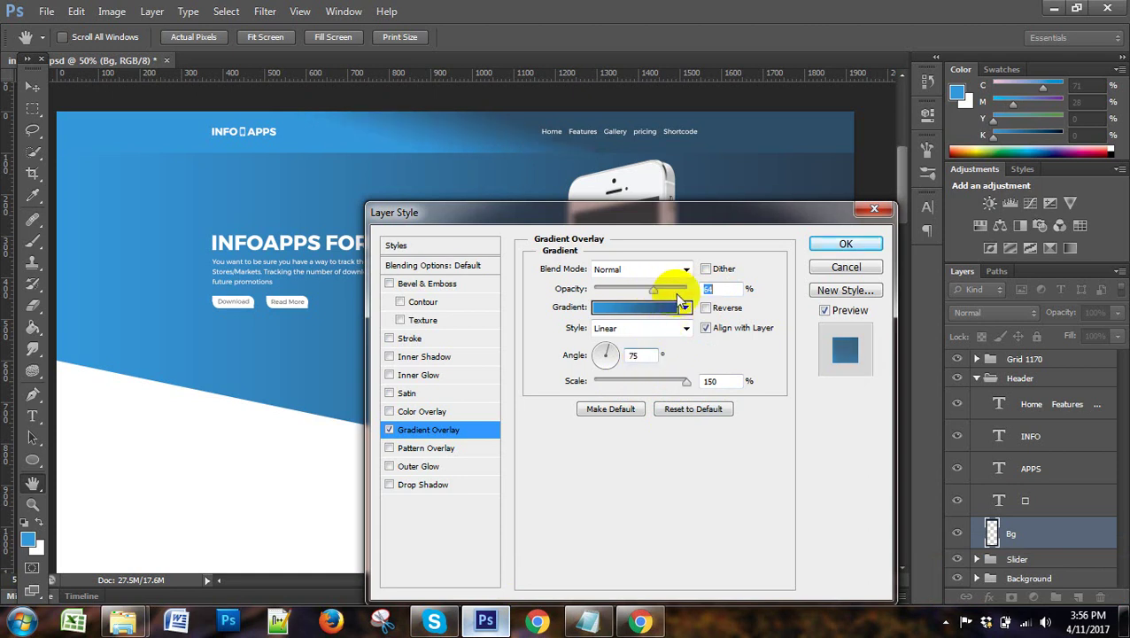
{"action": "left_click_drag", "start_coordinate": [650, 296], "coordinate": [678, 290]}
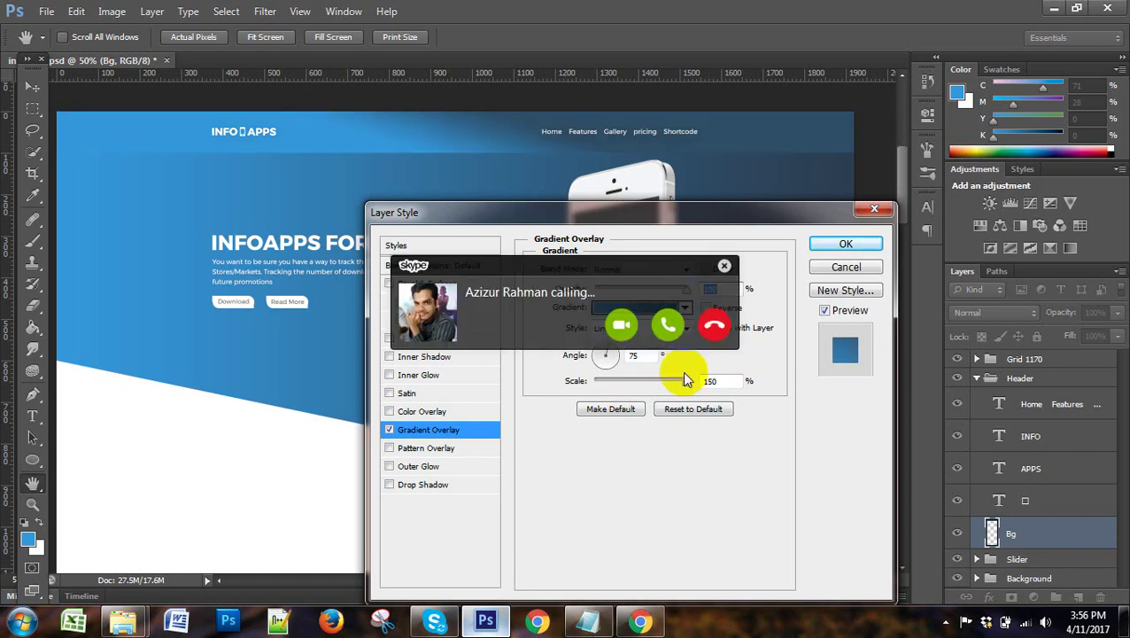
{"action": "left_click", "coordinate": [714, 326]}
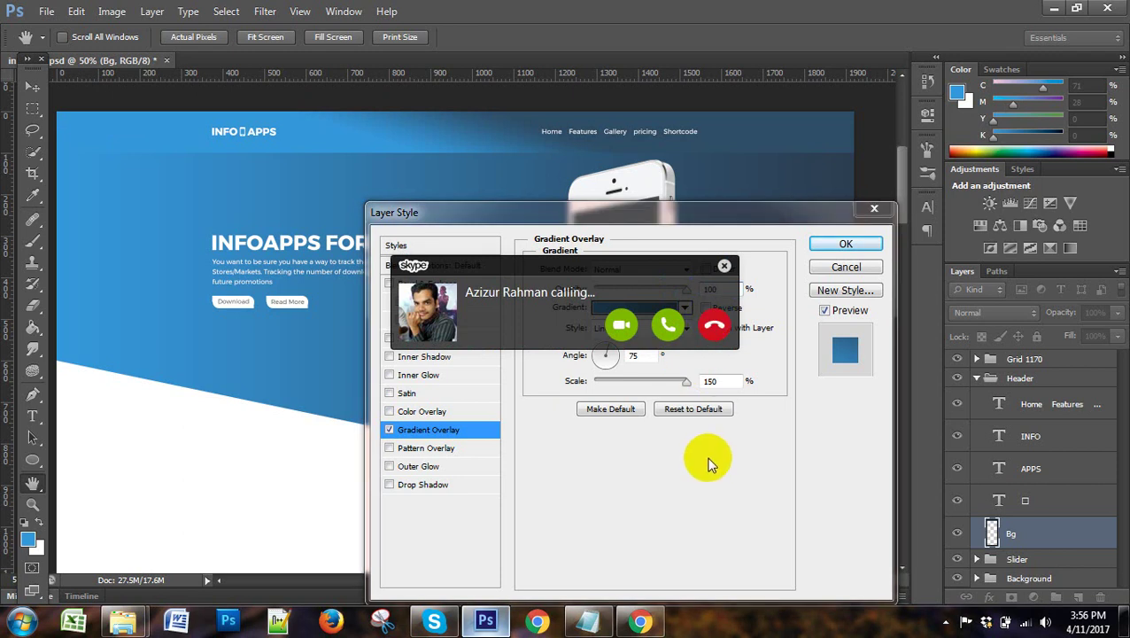
{"action": "left_click", "coordinate": [714, 326]}
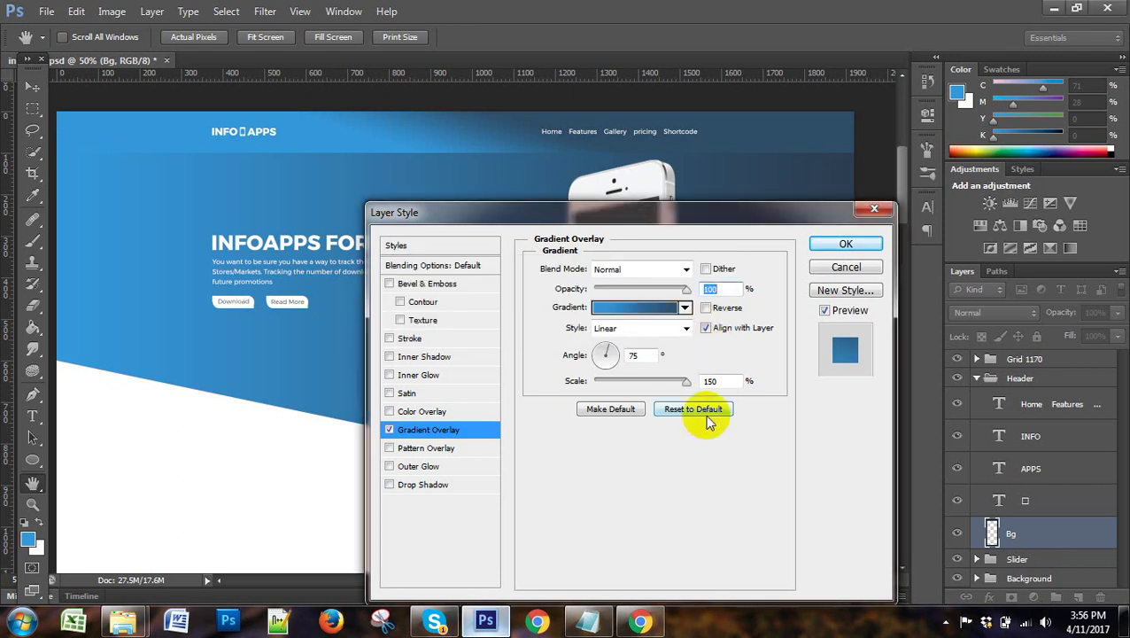
{"action": "left_click", "coordinate": [724, 291]}
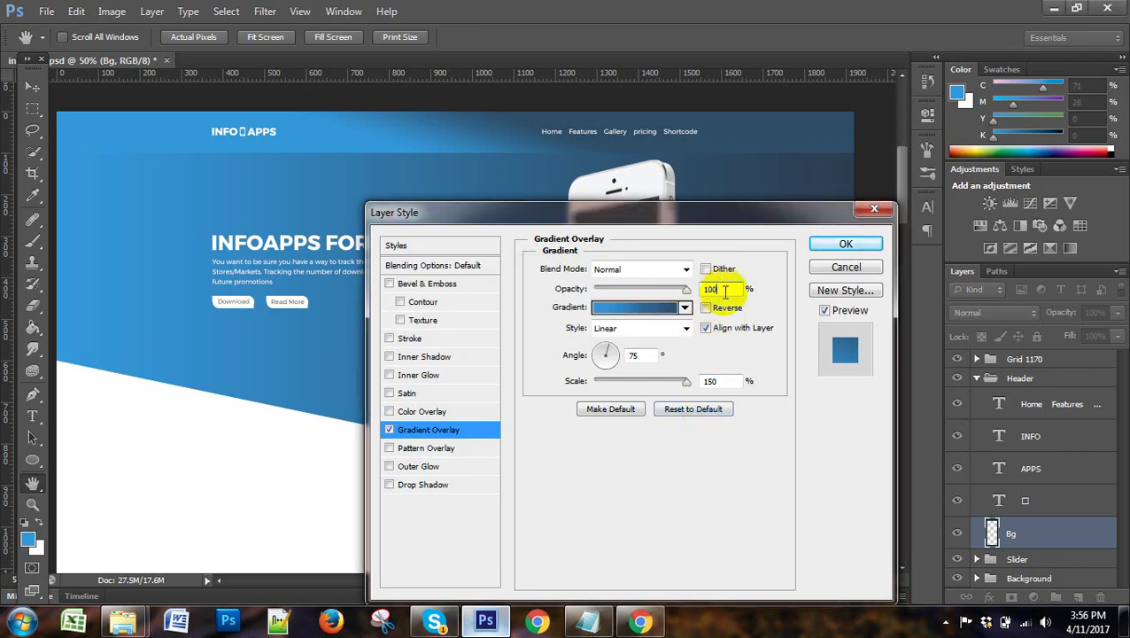
{"action": "key", "text": "Down"}
{"action": "key", "text": "Down"}
{"action": "key", "text": "Down"}
{"action": "key", "text": "Down"}
{"action": "key", "text": "Down"}
{"action": "key", "text": "Down"}
{"action": "key", "text": "Down"}
{"action": "key", "text": "Down"}
{"action": "key", "text": "Down"}
{"action": "key", "text": "Down"}
{"action": "key", "text": "Down"}
{"action": "key", "text": "Down"}
{"action": "key", "text": "Down"}
{"action": "key", "text": "Down"}
{"action": "key", "text": "Down"}
{"action": "key", "text": "Down"}
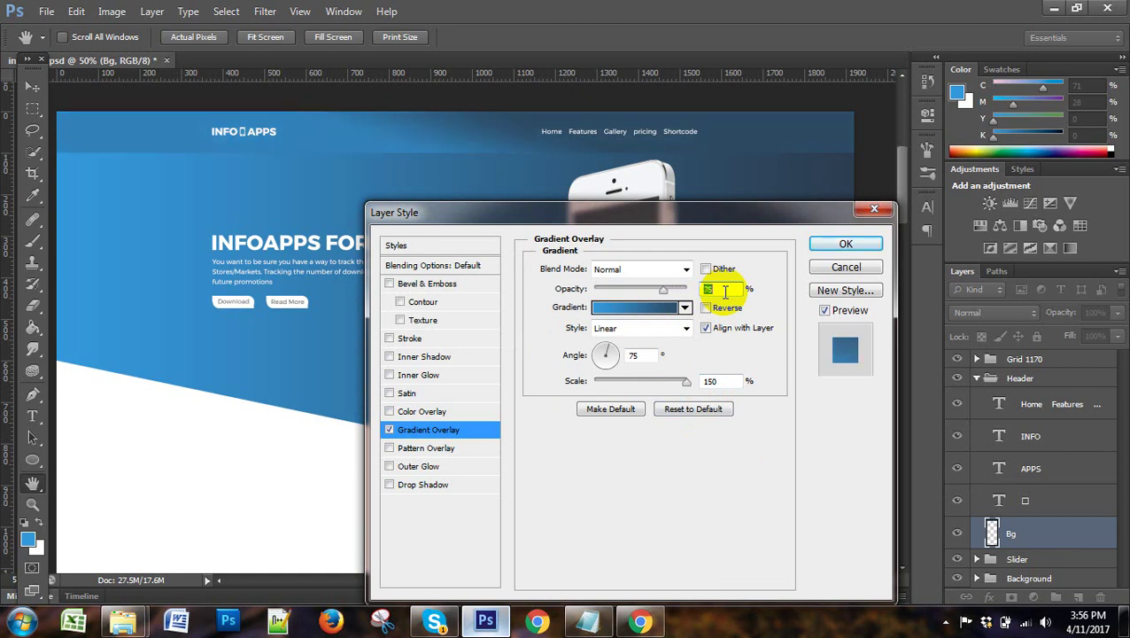
{"action": "key", "text": "Down"}
{"action": "key", "text": "Down"}
{"action": "key", "text": "Down"}
{"action": "key", "text": "Down"}
{"action": "key", "text": "Down"}
{"action": "key", "text": "Down"}
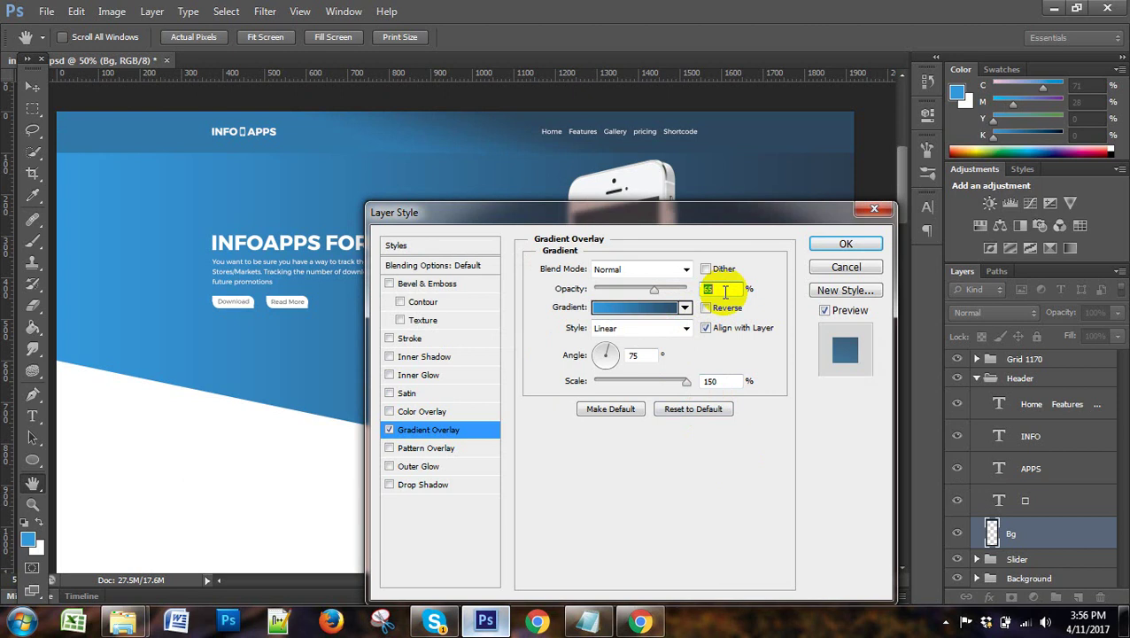
{"action": "key", "text": "Up"}
{"action": "key", "text": "Up"}
{"action": "key", "text": "Up"}
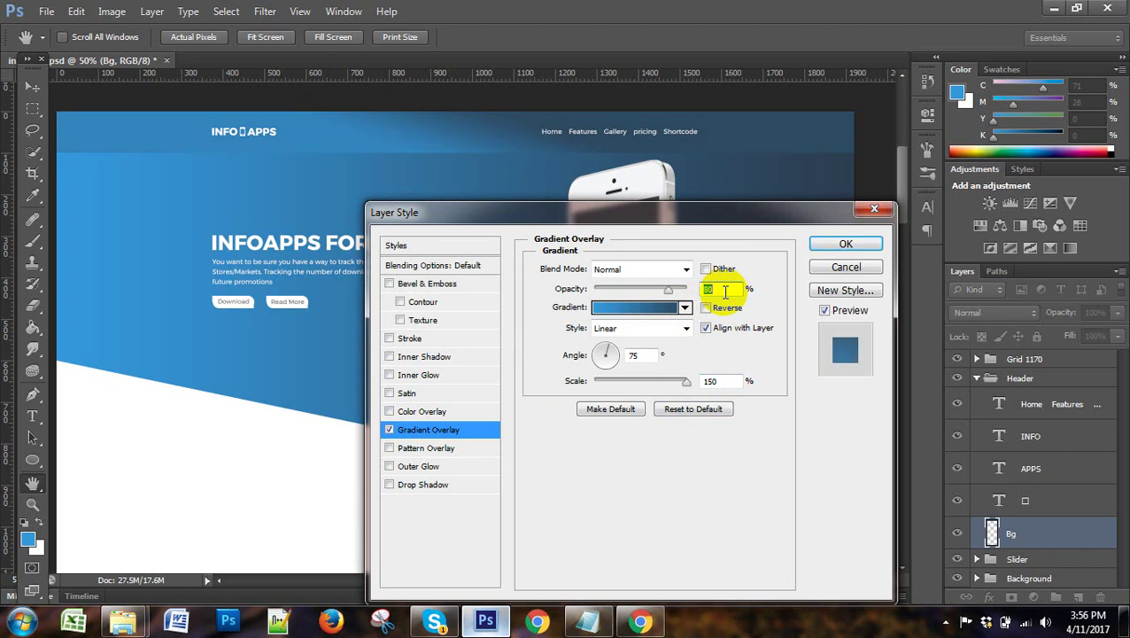
{"action": "key", "text": "Up"}
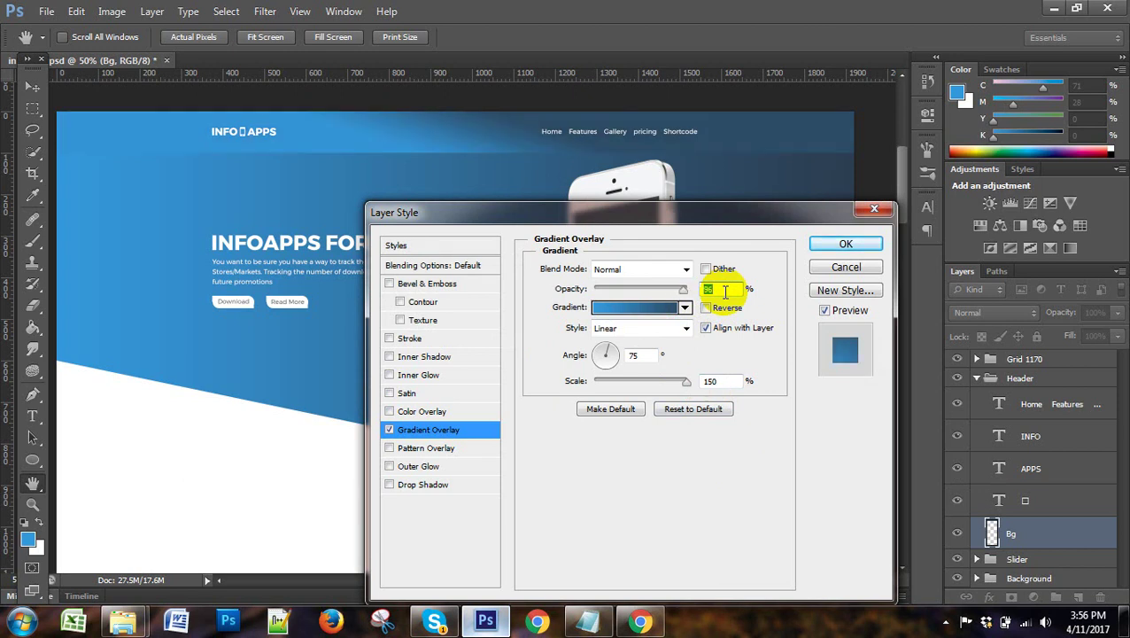
{"action": "key", "text": "Up"}
{"action": "key", "text": "shift+Up"}
{"action": "key", "text": "shift+Up"}
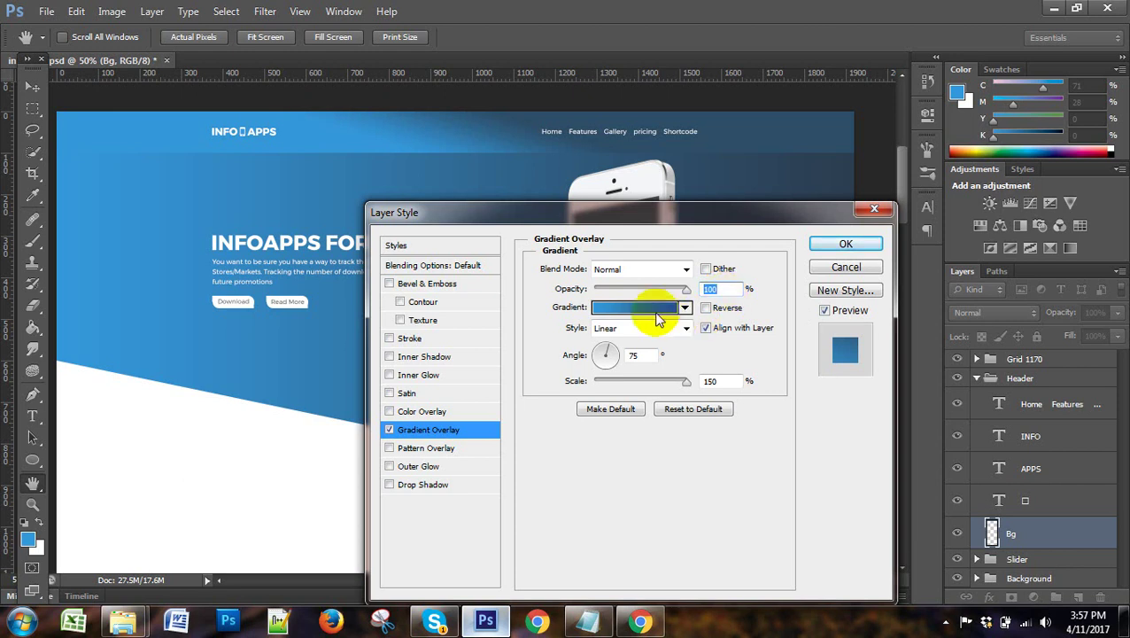
Nudge the gradient angle to about 85° and accept the overlay settings.
{"action": "key", "text": "Down"}
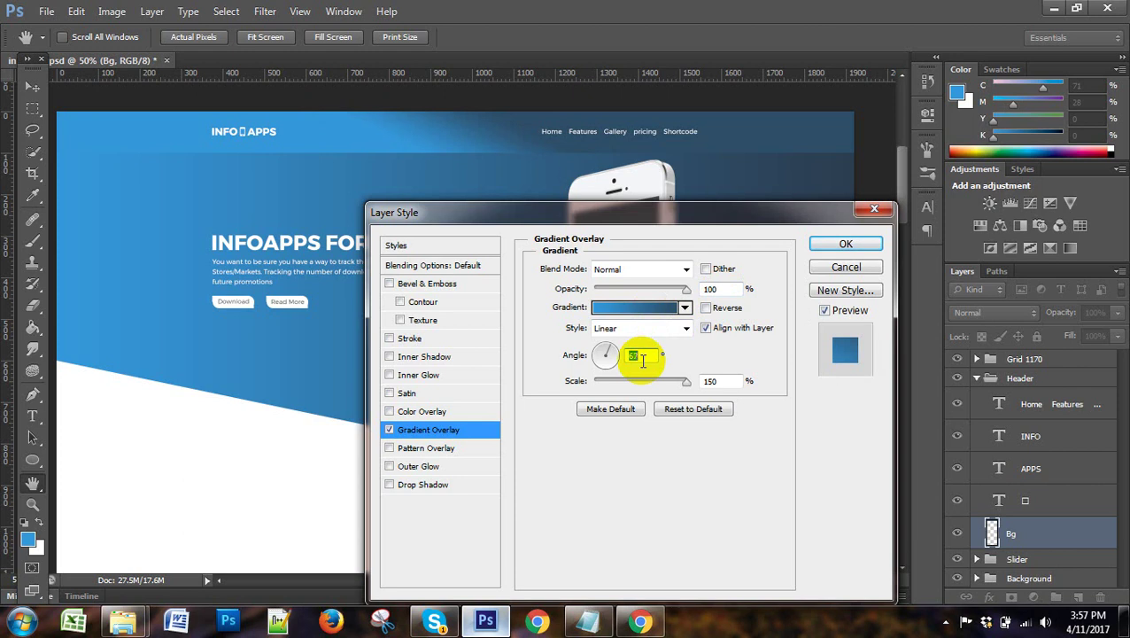
{"action": "key", "text": "Up"}
{"action": "key", "text": "Up"}
{"action": "key", "text": "Up"}
{"action": "key", "text": "Up"}
{"action": "key", "text": "Up"}
{"action": "key", "text": "Up"}
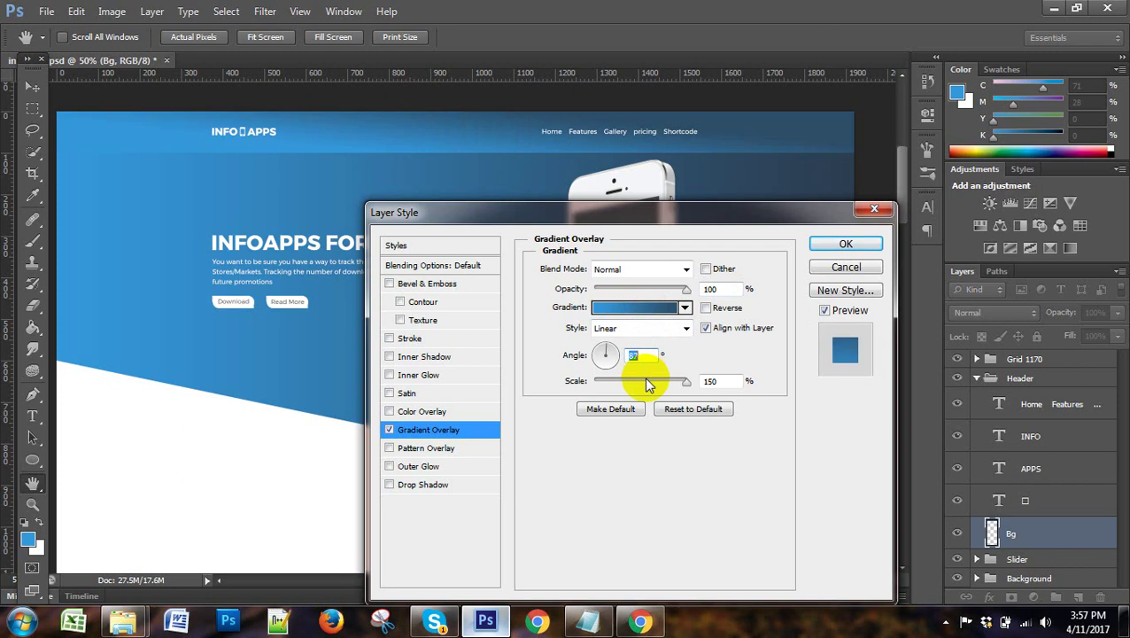
{"action": "key", "text": "Up"}
{"action": "key", "text": "Up"}
{"action": "key", "text": "Up"}
{"action": "key", "text": "Down"}
{"action": "key", "text": "Down"}
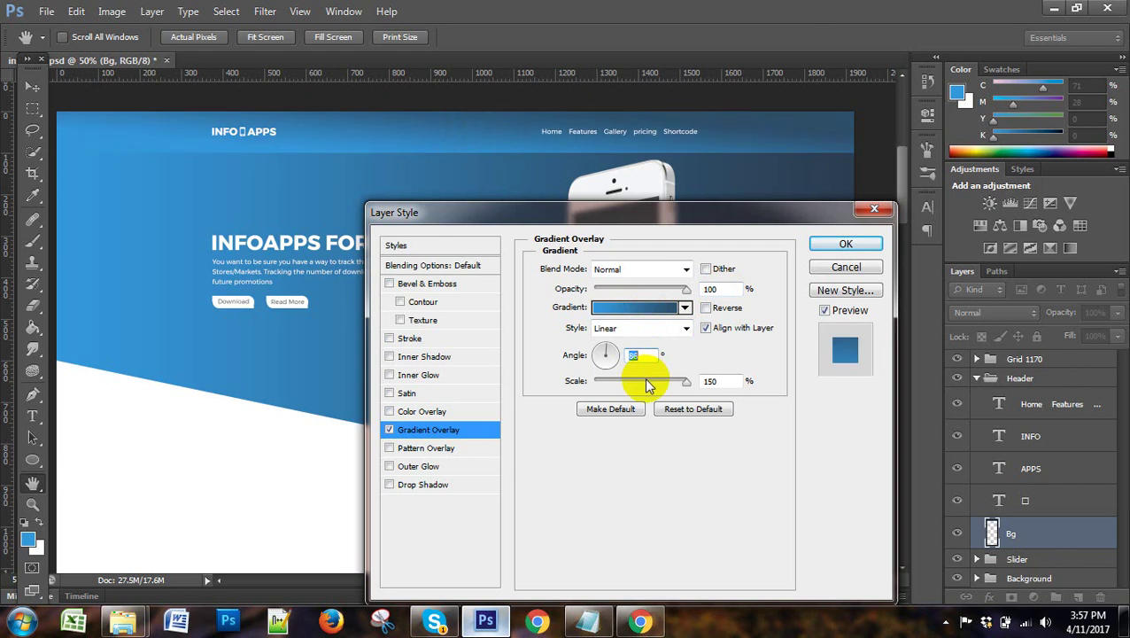
{"action": "key", "text": "Down"}
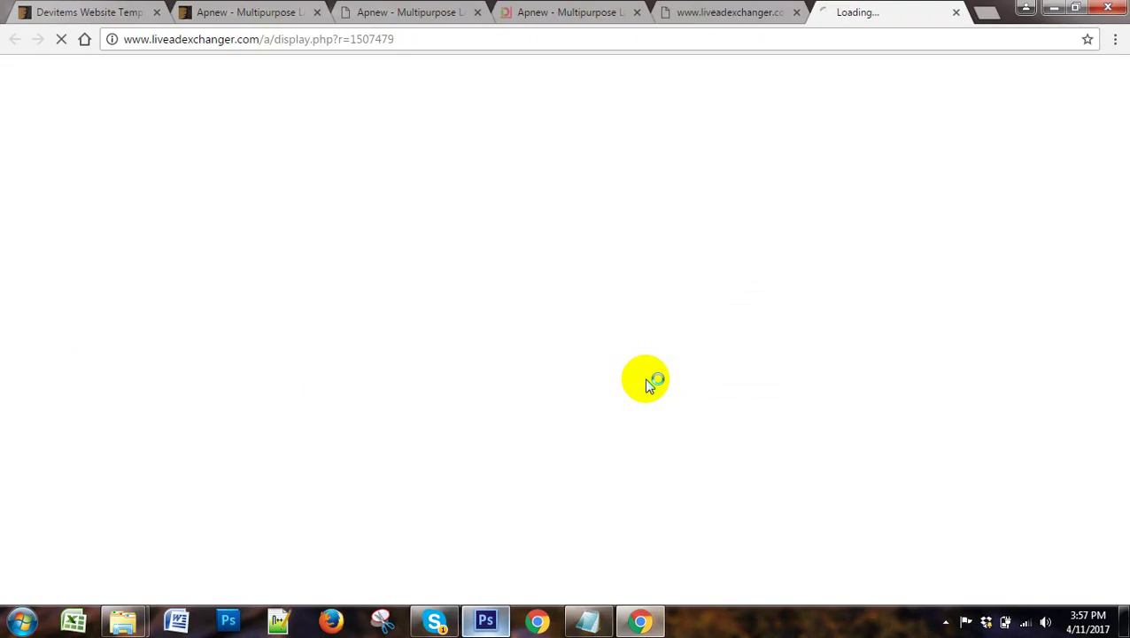
{"action": "left_click", "coordinate": [486, 620]}
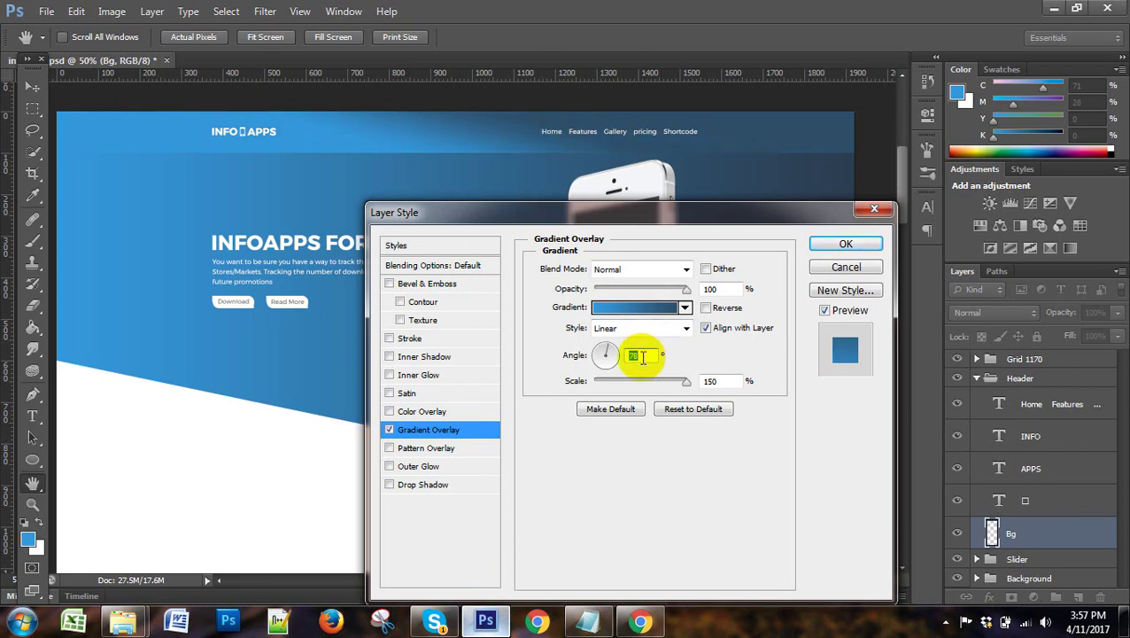
{"action": "left_click", "coordinate": [845, 246]}
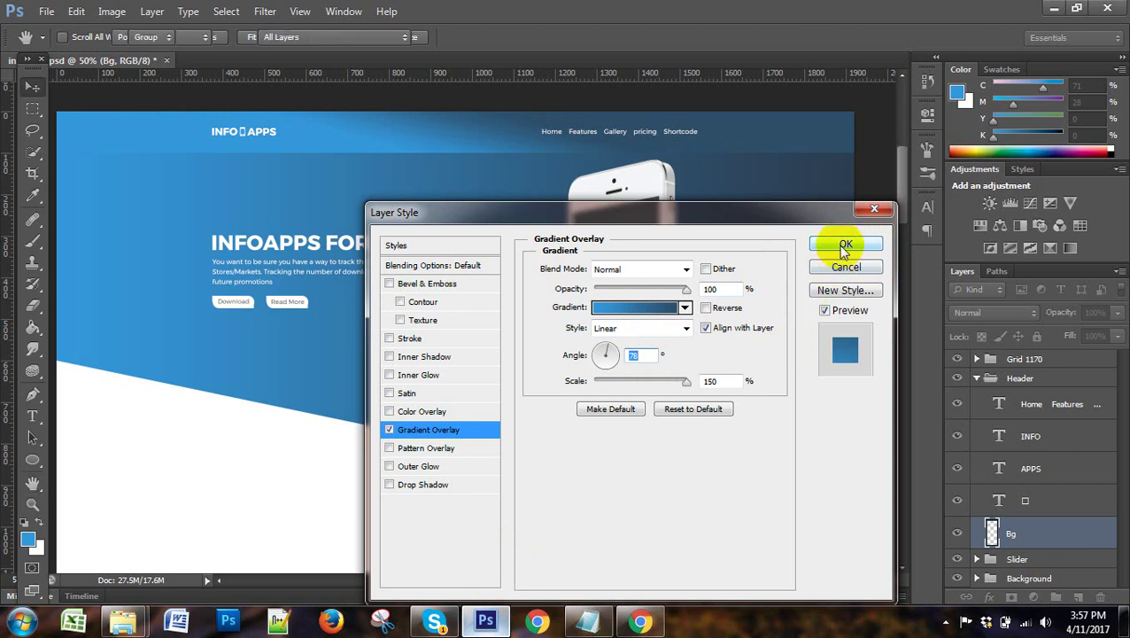
Apply the gradient overlay to Bg and show the cyan layout guides with Ctrl+;.
{"action": "left_click", "coordinate": [747, 383]}
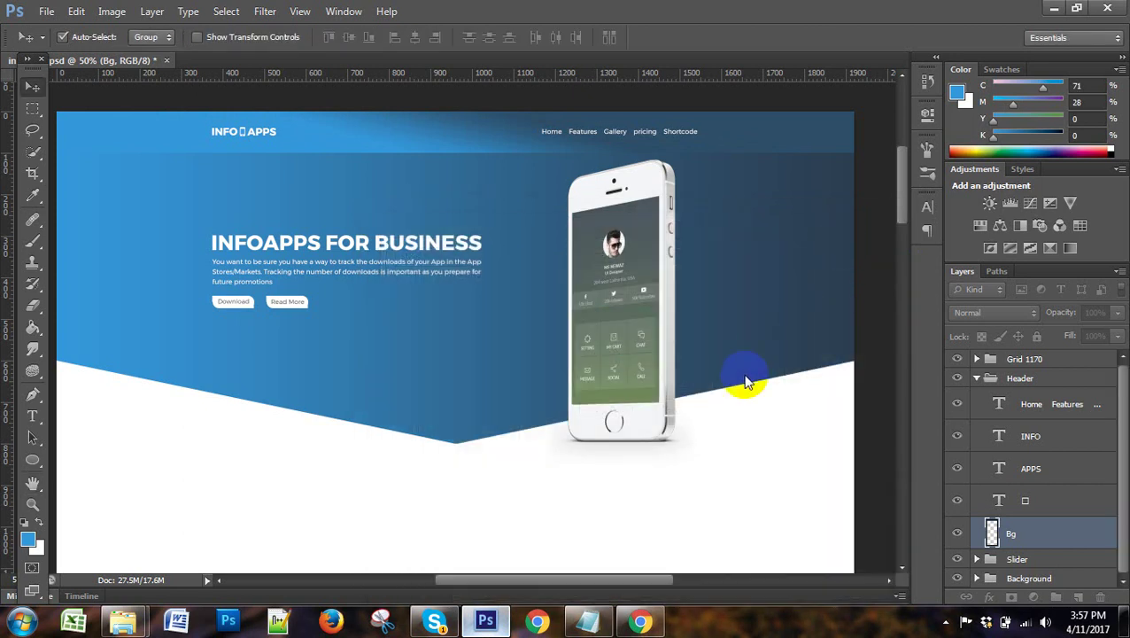
{"action": "scroll", "coordinate": [807, 272], "scroll_direction": "down", "scroll_amount": 1}
{"action": "scroll", "coordinate": [762, 388], "scroll_direction": "up", "scroll_amount": 3}
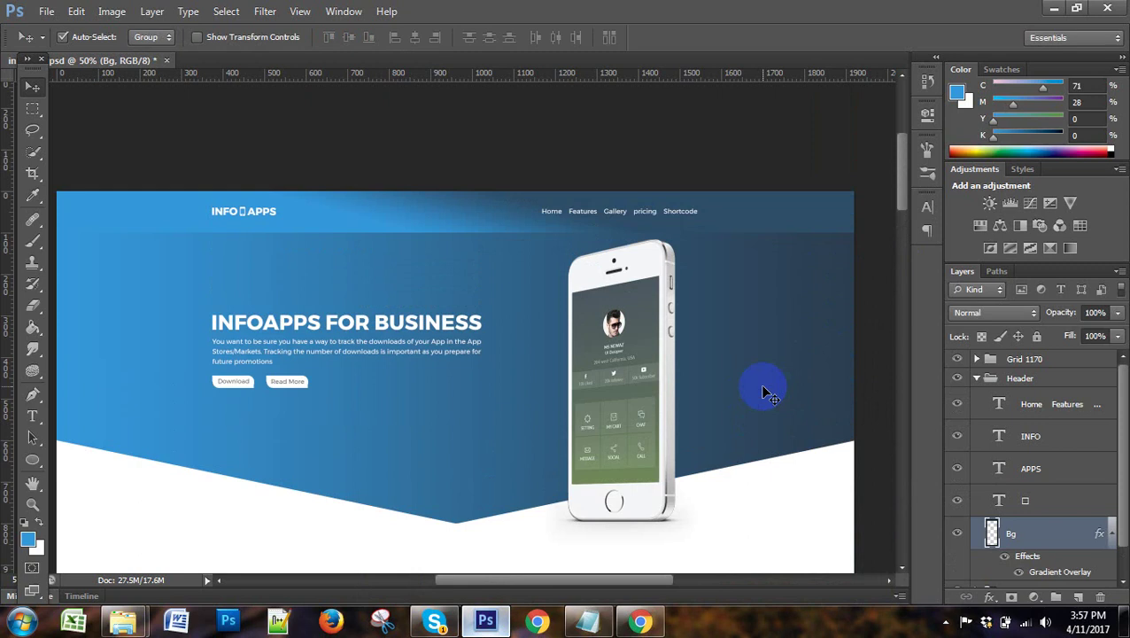
{"action": "key", "text": "ctrl+semicolon"}
{"action": "key", "text": "ctrl+semicolon"}
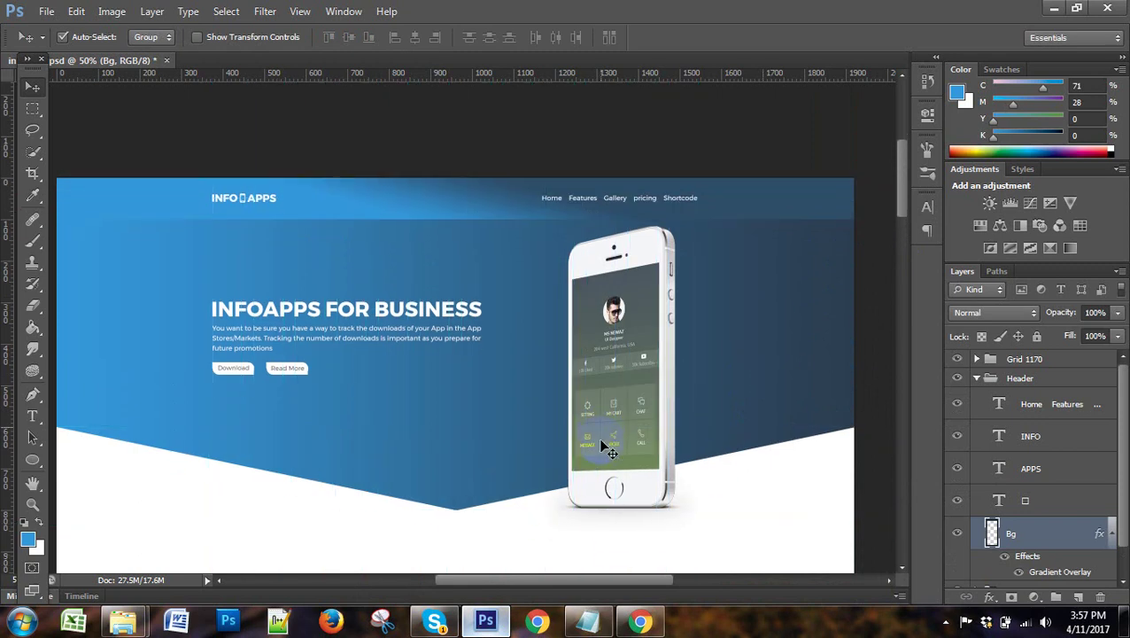
{"action": "scroll", "coordinate": [601, 447], "scroll_direction": "down", "scroll_amount": 2}
{"action": "scroll", "coordinate": [601, 448], "scroll_direction": "down", "scroll_amount": 1}
{"action": "key", "text": "ctrl+semicolon"}
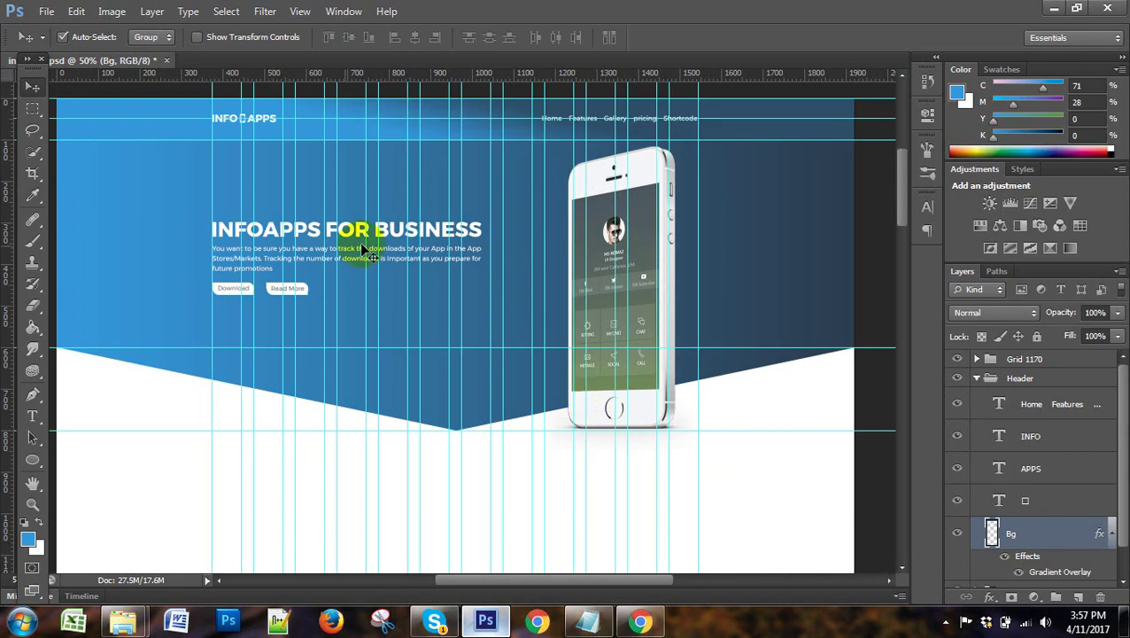
{"action": "scroll", "coordinate": [281, 434], "scroll_direction": "down", "scroll_amount": 1}
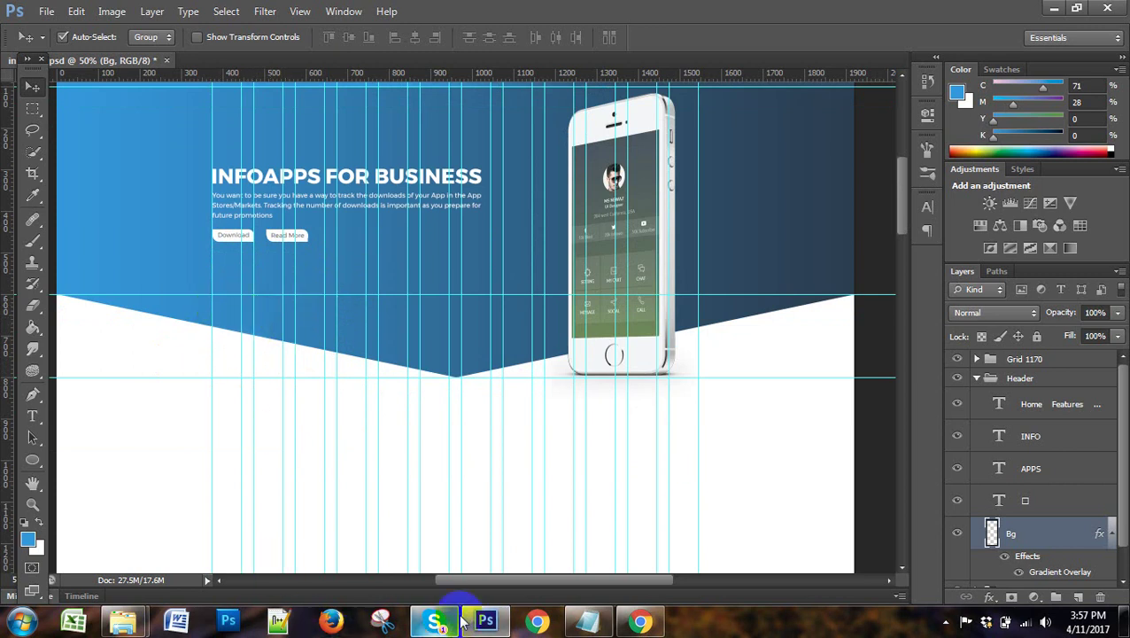
Close the Combo Search and liveadexchanger ad tabs and view the Apnew statistics circles.
{"action": "left_click", "coordinate": [618, 623]}
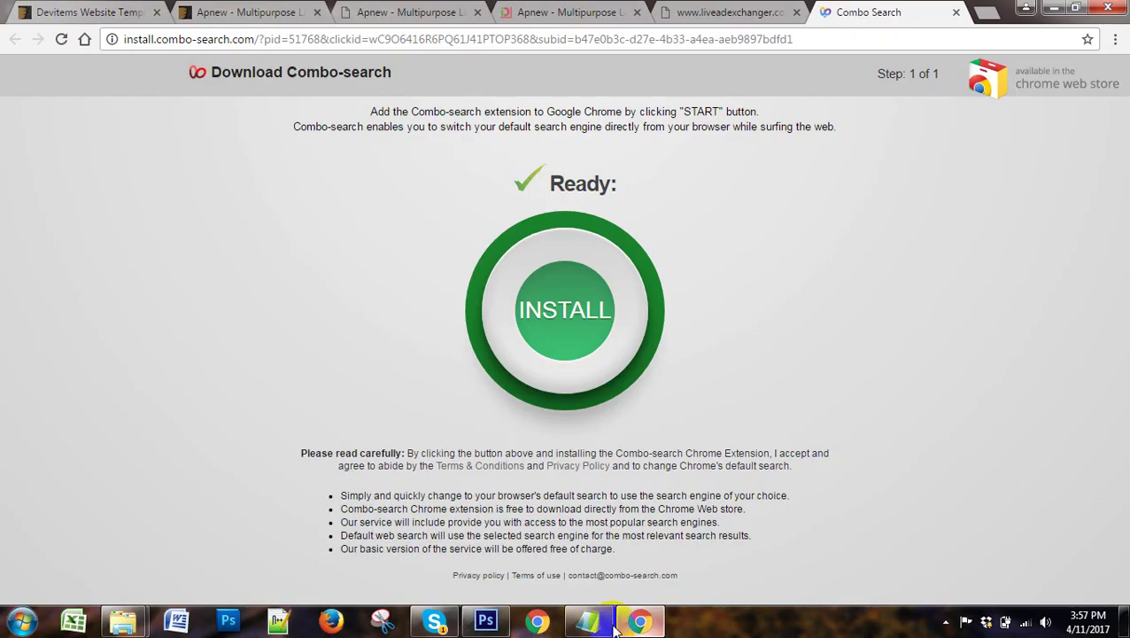
{"action": "left_click", "coordinate": [956, 11]}
{"action": "left_click", "coordinate": [798, 13]}
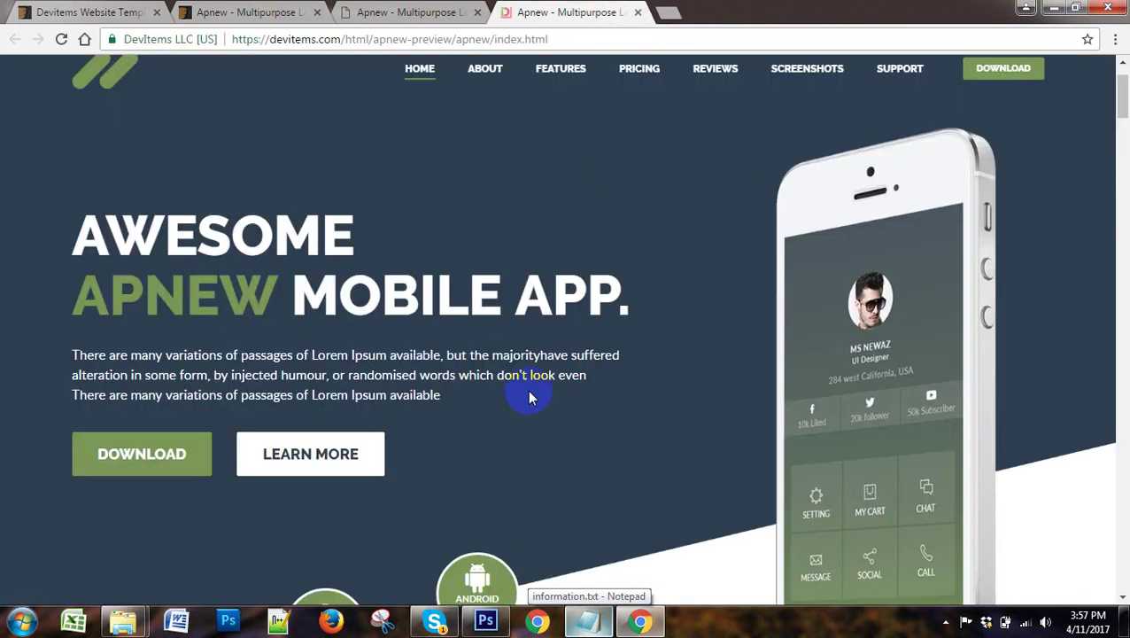
{"action": "scroll", "coordinate": [531, 398], "scroll_direction": "down", "scroll_amount": 4}
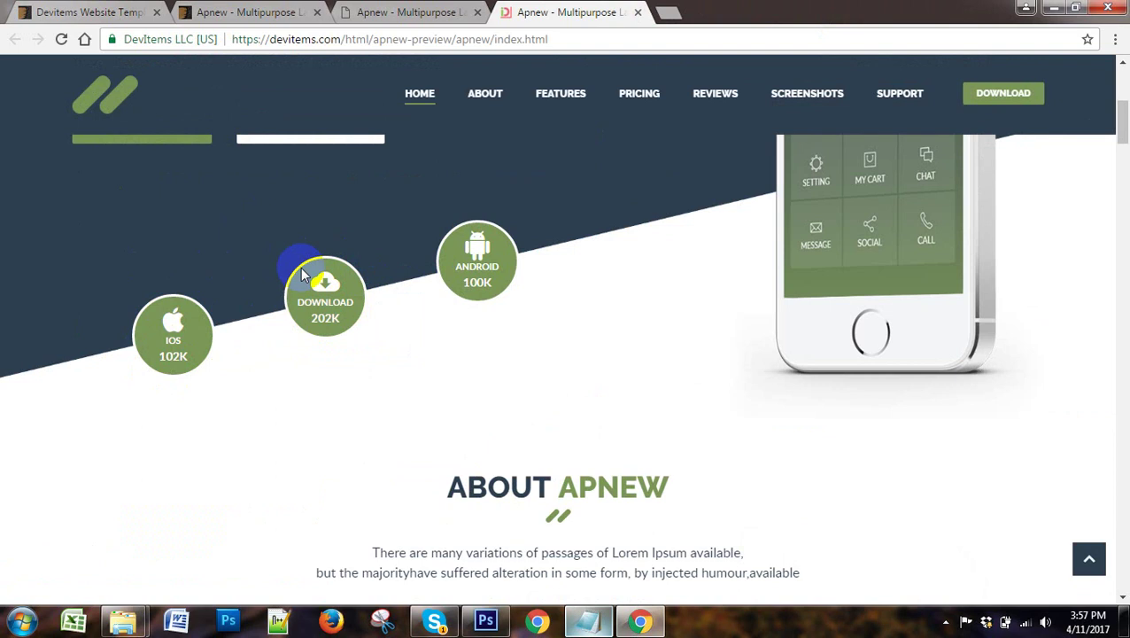
{"action": "left_click", "coordinate": [297, 301]}
{"action": "left_click", "coordinate": [485, 282]}
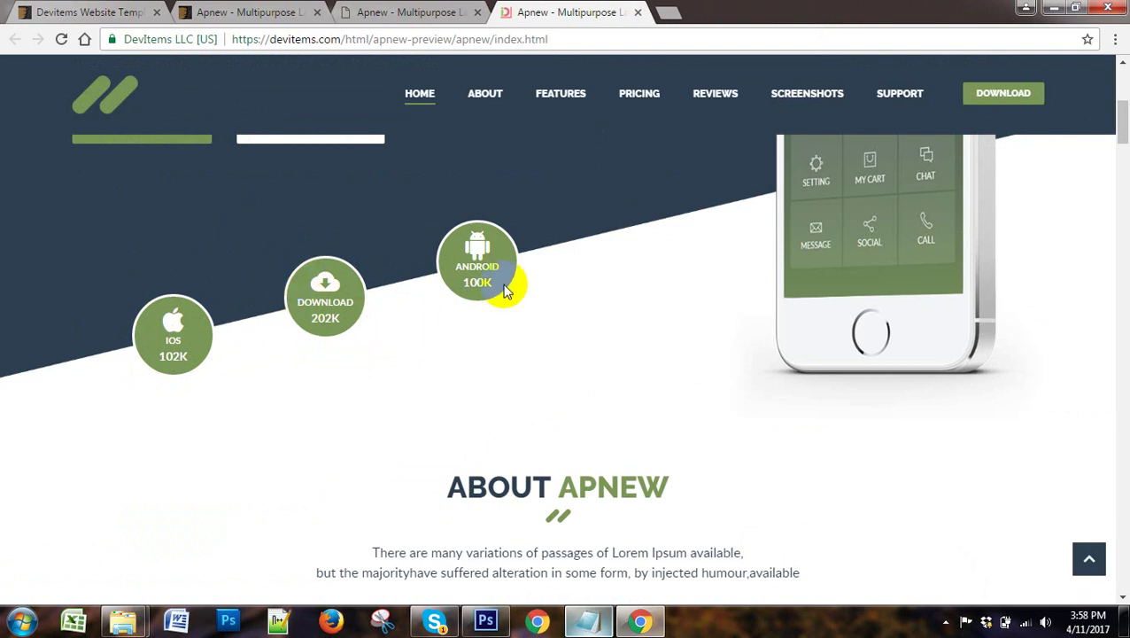
{"action": "left_click", "coordinate": [120, 346]}
Return to Photoshop and zoom the infoapps.psd mockup in to 100%.
{"action": "left_click", "coordinate": [486, 620]}
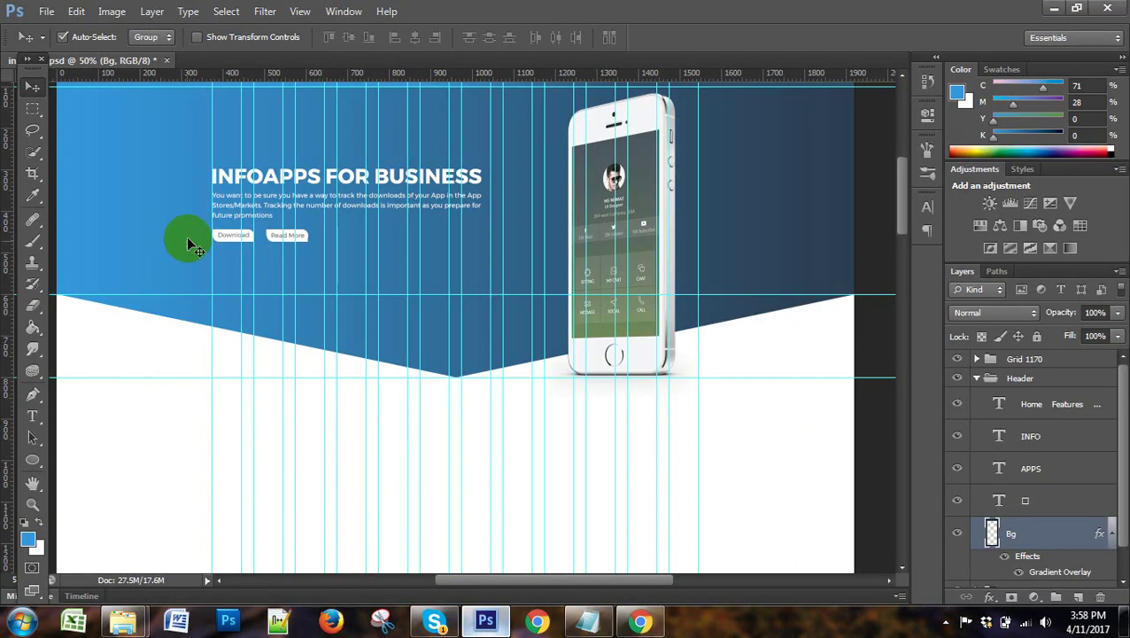
{"action": "key", "text": "ctrl+plus"}
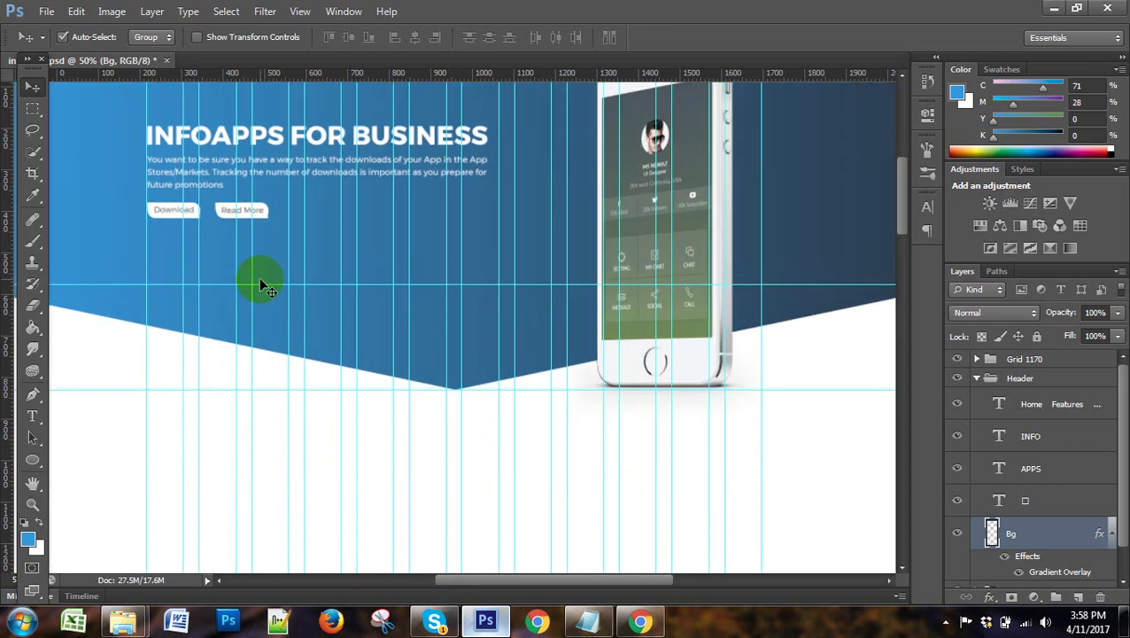
{"action": "key", "text": "ctrl+plus"}
{"action": "left_click", "coordinate": [523, 578]}
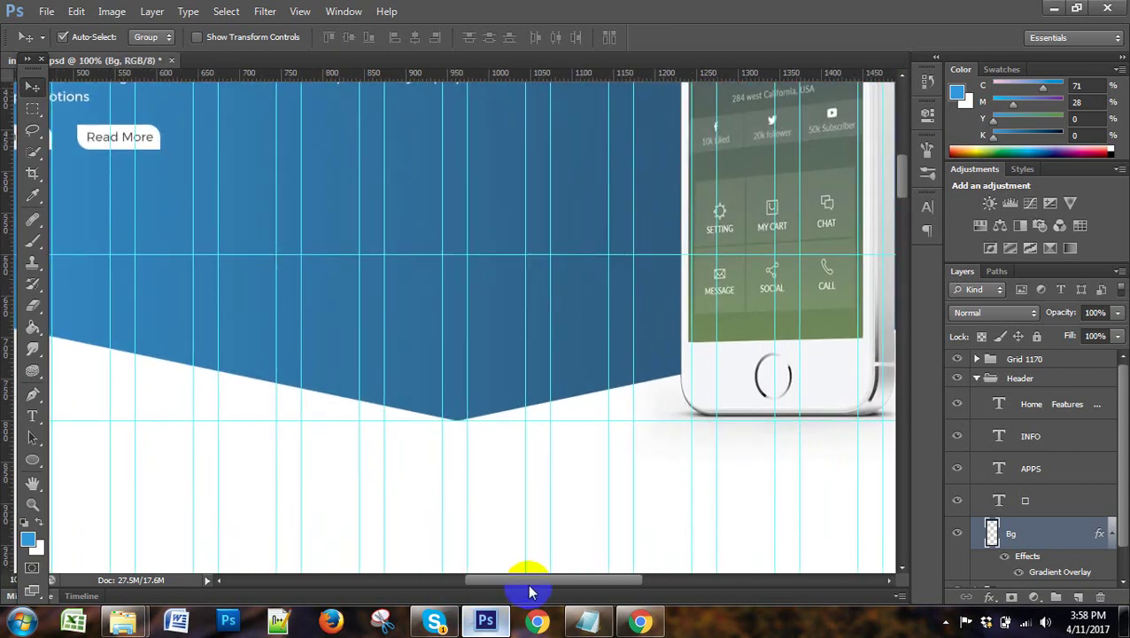
{"action": "left_click_drag", "start_coordinate": [530, 591], "coordinate": [487, 592]}
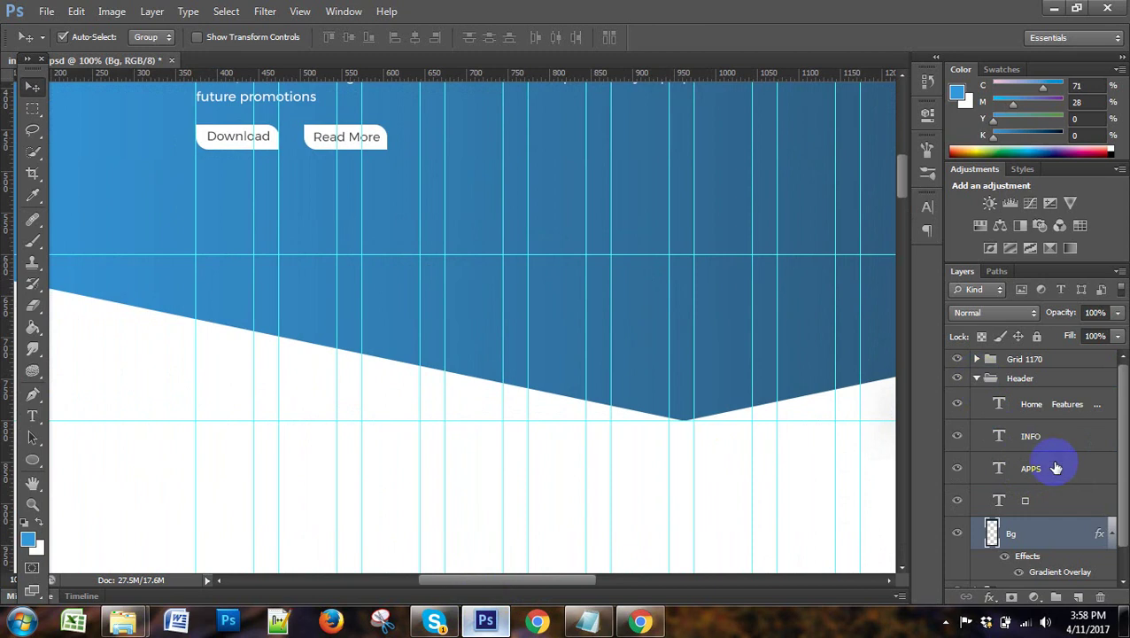
{"action": "scroll", "coordinate": [1055, 456], "scroll_direction": "down", "scroll_amount": 1}
{"action": "scroll", "coordinate": [1006, 456], "scroll_direction": "up", "scroll_amount": 1}
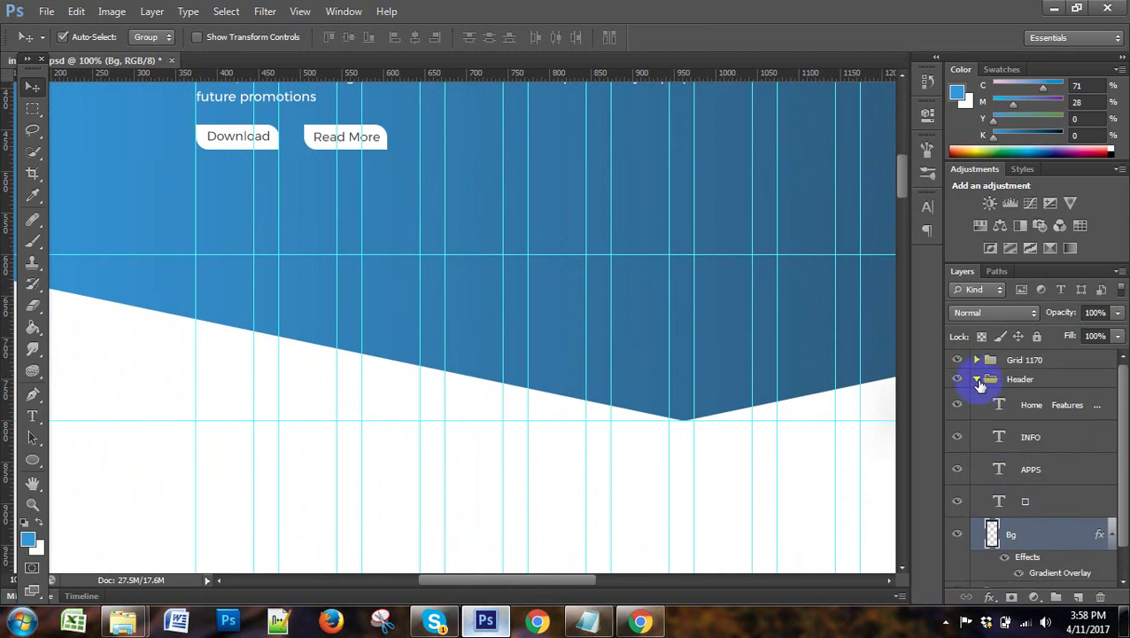
Collapse the Header group, expand Slider, and scroll through its layers.
{"action": "left_click", "coordinate": [979, 378]}
{"action": "left_click", "coordinate": [978, 398]}
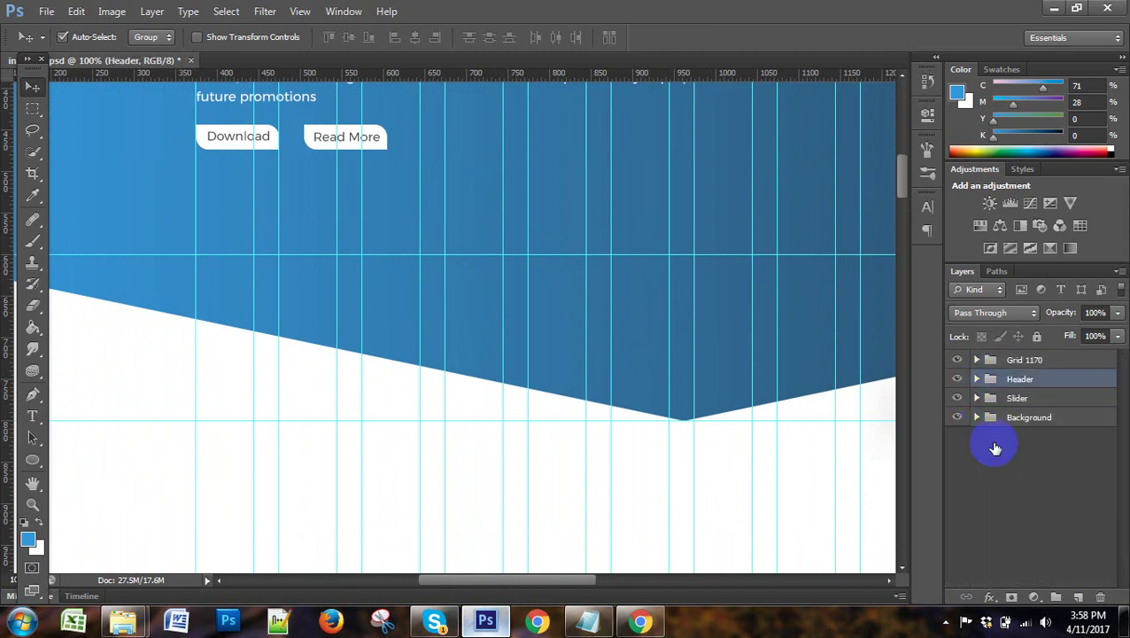
{"action": "scroll", "coordinate": [1037, 481], "scroll_direction": "down", "scroll_amount": 1}
{"action": "scroll", "coordinate": [1041, 487], "scroll_direction": "down", "scroll_amount": 3}
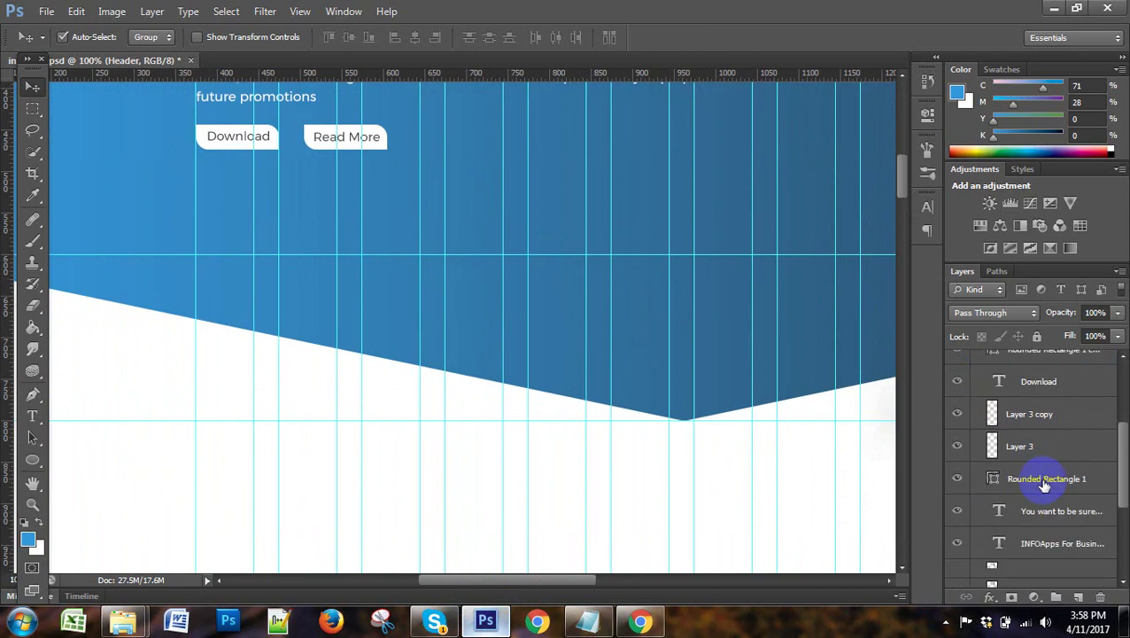
{"action": "scroll", "coordinate": [1042, 492], "scroll_direction": "down", "scroll_amount": 5}
{"action": "scroll", "coordinate": [1043, 498], "scroll_direction": "down", "scroll_amount": 1}
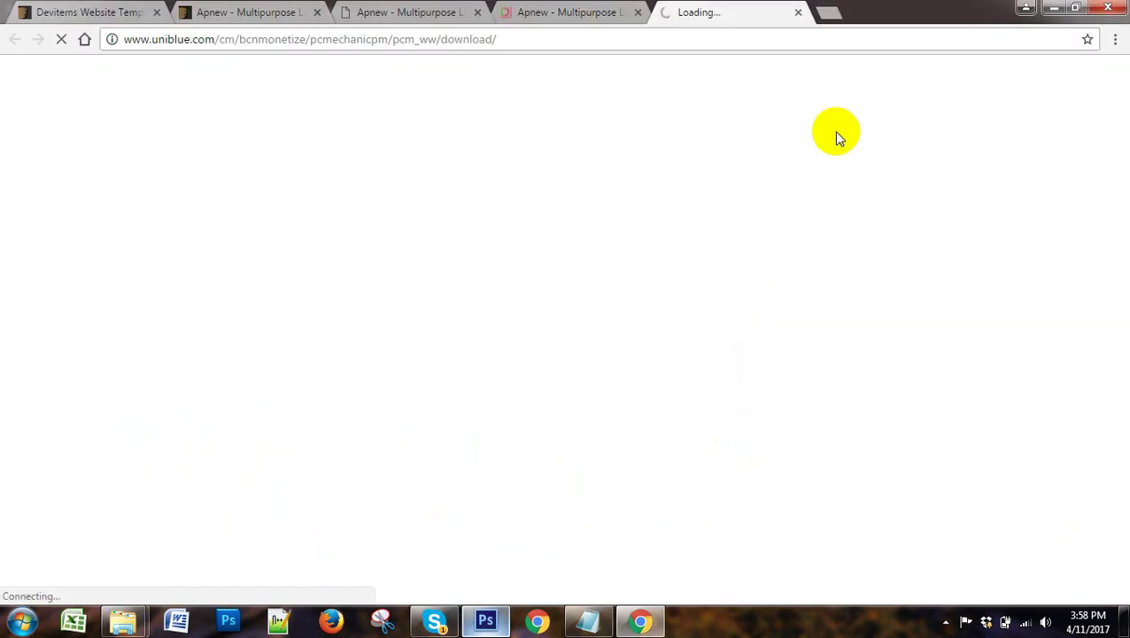
Close the loading Uniblue ad tab in Chrome and return to Photoshop.
{"action": "left_click", "coordinate": [796, 12]}
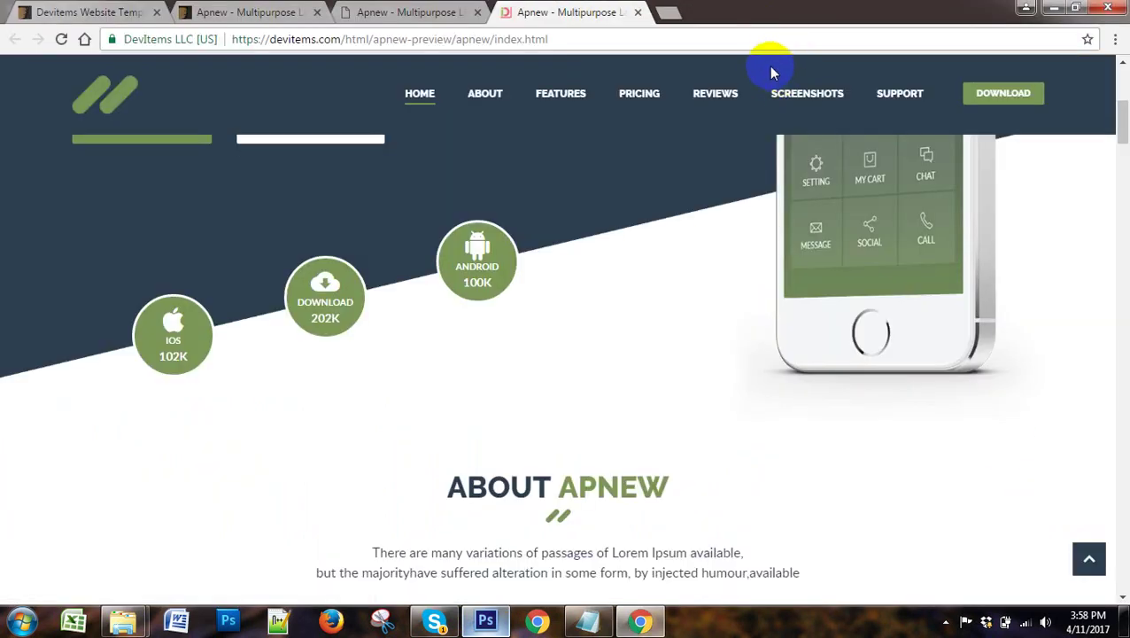
{"action": "left_click", "coordinate": [489, 623]}
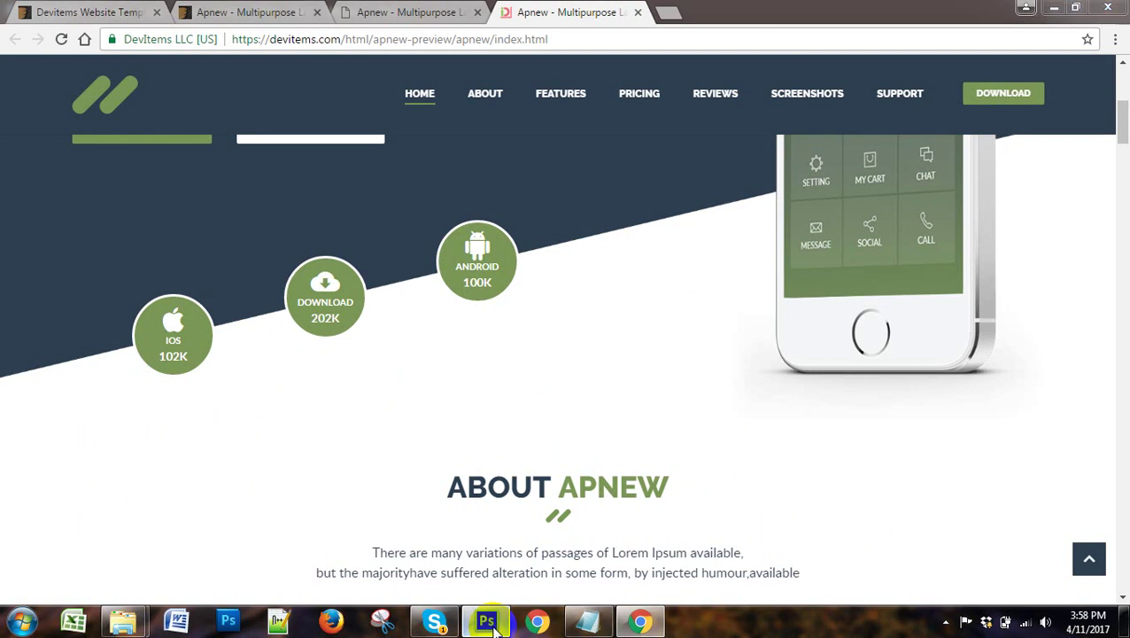
{"action": "scroll", "coordinate": [1064, 513], "scroll_direction": "up", "scroll_amount": 2}
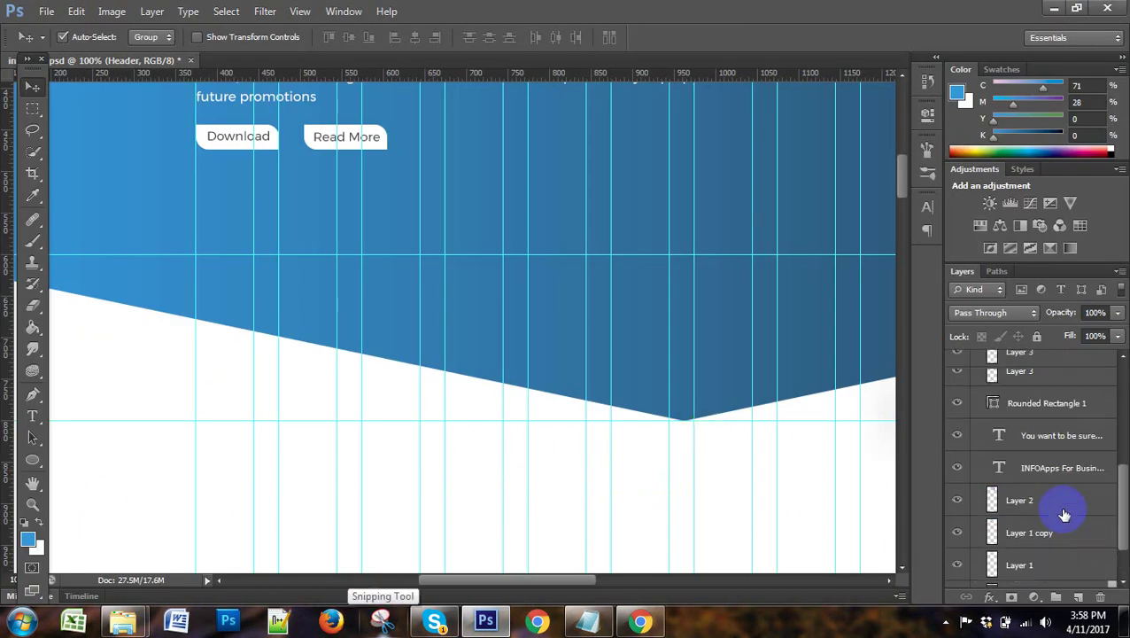
{"action": "scroll", "coordinate": [1064, 514], "scroll_direction": "up", "scroll_amount": 3}
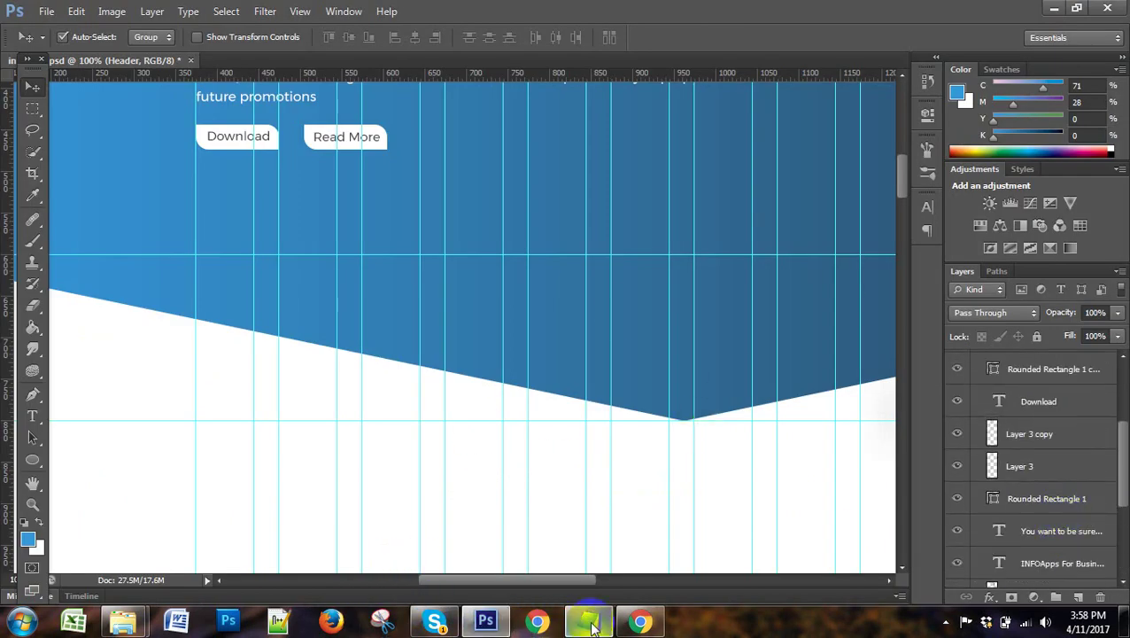
Glance at the Apnew demo page, then bring infoapps.psd back to the front.
{"action": "left_click", "coordinate": [641, 623]}
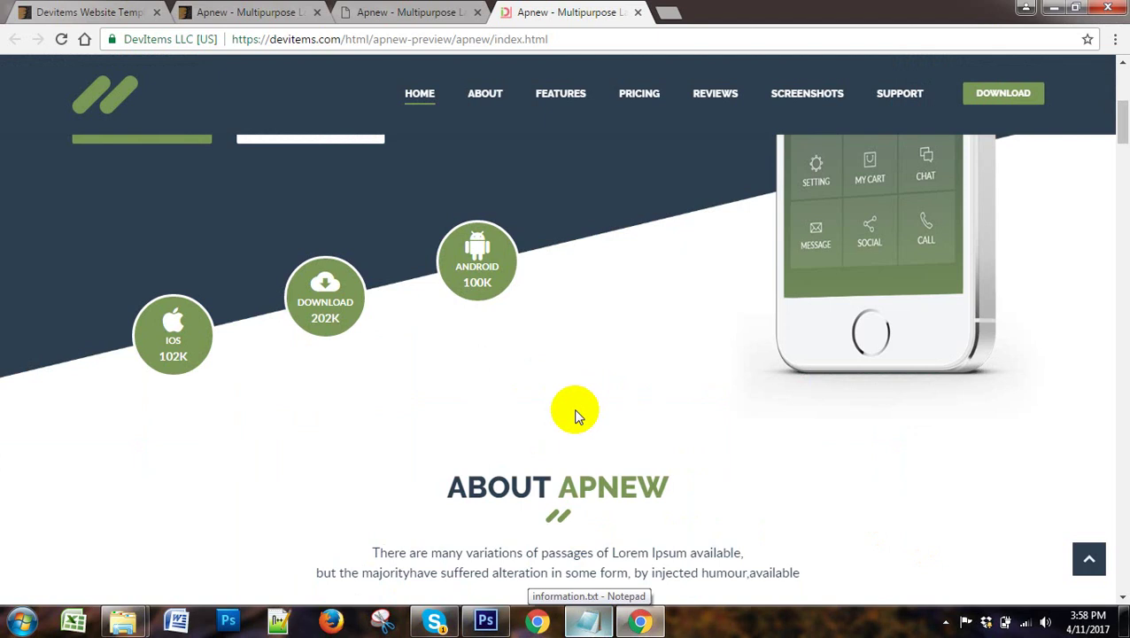
{"action": "left_click_drag", "start_coordinate": [310, 245], "coordinate": [332, 256]}
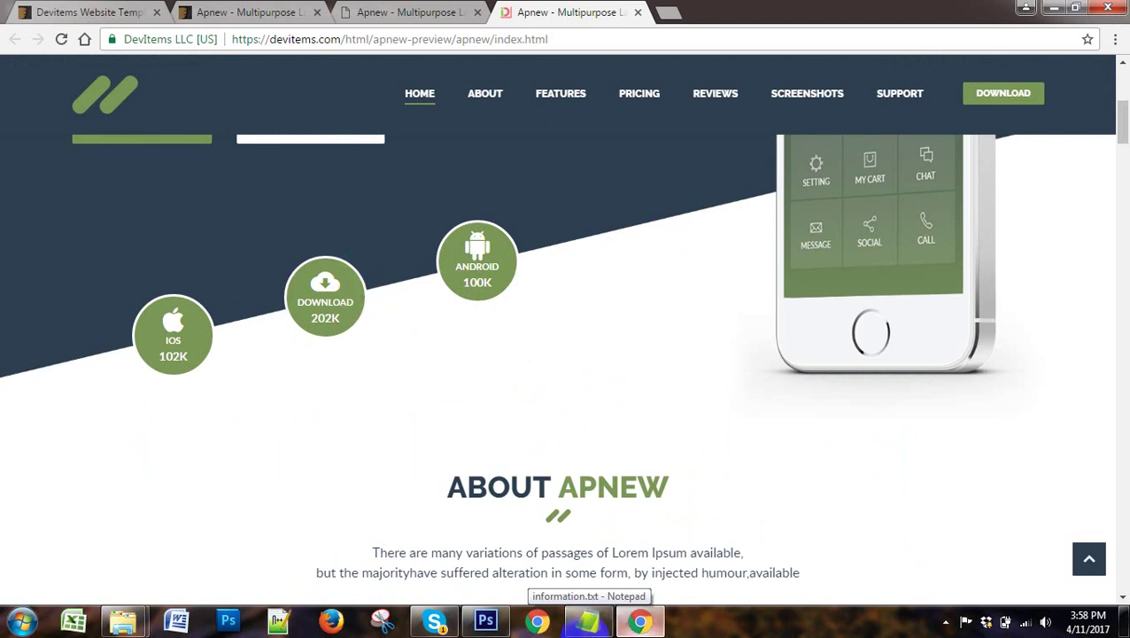
{"action": "key", "text": "alt+Tab"}
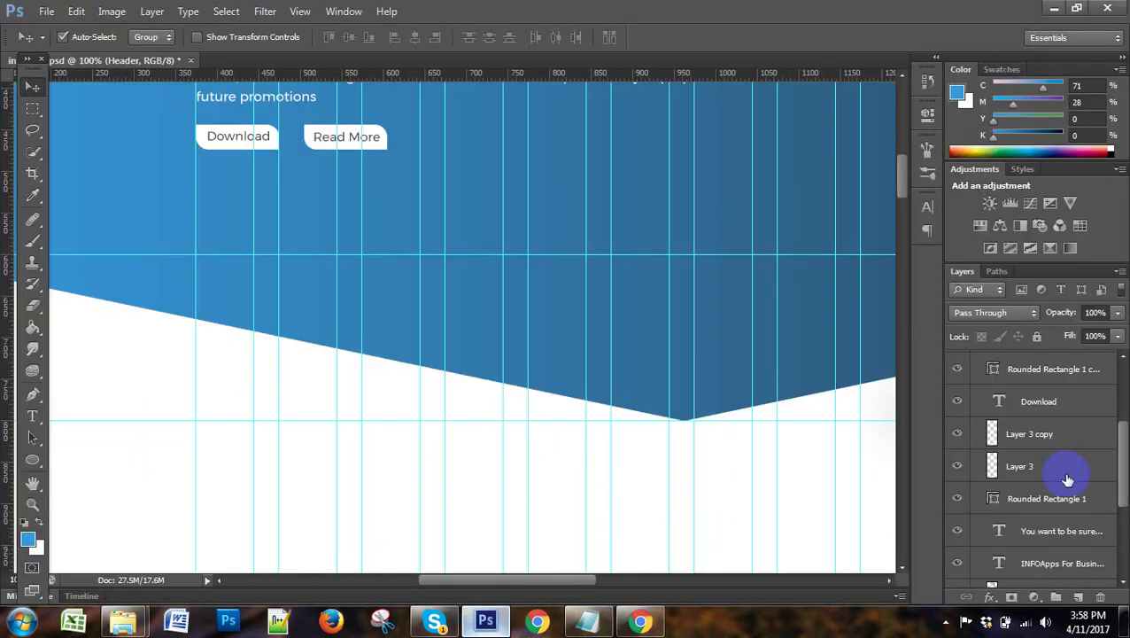
{"action": "left_click", "coordinate": [640, 621]}
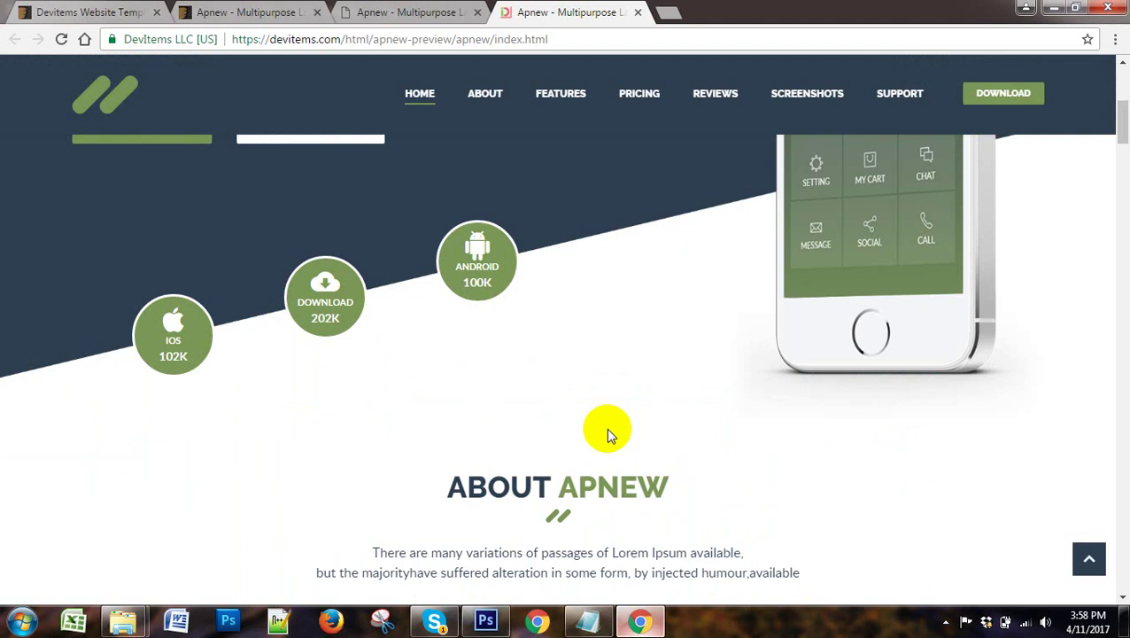
{"action": "left_click", "coordinate": [485, 620]}
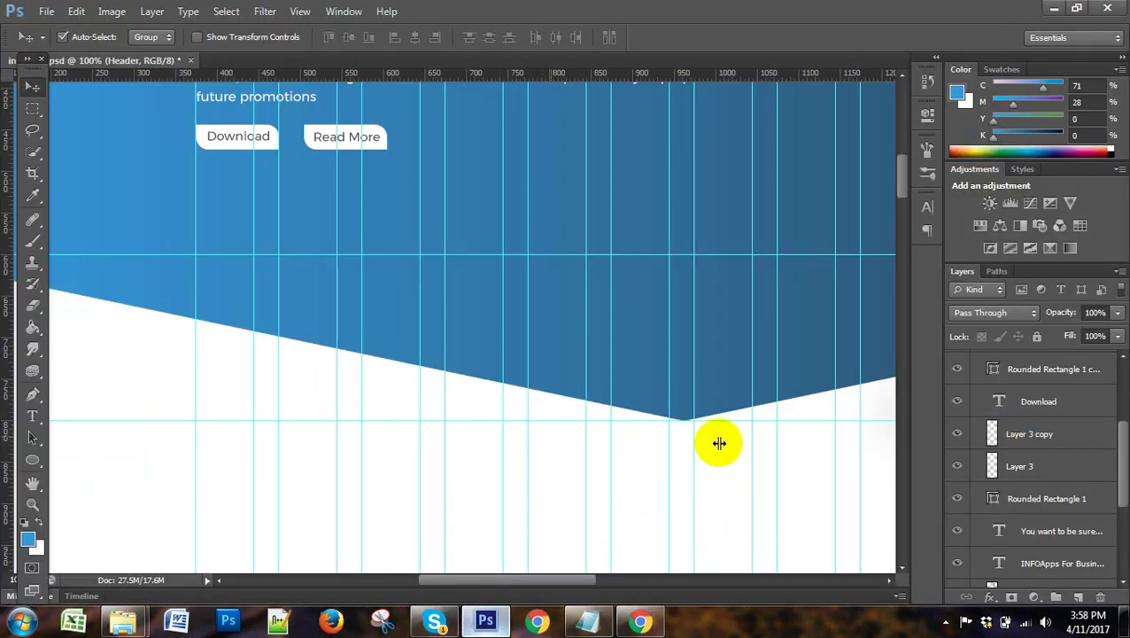
Expand the Header group and select its Home Features text layer.
{"action": "scroll", "coordinate": [1054, 510], "scroll_direction": "down", "scroll_amount": 2}
{"action": "scroll", "coordinate": [1058, 505], "scroll_direction": "down", "scroll_amount": 1}
{"action": "scroll", "coordinate": [1057, 505], "scroll_direction": "down", "scroll_amount": 1}
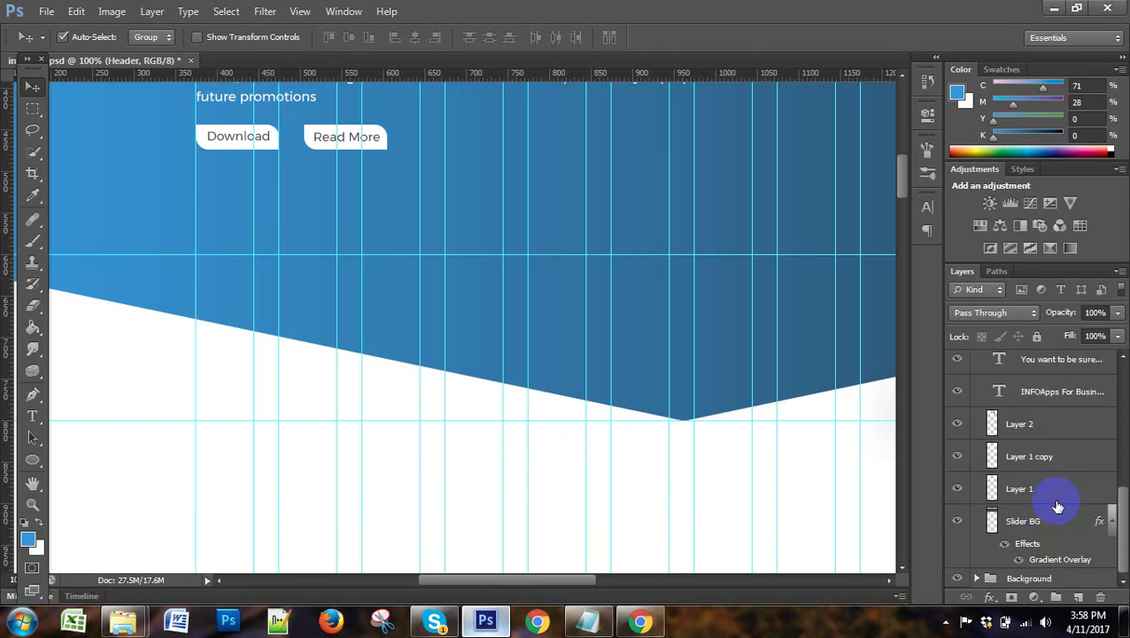
{"action": "scroll", "coordinate": [1028, 500], "scroll_direction": "up", "scroll_amount": 5}
{"action": "scroll", "coordinate": [1021, 494], "scroll_direction": "up", "scroll_amount": 5}
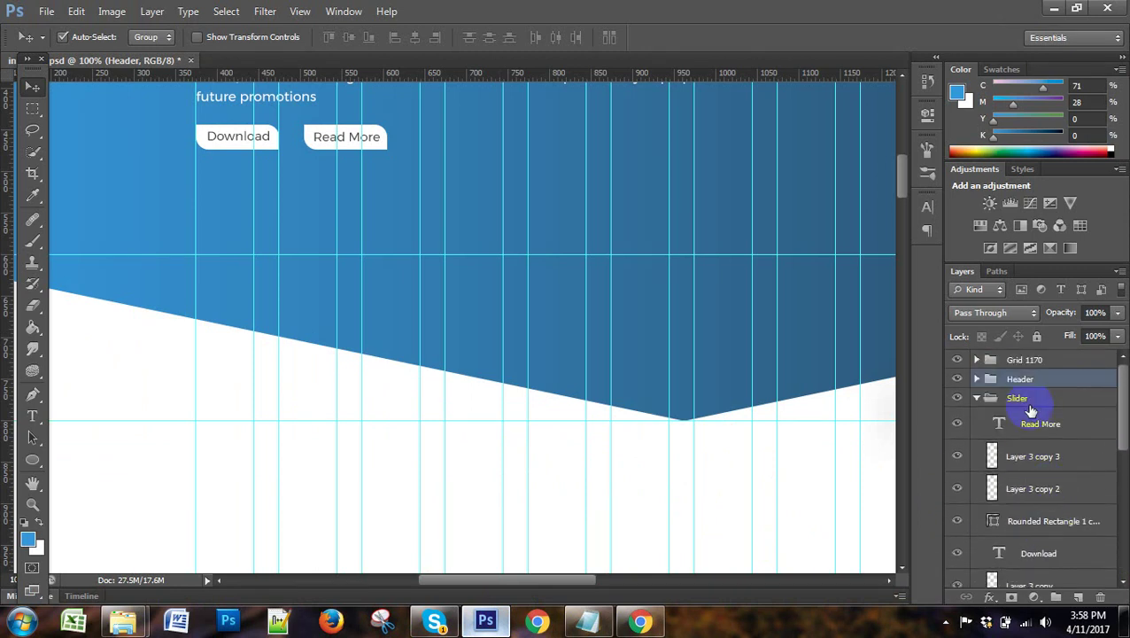
{"action": "left_click", "coordinate": [977, 379]}
{"action": "left_click", "coordinate": [1019, 408]}
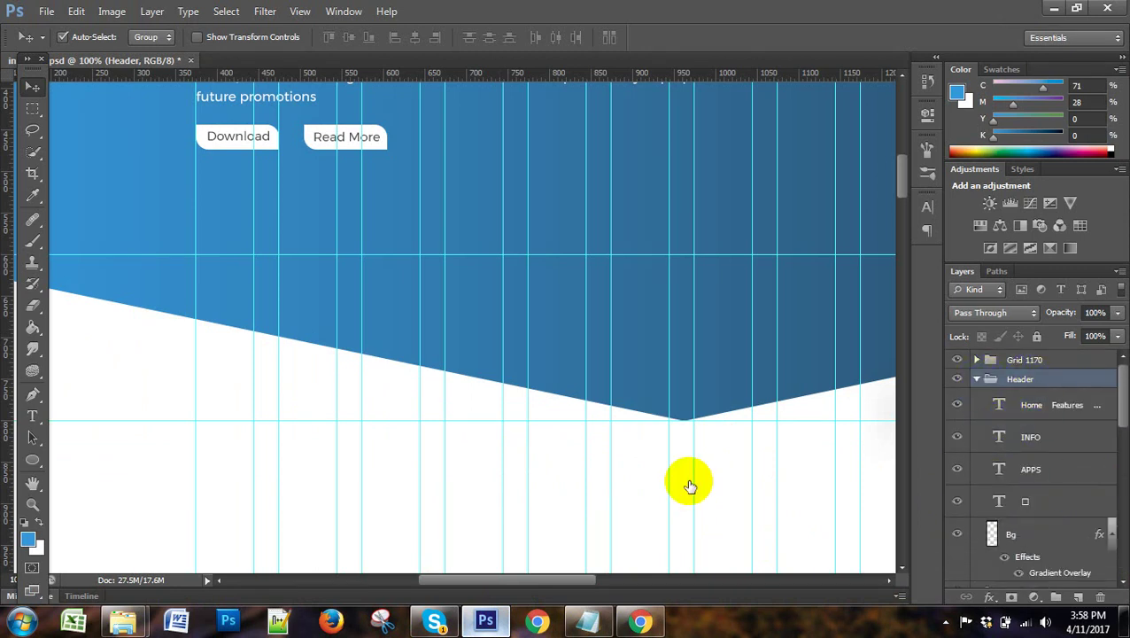
{"action": "left_click", "coordinate": [948, 406]}
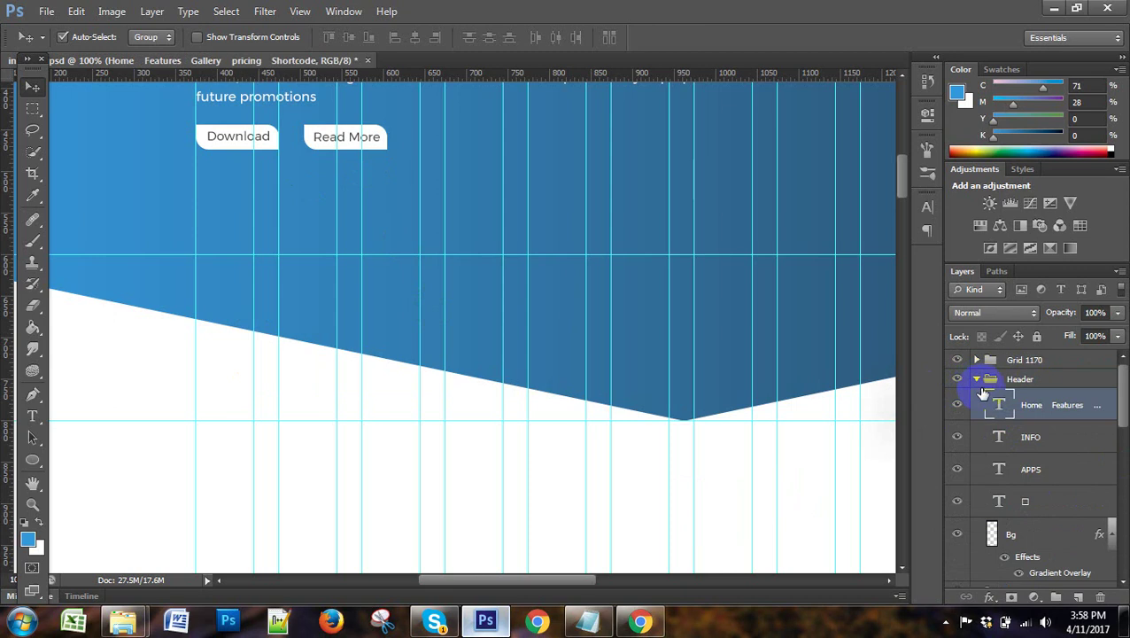
Collapse Header again and make Read More in the Slider group the working layer.
{"action": "left_click", "coordinate": [977, 379]}
{"action": "scroll", "coordinate": [1010, 474], "scroll_direction": "down", "scroll_amount": 3}
{"action": "scroll", "coordinate": [1010, 474], "scroll_direction": "up", "scroll_amount": 3}
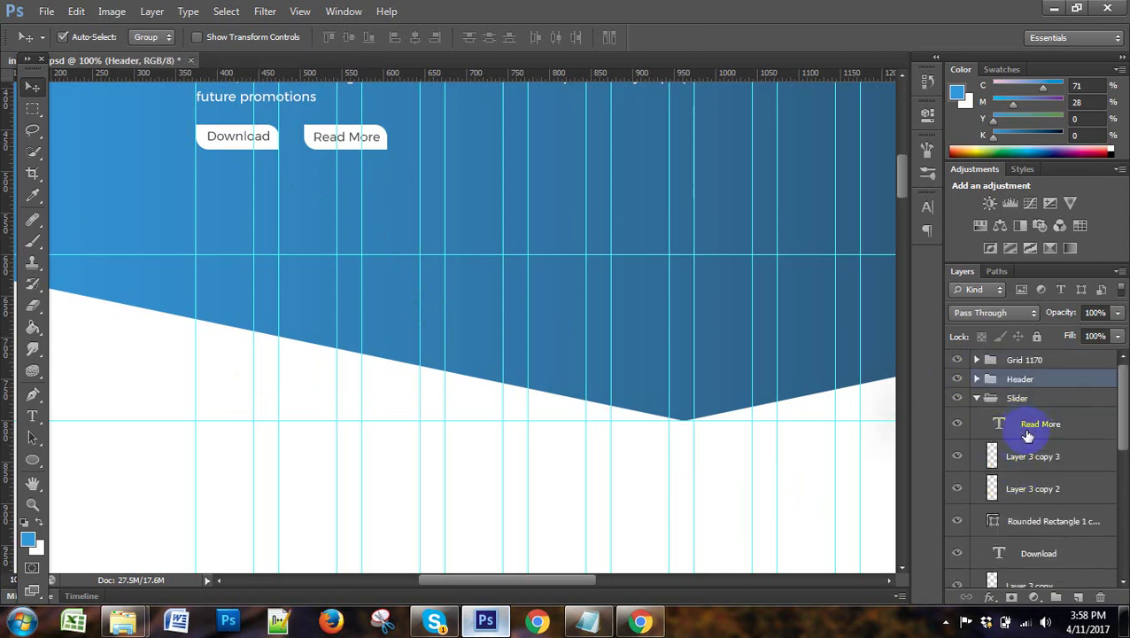
{"action": "left_click", "coordinate": [1028, 434]}
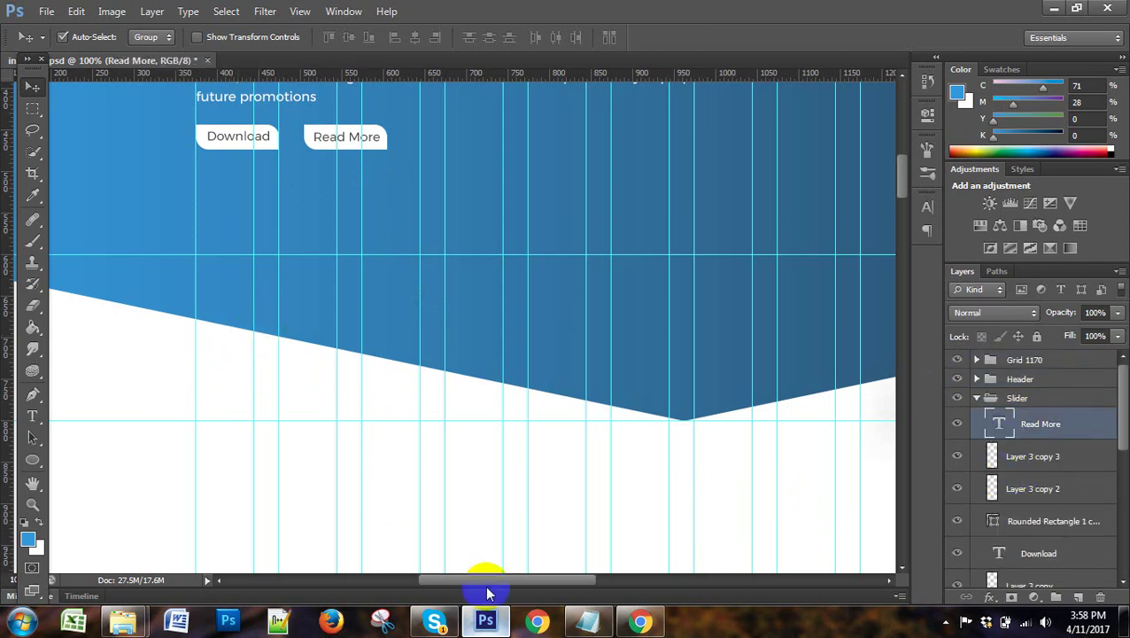
Check the Apnew demo page for reference and return to the Photoshop mockup.
{"action": "left_click_drag", "start_coordinate": [484, 587], "coordinate": [449, 588]}
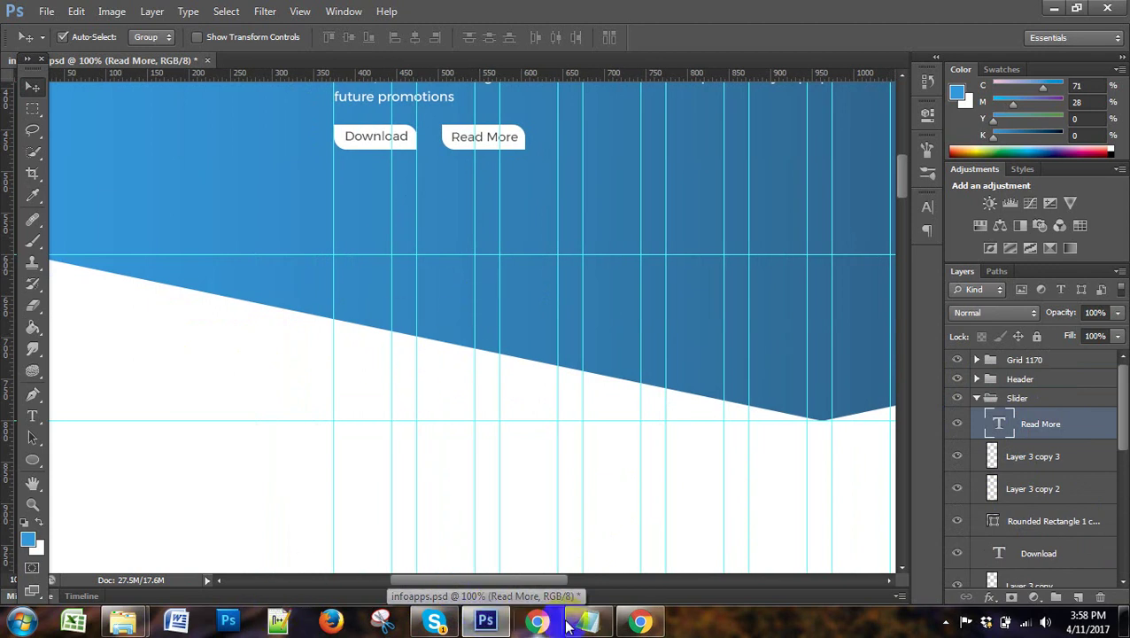
{"action": "left_click", "coordinate": [642, 622]}
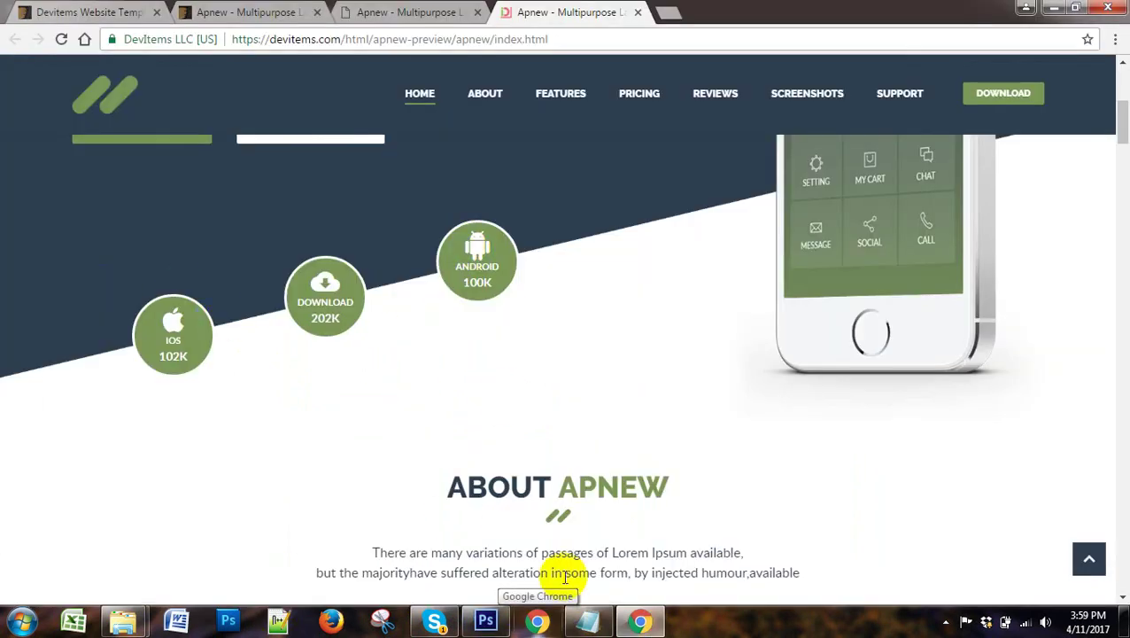
{"action": "left_click", "coordinate": [484, 623]}
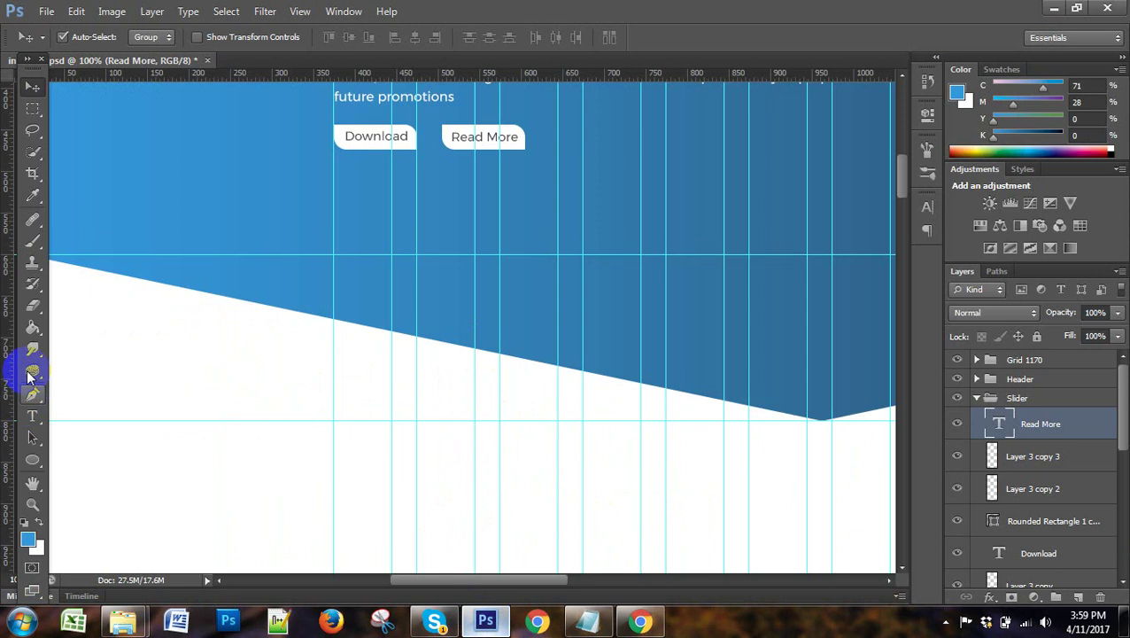
Set the Rectangular Marquee to a Fixed Size of 100 × 100 px and add empty Layer 4 above Read More.
{"action": "left_click", "coordinate": [33, 110]}
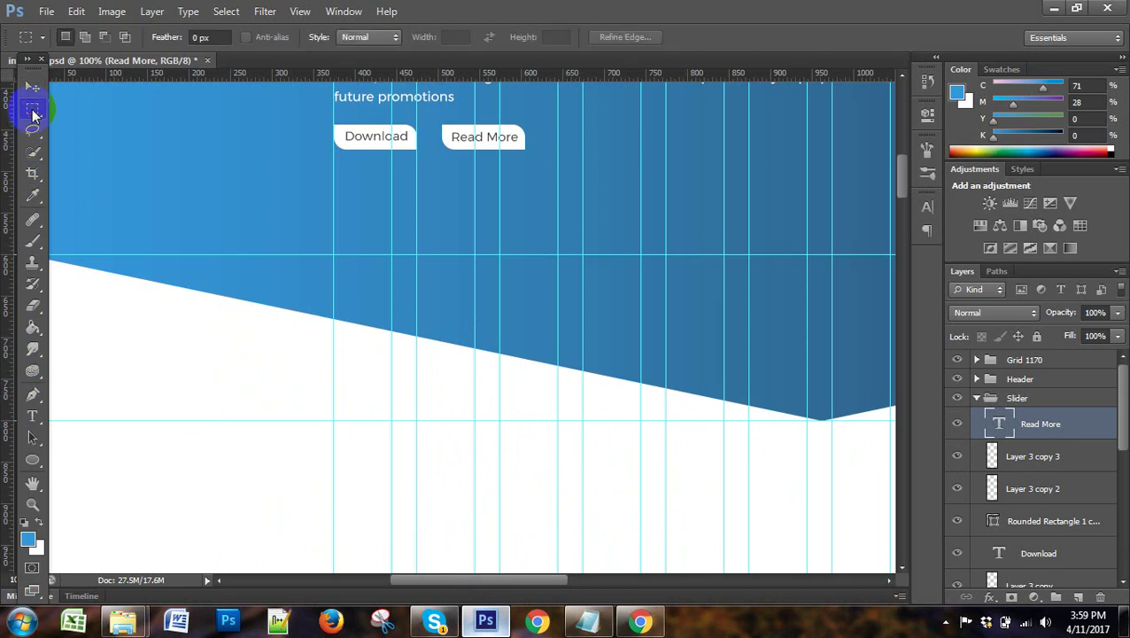
{"action": "left_click", "coordinate": [32, 110]}
{"action": "left_click", "coordinate": [83, 112]}
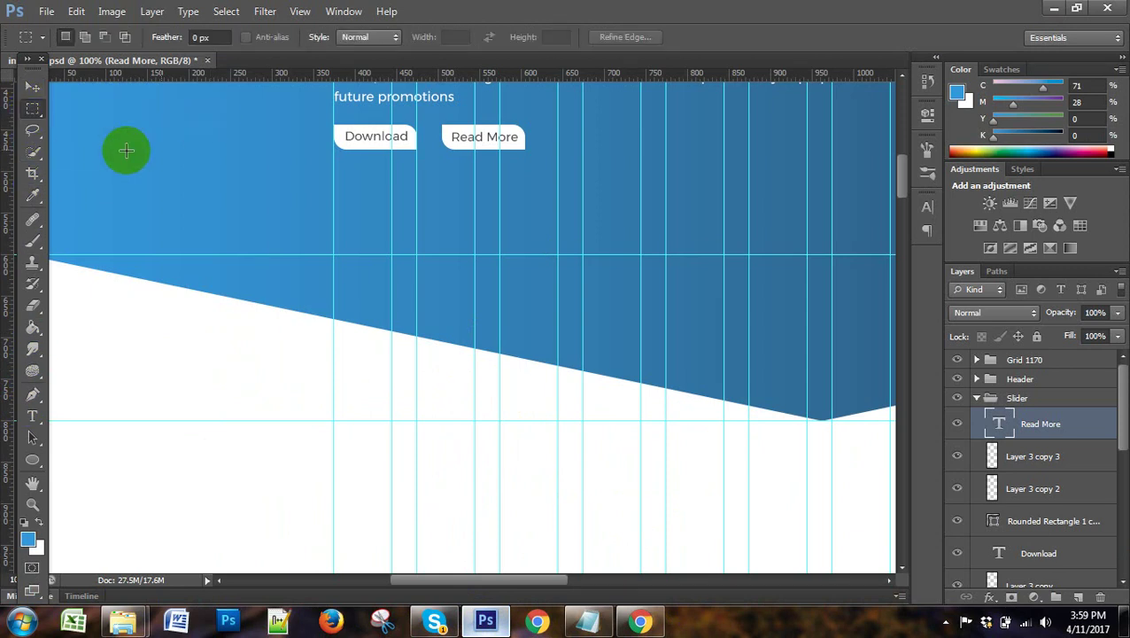
{"action": "left_click", "coordinate": [381, 40]}
{"action": "left_click", "coordinate": [375, 80]}
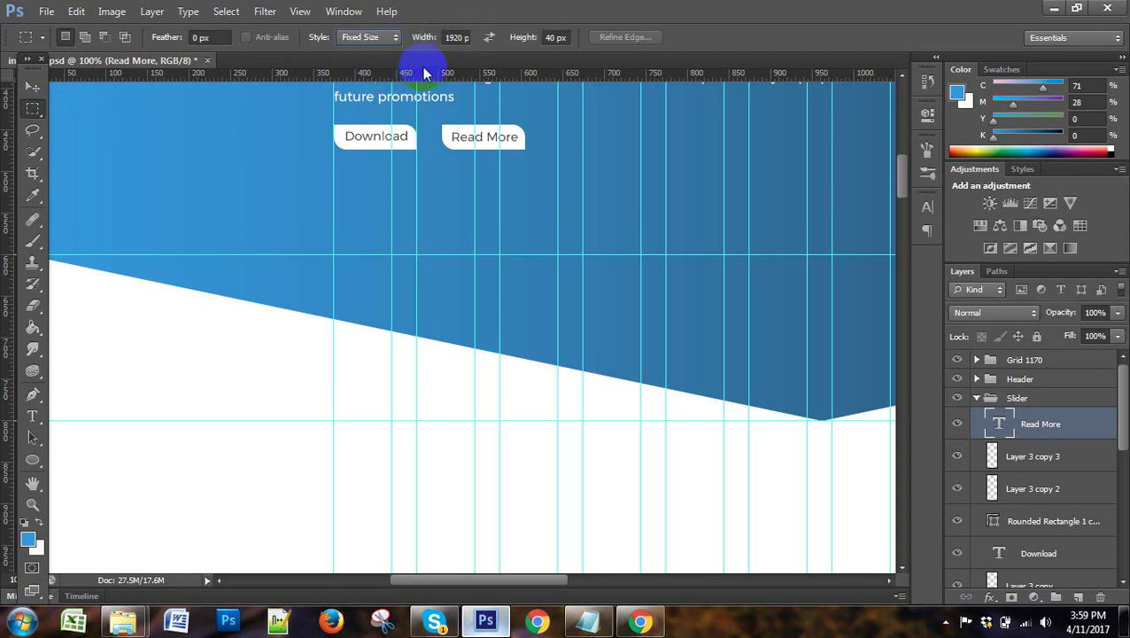
{"action": "left_click", "coordinate": [457, 38]}
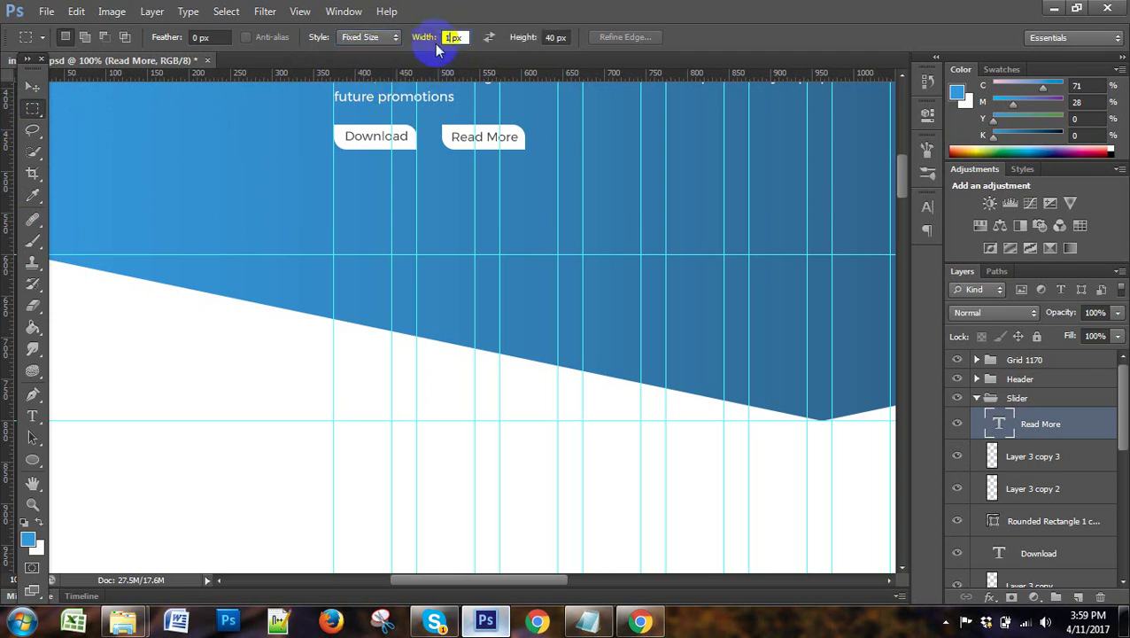
{"action": "type", "text": "00"}
{"action": "left_click", "coordinate": [549, 37]}
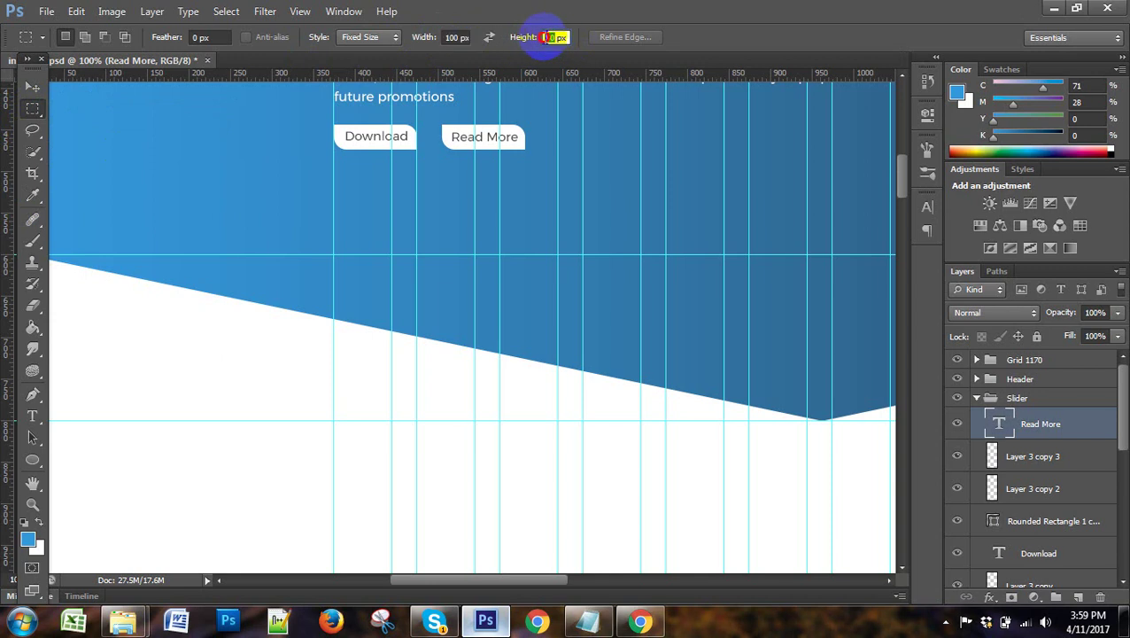
{"action": "type", "text": "0"}
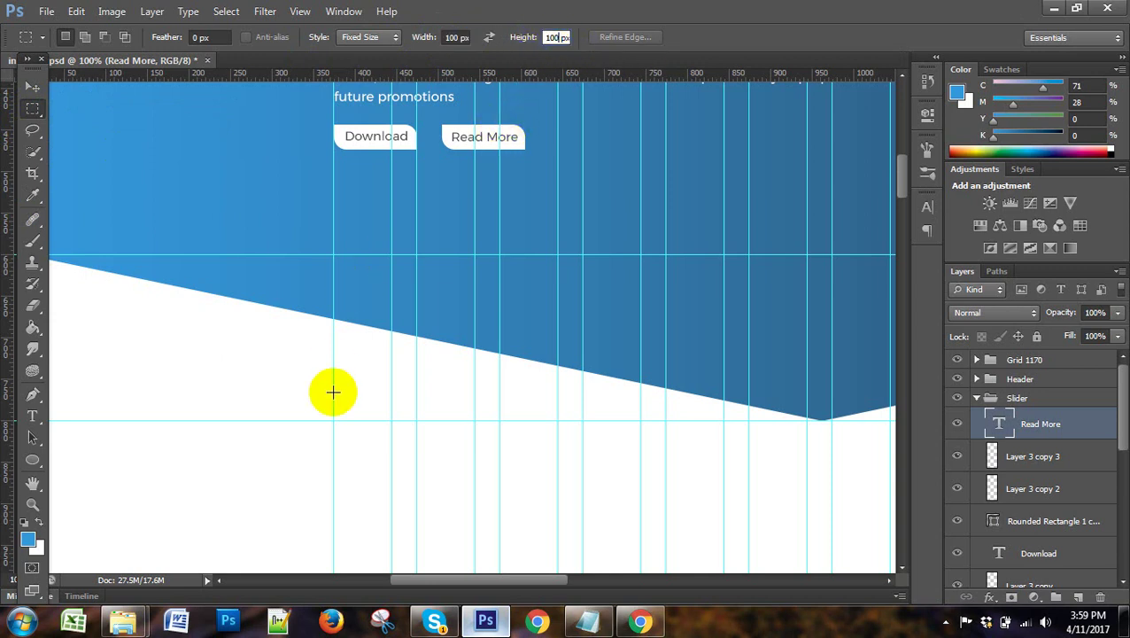
{"action": "left_click", "coordinate": [1079, 596]}
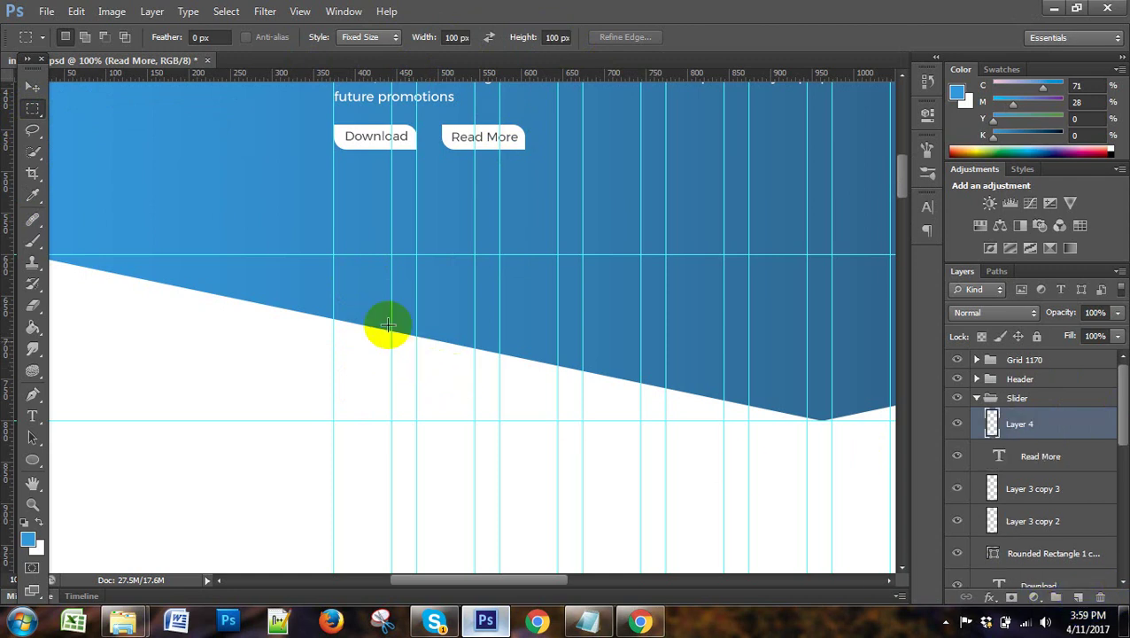
Fill a 100 px square on the slanted edge with the header's dark blue, then place another square selection further left.
{"action": "left_click", "coordinate": [355, 315]}
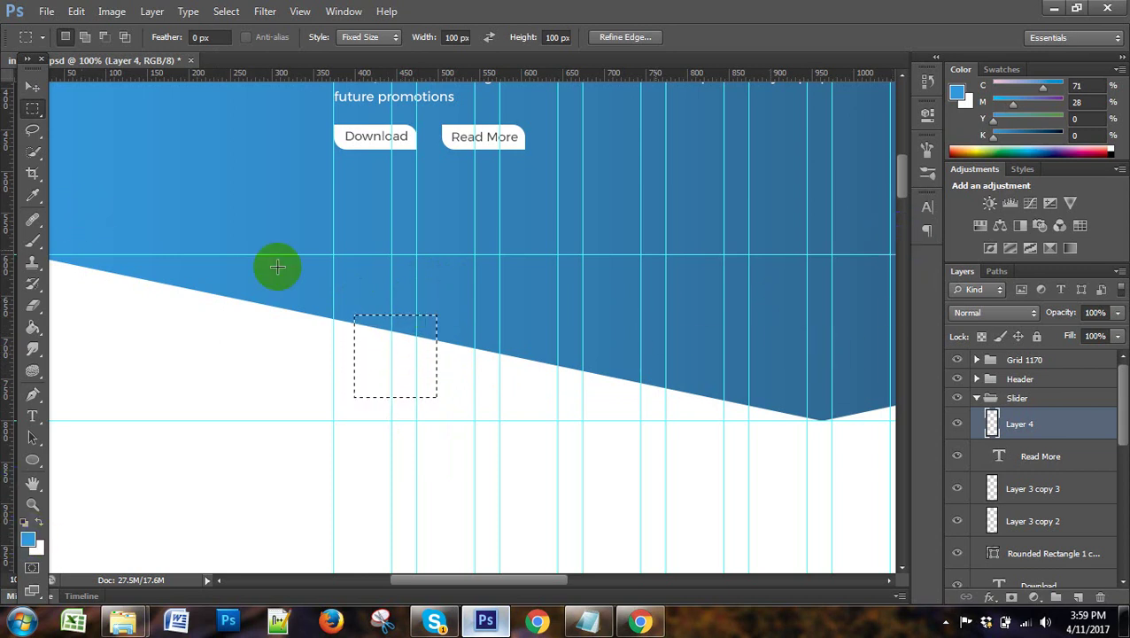
{"action": "left_click", "coordinate": [32, 195]}
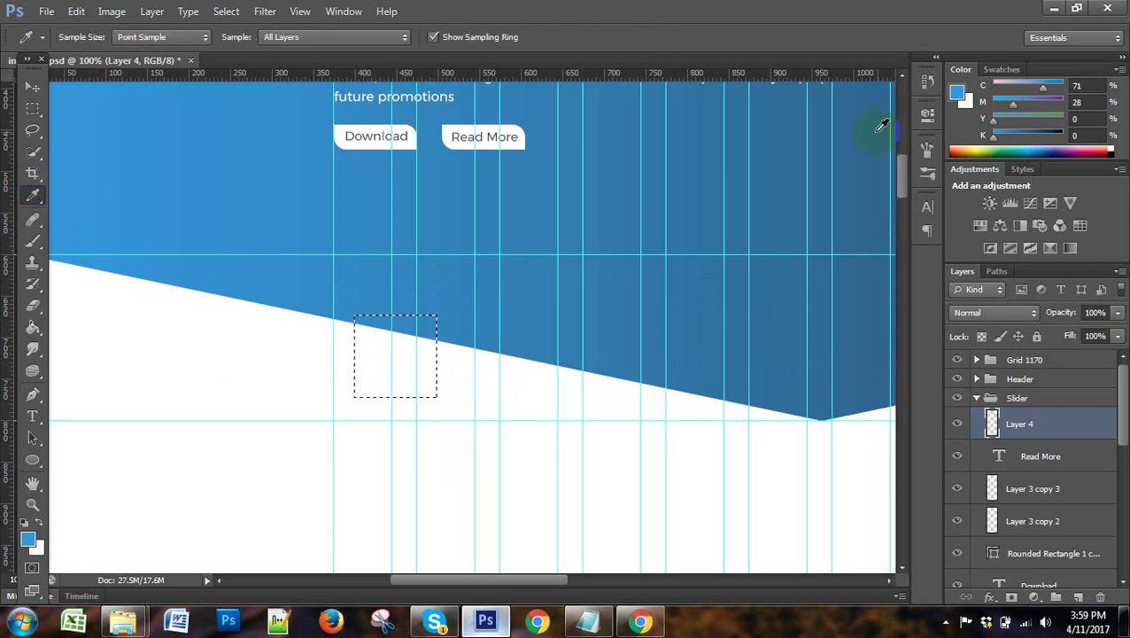
{"action": "left_click", "coordinate": [882, 125]}
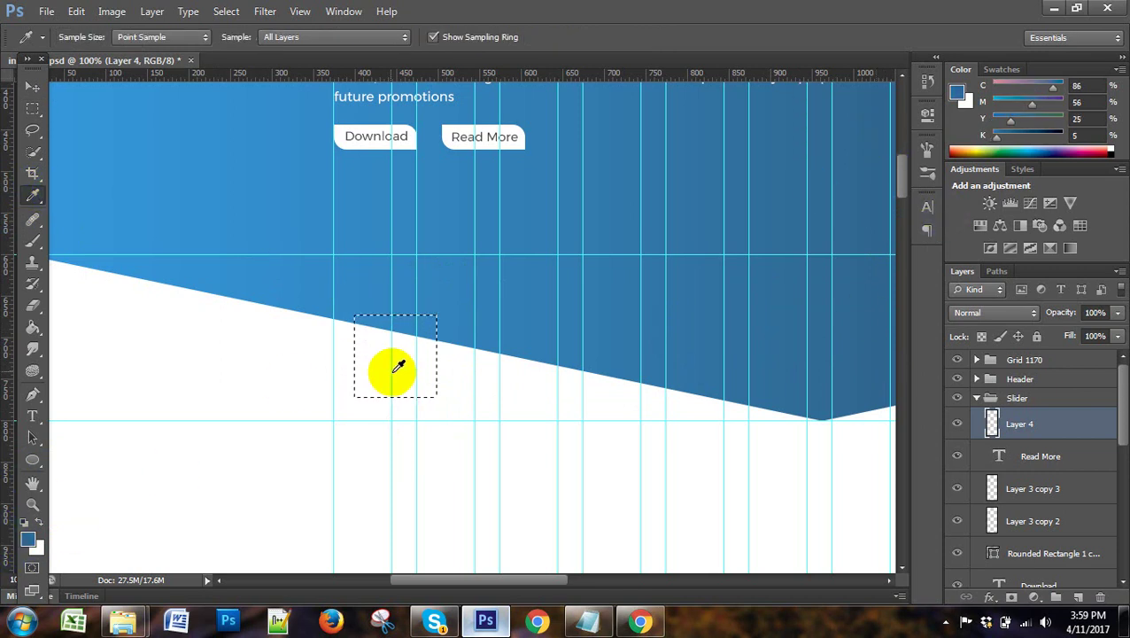
{"action": "left_click", "coordinate": [40, 332]}
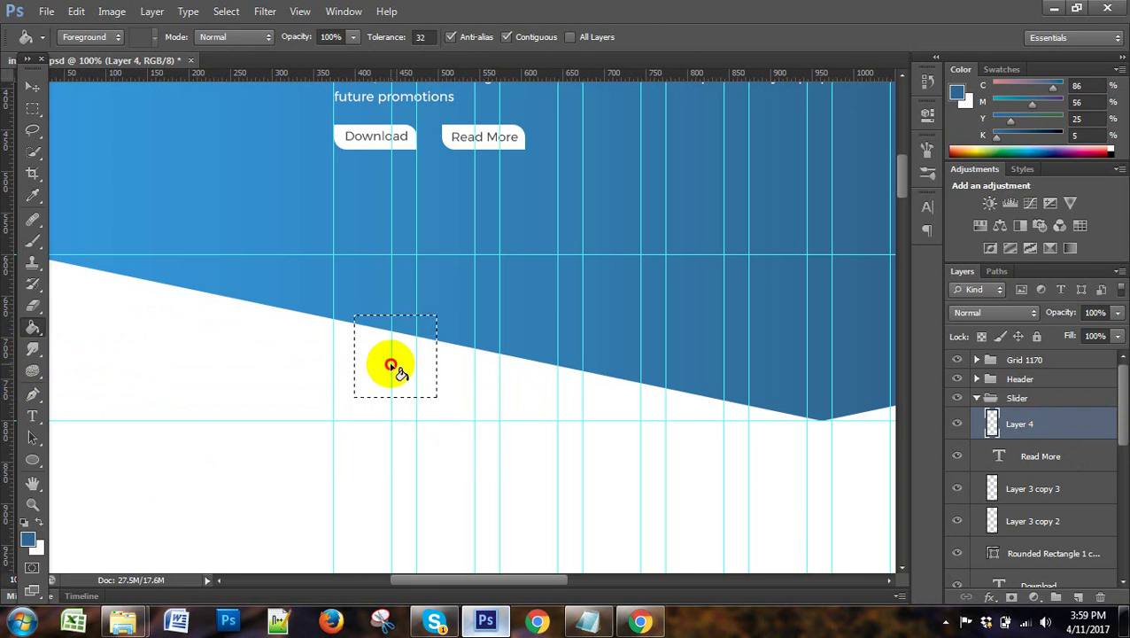
{"action": "left_click", "coordinate": [424, 418]}
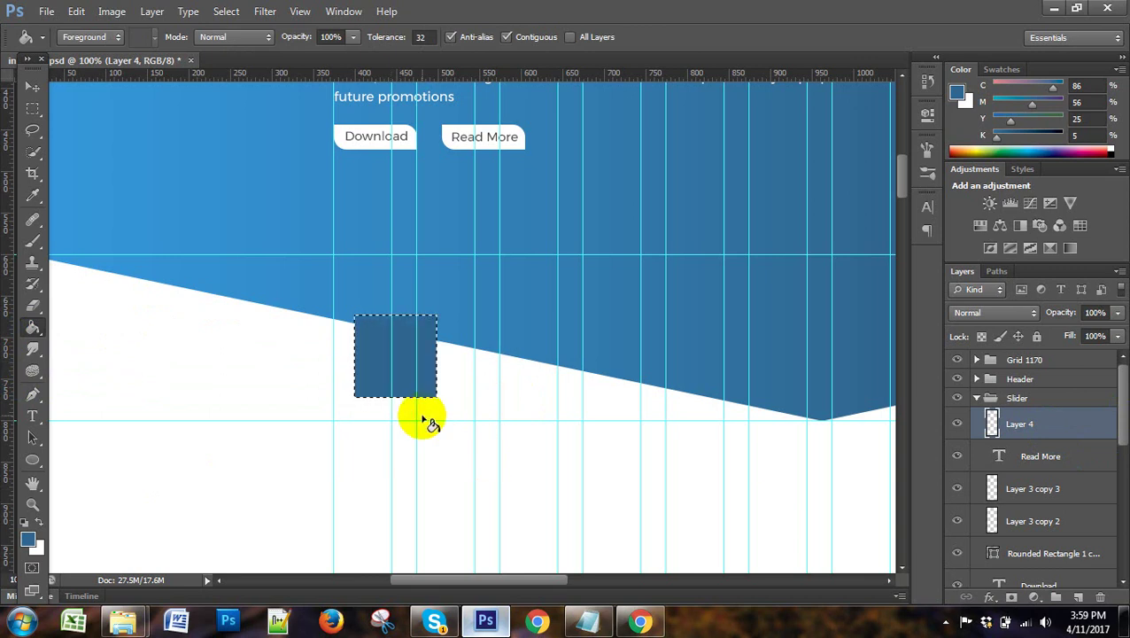
{"action": "left_click", "coordinate": [33, 109]}
{"action": "left_click", "coordinate": [160, 312]}
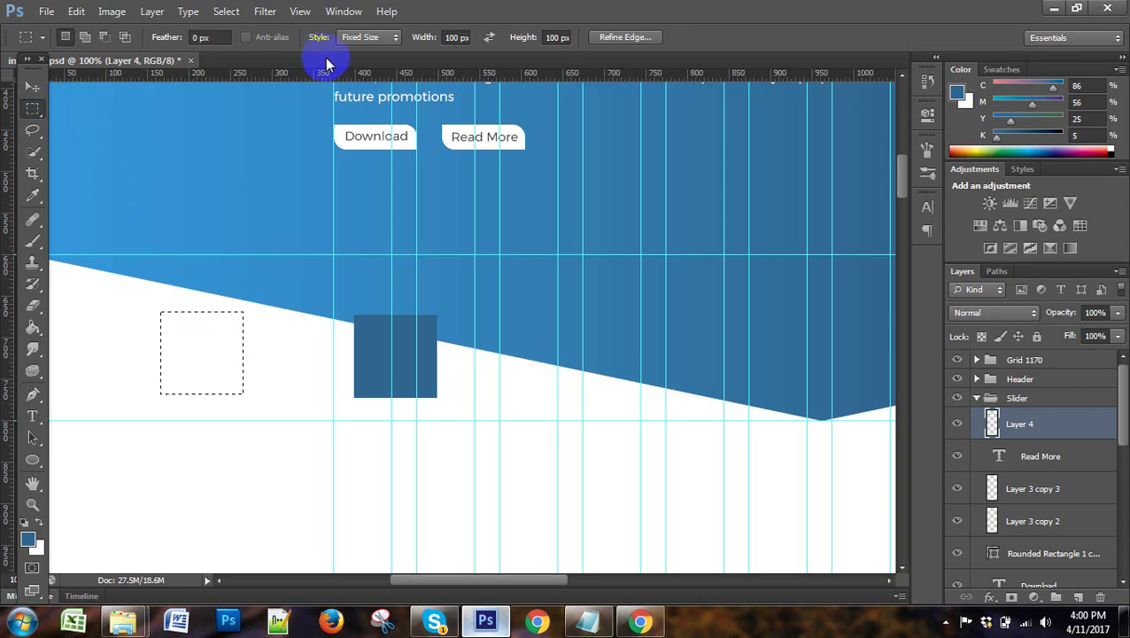
Clear the stray selection, reset the marquee Style to Normal, and switch to the Move Tool.
{"action": "left_click", "coordinate": [353, 175]}
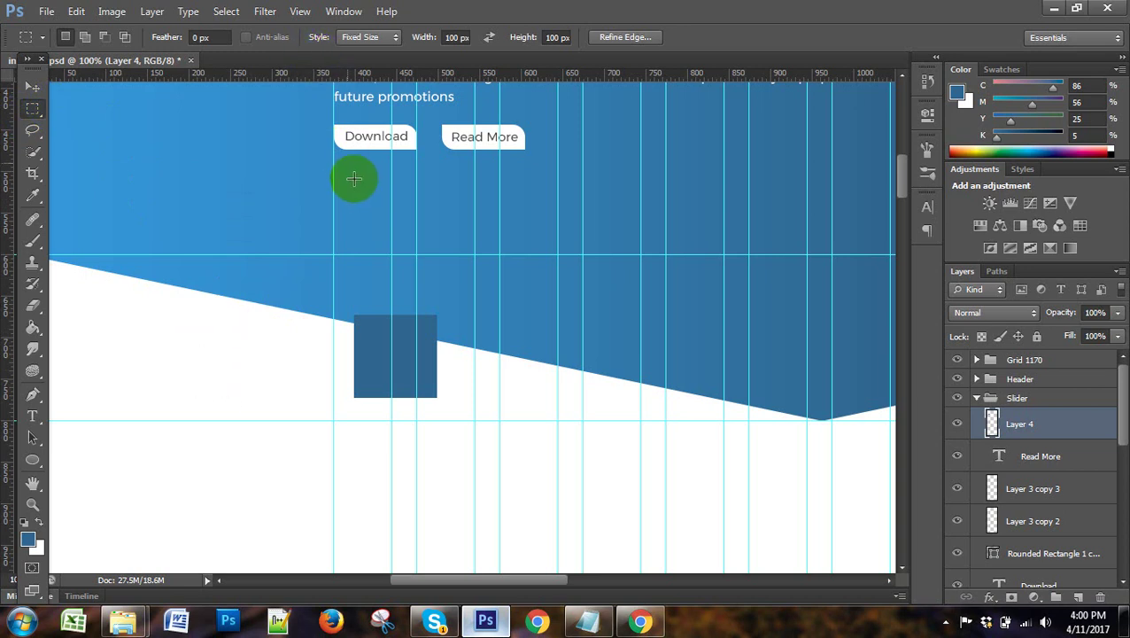
{"action": "left_click", "coordinate": [358, 39]}
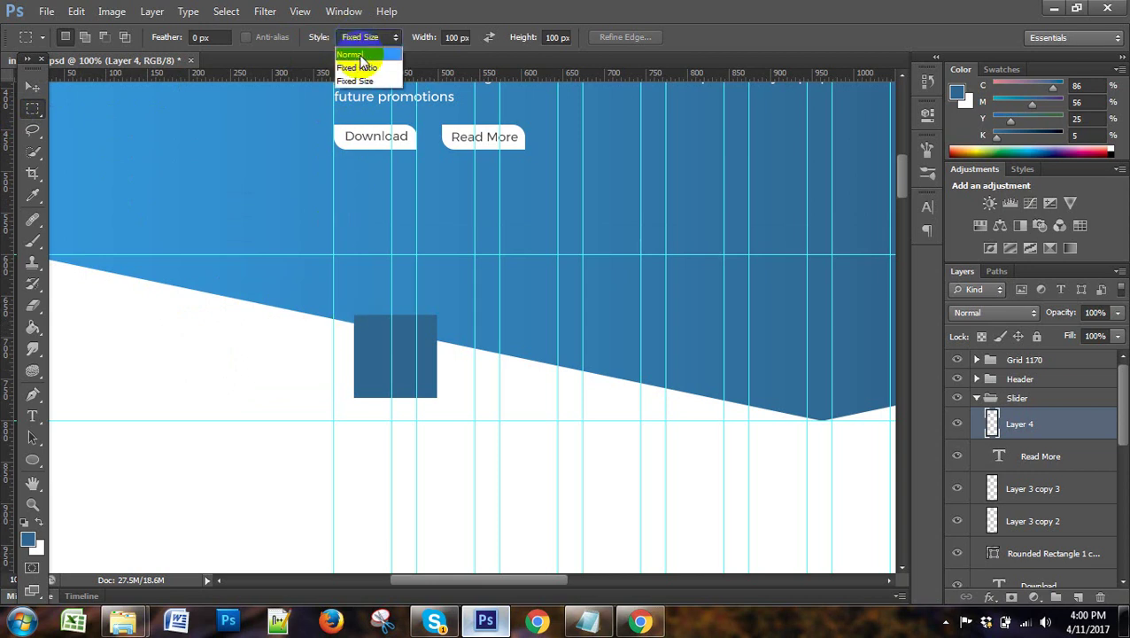
{"action": "left_click", "coordinate": [355, 55]}
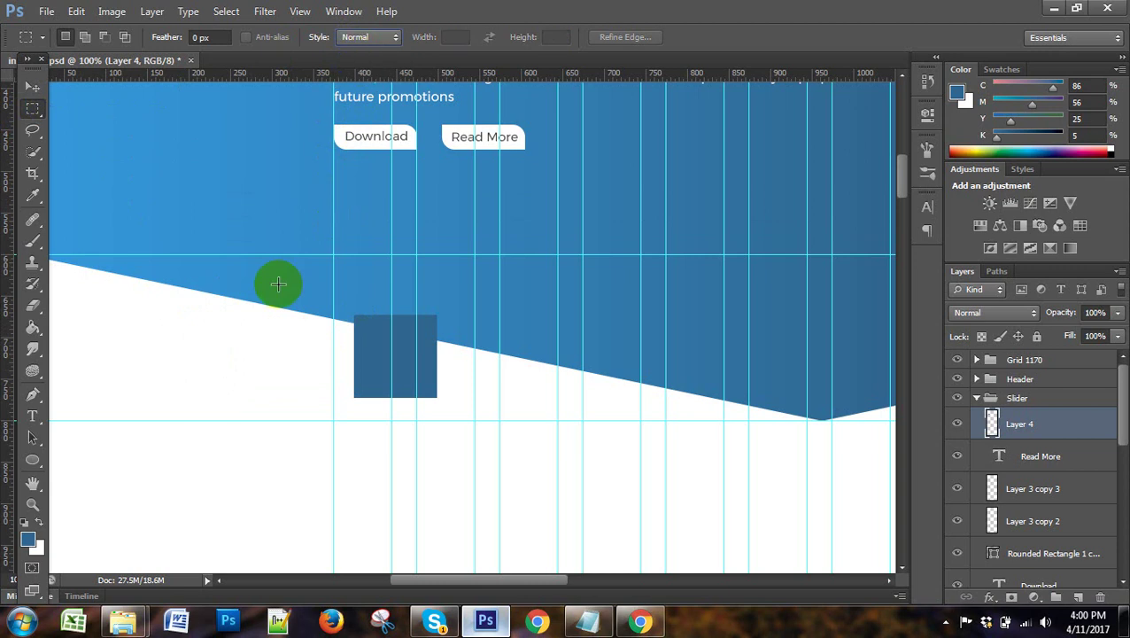
{"action": "scroll", "coordinate": [457, 401], "scroll_direction": "down", "scroll_amount": 2}
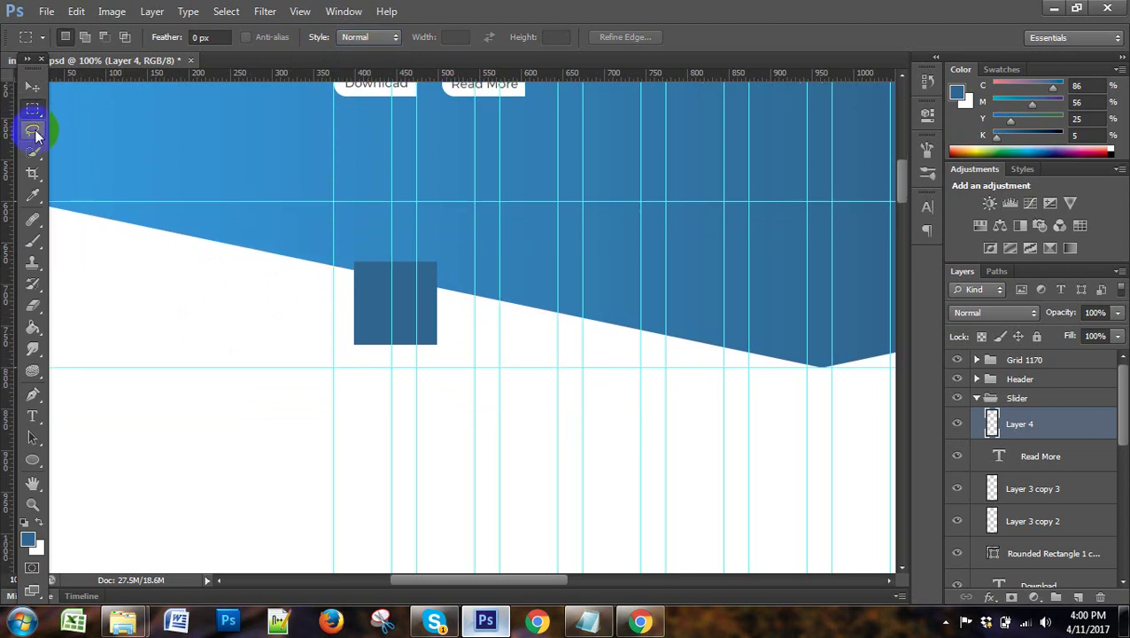
{"action": "scroll", "coordinate": [716, 450], "scroll_direction": "up", "scroll_amount": 1}
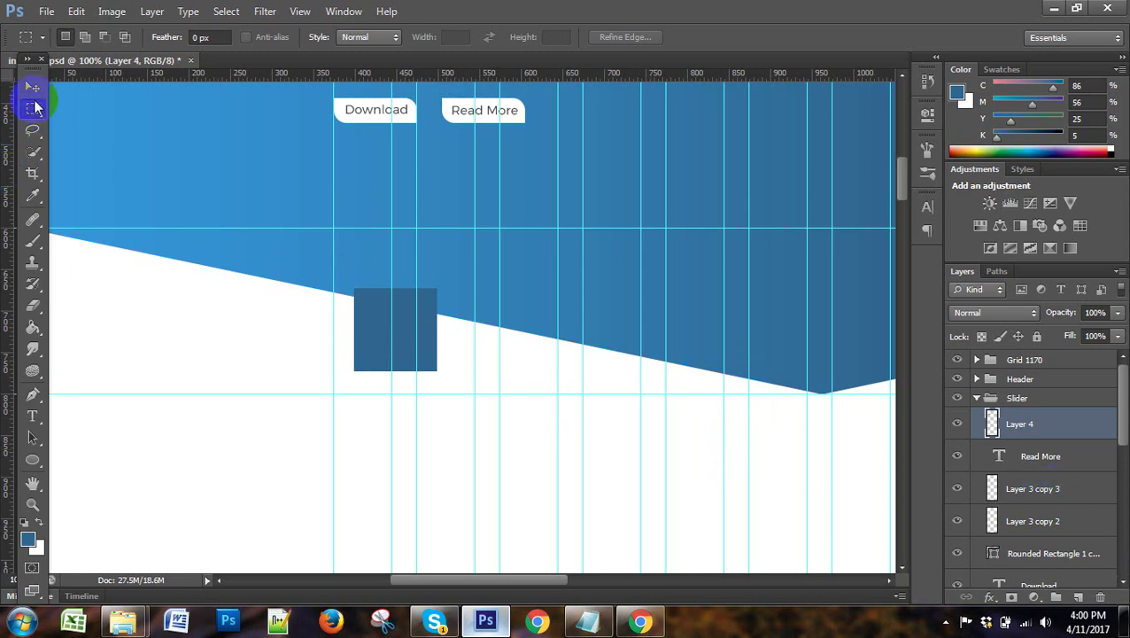
{"action": "left_click", "coordinate": [32, 86]}
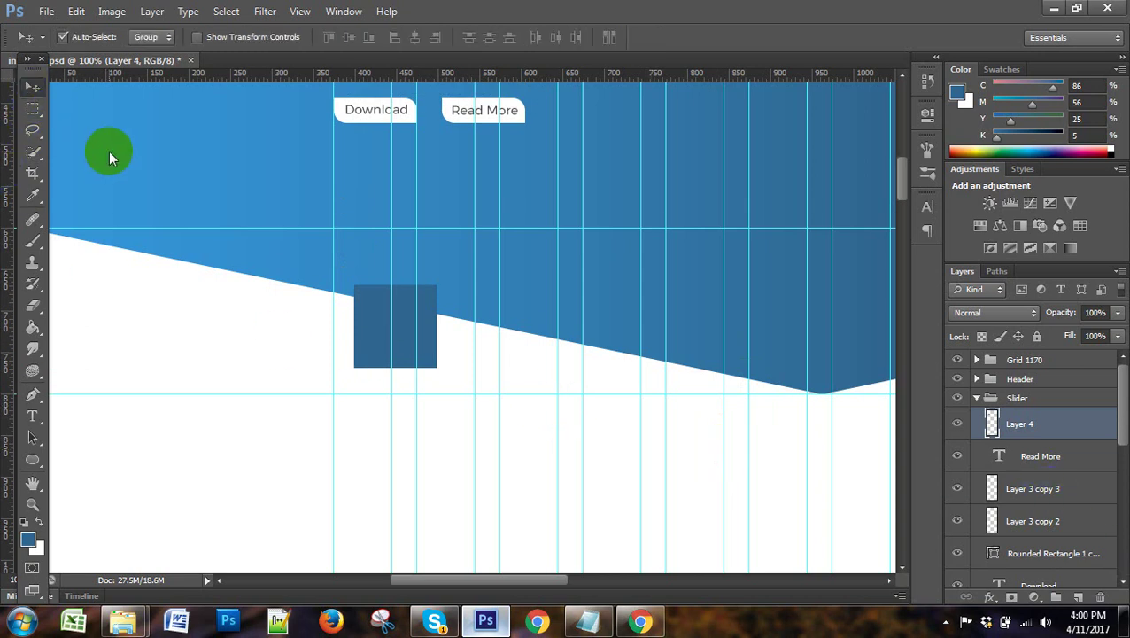
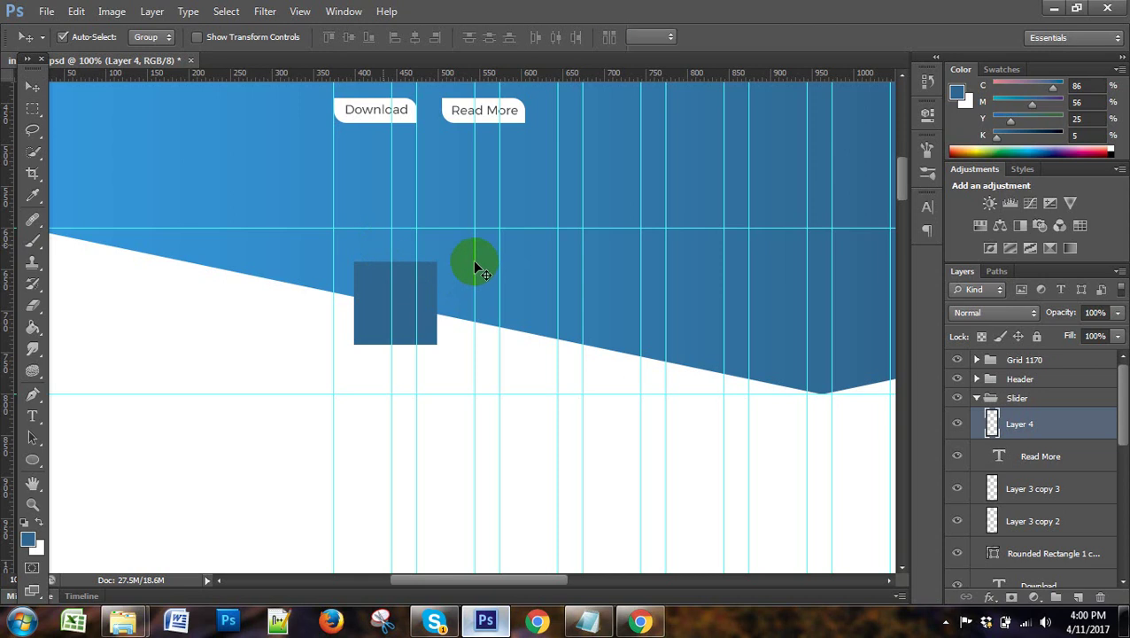
Rotate the dark square on Layer 4 to about -32.66° and apply the transform.
{"action": "key", "text": "ctrl+t"}
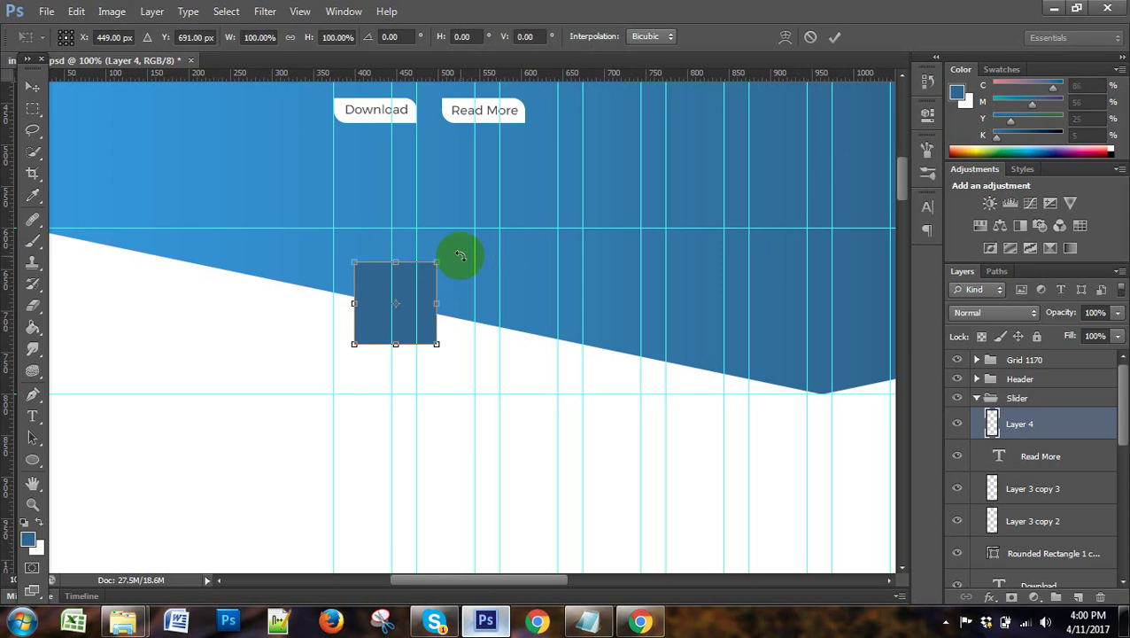
{"action": "left_click_drag", "start_coordinate": [460, 256], "coordinate": [421, 191]}
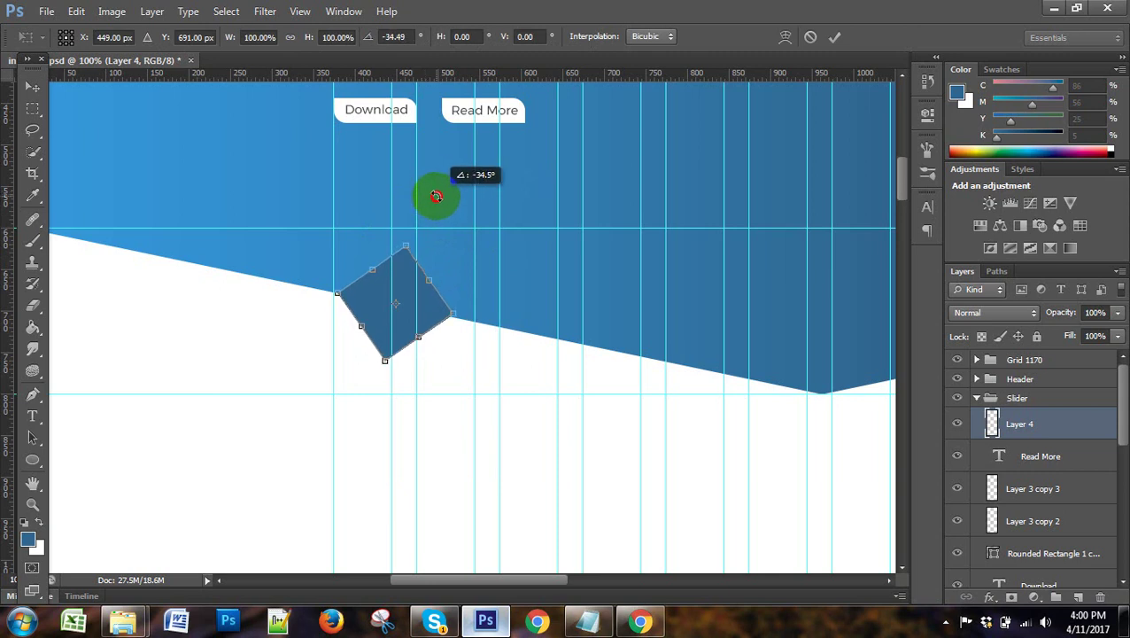
{"action": "left_click_drag", "start_coordinate": [425, 192], "coordinate": [437, 196]}
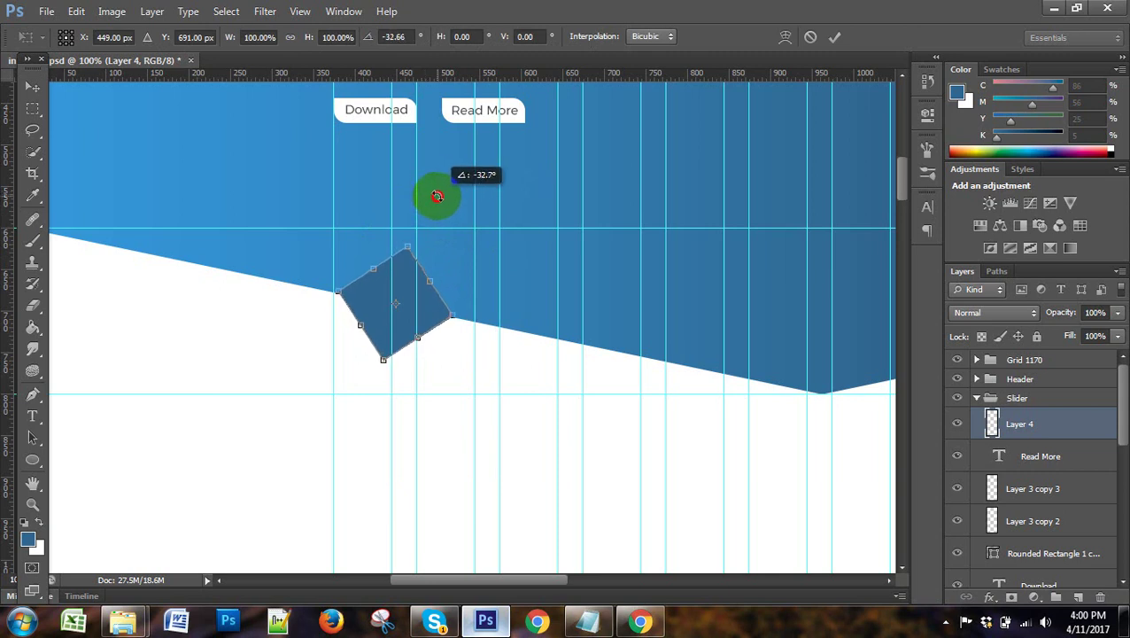
{"action": "left_click_drag", "start_coordinate": [437, 196], "coordinate": [437, 196]}
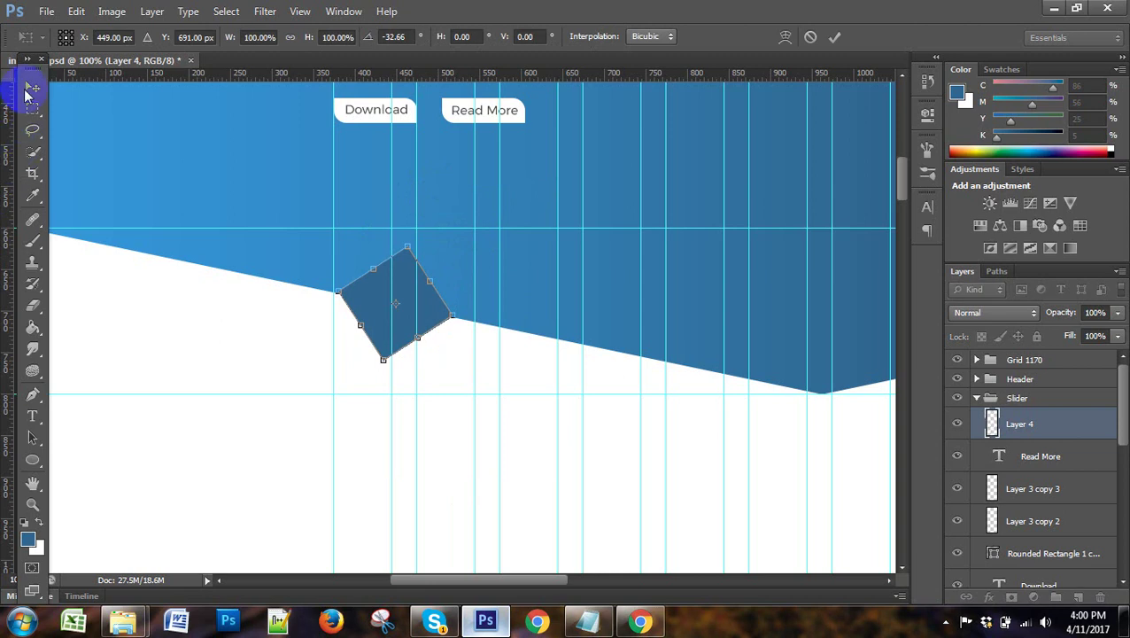
{"action": "left_click", "coordinate": [26, 86]}
{"action": "left_click", "coordinate": [493, 233]}
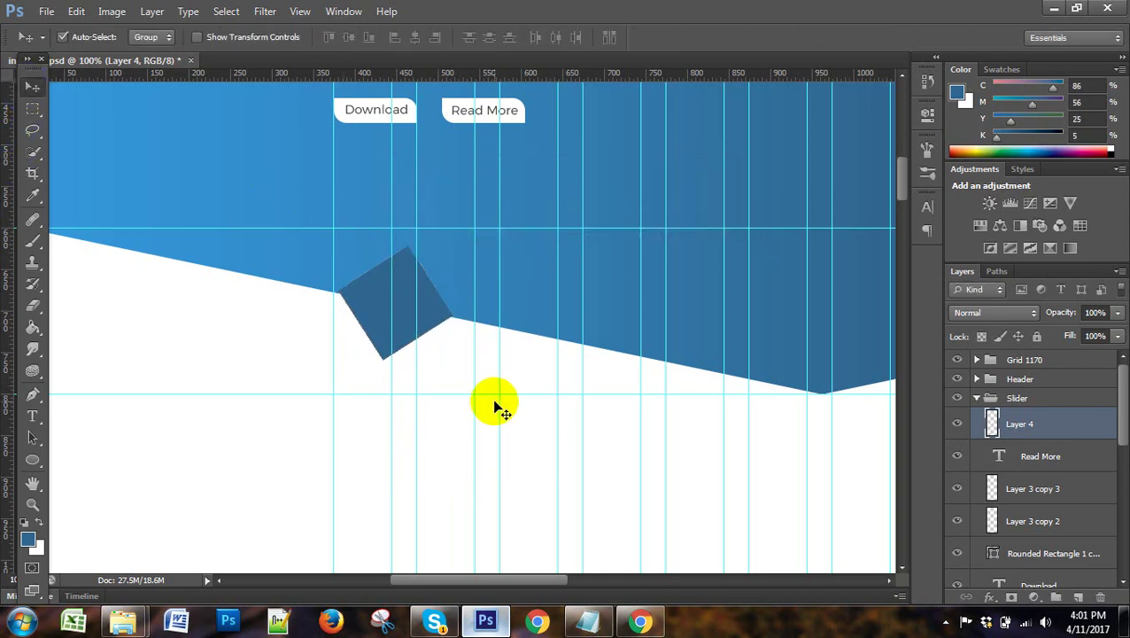
Zoom in to 200% on the tilted square to inspect its fit against the diagonal edge.
{"action": "scroll", "coordinate": [496, 408], "scroll_direction": "down", "scroll_amount": 1}
{"action": "scroll", "coordinate": [496, 408], "scroll_direction": "up", "scroll_amount": 5}
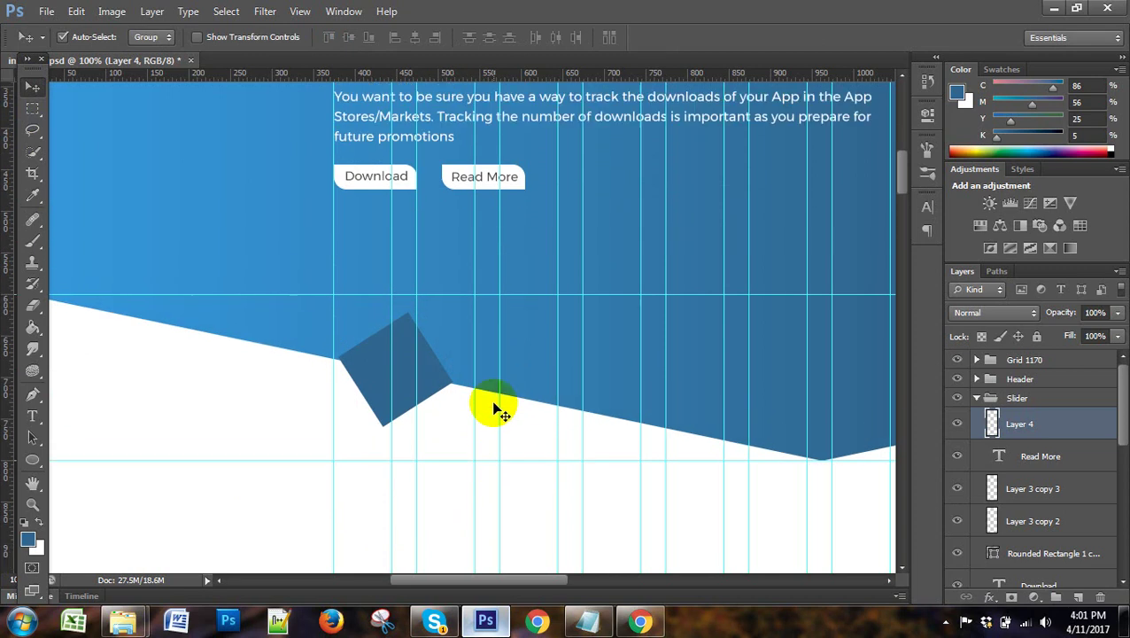
{"action": "scroll", "coordinate": [496, 409], "scroll_direction": "down", "scroll_amount": 2}
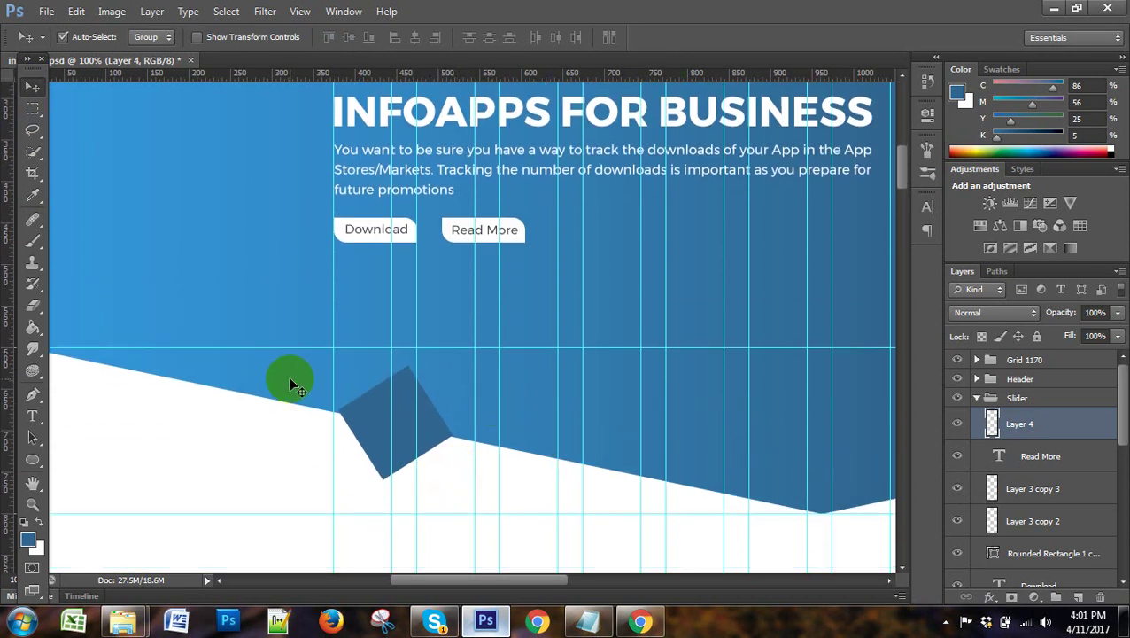
{"action": "key", "text": "ctrl+plus"}
{"action": "scroll", "coordinate": [289, 377], "scroll_direction": "down", "scroll_amount": 1}
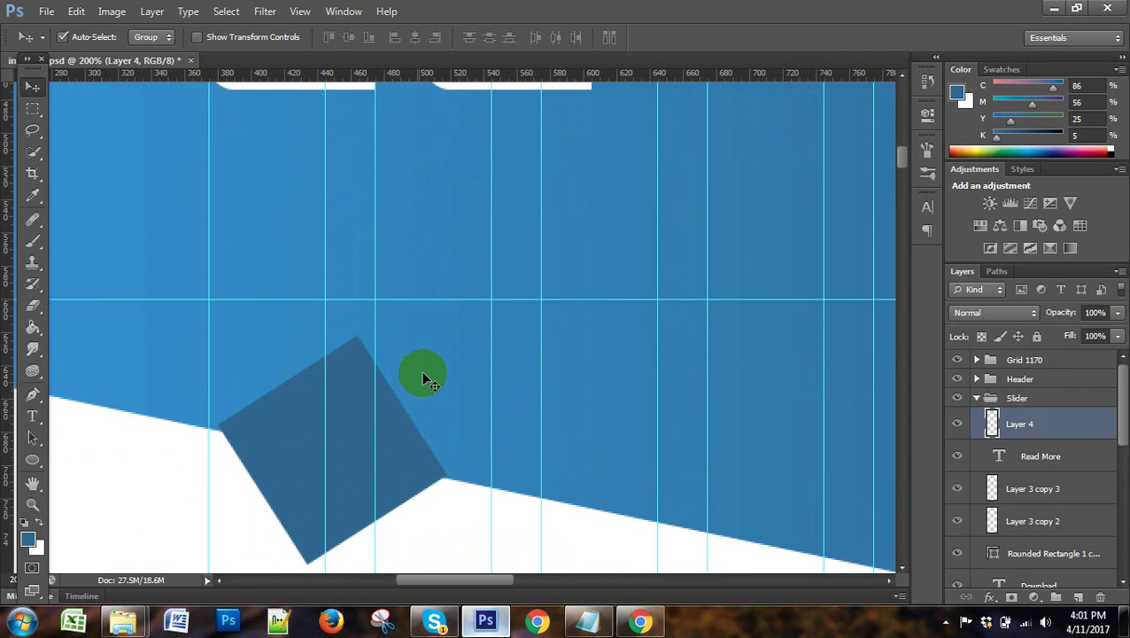
{"action": "scroll", "coordinate": [424, 373], "scroll_direction": "down", "scroll_amount": 1}
{"action": "scroll", "coordinate": [434, 366], "scroll_direction": "down", "scroll_amount": 1}
{"action": "scroll", "coordinate": [440, 373], "scroll_direction": "up", "scroll_amount": 1}
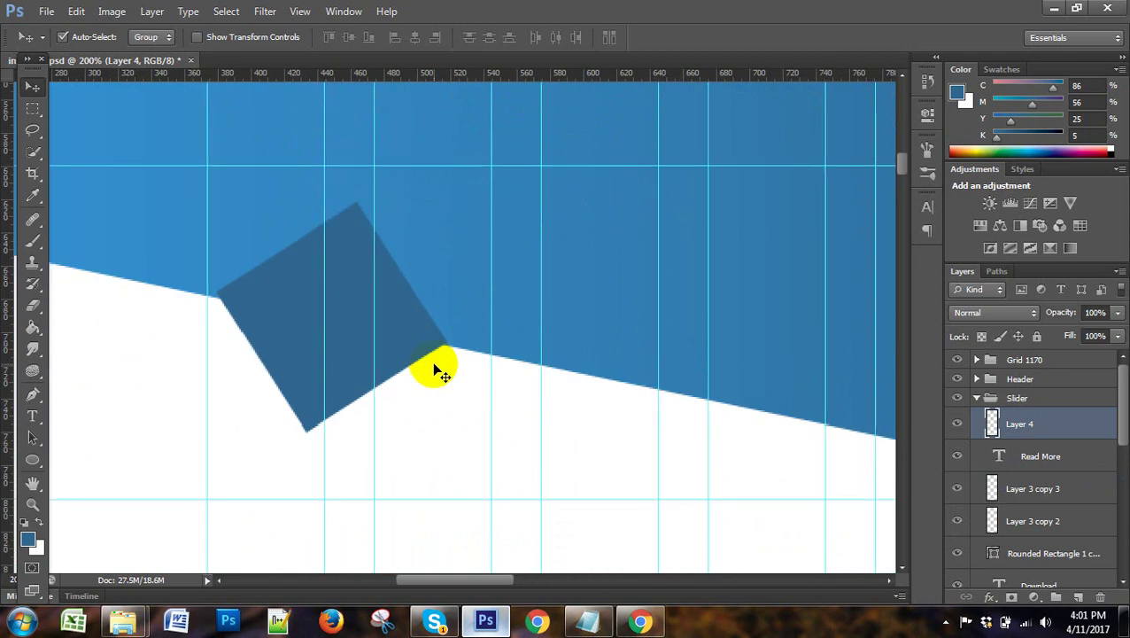
{"action": "scroll", "coordinate": [440, 373], "scroll_direction": "up", "scroll_amount": 1}
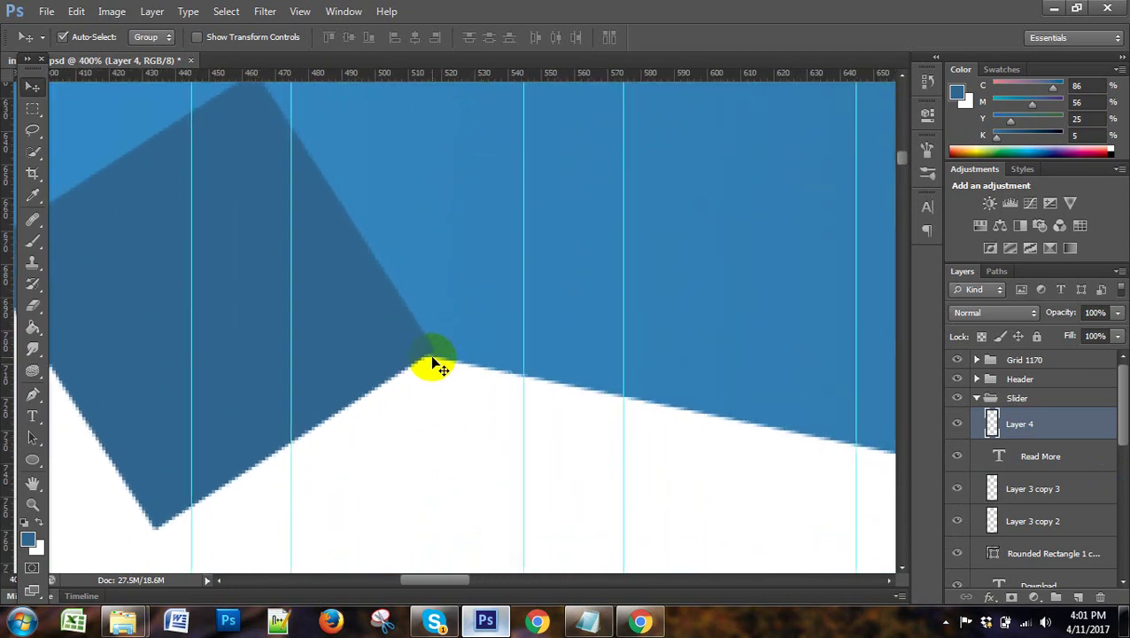
{"action": "left_click_drag", "start_coordinate": [434, 580], "coordinate": [382, 579]}
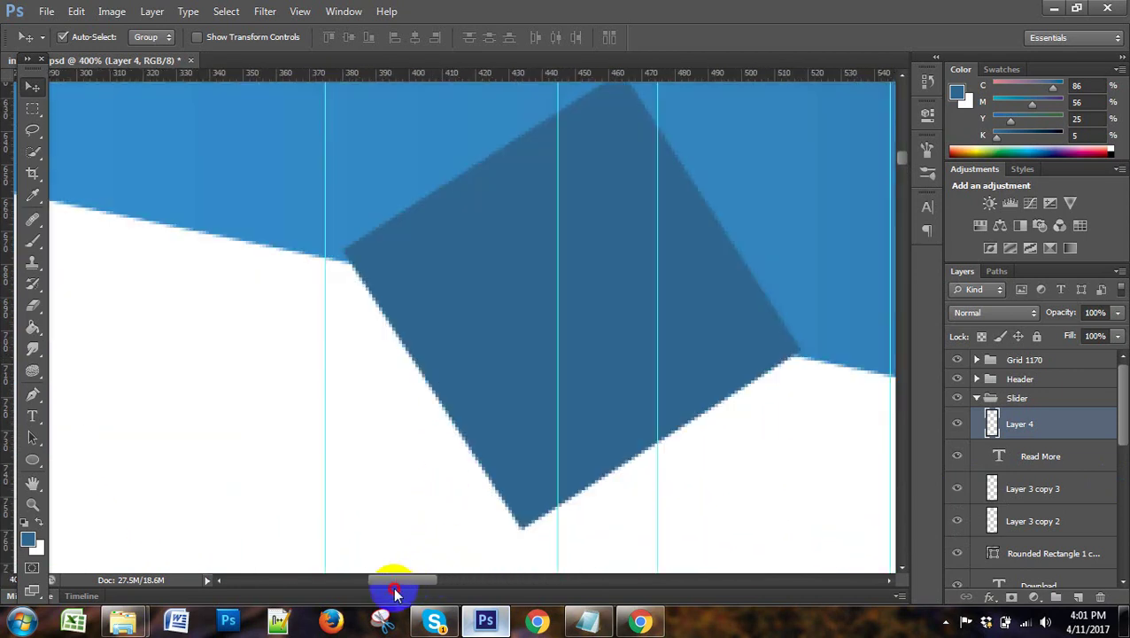
{"action": "left_click", "coordinate": [617, 245]}
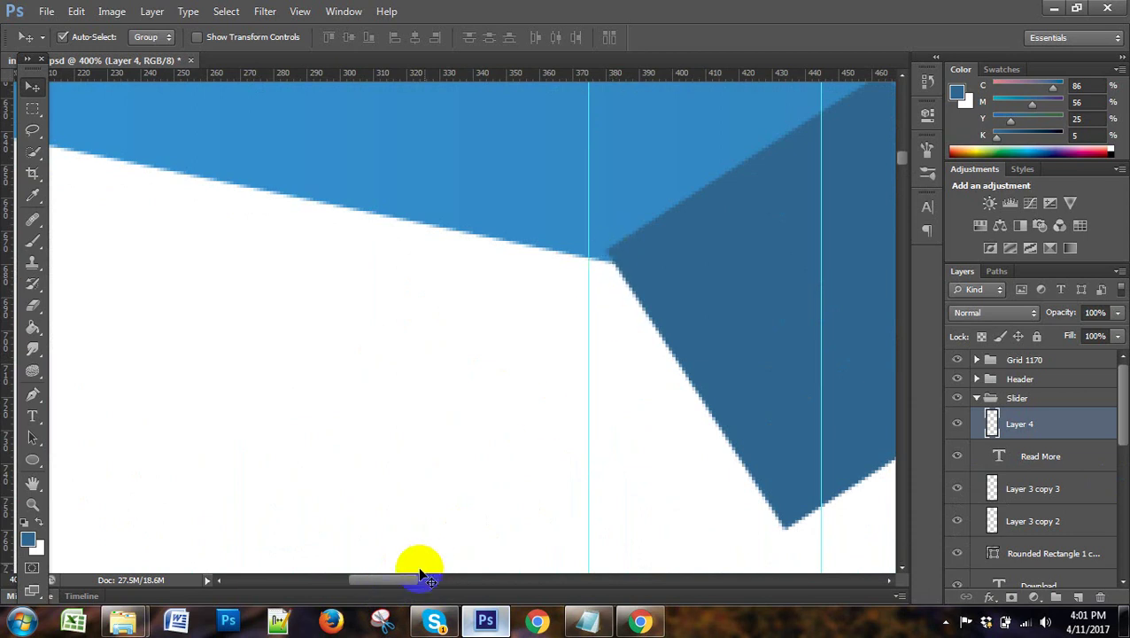
{"action": "left_click_drag", "start_coordinate": [399, 582], "coordinate": [437, 581]}
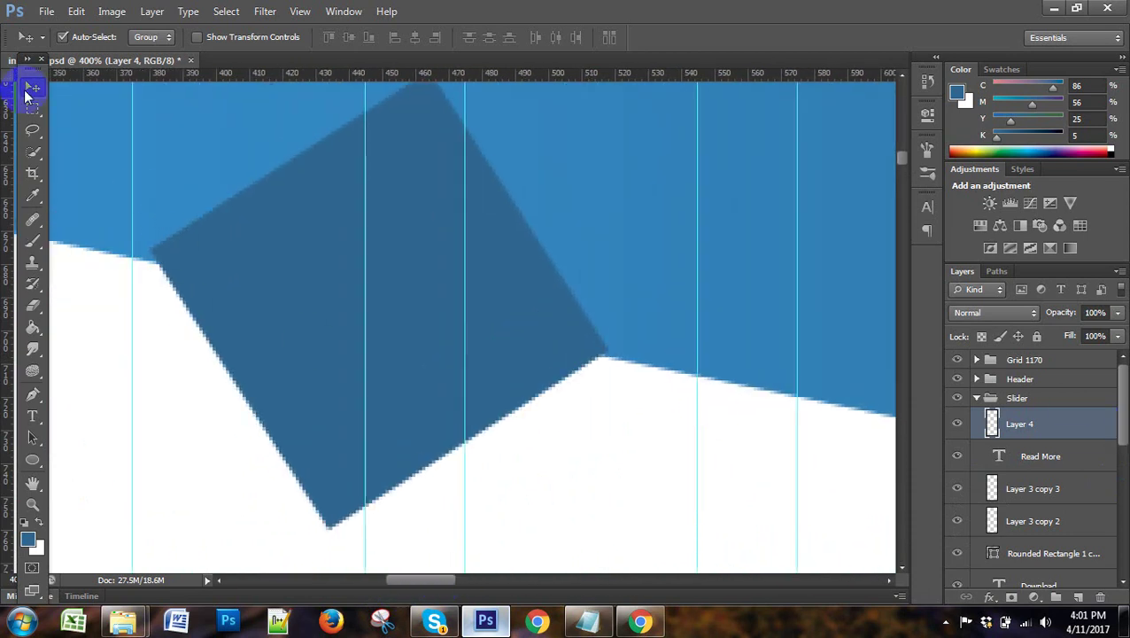
Nudge the square down two pixels onto the slanted edge, then zoom back out.
{"action": "key", "text": "Down"}
{"action": "key", "text": "Down"}
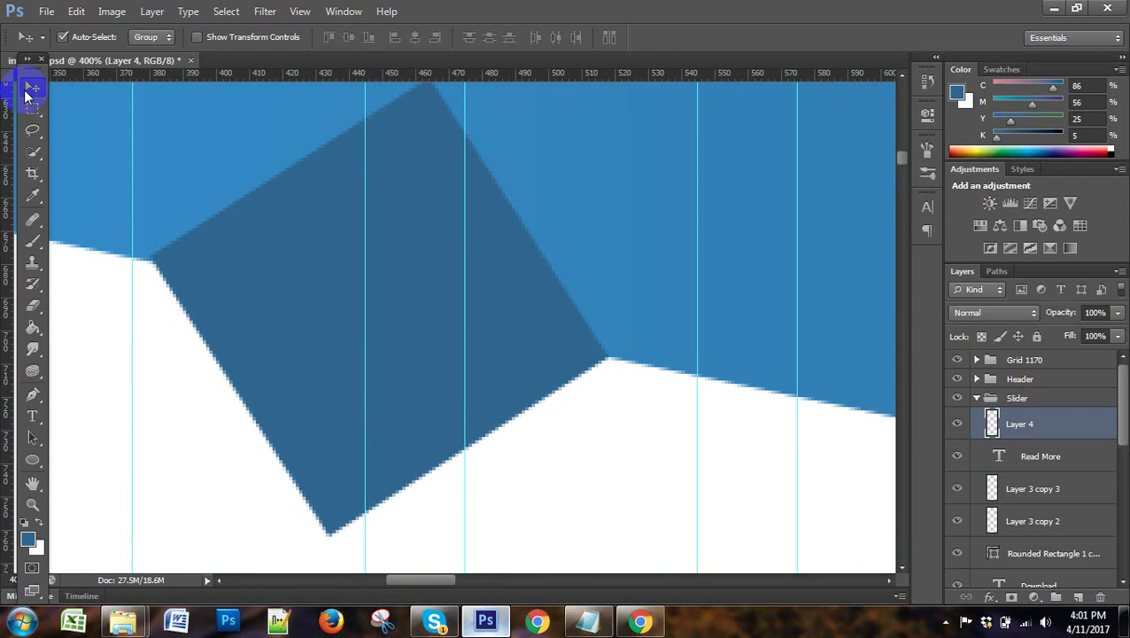
{"action": "key", "text": "Down"}
{"action": "left_click", "coordinate": [562, 202]}
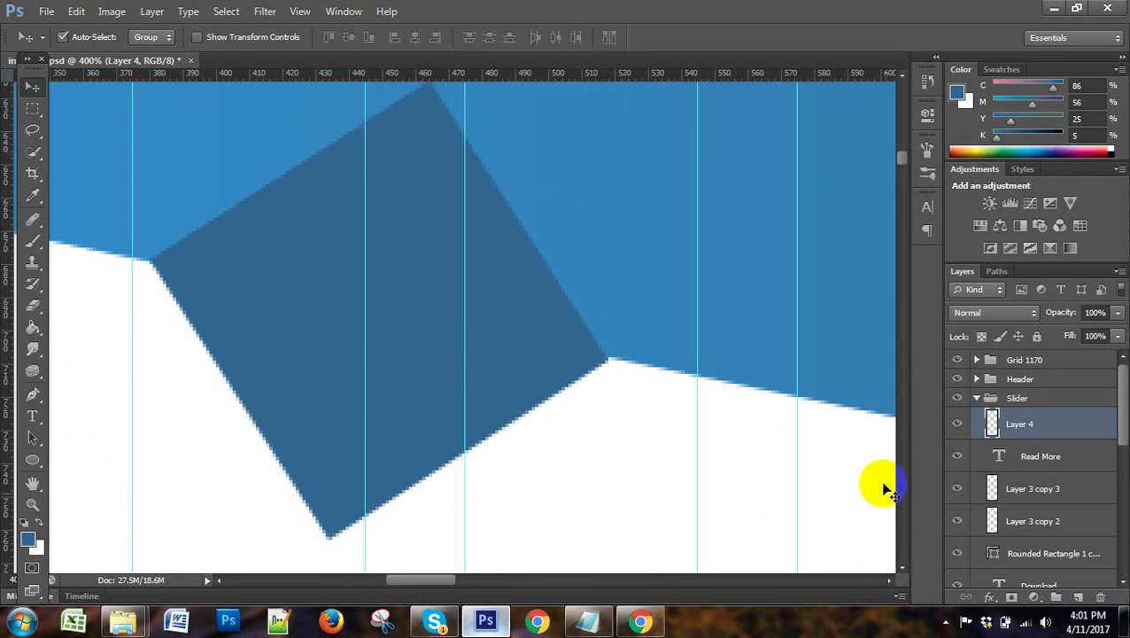
{"action": "key", "text": "ctrl+minus"}
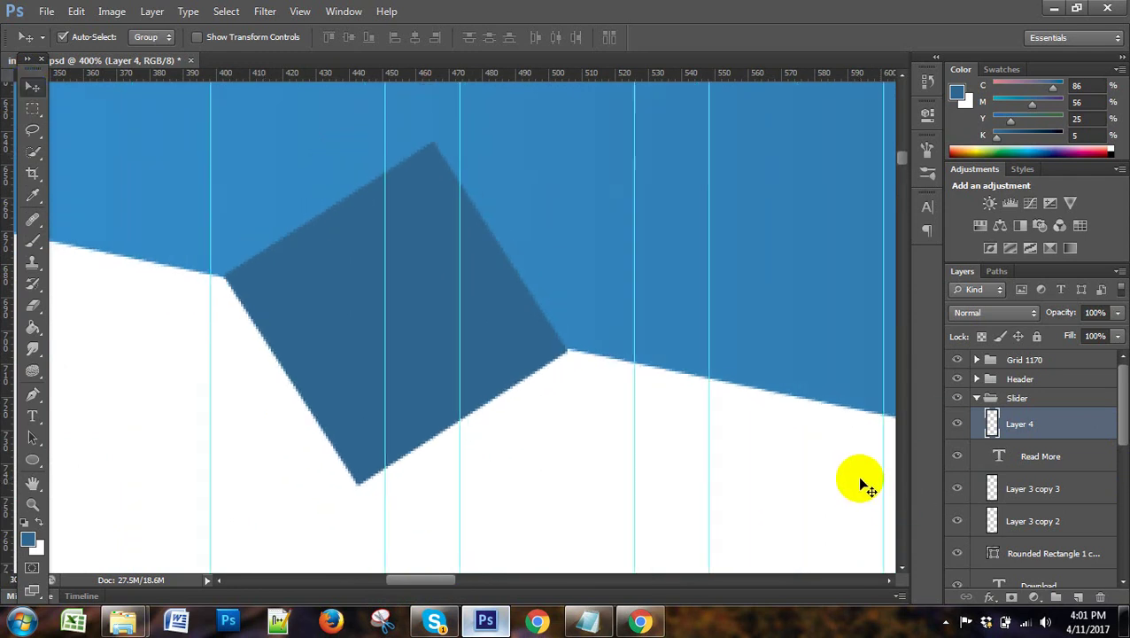
{"action": "key", "text": "ctrl+minus"}
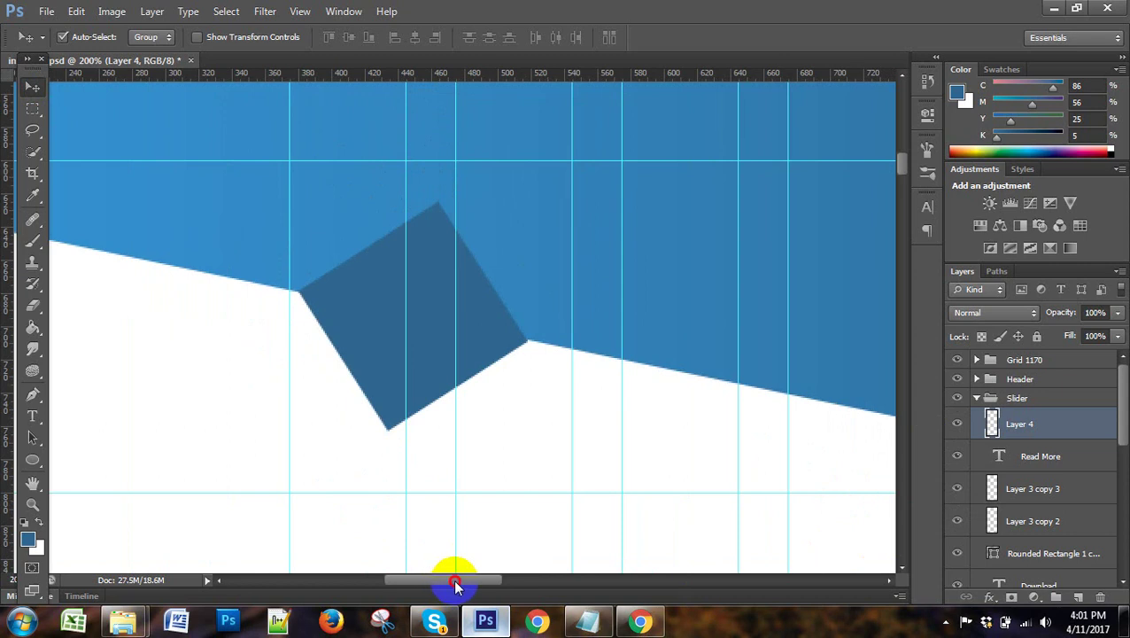
{"action": "left_click_drag", "start_coordinate": [448, 580], "coordinate": [472, 580]}
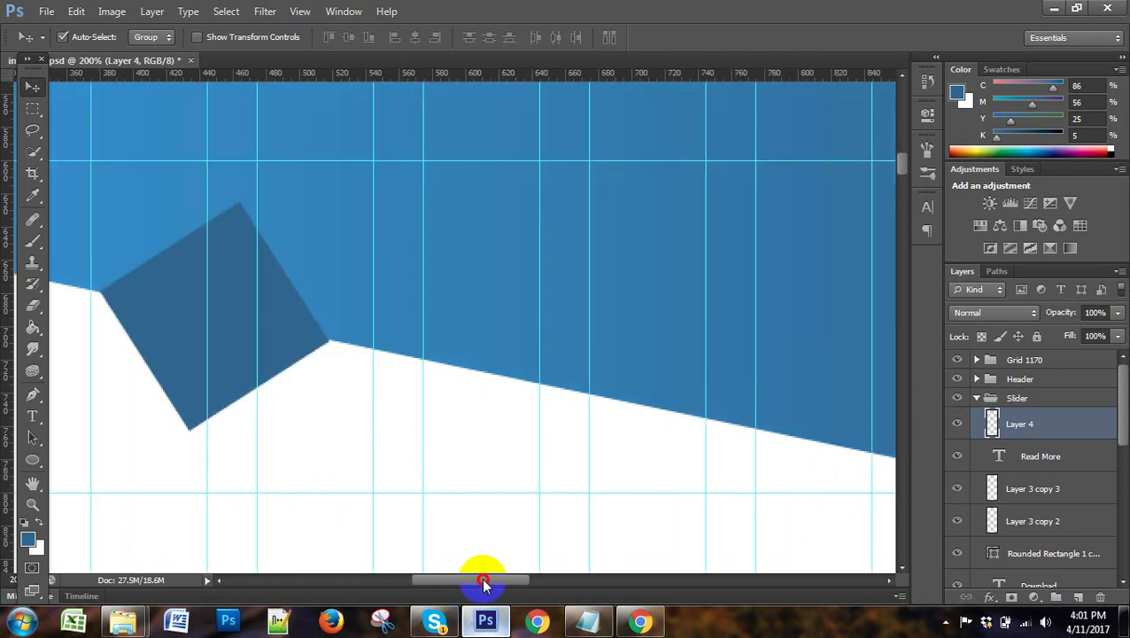
Duplicate the square's layer as Layer 4 copy.
{"action": "right_click", "coordinate": [1070, 429]}
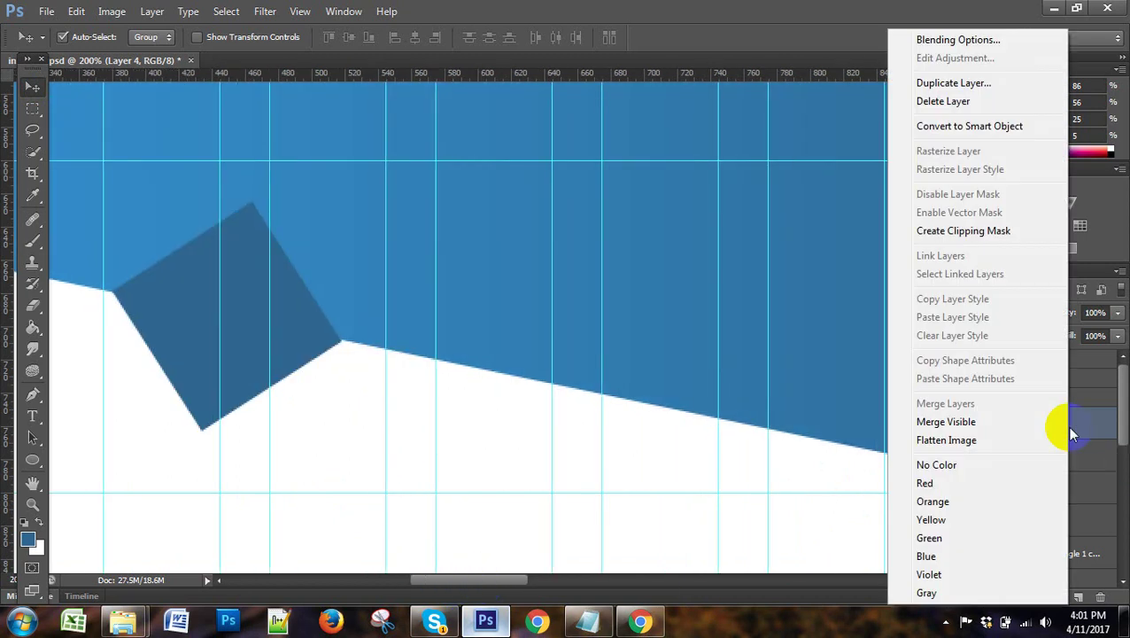
{"action": "left_click", "coordinate": [954, 83]}
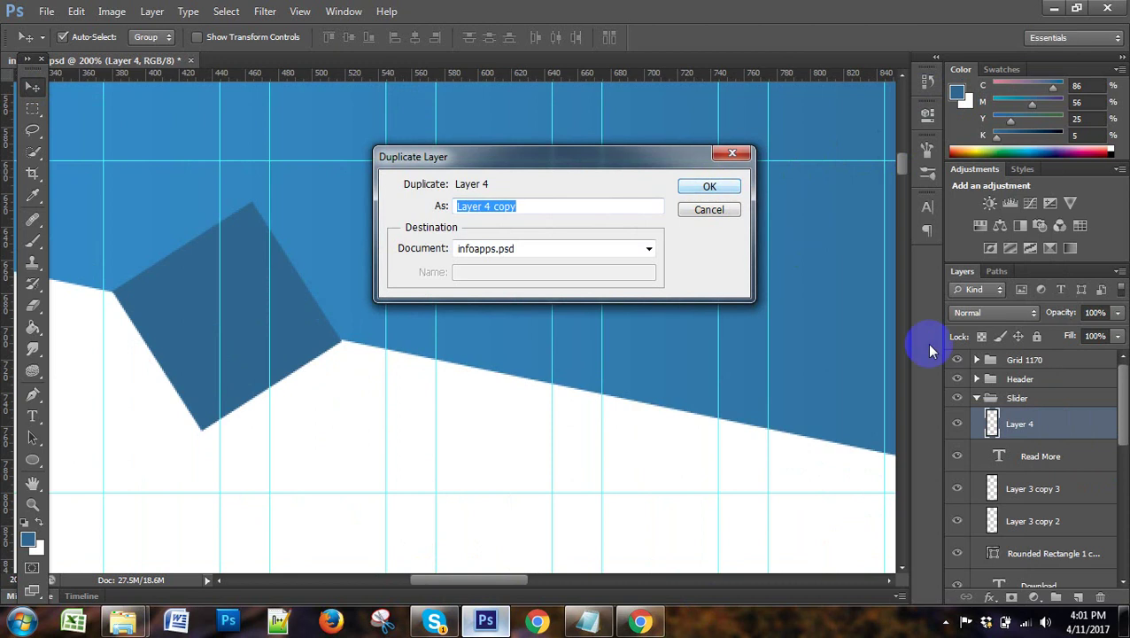
{"action": "key", "text": "Return"}
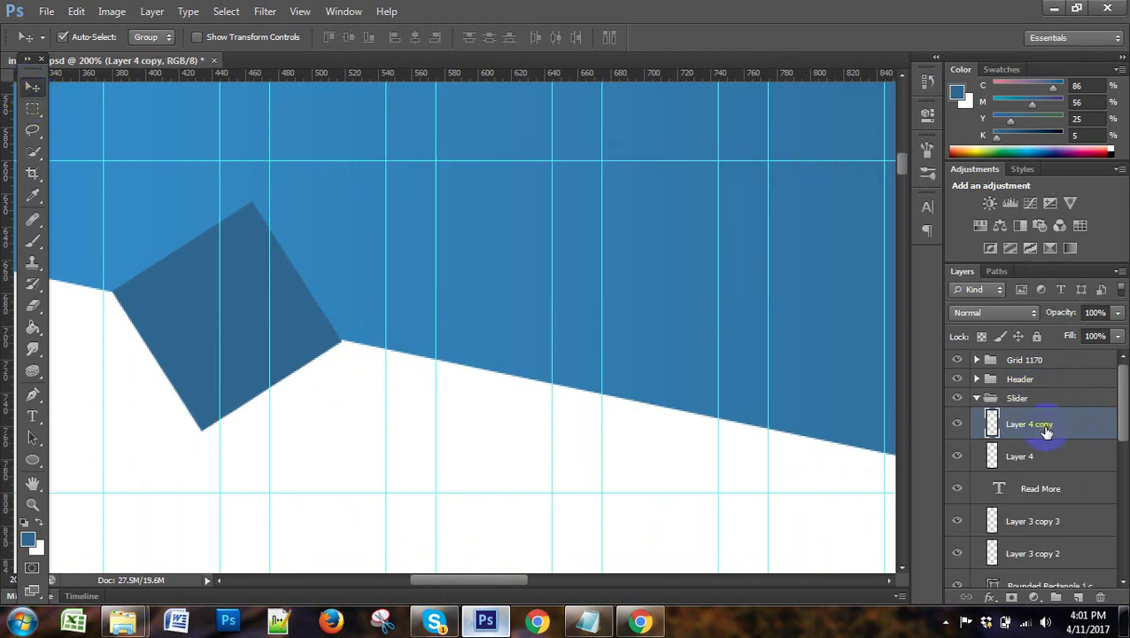
Nudge the duplicated square six pixels to the right.
{"action": "left_click", "coordinate": [275, 227]}
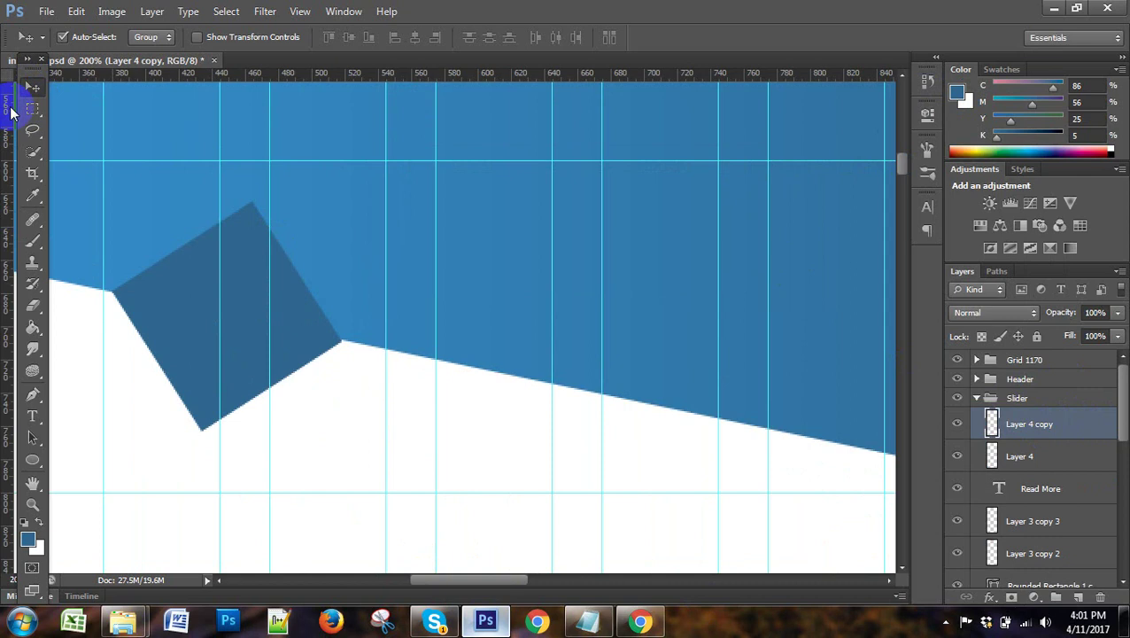
{"action": "key", "text": "Right"}
{"action": "key", "text": "Right"}
{"action": "key", "text": "Right"}
{"action": "key", "text": "Right"}
{"action": "key", "text": "Right"}
{"action": "key", "text": "Right"}
{"action": "key", "text": "Right"}
{"action": "key", "text": "Right"}
{"action": "key", "text": "Right"}
{"action": "key", "text": "Right"}
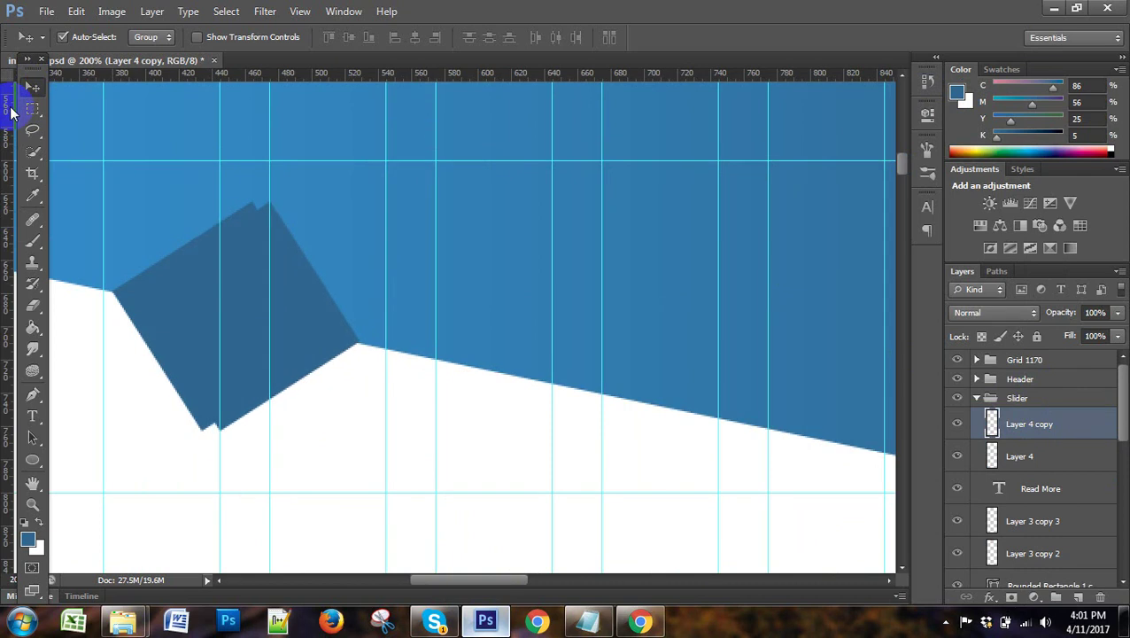
{"action": "key", "text": "Right"}
{"action": "key", "text": "Right"}
{"action": "key", "text": "Right"}
{"action": "key", "text": "Right"}
{"action": "key", "text": "Right"}
{"action": "key", "text": "Right"}
{"action": "key", "text": "Right"}
{"action": "key", "text": "Right"}
{"action": "key", "text": "Right"}
{"action": "key", "text": "Right"}
{"action": "key", "text": "Right"}
{"action": "key", "text": "Right"}
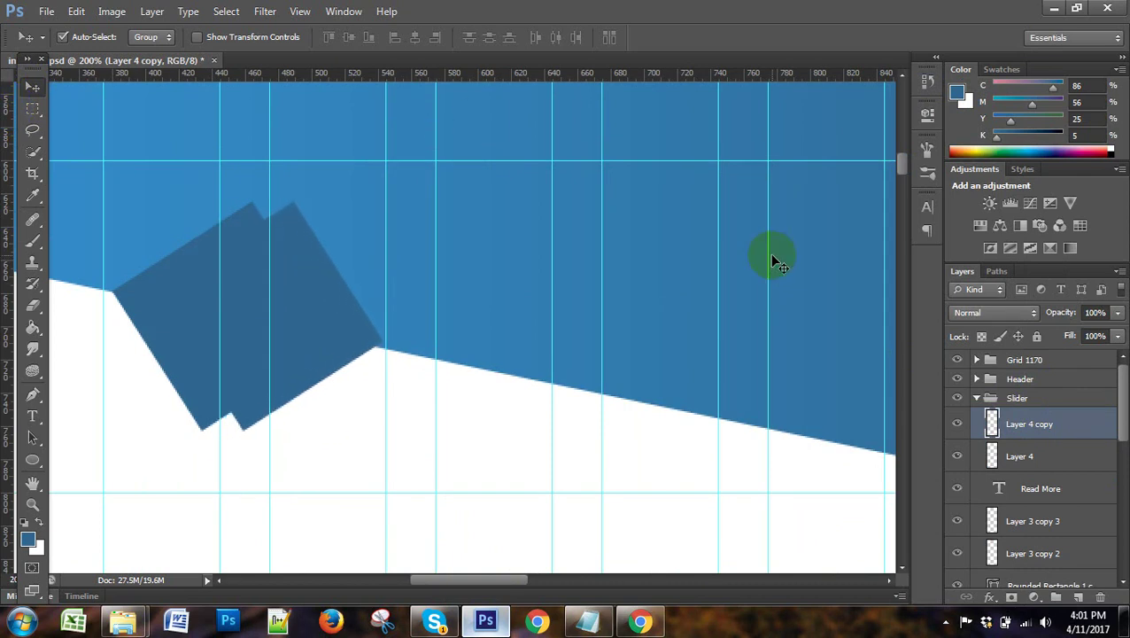
{"action": "key", "text": "Right"}
{"action": "key", "text": "Right"}
{"action": "key", "text": "Right"}
{"action": "key", "text": "Right"}
{"action": "key", "text": "Right"}
{"action": "key", "text": "Right"}
{"action": "key", "text": "Right"}
{"action": "key", "text": "Right"}
{"action": "key", "text": "Right"}
{"action": "key", "text": "Right"}
{"action": "key", "text": "Right"}
{"action": "key", "text": "Right"}
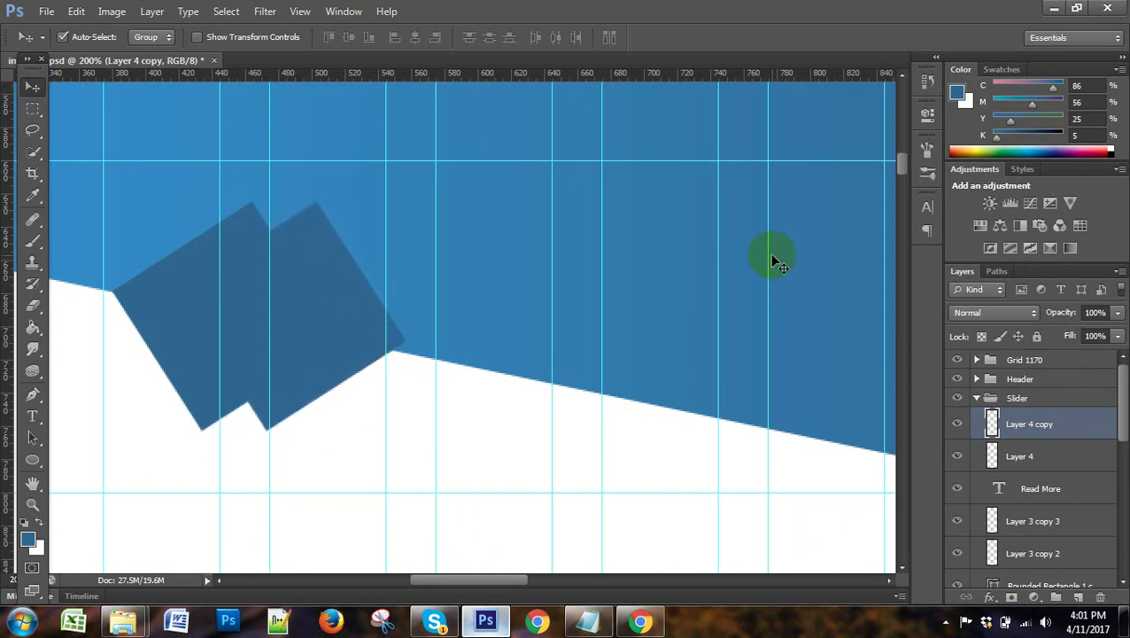
{"action": "key", "text": "Right"}
{"action": "key", "text": "Right"}
{"action": "key", "text": "Right"}
{"action": "key", "text": "Right"}
{"action": "key", "text": "Right"}
{"action": "key", "text": "Right"}
{"action": "key", "text": "Right"}
{"action": "key", "text": "Right"}
{"action": "key", "text": "Right"}
{"action": "key", "text": "Right"}
{"action": "key", "text": "Right"}
{"action": "key", "text": "Right"}
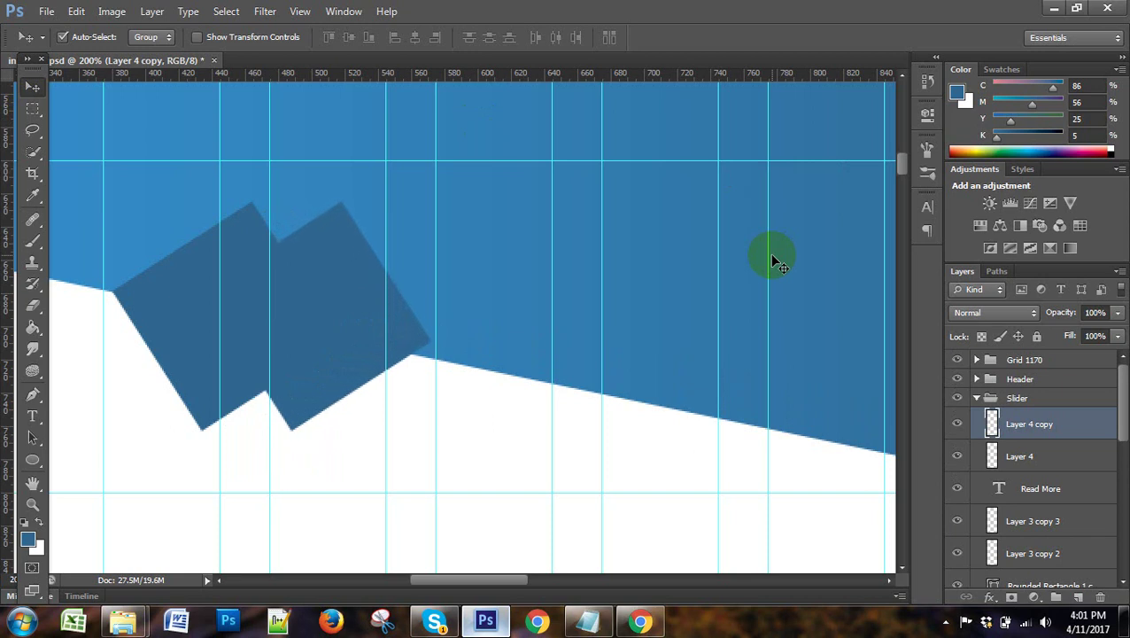
{"action": "key", "text": "Right"}
{"action": "key", "text": "Right"}
{"action": "key", "text": "Right"}
{"action": "key", "text": "Right"}
{"action": "key", "text": "Right"}
{"action": "key", "text": "Right"}
{"action": "key", "text": "Right"}
{"action": "key", "text": "Right"}
{"action": "key", "text": "Right"}
{"action": "key", "text": "Right"}
{"action": "key", "text": "Right"}
{"action": "key", "text": "Right"}
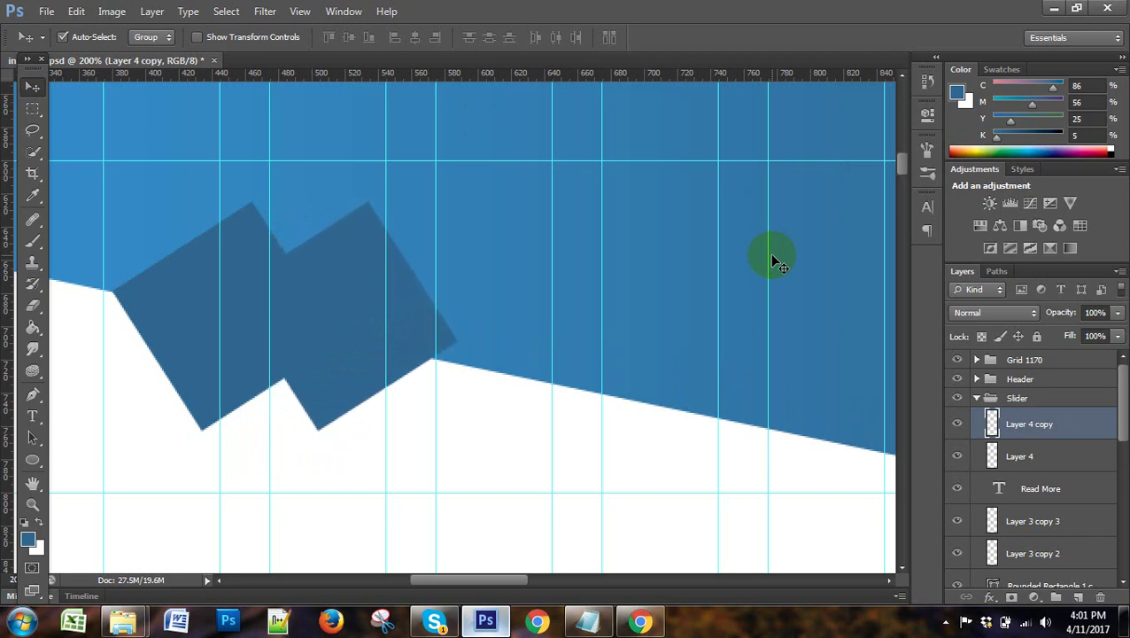
{"action": "key", "text": "Right"}
{"action": "key", "text": "Right"}
{"action": "key", "text": "Right"}
{"action": "key", "text": "Right"}
{"action": "key", "text": "Right"}
{"action": "key", "text": "Right"}
{"action": "key", "text": "Right"}
{"action": "key", "text": "Right"}
{"action": "key", "text": "Right"}
{"action": "key", "text": "Right"}
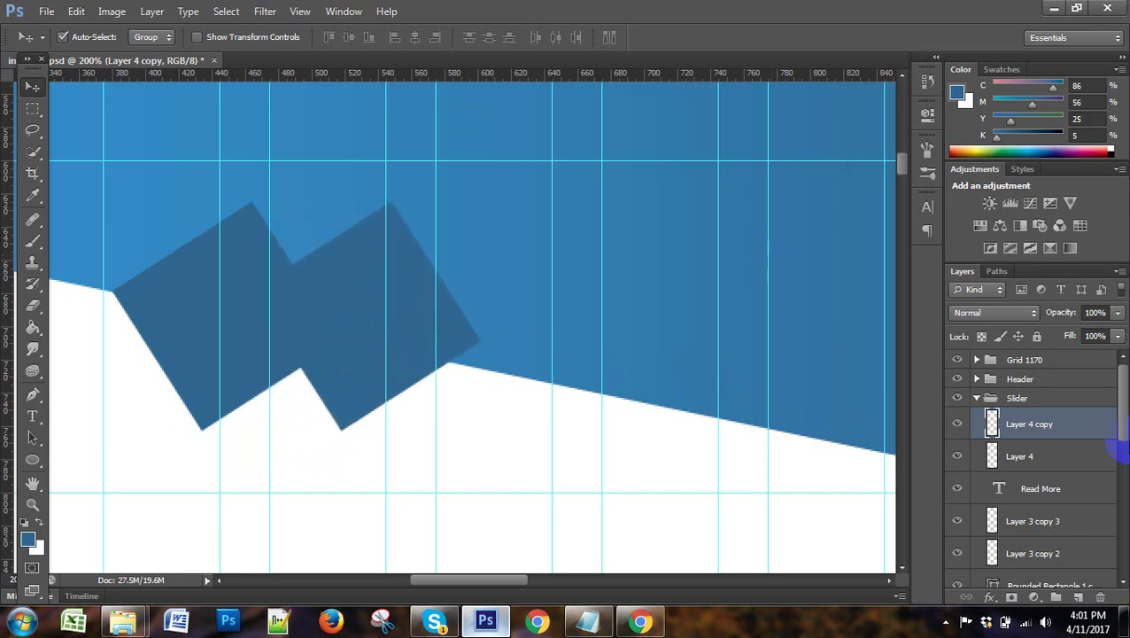
Raise Layer 4 copy in the stack and drag the second square right and down onto the edge.
{"action": "left_click_drag", "start_coordinate": [1072, 424], "coordinate": [1072, 391]}
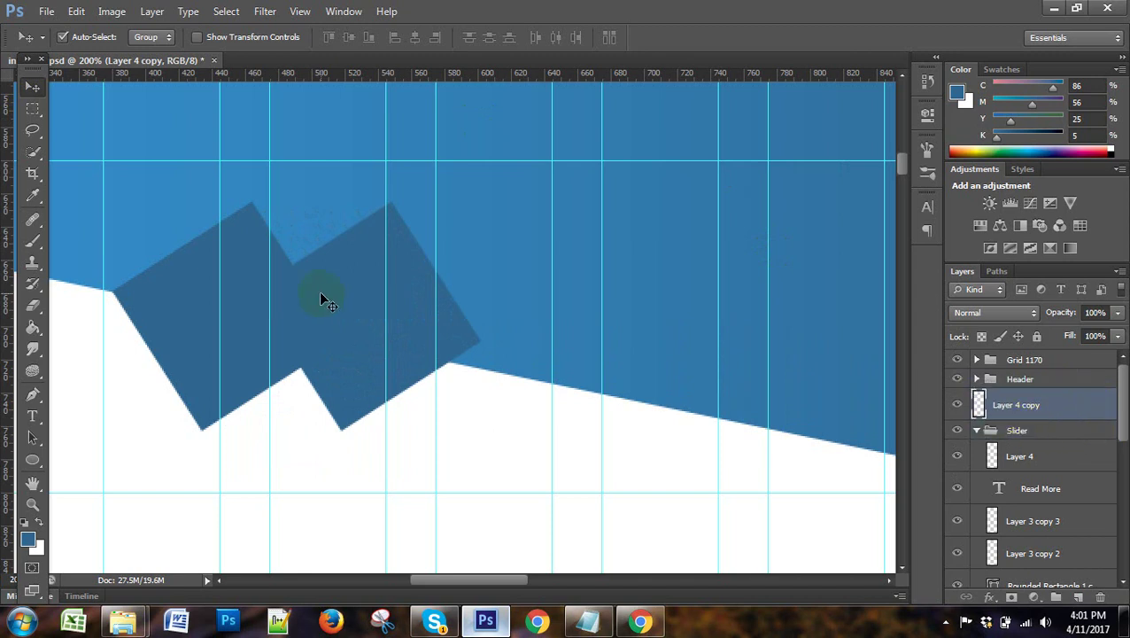
{"action": "mouse_move", "coordinate": [338, 293]}
{"action": "left_mouse_down"}
{"action": "mouse_move", "coordinate": [424, 316]}
{"action": "mouse_move", "coordinate": [453, 346]}
{"action": "left_mouse_up"}
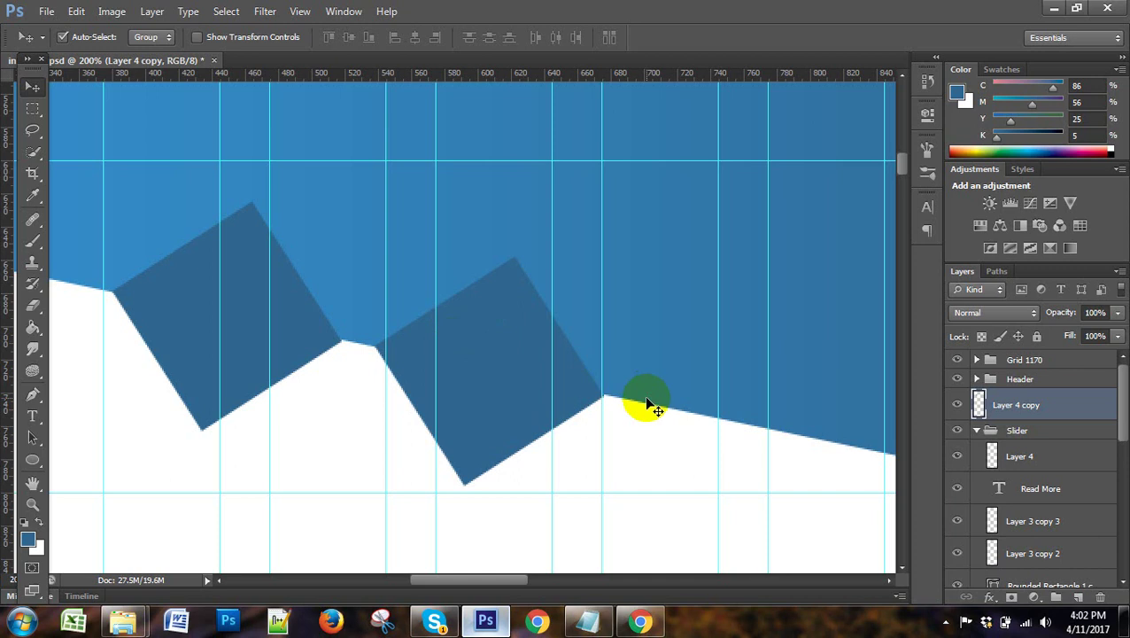
{"action": "scroll", "coordinate": [581, 425], "scroll_direction": "down", "scroll_amount": 2}
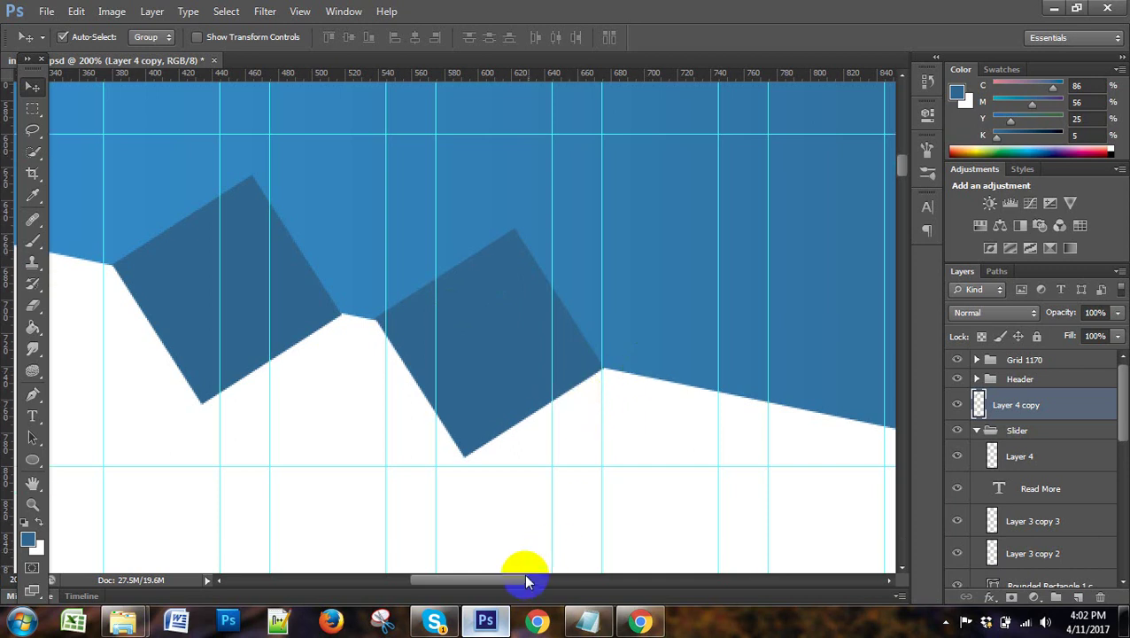
{"action": "left_click_drag", "start_coordinate": [526, 578], "coordinate": [556, 578]}
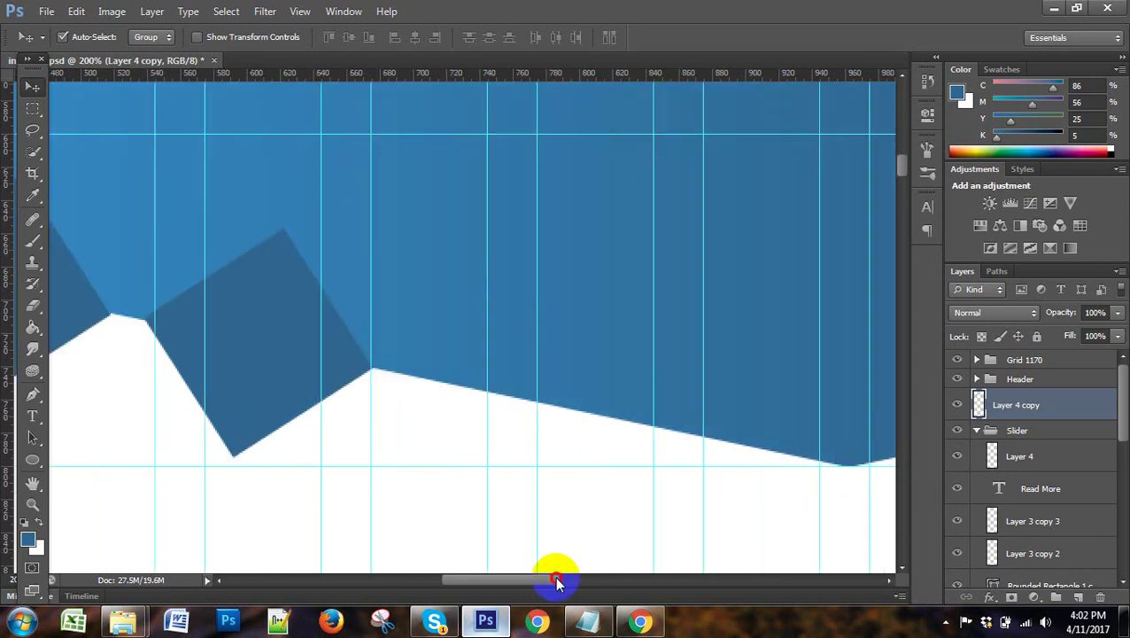
{"action": "scroll", "coordinate": [548, 425], "scroll_direction": "down", "scroll_amount": 2}
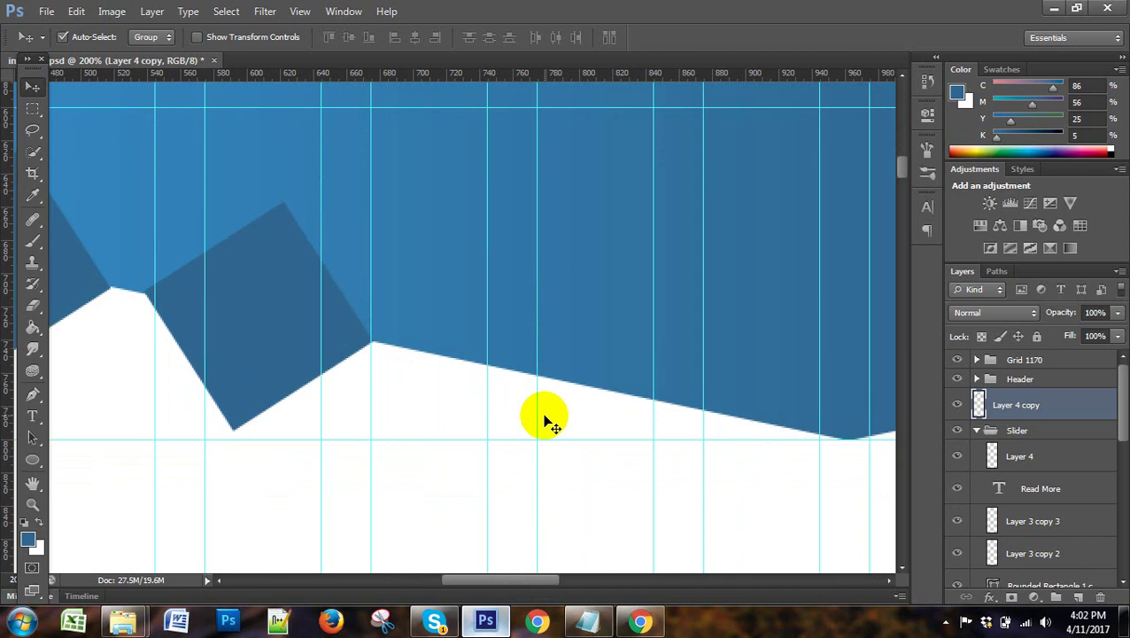
{"action": "scroll", "coordinate": [547, 422], "scroll_direction": "down", "scroll_amount": 1}
{"action": "scroll", "coordinate": [542, 478], "scroll_direction": "up", "scroll_amount": 3}
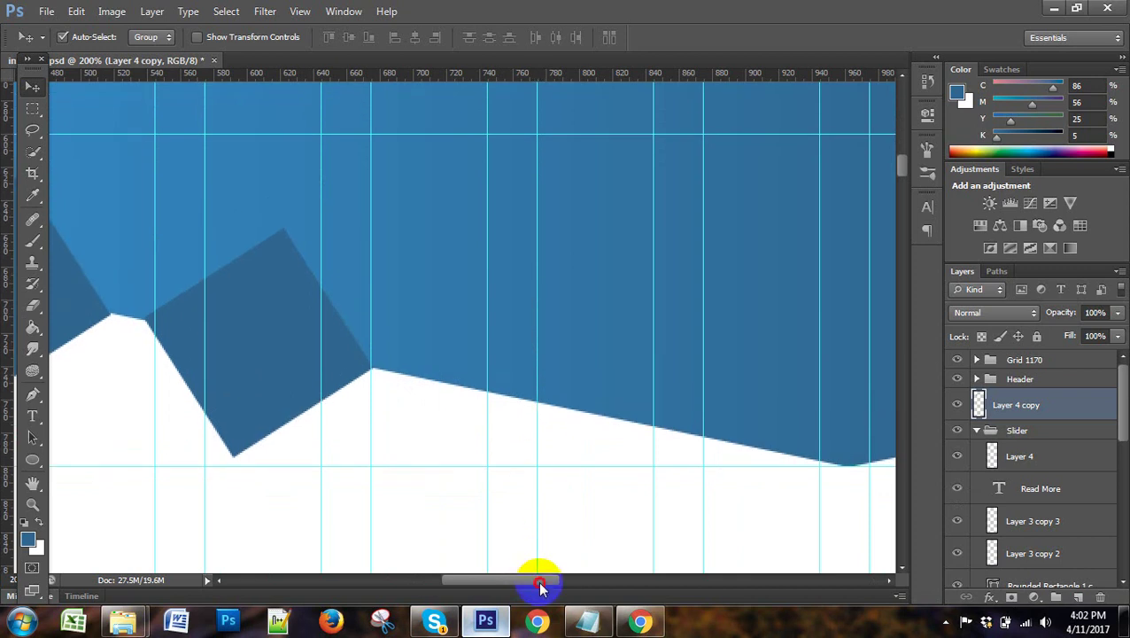
{"action": "mouse_move", "coordinate": [535, 580]}
{"action": "left_mouse_down"}
{"action": "mouse_move", "coordinate": [484, 601]}
{"action": "mouse_move", "coordinate": [544, 602]}
{"action": "left_mouse_up"}
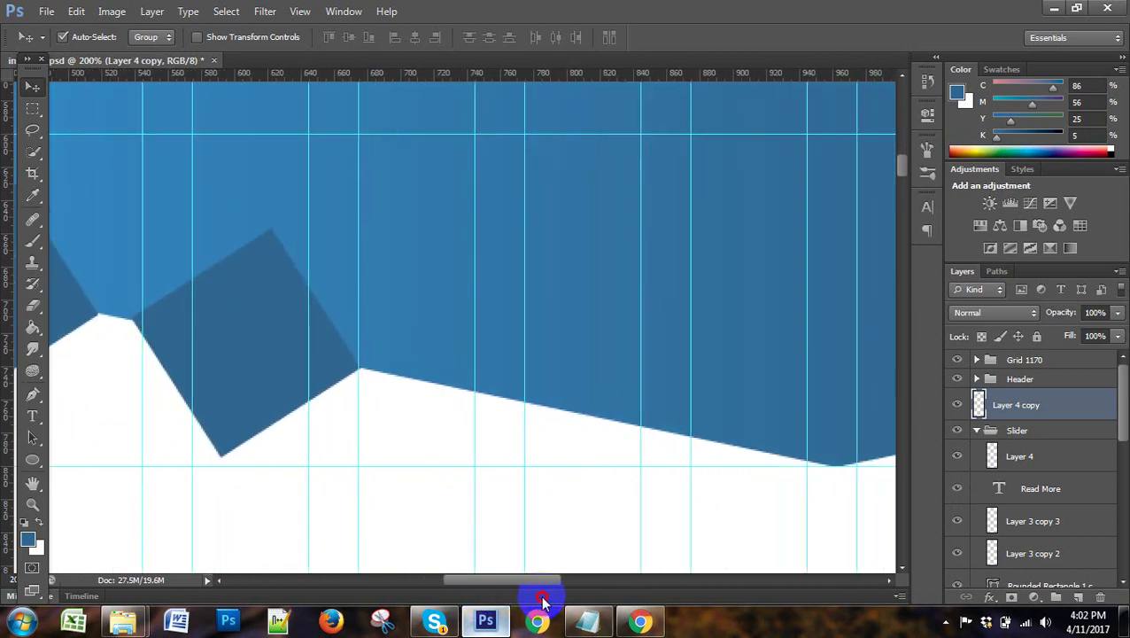
Compare the two-square layout against the reference website in Chrome, then return to Photoshop.
{"action": "scroll", "coordinate": [611, 461], "scroll_direction": "down", "scroll_amount": 2}
{"action": "scroll", "coordinate": [612, 462], "scroll_direction": "down", "scroll_amount": 1}
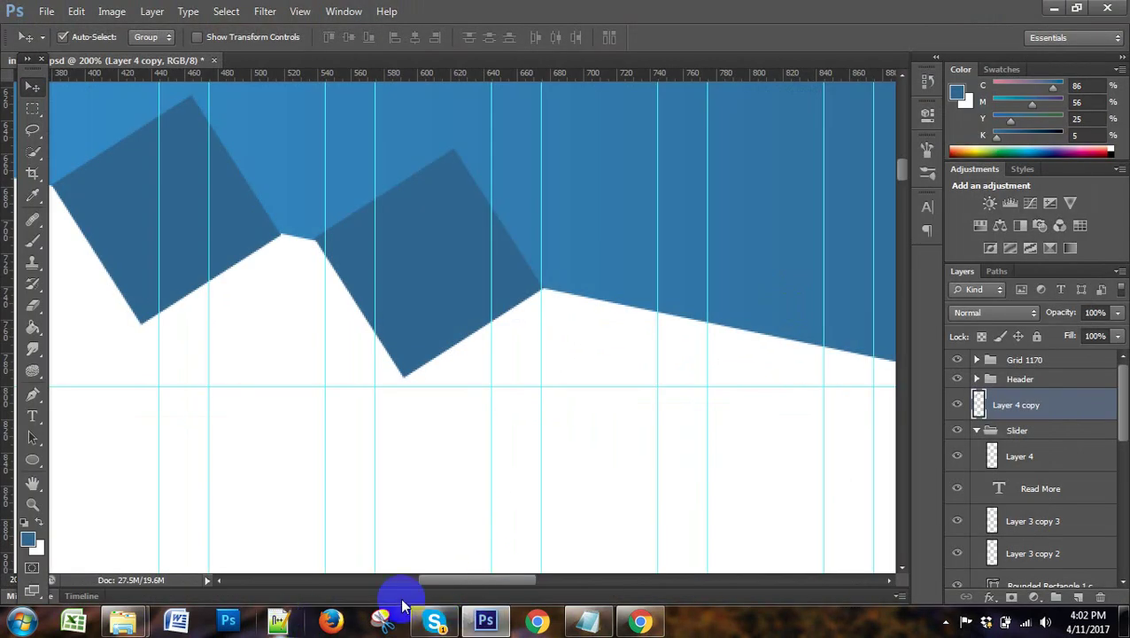
{"action": "left_click", "coordinate": [641, 622]}
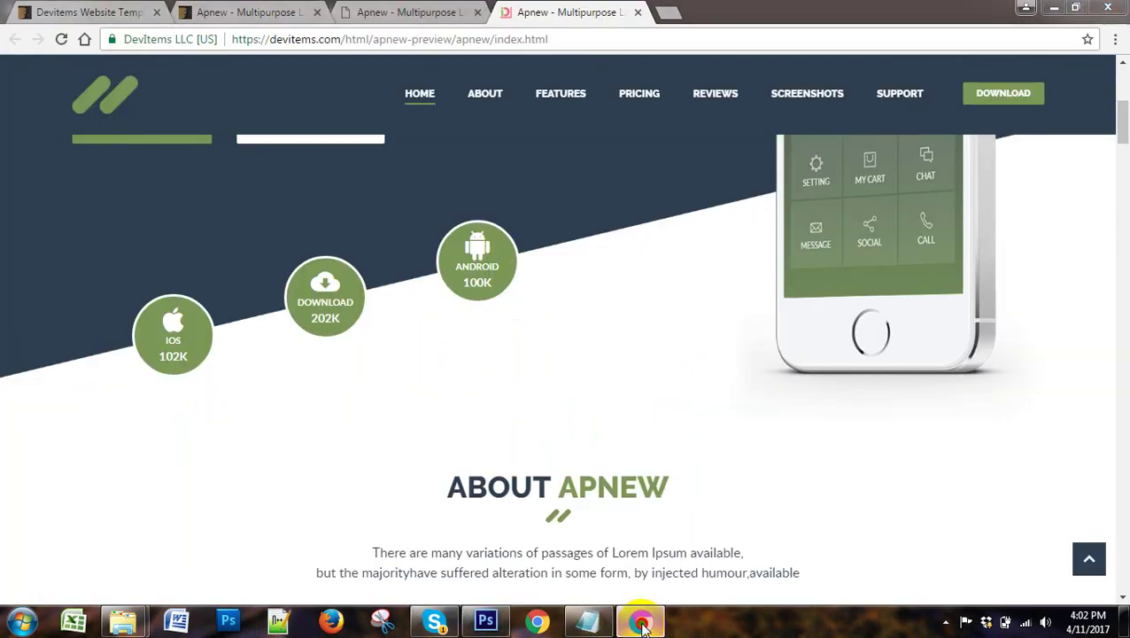
{"action": "left_click", "coordinate": [641, 623]}
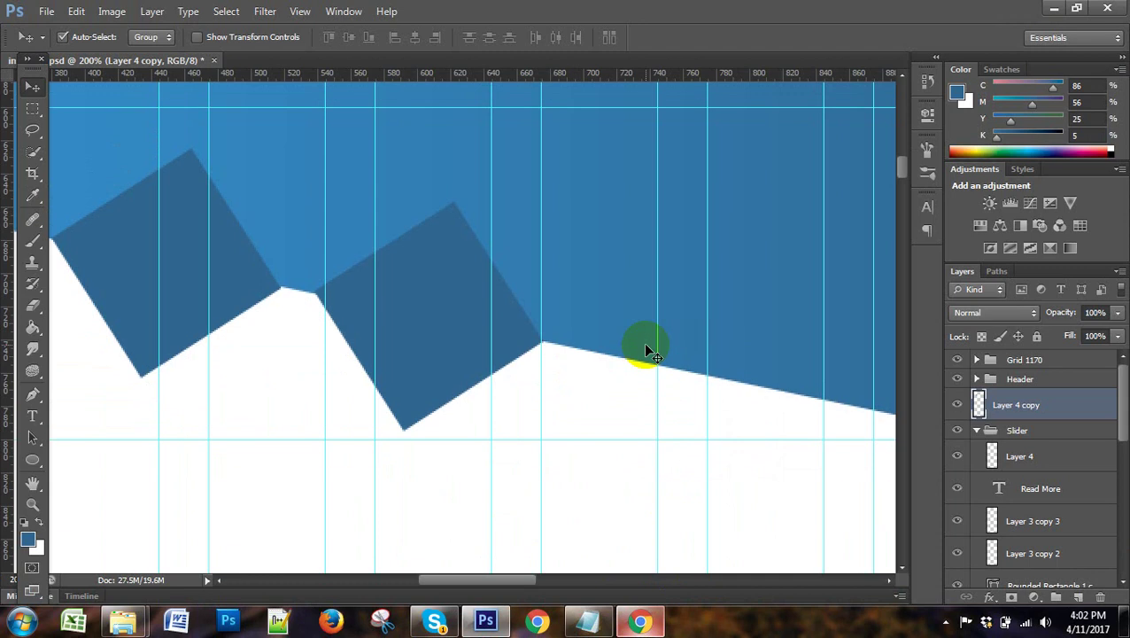
{"action": "scroll", "coordinate": [647, 350], "scroll_direction": "down", "scroll_amount": 2}
{"action": "scroll", "coordinate": [647, 350], "scroll_direction": "down", "scroll_amount": 1}
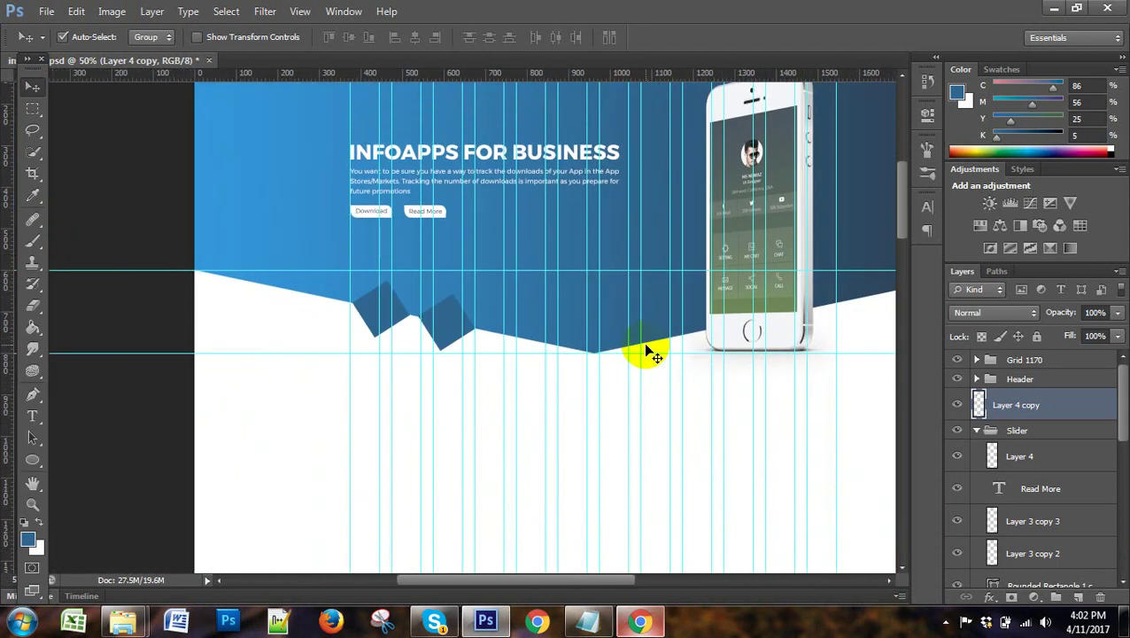
{"action": "left_click_drag", "start_coordinate": [609, 583], "coordinate": [649, 588]}
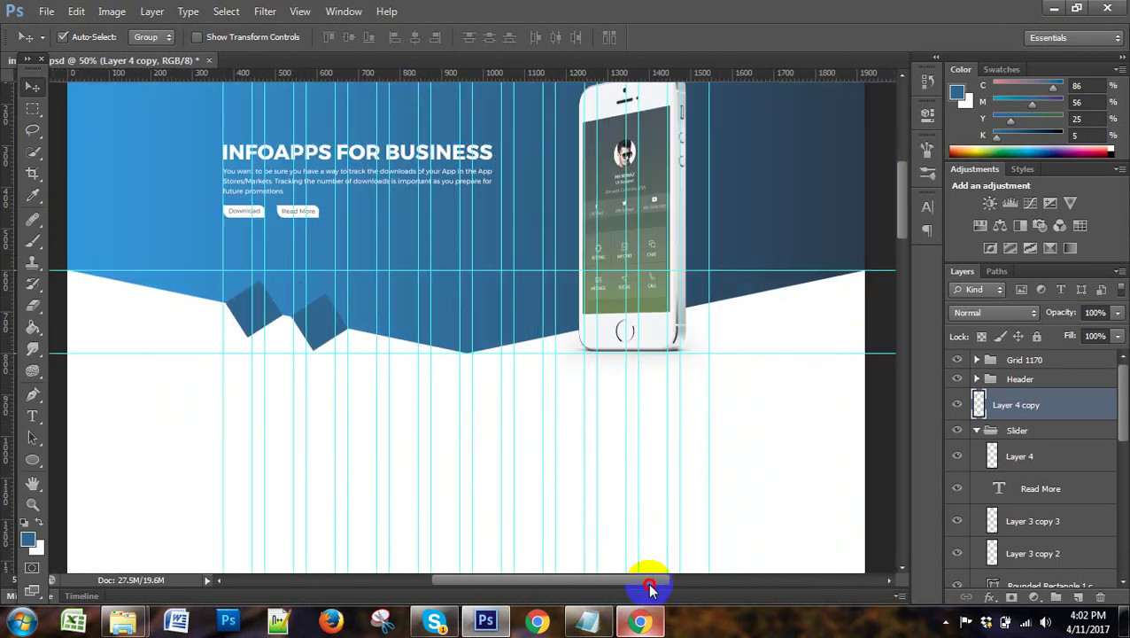
{"action": "scroll", "coordinate": [605, 365], "scroll_direction": "up", "scroll_amount": 1}
{"action": "scroll", "coordinate": [607, 364], "scroll_direction": "up", "scroll_amount": 1}
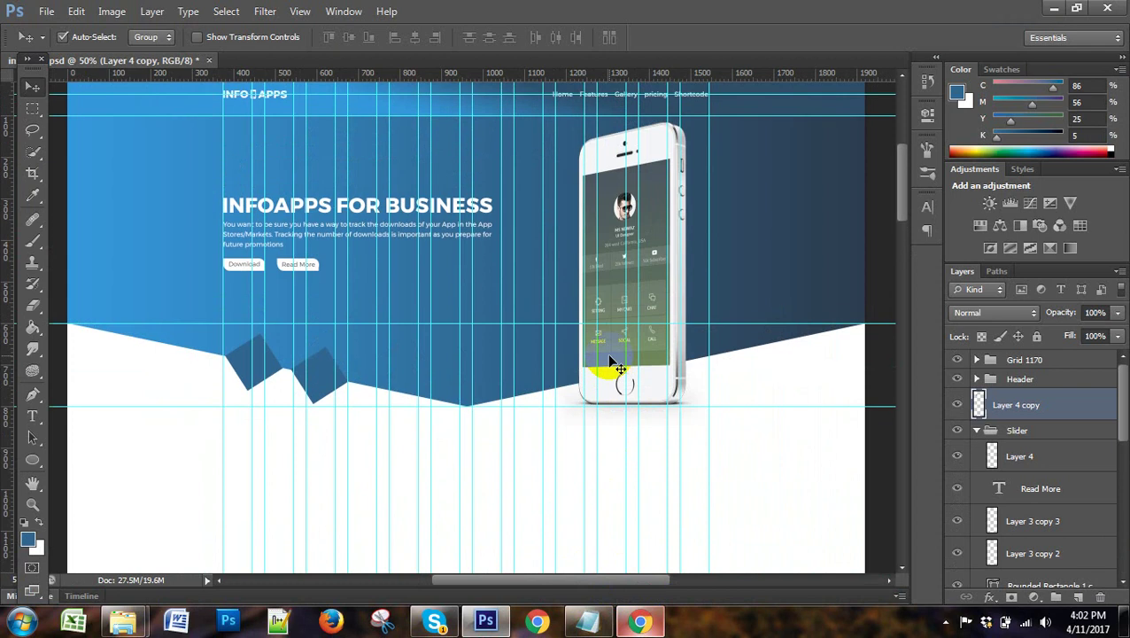
{"action": "scroll", "coordinate": [611, 364], "scroll_direction": "up", "scroll_amount": 2}
{"action": "mouse_move", "coordinate": [332, 413]}
{"action": "left_mouse_down"}
{"action": "mouse_move", "coordinate": [297, 434]}
{"action": "mouse_move", "coordinate": [322, 429]}
{"action": "left_mouse_up"}
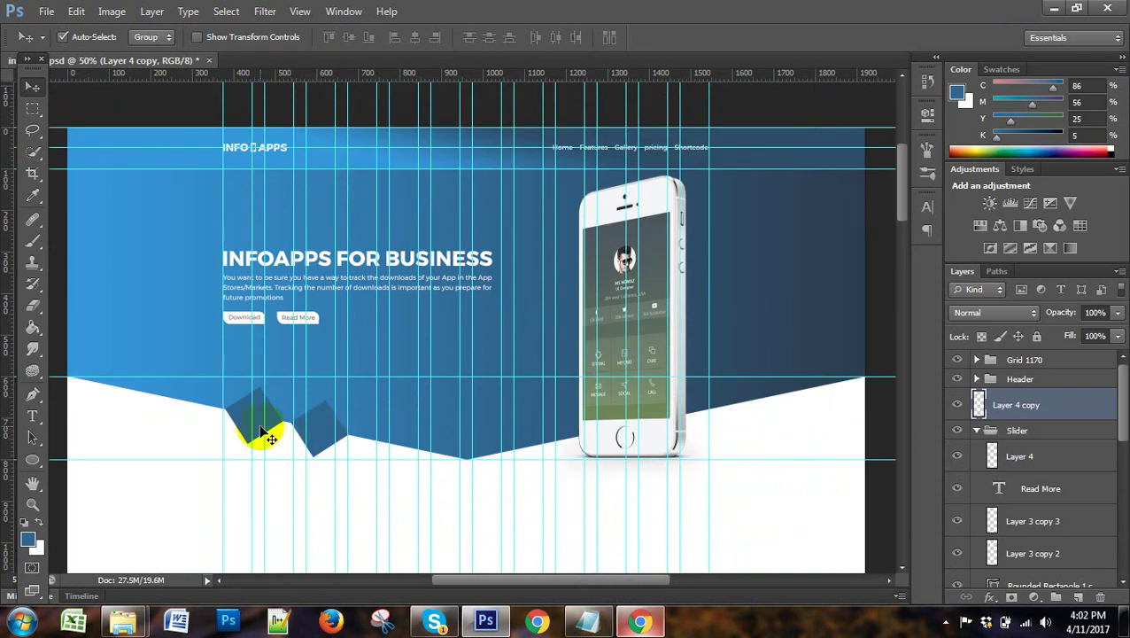
{"action": "key", "text": "ctrl+plus"}
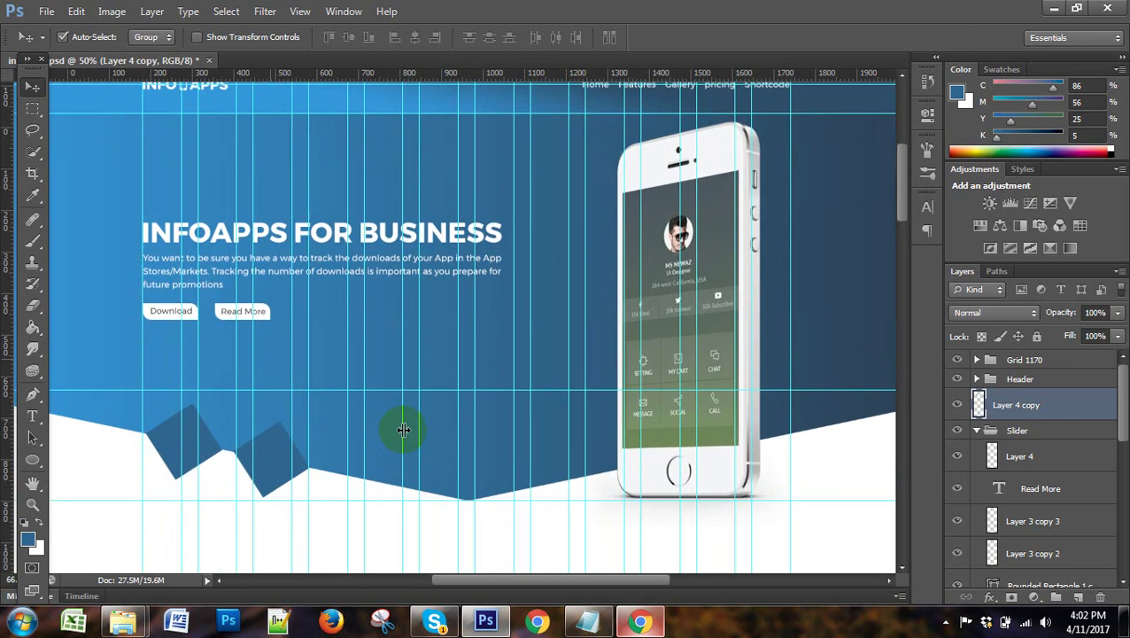
{"action": "scroll", "coordinate": [491, 383], "scroll_direction": "up", "scroll_amount": 1}
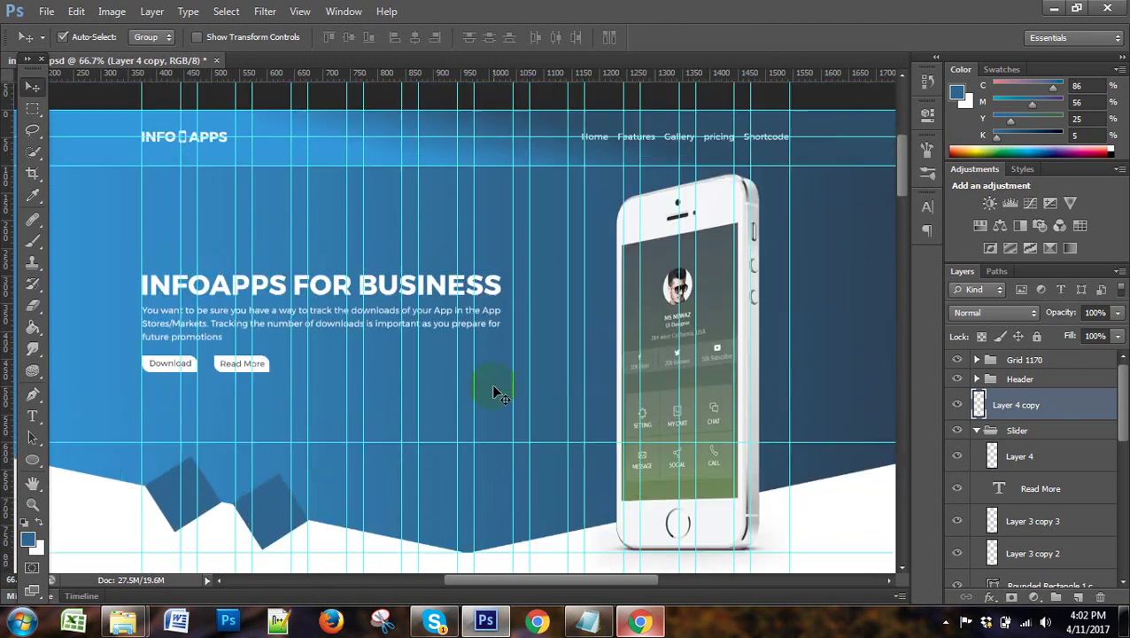
{"action": "scroll", "coordinate": [497, 391], "scroll_direction": "down", "scroll_amount": 1}
{"action": "scroll", "coordinate": [523, 534], "scroll_direction": "down", "scroll_amount": 1}
{"action": "left_click_drag", "start_coordinate": [530, 585], "coordinate": [512, 583]}
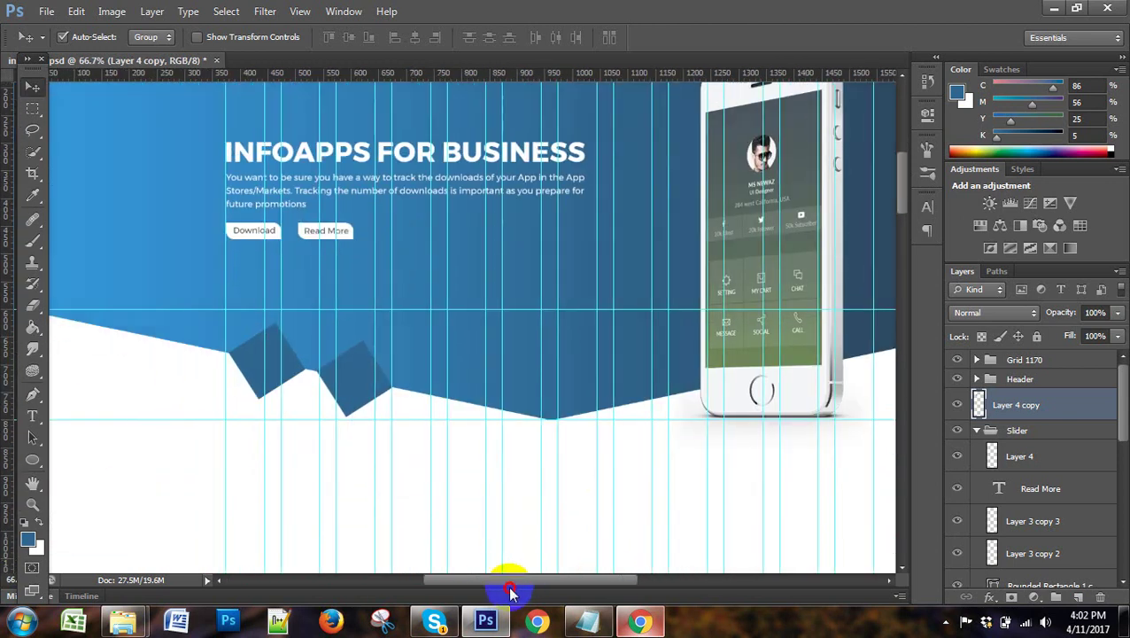
{"action": "scroll", "coordinate": [538, 356], "scroll_direction": "down", "scroll_amount": 2}
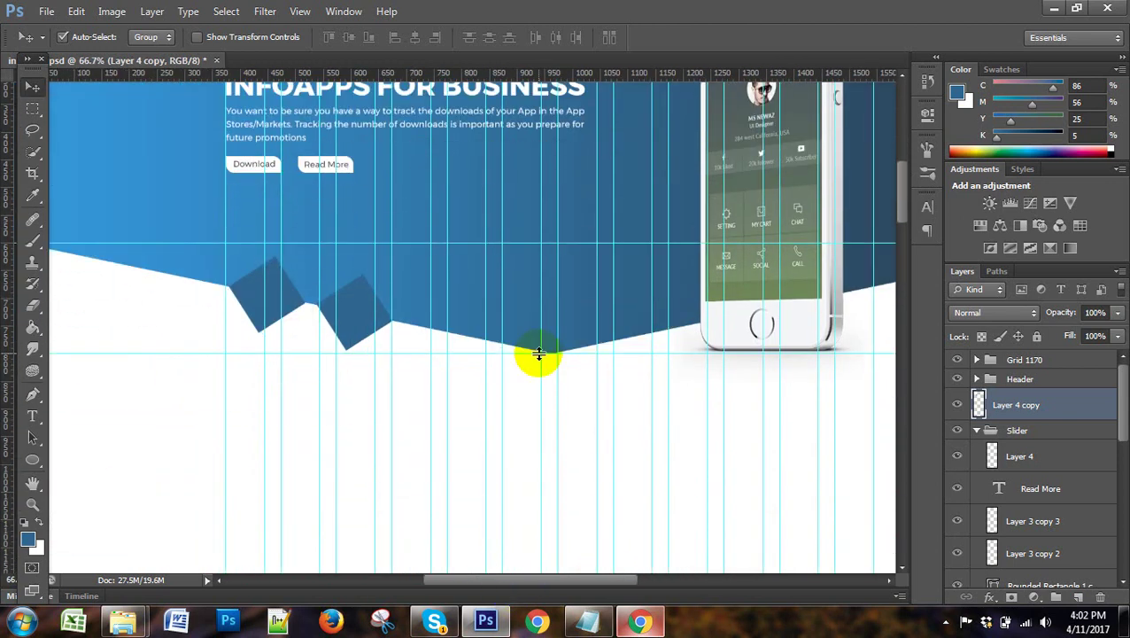
{"action": "key", "text": "ctrl+plus"}
{"action": "key", "text": "ctrl+plus"}
{"action": "left_click_drag", "start_coordinate": [521, 585], "coordinate": [479, 583]}
Create an empty Montserrat Regular 16 px text layer, Layer 5, inside the left square.
{"action": "left_click", "coordinate": [31, 420]}
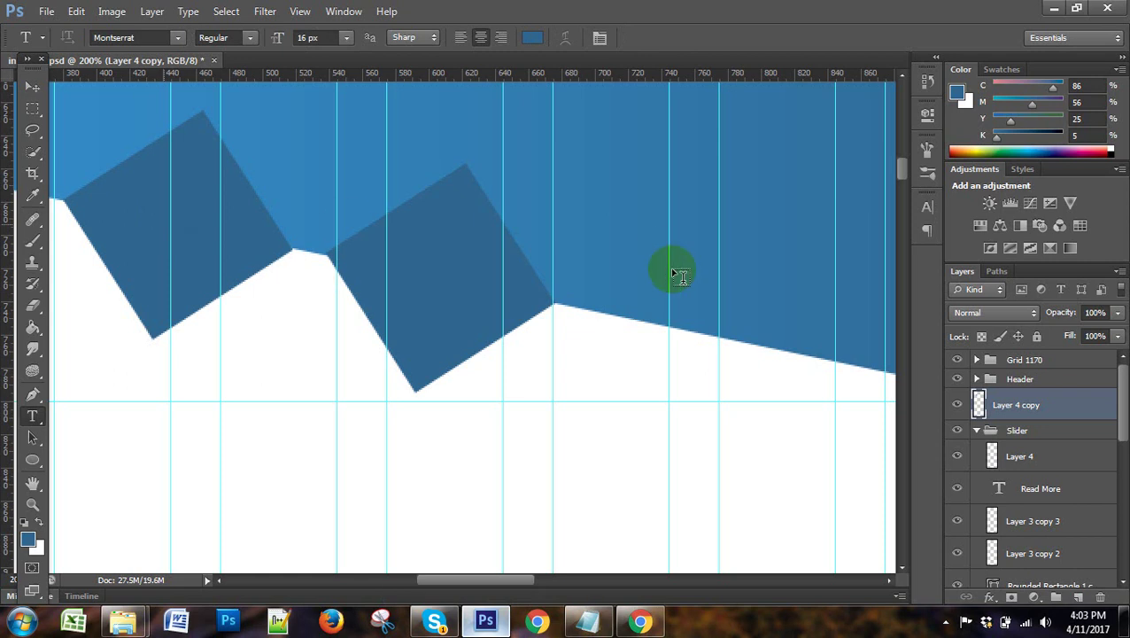
{"action": "scroll", "coordinate": [686, 288], "scroll_direction": "up", "scroll_amount": 3}
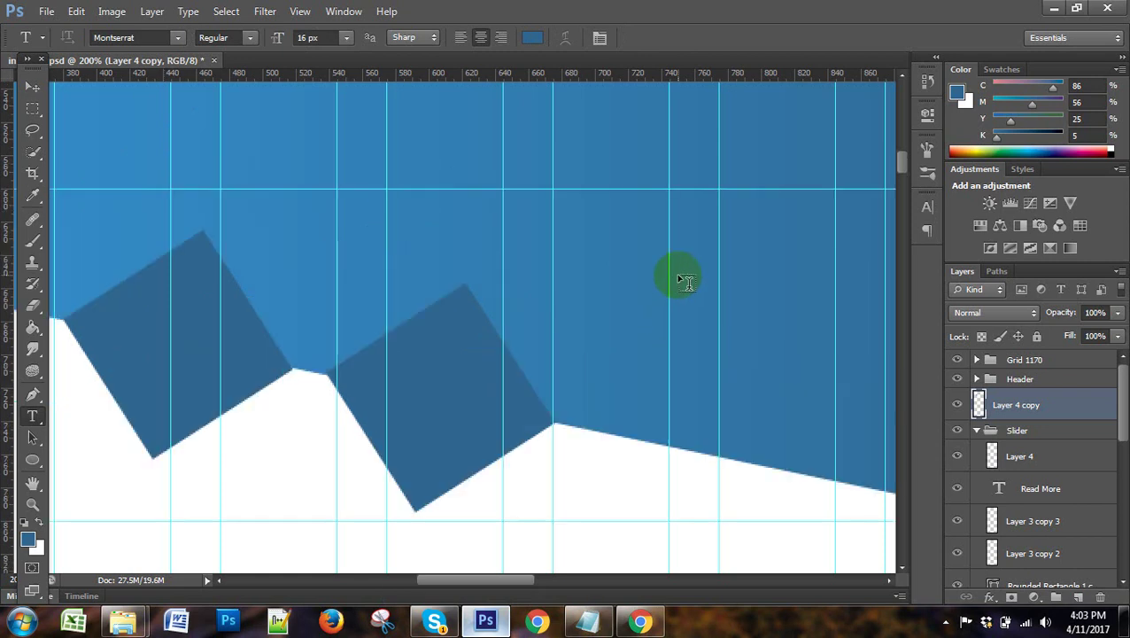
{"action": "scroll", "coordinate": [670, 259], "scroll_direction": "down", "scroll_amount": 2}
{"action": "scroll", "coordinate": [172, 209], "scroll_direction": "down", "scroll_amount": 1}
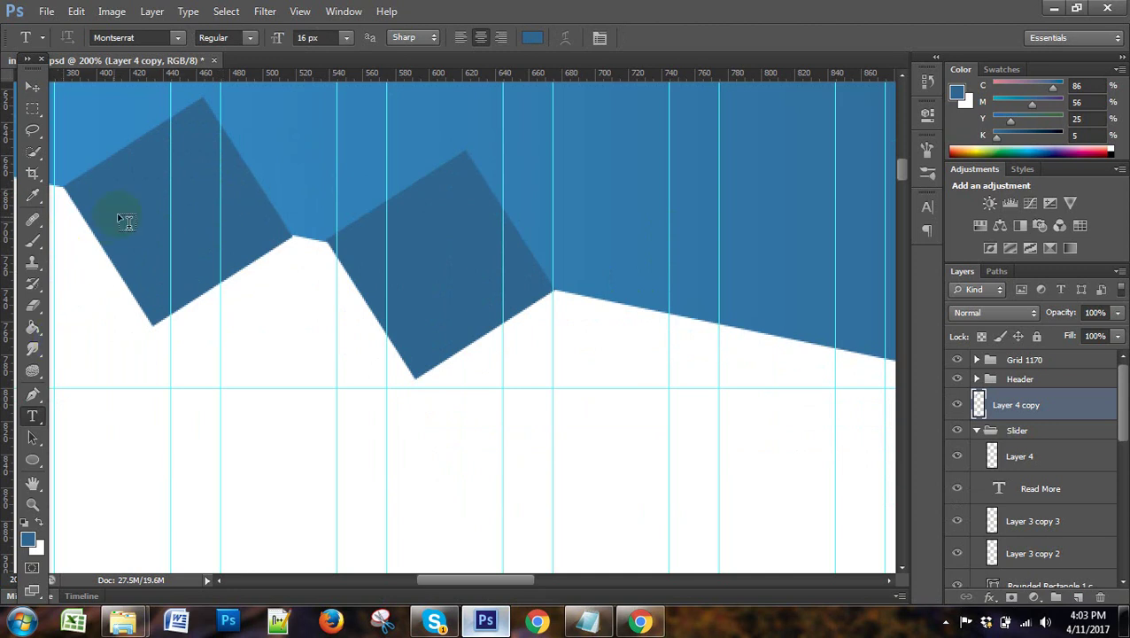
{"action": "left_click", "coordinate": [220, 310]}
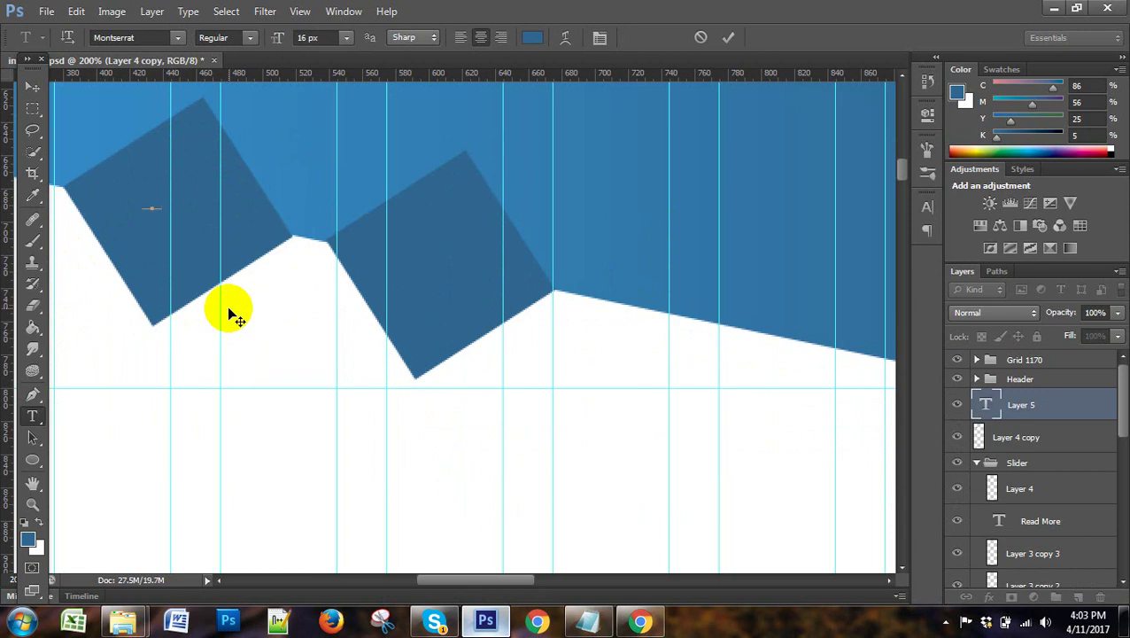
{"action": "key", "text": "BackSpace"}
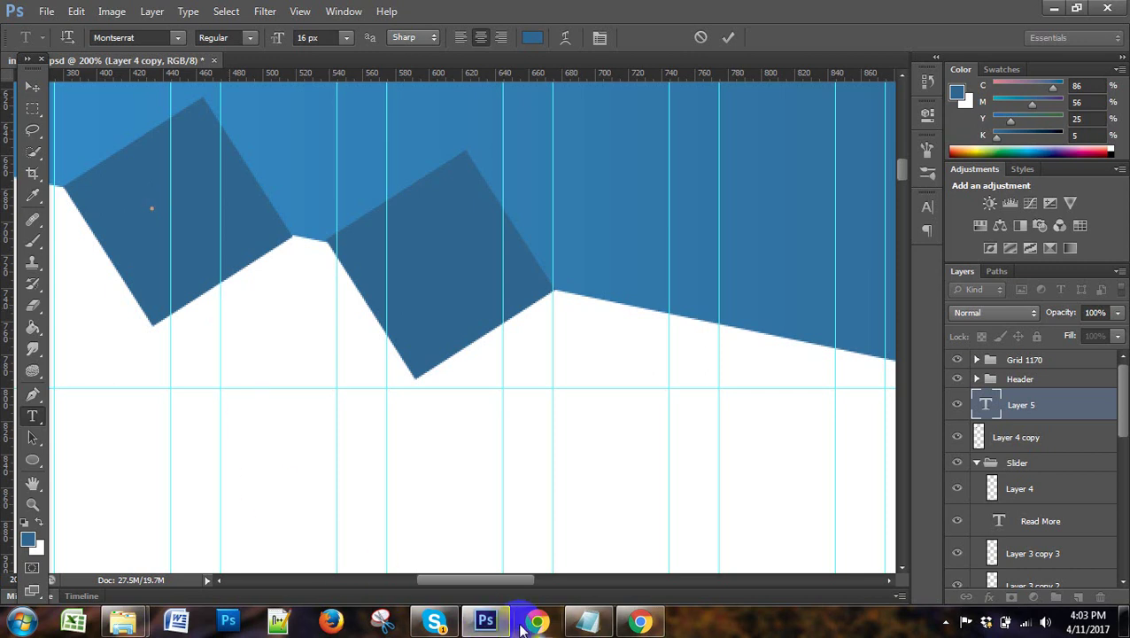
Check the reference site, then set a text box for WINDOWS across the left square.
{"action": "left_click", "coordinate": [629, 625]}
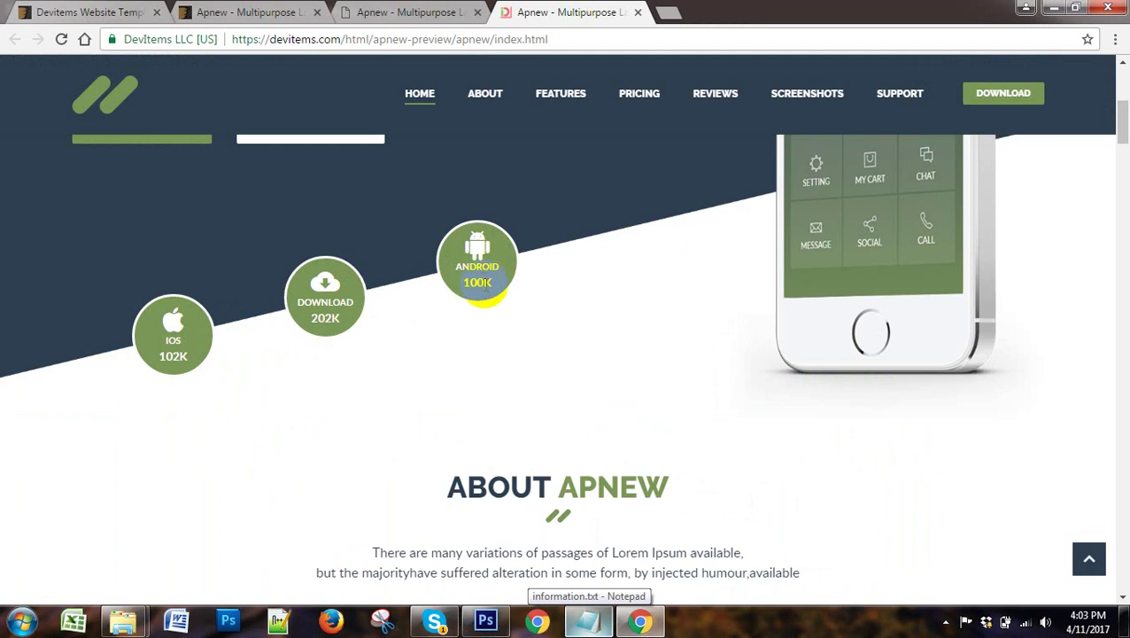
{"action": "left_click", "coordinate": [493, 622]}
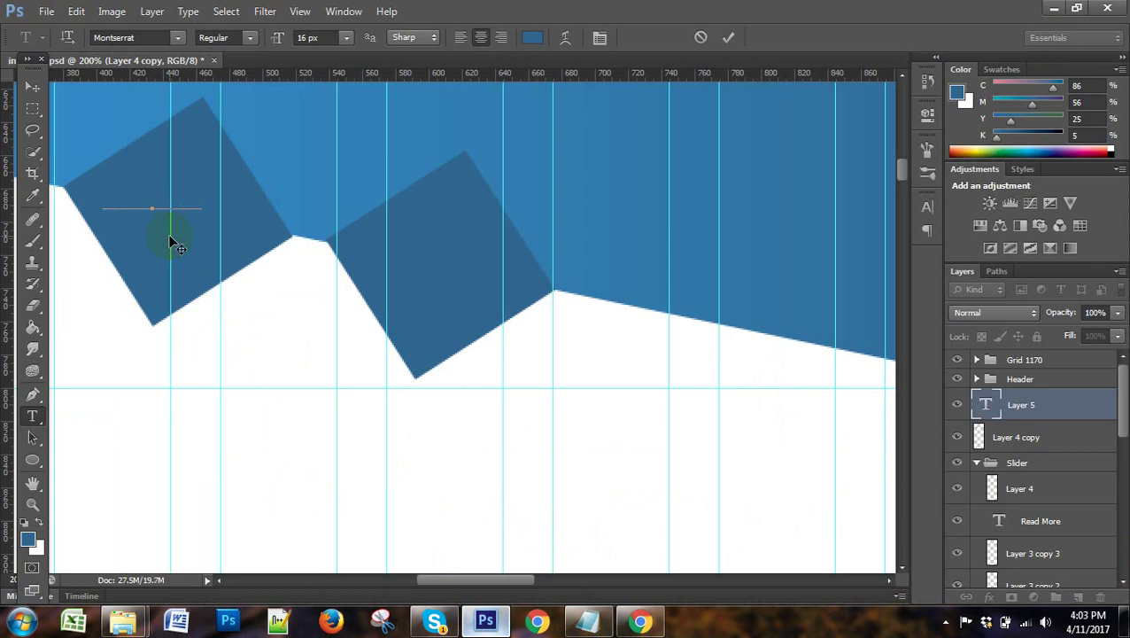
{"action": "left_click_drag", "start_coordinate": [171, 239], "coordinate": [194, 222]}
{"action": "left_click_drag", "start_coordinate": [177, 204], "coordinate": [178, 205]}
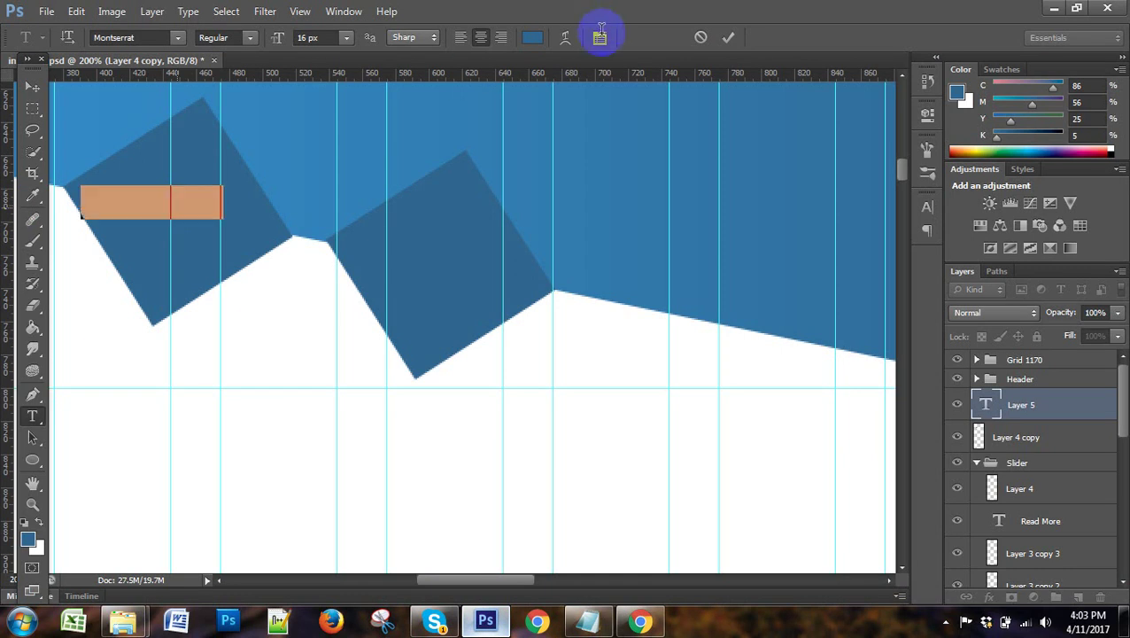
Set the WINDOWS text colour to white, #fff.
{"action": "left_click", "coordinate": [535, 46]}
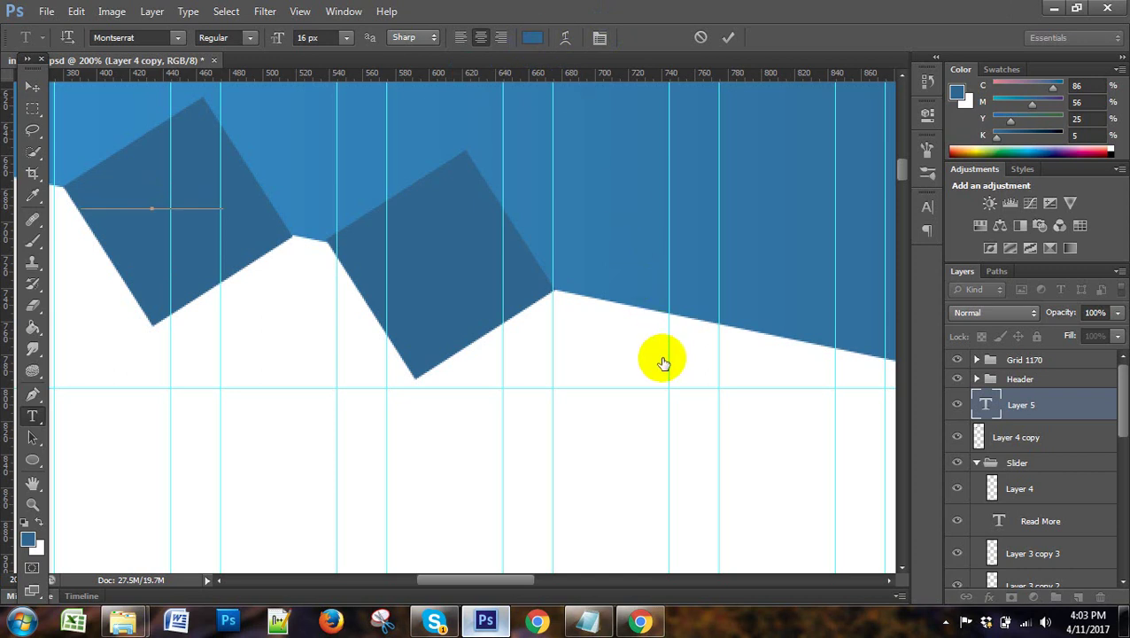
{"action": "left_click", "coordinate": [780, 542]}
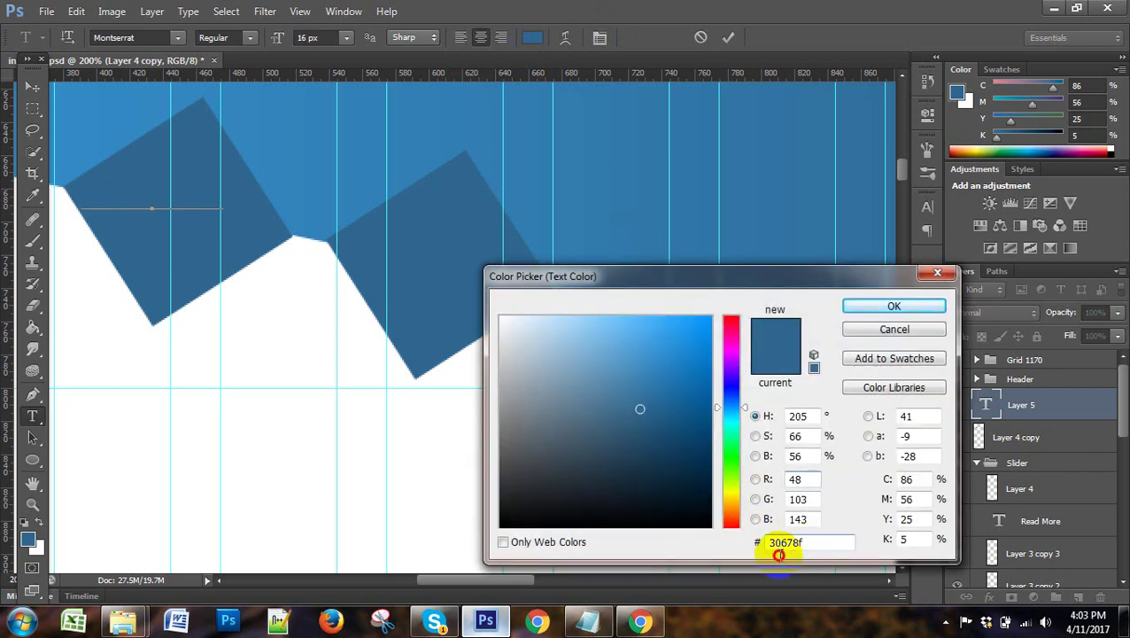
{"action": "type", "text": "ff"}
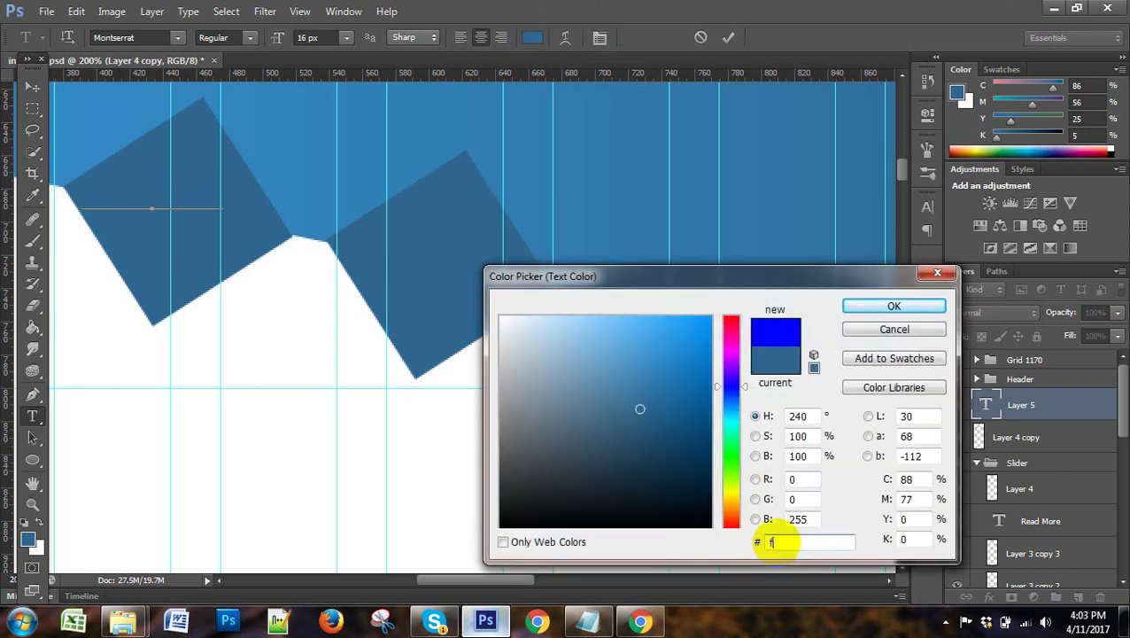
{"action": "type", "text": "f"}
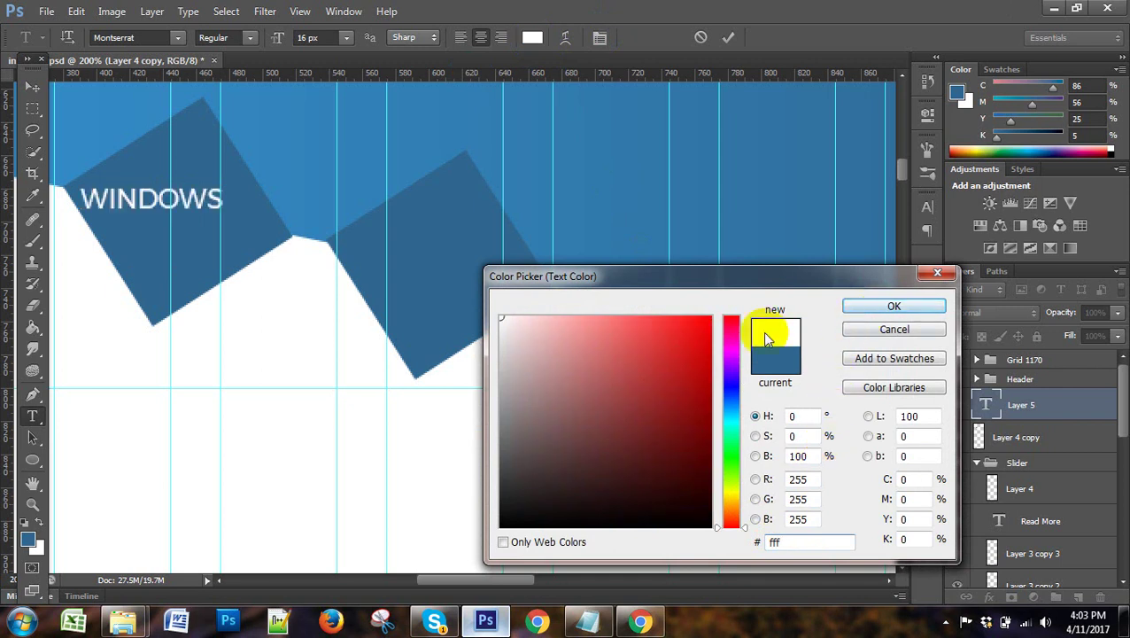
{"action": "key", "text": "Return"}
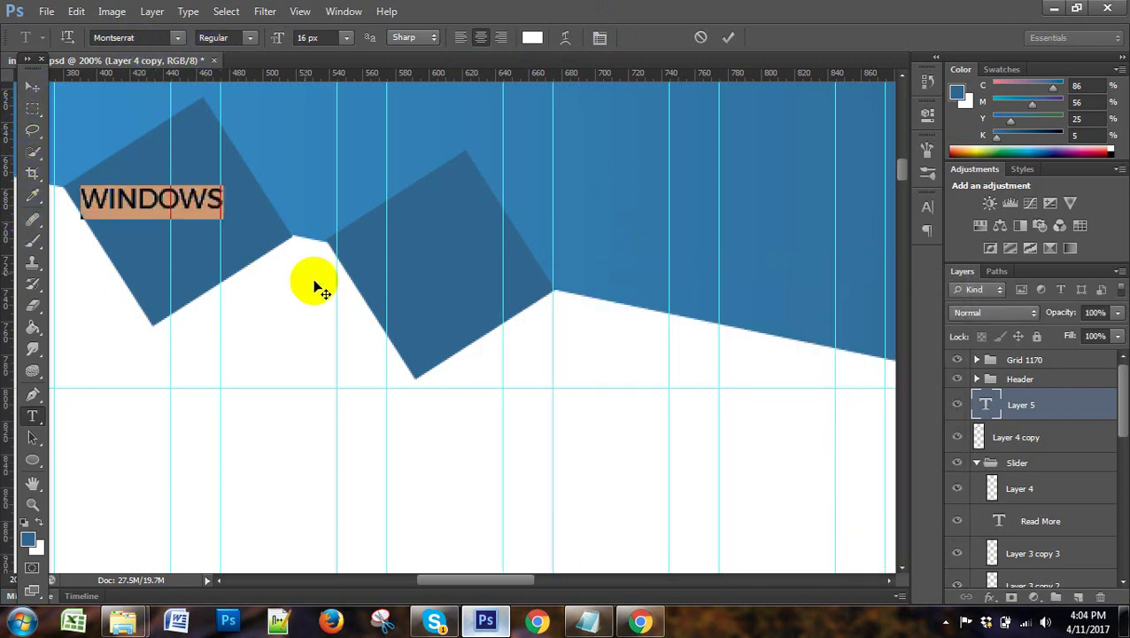
Commit the white WINDOWS text so its layer becomes Windows.
{"action": "scroll", "coordinate": [327, 286], "scroll_direction": "up", "scroll_amount": 1}
{"action": "scroll", "coordinate": [328, 286], "scroll_direction": "up", "scroll_amount": 2}
{"action": "scroll", "coordinate": [330, 287], "scroll_direction": "up", "scroll_amount": 1}
{"action": "scroll", "coordinate": [330, 287], "scroll_direction": "up", "scroll_amount": 2}
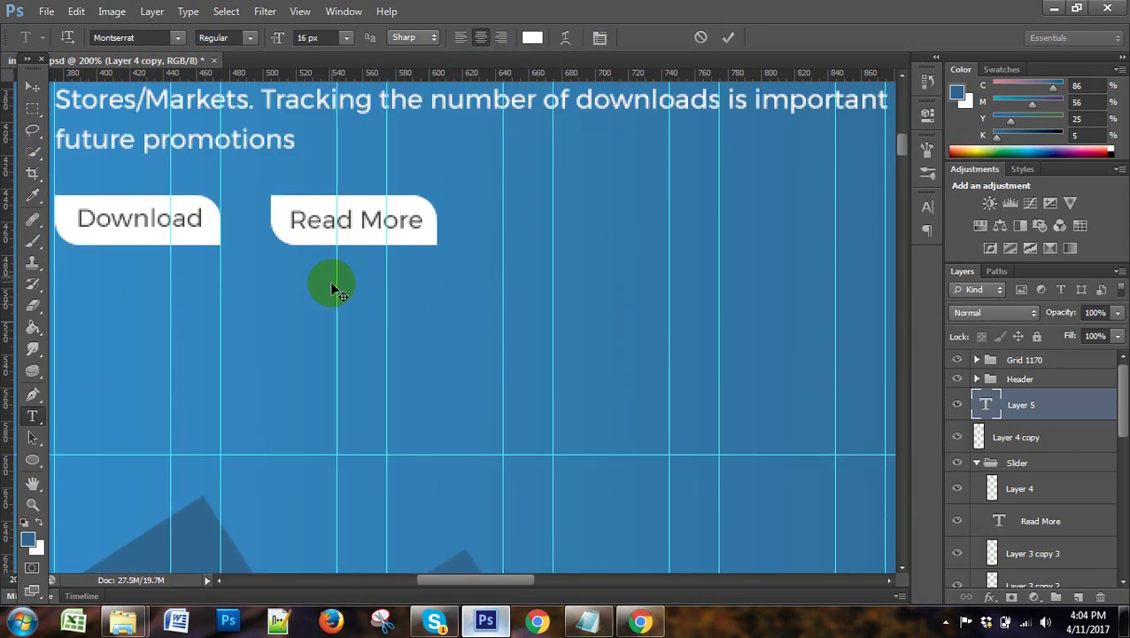
{"action": "scroll", "coordinate": [329, 280], "scroll_direction": "up", "scroll_amount": 2}
{"action": "scroll", "coordinate": [329, 270], "scroll_direction": "up", "scroll_amount": 2}
{"action": "scroll", "coordinate": [329, 254], "scroll_direction": "up", "scroll_amount": 1}
{"action": "scroll", "coordinate": [329, 254], "scroll_direction": "up", "scroll_amount": 1}
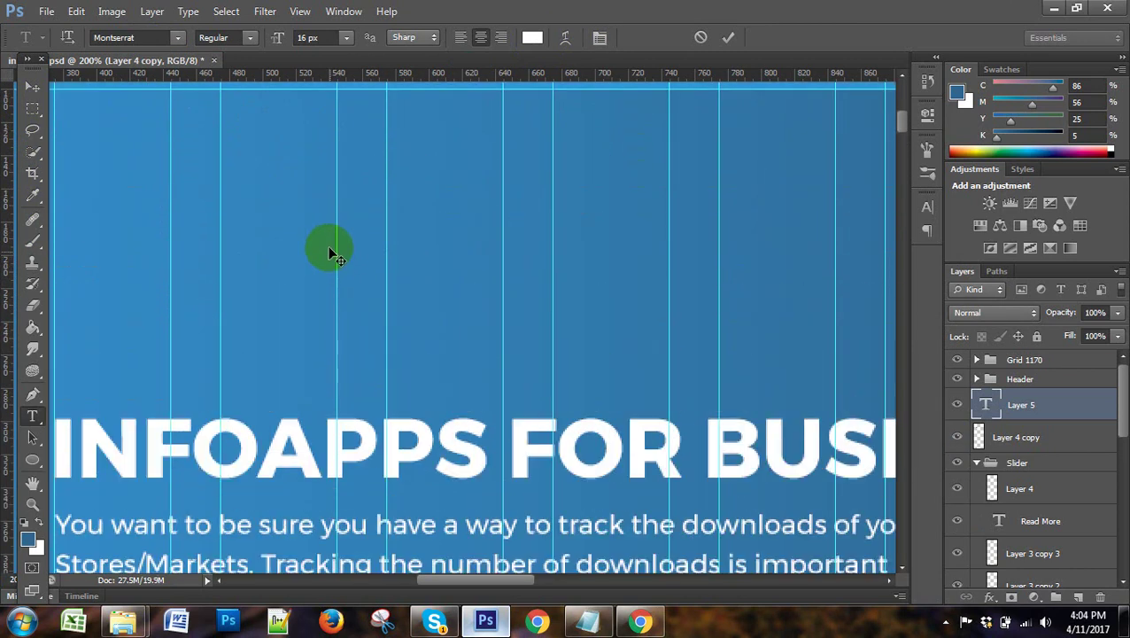
{"action": "scroll", "coordinate": [328, 248], "scroll_direction": "up", "scroll_amount": 2}
{"action": "left_click", "coordinate": [31, 82]}
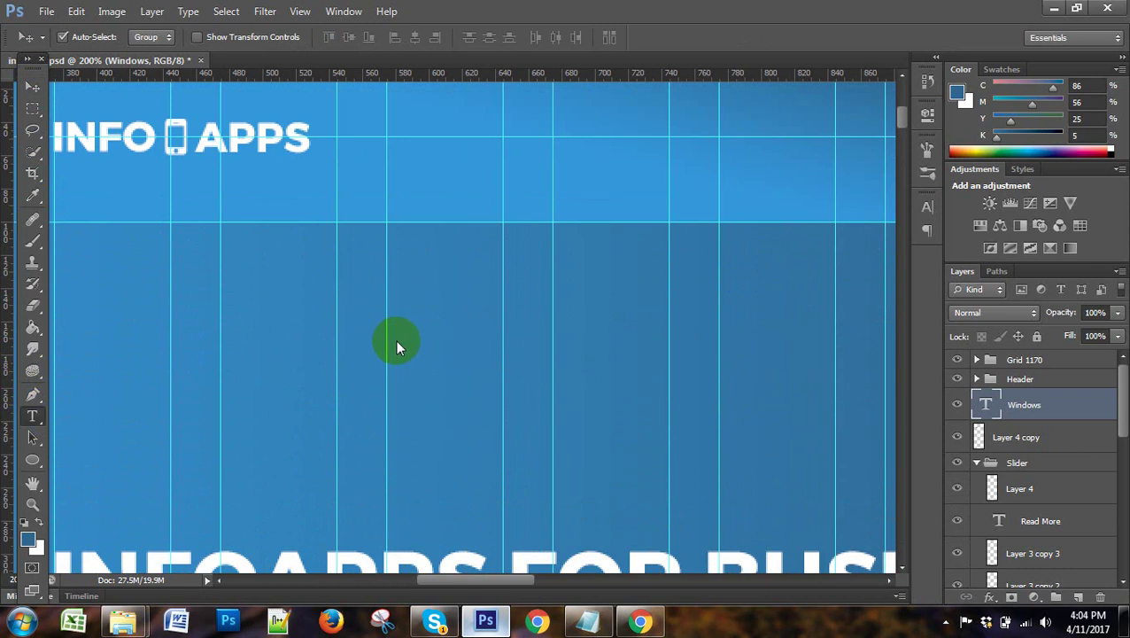
Reselect the WINDOWS word, then close the ad tab in Chrome and return to Photoshop.
{"action": "key", "text": "t"}
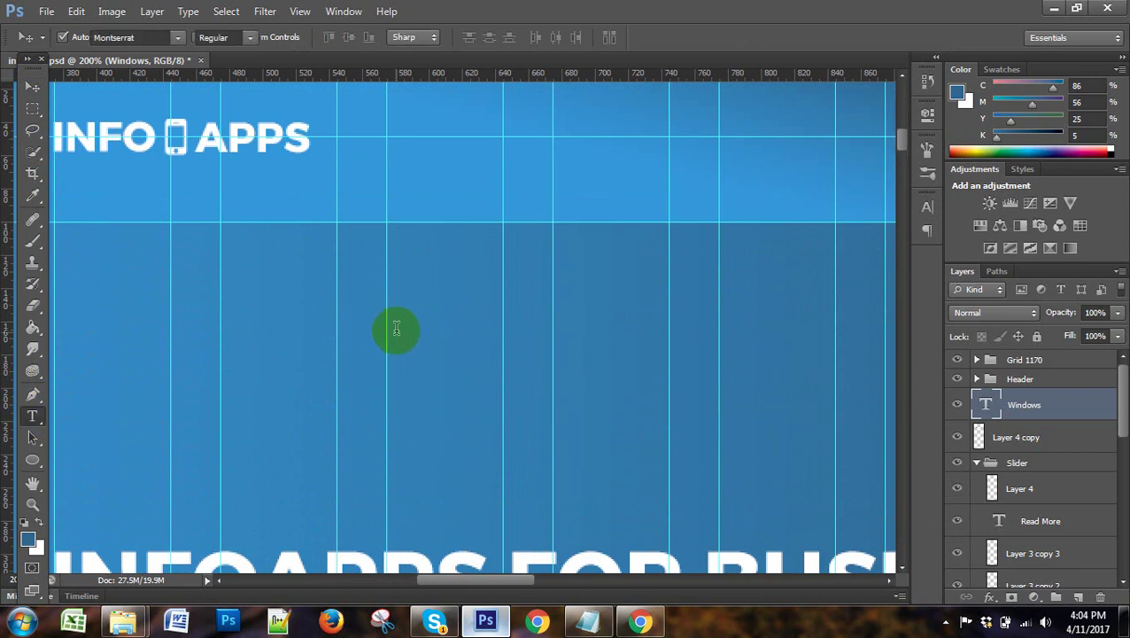
{"action": "scroll", "coordinate": [403, 328], "scroll_direction": "down", "scroll_amount": 3}
{"action": "scroll", "coordinate": [403, 325], "scroll_direction": "down", "scroll_amount": 3}
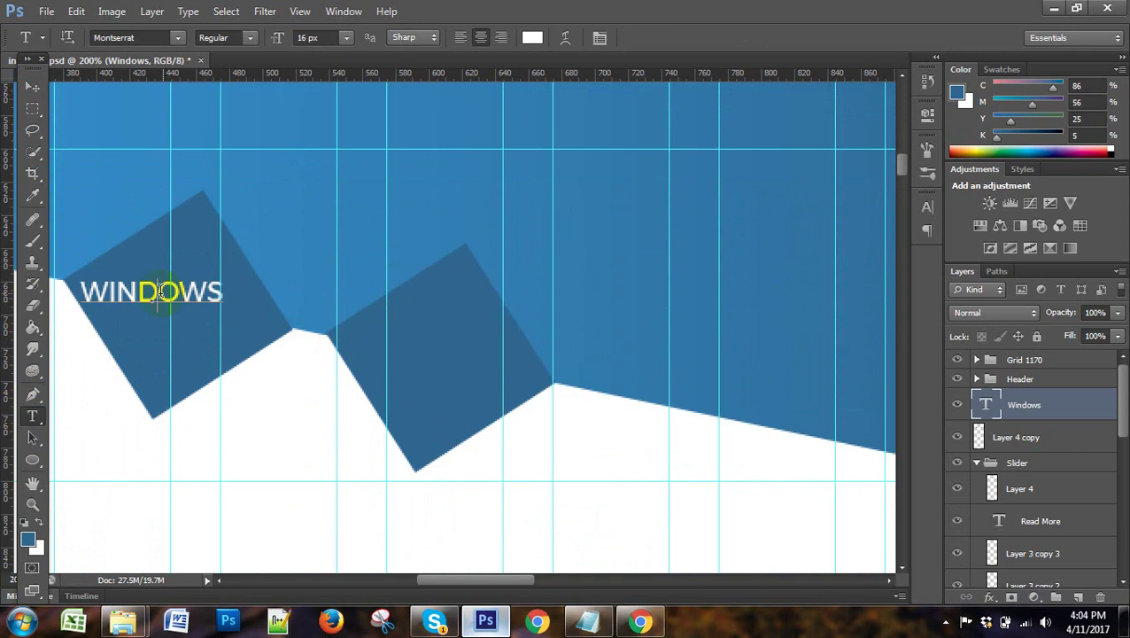
{"action": "double_click", "coordinate": [212, 322]}
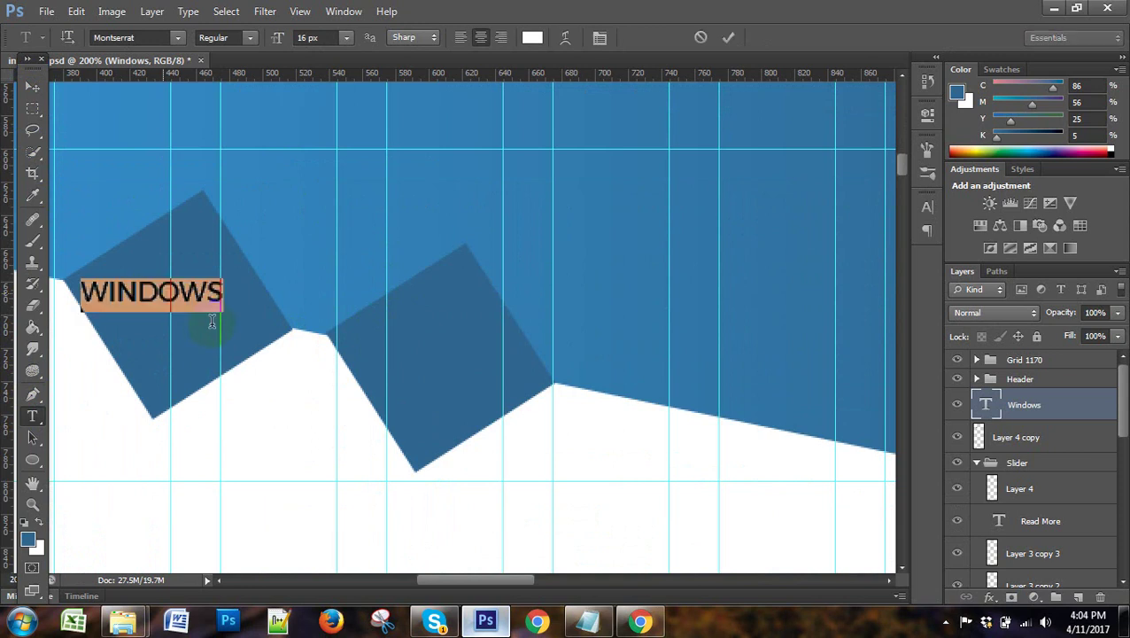
{"action": "left_click", "coordinate": [32, 86]}
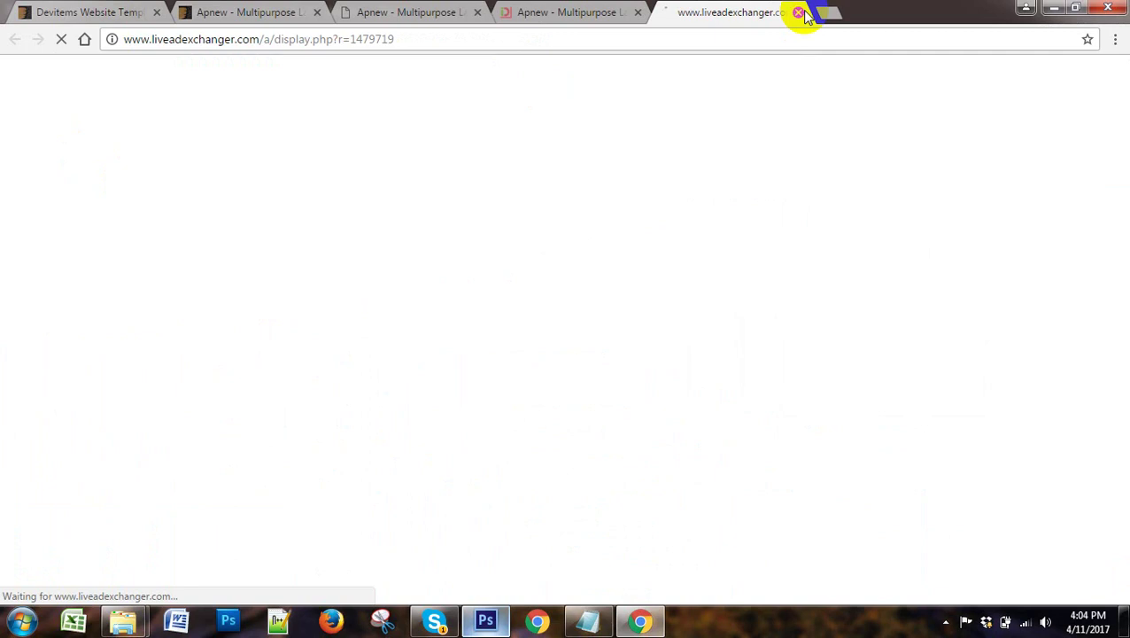
{"action": "left_click", "coordinate": [799, 12]}
{"action": "left_click", "coordinate": [486, 620]}
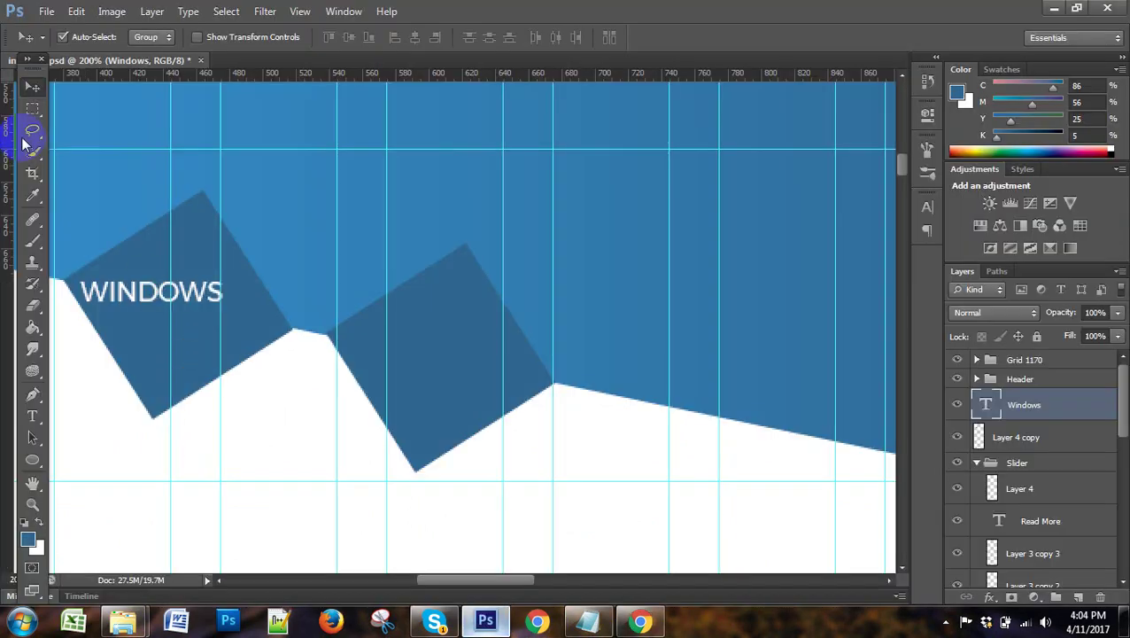
Nudge the WINDOWS label a few pixels right and down to centre it in the left square.
{"action": "key", "text": "Right"}
{"action": "key", "text": "Right"}
{"action": "key", "text": "Right"}
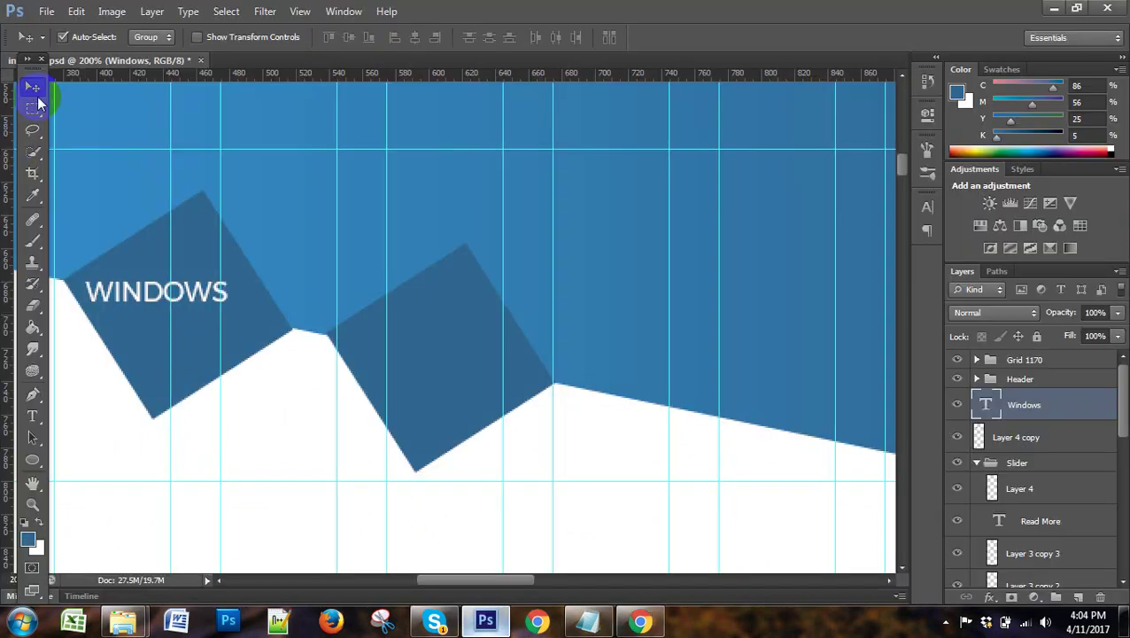
{"action": "key", "text": "Right"}
{"action": "key", "text": "Right"}
{"action": "key", "text": "Right"}
{"action": "key", "text": "Right"}
{"action": "key", "text": "Right"}
{"action": "key", "text": "Right"}
{"action": "key", "text": "Right"}
{"action": "key", "text": "Right"}
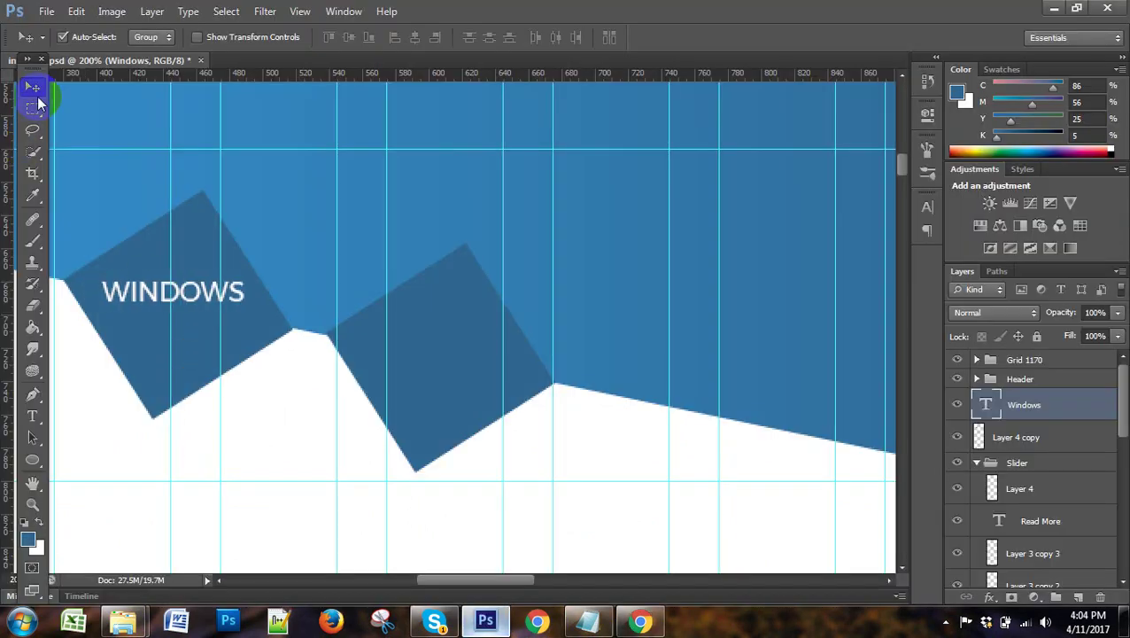
{"action": "key", "text": "Down"}
{"action": "key", "text": "Down"}
{"action": "key", "text": "Down"}
{"action": "key", "text": "Down"}
{"action": "key", "text": "Down"}
{"action": "key", "text": "Down"}
{"action": "key", "text": "Down"}
{"action": "key", "text": "Down"}
{"action": "key", "text": "Down"}
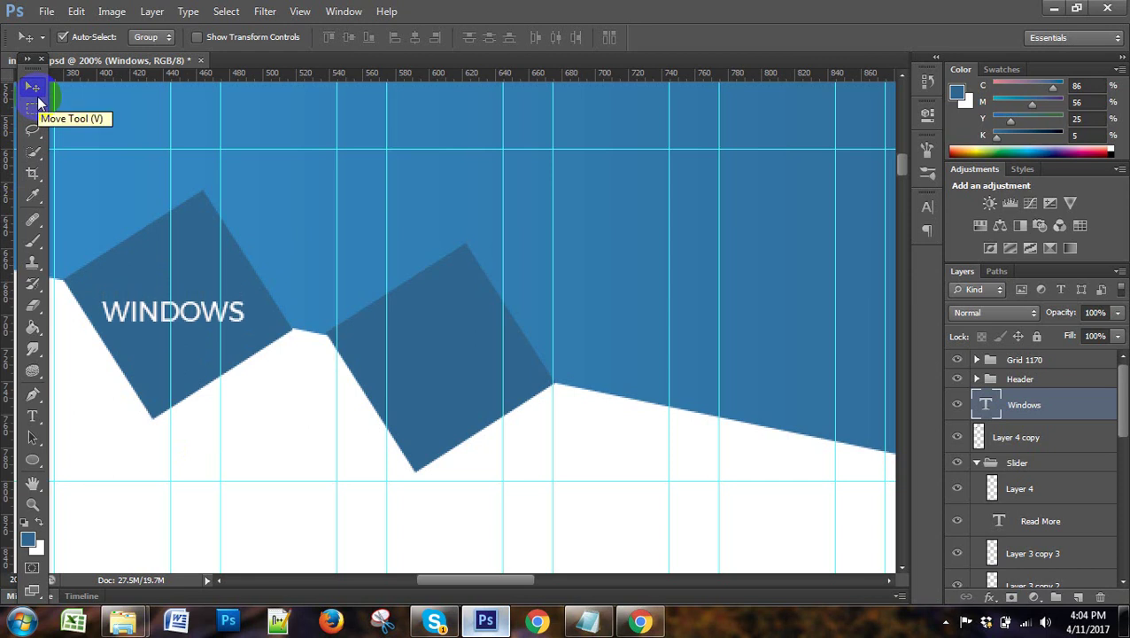
{"action": "key", "text": "Up"}
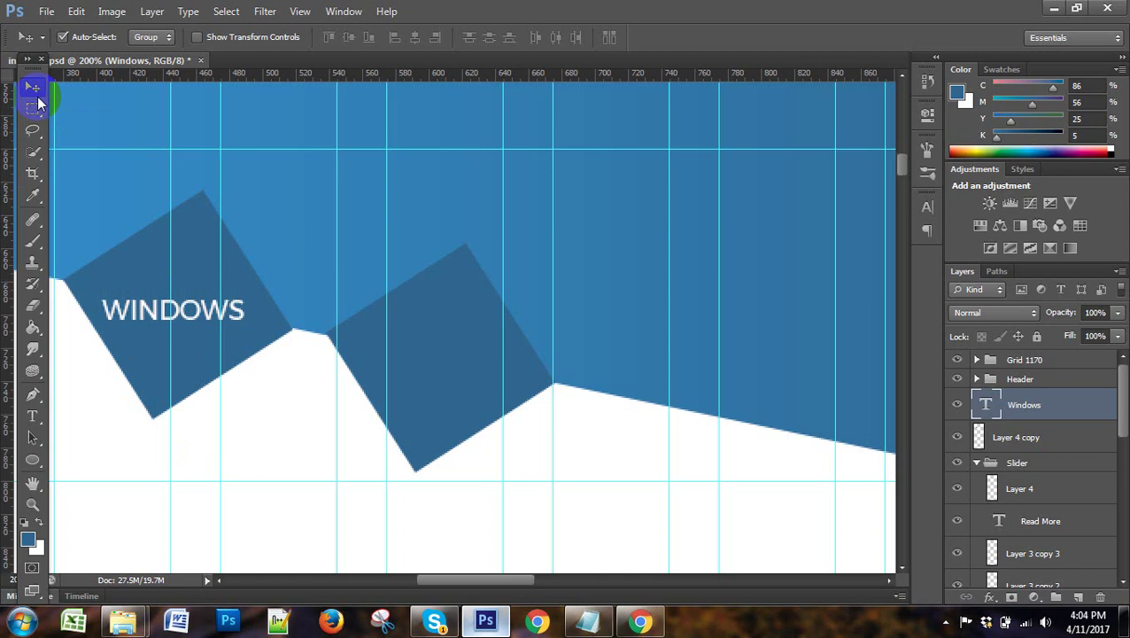
{"action": "key", "text": "Up"}
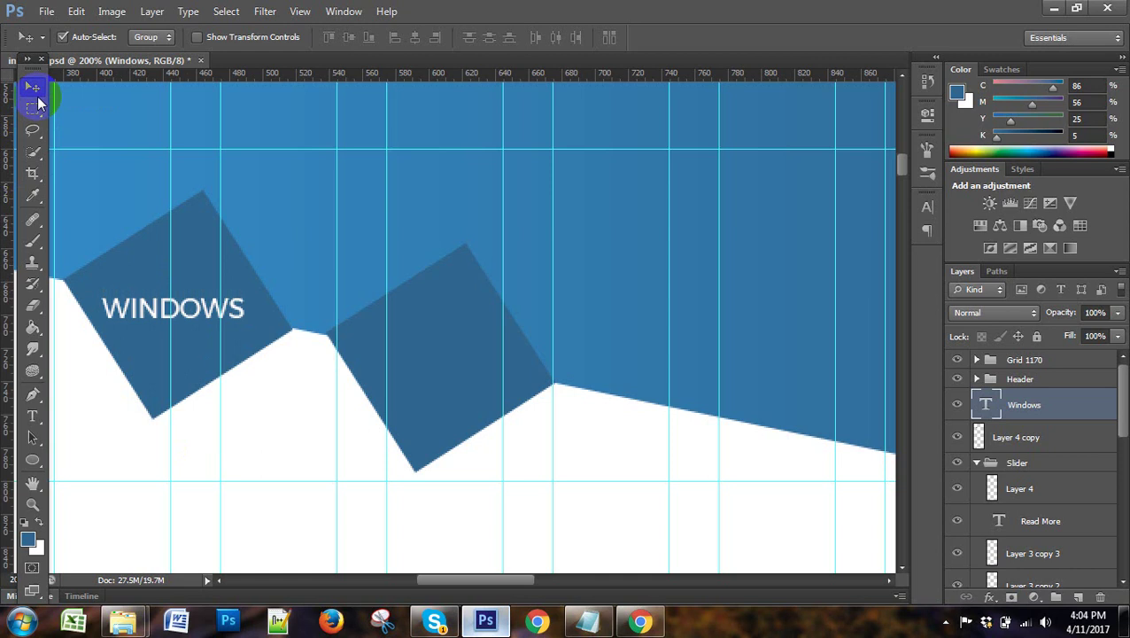
{"action": "key", "text": "Down"}
{"action": "key", "text": "Down"}
{"action": "key", "text": "Right"}
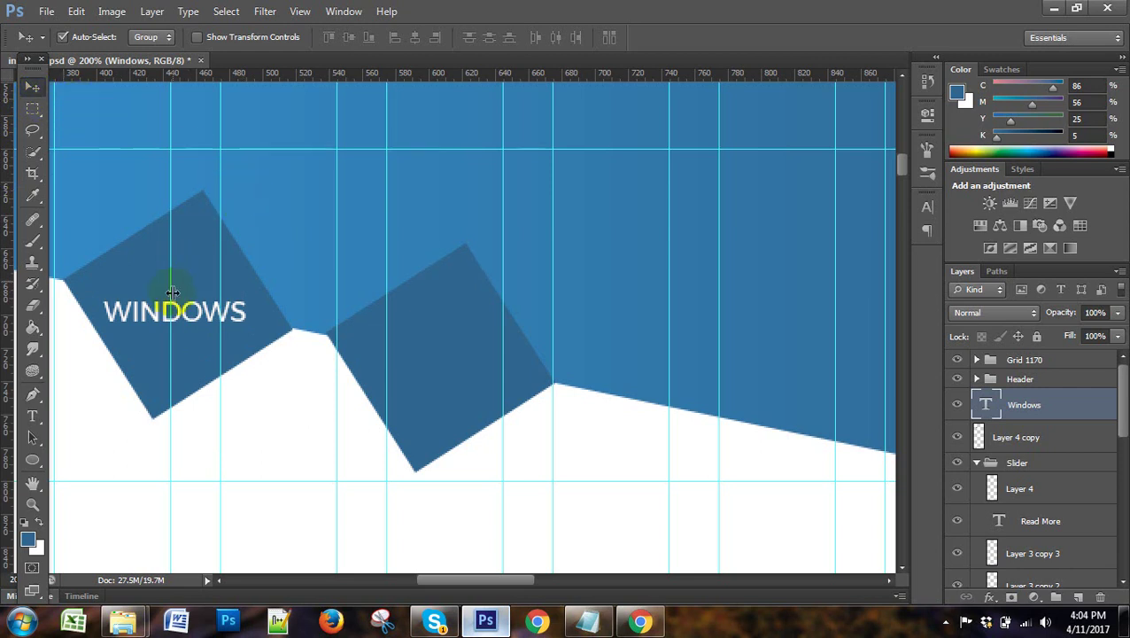
Search the web for 'font awesome cheat sheet' and open the Font Awesome Cheatsheet.
{"action": "left_click", "coordinate": [637, 625]}
{"action": "left_click", "coordinate": [647, 13]}
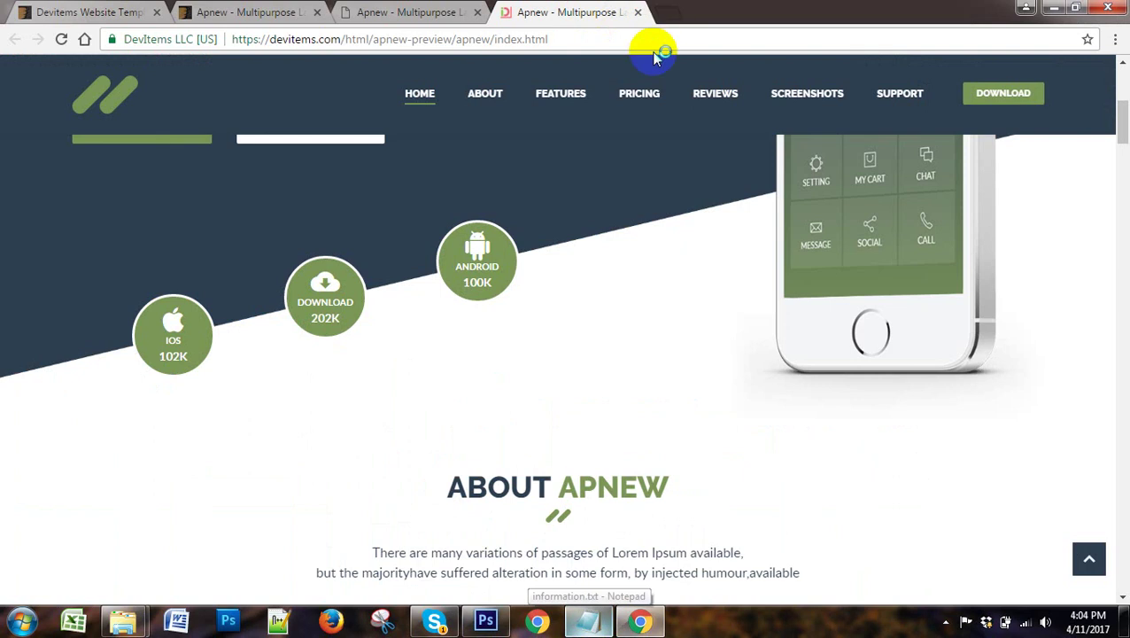
{"action": "type", "text": "fo"}
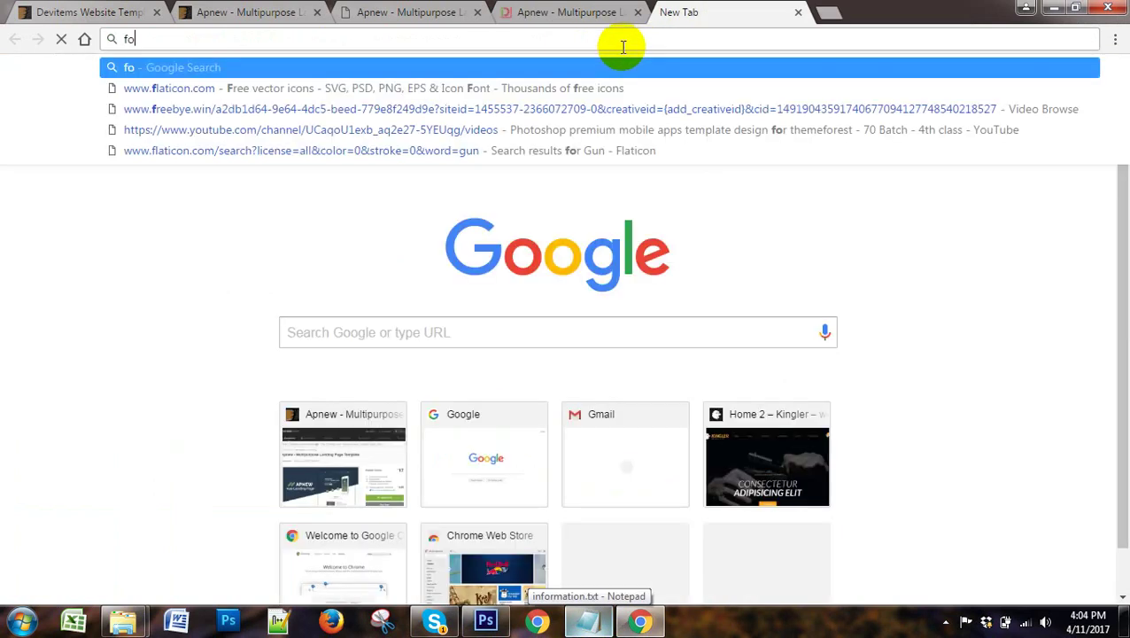
{"action": "type", "text": "nt awesome"}
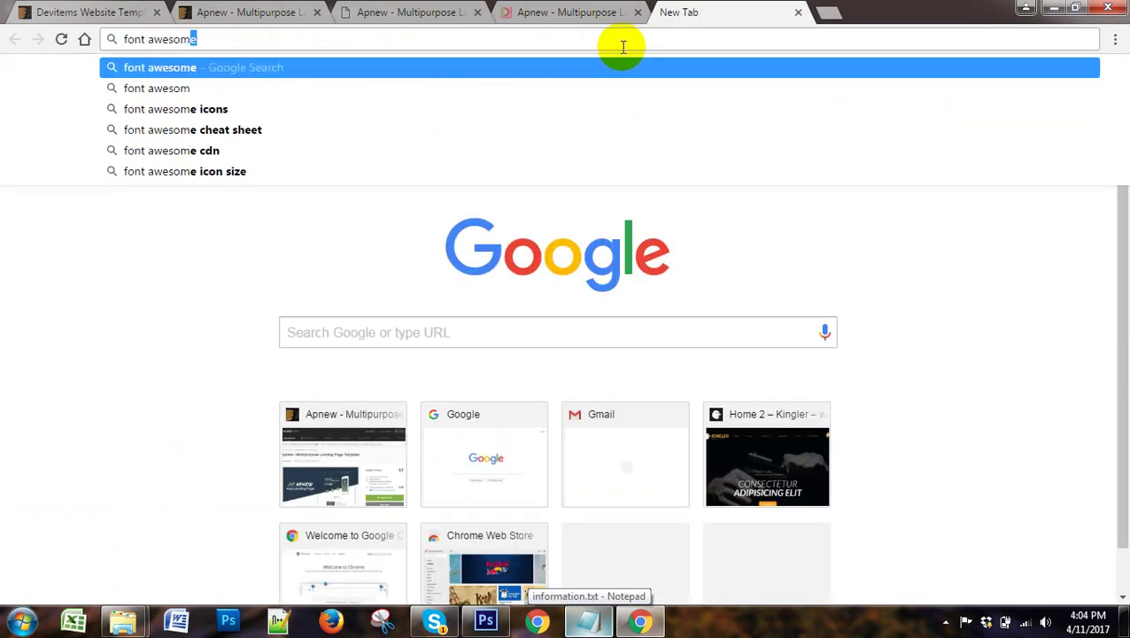
{"action": "key", "text": "Return"}
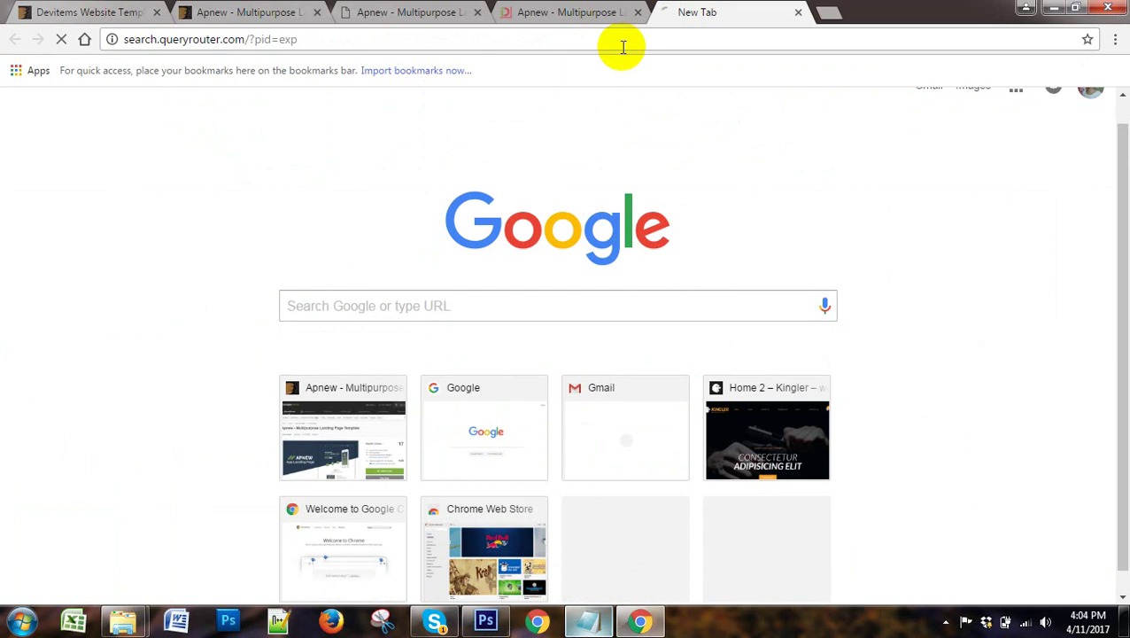
{"action": "left_click", "coordinate": [293, 39]}
{"action": "type", "text": "fo"}
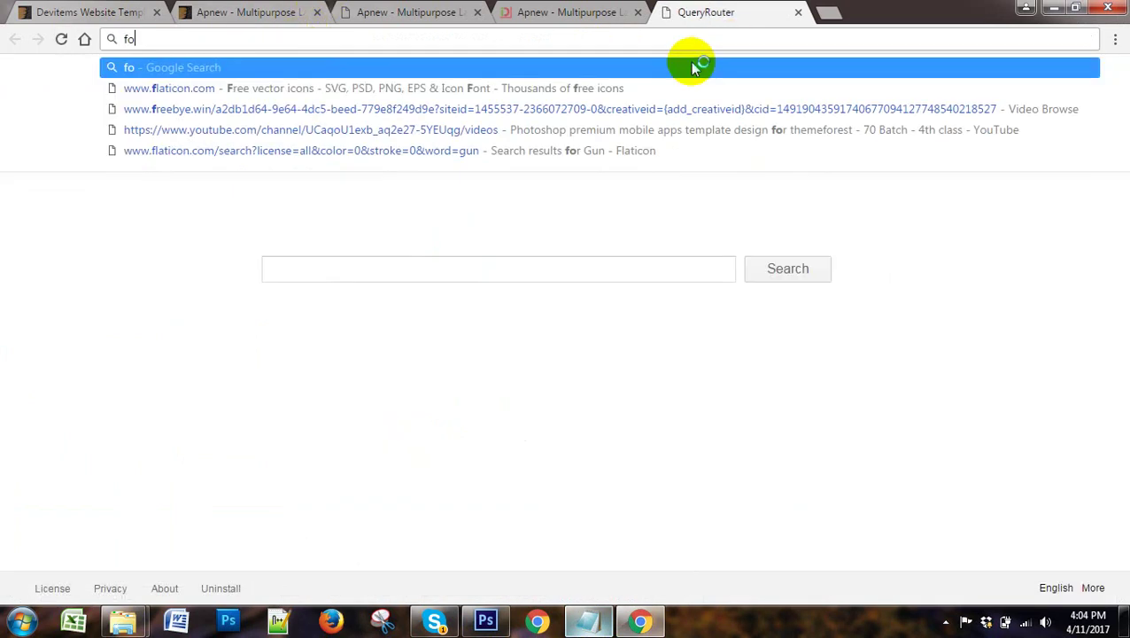
{"action": "type", "text": "nt "}
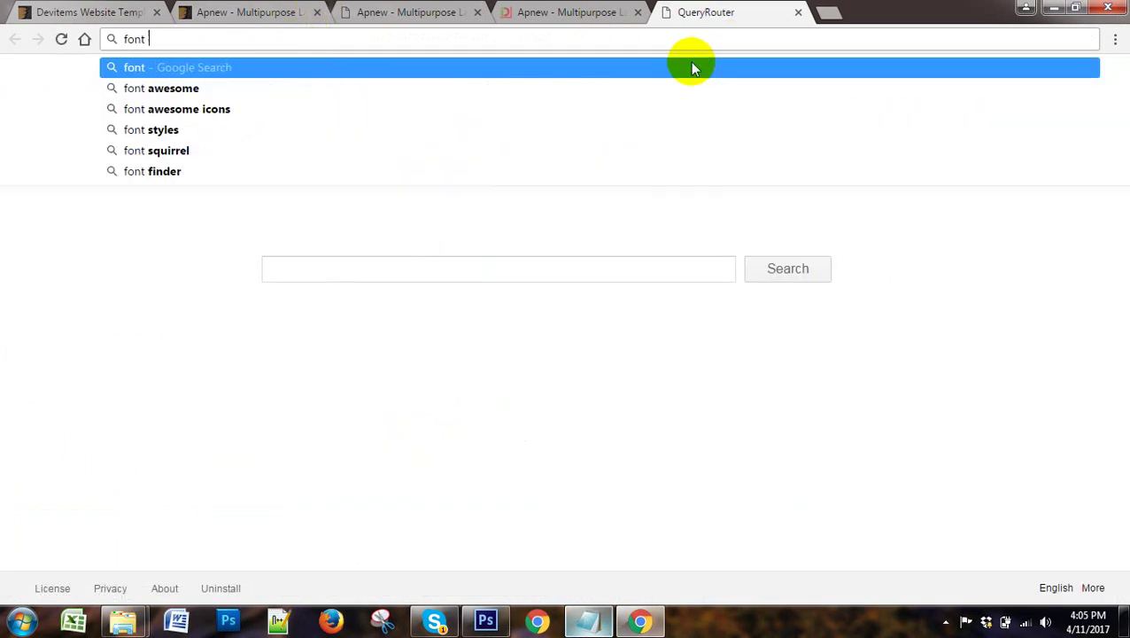
{"action": "type", "text": "aweso"}
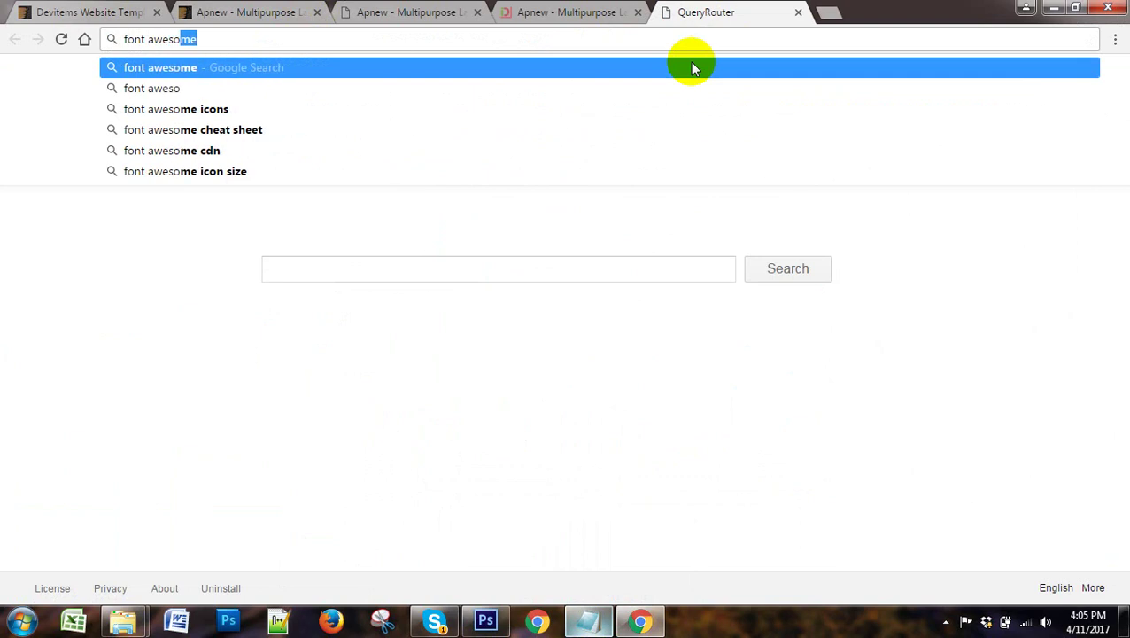
{"action": "type", "text": "me"}
{"action": "key", "text": "Down"}
{"action": "key", "text": "Down"}
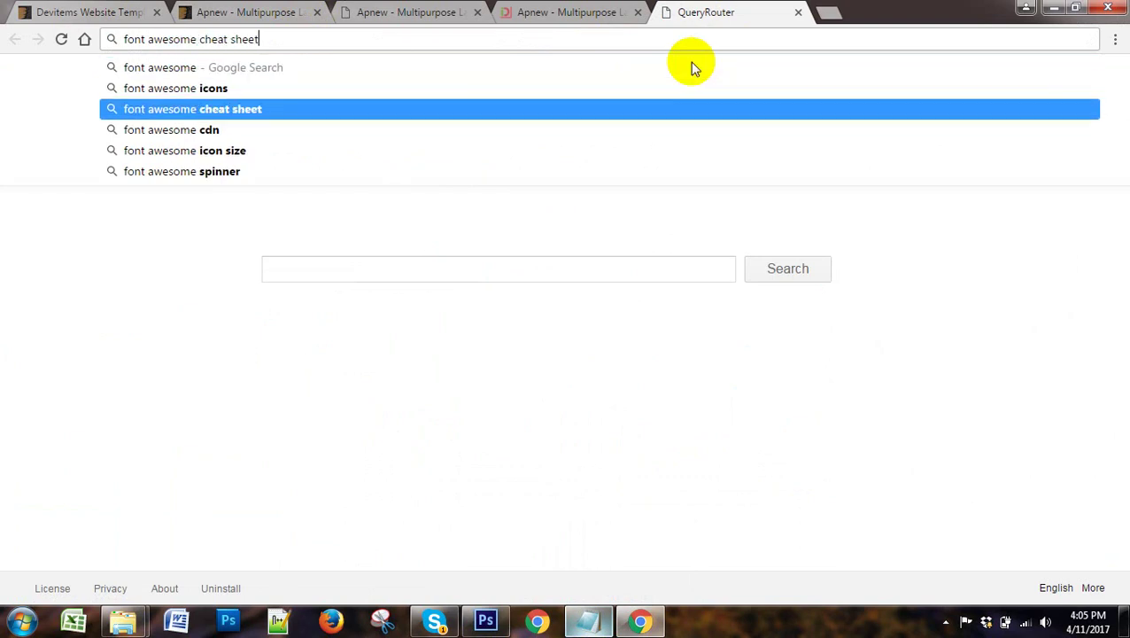
{"action": "key", "text": "Return"}
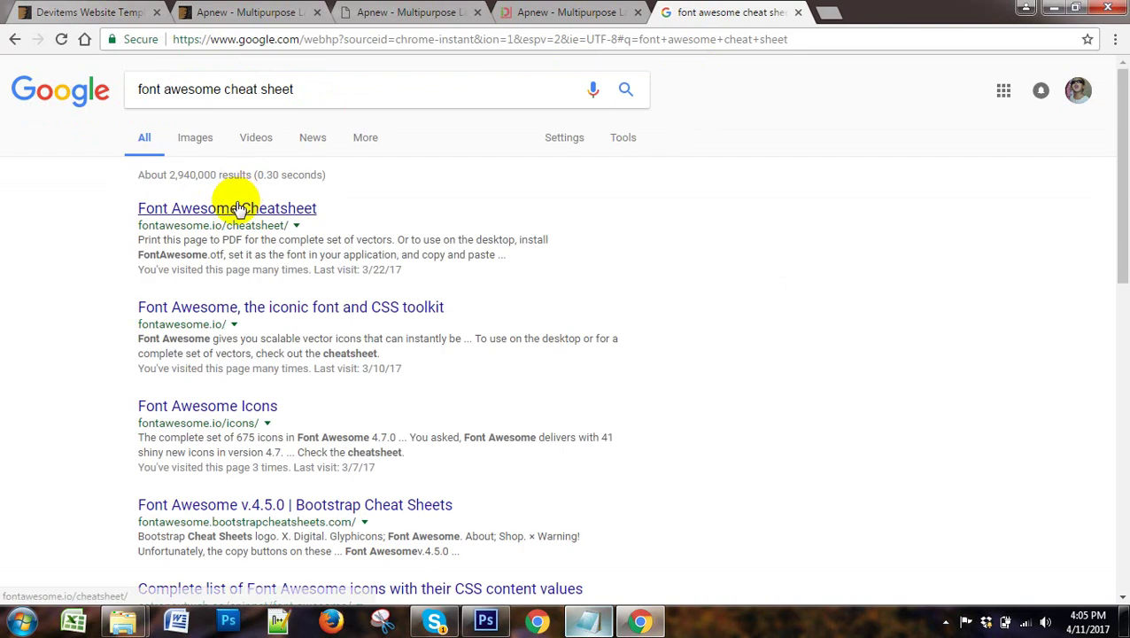
{"action": "left_click", "coordinate": [234, 207]}
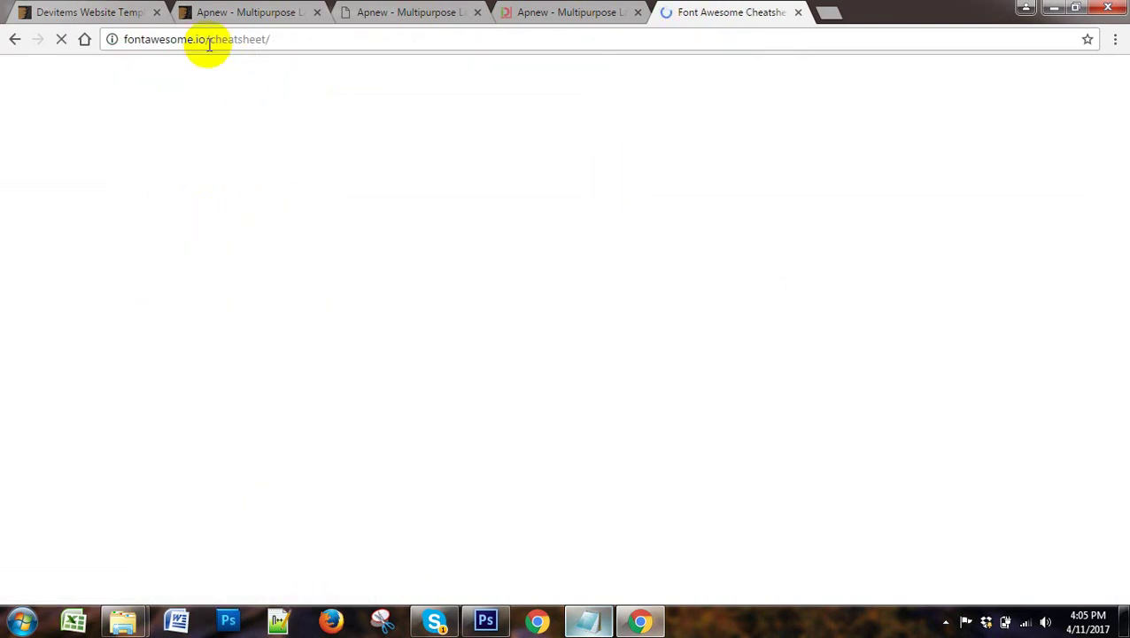
Edit the cheatsheet address, scroll the page, and close the ad tabs.
{"action": "left_click_drag", "start_coordinate": [209, 41], "coordinate": [268, 38]}
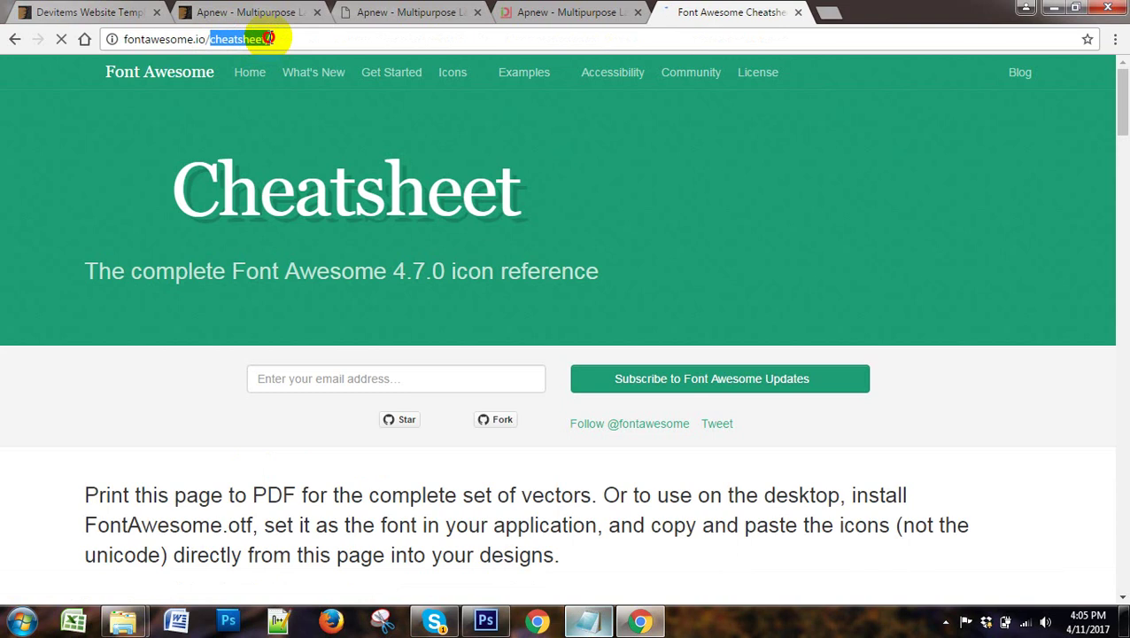
{"action": "left_click", "coordinate": [206, 39]}
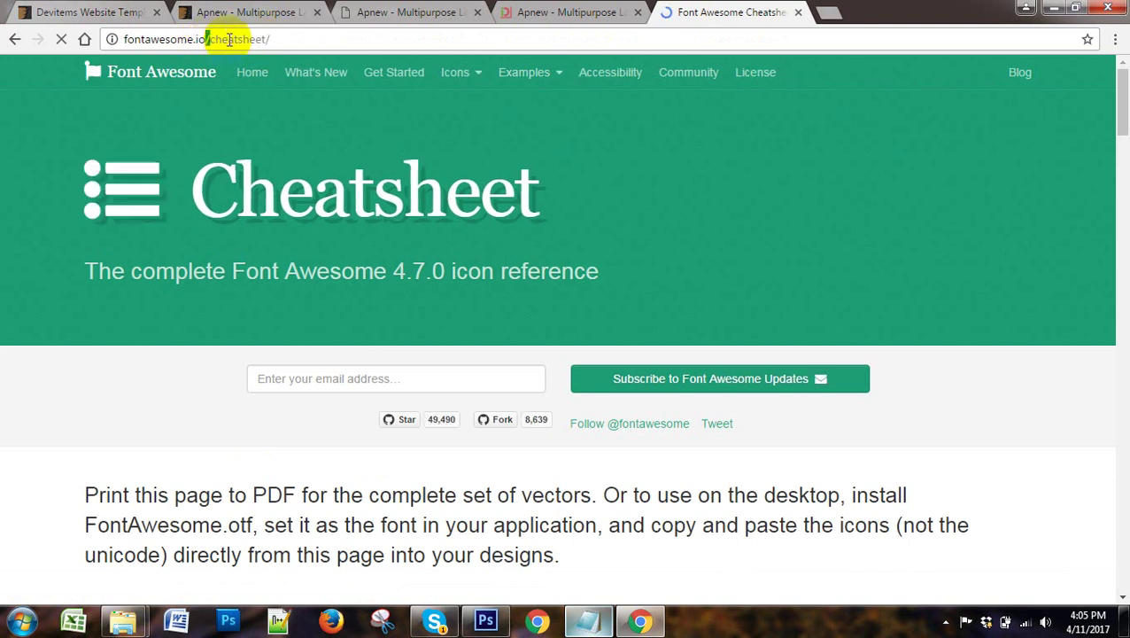
{"action": "double_click", "coordinate": [229, 39]}
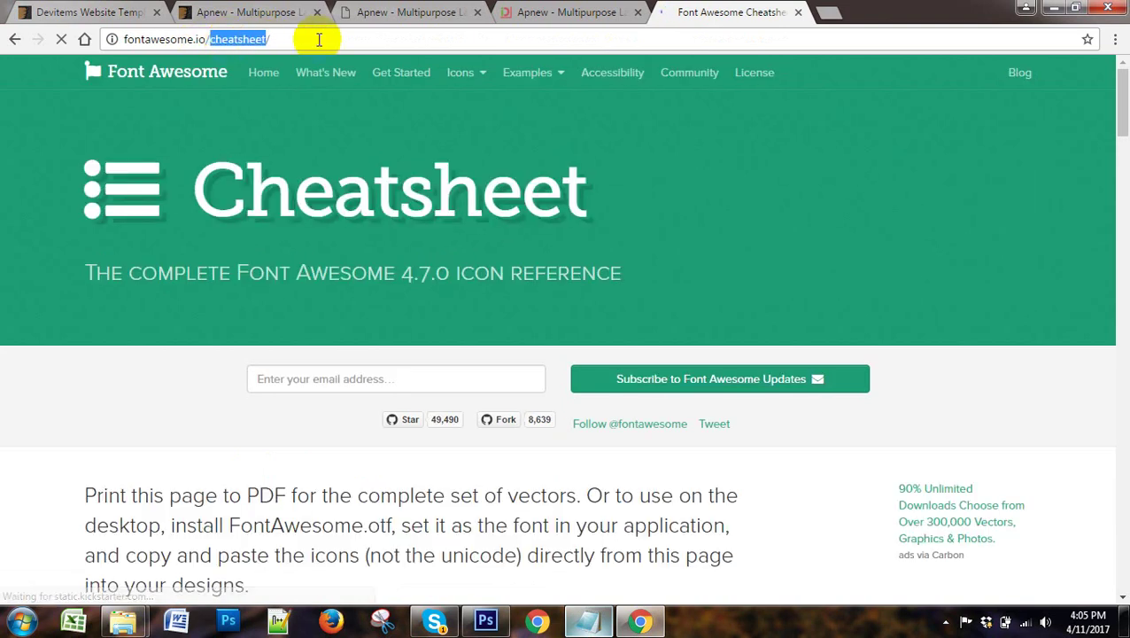
{"action": "left_click", "coordinate": [390, 39]}
{"action": "left_click_drag", "start_coordinate": [390, 39], "coordinate": [101, 39]}
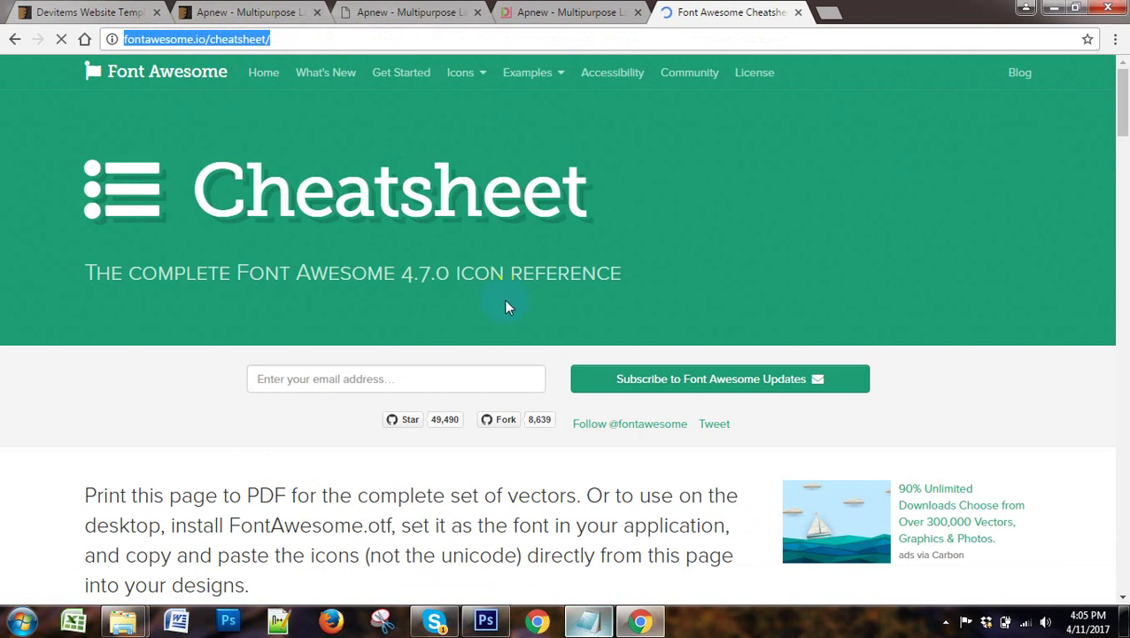
{"action": "scroll", "coordinate": [505, 303], "scroll_direction": "down", "scroll_amount": 4}
{"action": "scroll", "coordinate": [505, 303], "scroll_direction": "down", "scroll_amount": 5}
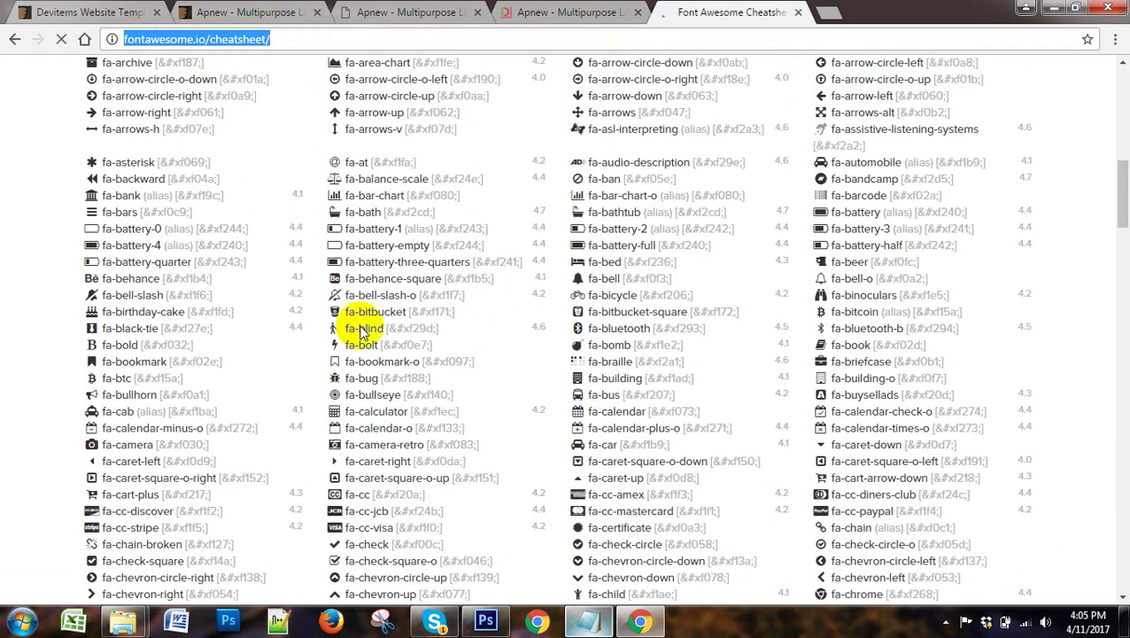
{"action": "left_click", "coordinate": [485, 620]}
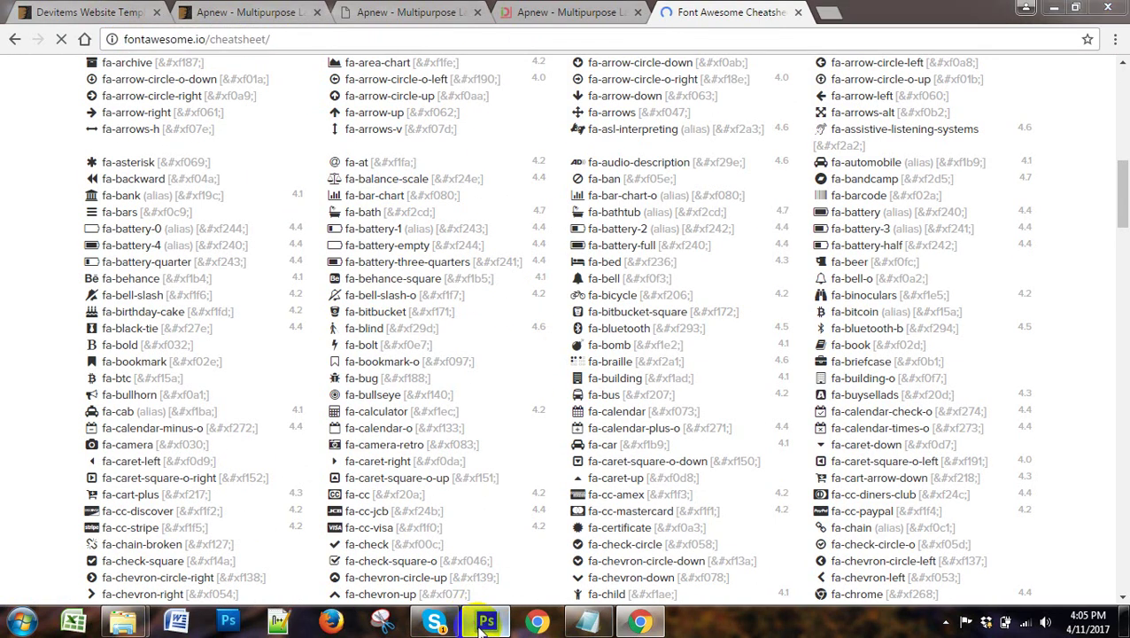
{"action": "left_click", "coordinate": [640, 620]}
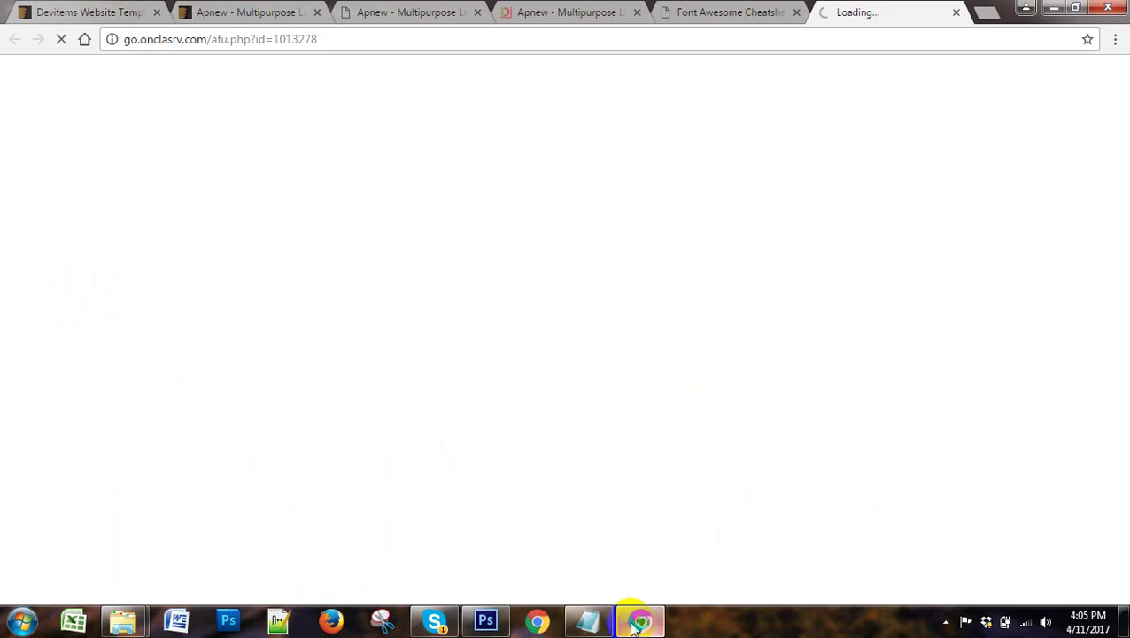
{"action": "left_click", "coordinate": [754, 13]}
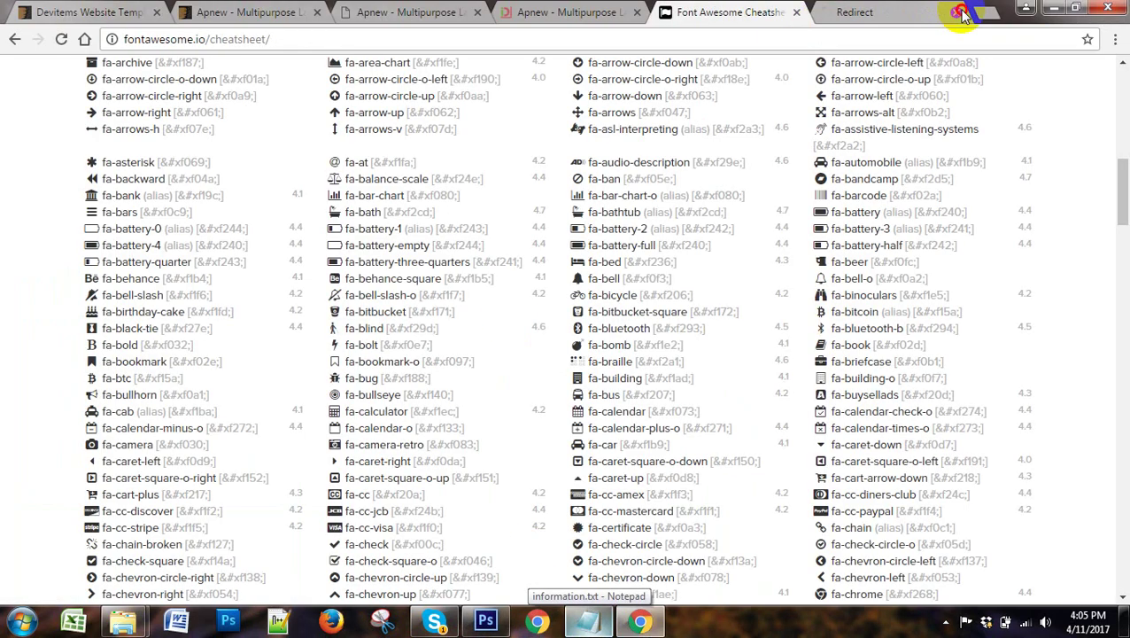
{"action": "left_click", "coordinate": [956, 13]}
Find and select the fa-windows icon on the cheatsheet, then return to Photoshop.
{"action": "key", "text": "ctrl+f"}
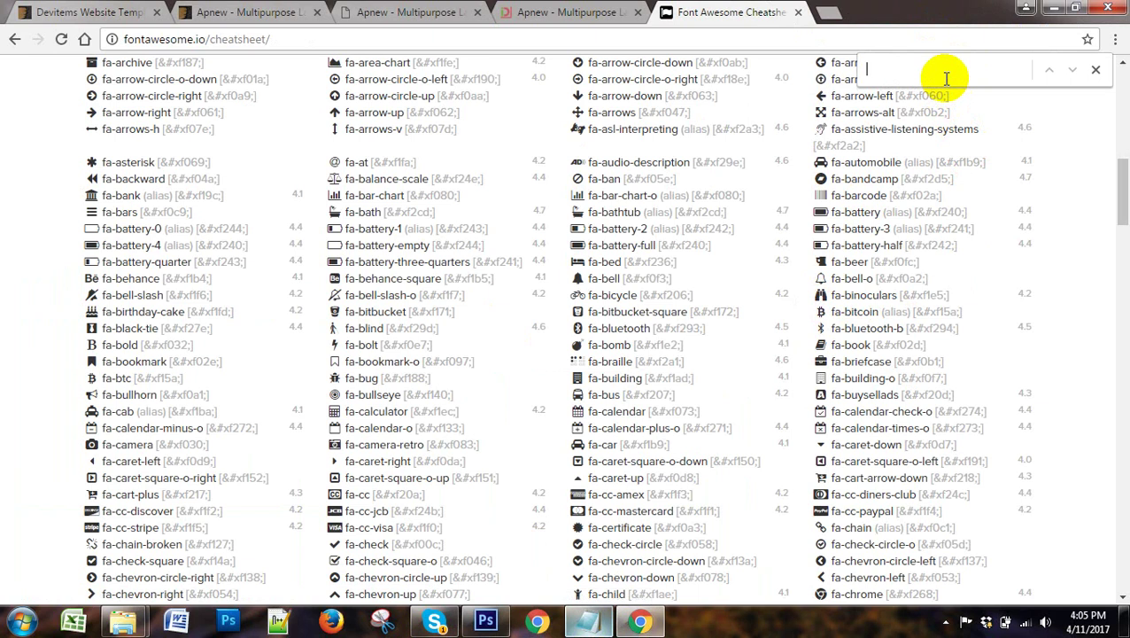
{"action": "type", "text": "win"}
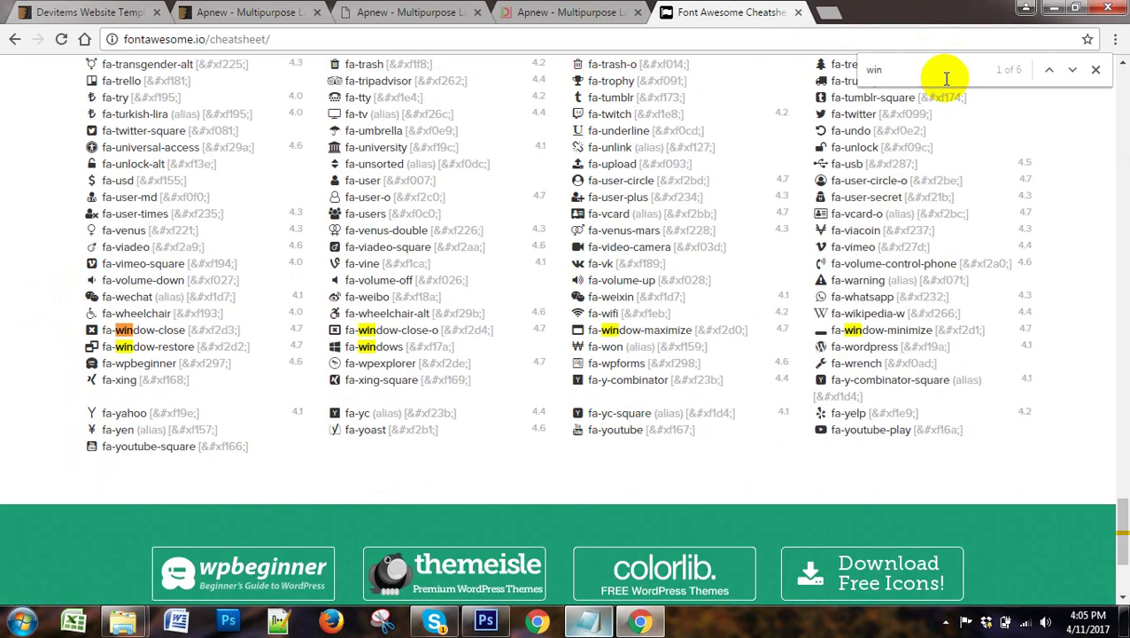
{"action": "left_click", "coordinate": [336, 354]}
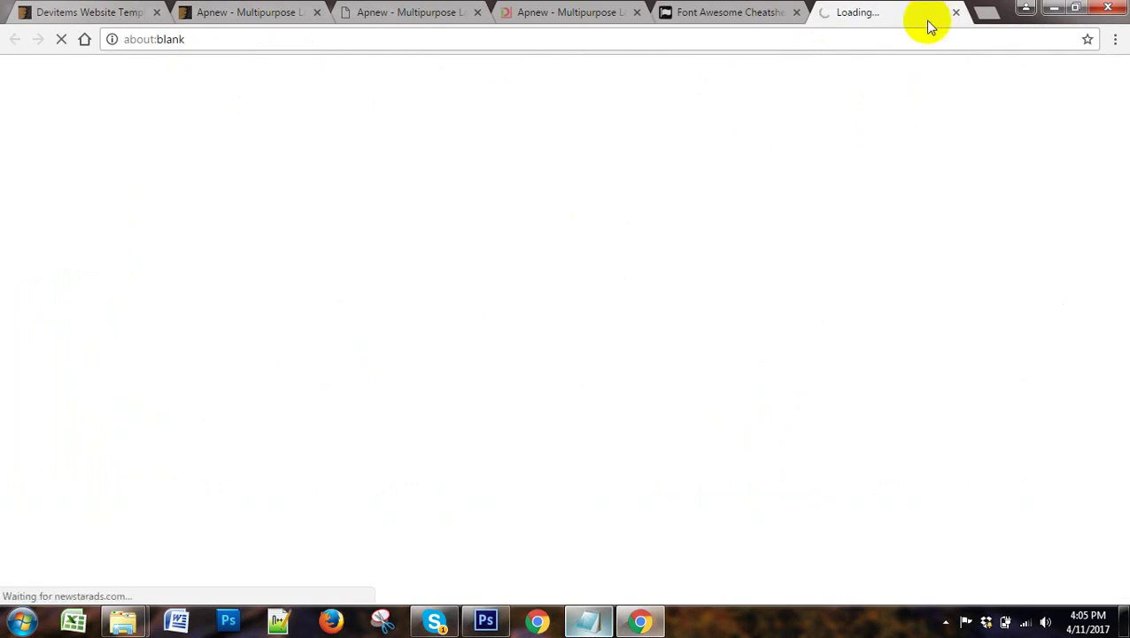
{"action": "left_click", "coordinate": [959, 12]}
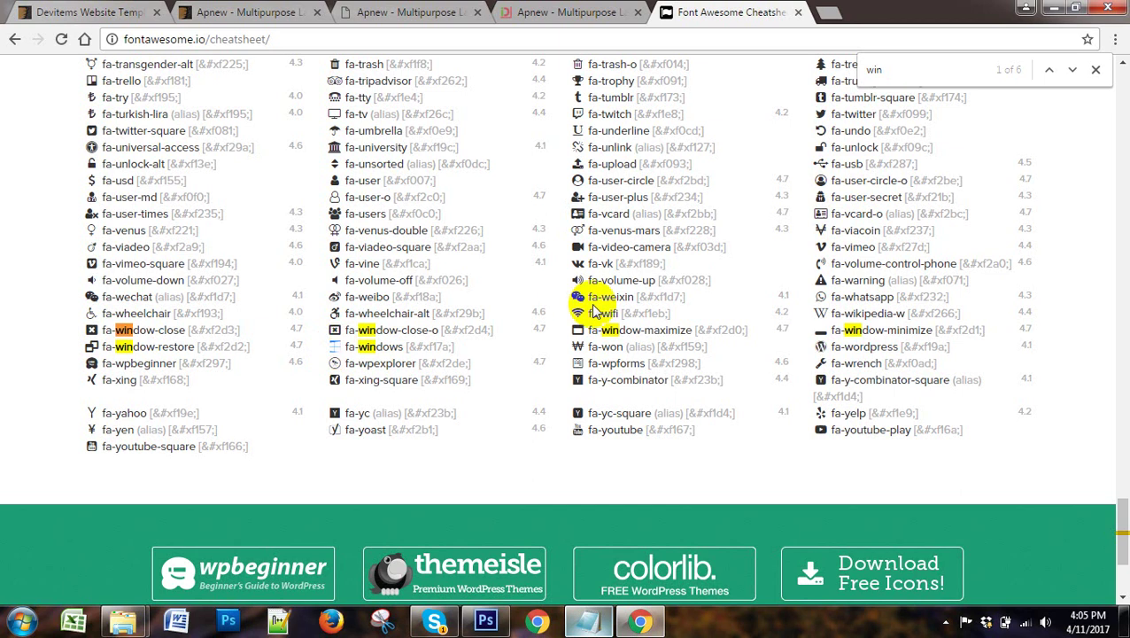
{"action": "left_click", "coordinate": [485, 620]}
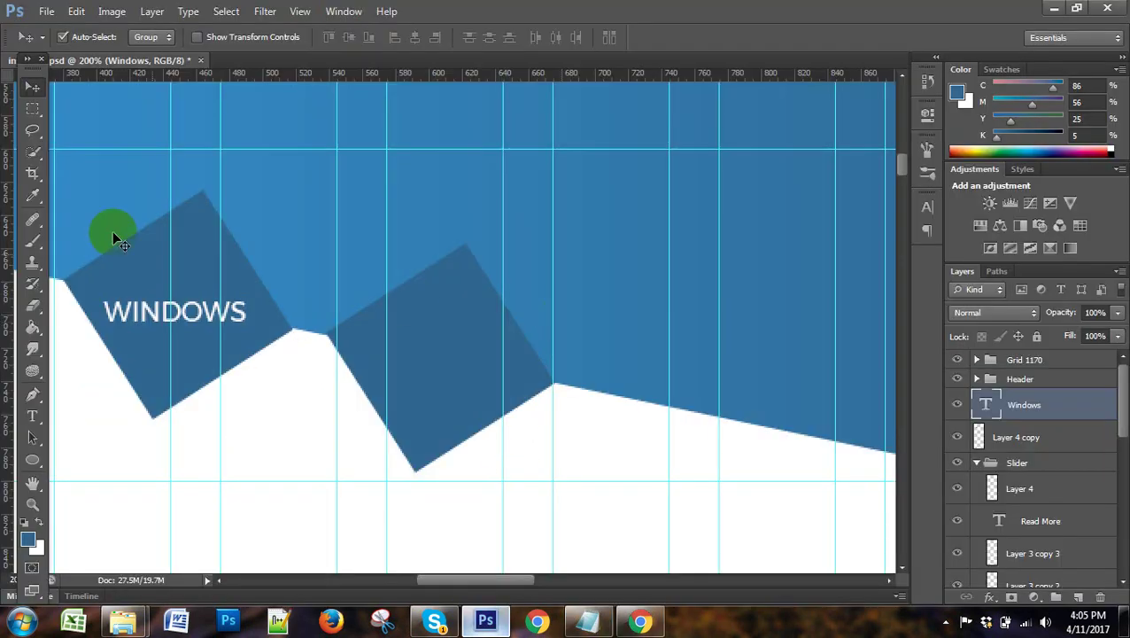
Add a FontAwesome Windows logo text layer above the WINDOWS label.
{"action": "left_click", "coordinate": [33, 416]}
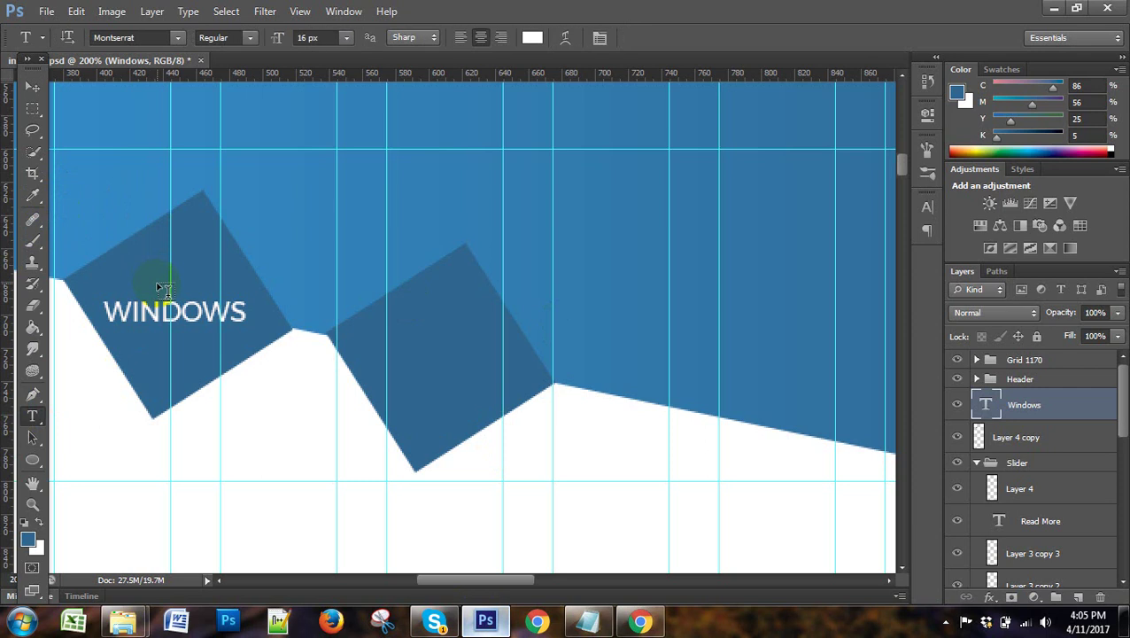
{"action": "left_click", "coordinate": [274, 348]}
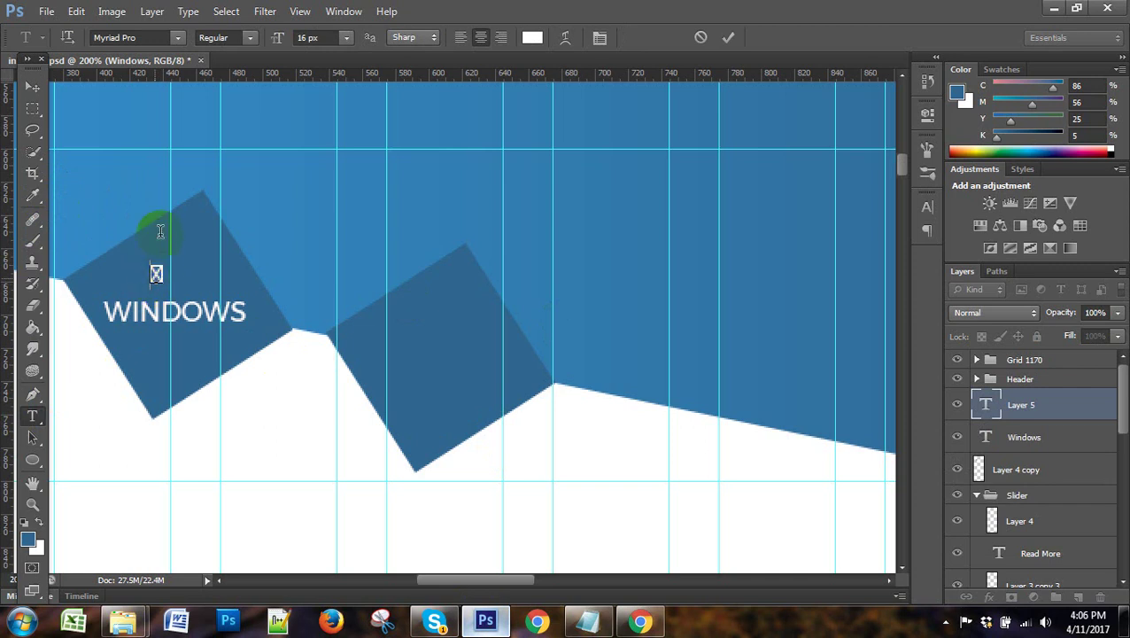
{"action": "left_click", "coordinate": [152, 36]}
{"action": "type", "text": "FontAwesome"}
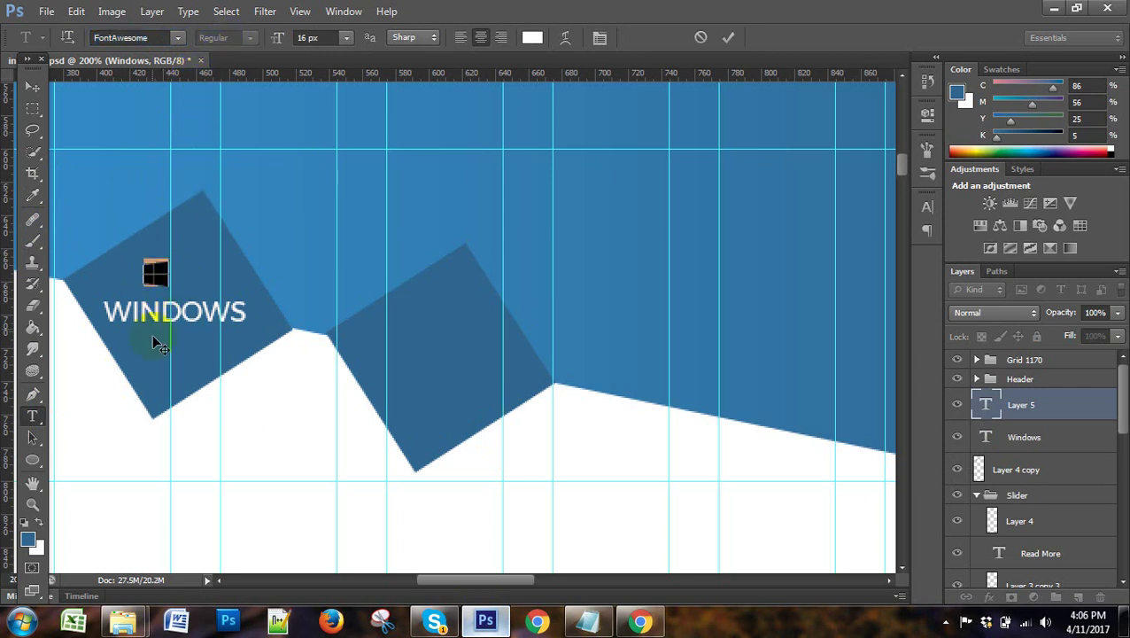
{"action": "left_click", "coordinate": [33, 86]}
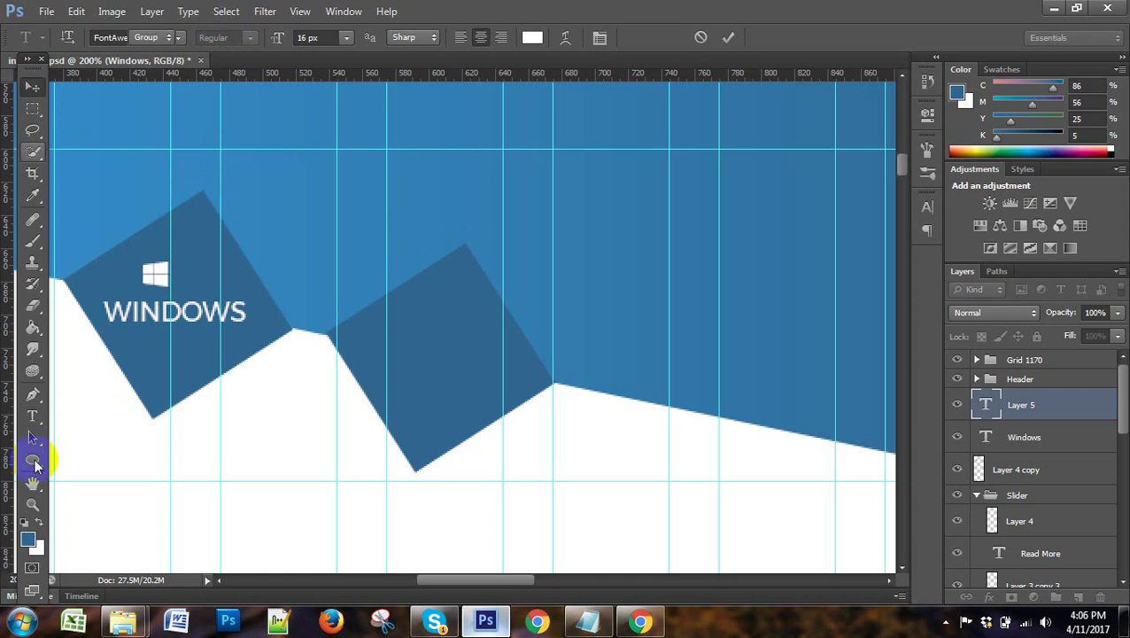
{"action": "left_click", "coordinate": [33, 427]}
{"action": "key", "text": "v"}
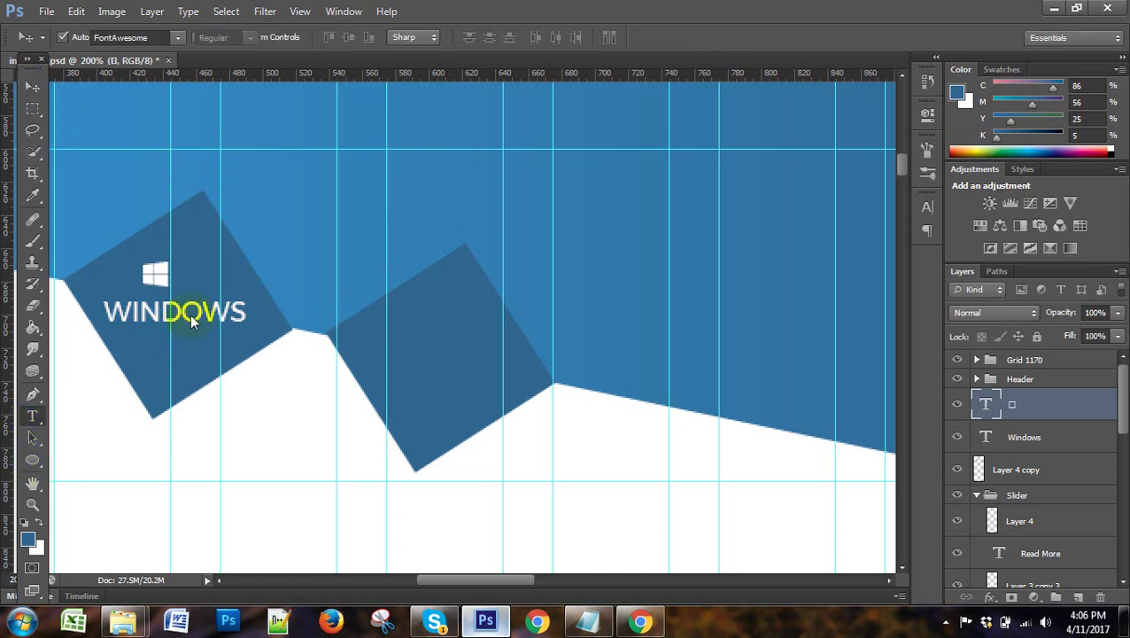
Select the WINDOWS layer and then the Windows logo text for editing.
{"action": "left_click", "coordinate": [191, 312]}
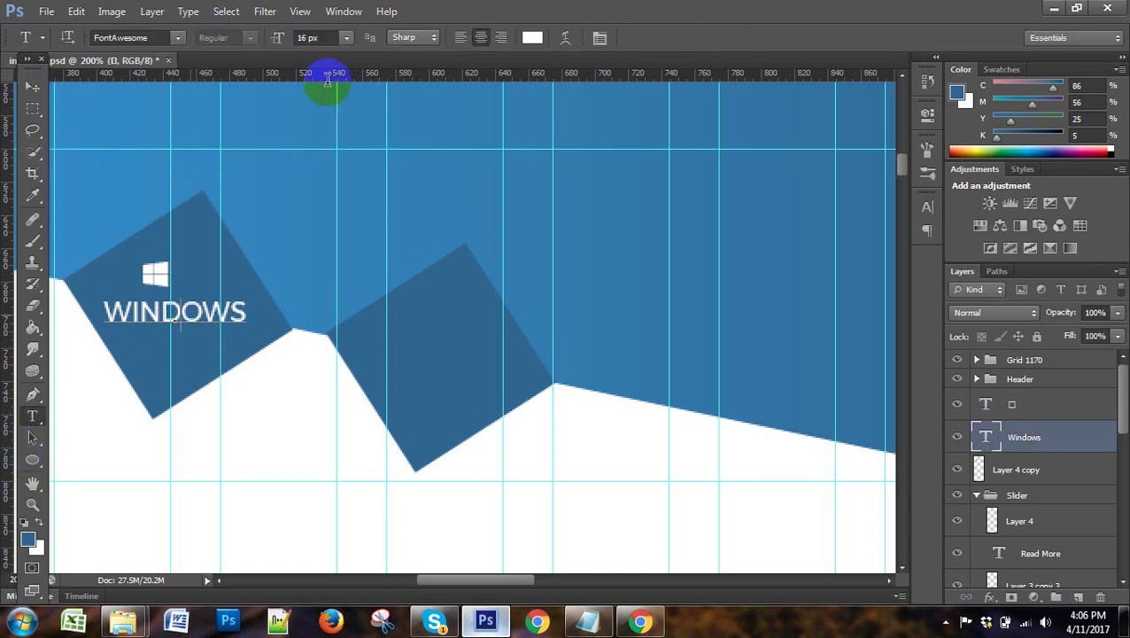
{"action": "left_click", "coordinate": [31, 73]}
{"action": "left_click", "coordinate": [126, 202]}
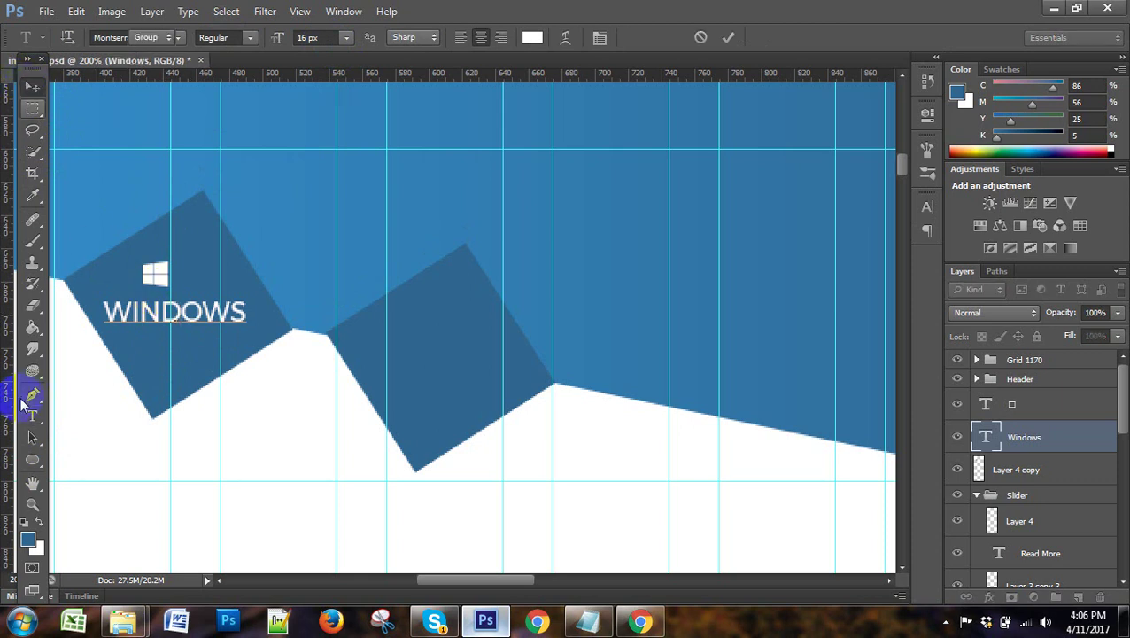
{"action": "left_click", "coordinate": [159, 278]}
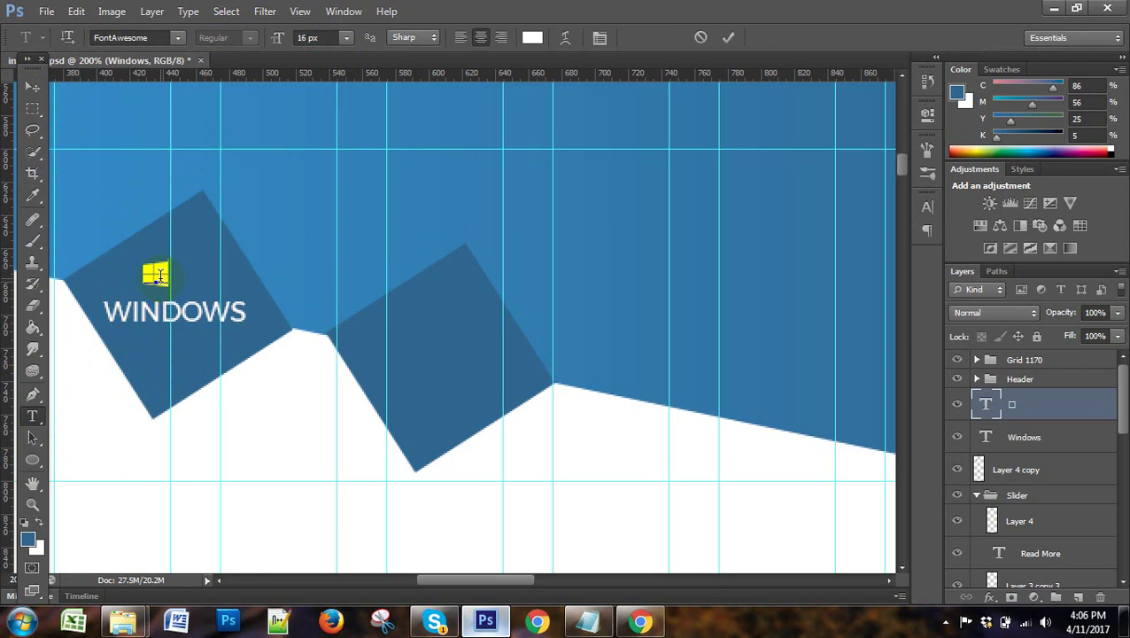
{"action": "key", "text": "alt+Tab"}
{"action": "left_click", "coordinate": [314, 67]}
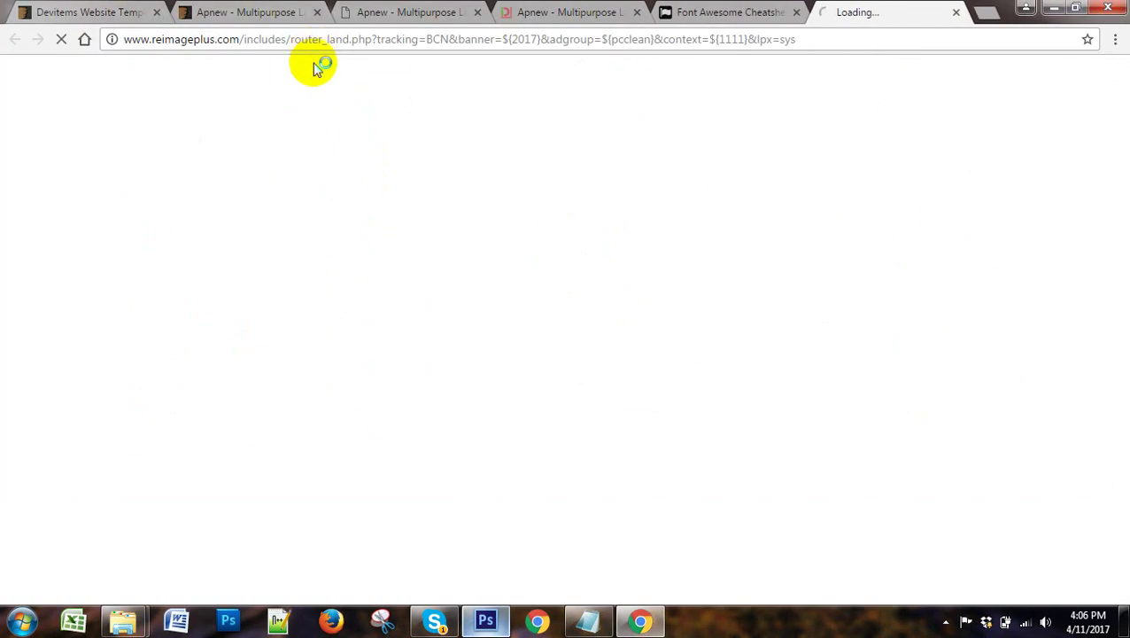
{"action": "left_click", "coordinate": [486, 621]}
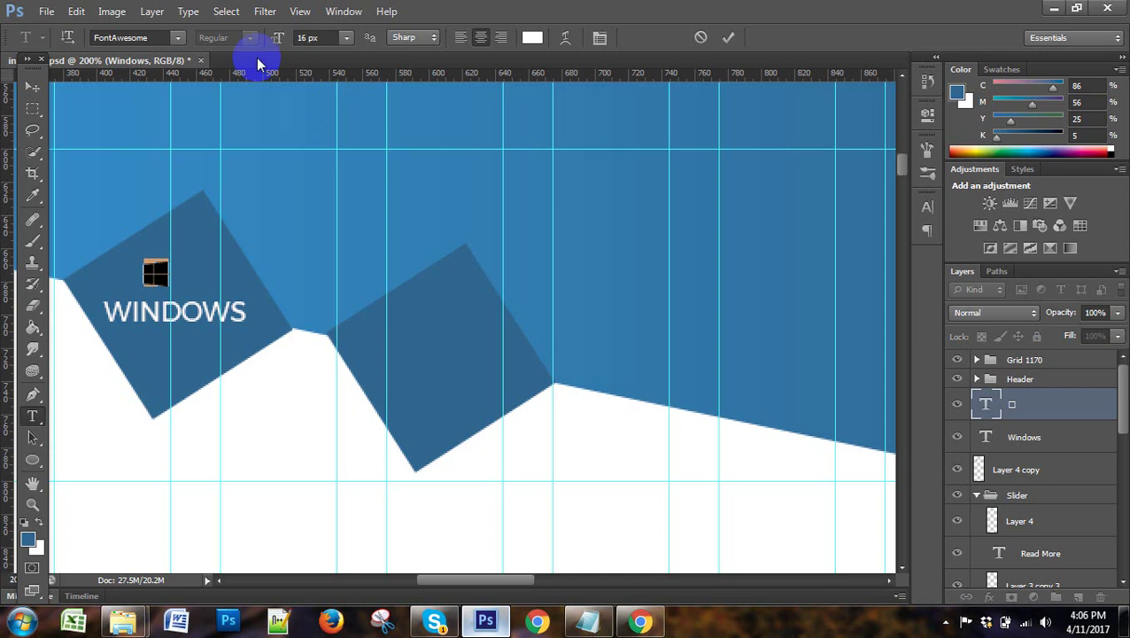
Enlarge the Windows logo to 25 px and nudge it right to centre over WINDOWS.
{"action": "left_click", "coordinate": [319, 37]}
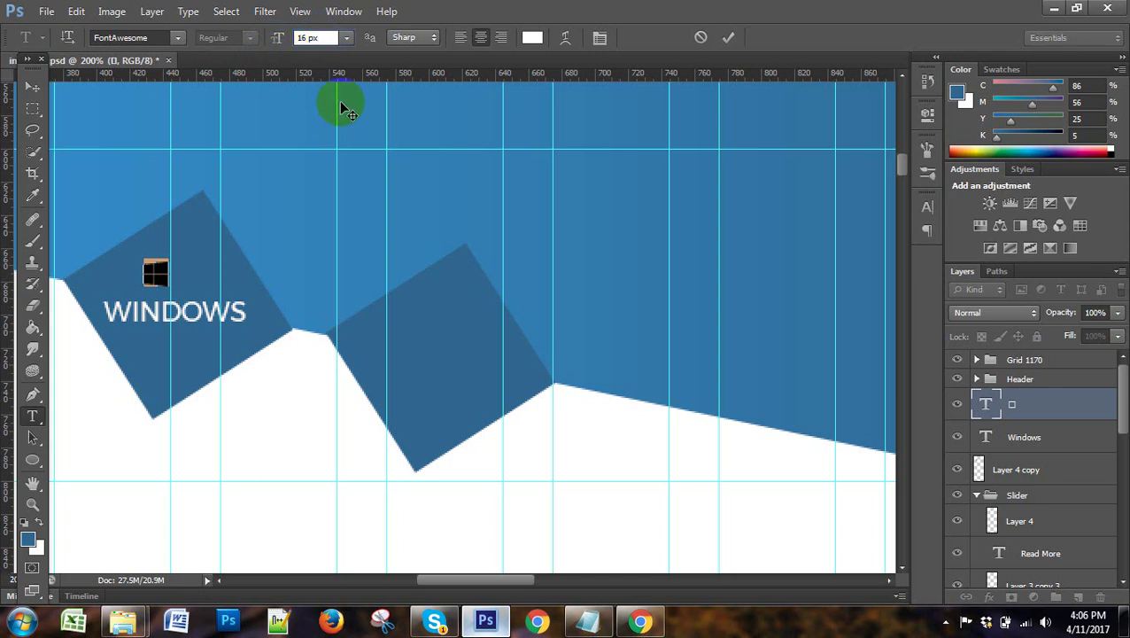
{"action": "key", "text": "Up"}
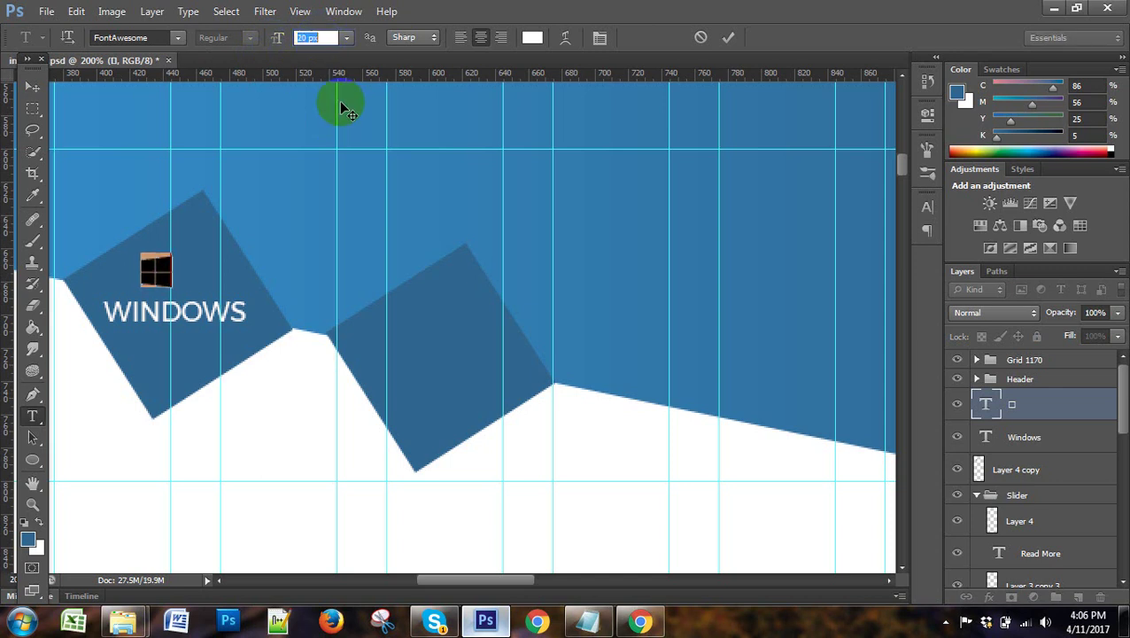
{"action": "key", "text": "Up"}
{"action": "key", "text": "Up"}
{"action": "key", "text": "Up"}
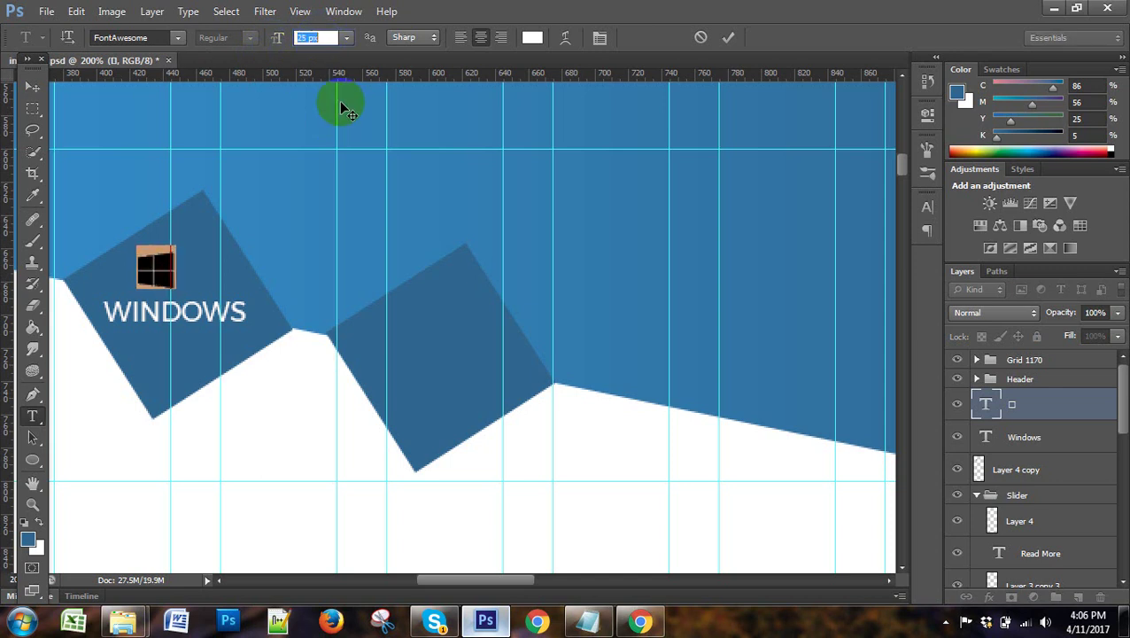
{"action": "key", "text": "Up"}
{"action": "key", "text": "Up"}
{"action": "left_click", "coordinate": [32, 86]}
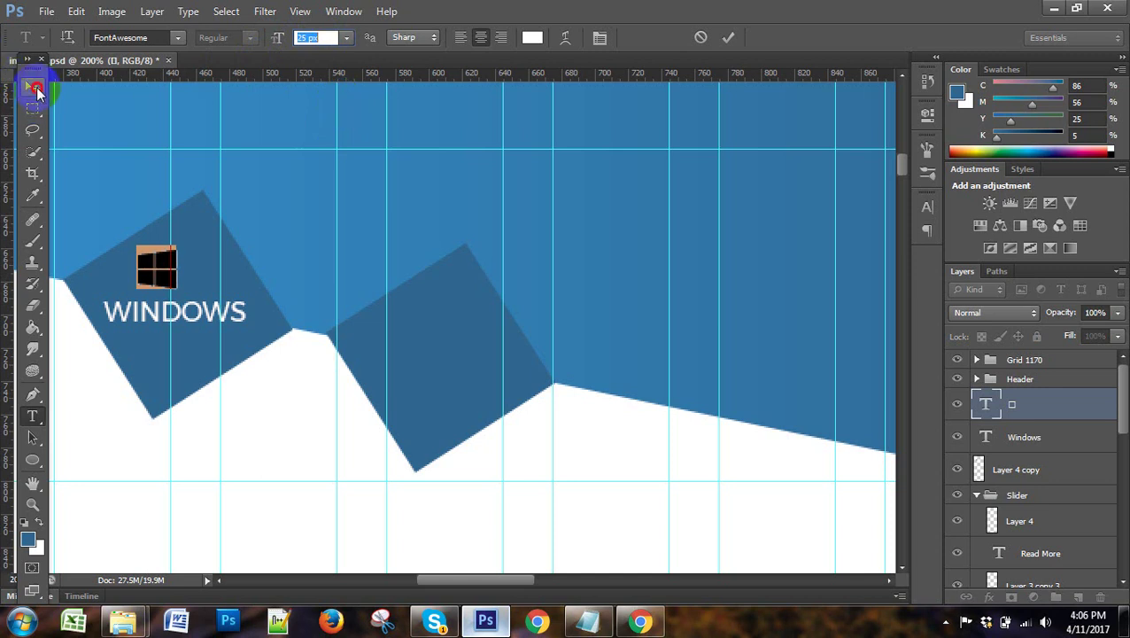
{"action": "left_click", "coordinate": [405, 254]}
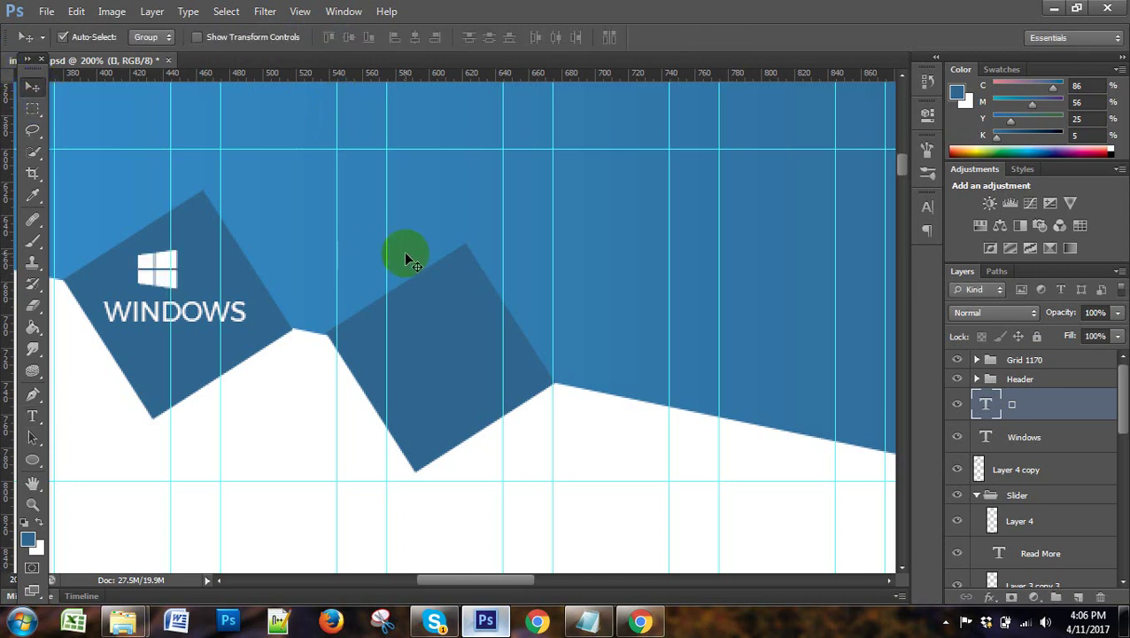
{"action": "key", "text": "Right"}
{"action": "key", "text": "Right"}
{"action": "key", "text": "Right"}
{"action": "key", "text": "Right"}
{"action": "key", "text": "Right"}
{"action": "key", "text": "Right"}
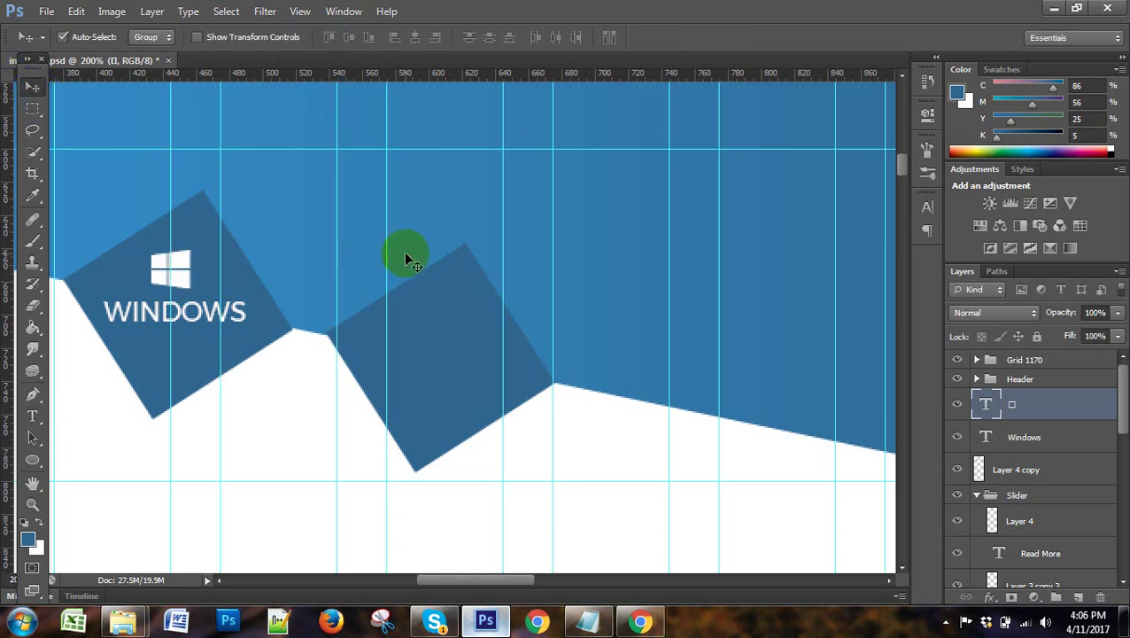
{"action": "key", "text": "Right"}
{"action": "key", "text": "Right"}
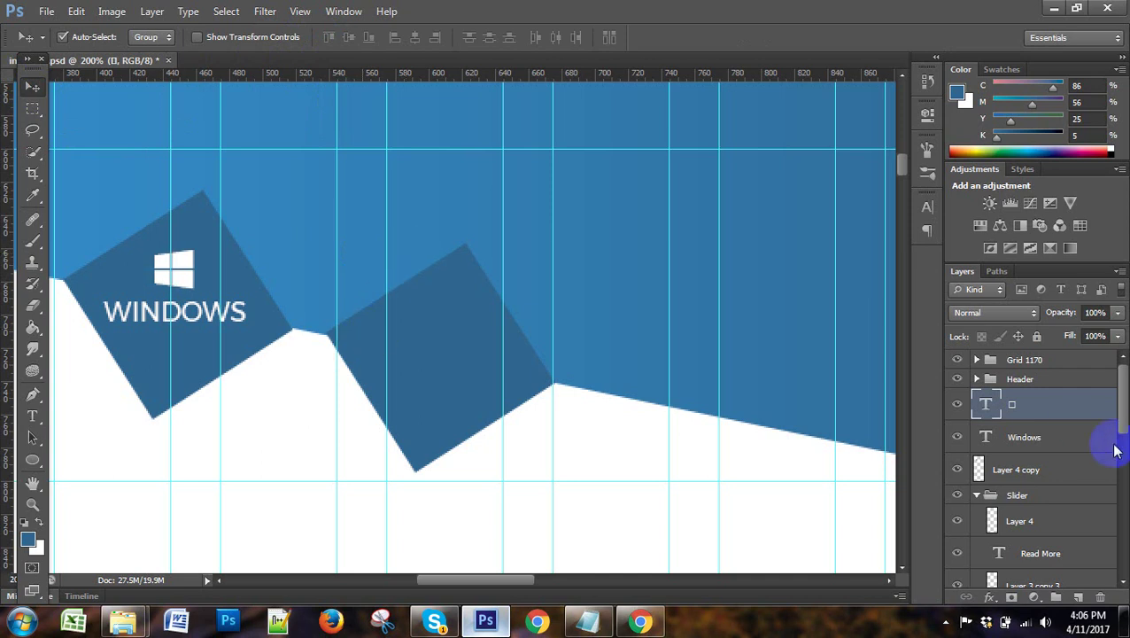
{"action": "left_click", "coordinate": [1068, 445]}
{"action": "key", "text": "Down"}
{"action": "key", "text": "Down"}
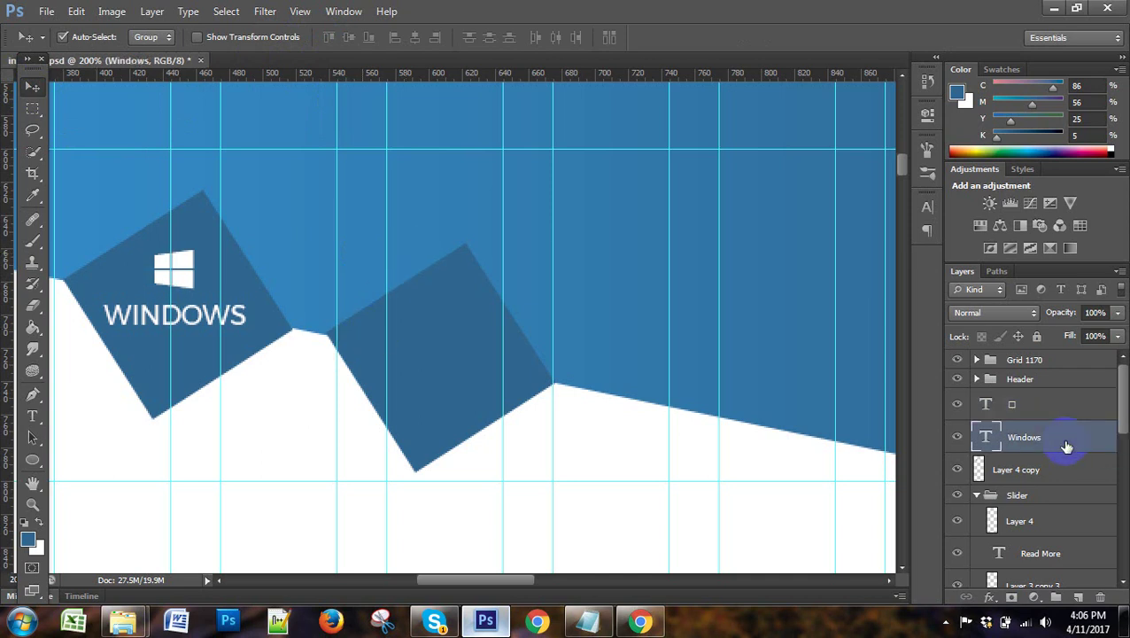
{"action": "key", "text": "Down"}
{"action": "key", "text": "Up"}
{"action": "key", "text": "Up"}
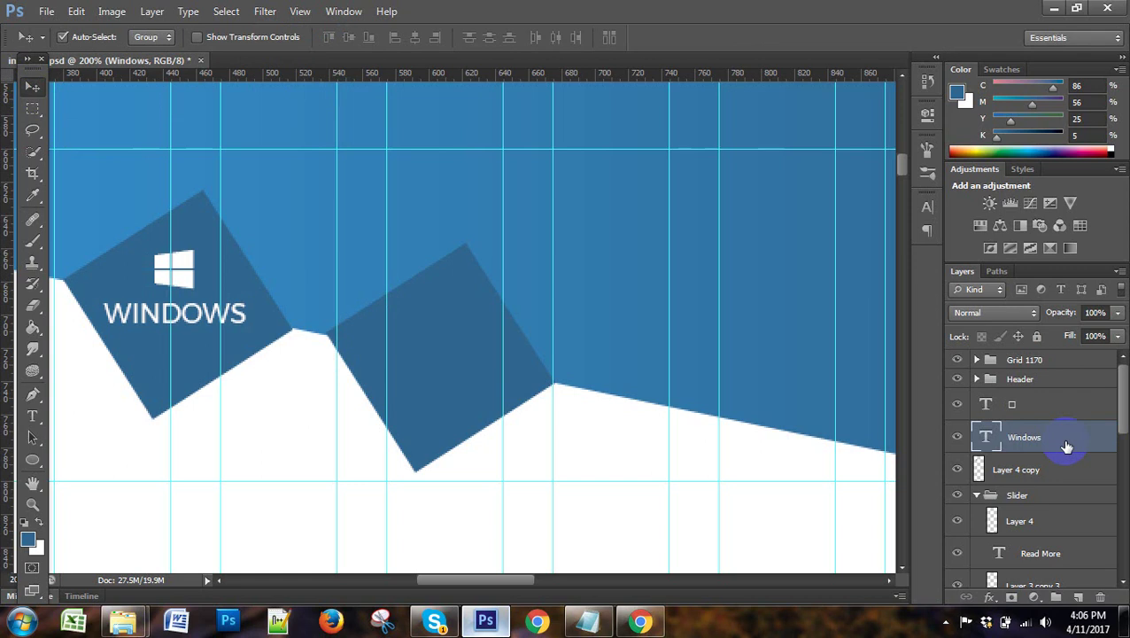
{"action": "scroll", "coordinate": [620, 367], "scroll_direction": "down", "scroll_amount": 1}
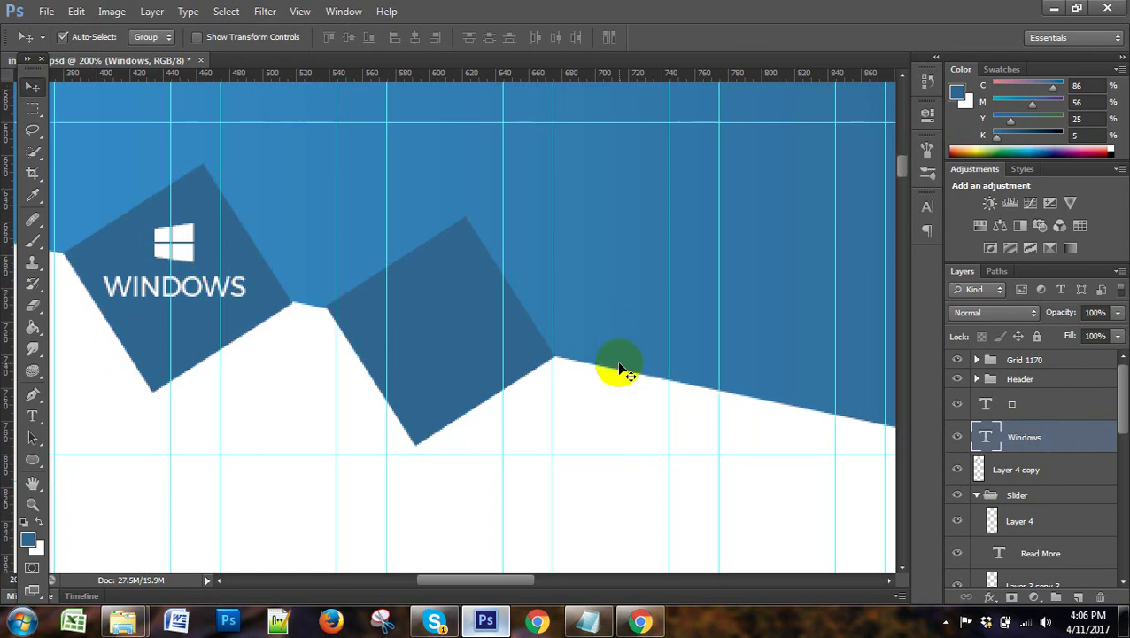
{"action": "scroll", "coordinate": [620, 368], "scroll_direction": "down", "scroll_amount": 2, "text": "alt"}
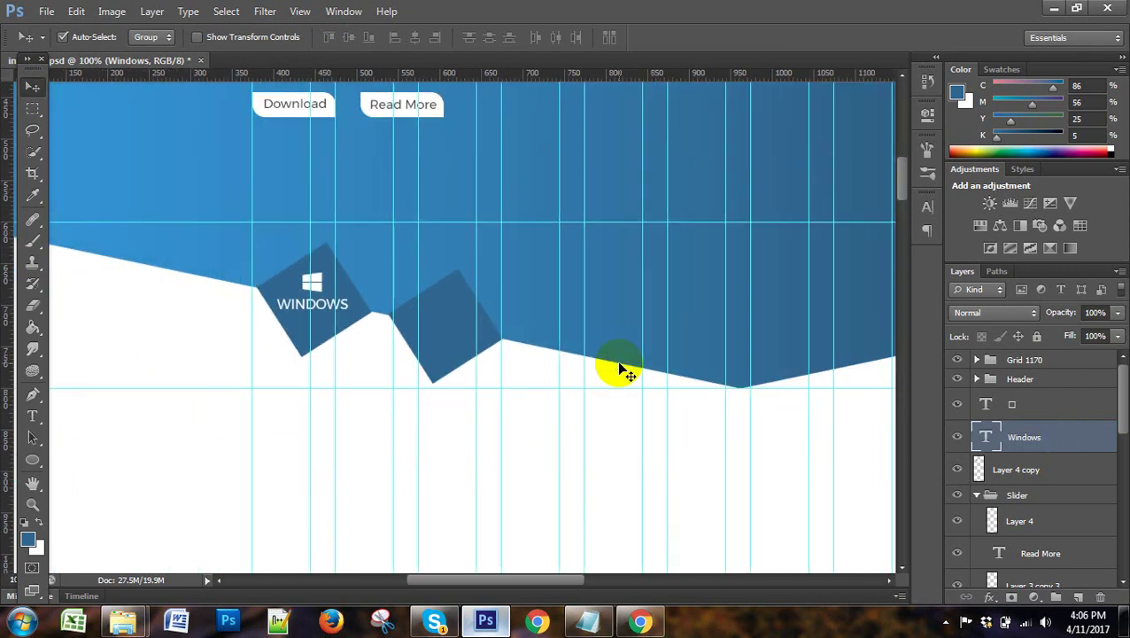
{"action": "scroll", "coordinate": [620, 370], "scroll_direction": "up", "scroll_amount": 1, "text": "alt"}
{"action": "scroll", "coordinate": [620, 371], "scroll_direction": "up", "scroll_amount": 1, "text": "alt"}
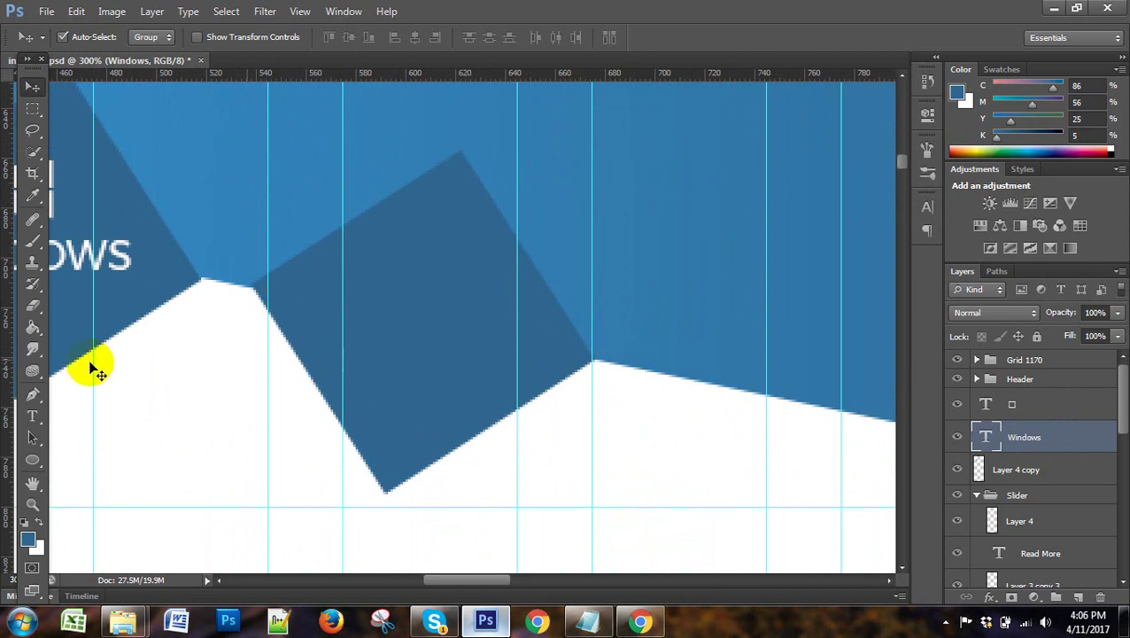
{"action": "left_click", "coordinate": [32, 417]}
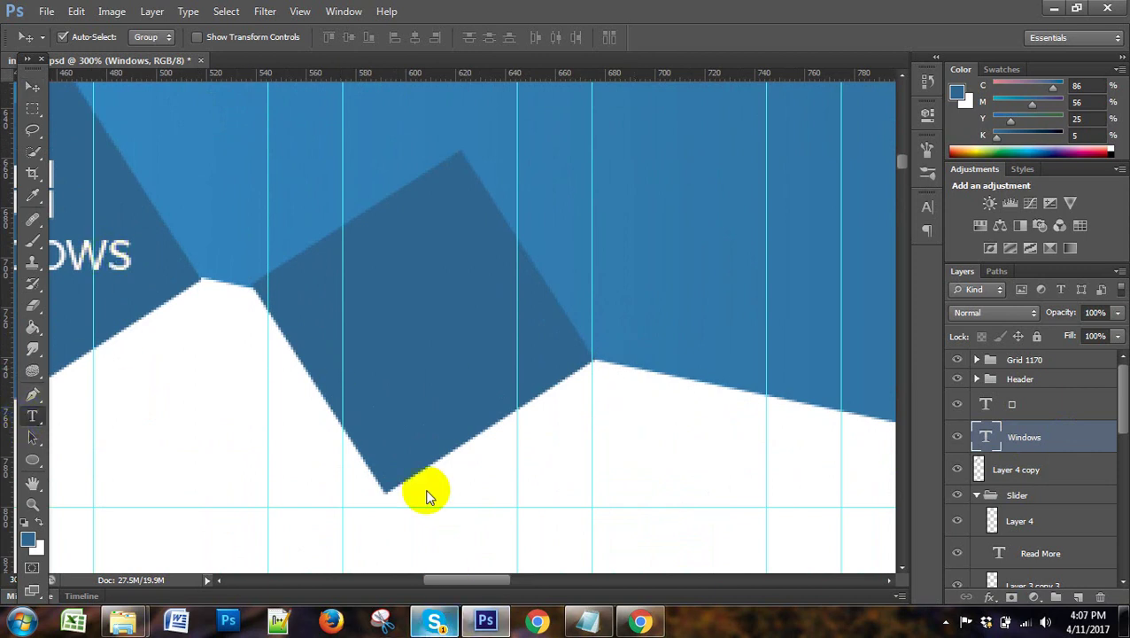
{"action": "mouse_move", "coordinate": [484, 582]}
{"action": "left_mouse_down"}
{"action": "mouse_move", "coordinate": [434, 582]}
{"action": "mouse_move", "coordinate": [467, 581]}
{"action": "left_mouse_up"}
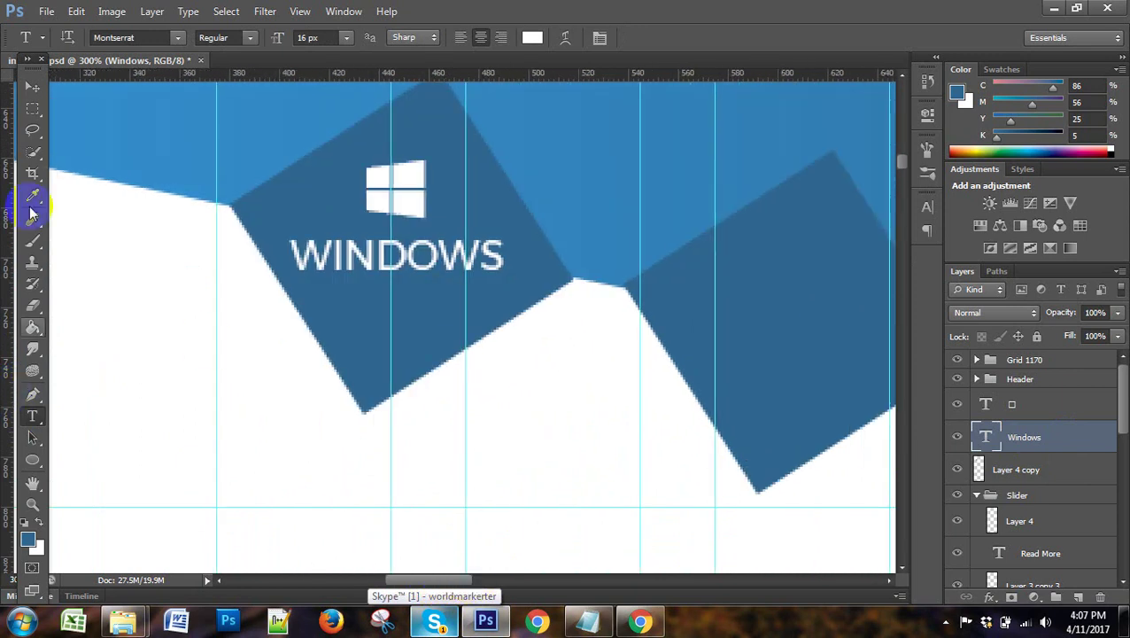
{"action": "left_click", "coordinate": [31, 86]}
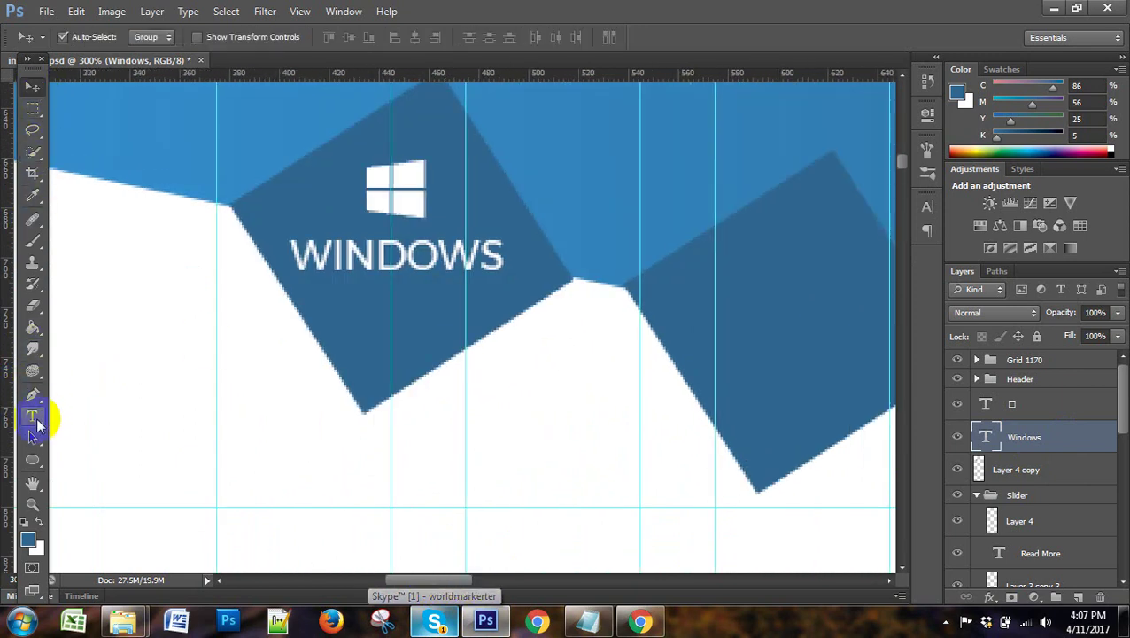
{"action": "left_click", "coordinate": [32, 417]}
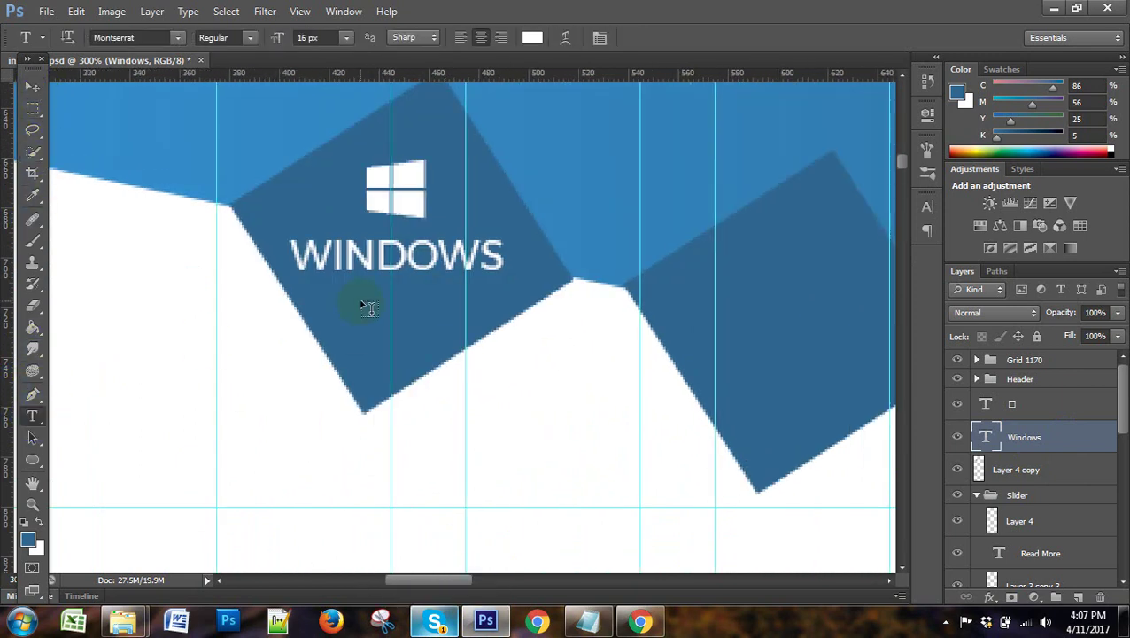
Type 550K beneath WINDOWS and nudge it down and right to centre it.
{"action": "left_click", "coordinate": [421, 332]}
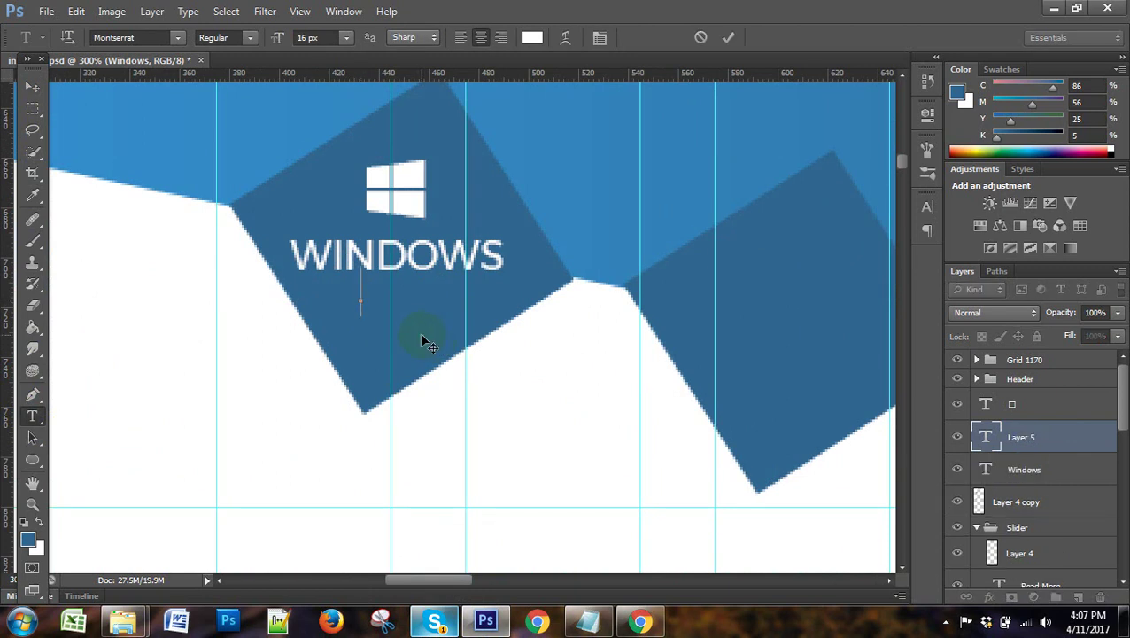
{"action": "type", "text": "55"}
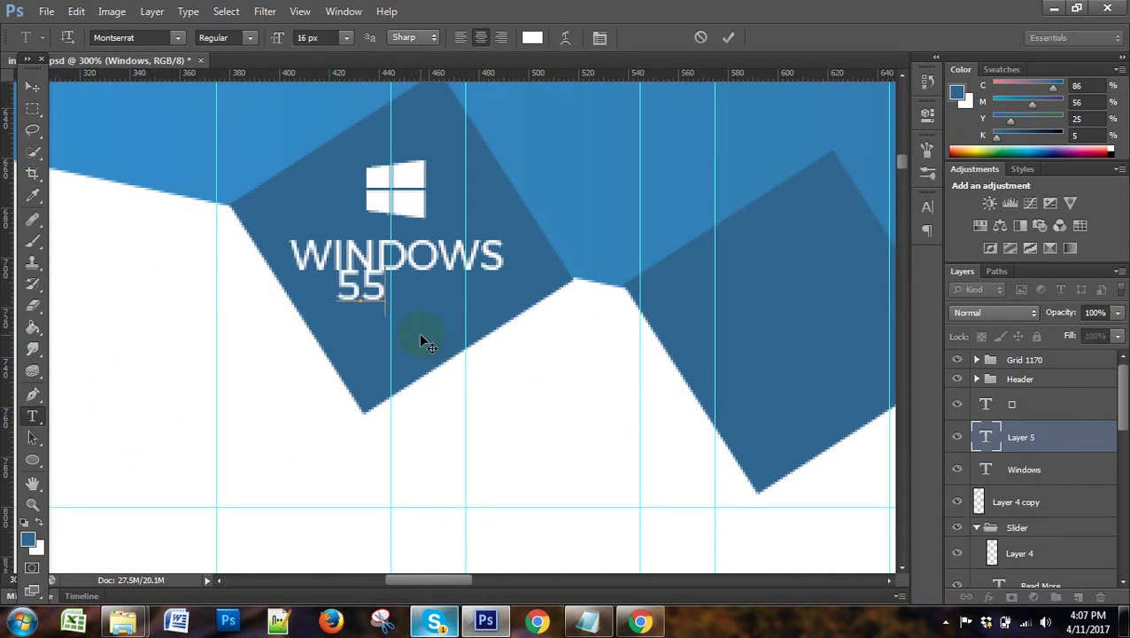
{"action": "type", "text": "0K"}
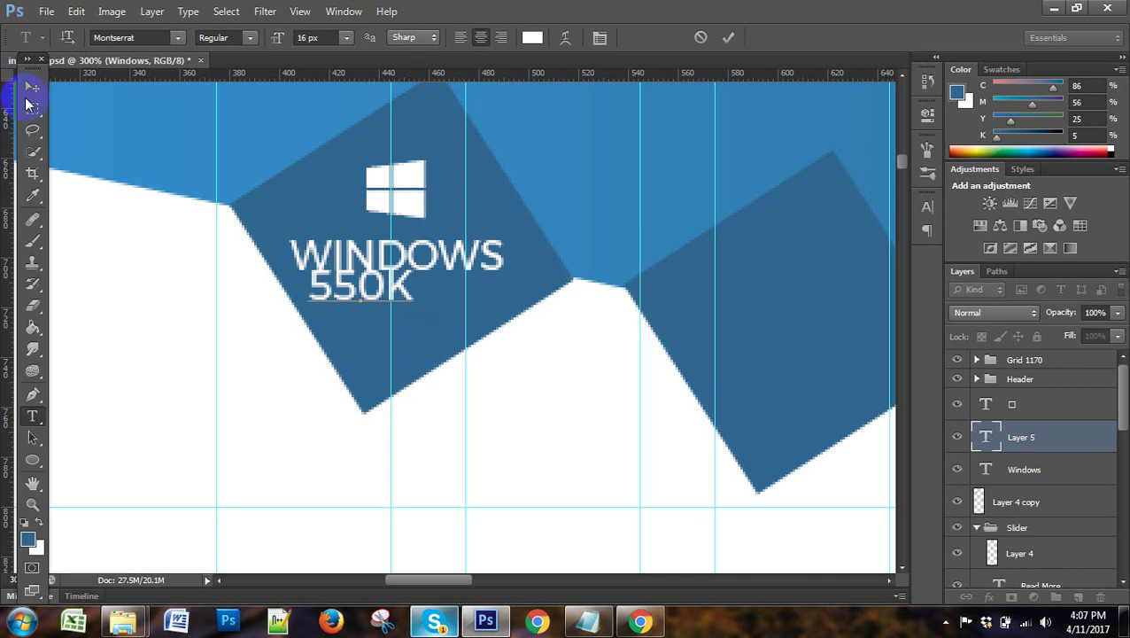
{"action": "left_click", "coordinate": [33, 86]}
{"action": "key", "text": "Down"}
{"action": "key", "text": "Down"}
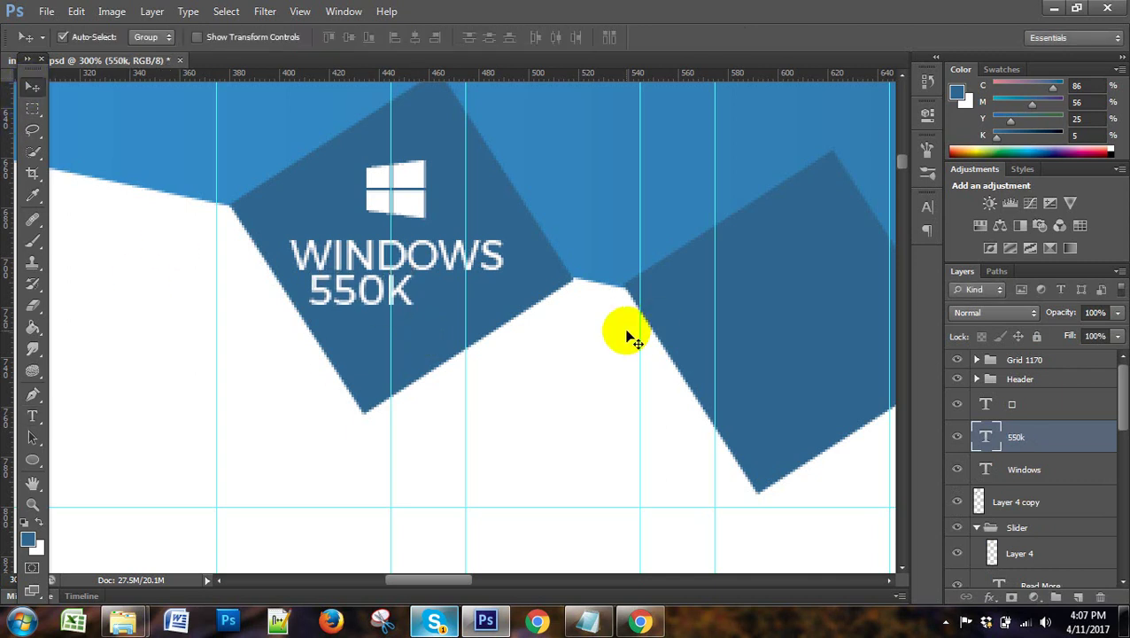
{"action": "key", "text": "Down"}
{"action": "key", "text": "Right"}
{"action": "key", "text": "Right"}
{"action": "key", "text": "Right"}
{"action": "key", "text": "Right"}
{"action": "key", "text": "Right"}
{"action": "key", "text": "Right"}
{"action": "key", "text": "Right"}
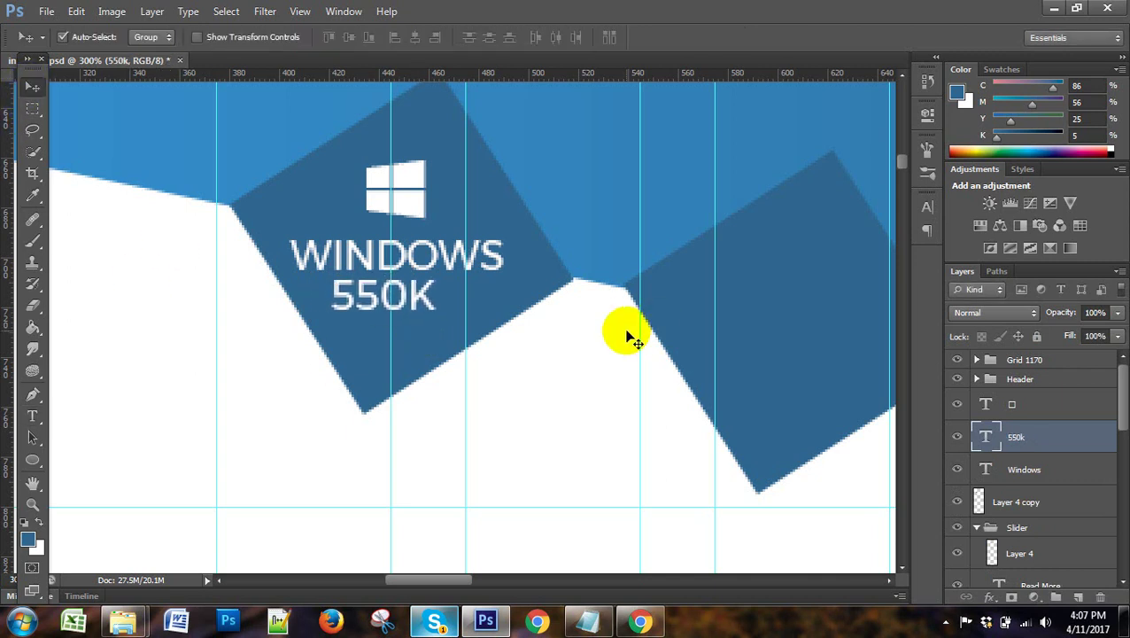
{"action": "key", "text": "Right"}
{"action": "key", "text": "Right"}
{"action": "key", "text": "Right"}
{"action": "key", "text": "Right"}
{"action": "key", "text": "Right"}
{"action": "key", "text": "Down"}
{"action": "key", "text": "Right"}
{"action": "key", "text": "Right"}
{"action": "key", "text": "Down"}
{"action": "key", "text": "Down"}
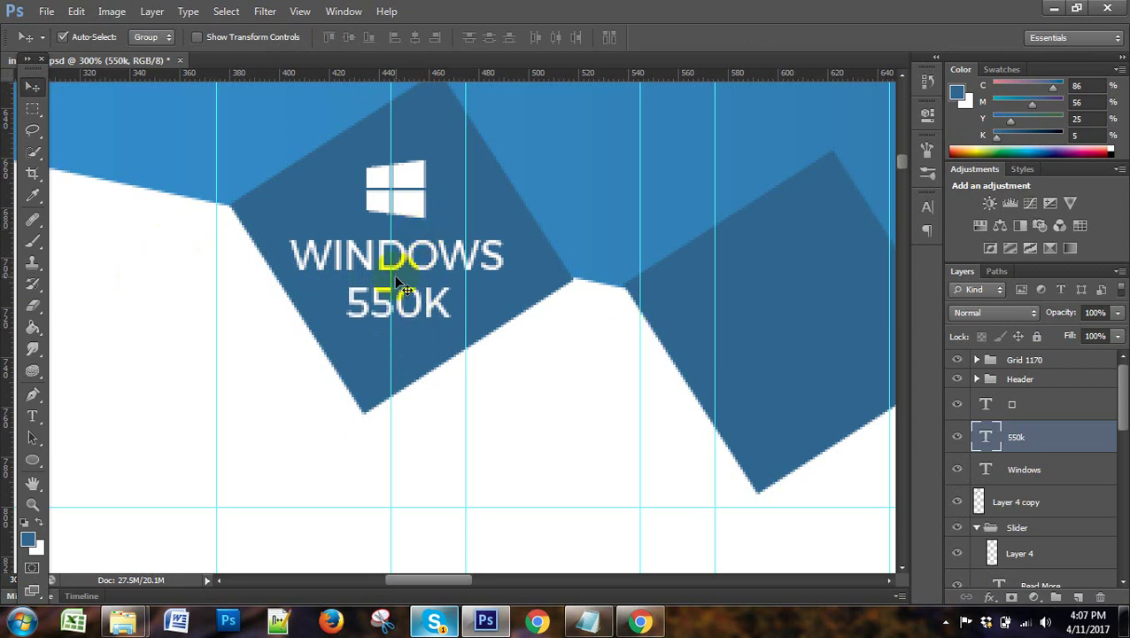
Close the loading and Reimage Repair ad tabs and return to the Photoshop design.
{"action": "left_click", "coordinate": [27, 414]}
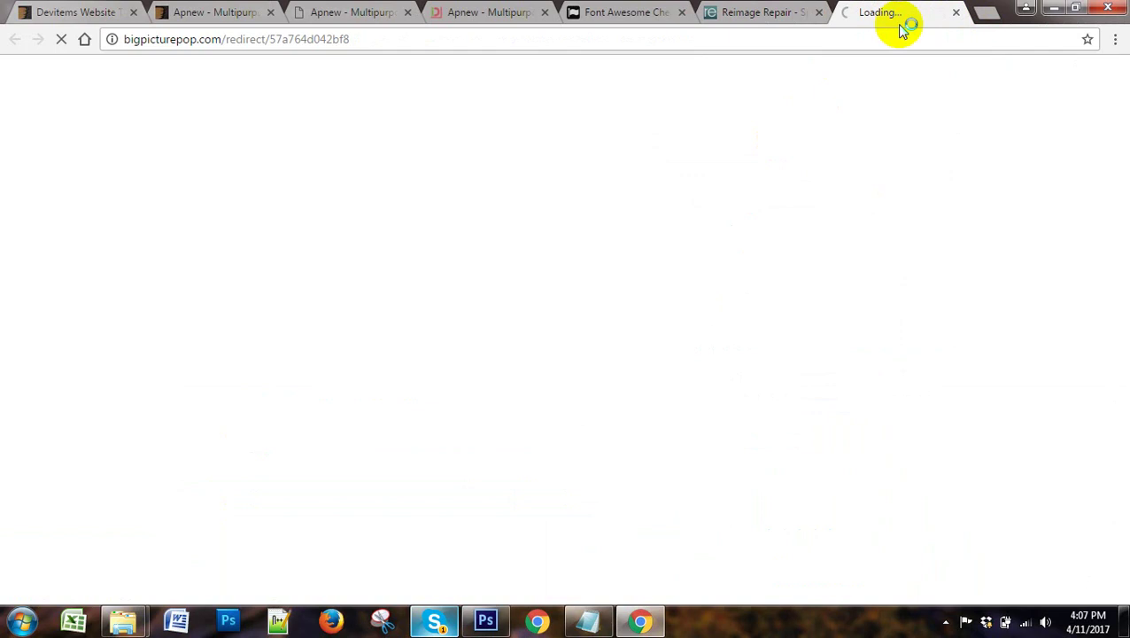
{"action": "left_click", "coordinate": [956, 12]}
{"action": "left_click", "coordinate": [954, 12]}
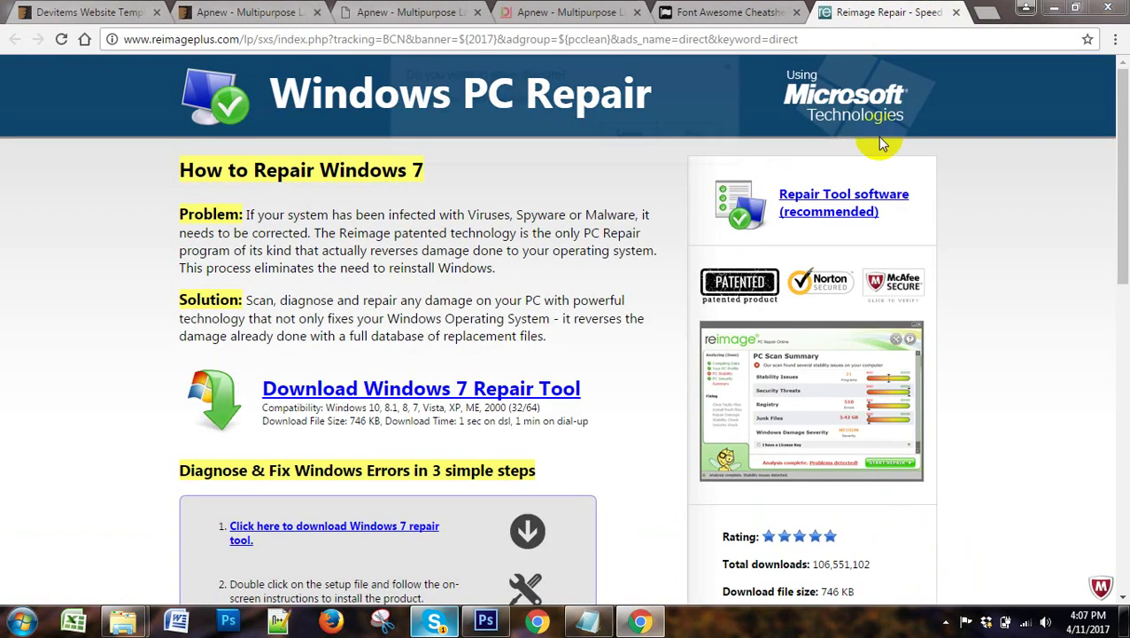
{"action": "left_click", "coordinate": [630, 133]}
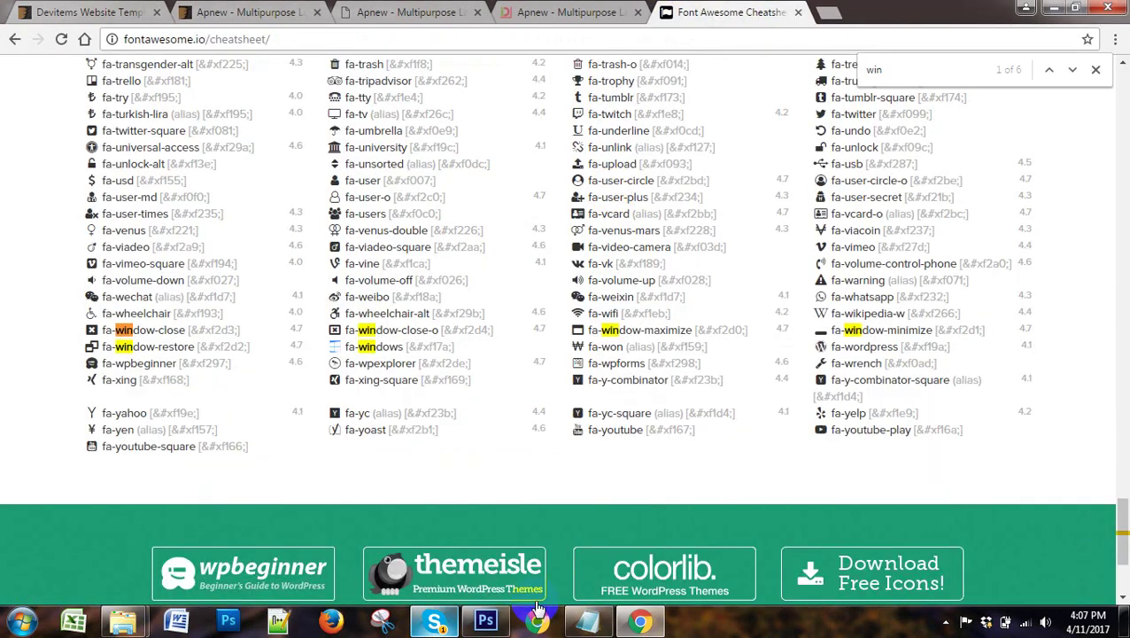
{"action": "left_click", "coordinate": [486, 621]}
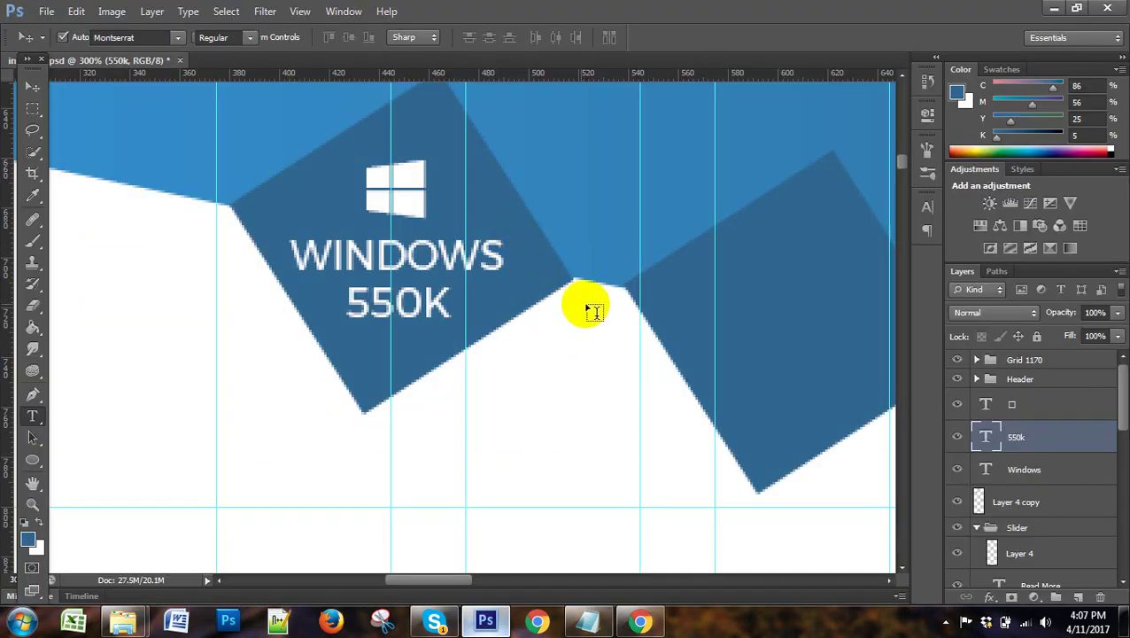
Select the icon, 550k and Windows text layers and move them into the Slider group.
{"action": "scroll", "coordinate": [589, 310], "scroll_direction": "up", "scroll_amount": 1}
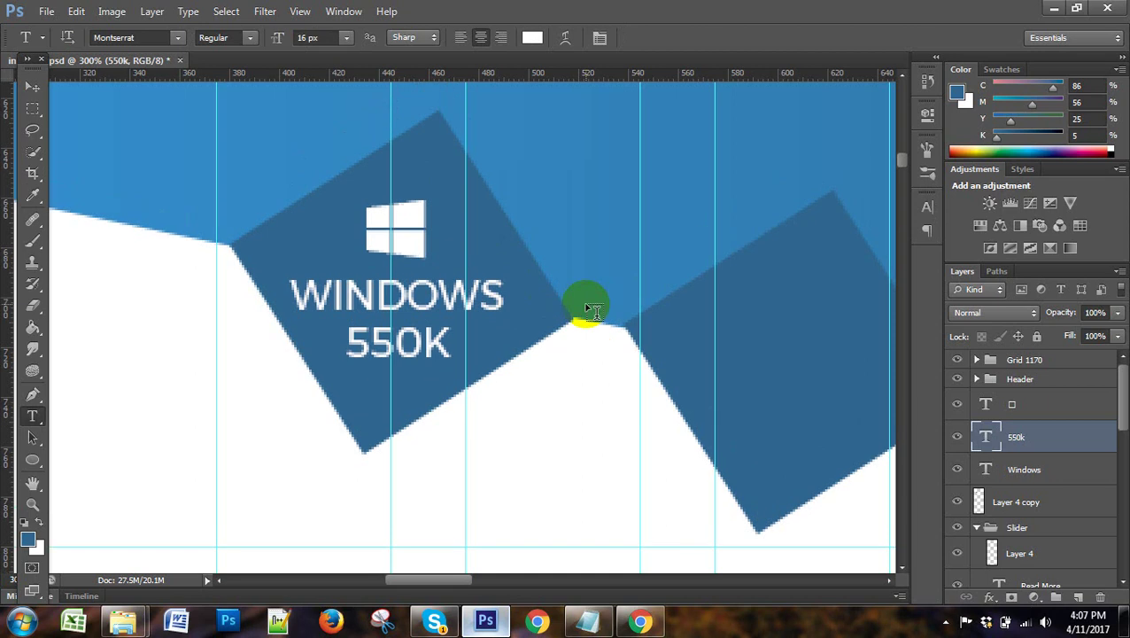
{"action": "scroll", "coordinate": [589, 310], "scroll_direction": "down", "scroll_amount": 1}
{"action": "scroll", "coordinate": [586, 306], "scroll_direction": "down", "scroll_amount": 1}
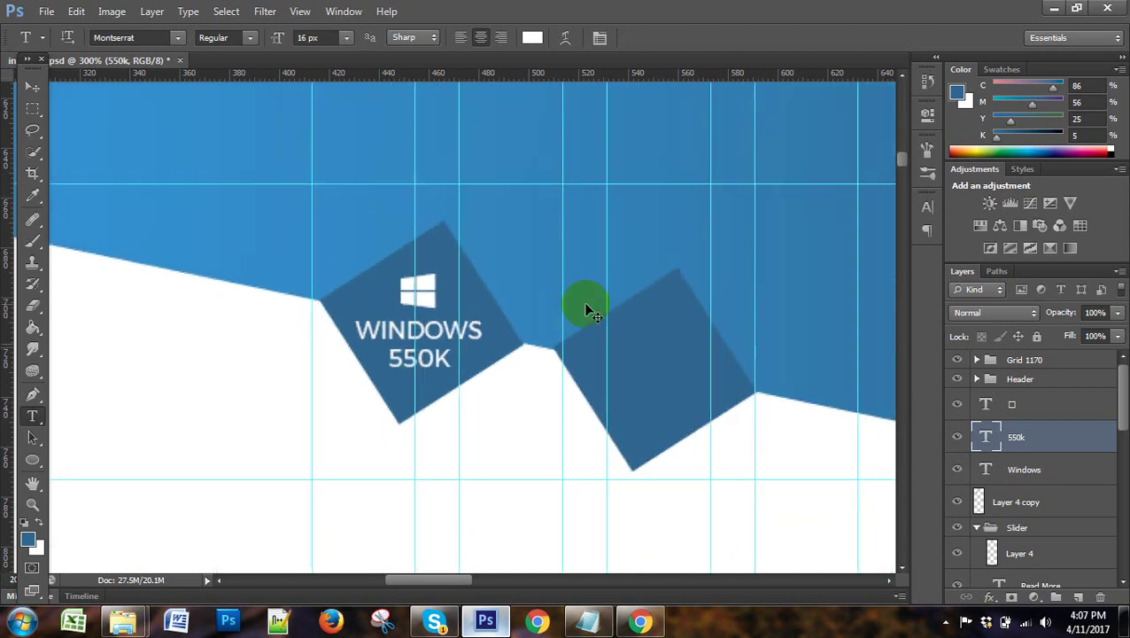
{"action": "scroll", "coordinate": [586, 305], "scroll_direction": "down", "scroll_amount": 1}
{"action": "scroll", "coordinate": [586, 306], "scroll_direction": "down", "scroll_amount": 1}
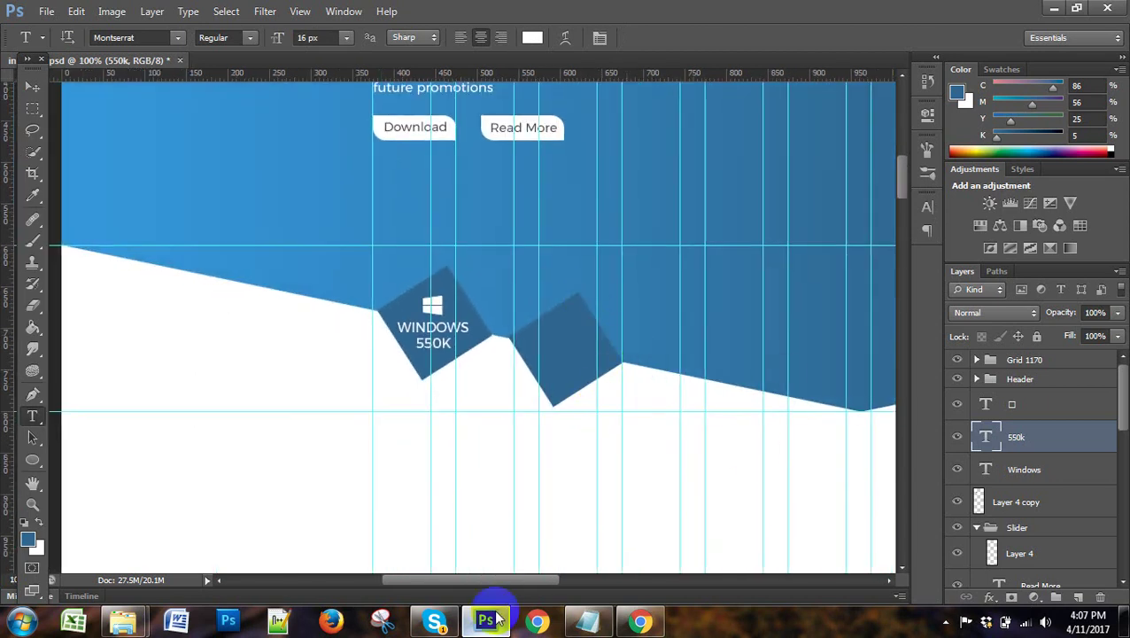
{"action": "left_click_drag", "start_coordinate": [507, 583], "coordinate": [525, 589]}
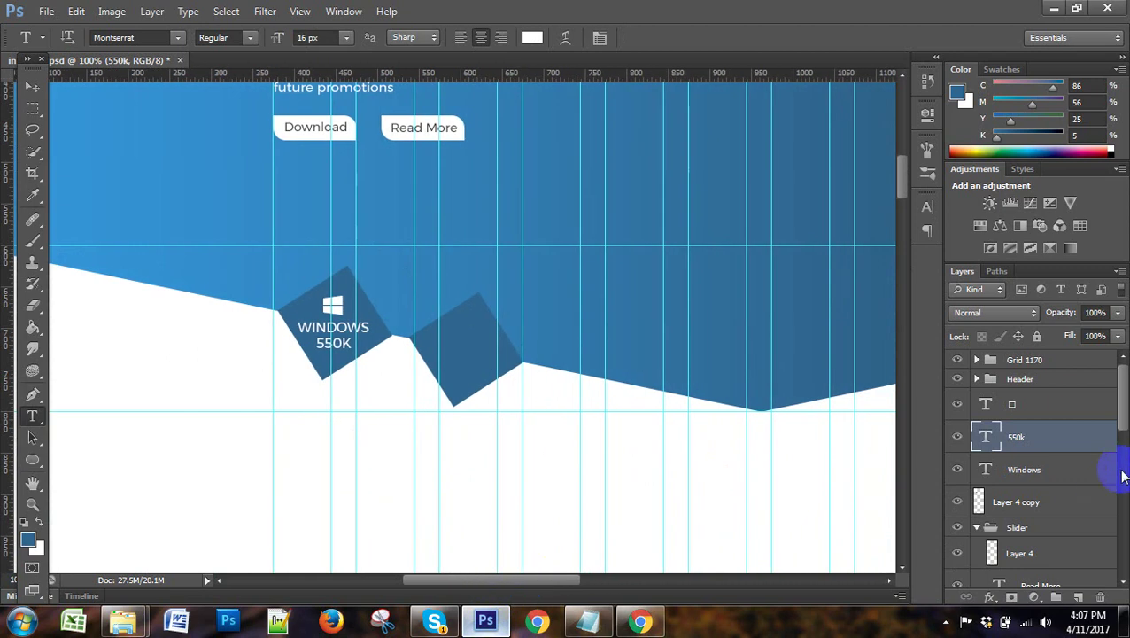
{"action": "left_click", "coordinate": [1060, 409]}
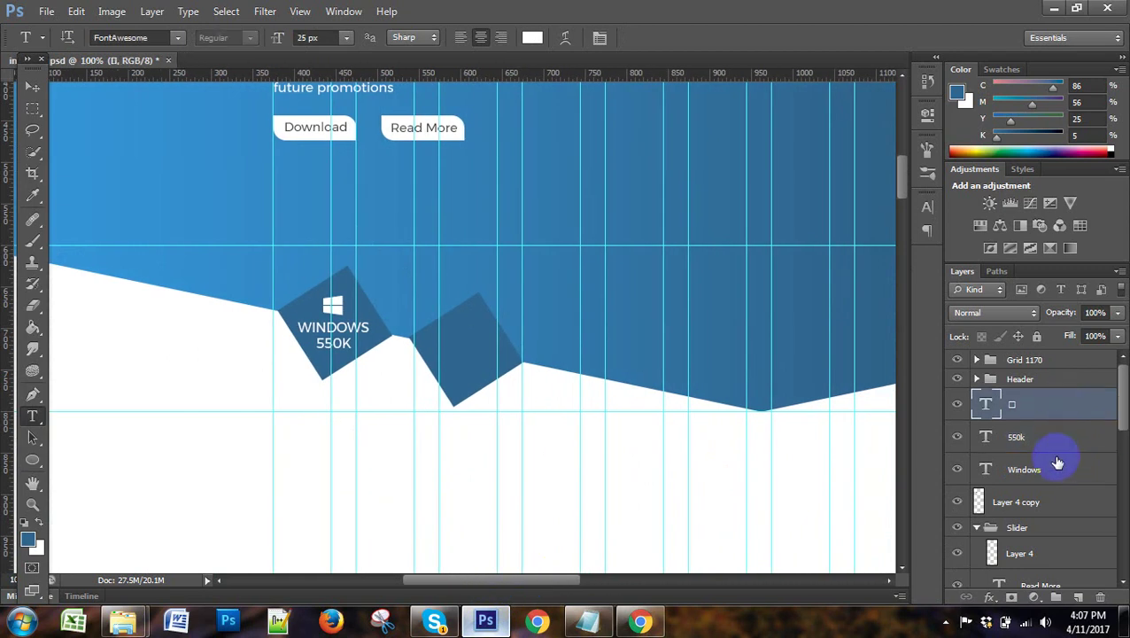
{"action": "scroll", "coordinate": [1058, 462], "scroll_direction": "down", "scroll_amount": 1}
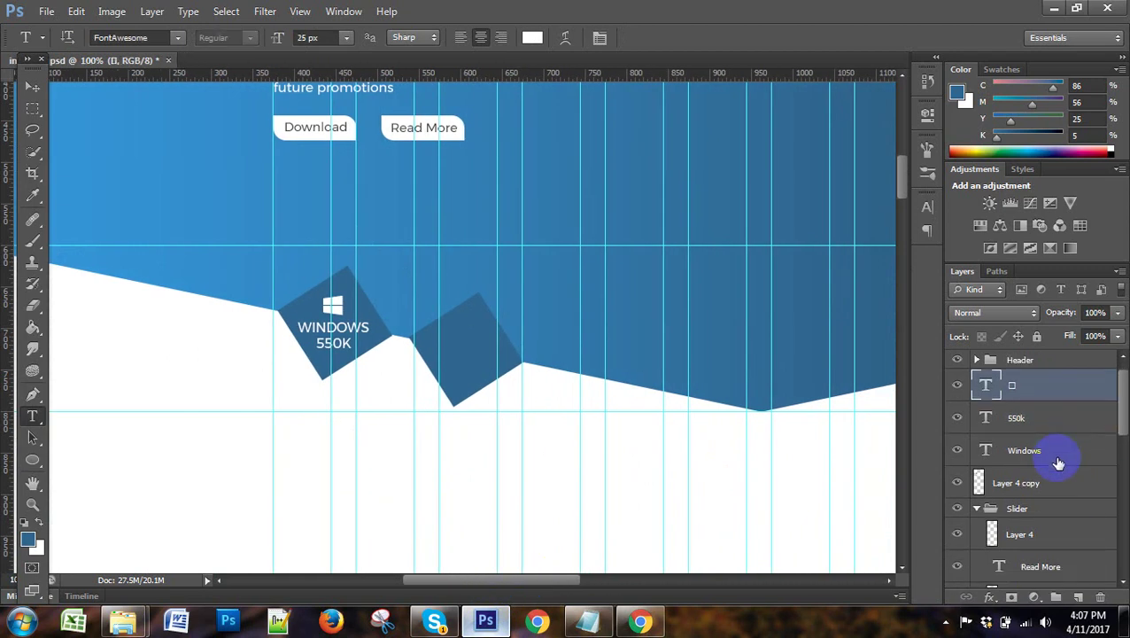
{"action": "left_click", "coordinate": [959, 484]}
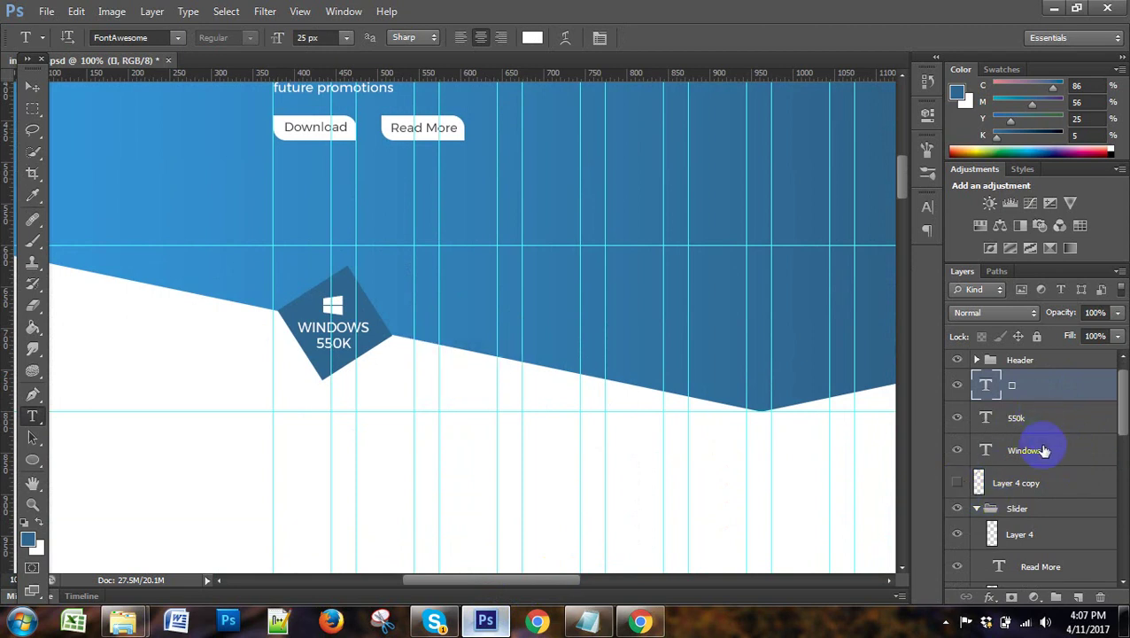
{"action": "key", "text": "shift+alt+bracketleft"}
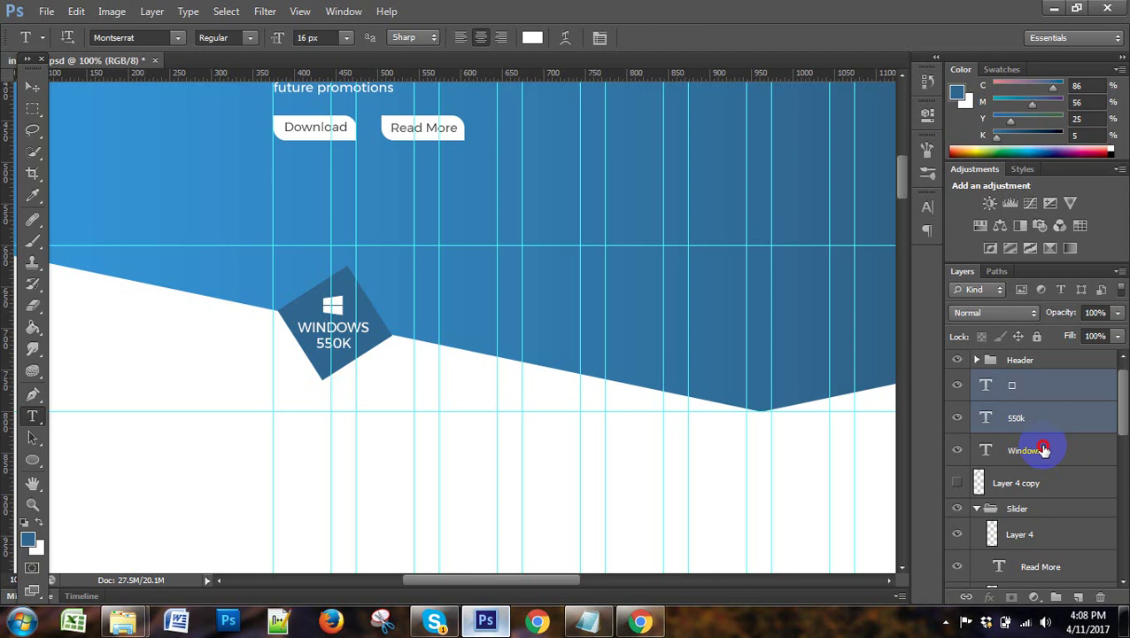
{"action": "mouse_move", "coordinate": [1043, 450]}
{"action": "left_mouse_down"}
{"action": "mouse_move", "coordinate": [1045, 387]}
{"action": "mouse_move", "coordinate": [1033, 486]}
{"action": "left_mouse_up"}
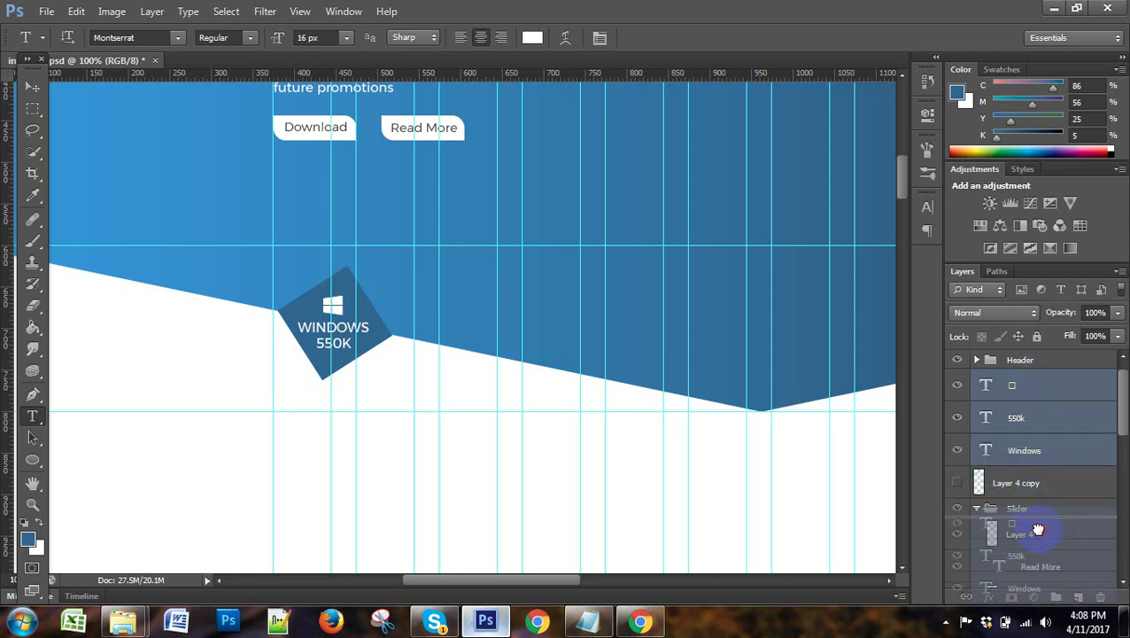
{"action": "left_click_drag", "start_coordinate": [1033, 487], "coordinate": [1091, 526]}
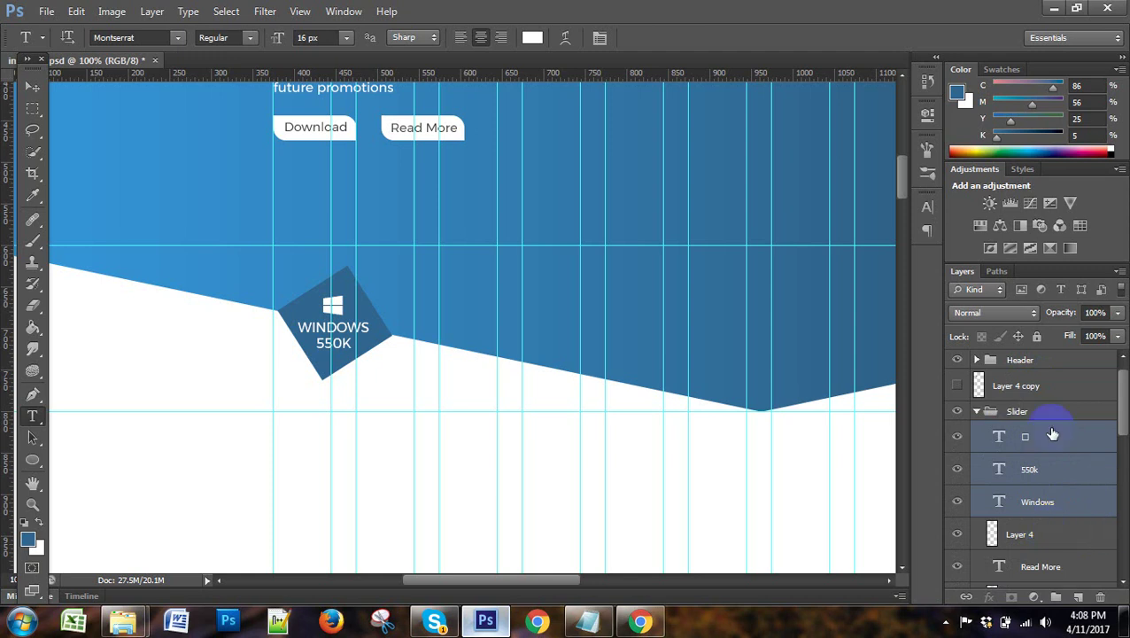
Add Layer 4 and duplicate the diamond together with its icon and text layers.
{"action": "left_click", "coordinate": [1044, 535], "text": "shift"}
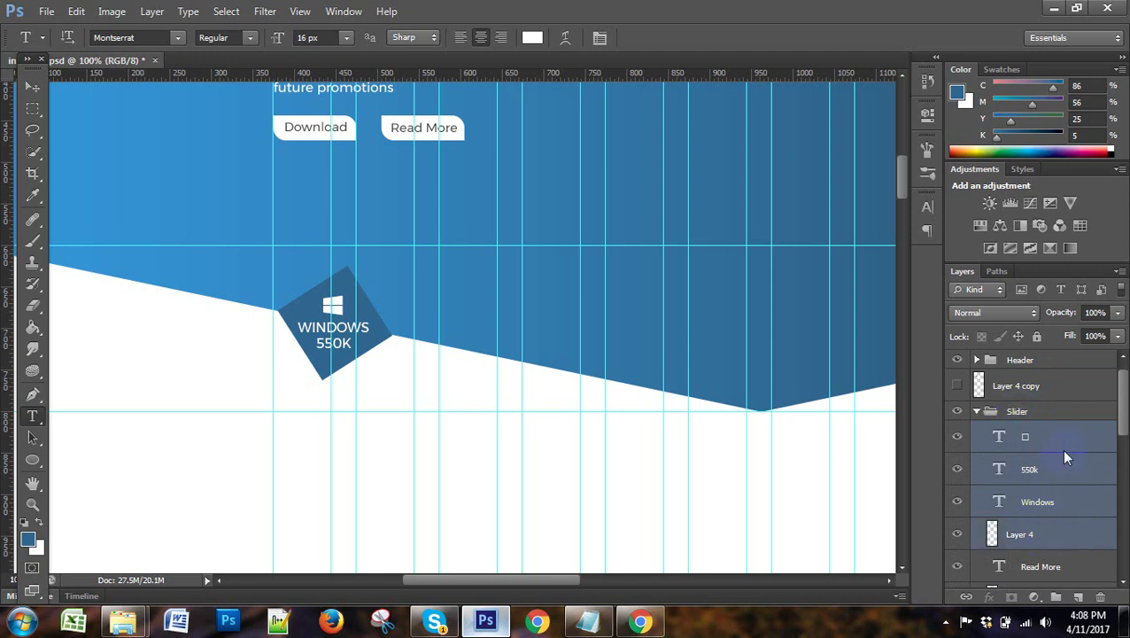
{"action": "right_click", "coordinate": [1066, 457]}
{"action": "left_click", "coordinate": [911, 118]}
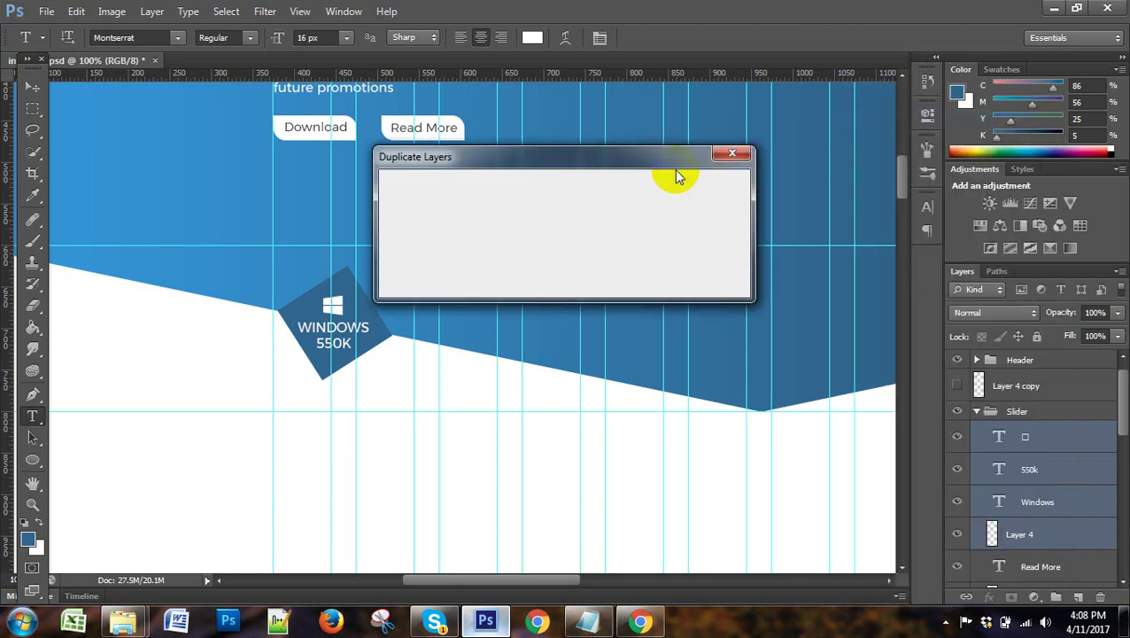
{"action": "left_click", "coordinate": [714, 189]}
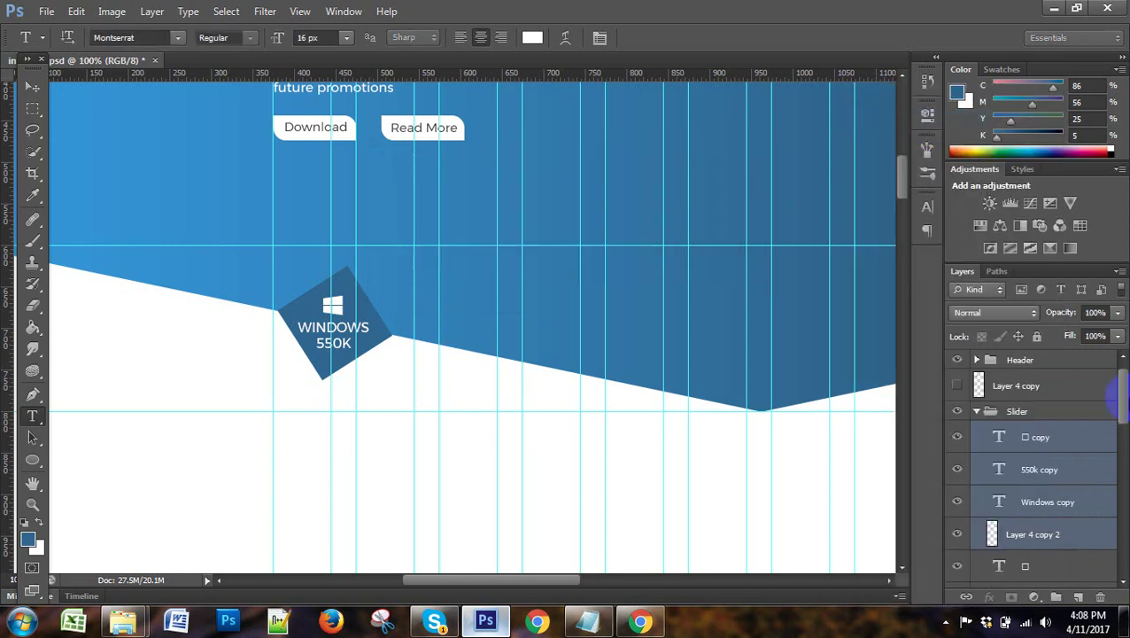
Shift the duplicated diamond to the right of the first one.
{"action": "left_click", "coordinate": [32, 87]}
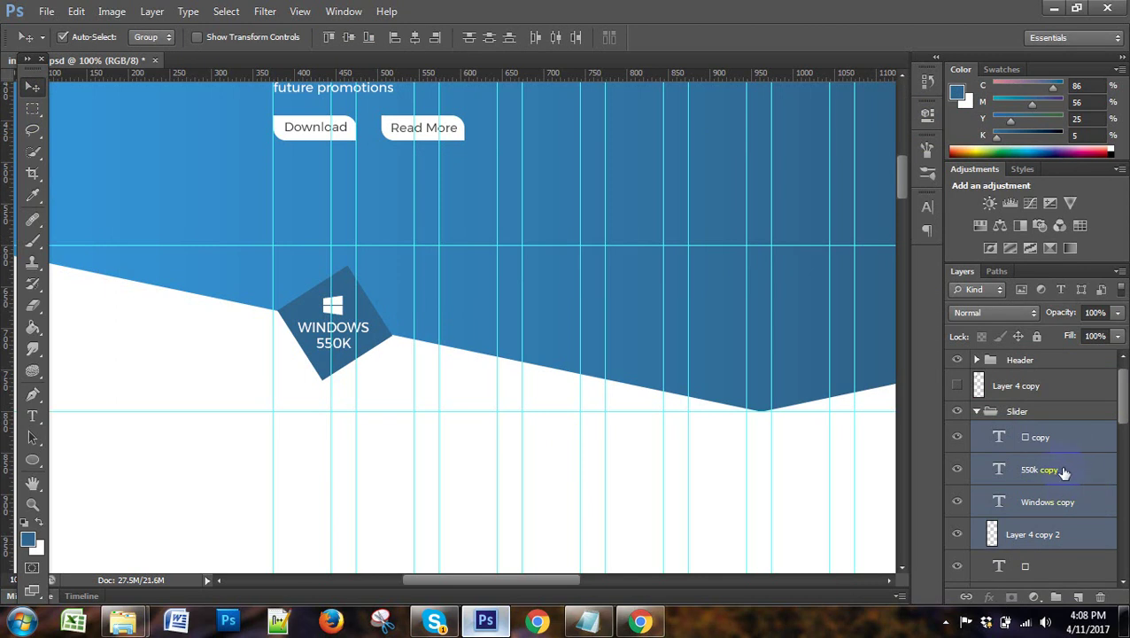
{"action": "key", "text": "Right"}
{"action": "key", "text": "Right"}
{"action": "key", "text": "Right"}
{"action": "key", "text": "Right"}
{"action": "key", "text": "Right"}
{"action": "key", "text": "Right"}
{"action": "key", "text": "Right"}
{"action": "key", "text": "Right"}
{"action": "key", "text": "Right"}
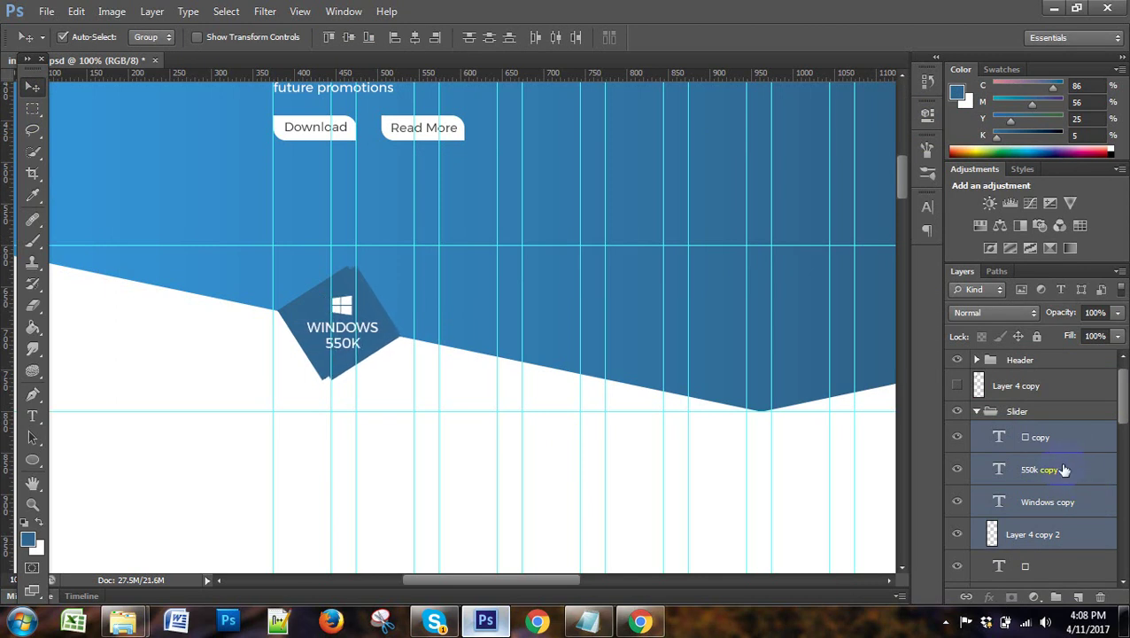
{"action": "key", "text": "Right"}
{"action": "key", "text": "Right"}
{"action": "key", "text": "Right"}
{"action": "key", "text": "Right"}
{"action": "key", "text": "Right"}
{"action": "key", "text": "Right"}
{"action": "key", "text": "Right"}
{"action": "key", "text": "Right"}
{"action": "key", "text": "Right"}
{"action": "key", "text": "Right"}
{"action": "key", "text": "Right"}
{"action": "key", "text": "Right"}
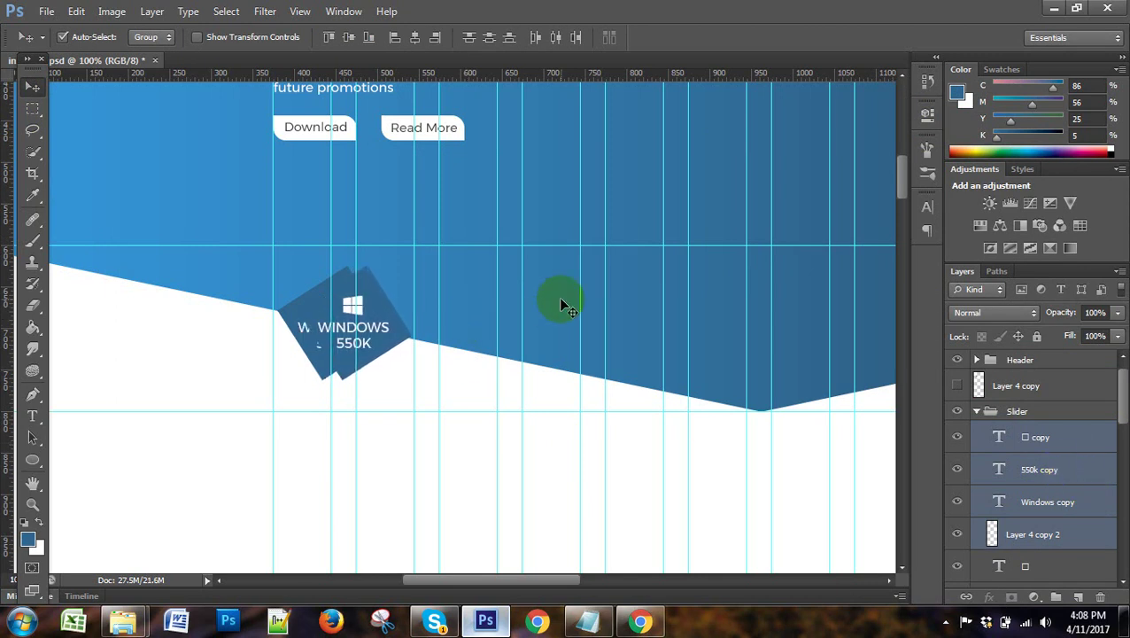
{"action": "key", "text": "Right"}
{"action": "key", "text": "Right"}
{"action": "key", "text": "Right"}
{"action": "key", "text": "Right"}
{"action": "key", "text": "Right"}
{"action": "key", "text": "Right"}
{"action": "key", "text": "Right"}
{"action": "key", "text": "Right"}
{"action": "key", "text": "Right"}
{"action": "key", "text": "Right"}
{"action": "key", "text": "Right"}
{"action": "key", "text": "Right"}
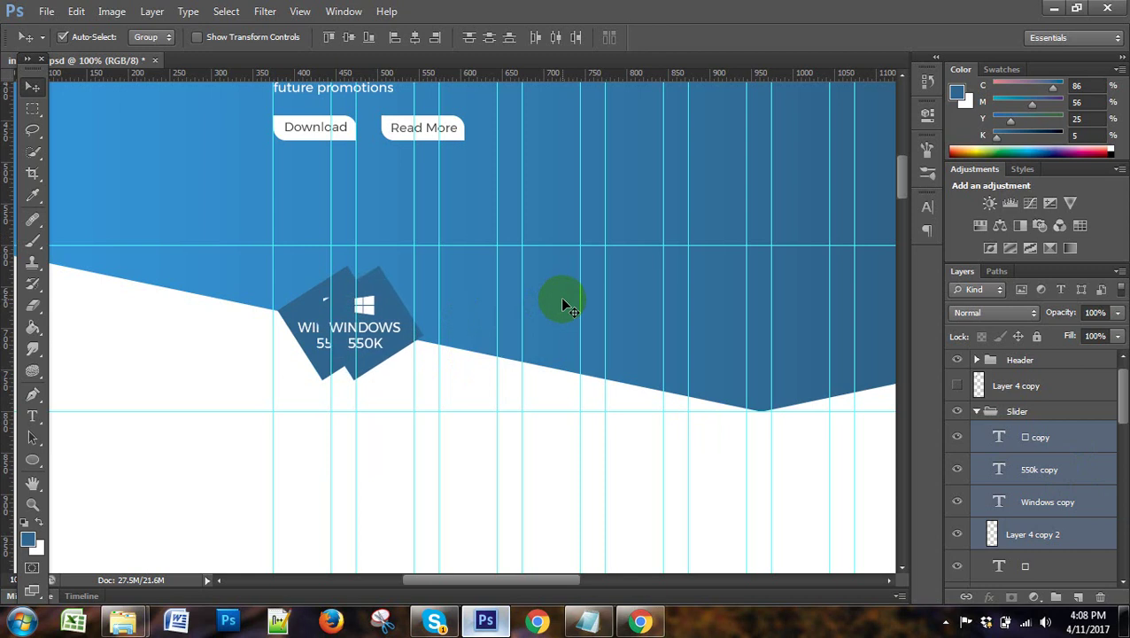
{"action": "key", "text": "Right"}
{"action": "key", "text": "Right"}
{"action": "key", "text": "Right"}
{"action": "key", "text": "Right"}
{"action": "key", "text": "Right"}
{"action": "key", "text": "Right"}
{"action": "key", "text": "Right"}
{"action": "key", "text": "Right"}
{"action": "key", "text": "Right"}
{"action": "key", "text": "Right"}
{"action": "key", "text": "Right"}
{"action": "key", "text": "Right"}
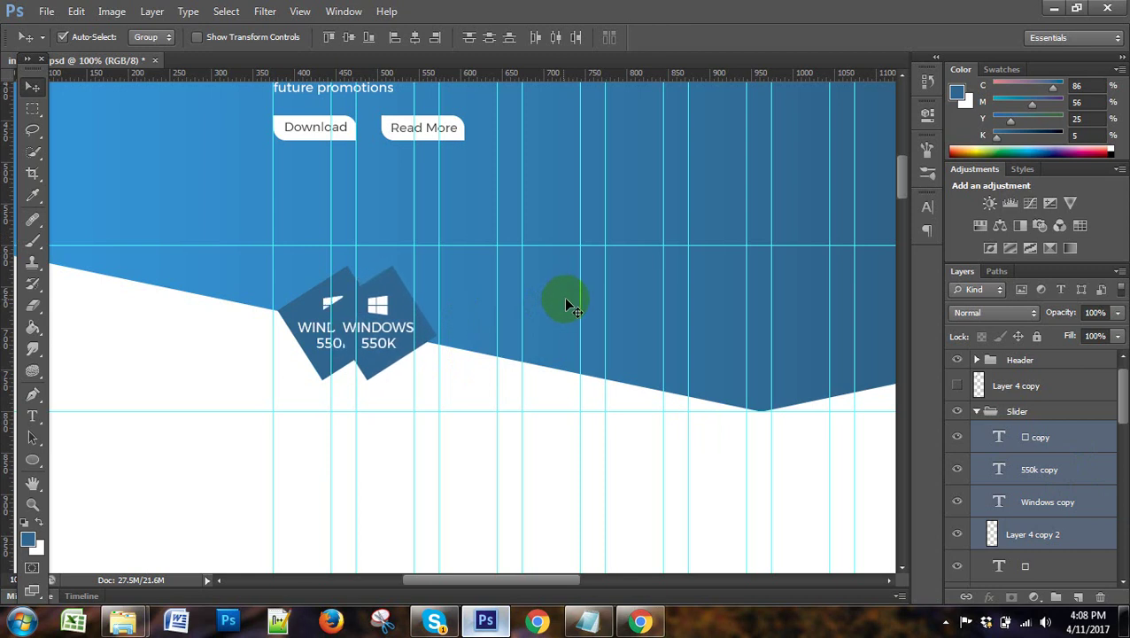
{"action": "key", "text": "Right"}
{"action": "key", "text": "Right"}
{"action": "key", "text": "Right"}
{"action": "key", "text": "Right"}
{"action": "key", "text": "Right"}
{"action": "key", "text": "Right"}
{"action": "key", "text": "Right"}
{"action": "key", "text": "Right"}
{"action": "key", "text": "Right"}
{"action": "key", "text": "Right"}
{"action": "key", "text": "Right"}
{"action": "key", "text": "Right"}
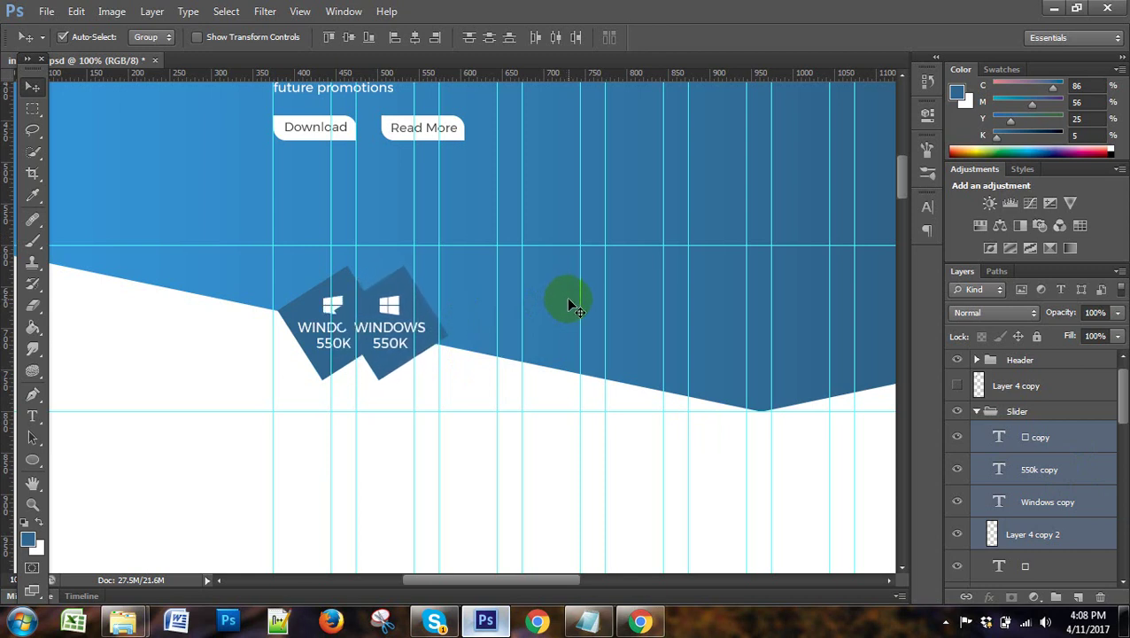
{"action": "key", "text": "Right"}
{"action": "key", "text": "Right"}
{"action": "key", "text": "Right"}
{"action": "key", "text": "Right"}
{"action": "key", "text": "Right"}
{"action": "key", "text": "Right"}
{"action": "key", "text": "Right"}
{"action": "key", "text": "Right"}
{"action": "key", "text": "Right"}
{"action": "key", "text": "Right"}
{"action": "key", "text": "Right"}
{"action": "key", "text": "Right"}
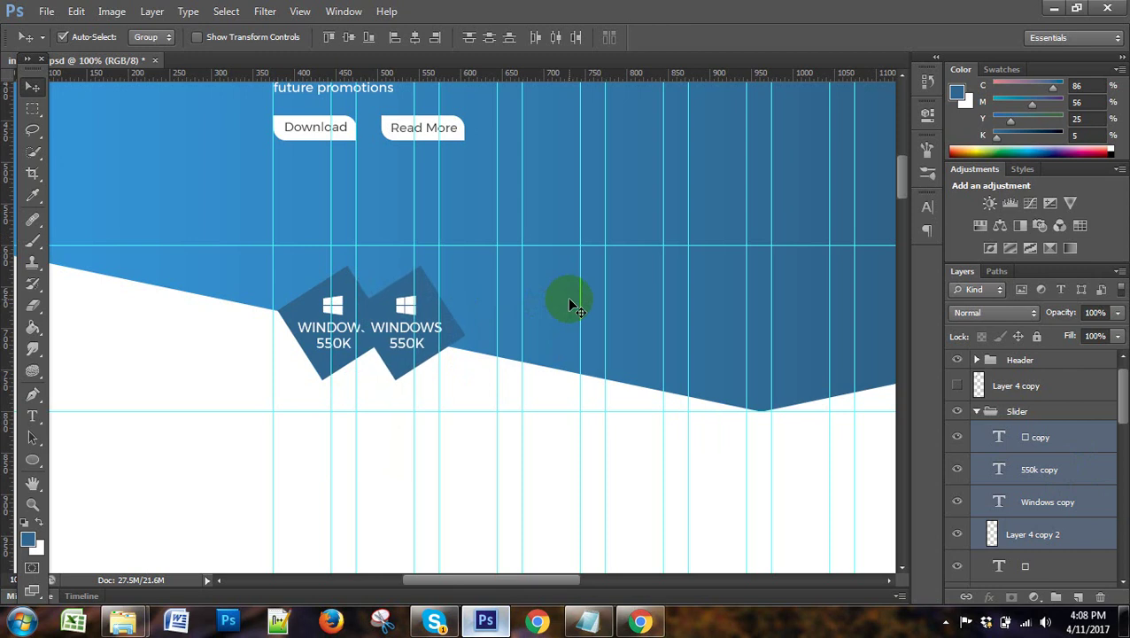
{"action": "key", "text": "Right"}
{"action": "key", "text": "Right"}
{"action": "key", "text": "Right"}
{"action": "key", "text": "Right"}
{"action": "key", "text": "Right"}
{"action": "key", "text": "Right"}
{"action": "key", "text": "Right"}
{"action": "key", "text": "Right"}
{"action": "key", "text": "Right"}
{"action": "key", "text": "Right"}
{"action": "key", "text": "Right"}
{"action": "key", "text": "Right"}
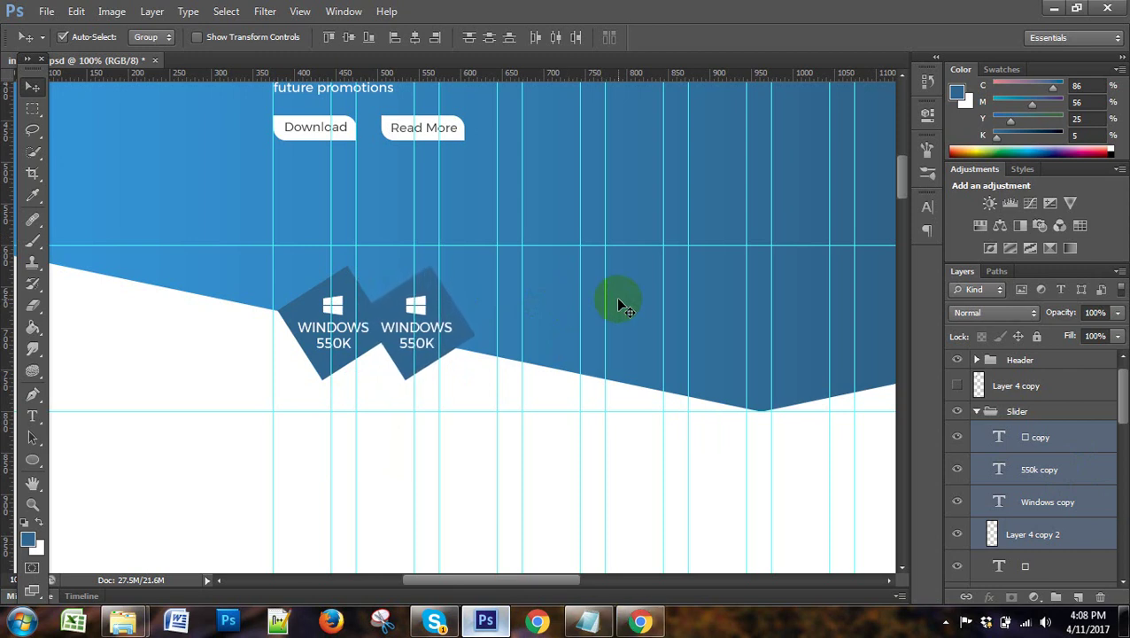
{"action": "key", "text": "Right"}
{"action": "key", "text": "Right"}
{"action": "key", "text": "Right"}
{"action": "key", "text": "Right"}
{"action": "key", "text": "Right"}
{"action": "key", "text": "Right"}
{"action": "key", "text": "Right"}
{"action": "key", "text": "Right"}
{"action": "key", "text": "Right"}
{"action": "key", "text": "Right"}
{"action": "key", "text": "Right"}
{"action": "key", "text": "Right"}
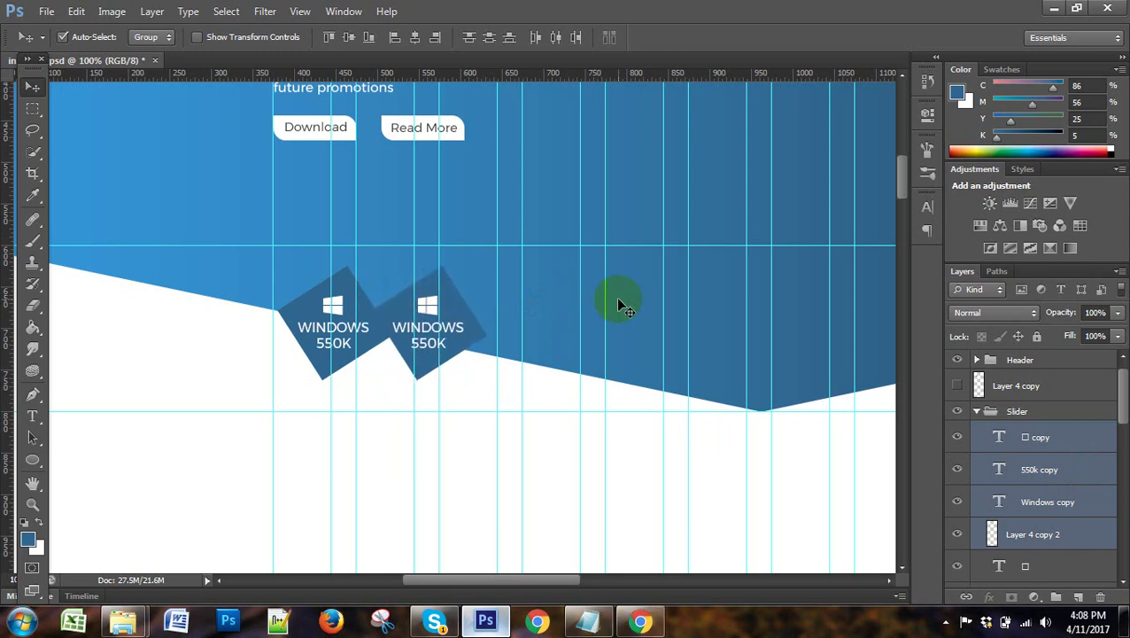
{"action": "key", "text": "Right"}
{"action": "key", "text": "Right"}
{"action": "key", "text": "Right"}
{"action": "key", "text": "Right"}
{"action": "key", "text": "Right"}
{"action": "key", "text": "Right"}
{"action": "key", "text": "Right"}
{"action": "key", "text": "Right"}
{"action": "key", "text": "Right"}
{"action": "key", "text": "Right"}
{"action": "key", "text": "Right"}
{"action": "key", "text": "Right"}
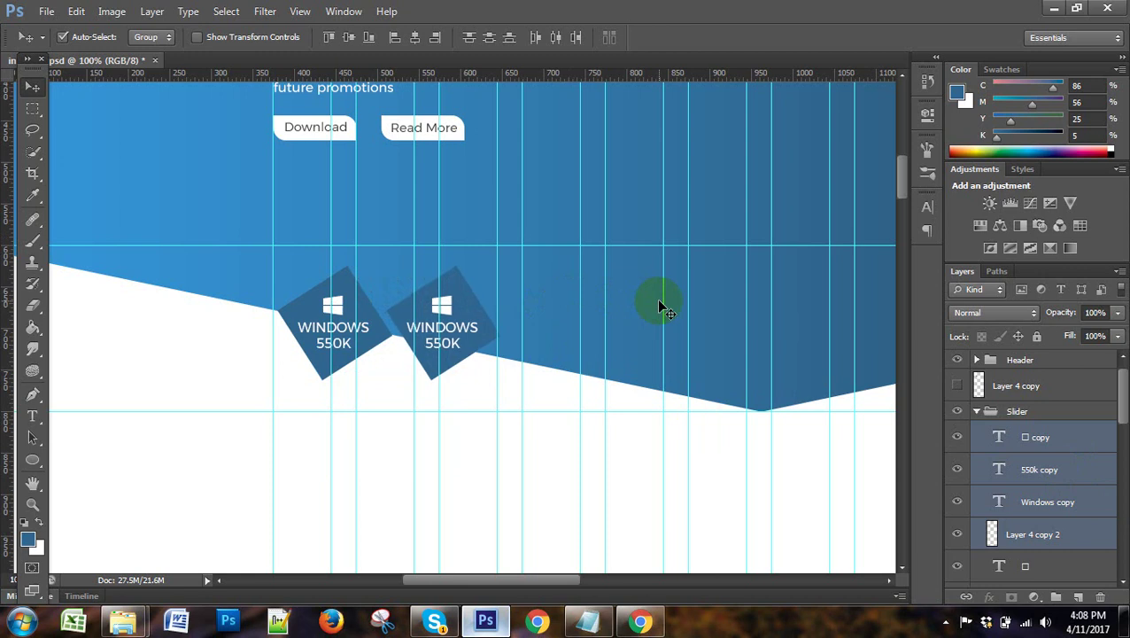
{"action": "key", "text": "Right"}
{"action": "key", "text": "Right"}
{"action": "key", "text": "Right"}
{"action": "key", "text": "Right"}
{"action": "key", "text": "Right"}
{"action": "key", "text": "Right"}
{"action": "key", "text": "Right"}
{"action": "key", "text": "Right"}
{"action": "key", "text": "Right"}
{"action": "key", "text": "Right"}
{"action": "key", "text": "Right"}
{"action": "key", "text": "Right"}
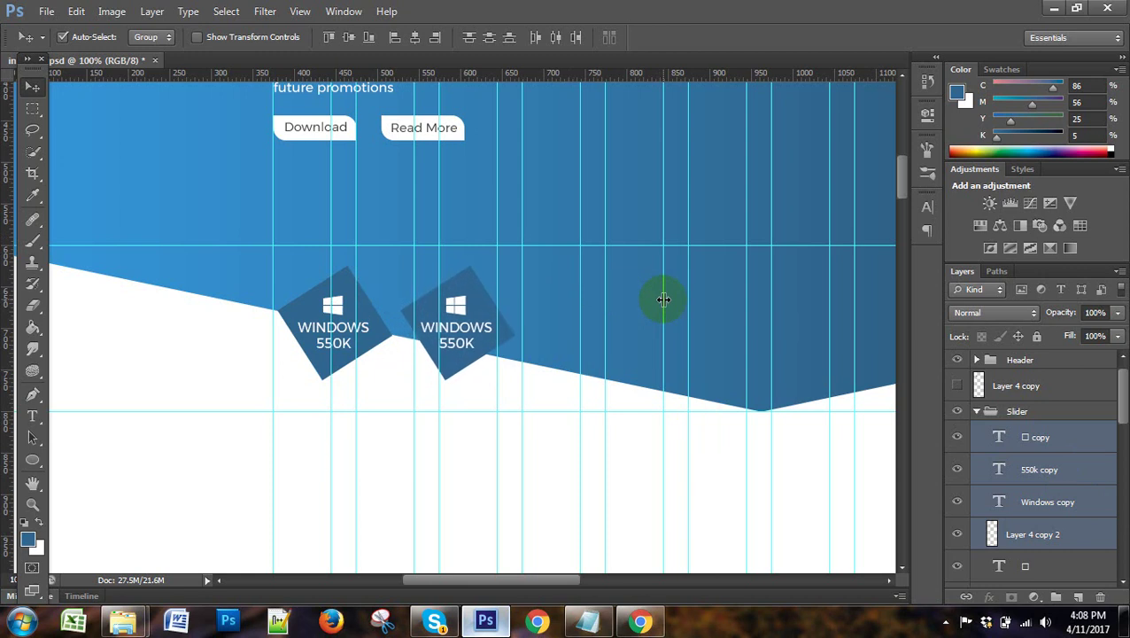
{"action": "key", "text": "Right"}
{"action": "key", "text": "Right"}
{"action": "key", "text": "Right"}
{"action": "key", "text": "Right"}
{"action": "key", "text": "Right"}
{"action": "key", "text": "Right"}
{"action": "key", "text": "Right"}
{"action": "key", "text": "Right"}
{"action": "key", "text": "Right"}
{"action": "key", "text": "Right"}
{"action": "key", "text": "Right"}
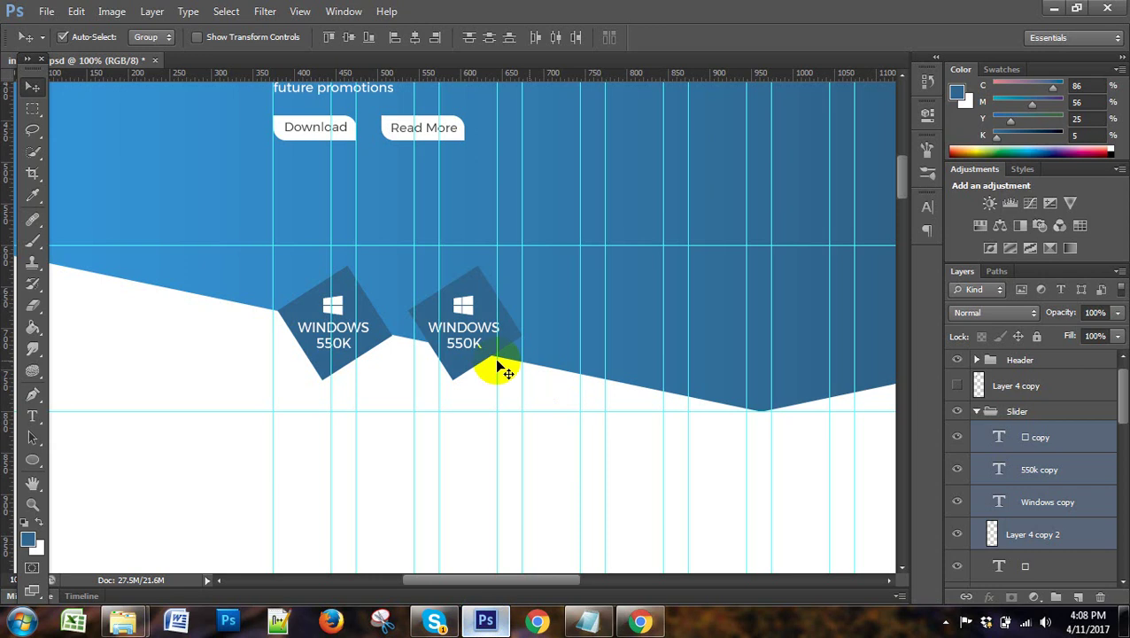
{"action": "key", "text": "Right"}
{"action": "key", "text": "Right"}
Lower the second diamond slightly, hide the guides, and zoom to check its placement.
{"action": "left_click", "coordinate": [32, 90]}
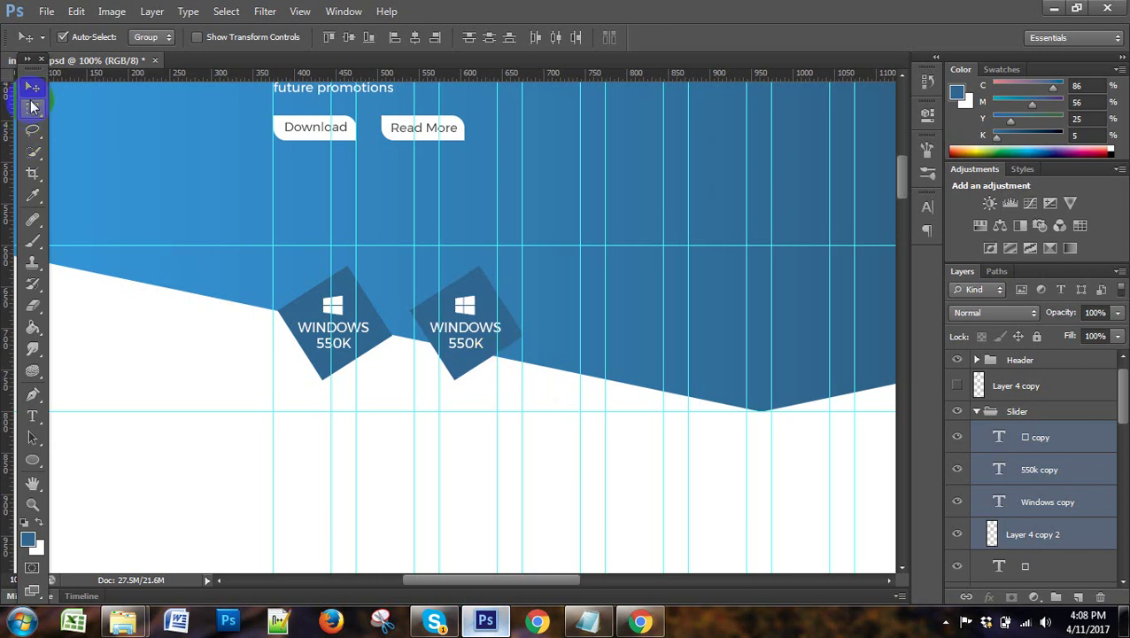
{"action": "key", "text": "Down"}
{"action": "key", "text": "Down"}
{"action": "key", "text": "Down"}
{"action": "key", "text": "Down"}
{"action": "key", "text": "Down"}
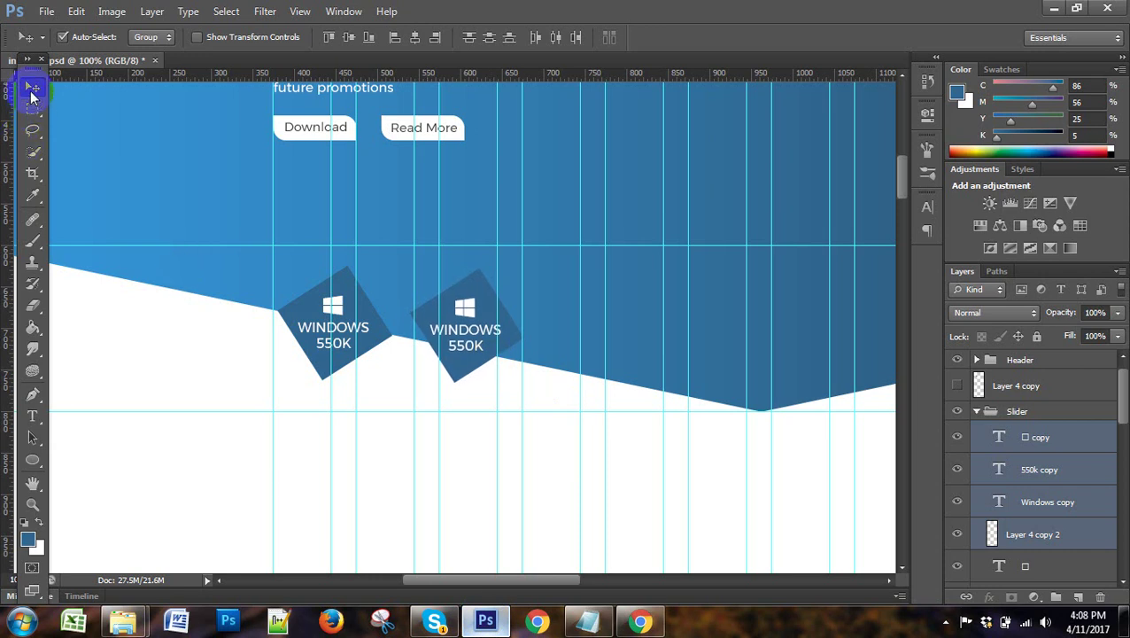
{"action": "key", "text": "Down"}
{"action": "key", "text": "Down"}
{"action": "key", "text": "Down"}
{"action": "key", "text": "Down"}
{"action": "key", "text": "Down"}
{"action": "key", "text": "Down"}
{"action": "key", "text": "Down"}
{"action": "key", "text": "Down"}
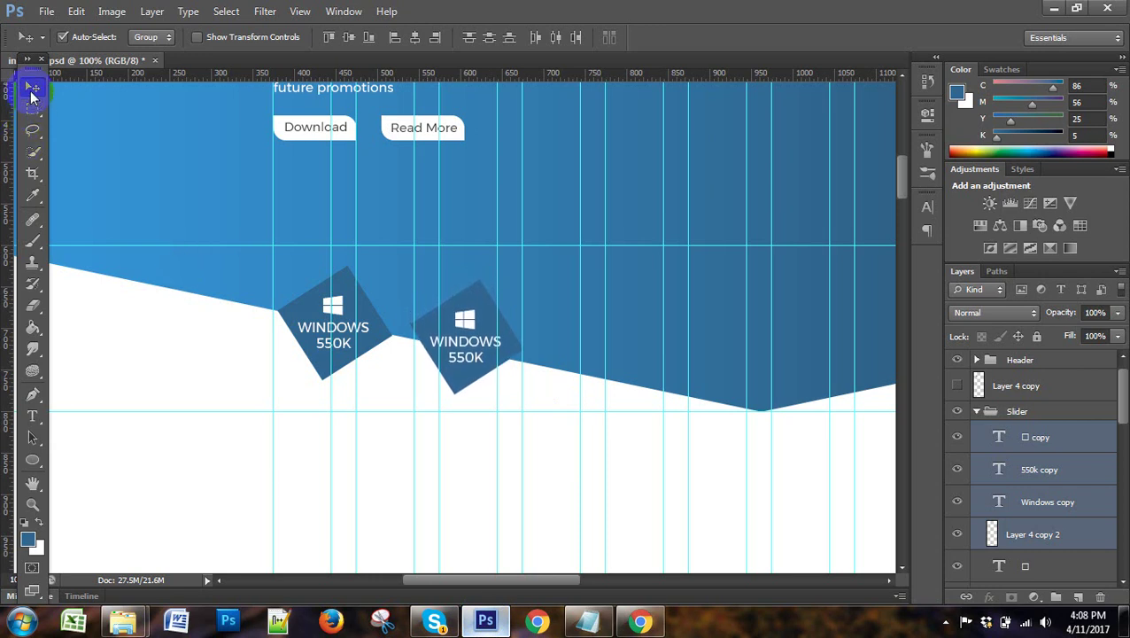
{"action": "key", "text": "Down"}
{"action": "key", "text": "Down"}
{"action": "key", "text": "Down"}
{"action": "key", "text": "Down"}
{"action": "key", "text": "Down"}
{"action": "key", "text": "Down"}
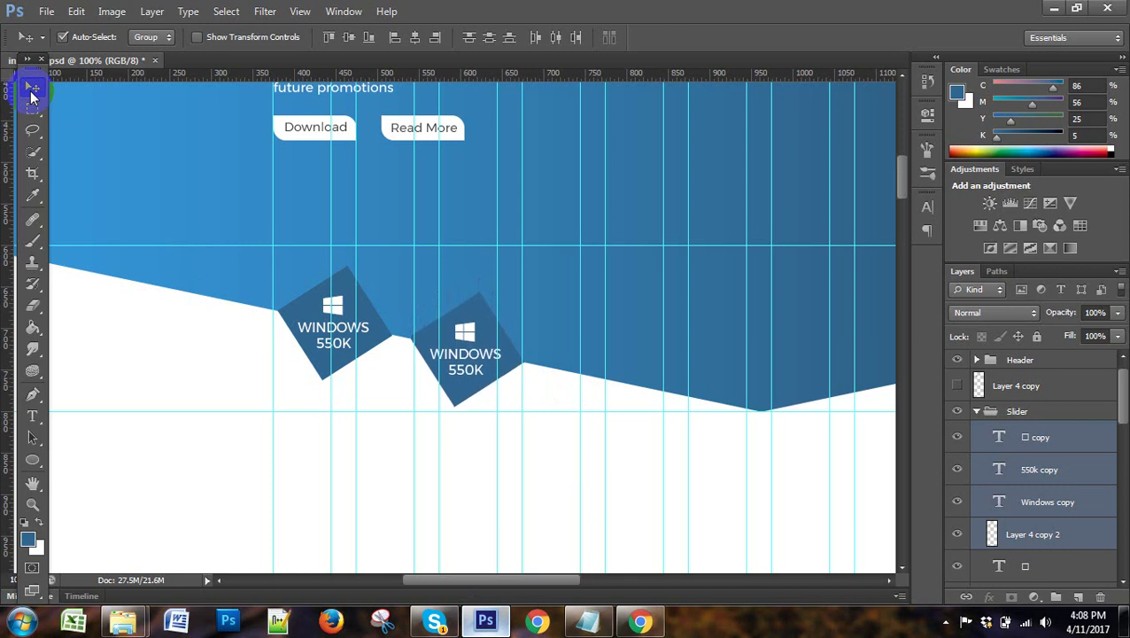
{"action": "key", "text": "Right"}
{"action": "key", "text": "Right"}
{"action": "key", "text": "Right"}
{"action": "key", "text": "Right"}
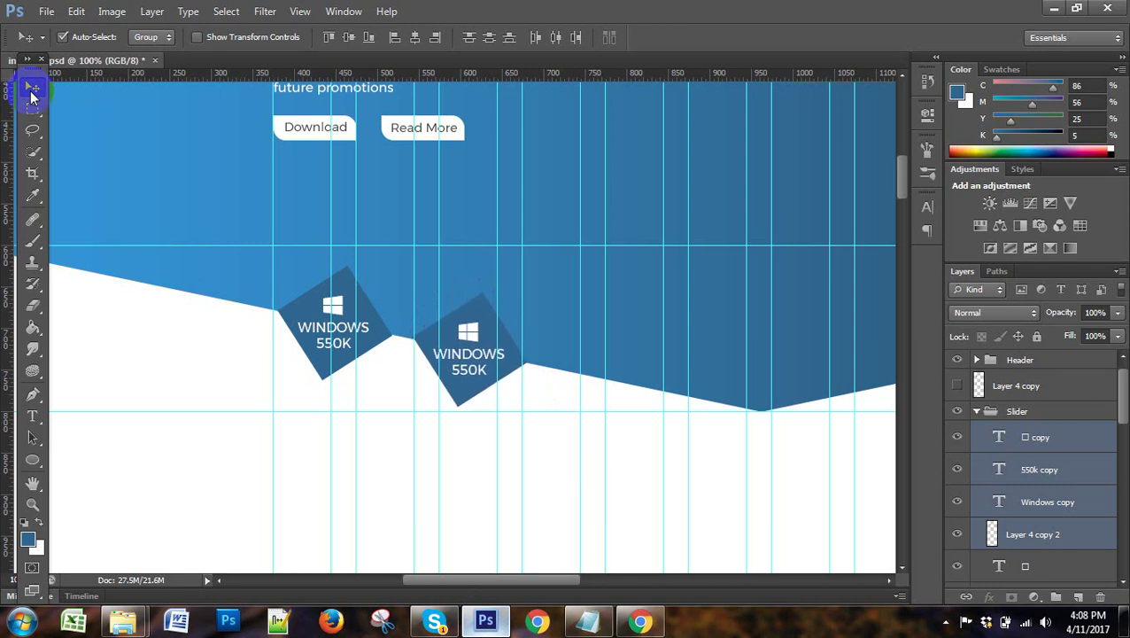
{"action": "key", "text": "Down"}
{"action": "key", "text": "Down"}
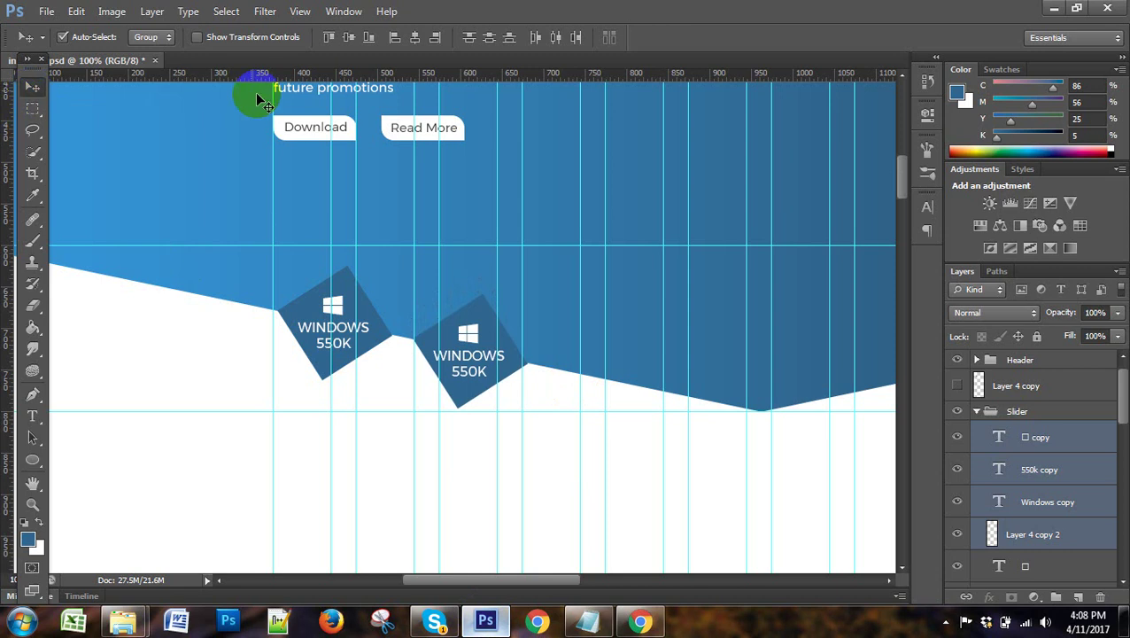
{"action": "key", "text": "ctrl+semicolon"}
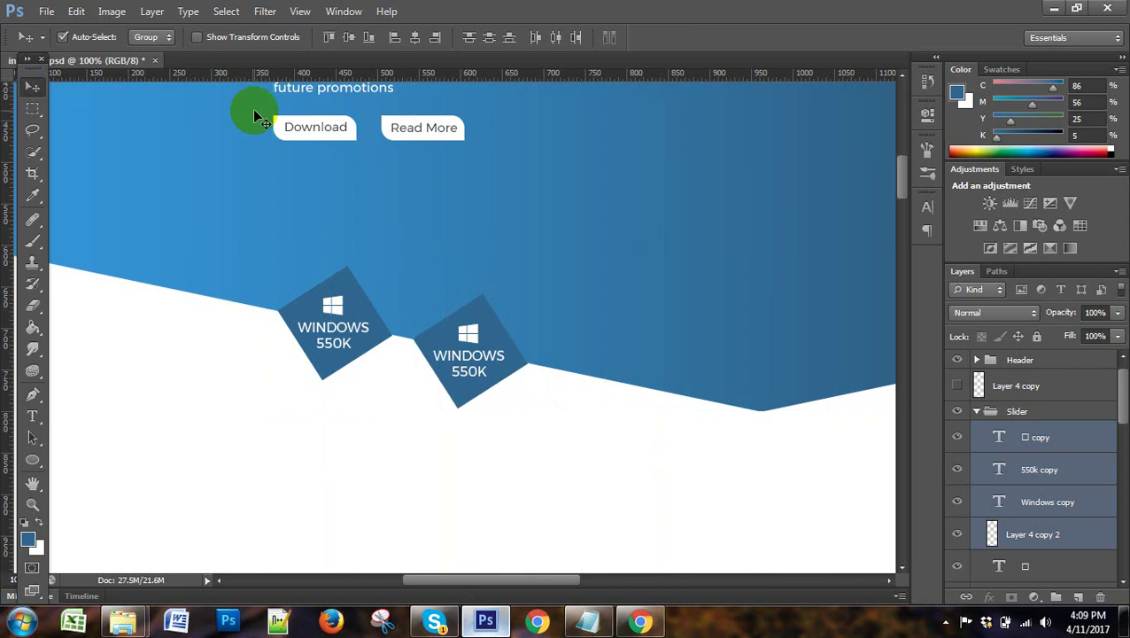
{"action": "key", "text": "ctrl+plus"}
{"action": "key", "text": "ctrl+plus"}
{"action": "key", "text": "ctrl+plus"}
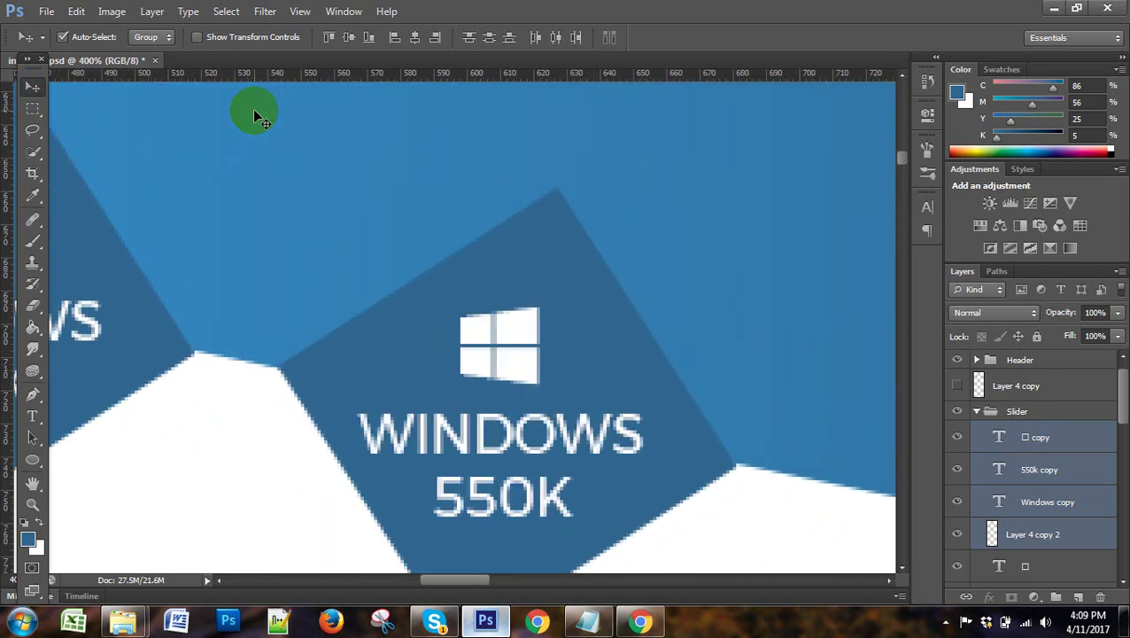
{"action": "key", "text": "ctrl+minus"}
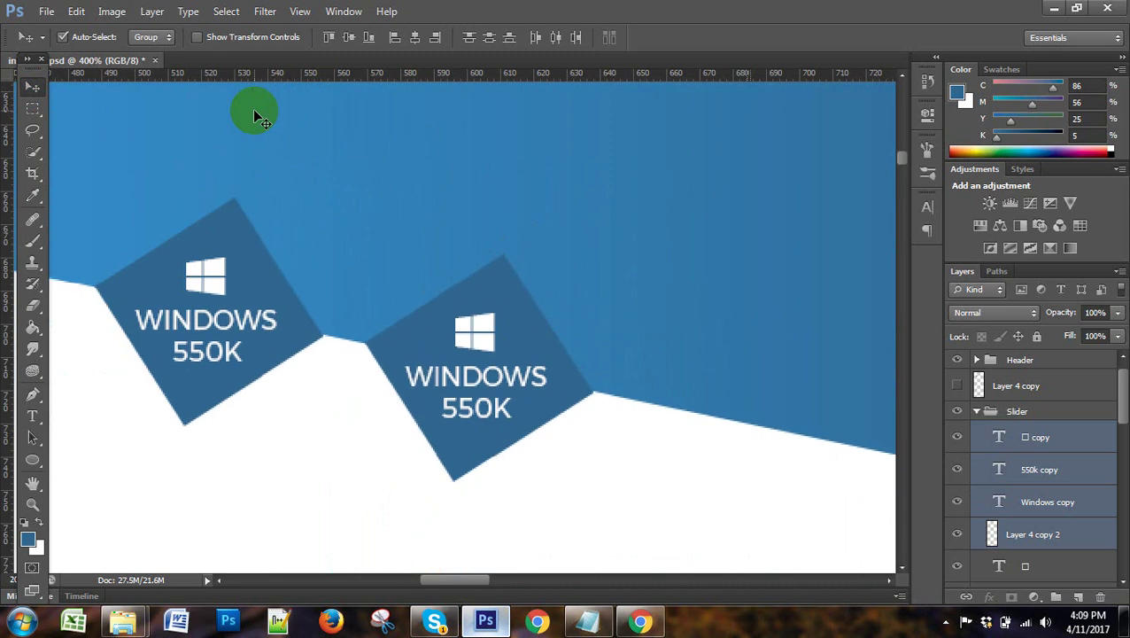
{"action": "key", "text": "ctrl+minus"}
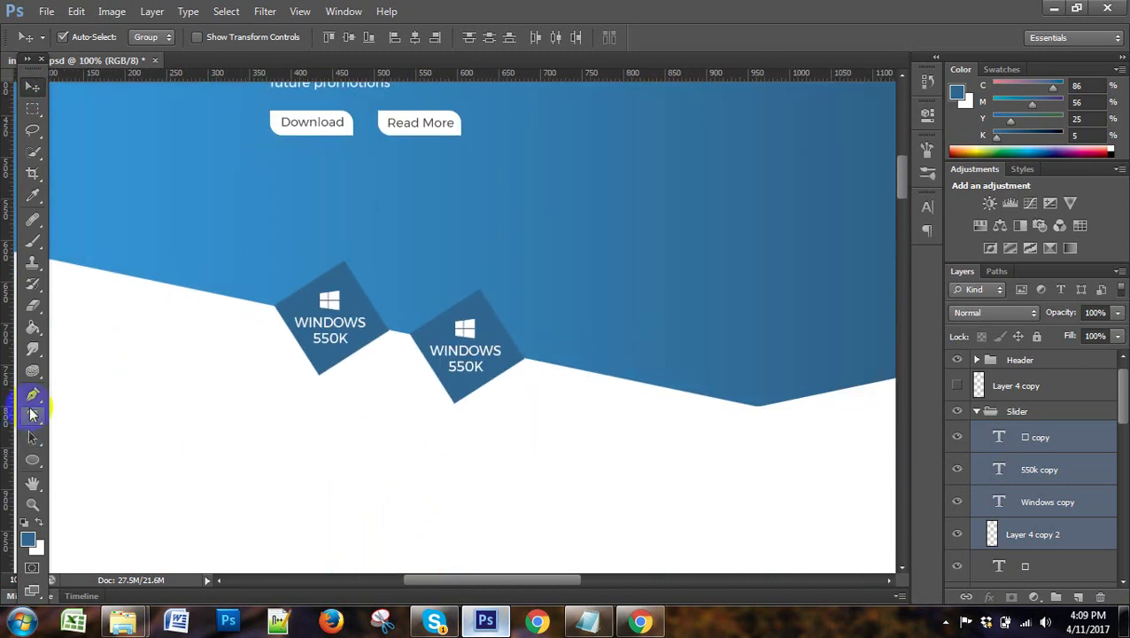
Change the second diamond's WINDOWS label to ANDROID.
{"action": "left_click", "coordinate": [32, 415]}
{"action": "double_click", "coordinate": [492, 371]}
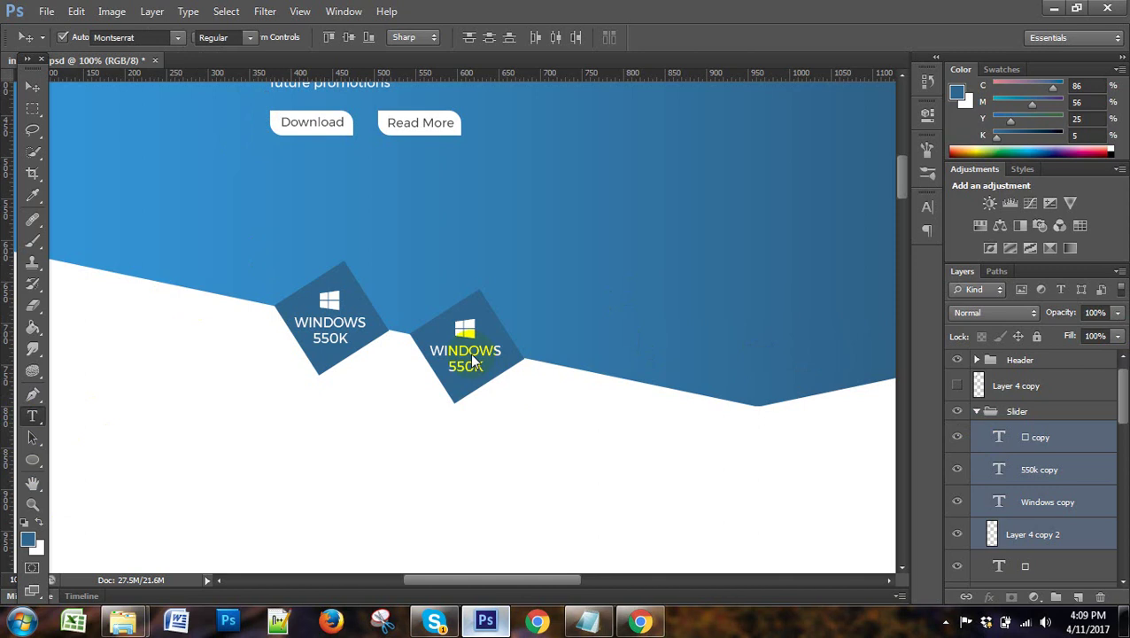
{"action": "left_click", "coordinate": [469, 351]}
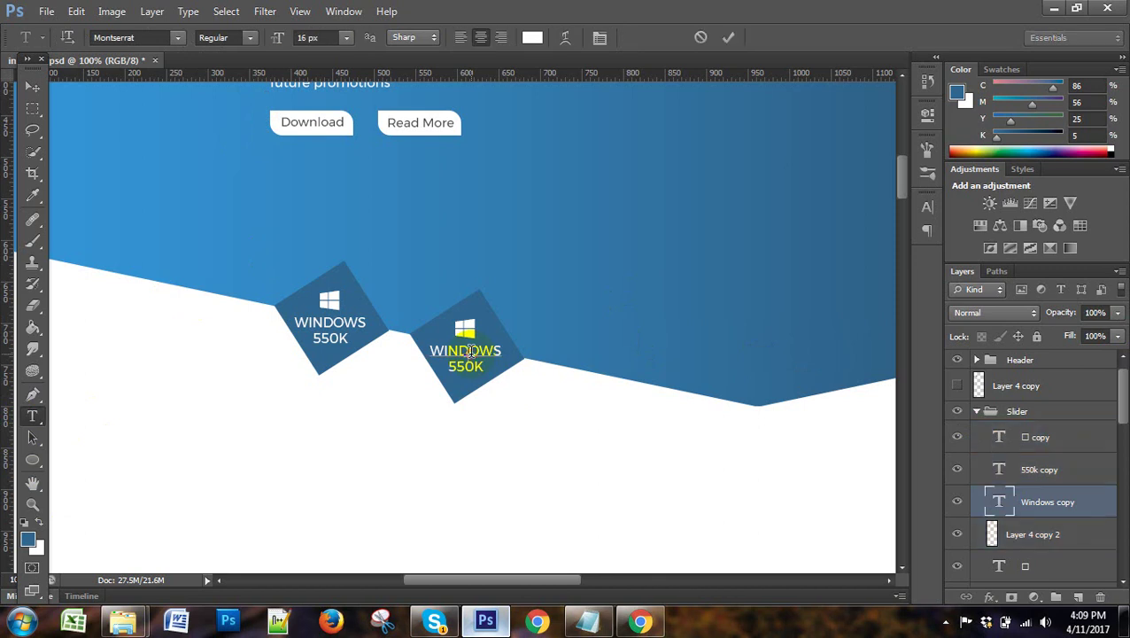
{"action": "double_click", "coordinate": [470, 350]}
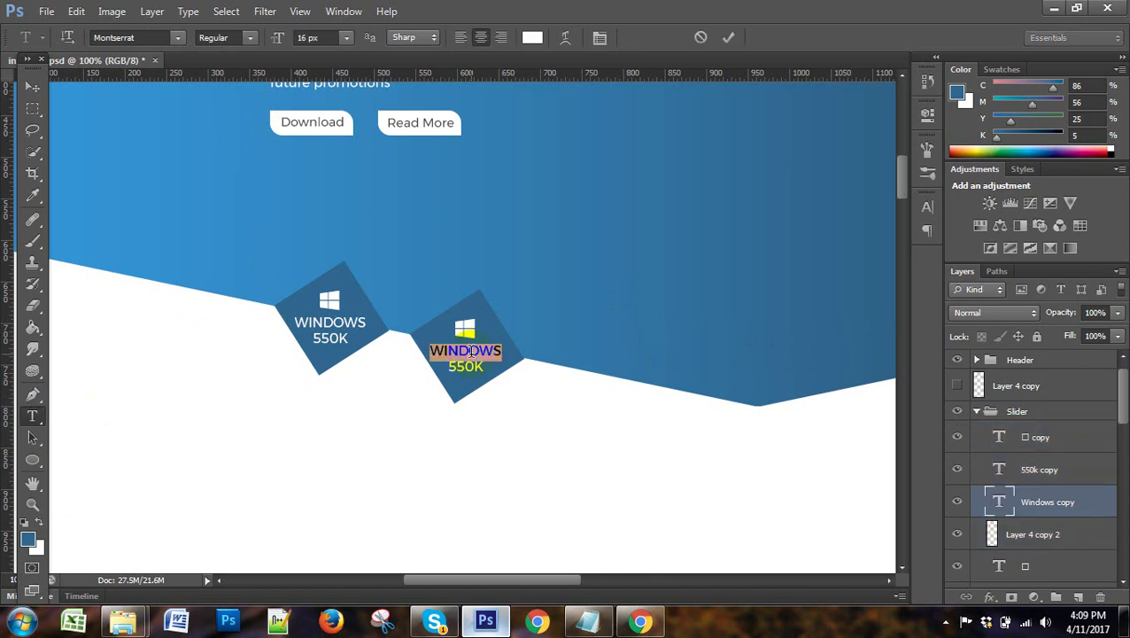
{"action": "left_click", "coordinate": [472, 351]}
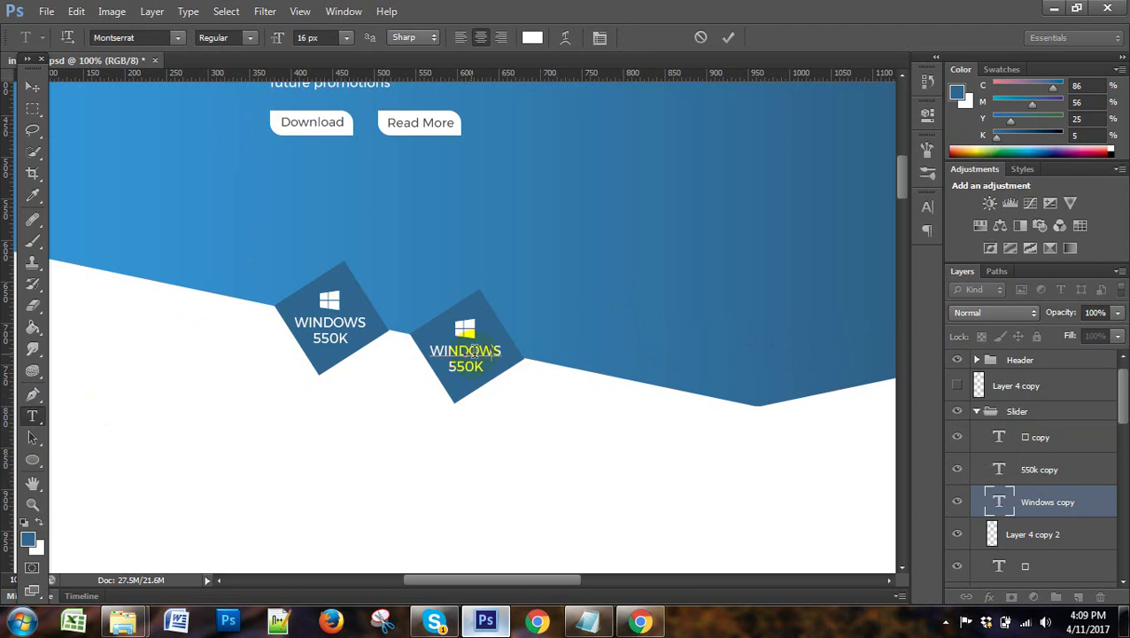
{"action": "key", "text": "ctrl+a"}
{"action": "type", "text": "ANDROID"}
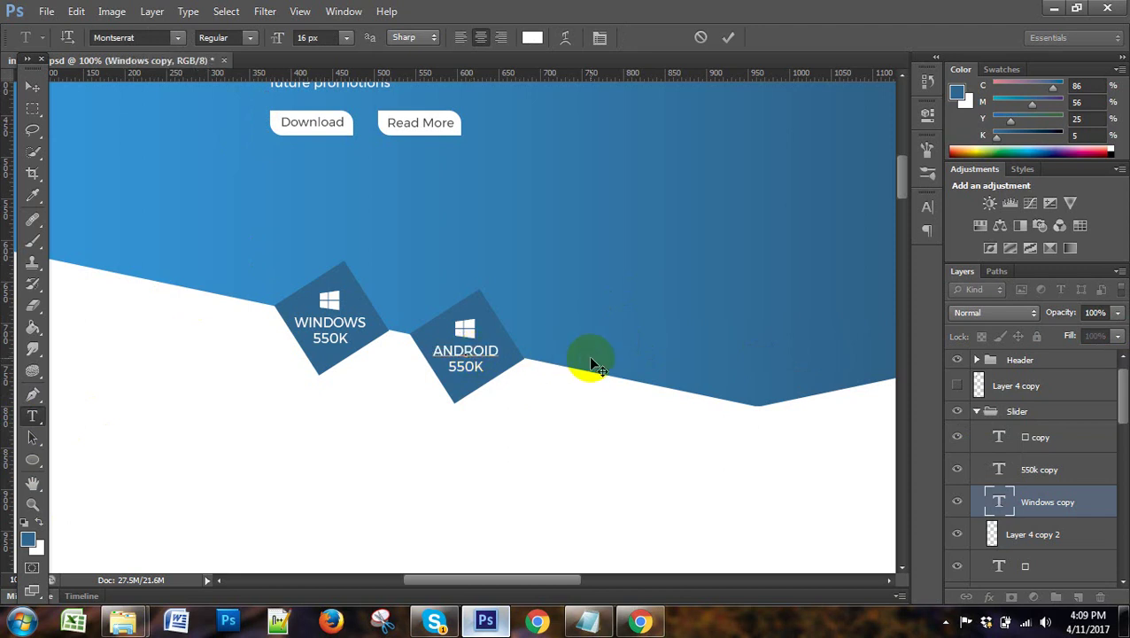
{"action": "left_click", "coordinate": [32, 87]}
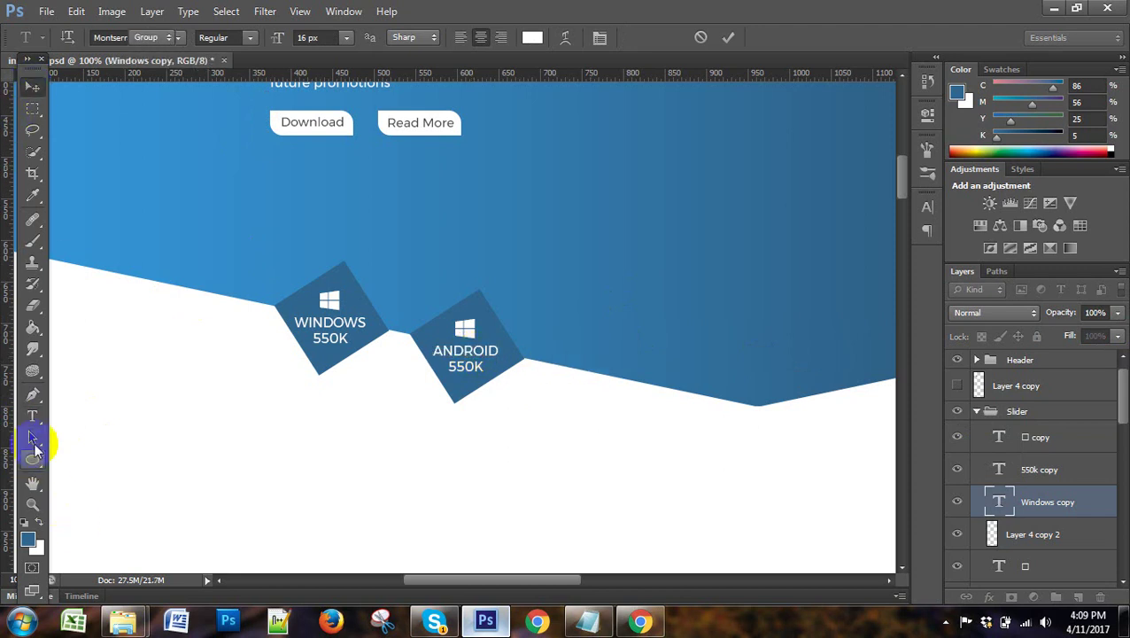
Edit the Android square's 550K number to read 50K and commit it.
{"action": "left_click", "coordinate": [467, 379]}
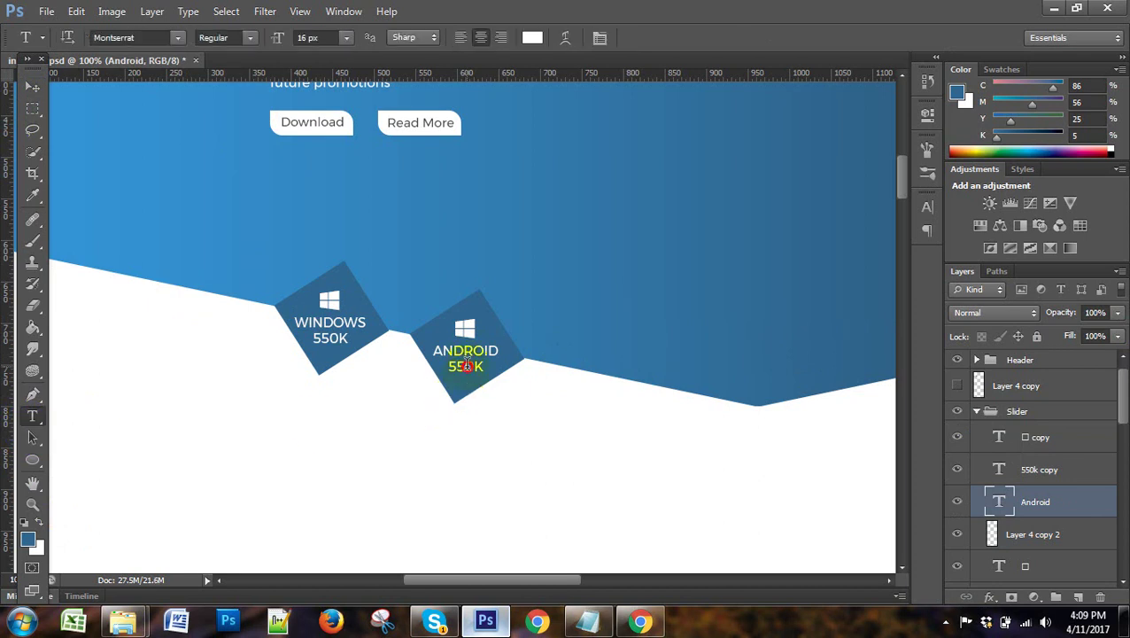
{"action": "left_click", "coordinate": [465, 365]}
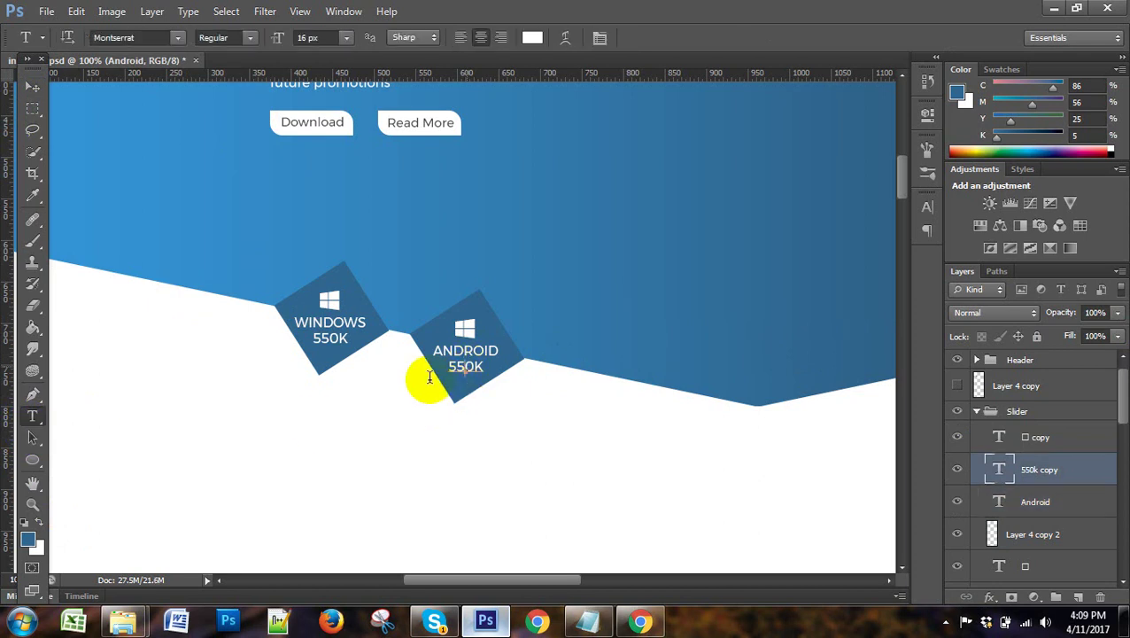
{"action": "double_click", "coordinate": [443, 374]}
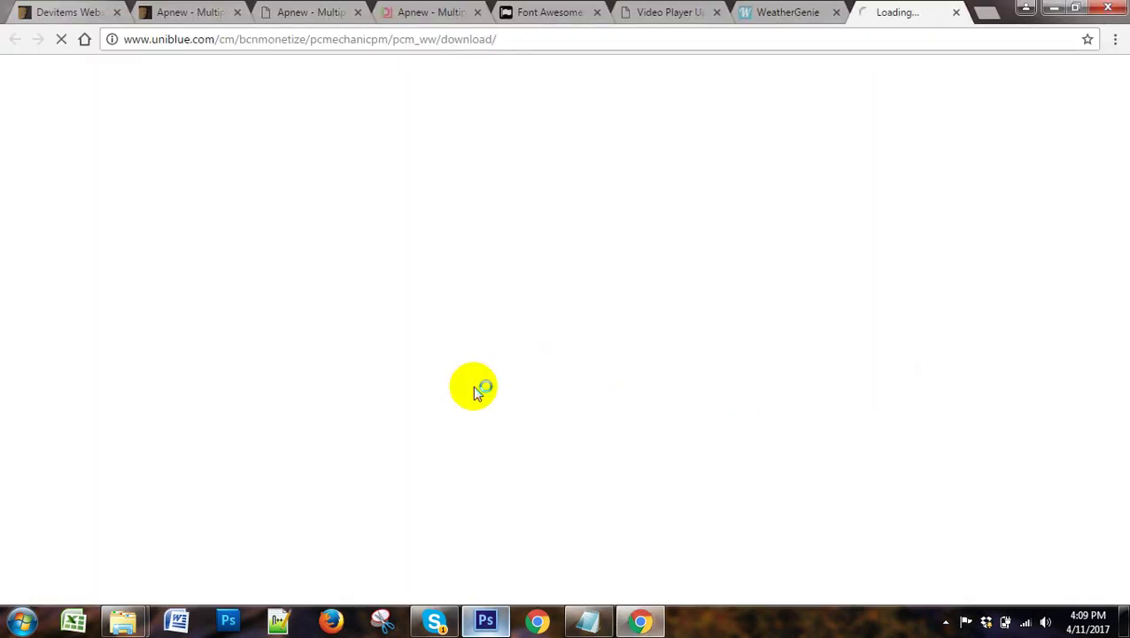
{"action": "left_click", "coordinate": [487, 620]}
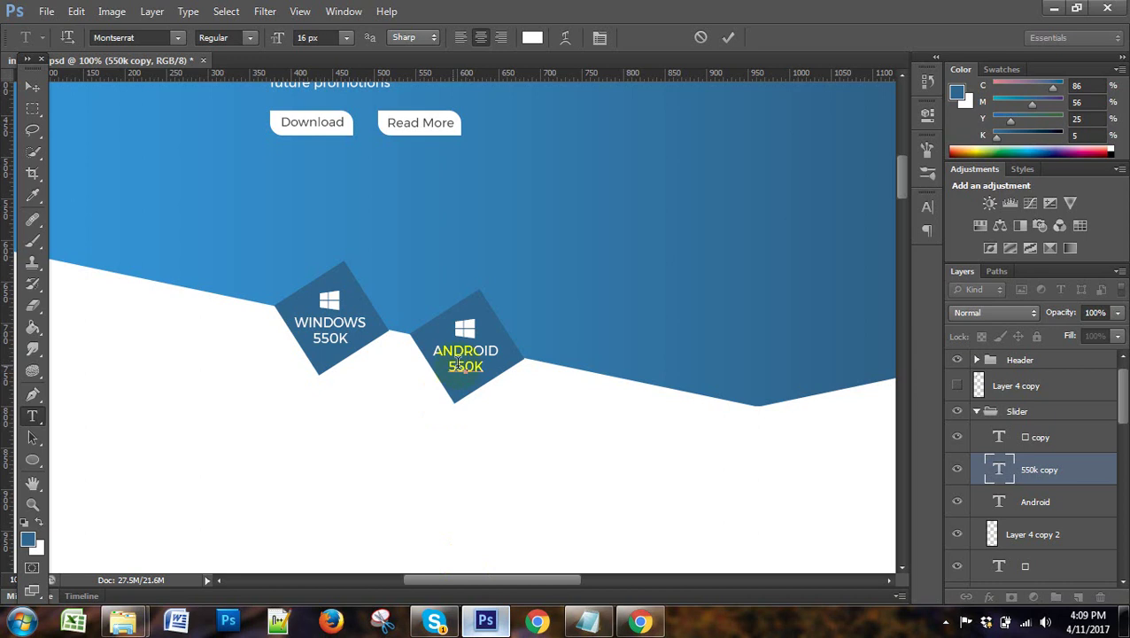
{"action": "left_click", "coordinate": [481, 405]}
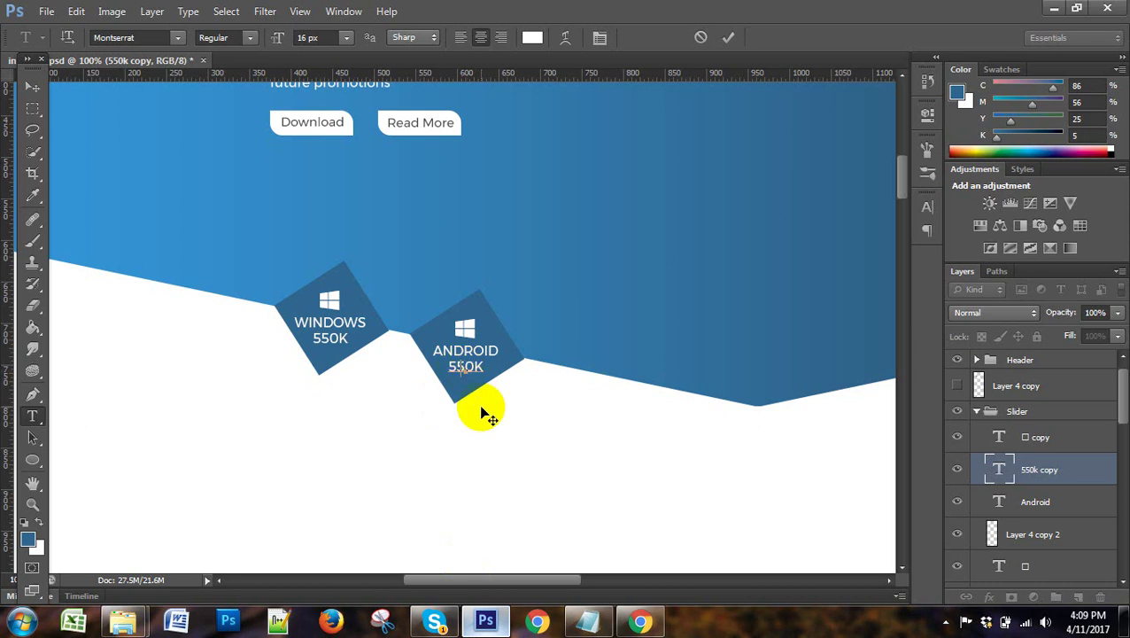
{"action": "left_click", "coordinate": [33, 86]}
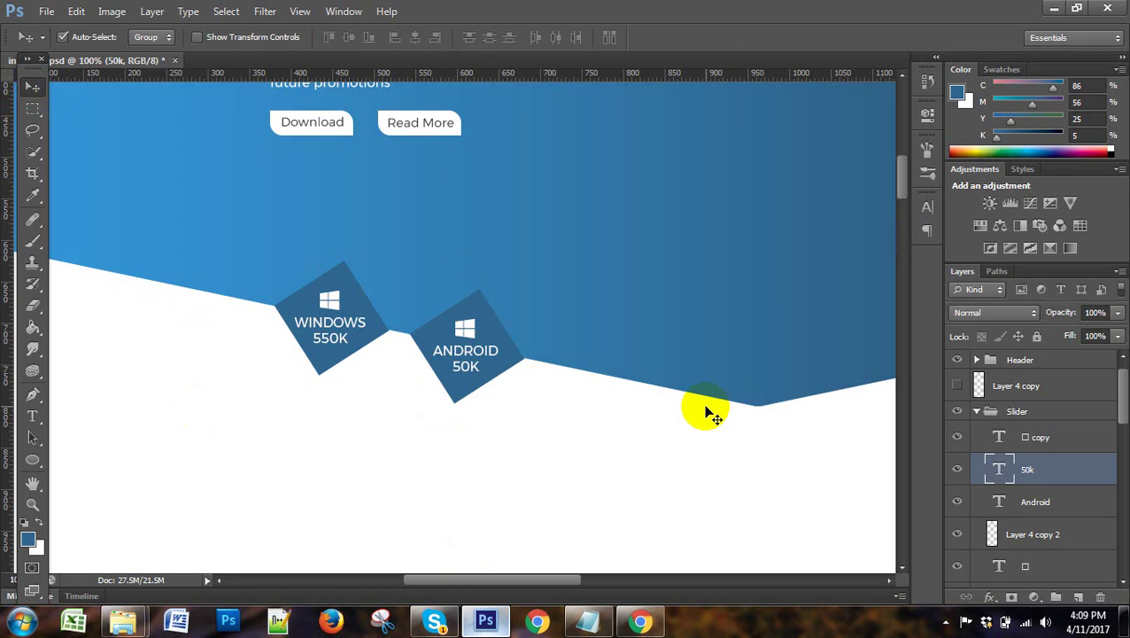
{"action": "scroll", "coordinate": [709, 412], "scroll_direction": "down", "scroll_amount": 2, "text": "alt"}
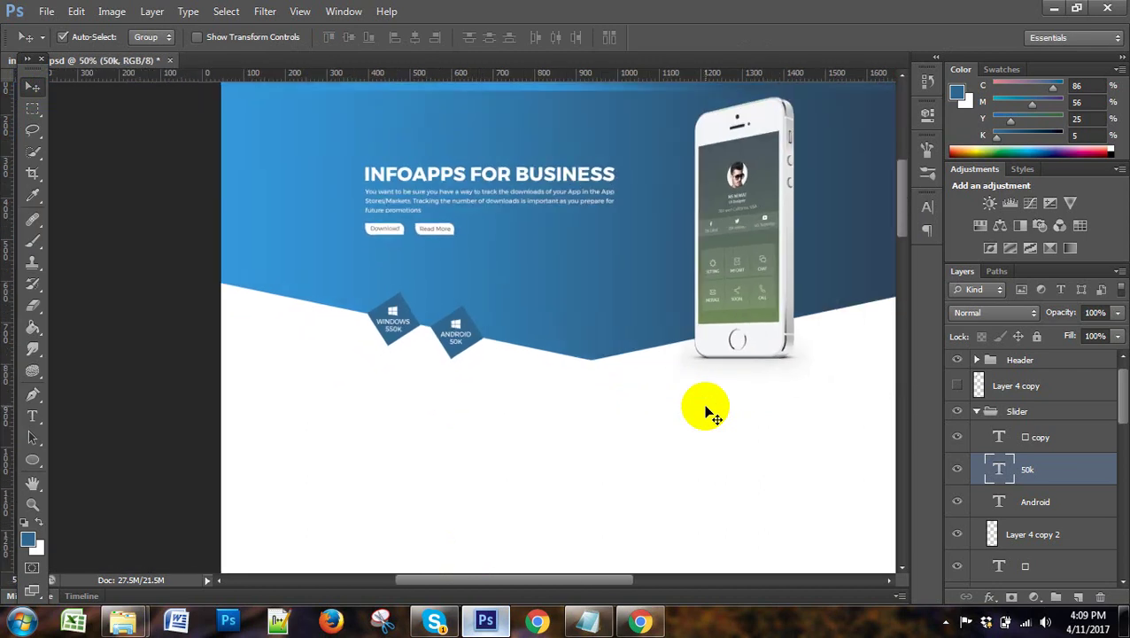
{"action": "scroll", "coordinate": [707, 412], "scroll_direction": "down", "scroll_amount": 1}
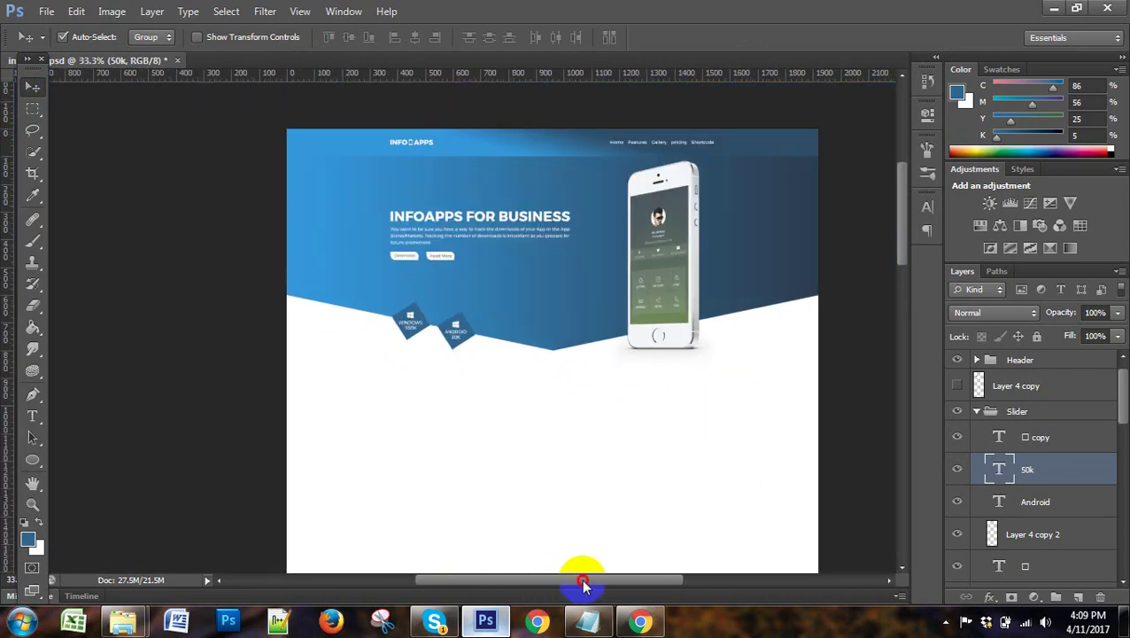
{"action": "left_click_drag", "start_coordinate": [583, 585], "coordinate": [604, 584]}
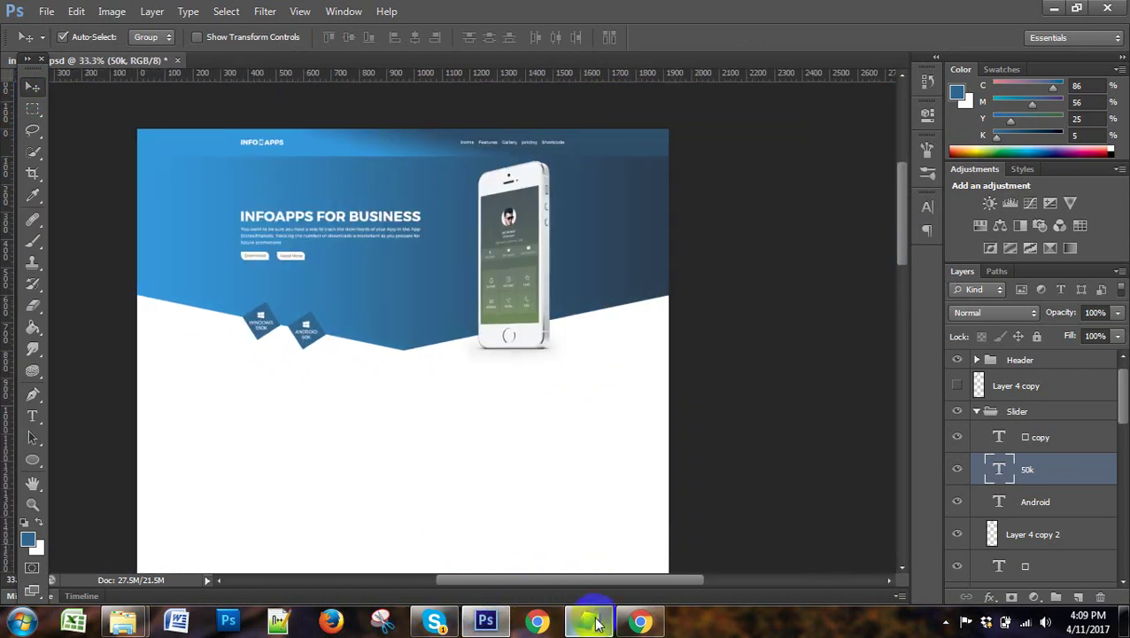
{"action": "left_click", "coordinate": [641, 621]}
Close the stray pop-up tabs in Chrome, confirming Leave.
{"action": "left_click", "coordinate": [787, 12]}
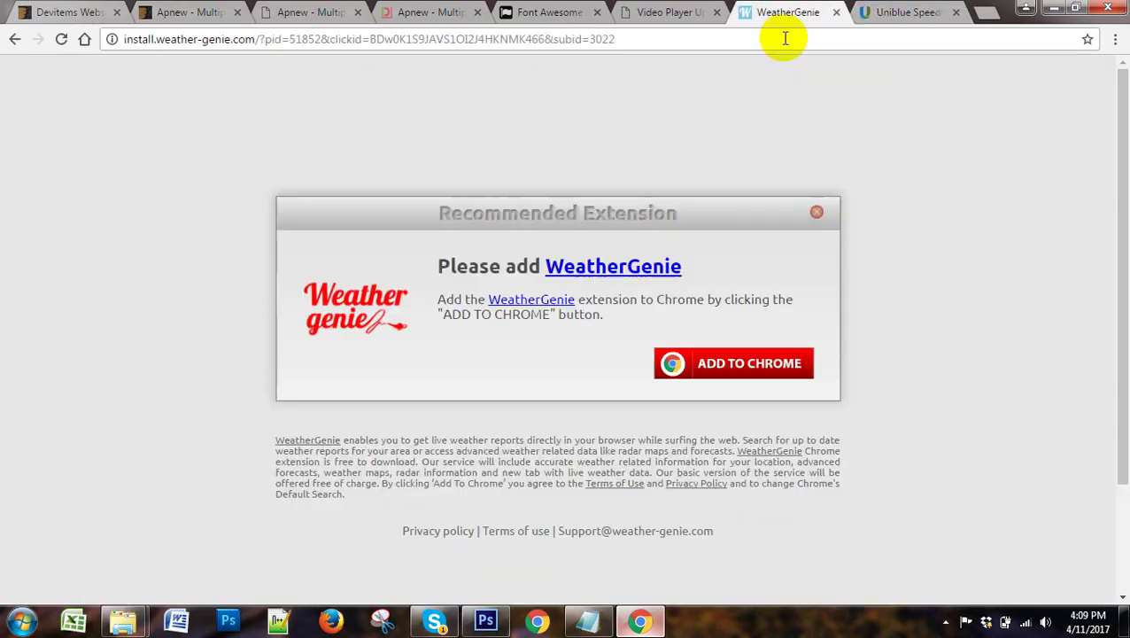
{"action": "left_click", "coordinate": [836, 12]}
{"action": "left_click", "coordinate": [838, 13]}
{"action": "left_click", "coordinate": [837, 12]}
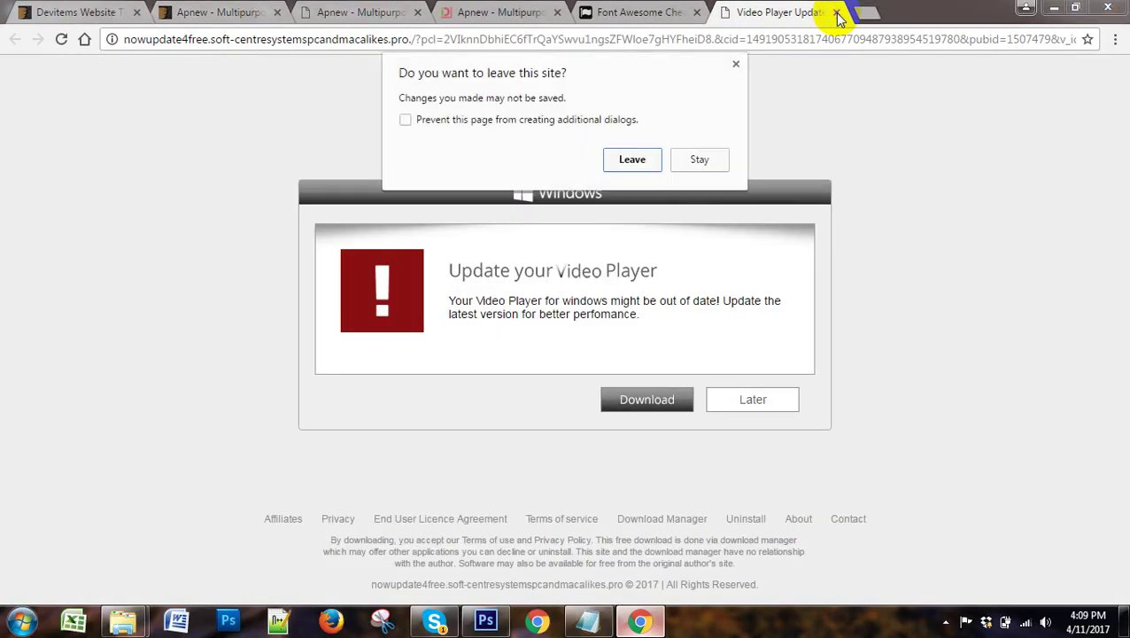
{"action": "left_click", "coordinate": [633, 160]}
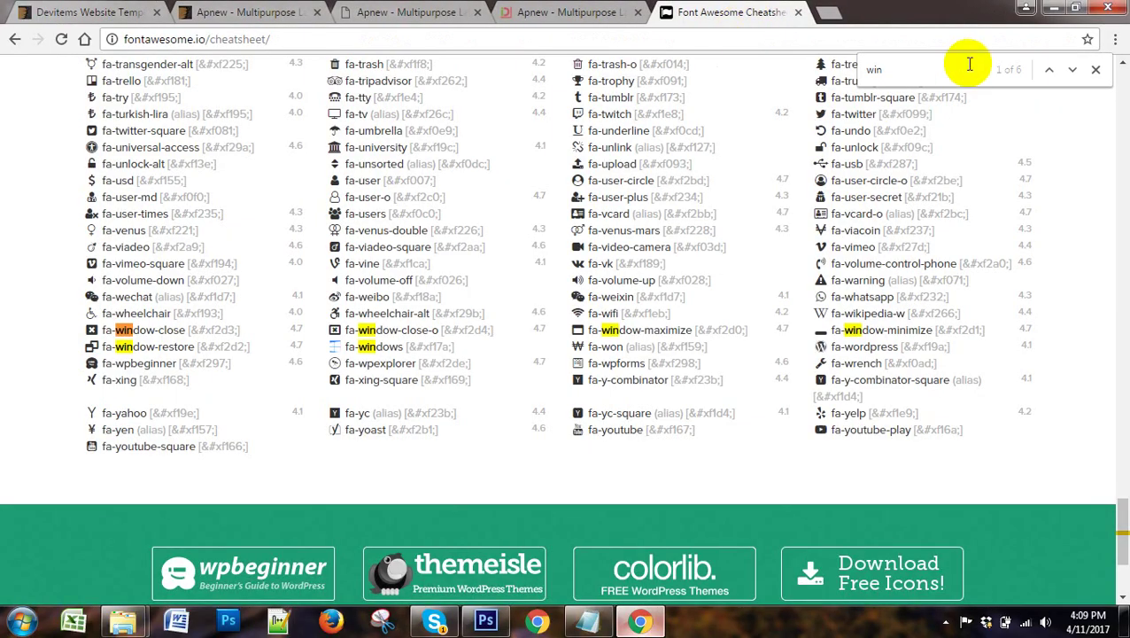
Search the Font Awesome cheatsheet for 'andro' to locate fa-android, then return to Photoshop.
{"action": "left_click_drag", "start_coordinate": [919, 69], "coordinate": [858, 68]}
{"action": "type", "text": "and"}
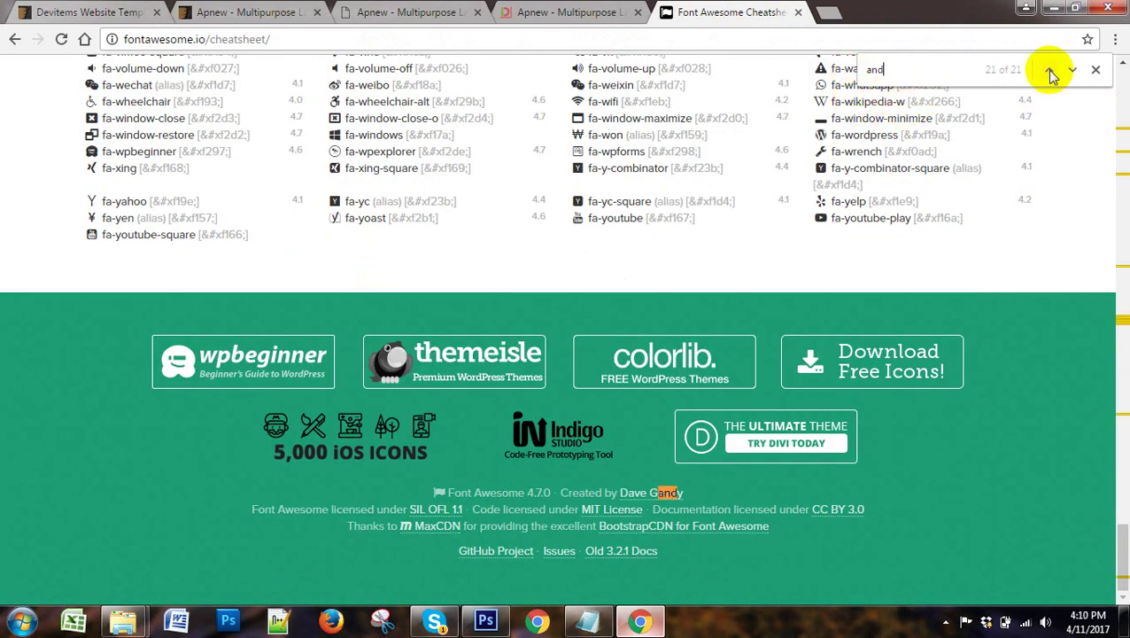
{"action": "type", "text": "r"}
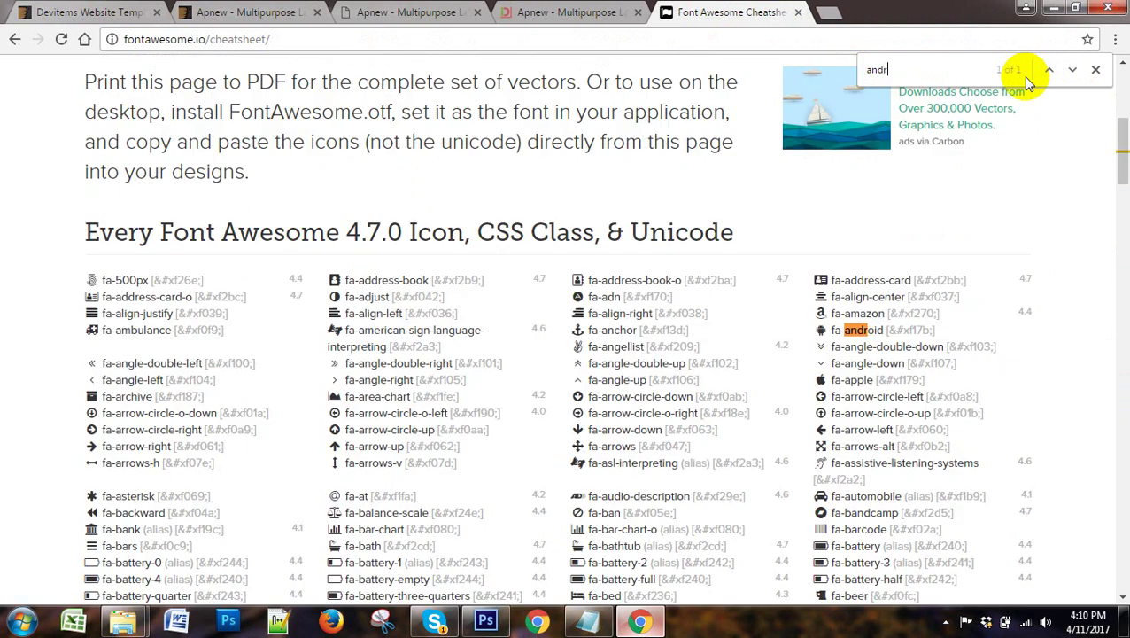
{"action": "type", "text": "o"}
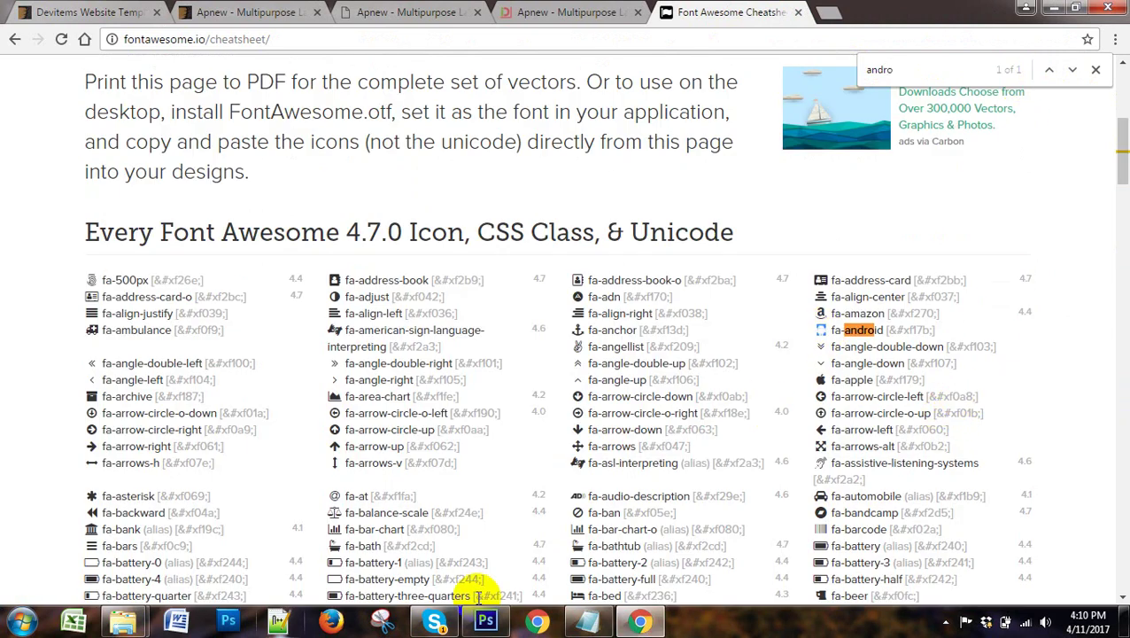
{"action": "left_click", "coordinate": [486, 622]}
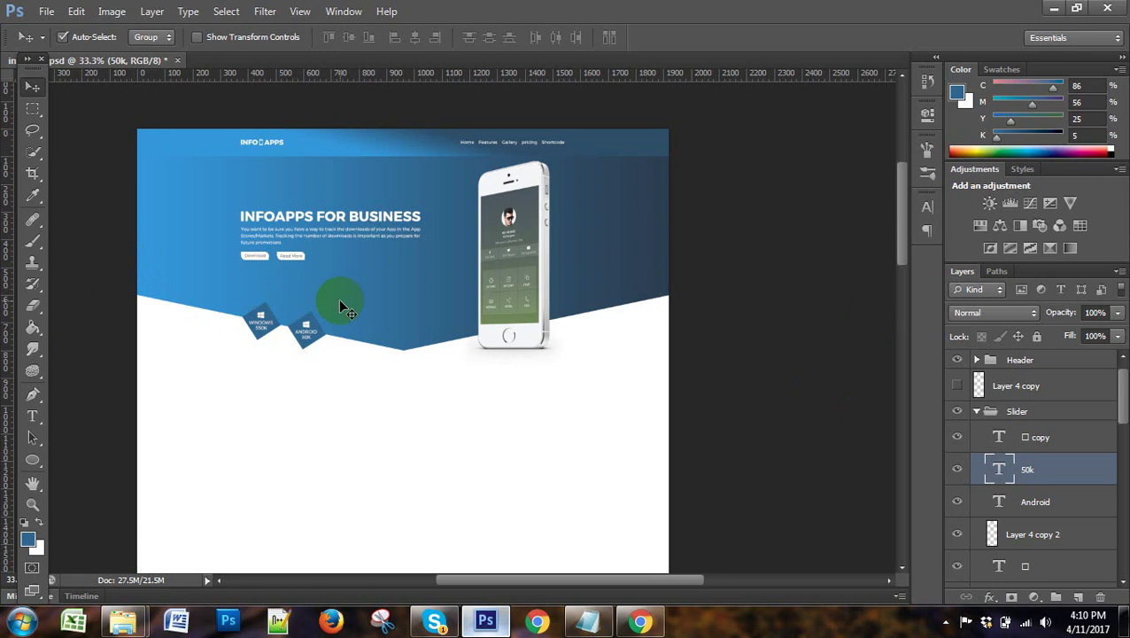
Paste the Font Awesome Android glyph over the Windows icon on the second square.
{"action": "scroll", "coordinate": [339, 301], "scroll_direction": "up", "scroll_amount": 1}
{"action": "scroll", "coordinate": [339, 298], "scroll_direction": "up", "scroll_amount": 1}
{"action": "scroll", "coordinate": [338, 299], "scroll_direction": "up", "scroll_amount": 1}
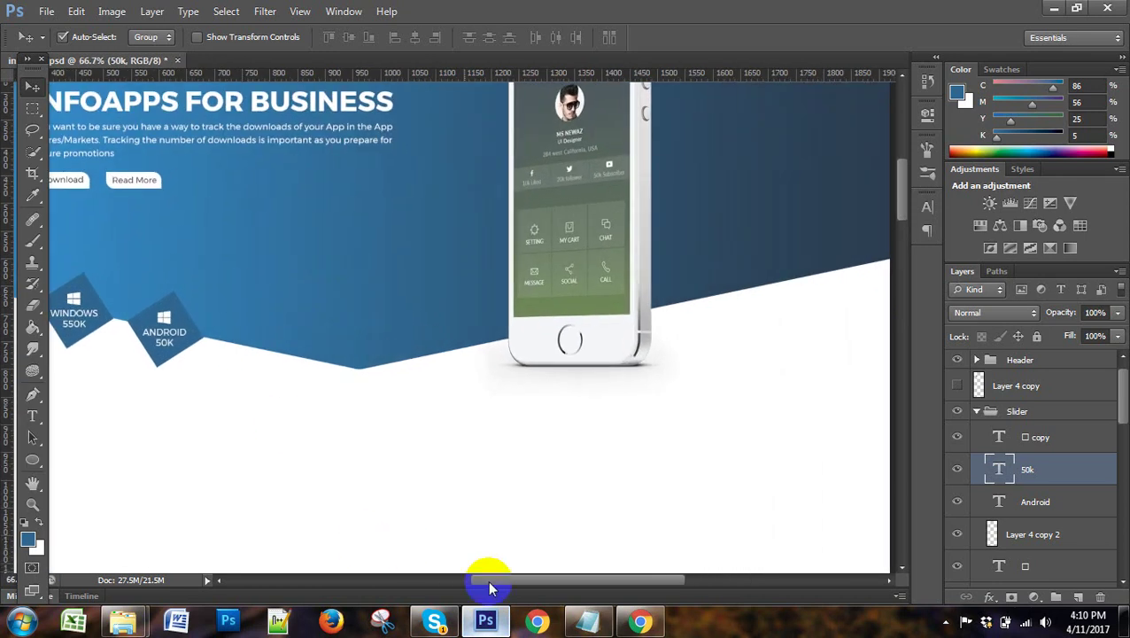
{"action": "left_click_drag", "start_coordinate": [459, 581], "coordinate": [443, 581]}
{"action": "key", "text": "ctrl+plus"}
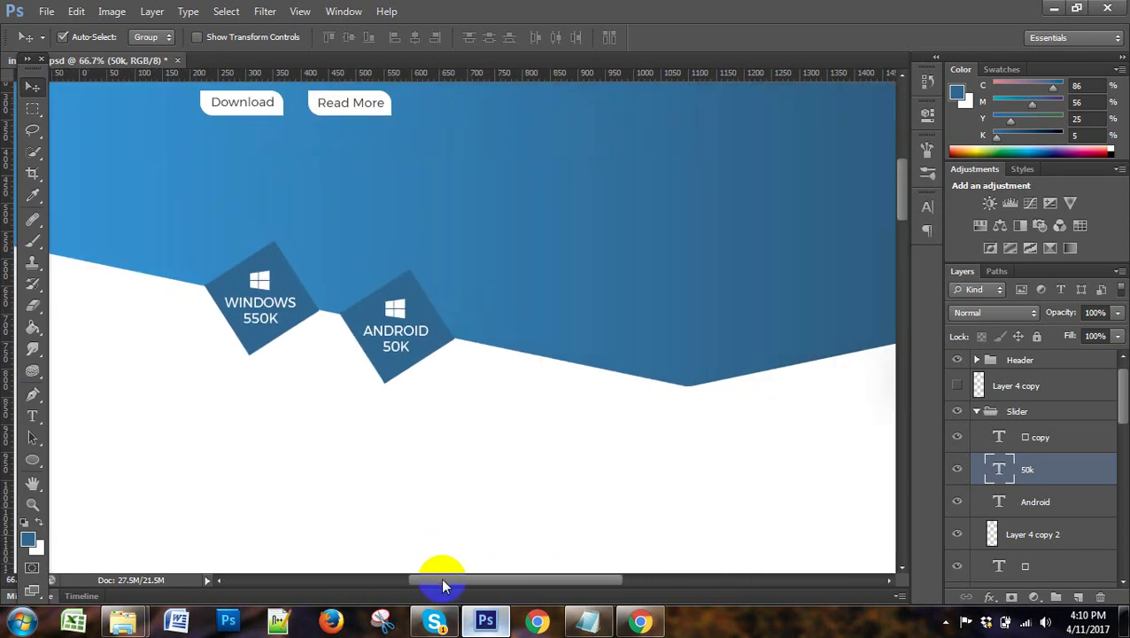
{"action": "key", "text": "ctrl+plus"}
{"action": "left_click", "coordinate": [33, 416]}
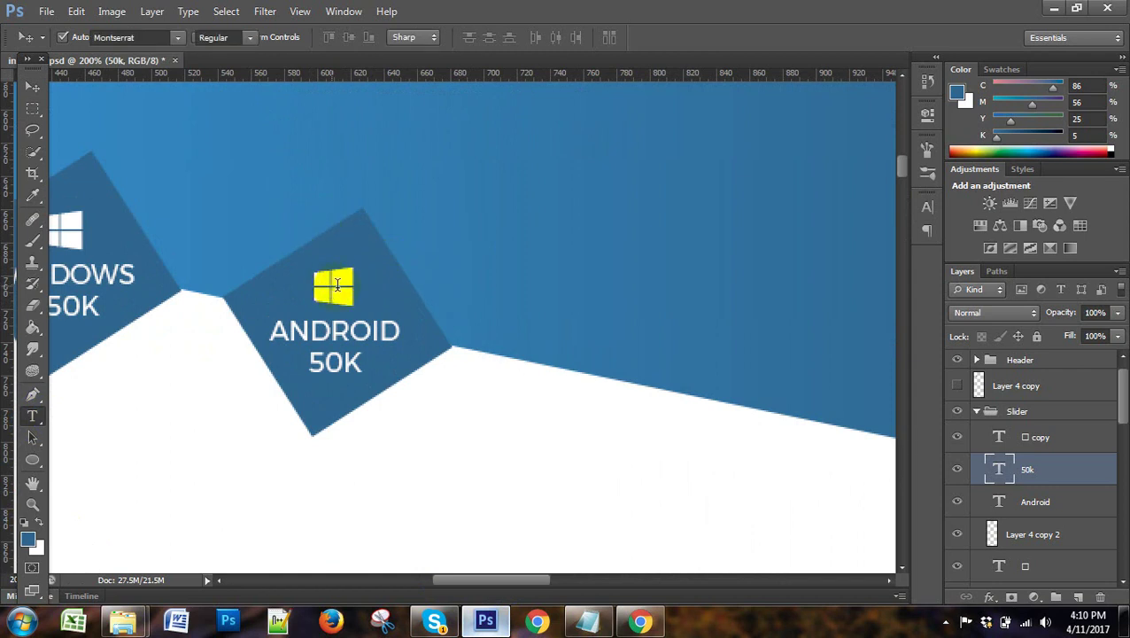
{"action": "left_click", "coordinate": [337, 284]}
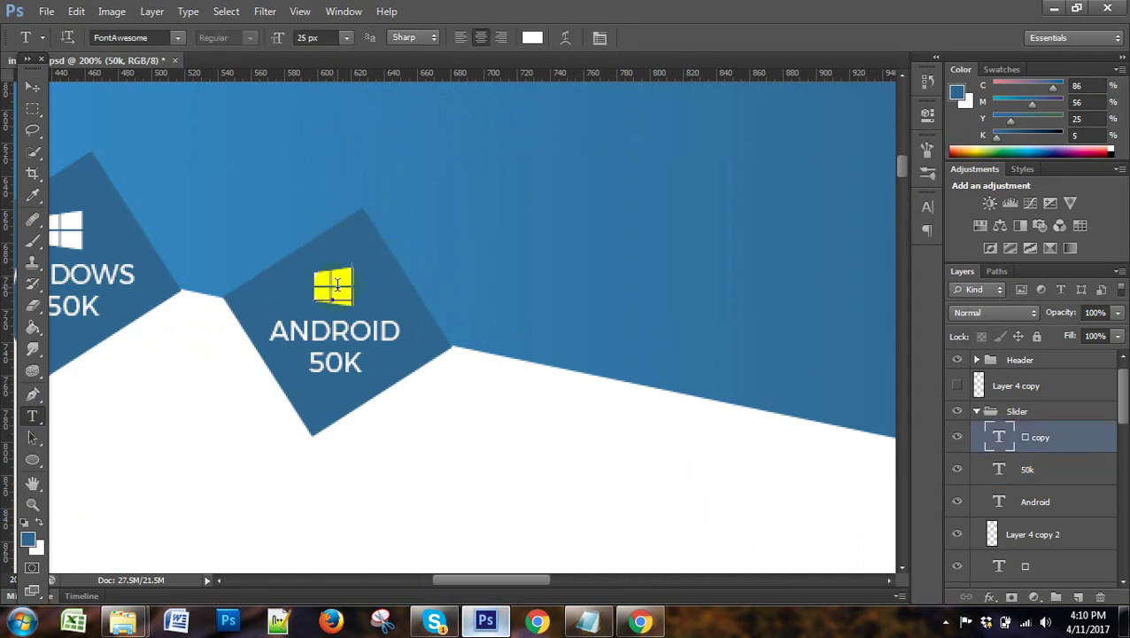
{"action": "left_click", "coordinate": [336, 285]}
{"action": "key", "text": "ctrl+a"}
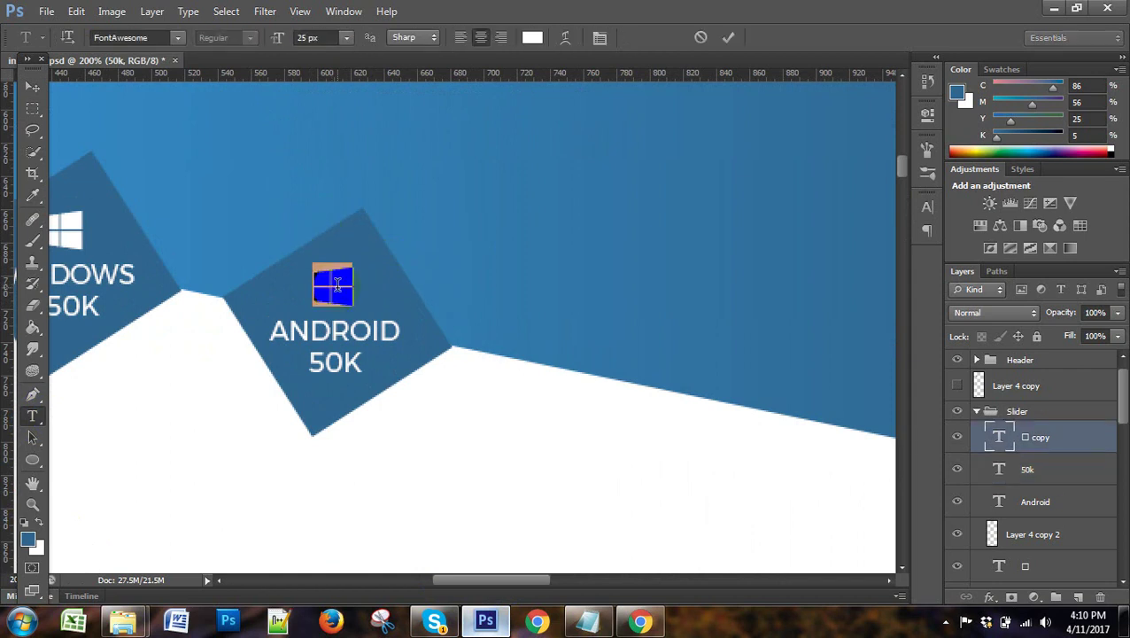
{"action": "left_click", "coordinate": [348, 293]}
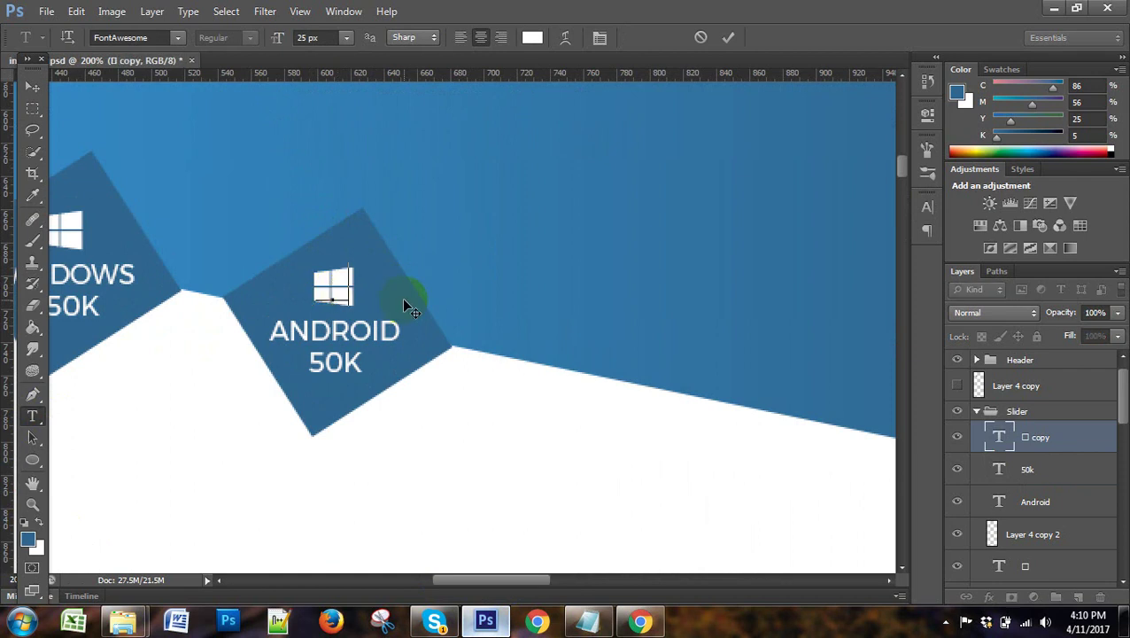
{"action": "key", "text": "ctrl+v"}
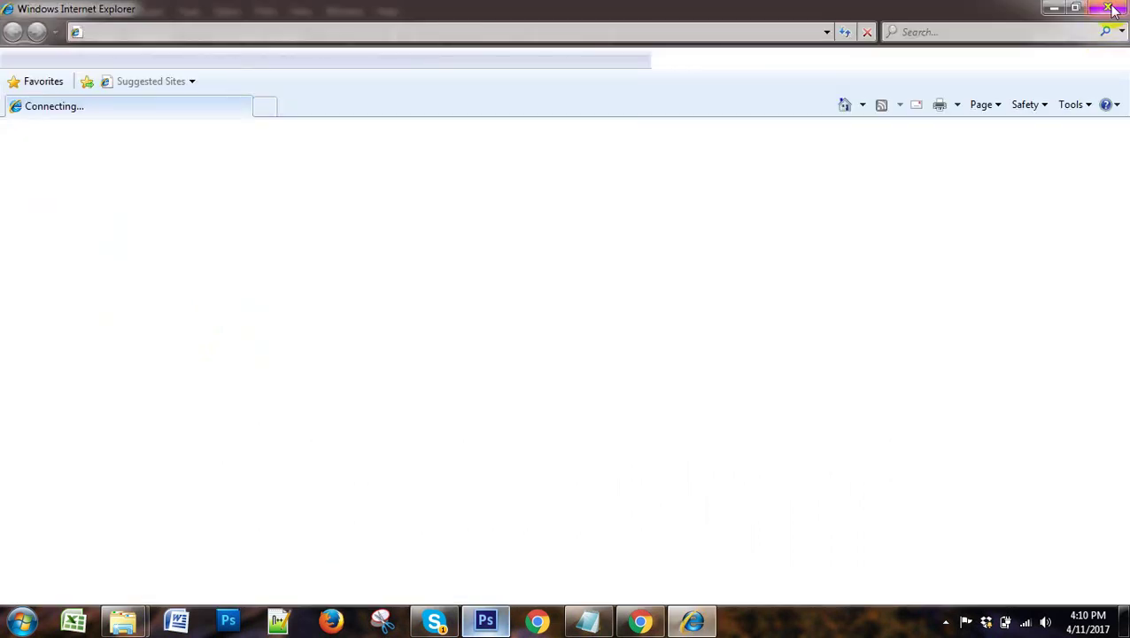
{"action": "left_click", "coordinate": [1114, 9]}
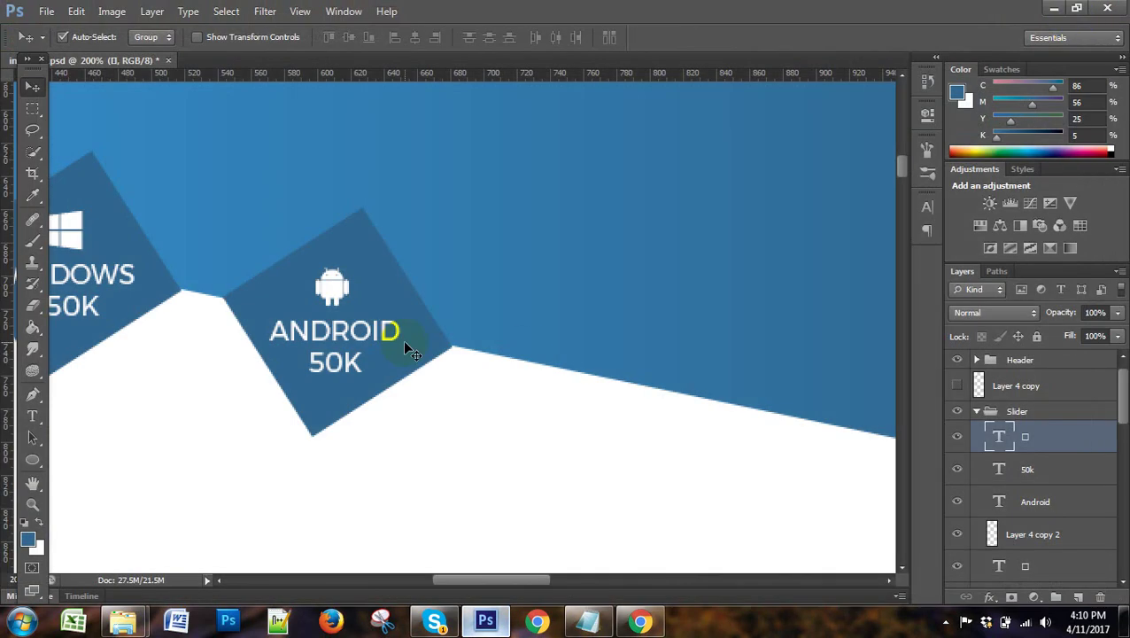
Close the unwanted browser pop-up tabs and return to the Photoshop mockup.
{"action": "scroll", "coordinate": [404, 347], "scroll_direction": "down", "scroll_amount": 1}
{"action": "scroll", "coordinate": [404, 347], "scroll_direction": "down", "scroll_amount": 1}
{"action": "scroll", "coordinate": [404, 348], "scroll_direction": "down", "scroll_amount": 1}
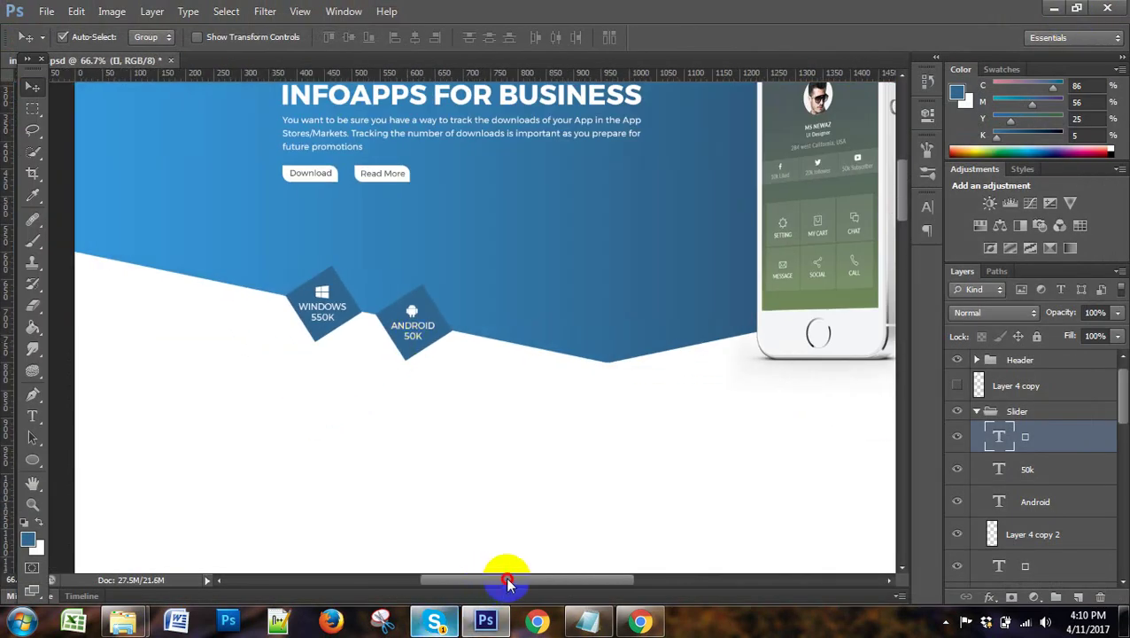
{"action": "left_click_drag", "start_coordinate": [503, 581], "coordinate": [536, 581]}
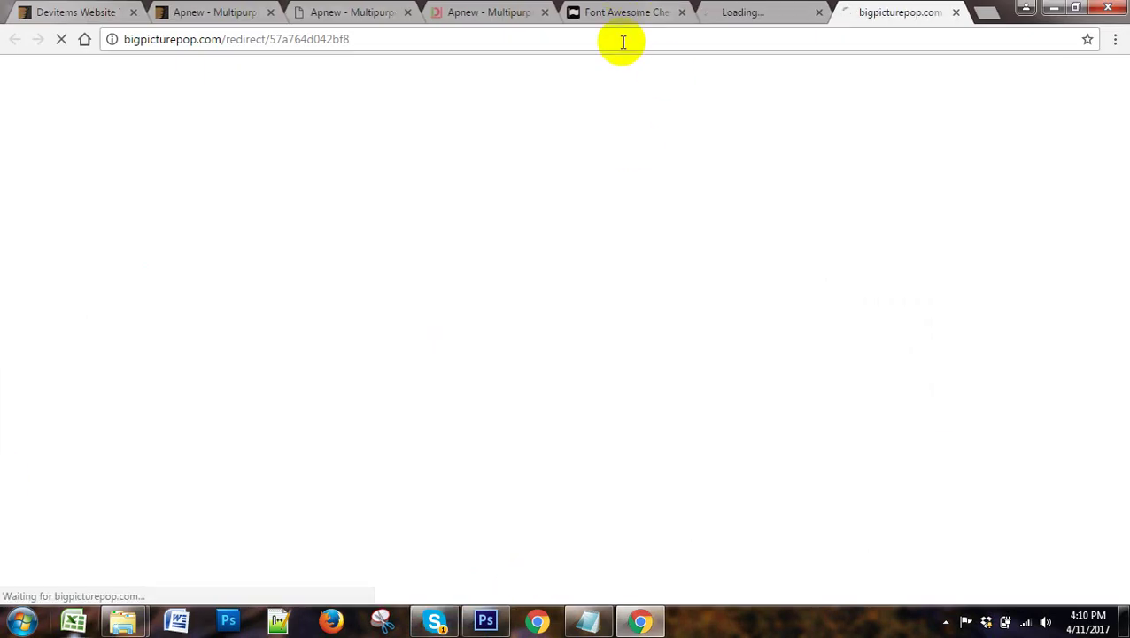
{"action": "left_click", "coordinate": [820, 12]}
{"action": "left_click", "coordinate": [821, 12]}
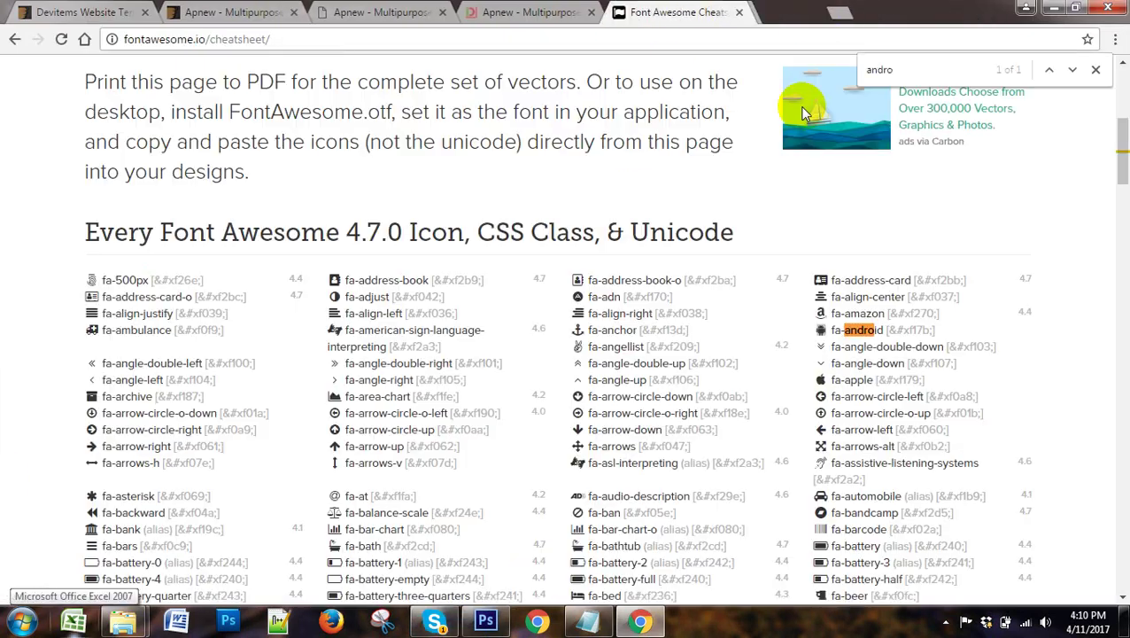
{"action": "left_click", "coordinate": [469, 626]}
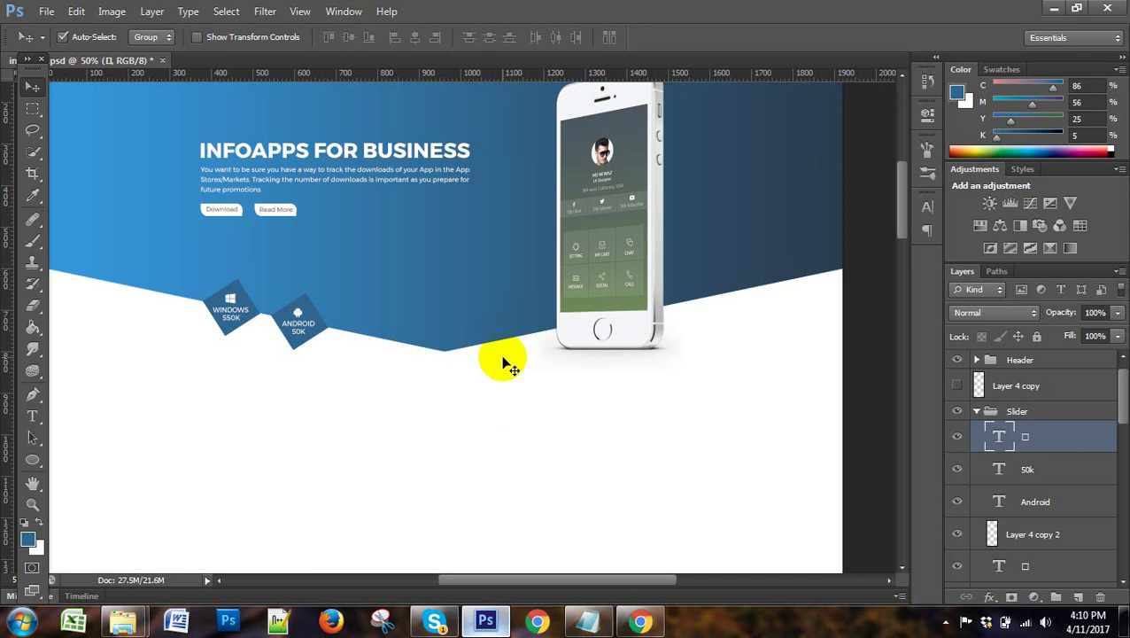
Show the guides and scroll across the slider mockup to inspect it.
{"action": "key", "text": "ctrl+semicolon"}
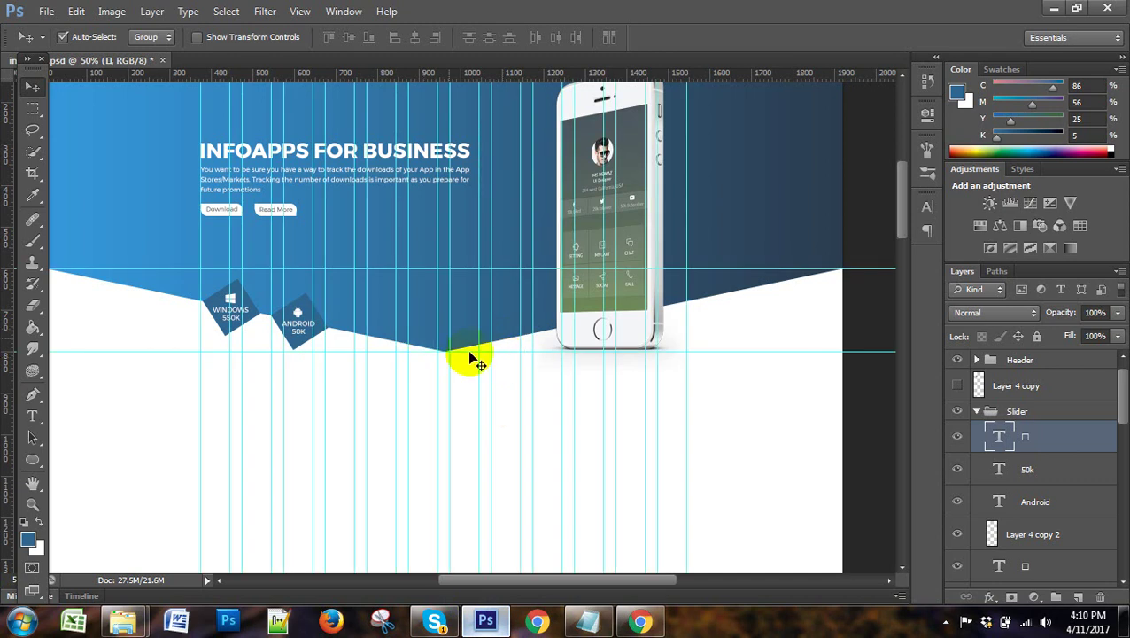
{"action": "scroll", "coordinate": [511, 364], "scroll_direction": "up", "scroll_amount": 1}
{"action": "scroll", "coordinate": [515, 364], "scroll_direction": "up", "scroll_amount": 1}
{"action": "scroll", "coordinate": [515, 364], "scroll_direction": "up", "scroll_amount": 1}
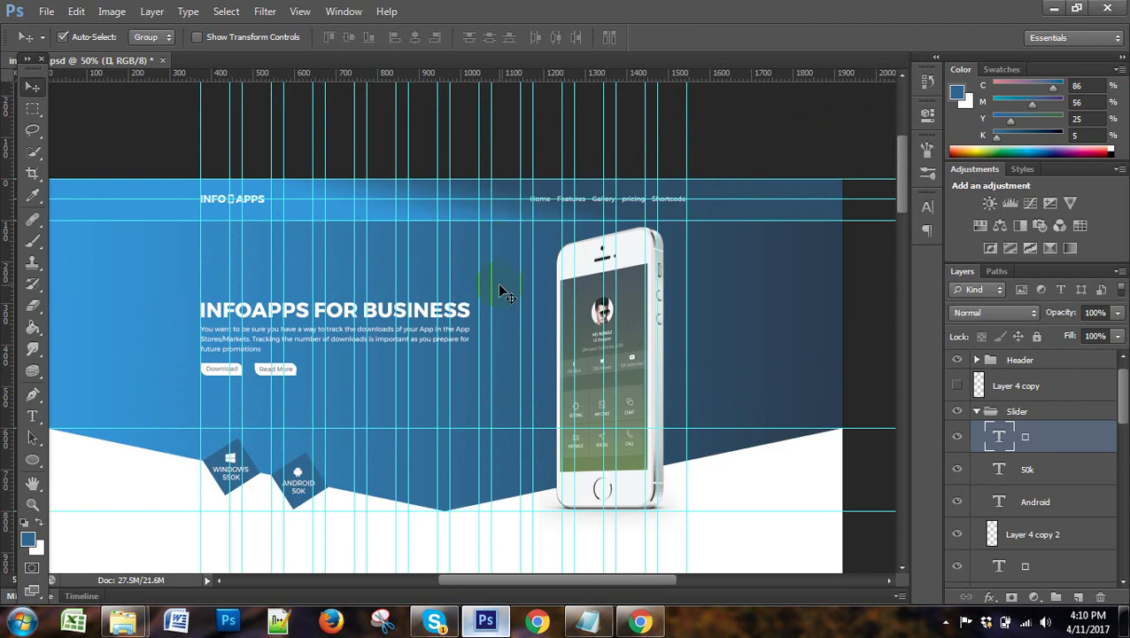
{"action": "scroll", "coordinate": [501, 293], "scroll_direction": "up", "scroll_amount": 1}
{"action": "scroll", "coordinate": [500, 285], "scroll_direction": "up", "scroll_amount": 1}
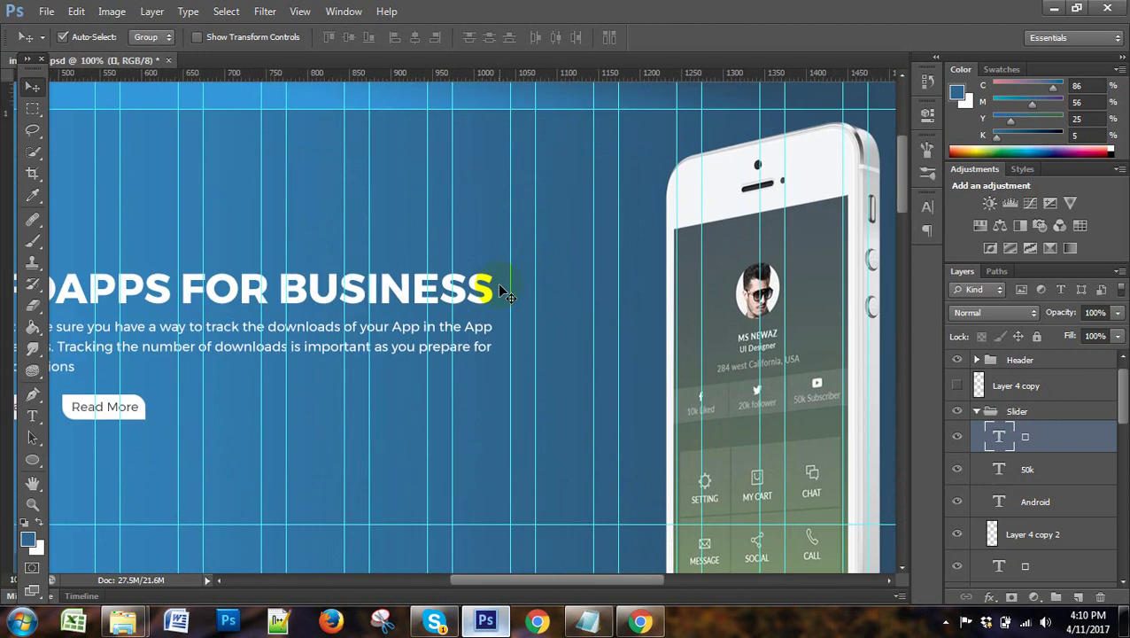
{"action": "scroll", "coordinate": [512, 347], "scroll_direction": "down", "scroll_amount": 1}
{"action": "scroll", "coordinate": [512, 348], "scroll_direction": "down", "scroll_amount": 2}
{"action": "scroll", "coordinate": [511, 343], "scroll_direction": "down", "scroll_amount": 1}
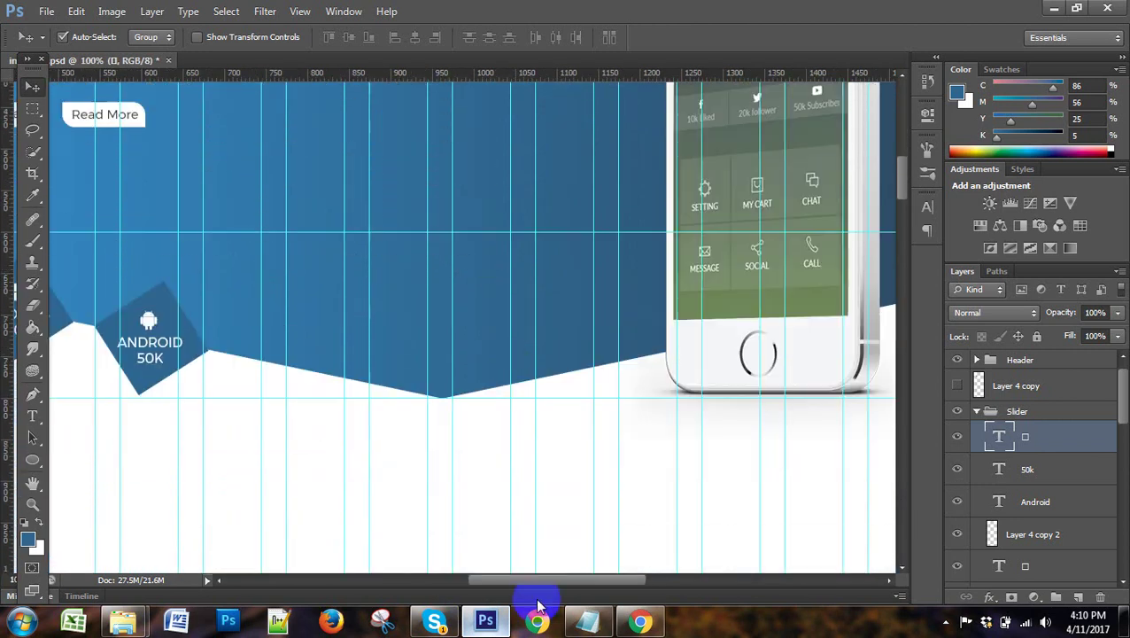
{"action": "left_click_drag", "start_coordinate": [548, 578], "coordinate": [499, 595]}
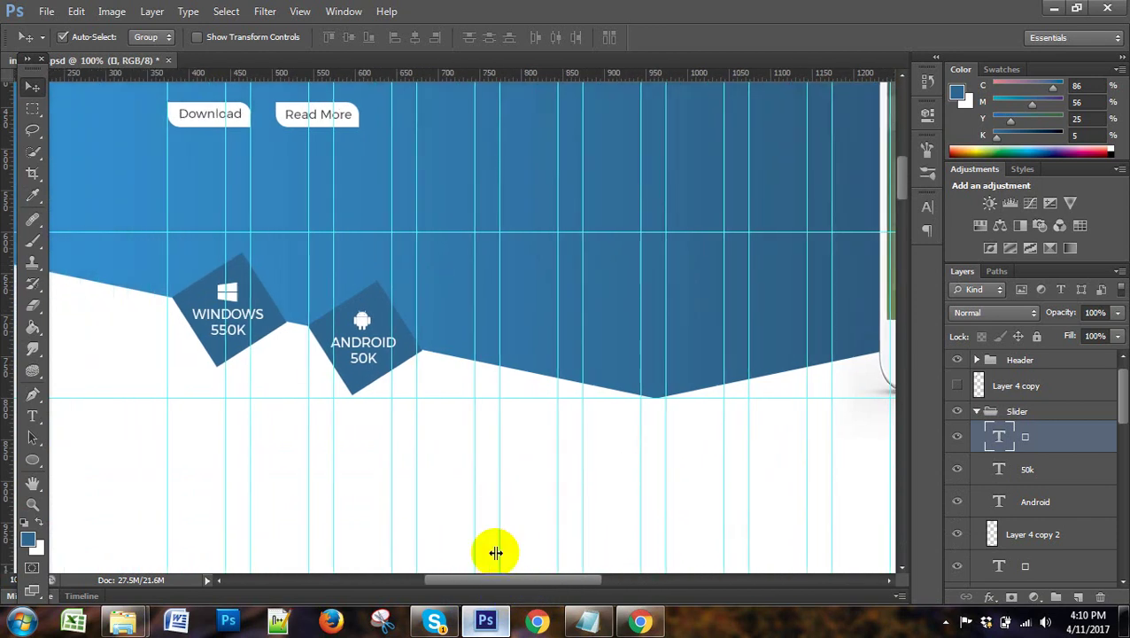
{"action": "scroll", "coordinate": [508, 434], "scroll_direction": "up", "scroll_amount": 1}
{"action": "scroll", "coordinate": [510, 461], "scroll_direction": "up", "scroll_amount": 1}
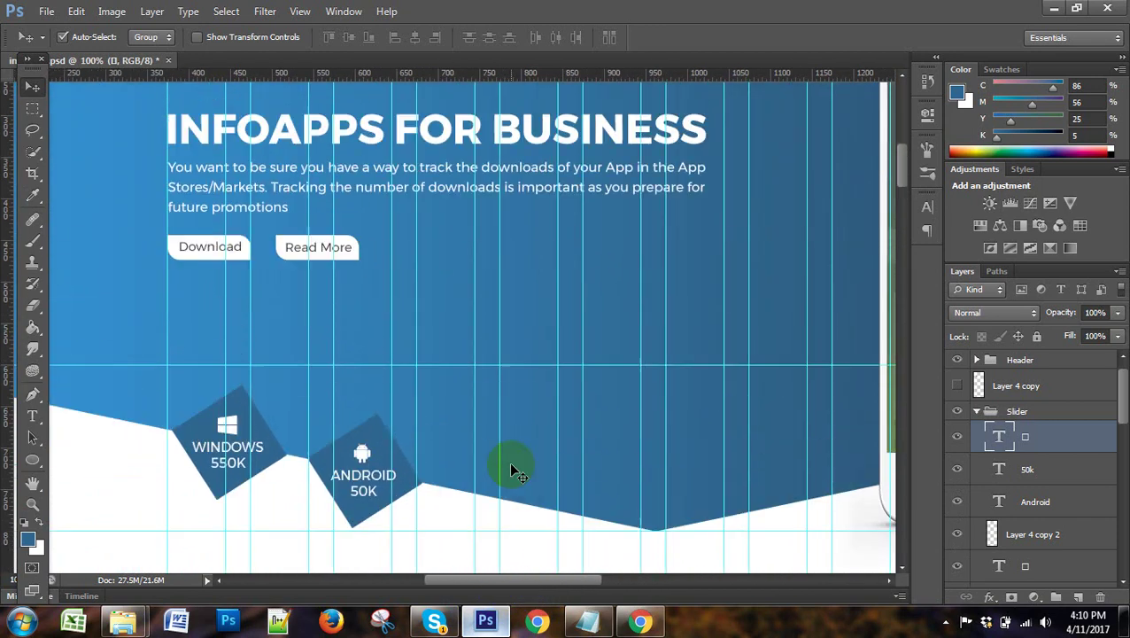
{"action": "scroll", "coordinate": [510, 461], "scroll_direction": "up", "scroll_amount": 1}
{"action": "left_click_drag", "start_coordinate": [492, 587], "coordinate": [565, 588]}
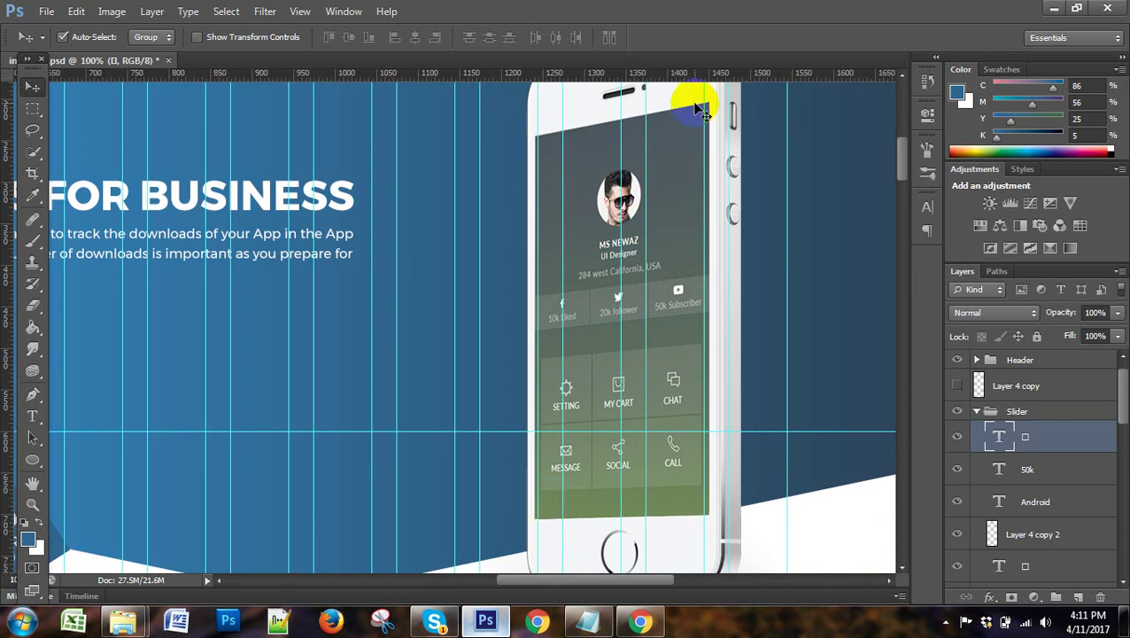
Pan and zoom in on the mockup, then bring up the information.txt reference links file.
{"action": "left_click_drag", "start_coordinate": [711, 104], "coordinate": [709, 102]}
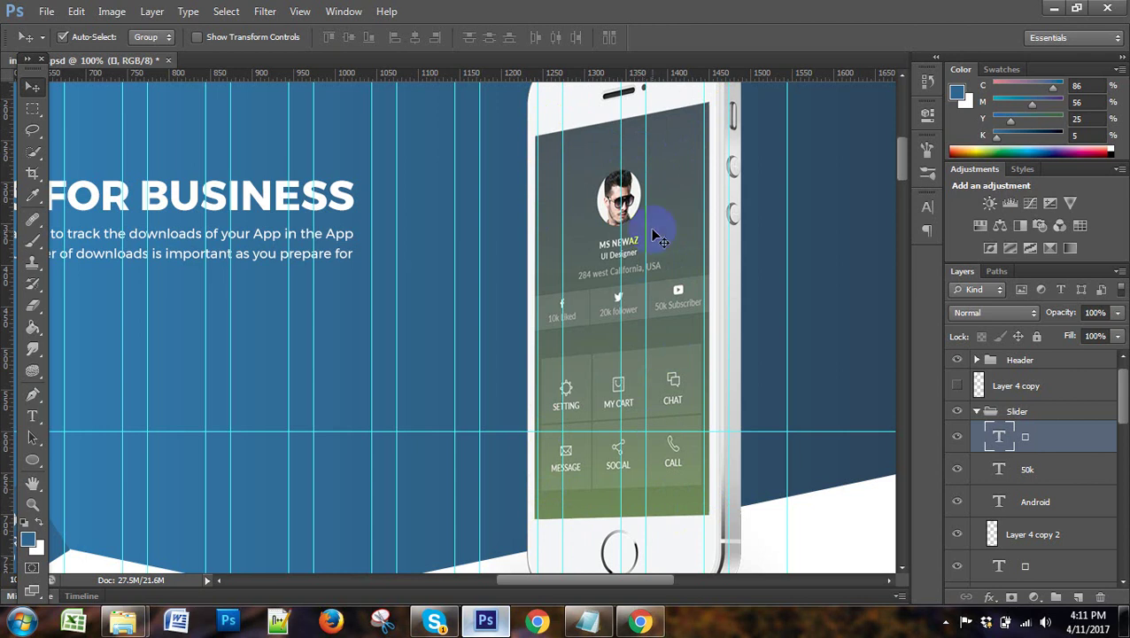
{"action": "left_click_drag", "start_coordinate": [653, 235], "coordinate": [648, 208]}
{"action": "scroll", "coordinate": [627, 239], "scroll_direction": "down", "scroll_amount": 3}
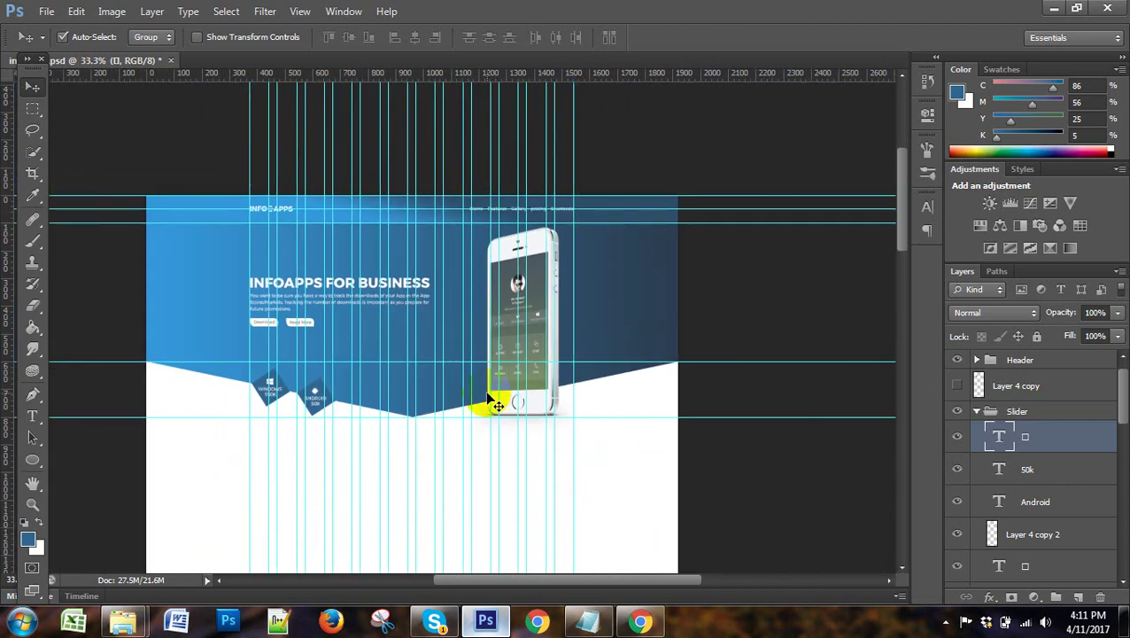
{"action": "scroll", "coordinate": [493, 346], "scroll_direction": "down", "scroll_amount": 2}
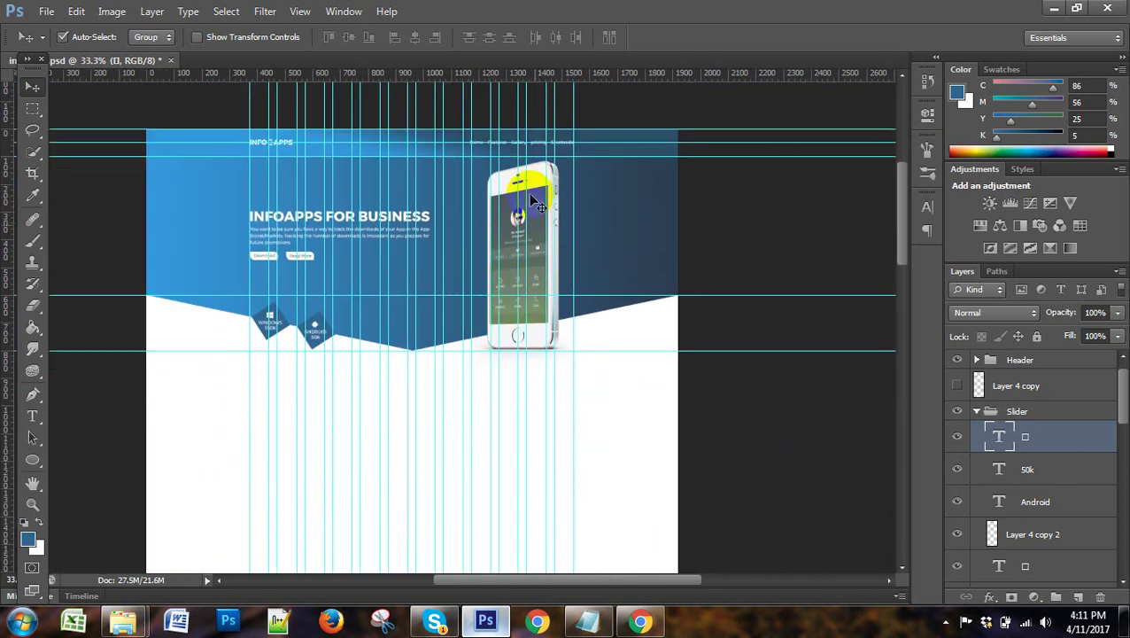
{"action": "left_click_drag", "start_coordinate": [494, 347], "coordinate": [551, 250]}
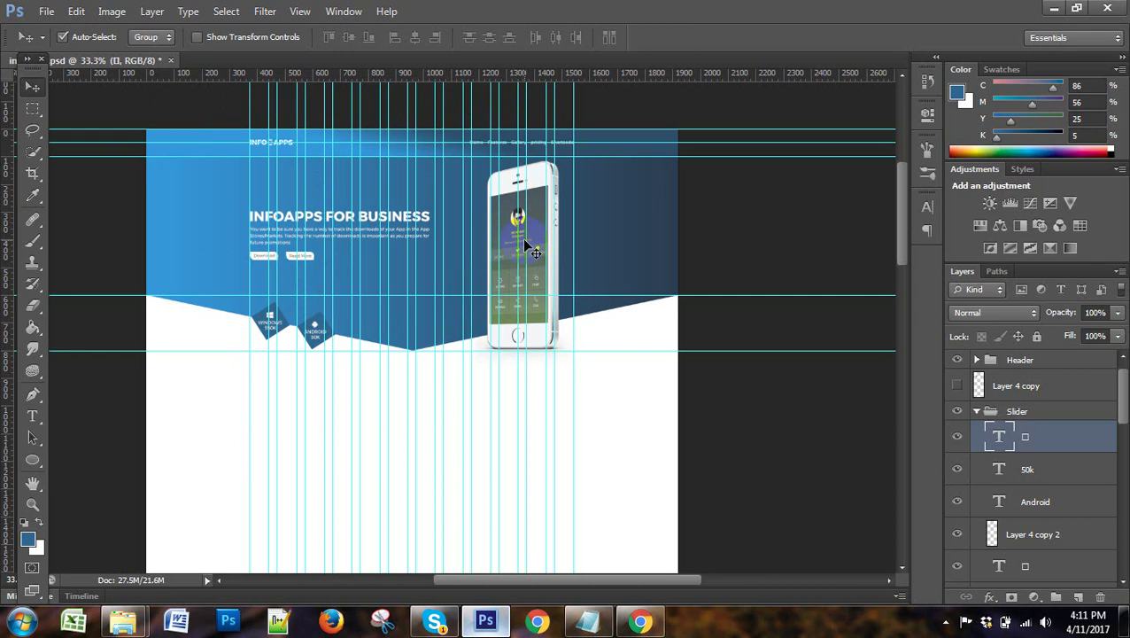
{"action": "key", "text": "ctrl+plus"}
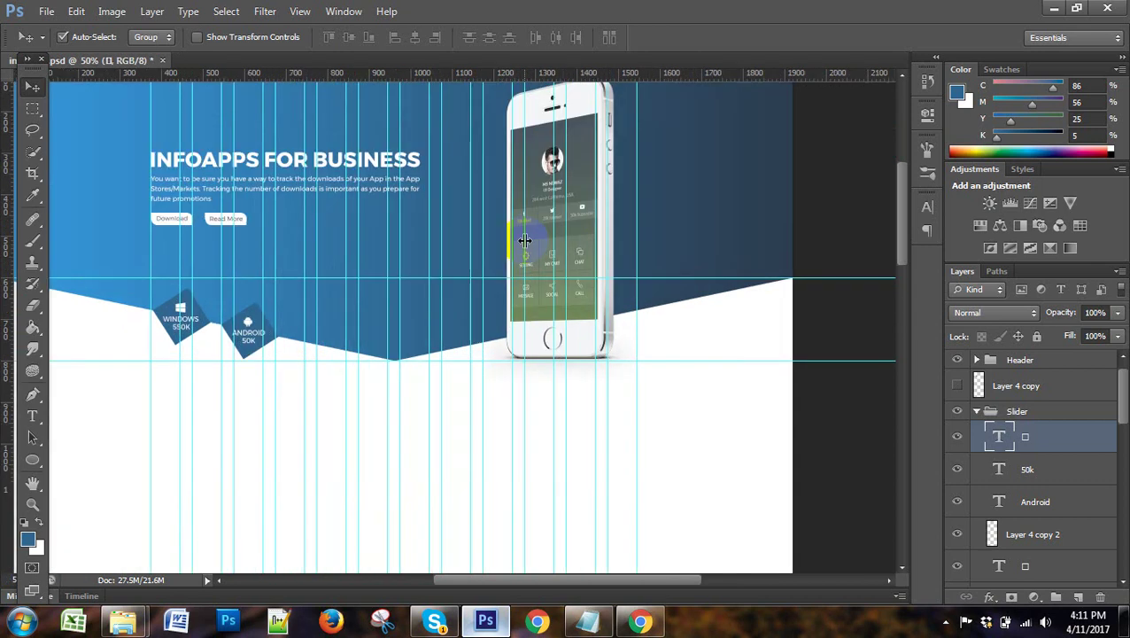
{"action": "key", "text": "ctrl+plus"}
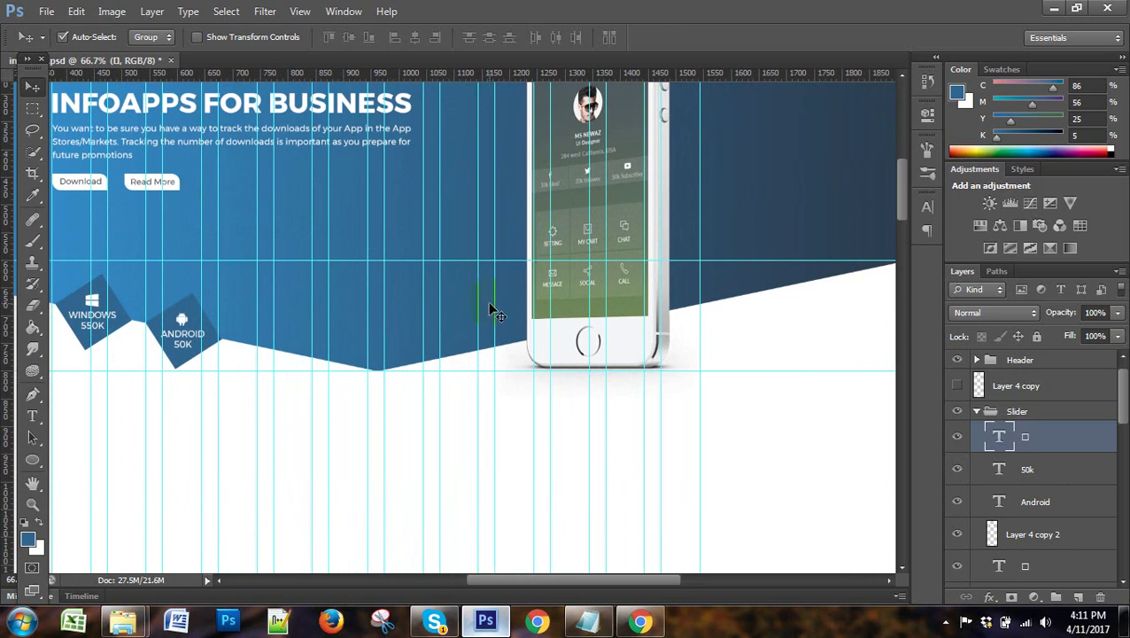
{"action": "scroll", "coordinate": [493, 310], "scroll_direction": "up", "scroll_amount": 2}
{"action": "scroll", "coordinate": [493, 310], "scroll_direction": "up", "scroll_amount": 1}
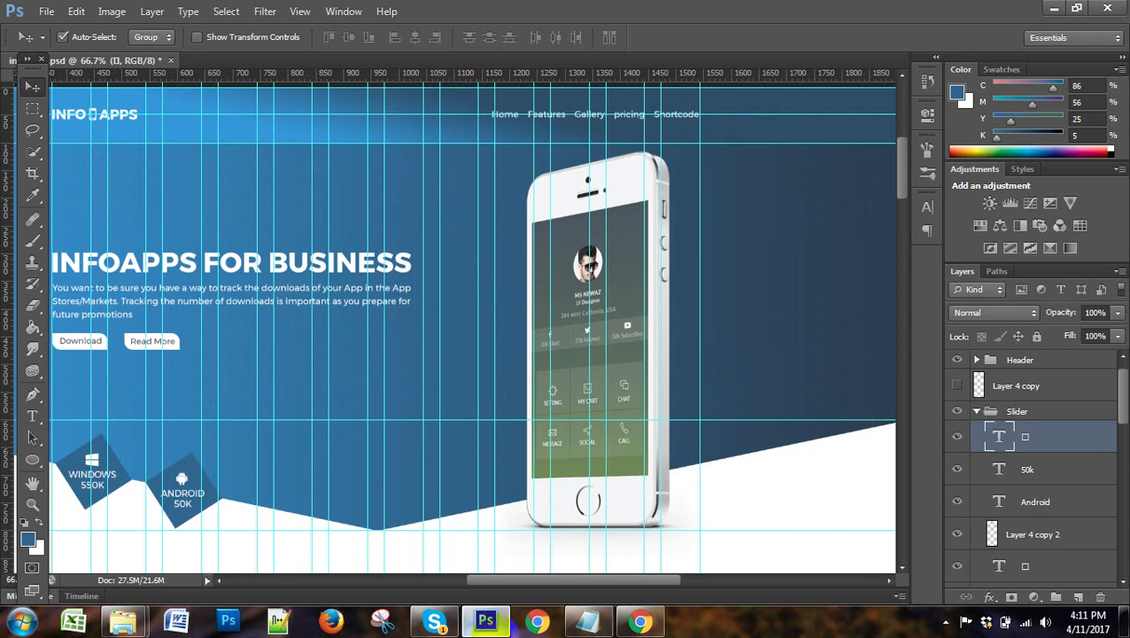
{"action": "left_click_drag", "start_coordinate": [526, 583], "coordinate": [512, 588]}
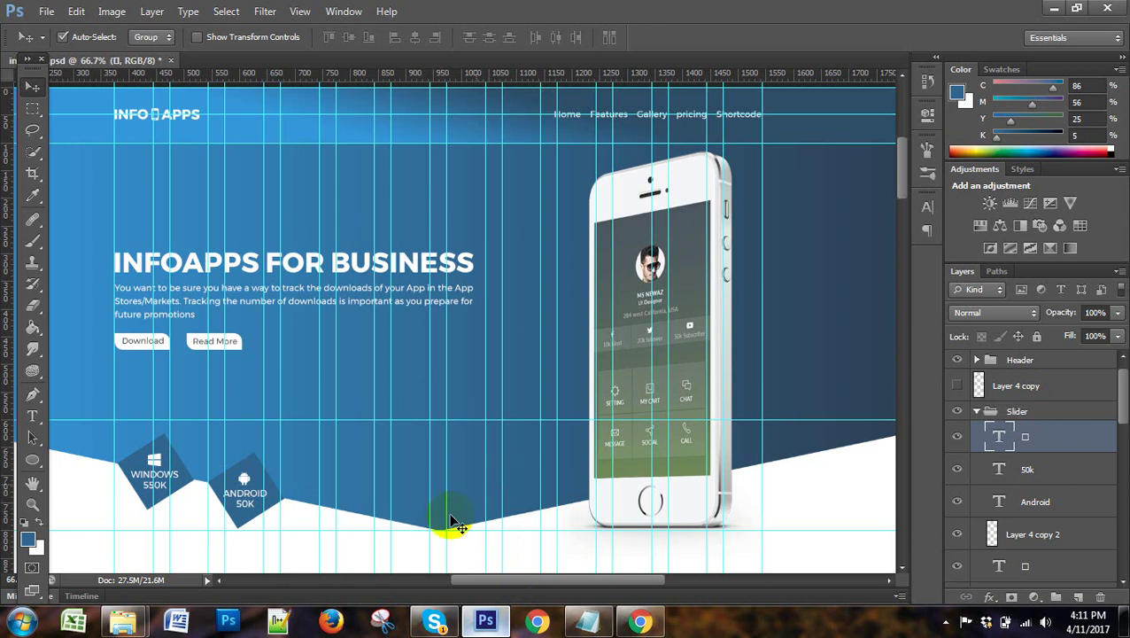
{"action": "left_click", "coordinate": [549, 620]}
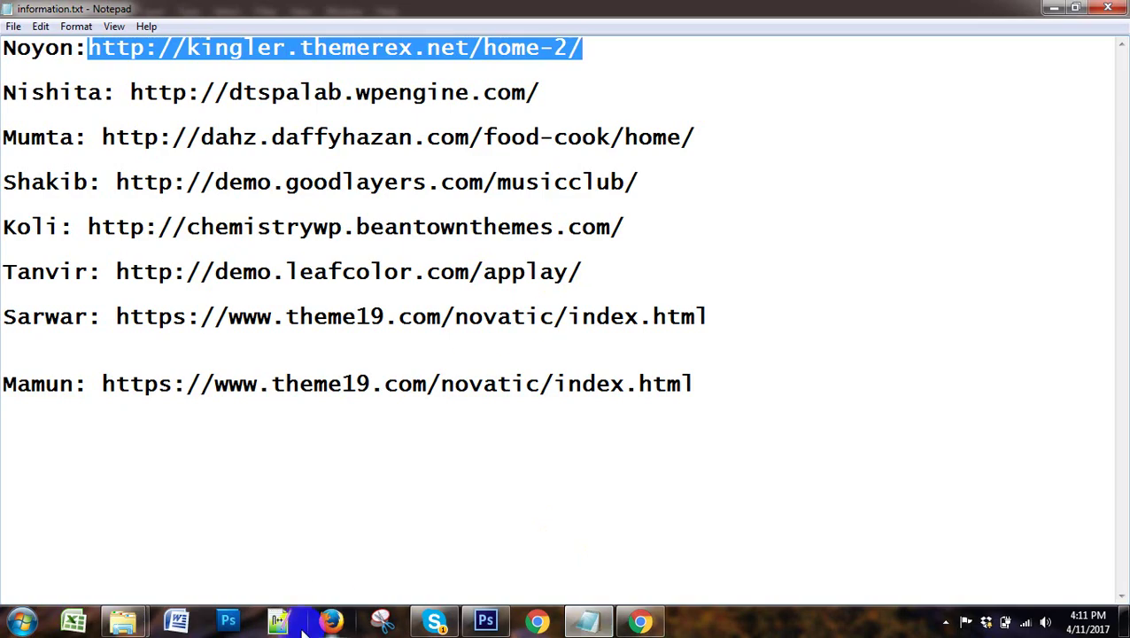
Bring up the live devitems Apnew demo page at its top and open its context menu.
{"action": "left_click", "coordinate": [640, 621]}
{"action": "left_click", "coordinate": [395, 13]}
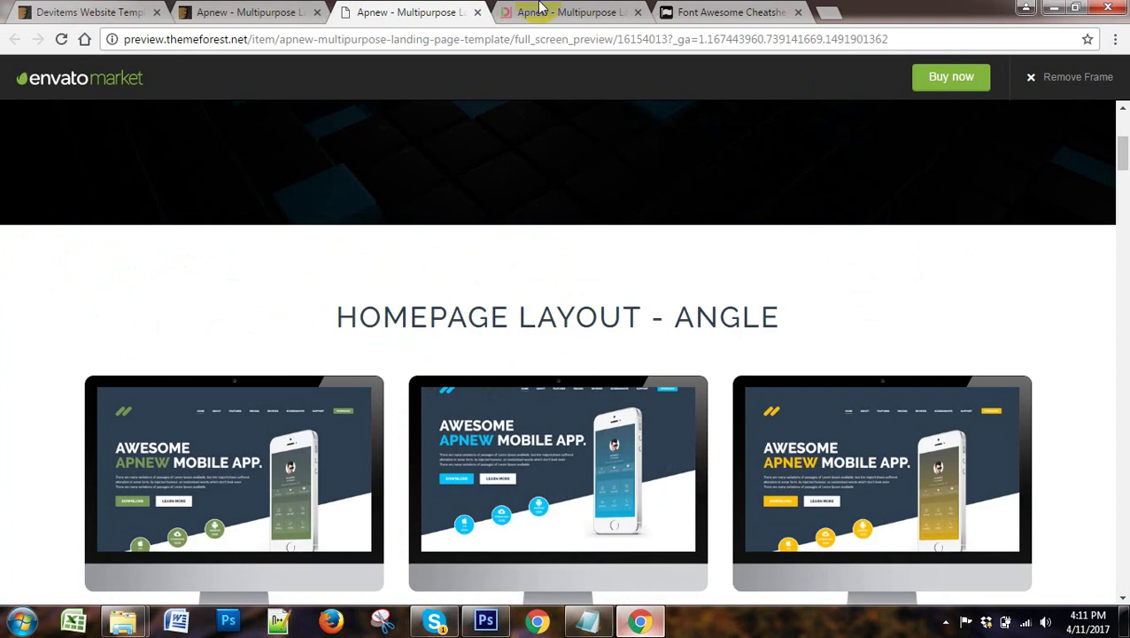
{"action": "left_click", "coordinate": [540, 12]}
{"action": "scroll", "coordinate": [563, 427], "scroll_direction": "up", "scroll_amount": 2}
{"action": "scroll", "coordinate": [568, 424], "scroll_direction": "up", "scroll_amount": 3}
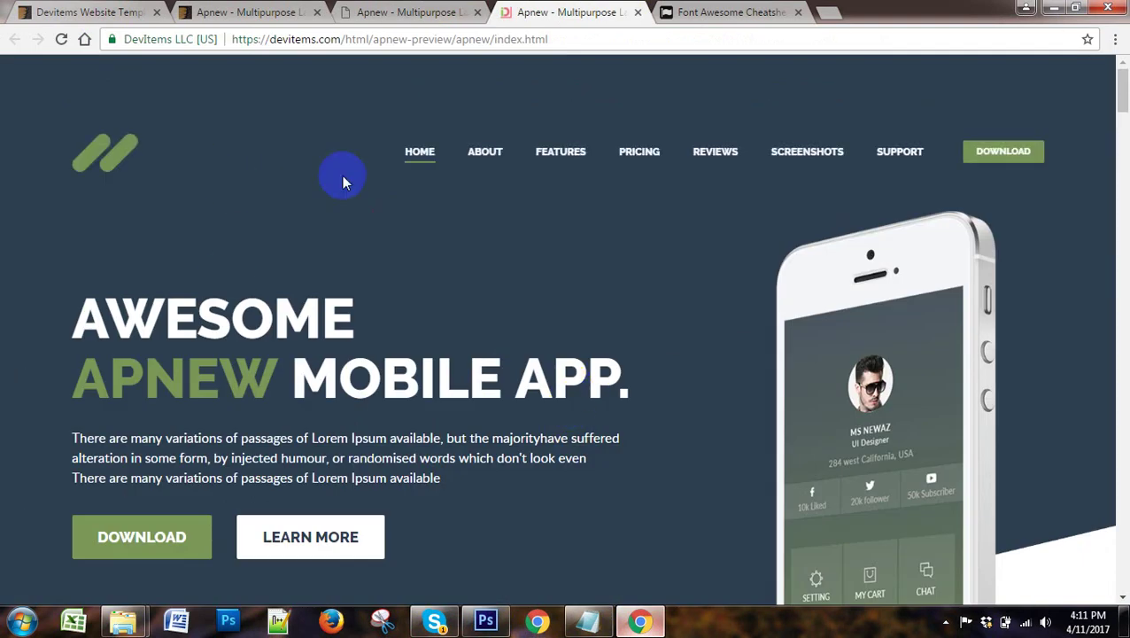
{"action": "right_click", "coordinate": [9, 215]}
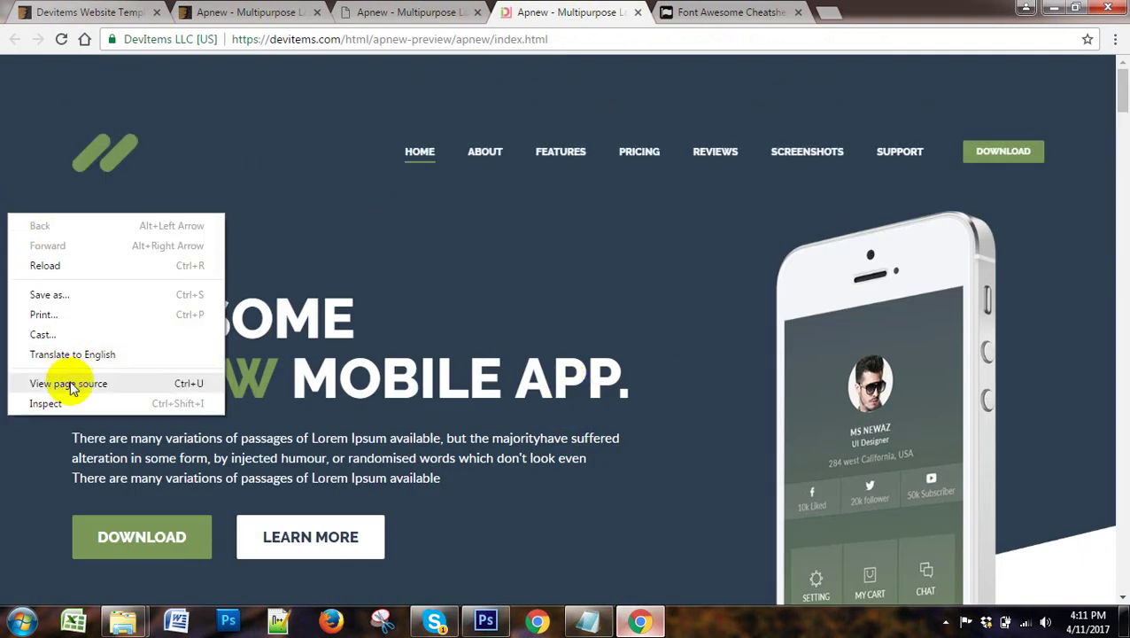
Open the Apnew page's HTML source in a new tab and select down into the contact section.
{"action": "left_click", "coordinate": [71, 383]}
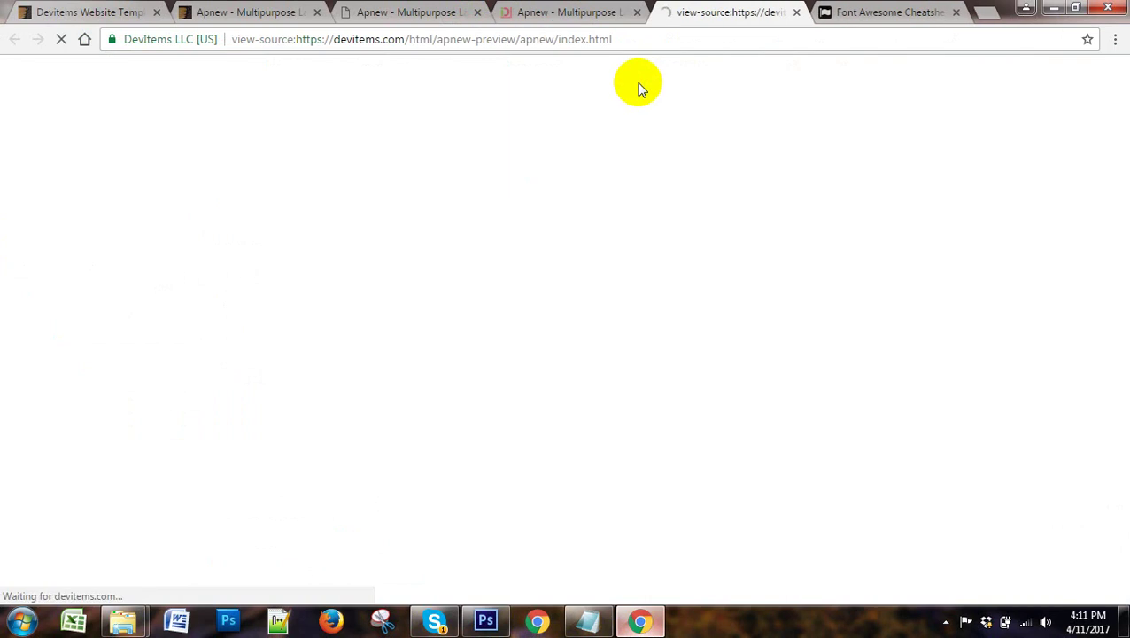
{"action": "left_click", "coordinate": [593, 11]}
{"action": "left_click", "coordinate": [655, 12]}
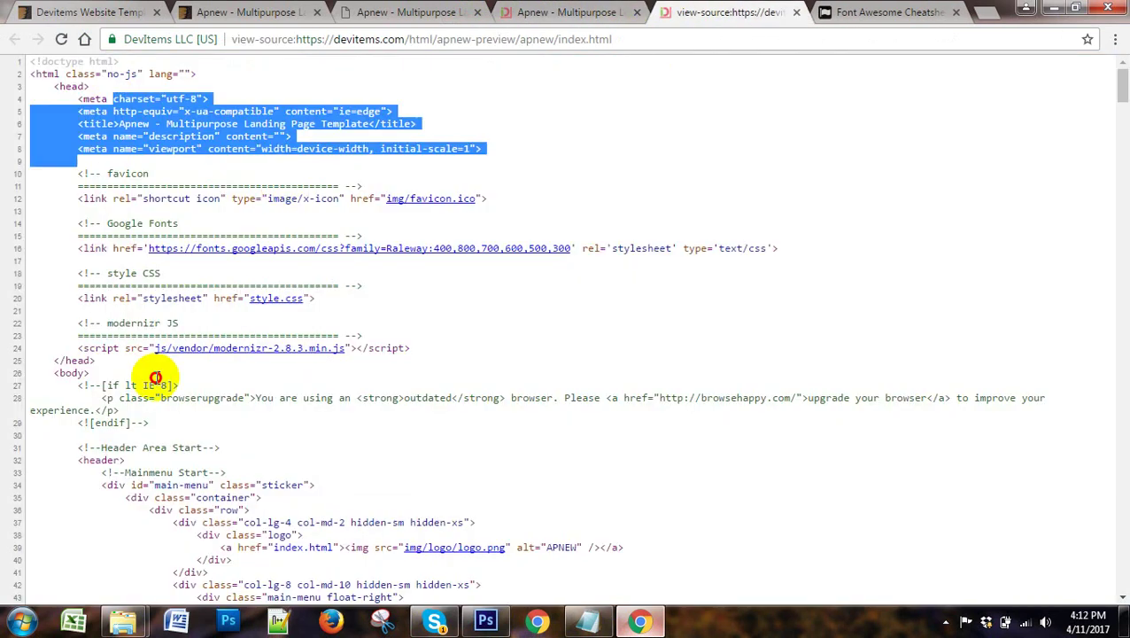
{"action": "scroll", "coordinate": [151, 378], "scroll_direction": "down", "scroll_amount": 4}
{"action": "scroll", "coordinate": [152, 378], "scroll_direction": "down", "scroll_amount": 10}
{"action": "scroll", "coordinate": [152, 378], "scroll_direction": "down", "scroll_amount": 12}
{"action": "left_click_drag", "start_coordinate": [184, 592], "coordinate": [185, 621]}
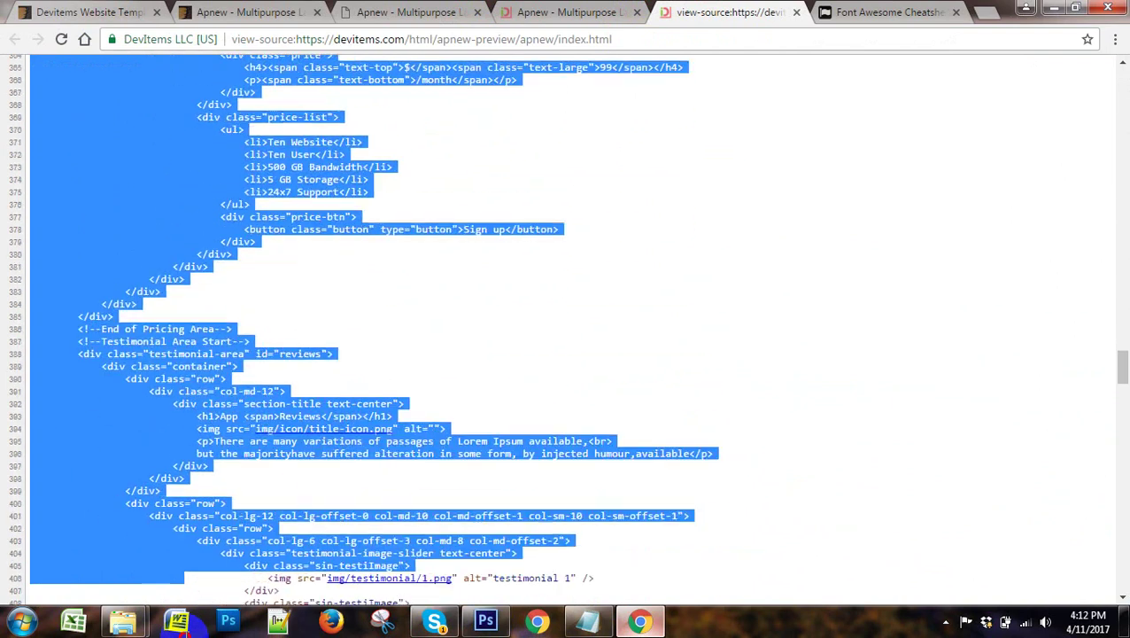
{"action": "left_click_drag", "start_coordinate": [184, 620], "coordinate": [184, 620]}
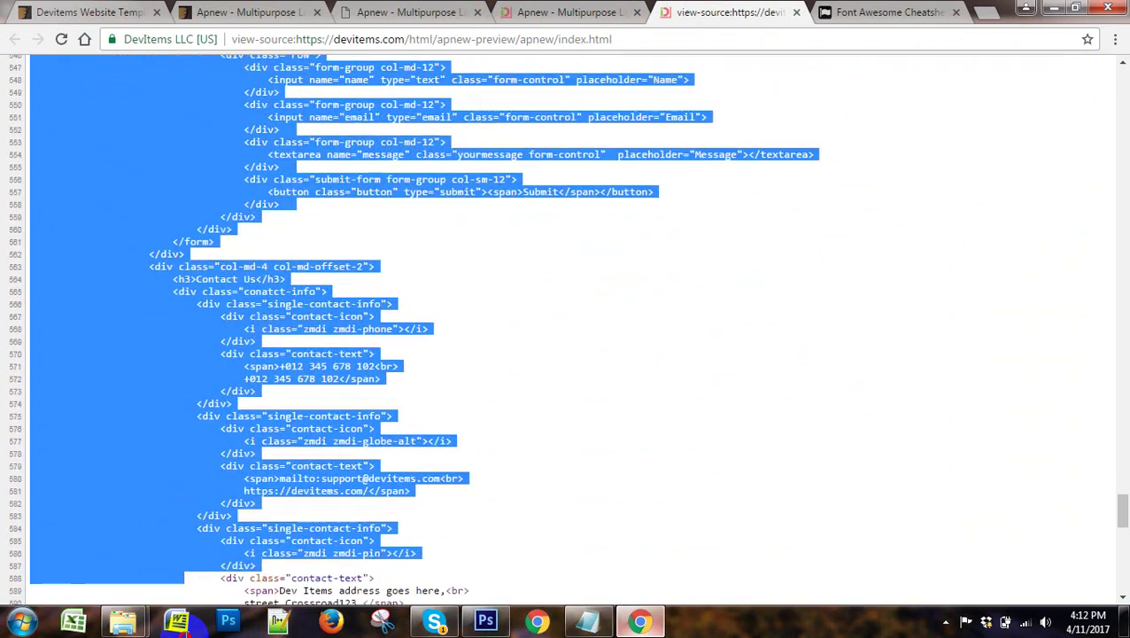
{"action": "left_click_drag", "start_coordinate": [184, 620], "coordinate": [209, 580]}
Select the newsletter row markup (lines 596–610), then the jquery-to-main script includes.
{"action": "left_click", "coordinate": [271, 282]}
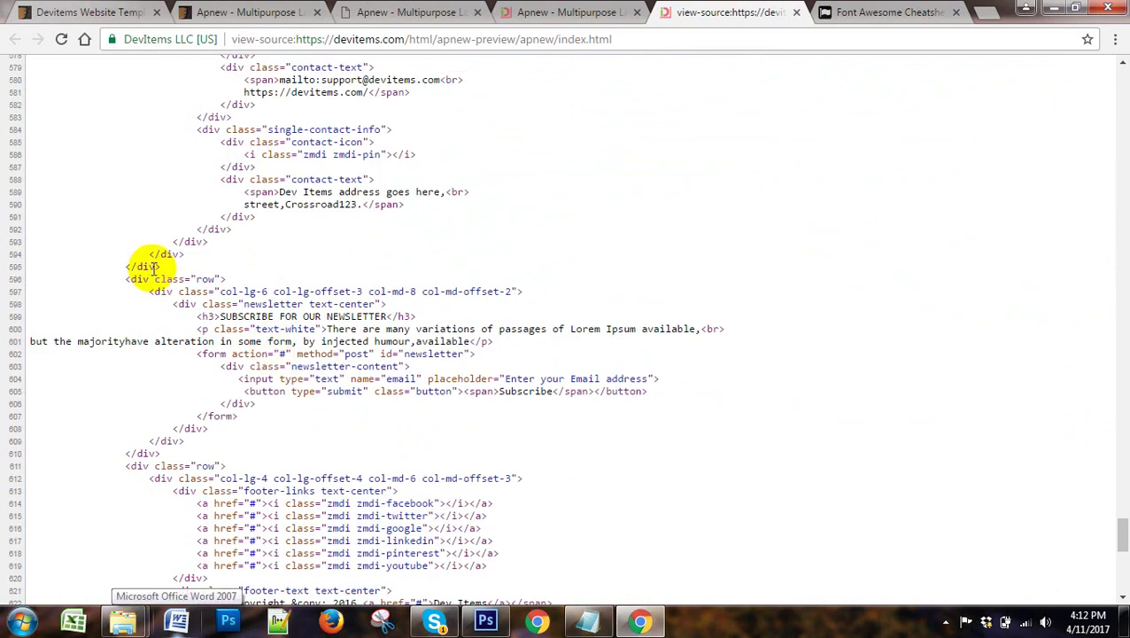
{"action": "left_click_drag", "start_coordinate": [127, 281], "coordinate": [166, 454]}
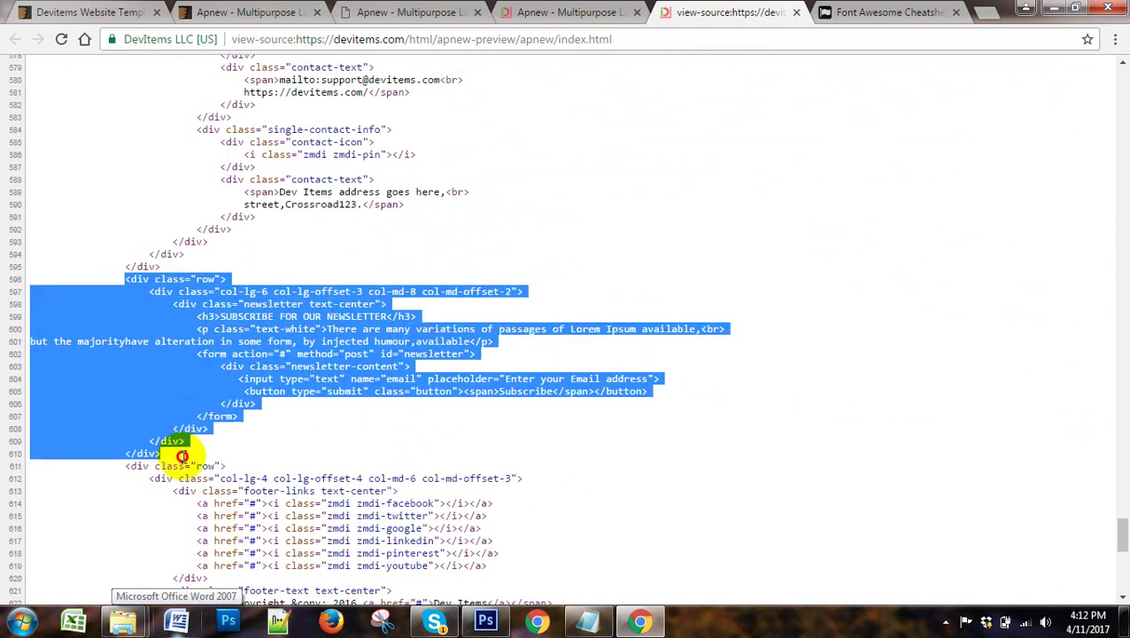
{"action": "left_click", "coordinate": [359, 294]}
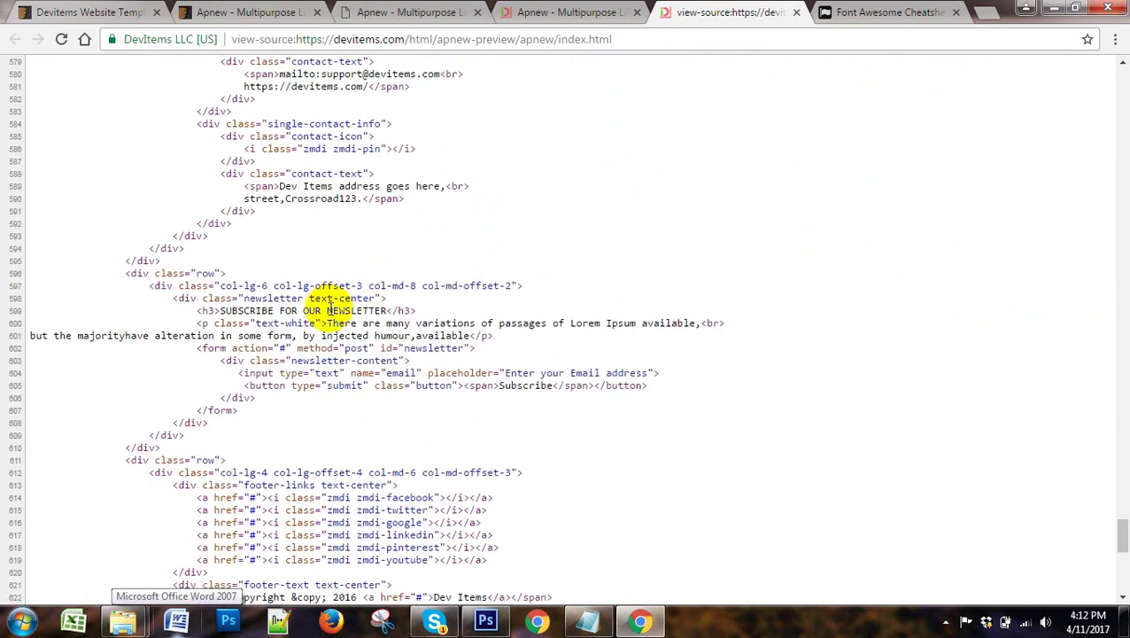
{"action": "scroll", "coordinate": [310, 310], "scroll_direction": "down", "scroll_amount": 20}
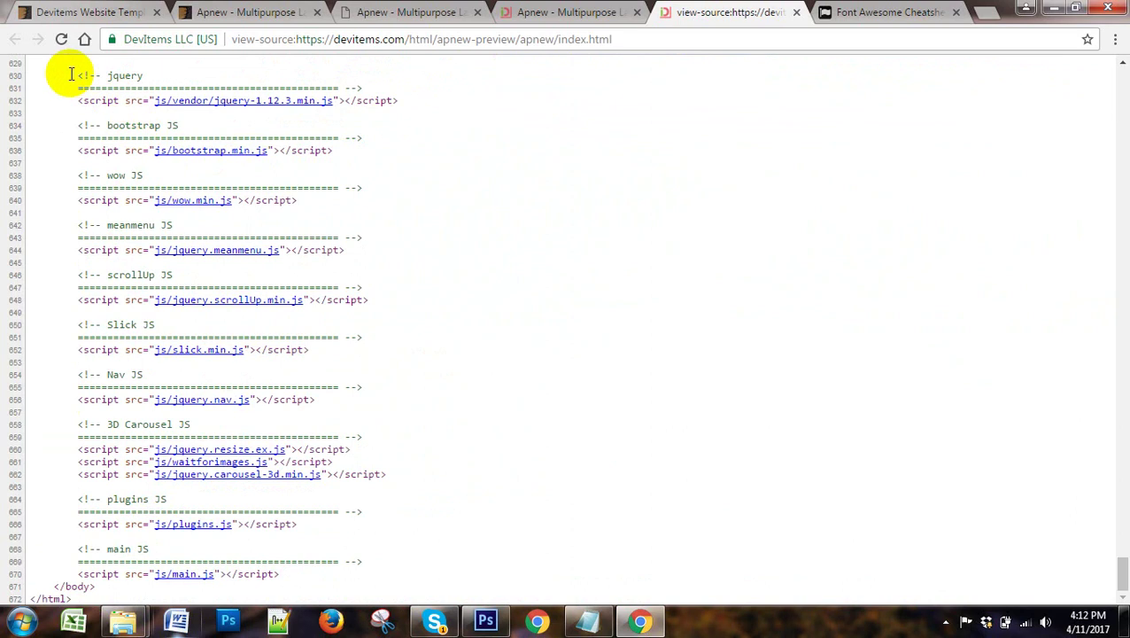
{"action": "left_click_drag", "start_coordinate": [77, 74], "coordinate": [225, 573]}
{"action": "left_click", "coordinate": [673, 346]}
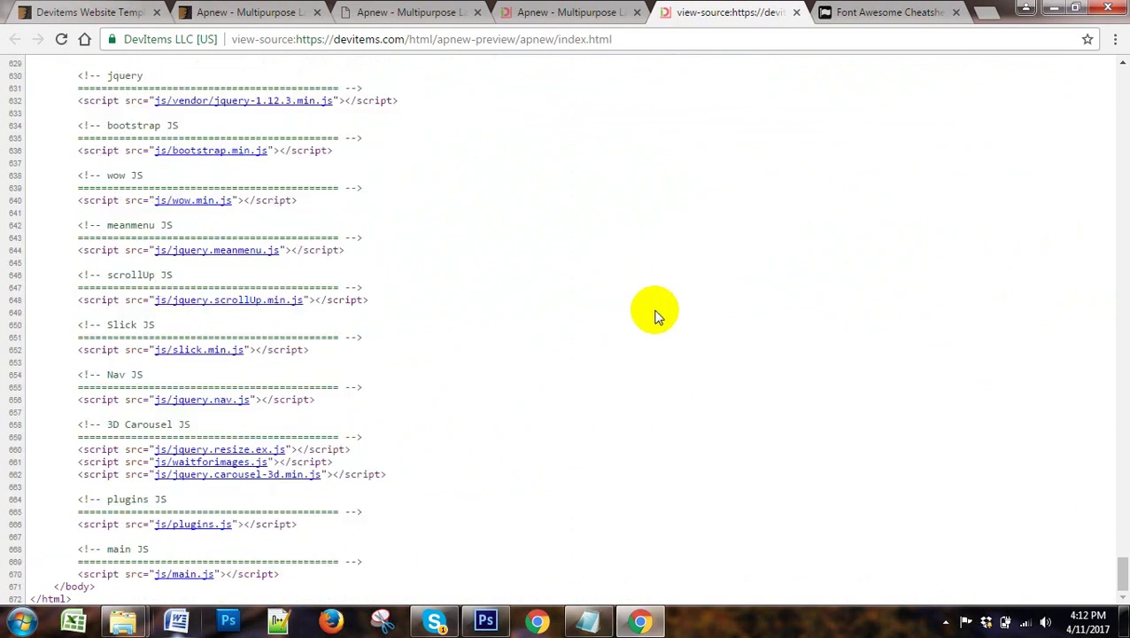
Scroll back to the top of the source and select part of the head markup.
{"action": "scroll", "coordinate": [655, 308], "scroll_direction": "up", "scroll_amount": 10}
{"action": "scroll", "coordinate": [657, 306], "scroll_direction": "up", "scroll_amount": 10}
{"action": "scroll", "coordinate": [656, 305], "scroll_direction": "up", "scroll_amount": 6}
{"action": "scroll", "coordinate": [653, 299], "scroll_direction": "up", "scroll_amount": 10}
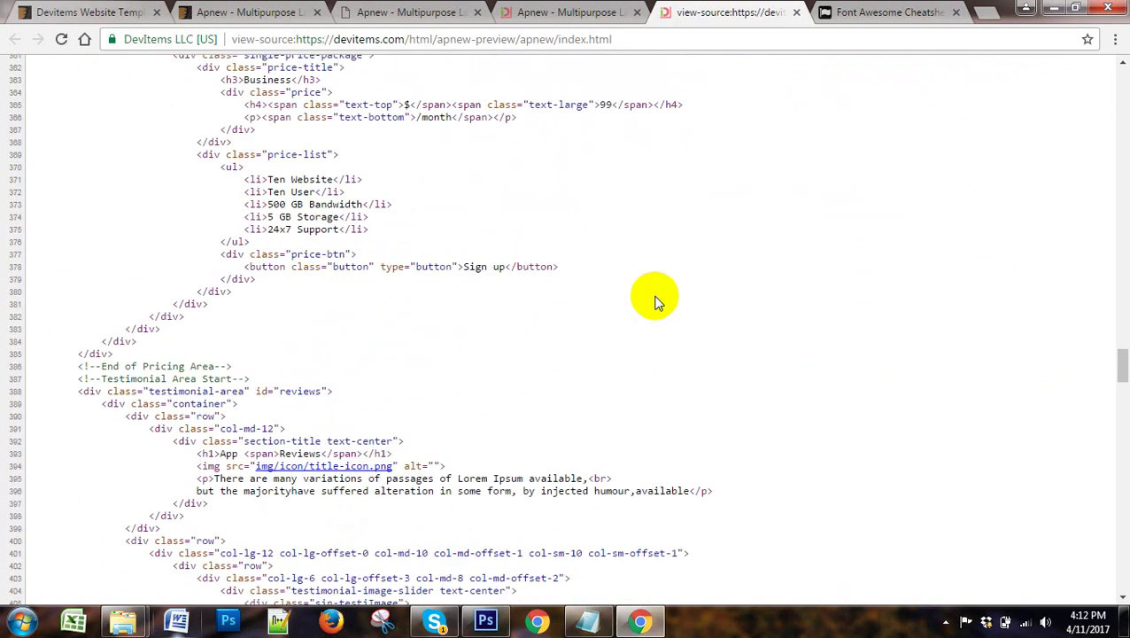
{"action": "scroll", "coordinate": [654, 296], "scroll_direction": "up", "scroll_amount": 7}
{"action": "scroll", "coordinate": [657, 295], "scroll_direction": "up", "scroll_amount": 14}
{"action": "scroll", "coordinate": [656, 294], "scroll_direction": "up", "scroll_amount": 9}
{"action": "scroll", "coordinate": [656, 293], "scroll_direction": "up", "scroll_amount": 10}
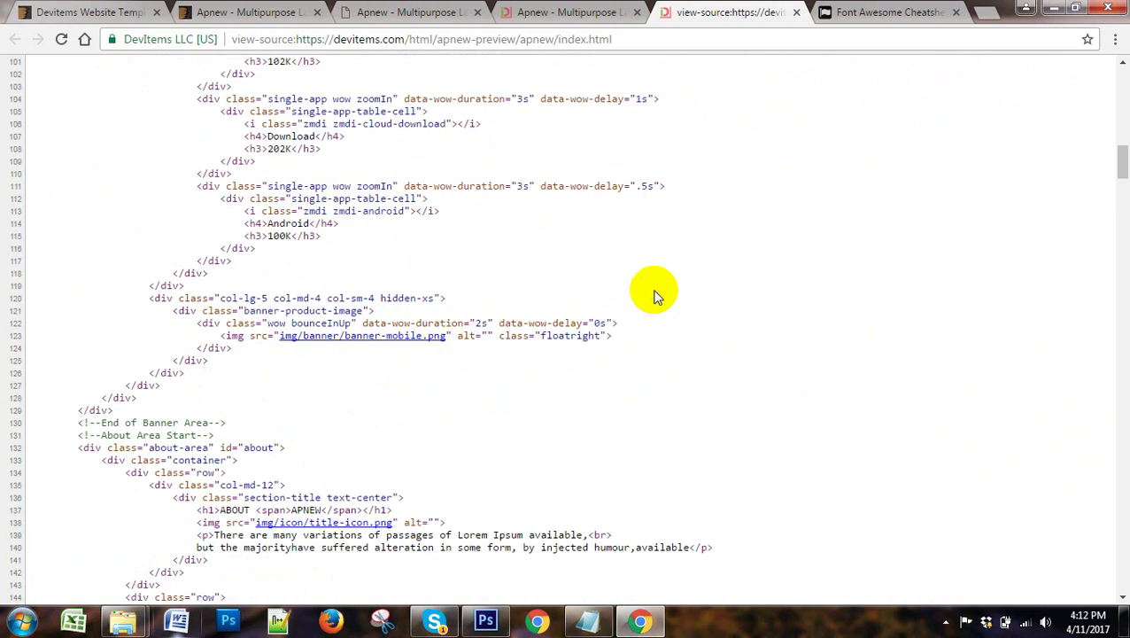
{"action": "scroll", "coordinate": [655, 293], "scroll_direction": "up", "scroll_amount": 7}
{"action": "scroll", "coordinate": [656, 293], "scroll_direction": "up", "scroll_amount": 6}
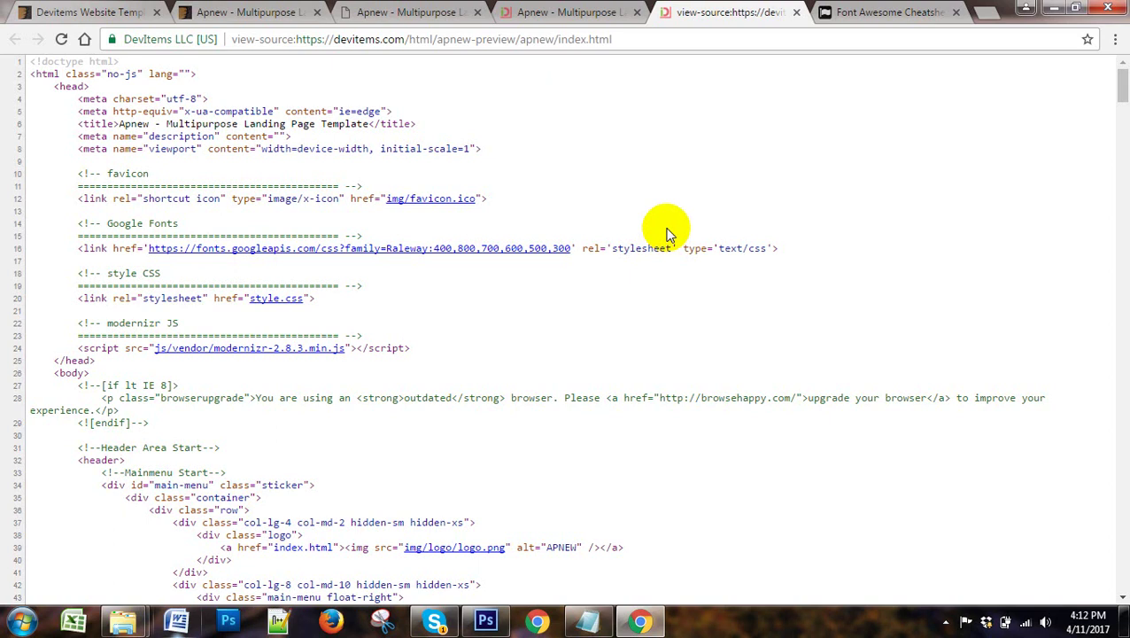
{"action": "scroll", "coordinate": [669, 235], "scroll_direction": "down", "scroll_amount": 1}
{"action": "scroll", "coordinate": [664, 235], "scroll_direction": "down", "scroll_amount": 3}
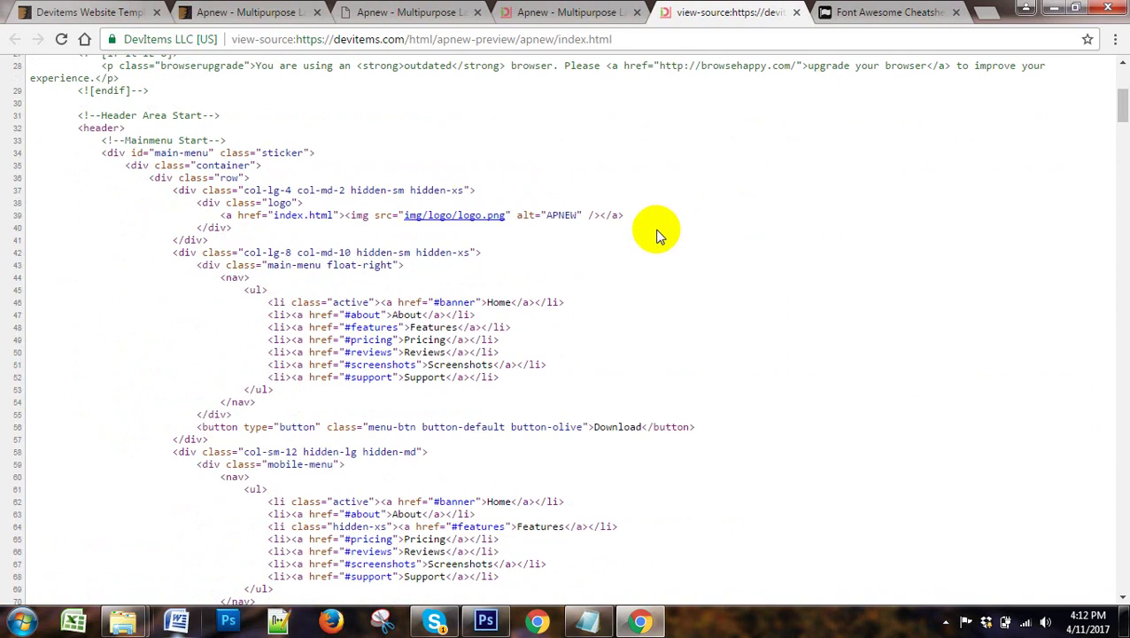
{"action": "scroll", "coordinate": [656, 235], "scroll_direction": "up", "scroll_amount": 4}
{"action": "left_click_drag", "start_coordinate": [167, 123], "coordinate": [322, 455]}
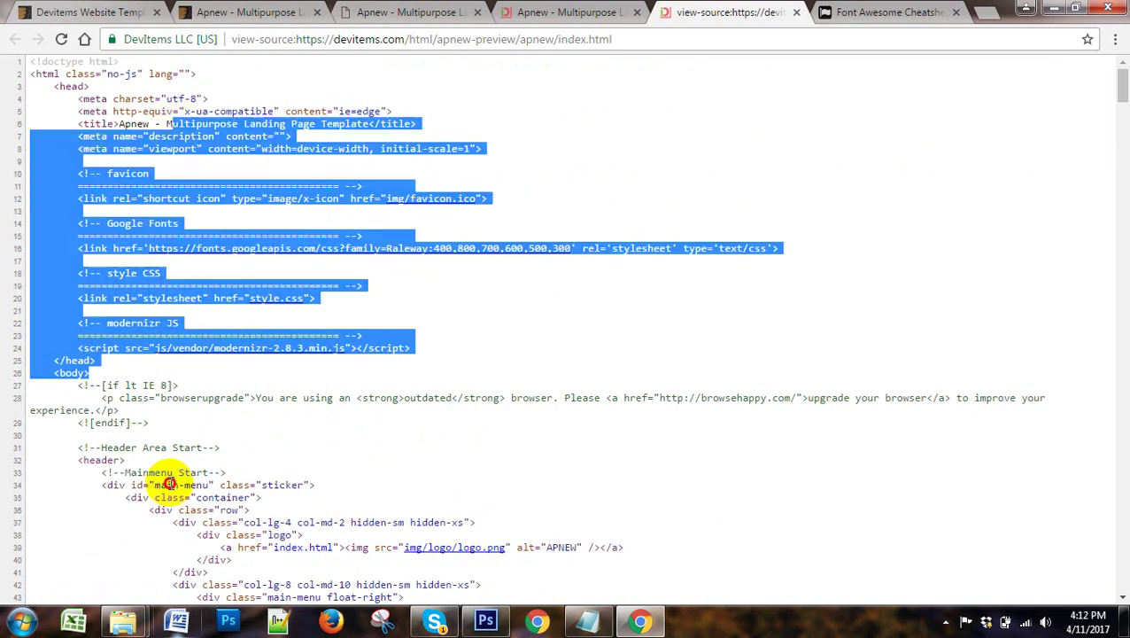
{"action": "left_click", "coordinate": [321, 455]}
Glance at the Apnew preview, then select the head and header markup in the source.
{"action": "left_click", "coordinate": [550, 13]}
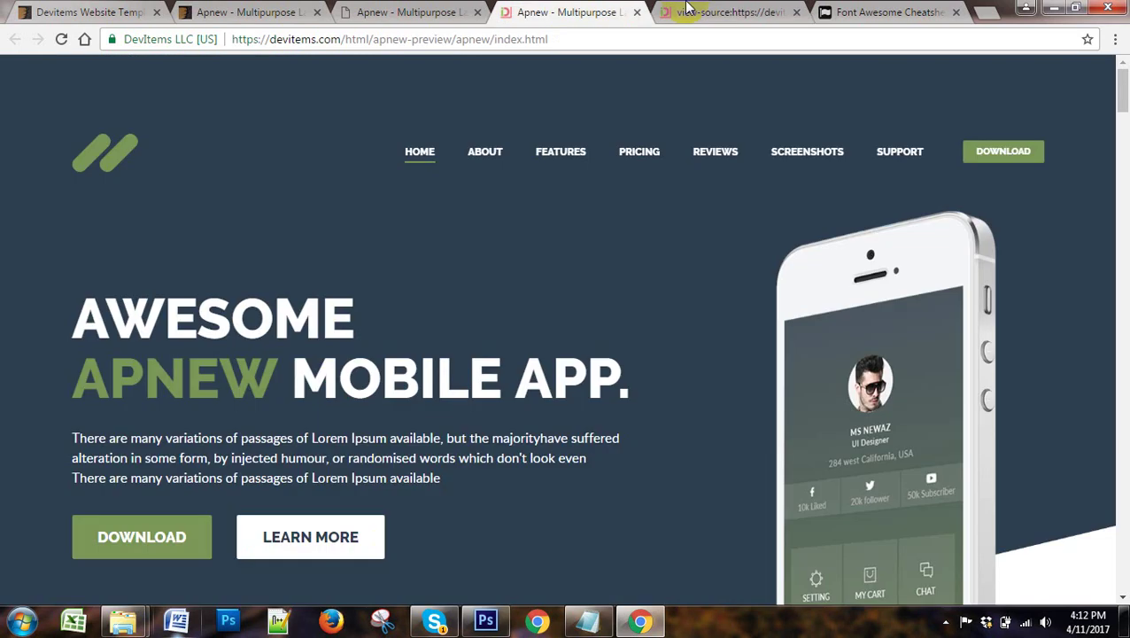
{"action": "left_click", "coordinate": [695, 12]}
{"action": "left_click_drag", "start_coordinate": [171, 114], "coordinate": [202, 524]}
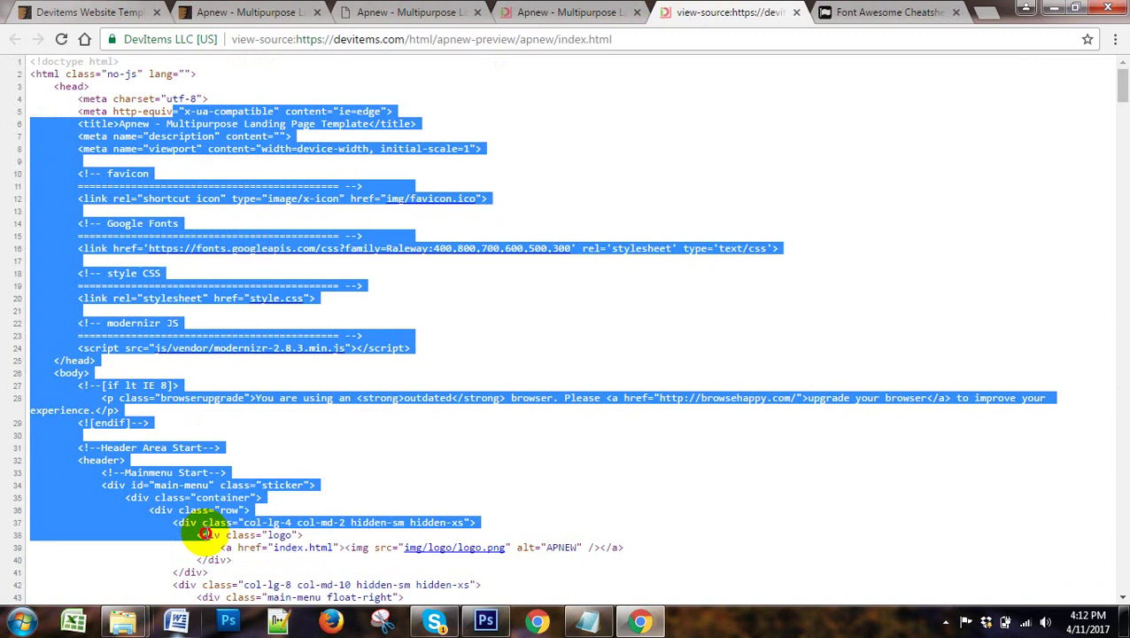
{"action": "left_click", "coordinate": [443, 434]}
{"action": "scroll", "coordinate": [447, 429], "scroll_direction": "down", "scroll_amount": 4}
{"action": "scroll", "coordinate": [449, 412], "scroll_direction": "down", "scroll_amount": 5}
{"action": "scroll", "coordinate": [454, 404], "scroll_direction": "down", "scroll_amount": 5}
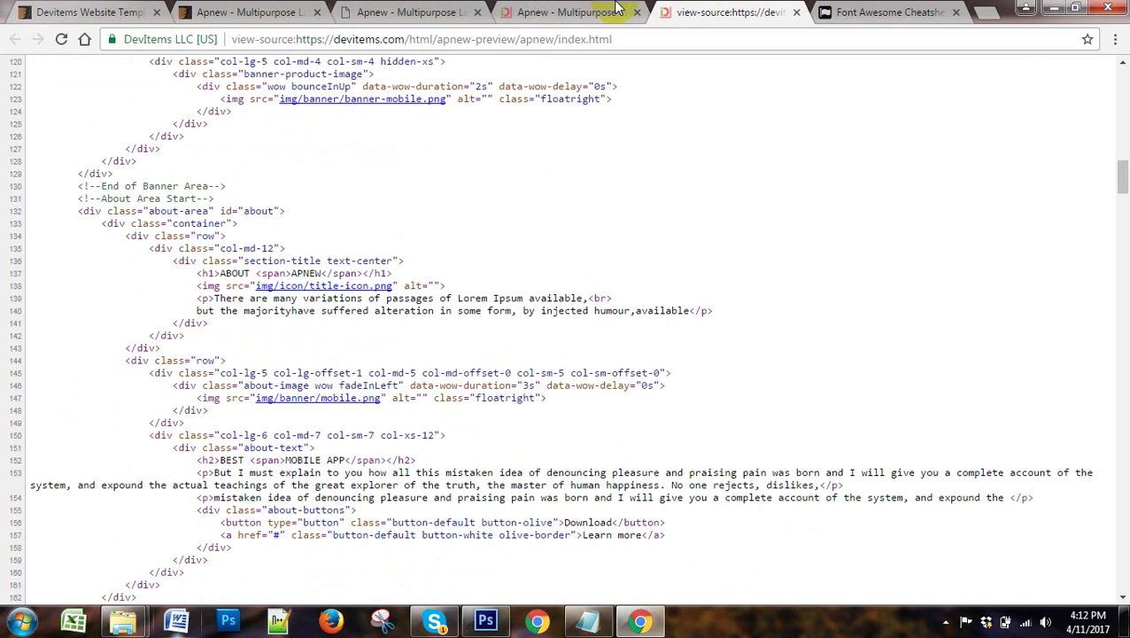
Scroll through the live Apnew preview page, then bring the Photoshop InfoApps mockup back.
{"action": "left_click", "coordinate": [567, 12]}
{"action": "scroll", "coordinate": [565, 340], "scroll_direction": "down", "scroll_amount": 5}
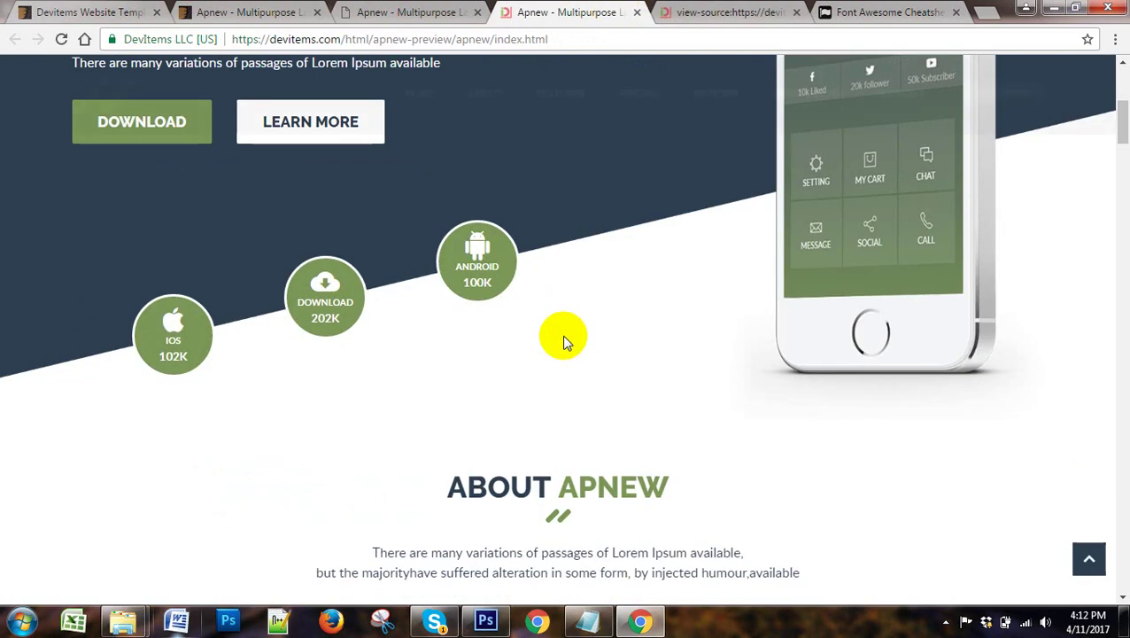
{"action": "scroll", "coordinate": [565, 340], "scroll_direction": "up", "scroll_amount": 4}
{"action": "scroll", "coordinate": [565, 340], "scroll_direction": "down", "scroll_amount": 5}
{"action": "scroll", "coordinate": [565, 341], "scroll_direction": "down", "scroll_amount": 3}
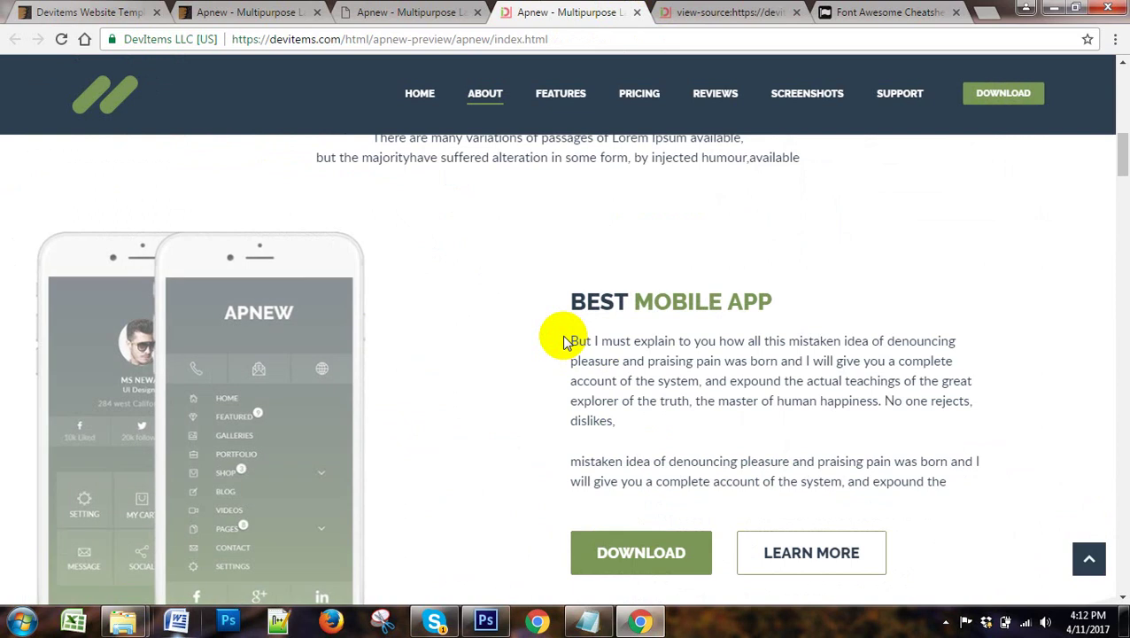
{"action": "scroll", "coordinate": [566, 341], "scroll_direction": "up", "scroll_amount": 3}
{"action": "scroll", "coordinate": [561, 337], "scroll_direction": "up", "scroll_amount": 5}
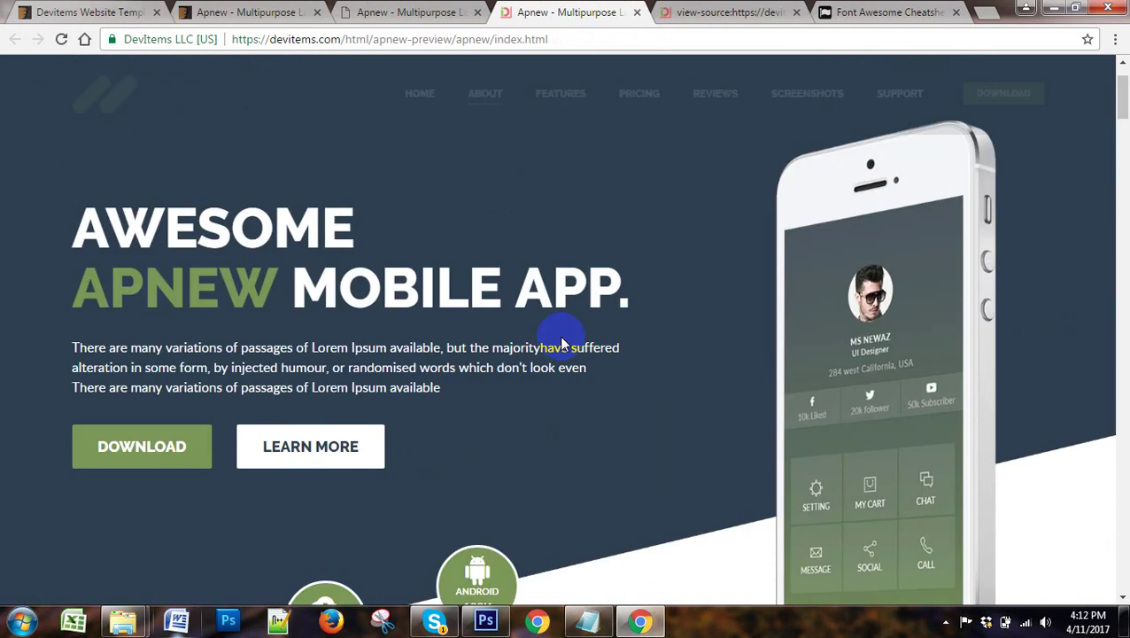
{"action": "left_click", "coordinate": [485, 620]}
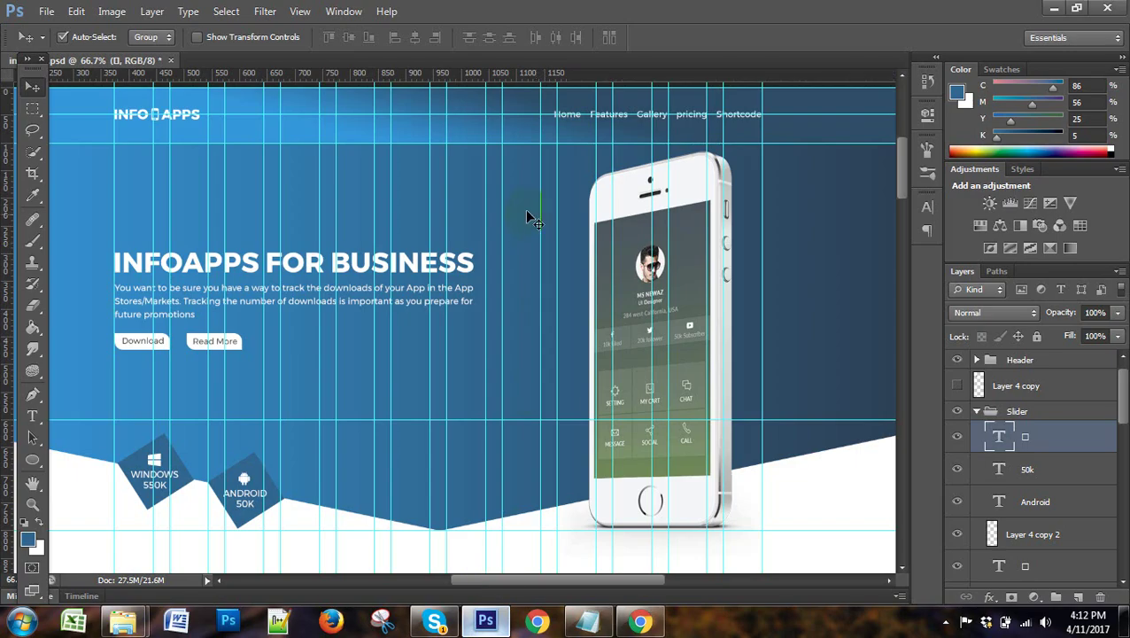
Scroll around the InfoApps mockup and zoom out to see more of it.
{"action": "scroll", "coordinate": [588, 320], "scroll_direction": "down", "scroll_amount": 2}
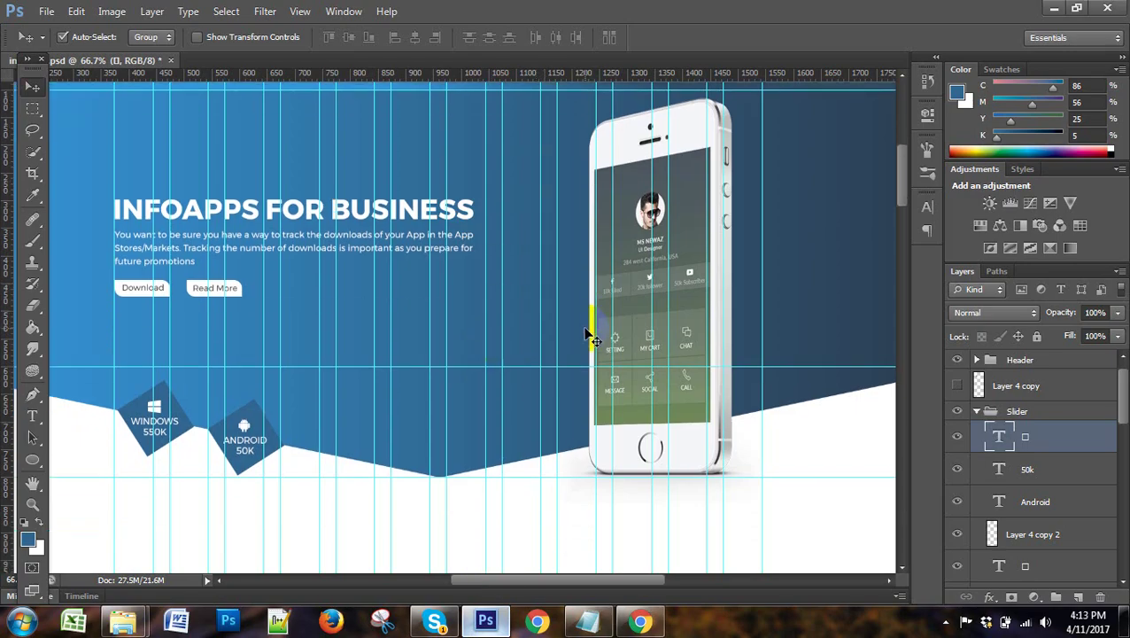
{"action": "scroll", "coordinate": [587, 326], "scroll_direction": "up", "scroll_amount": 2}
{"action": "scroll", "coordinate": [588, 332], "scroll_direction": "up", "scroll_amount": 2}
{"action": "scroll", "coordinate": [535, 369], "scroll_direction": "up", "scroll_amount": 2}
{"action": "scroll", "coordinate": [535, 369], "scroll_direction": "down", "scroll_amount": 4}
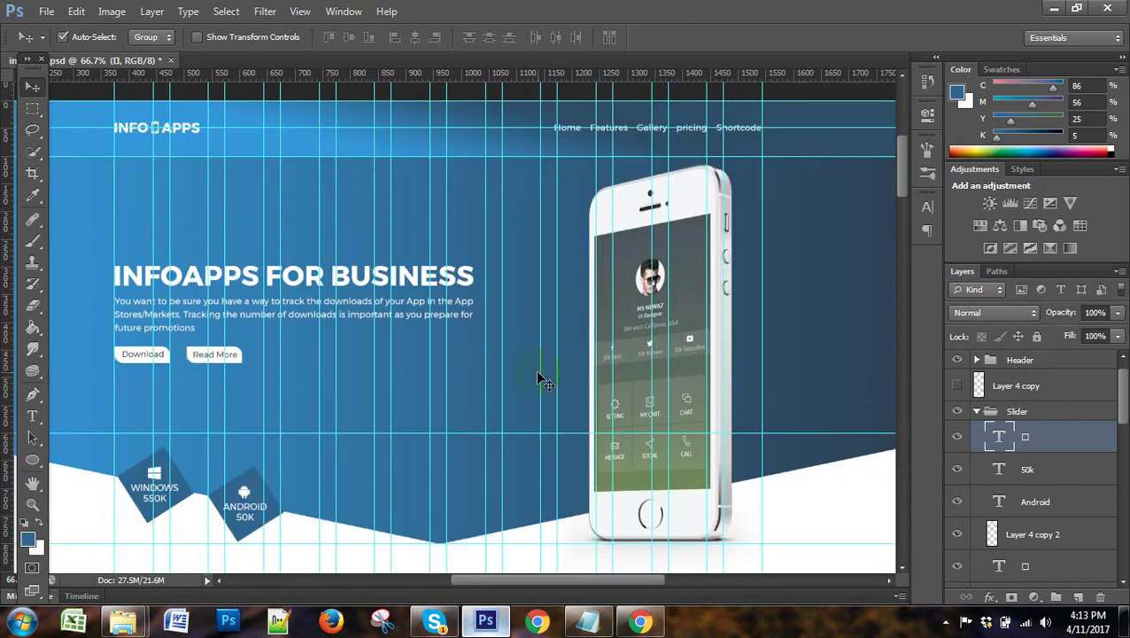
{"action": "scroll", "coordinate": [535, 369], "scroll_direction": "down", "scroll_amount": 4}
{"action": "scroll", "coordinate": [205, 432], "scroll_direction": "down", "scroll_amount": 2}
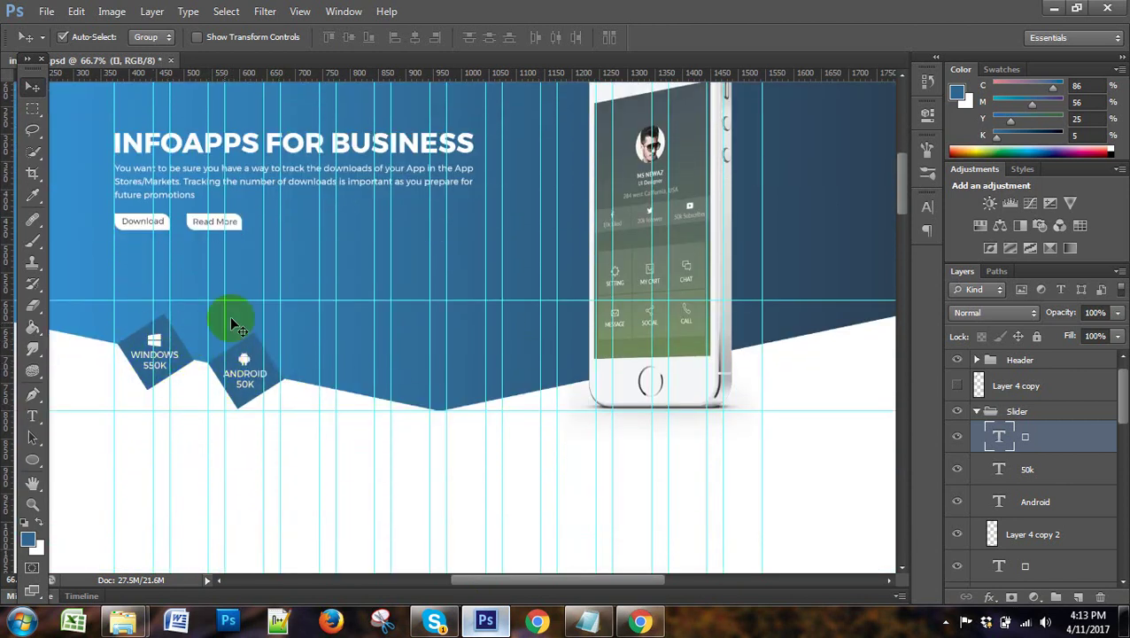
{"action": "left_click", "coordinate": [436, 434]}
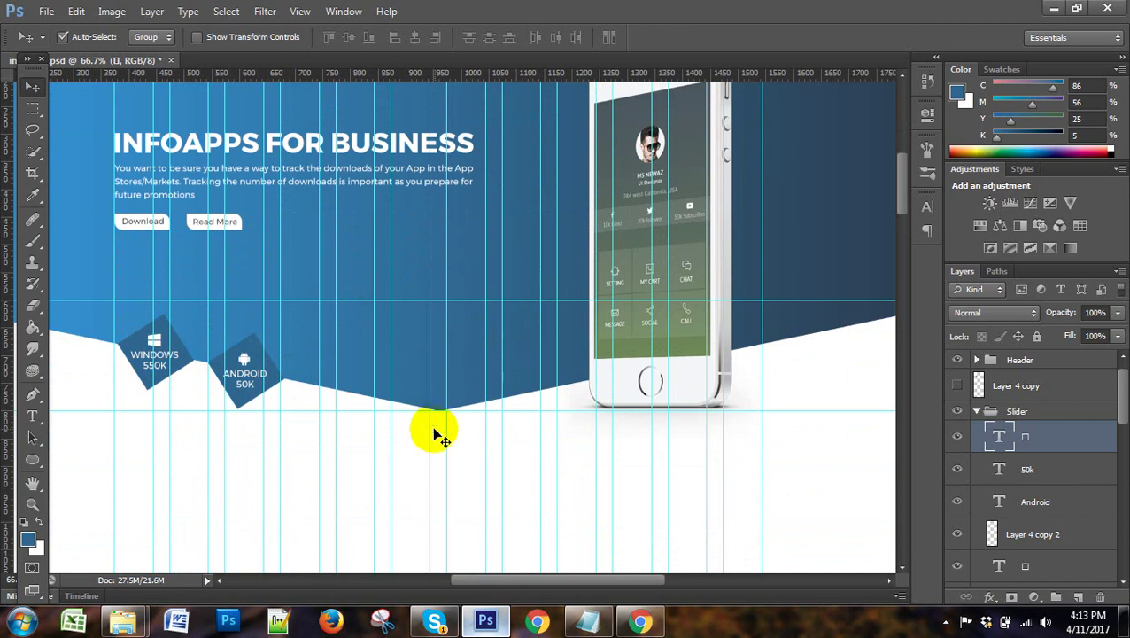
{"action": "scroll", "coordinate": [563, 335], "scroll_direction": "down", "scroll_amount": 5}
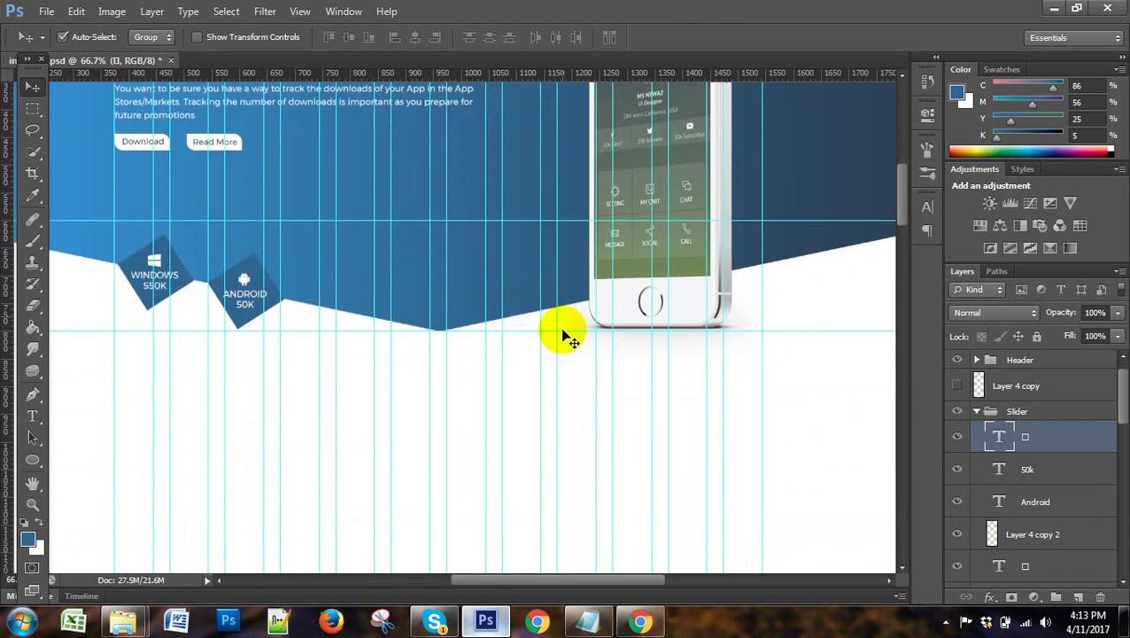
{"action": "scroll", "coordinate": [567, 336], "scroll_direction": "down", "scroll_amount": 2}
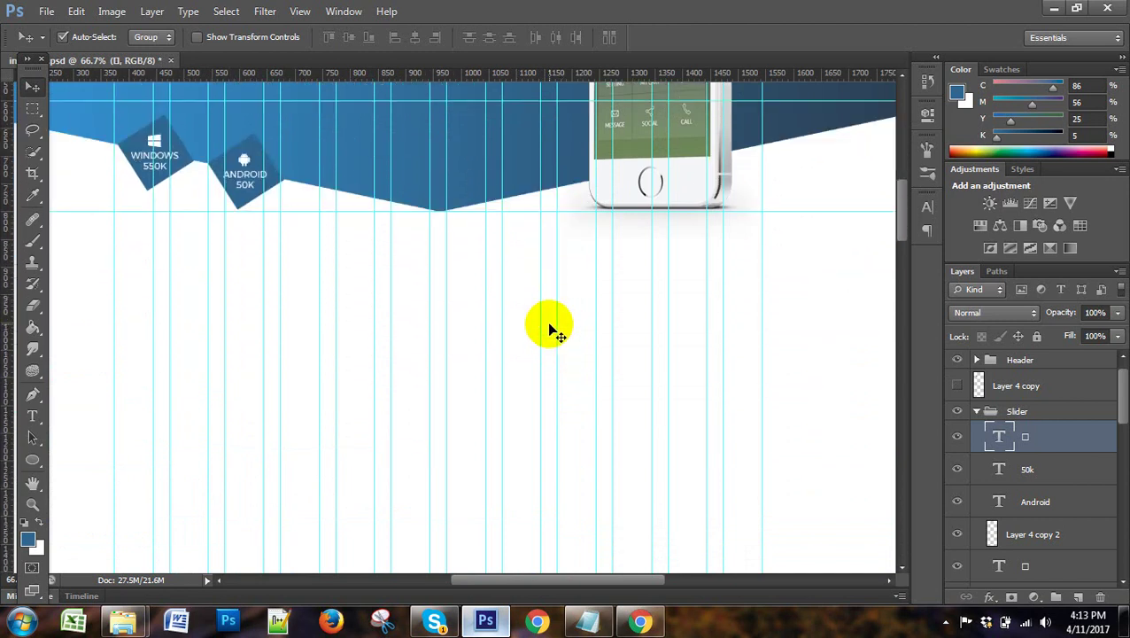
{"action": "key", "text": "ctrl+minus"}
{"action": "scroll", "coordinate": [519, 393], "scroll_direction": "up", "scroll_amount": 2}
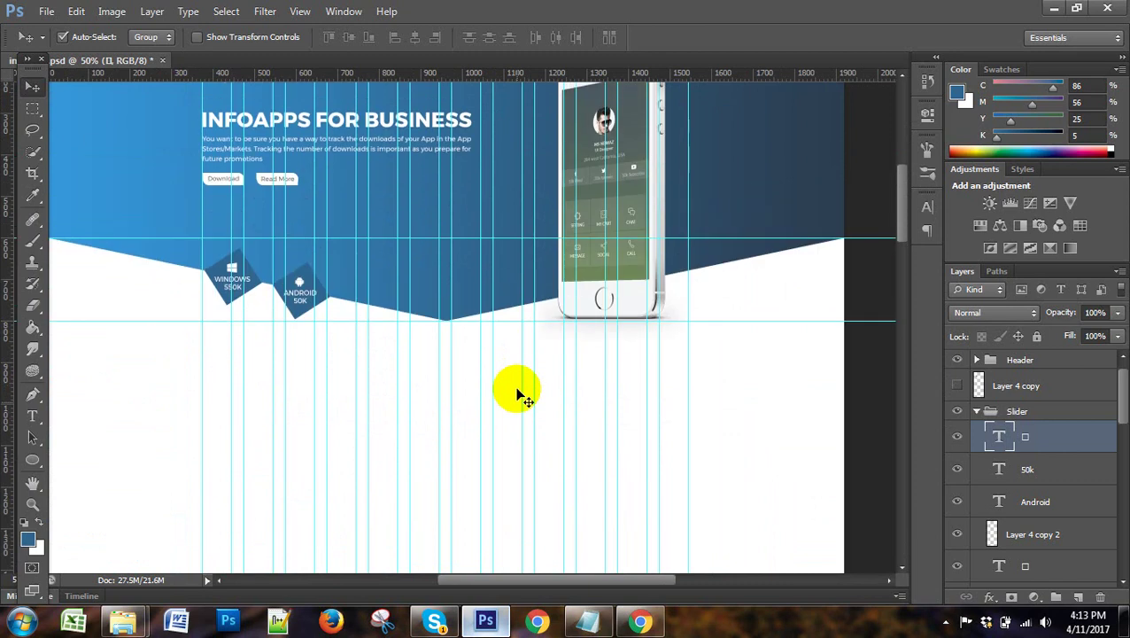
{"action": "scroll", "coordinate": [521, 396], "scroll_direction": "up", "scroll_amount": 3}
{"action": "scroll", "coordinate": [521, 396], "scroll_direction": "up", "scroll_amount": 1}
{"action": "scroll", "coordinate": [521, 396], "scroll_direction": "down", "scroll_amount": 3}
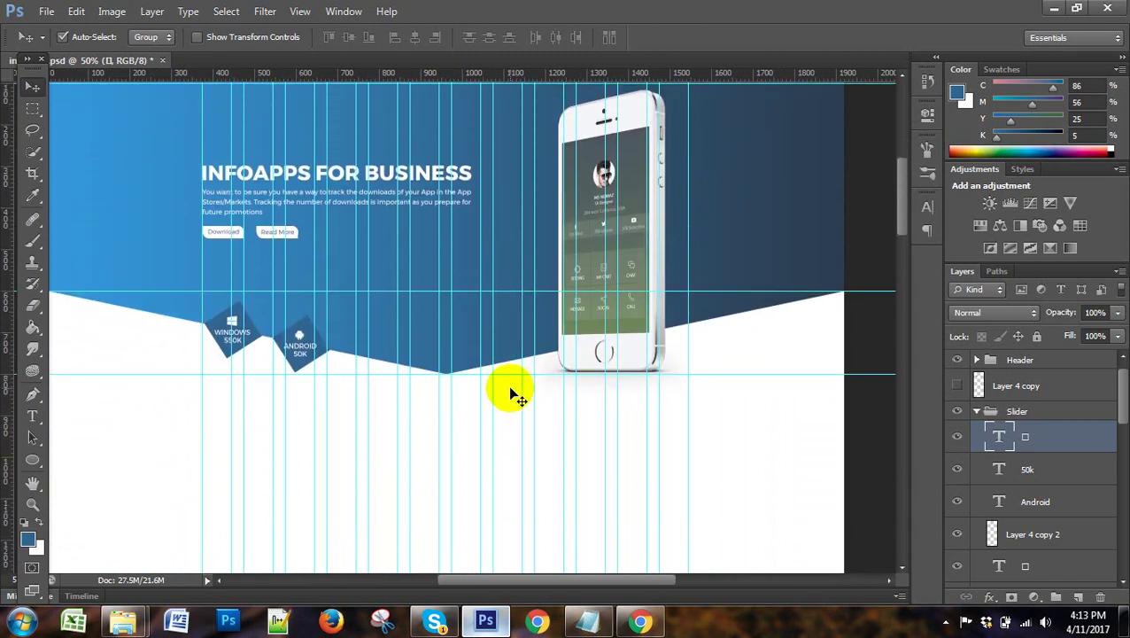
{"action": "scroll", "coordinate": [1036, 483], "scroll_direction": "down", "scroll_amount": 2}
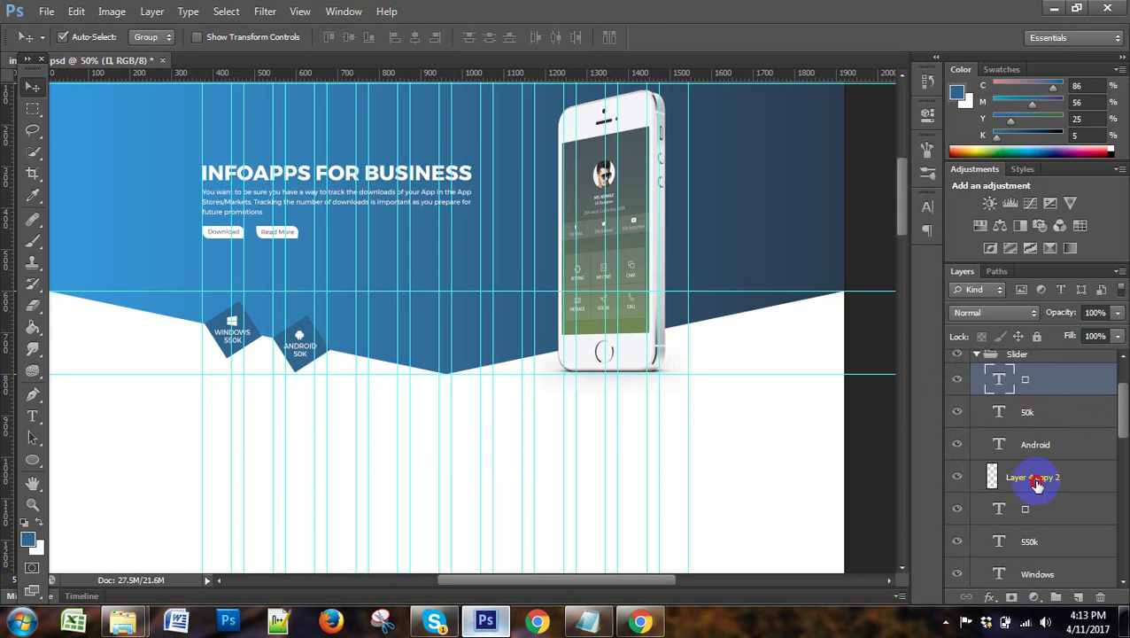
Confirm Layer 4 holds the Windows square by hiding and reshowing it.
{"action": "left_click", "coordinate": [1036, 483]}
{"action": "scroll", "coordinate": [1033, 492], "scroll_direction": "down", "scroll_amount": 2}
{"action": "left_click", "coordinate": [1019, 533]}
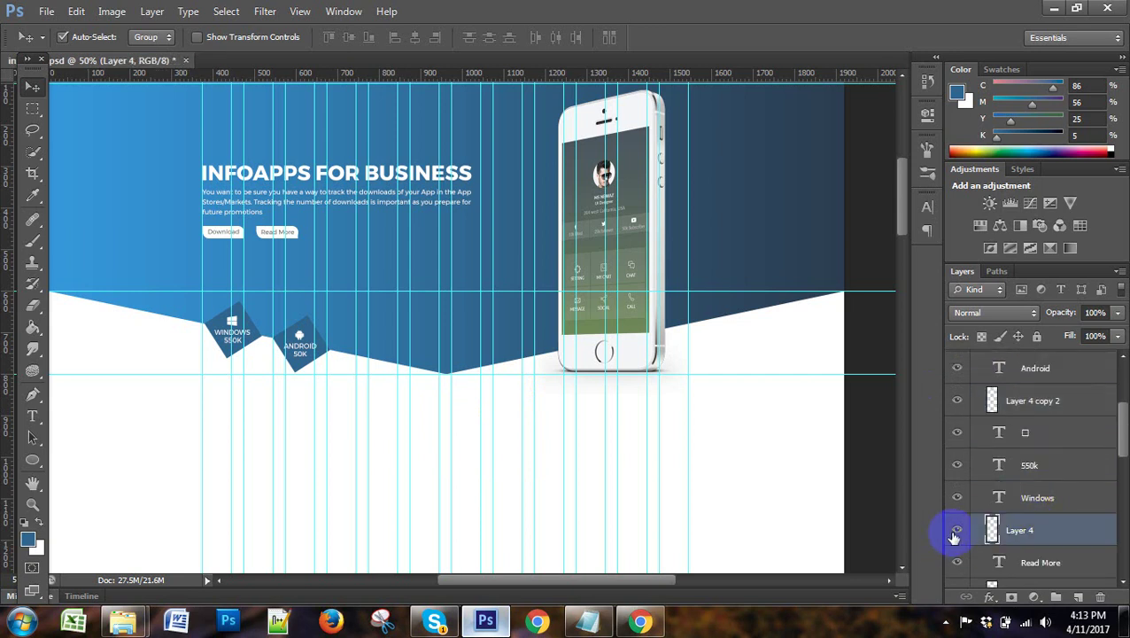
{"action": "left_click", "coordinate": [957, 531]}
{"action": "left_click", "coordinate": [957, 531]}
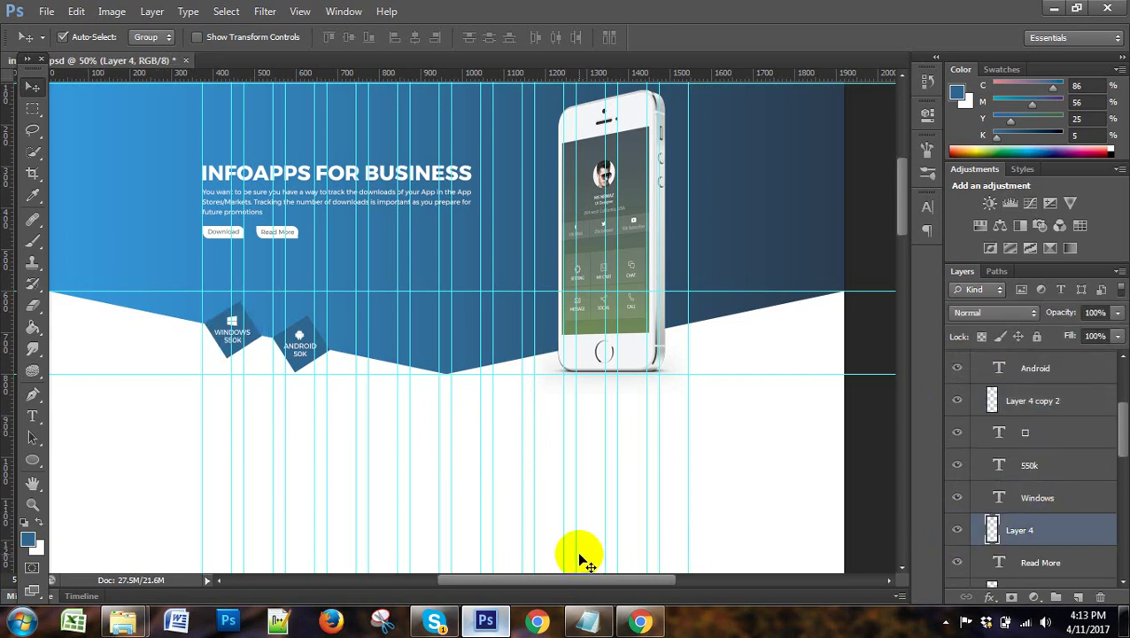
Zoom to 200% and pan to the Windows and Android squares.
{"action": "key", "text": "ctrl+plus"}
{"action": "key", "text": "ctrl+plus"}
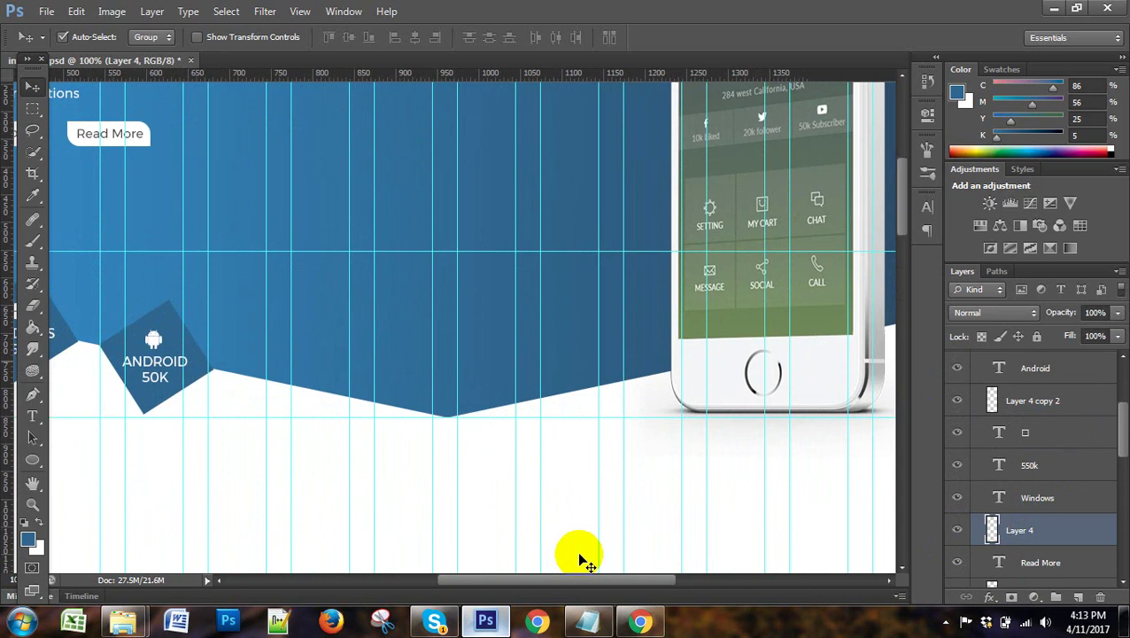
{"action": "key", "text": "ctrl+plus"}
{"action": "left_click_drag", "start_coordinate": [575, 581], "coordinate": [486, 580]}
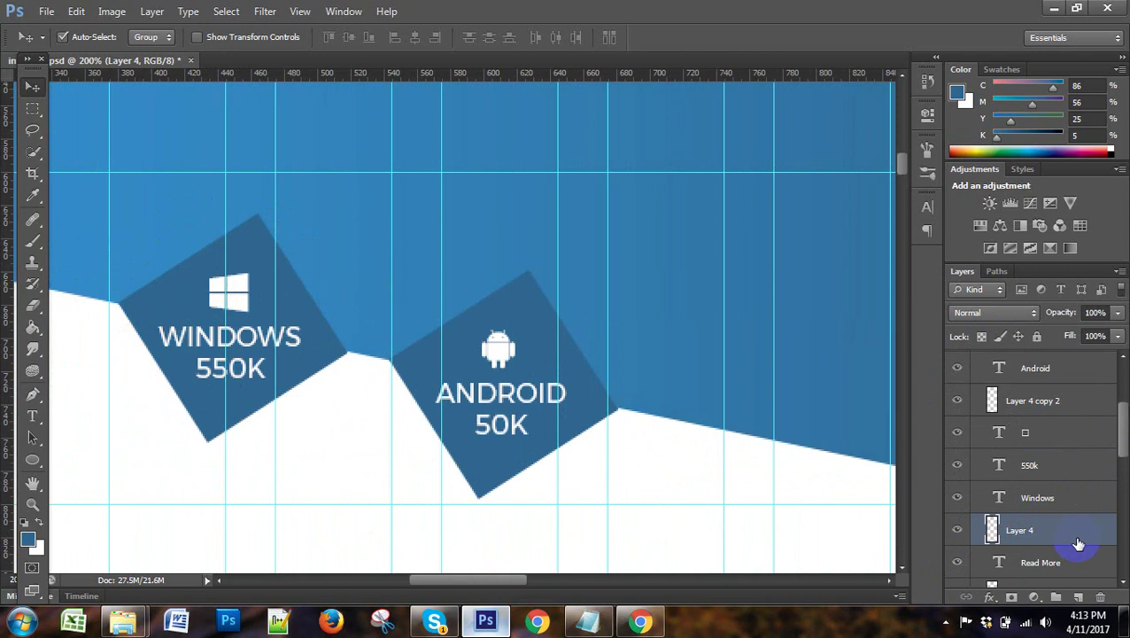
Put Layer 4's name into edit mode and select the whole name.
{"action": "double_click", "coordinate": [1019, 532]}
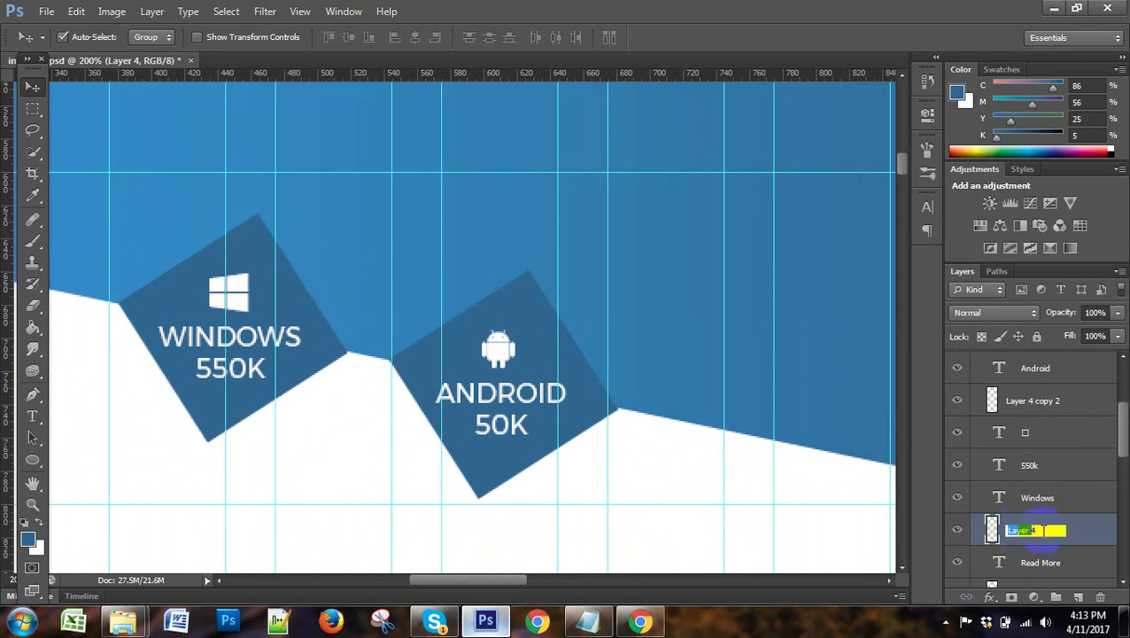
{"action": "left_click", "coordinate": [1034, 532]}
{"action": "double_click", "coordinate": [1034, 531]}
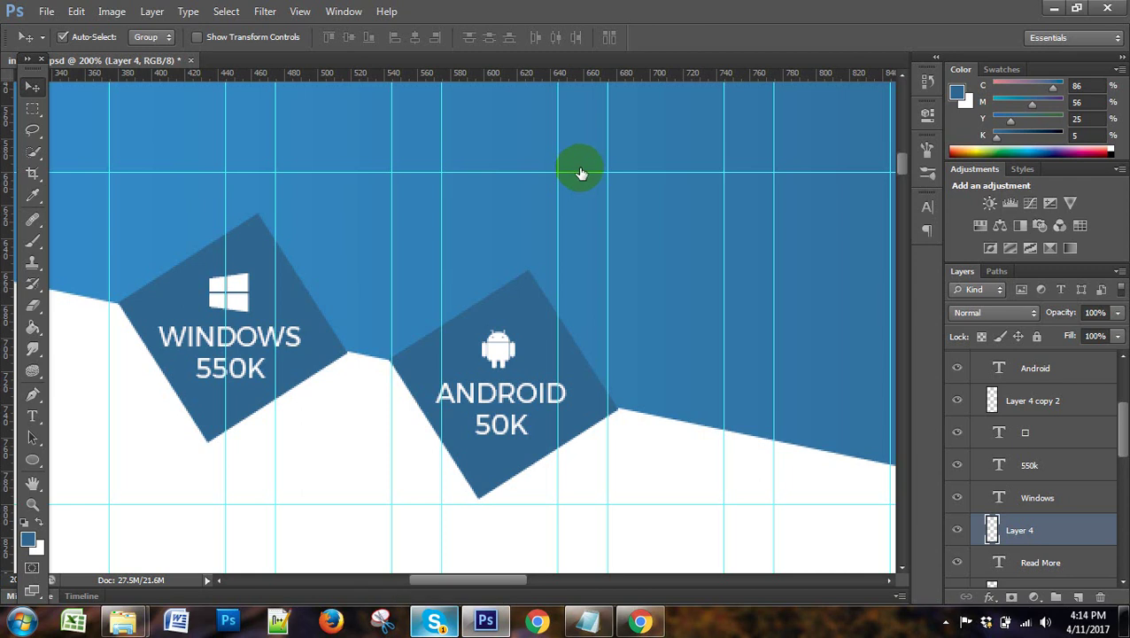
Open Layer 4's Layer Style dialog and turn on Gradient Overlay for the Windows square.
{"action": "key", "text": "h"}
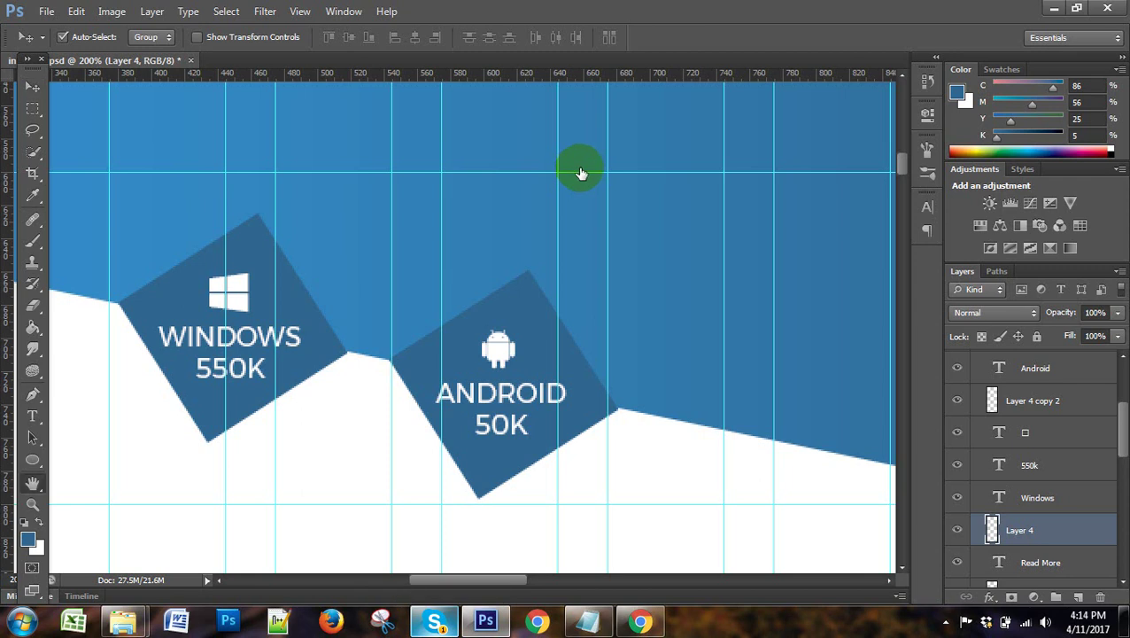
{"action": "double_click", "coordinate": [580, 174]}
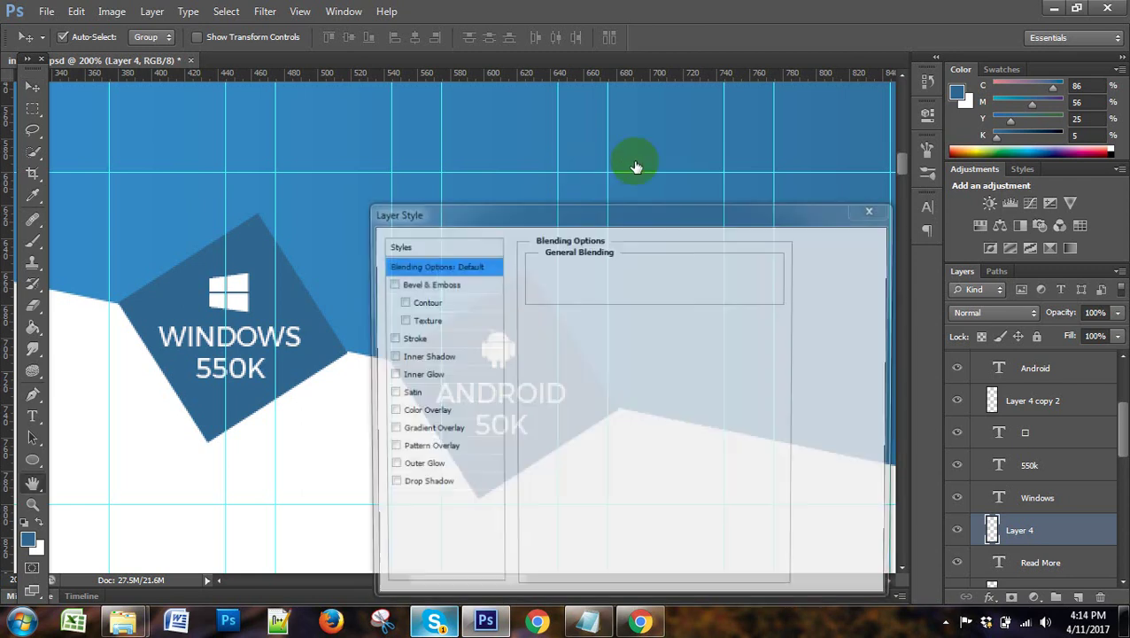
{"action": "left_click", "coordinate": [390, 431]}
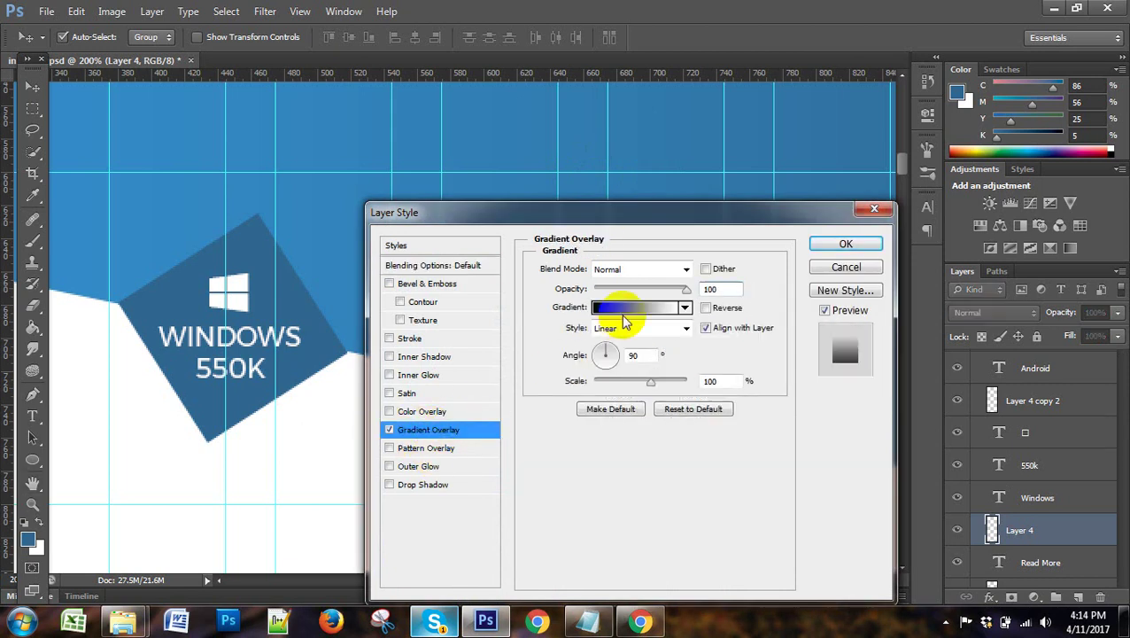
{"action": "key", "text": "space"}
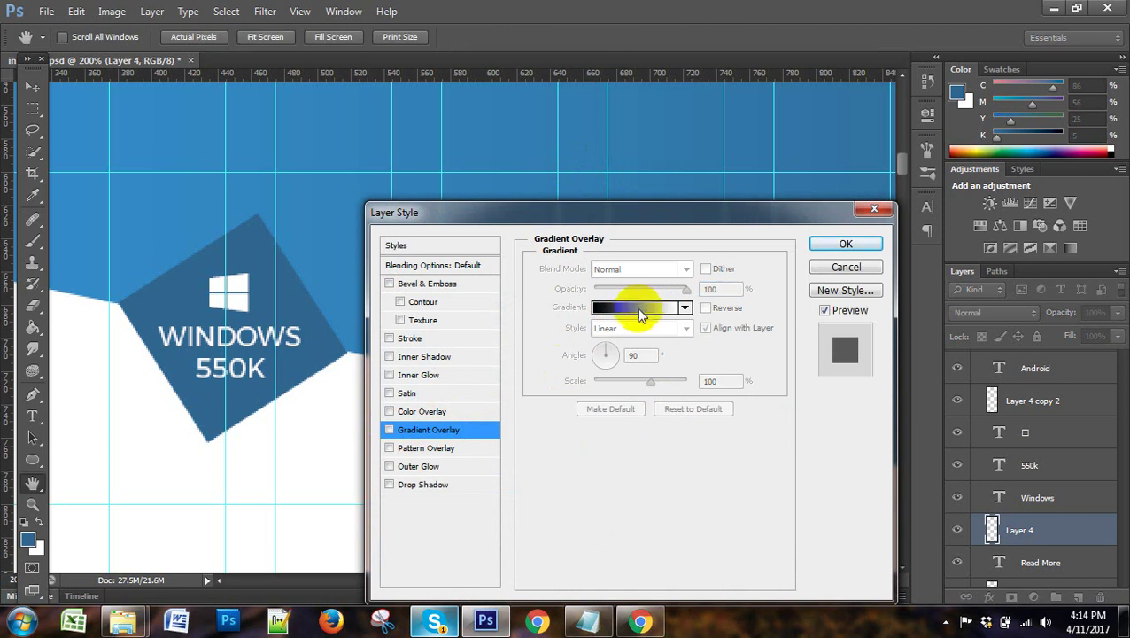
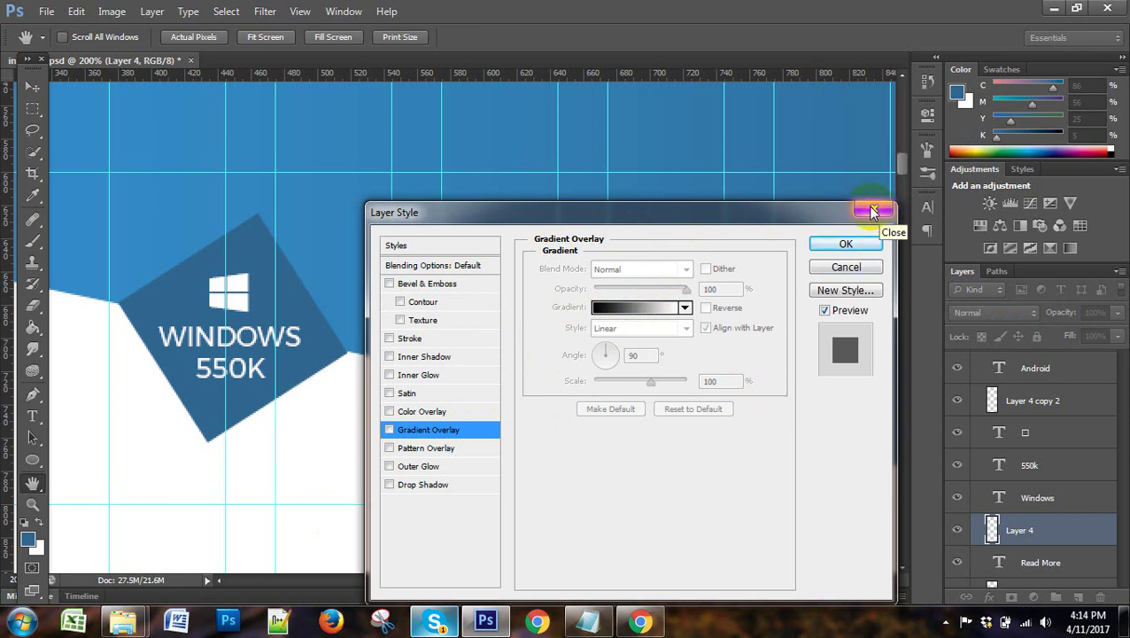
Turn on Gradient Overlay for the Windows tile and sample blue for the starting stop.
{"action": "left_click", "coordinate": [390, 429]}
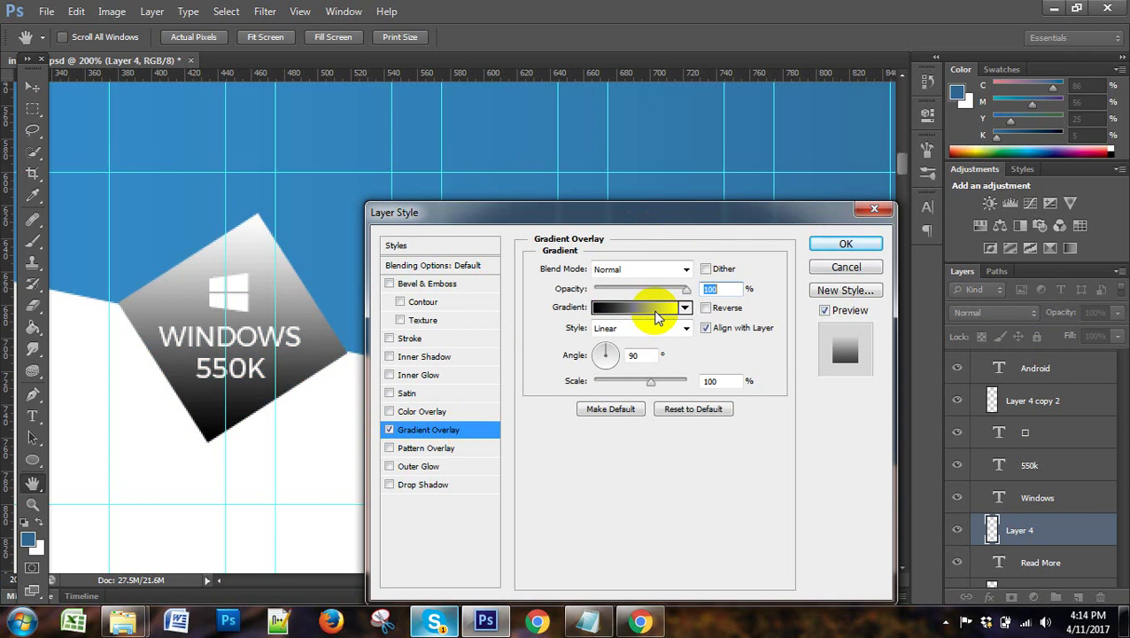
{"action": "left_click", "coordinate": [638, 307]}
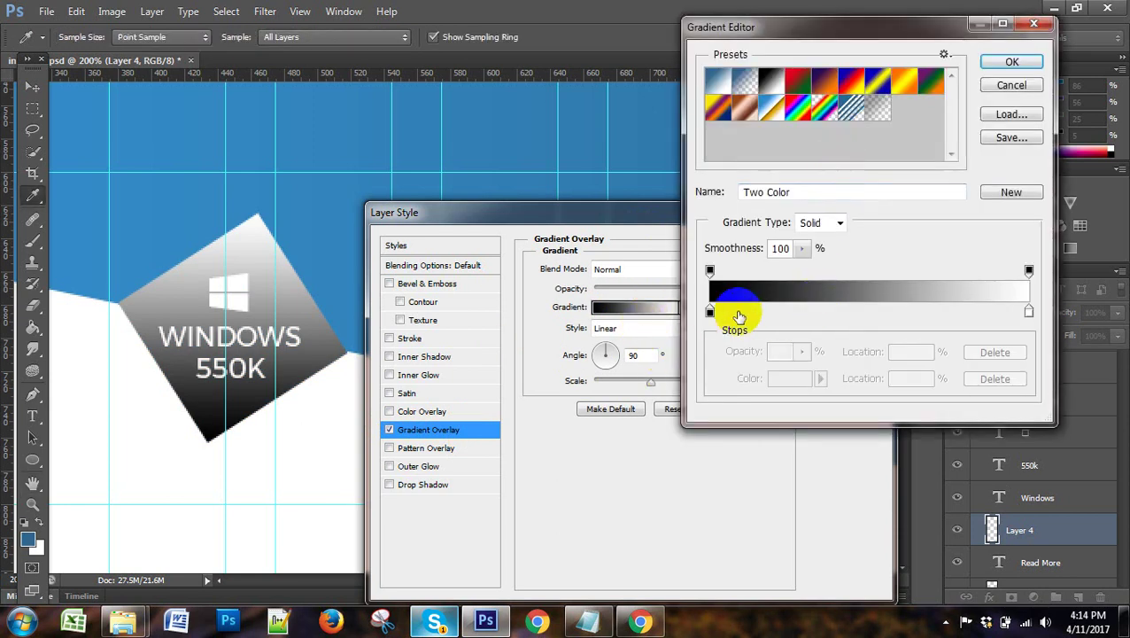
{"action": "left_click", "coordinate": [710, 311]}
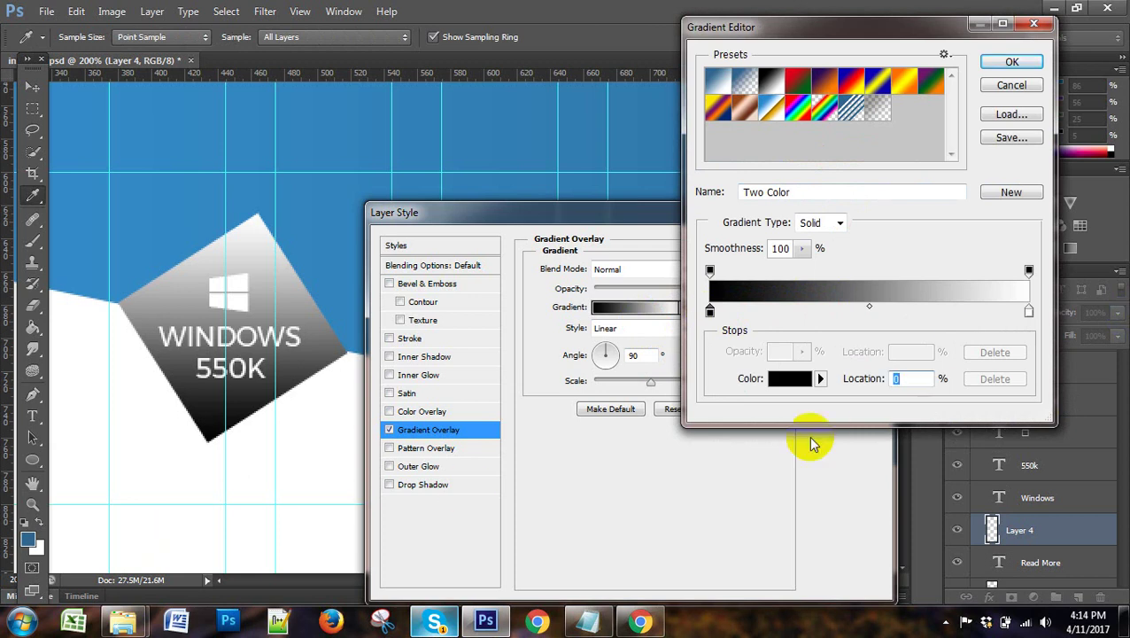
{"action": "left_click", "coordinate": [34, 522]}
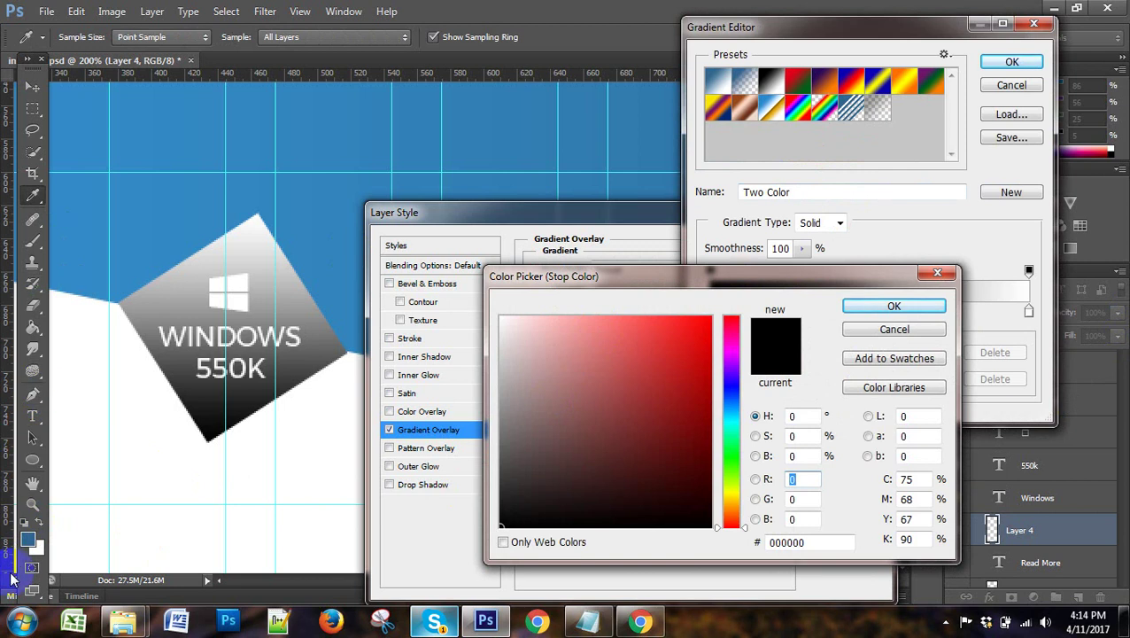
{"action": "left_click", "coordinate": [28, 537]}
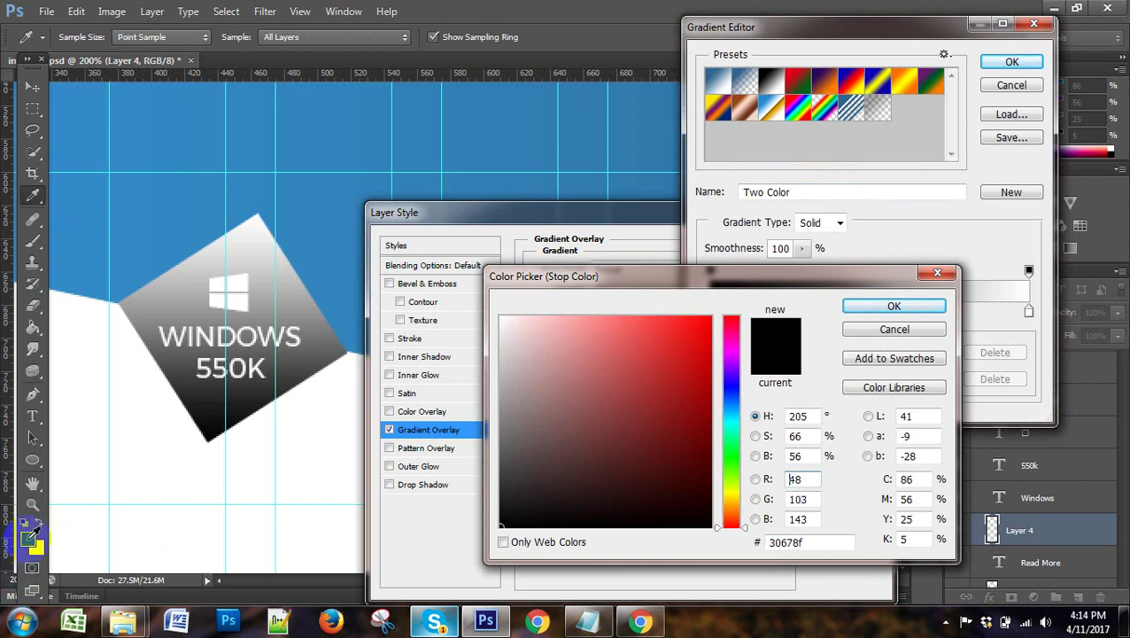
Discard the stop edits, keeping the default white-to-black overlay, and close Layer Style.
{"action": "left_click", "coordinate": [895, 306]}
{"action": "left_click", "coordinate": [1027, 311]}
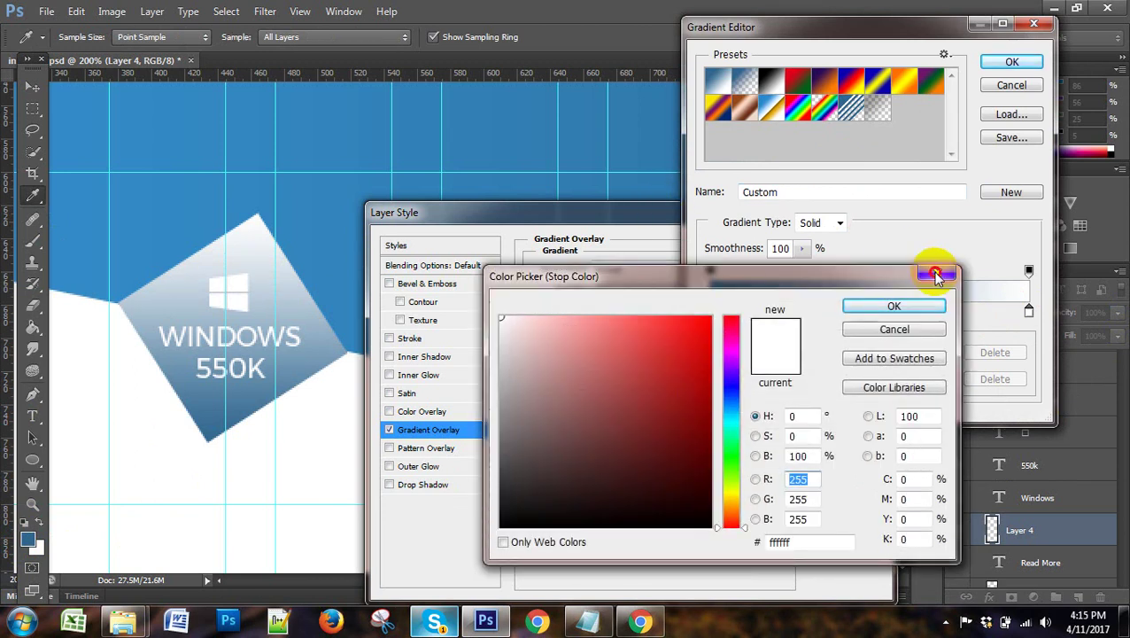
{"action": "left_click", "coordinate": [938, 274]}
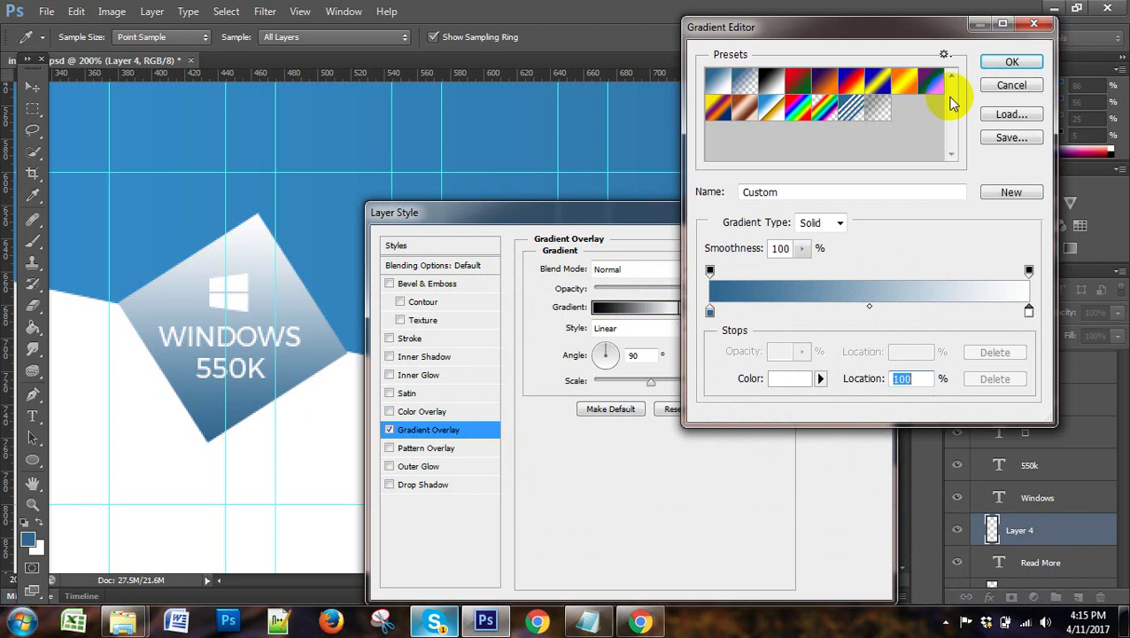
{"action": "key", "text": "Escape"}
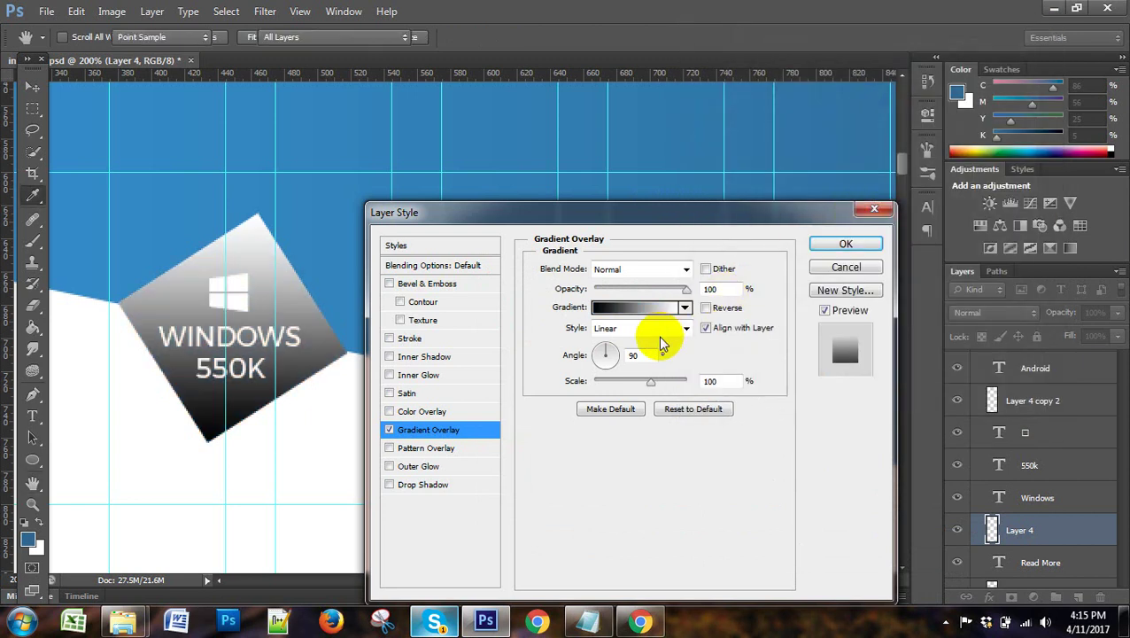
{"action": "key", "text": "Return"}
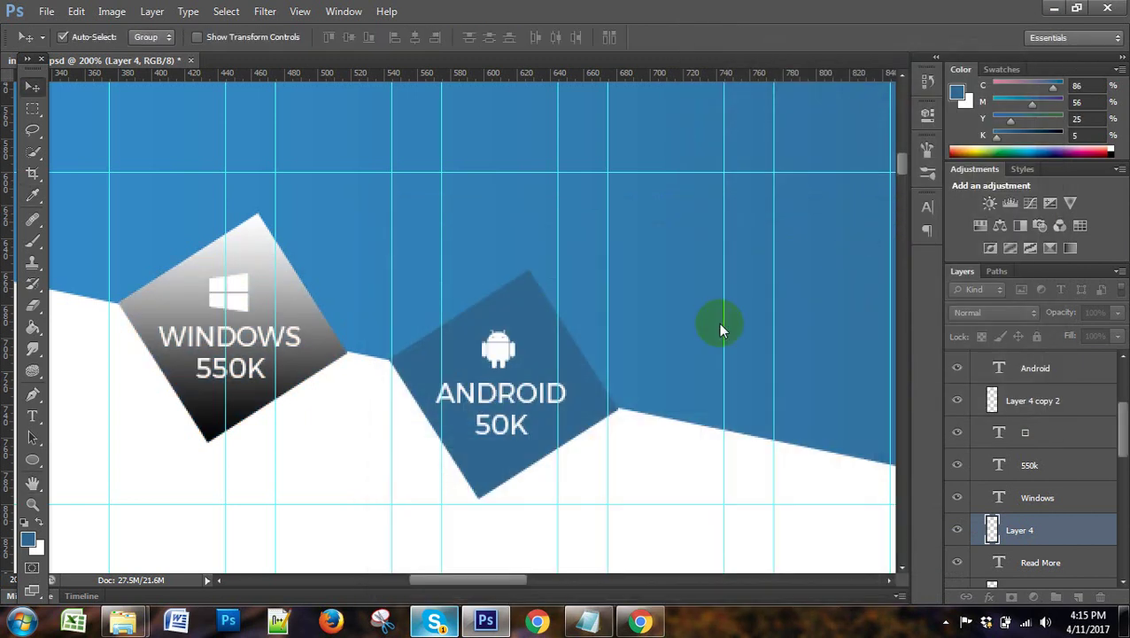
Undo the gradient overlay so the Windows tile is flat dark blue again.
{"action": "key", "text": "ctrl+z"}
{"action": "scroll", "coordinate": [723, 330], "scroll_direction": "up", "scroll_amount": 3}
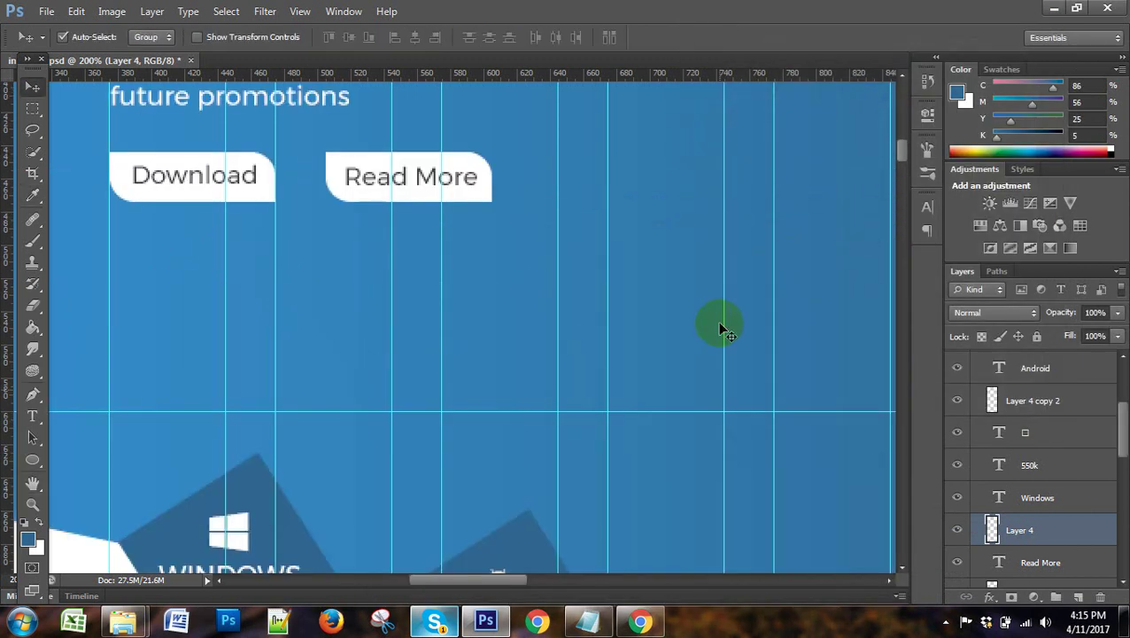
{"action": "scroll", "coordinate": [722, 322], "scroll_direction": "up", "scroll_amount": 2}
{"action": "scroll", "coordinate": [721, 322], "scroll_direction": "up", "scroll_amount": 1}
{"action": "scroll", "coordinate": [722, 319], "scroll_direction": "up", "scroll_amount": 3}
{"action": "scroll", "coordinate": [724, 294], "scroll_direction": "up", "scroll_amount": 3}
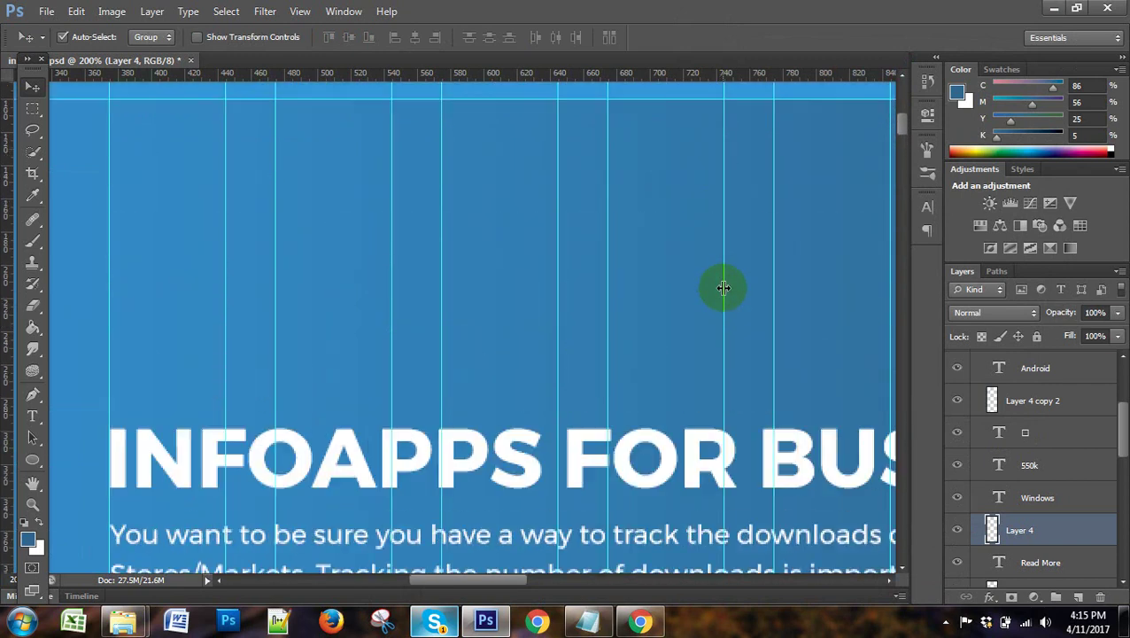
{"action": "scroll", "coordinate": [724, 294], "scroll_direction": "up", "scroll_amount": 3}
{"action": "scroll", "coordinate": [724, 293], "scroll_direction": "down", "scroll_amount": 2}
{"action": "scroll", "coordinate": [724, 295], "scroll_direction": "down", "scroll_amount": 3}
{"action": "scroll", "coordinate": [724, 295], "scroll_direction": "down", "scroll_amount": 2}
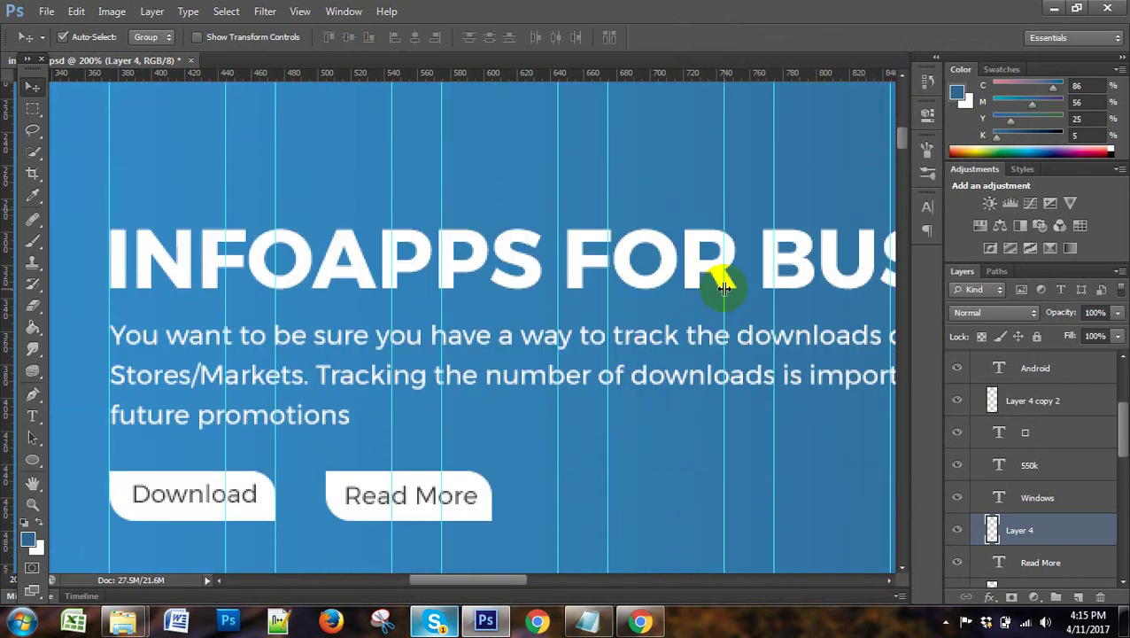
{"action": "scroll", "coordinate": [724, 295], "scroll_direction": "down", "scroll_amount": 5}
{"action": "scroll", "coordinate": [724, 295], "scroll_direction": "down", "scroll_amount": 2}
{"action": "scroll", "coordinate": [724, 296], "scroll_direction": "down", "scroll_amount": 3}
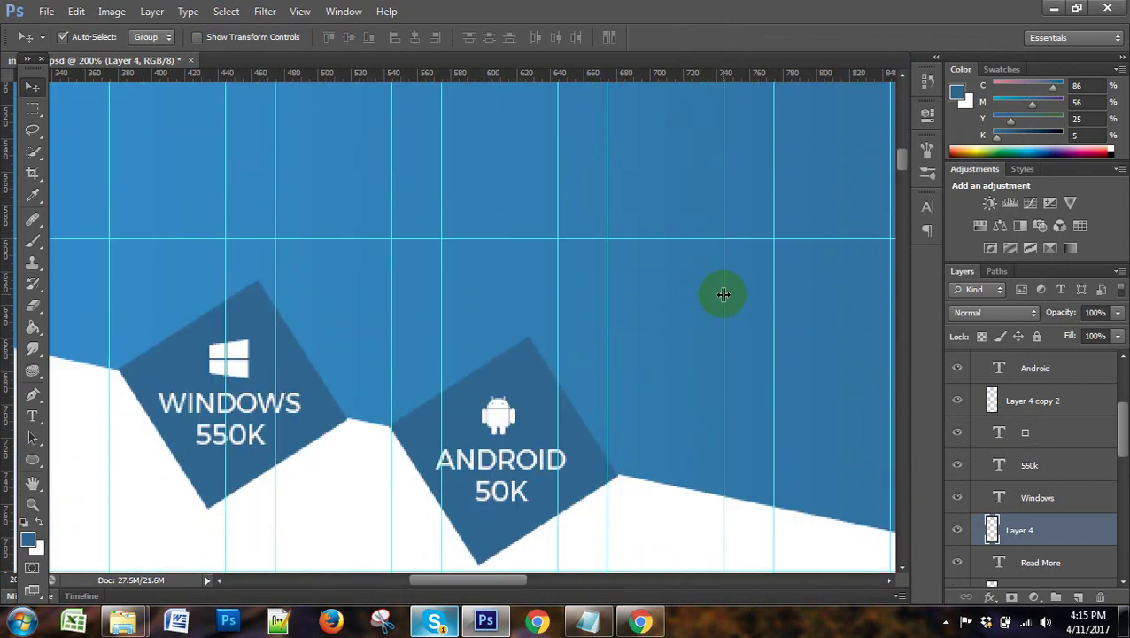
Swap the colours and sample the canvas blue as the foreground with the Eyedropper.
{"action": "left_click", "coordinate": [39, 522]}
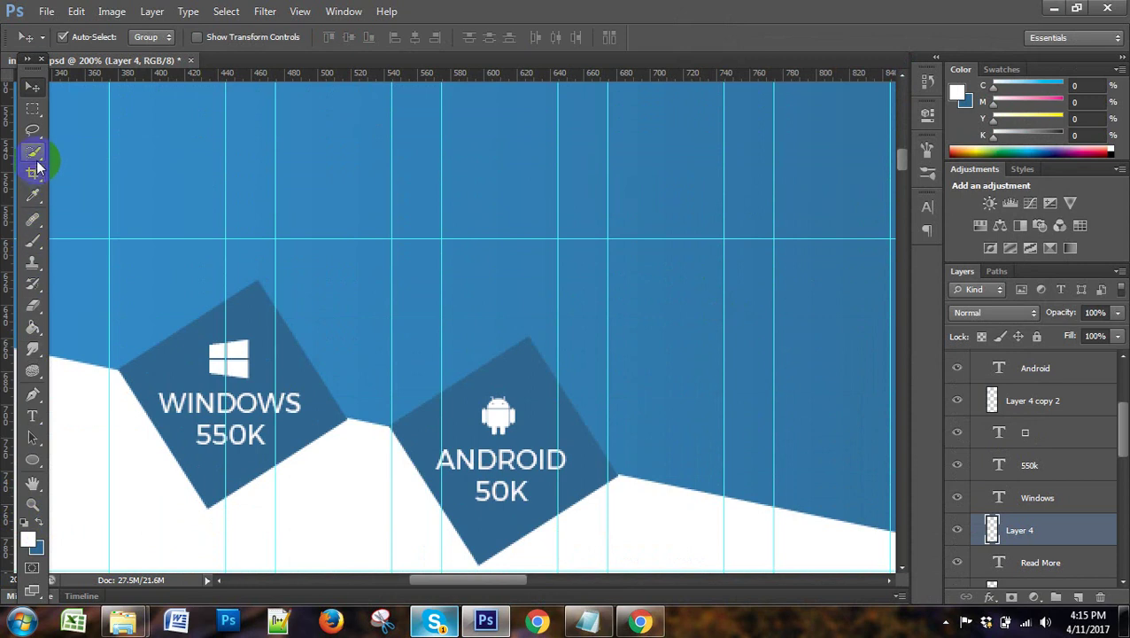
{"action": "left_click", "coordinate": [34, 195]}
{"action": "left_click", "coordinate": [261, 321]}
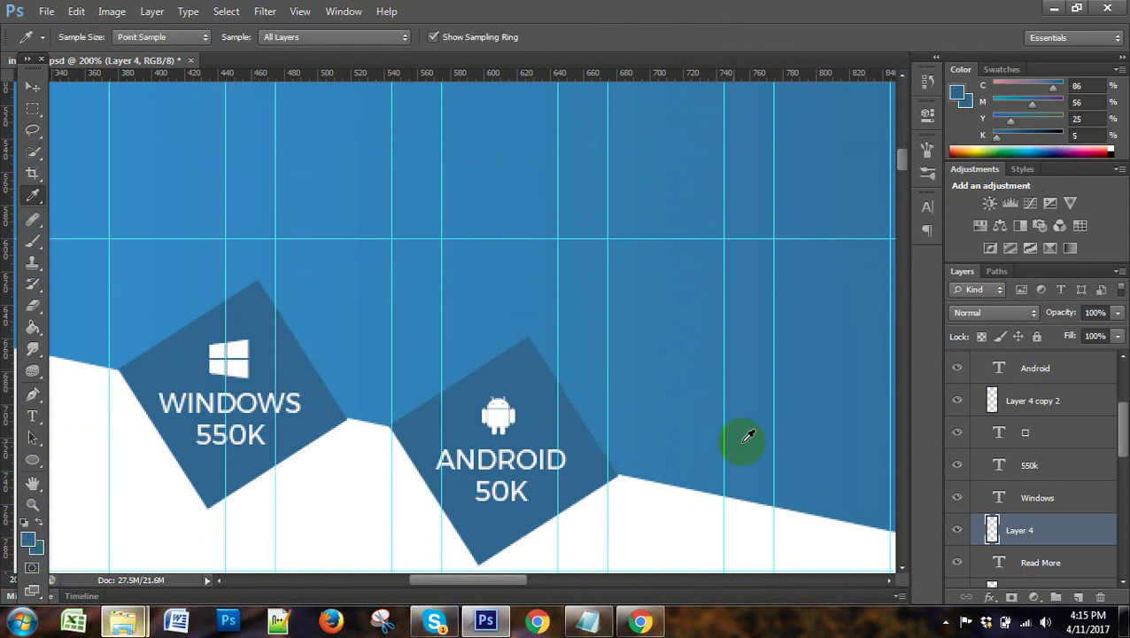
{"action": "scroll", "coordinate": [748, 440], "scroll_direction": "up", "scroll_amount": 2}
{"action": "scroll", "coordinate": [662, 538], "scroll_direction": "up", "scroll_amount": 2}
{"action": "mouse_move", "coordinate": [514, 583]}
{"action": "left_mouse_down"}
{"action": "mouse_move", "coordinate": [650, 576]}
{"action": "mouse_move", "coordinate": [511, 596]}
{"action": "left_mouse_up"}
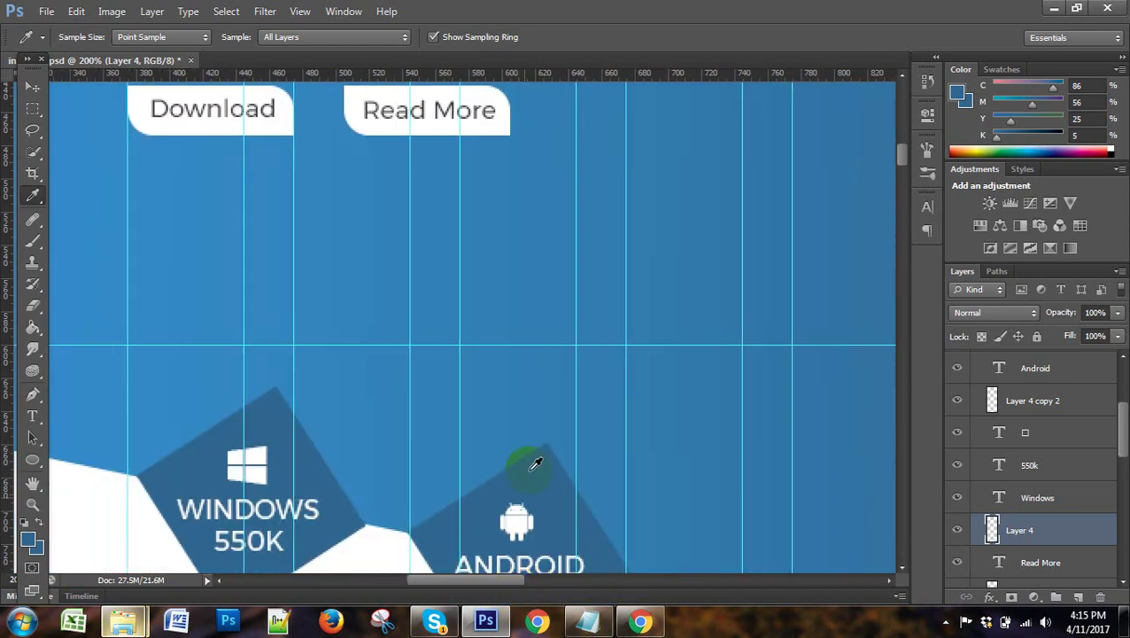
{"action": "scroll", "coordinate": [529, 461], "scroll_direction": "down", "scroll_amount": 2}
{"action": "scroll", "coordinate": [517, 467], "scroll_direction": "down", "scroll_amount": 1}
Search Google for 'ui color' in a new Chrome tab.
{"action": "left_click", "coordinate": [592, 622]}
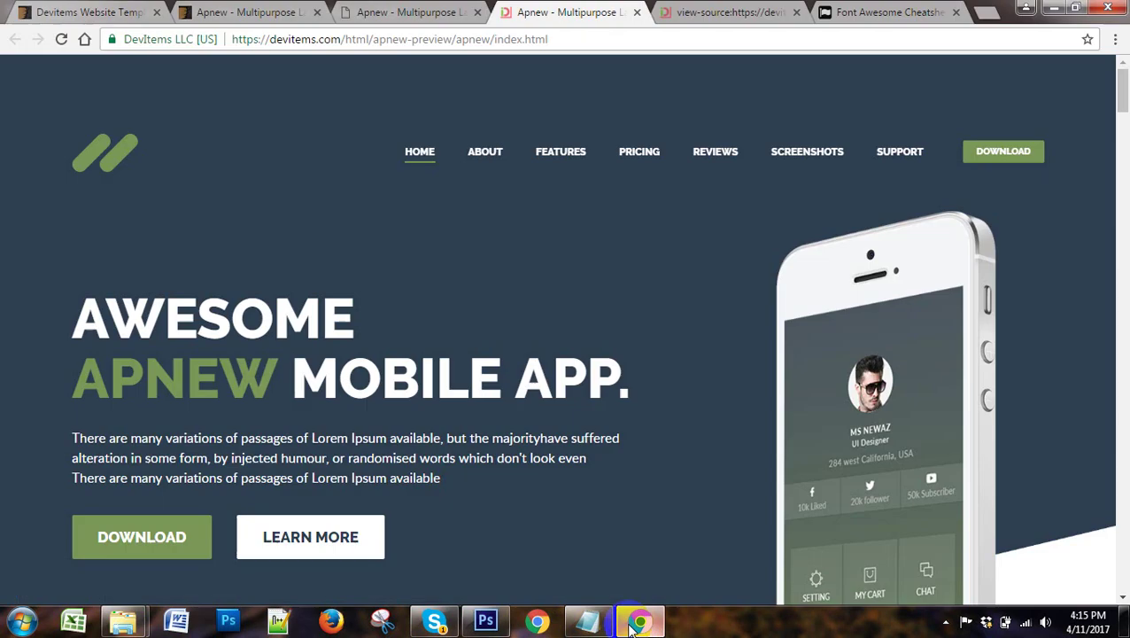
{"action": "left_click", "coordinate": [871, 14]}
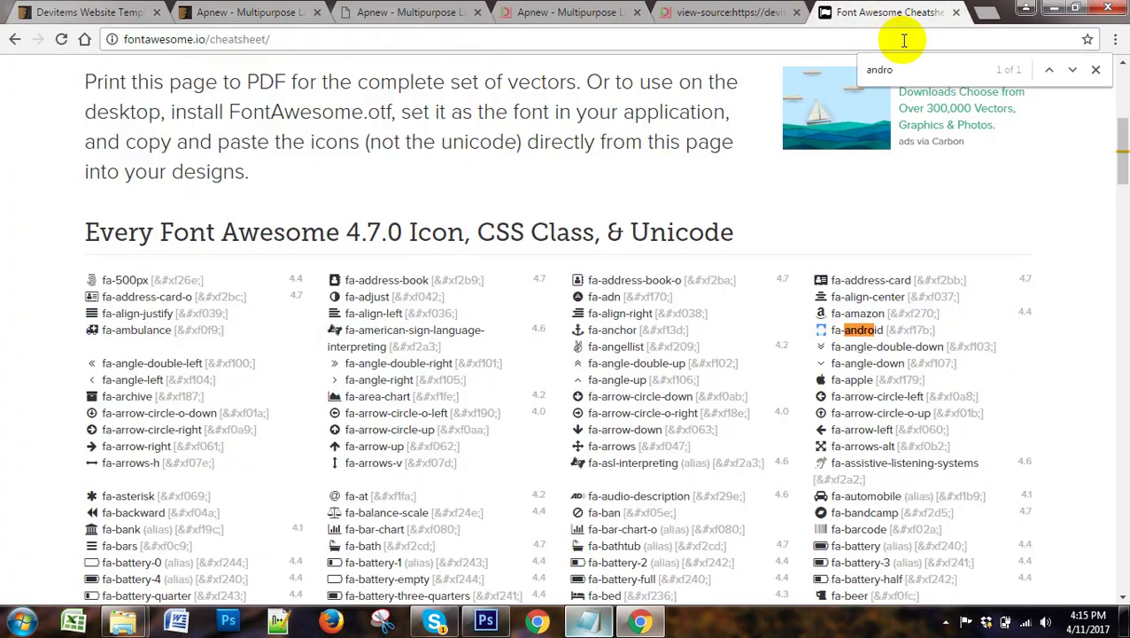
{"action": "left_click", "coordinate": [990, 12]}
{"action": "type", "text": "ui "}
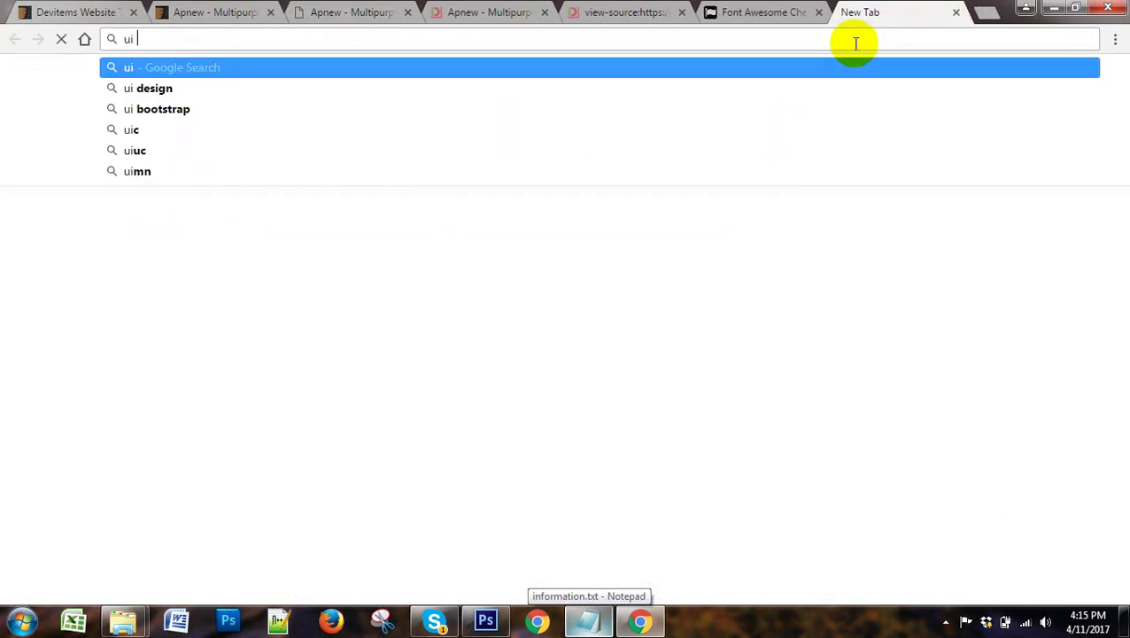
{"action": "type", "text": "color"}
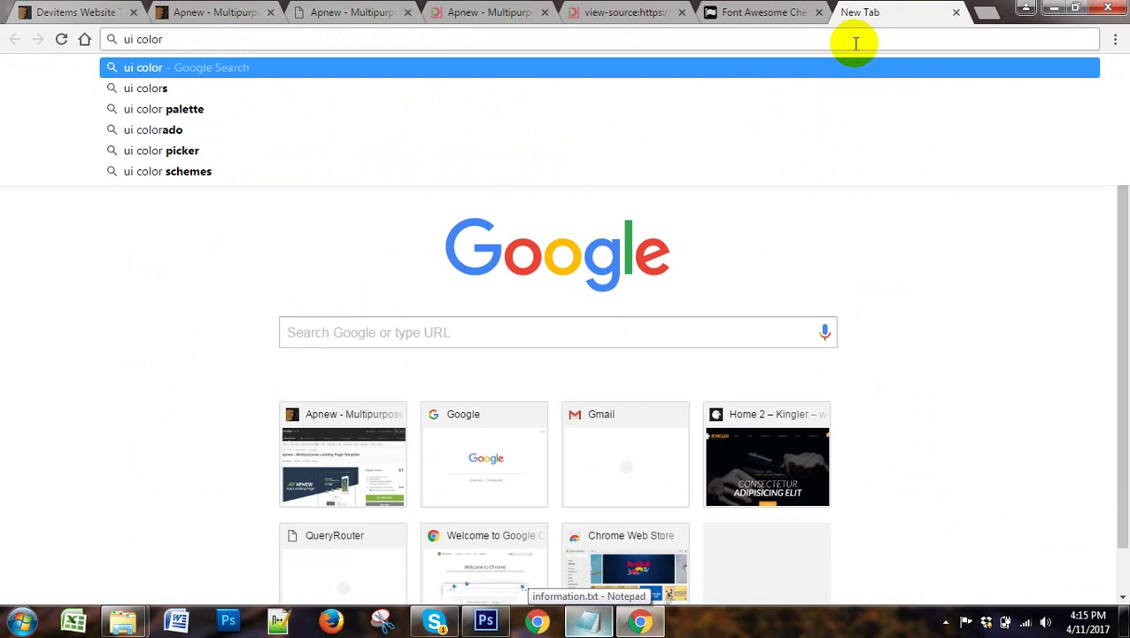
{"action": "key", "text": "Return"}
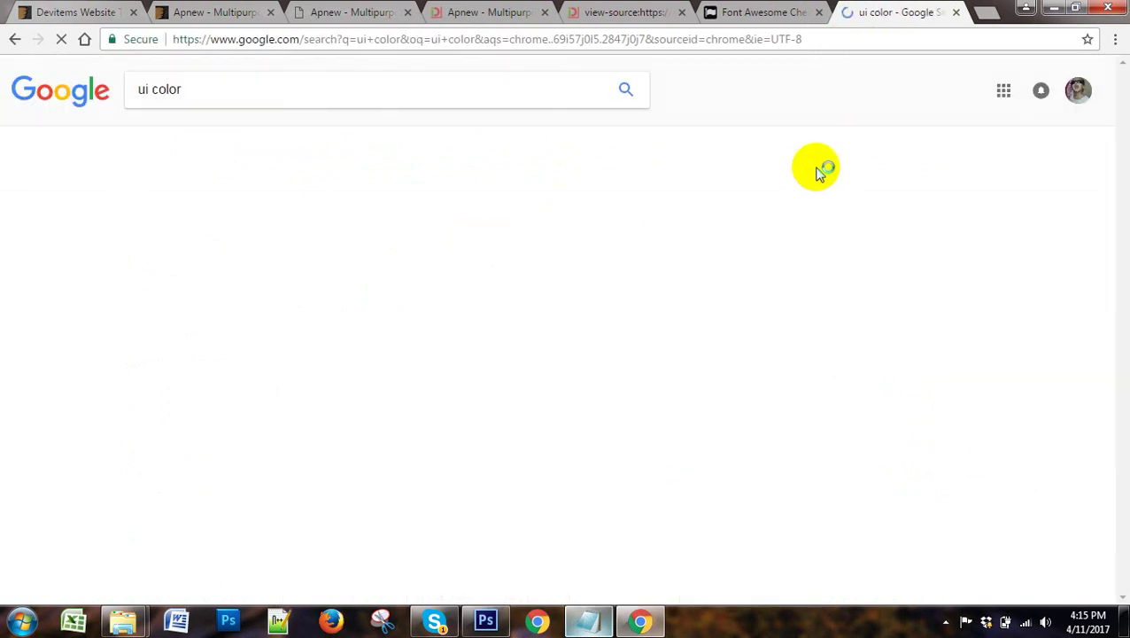
Copy a swatch's hex code on flatuicolors.com, closing ad tabs, and return to Photoshop.
{"action": "left_click", "coordinate": [220, 199]}
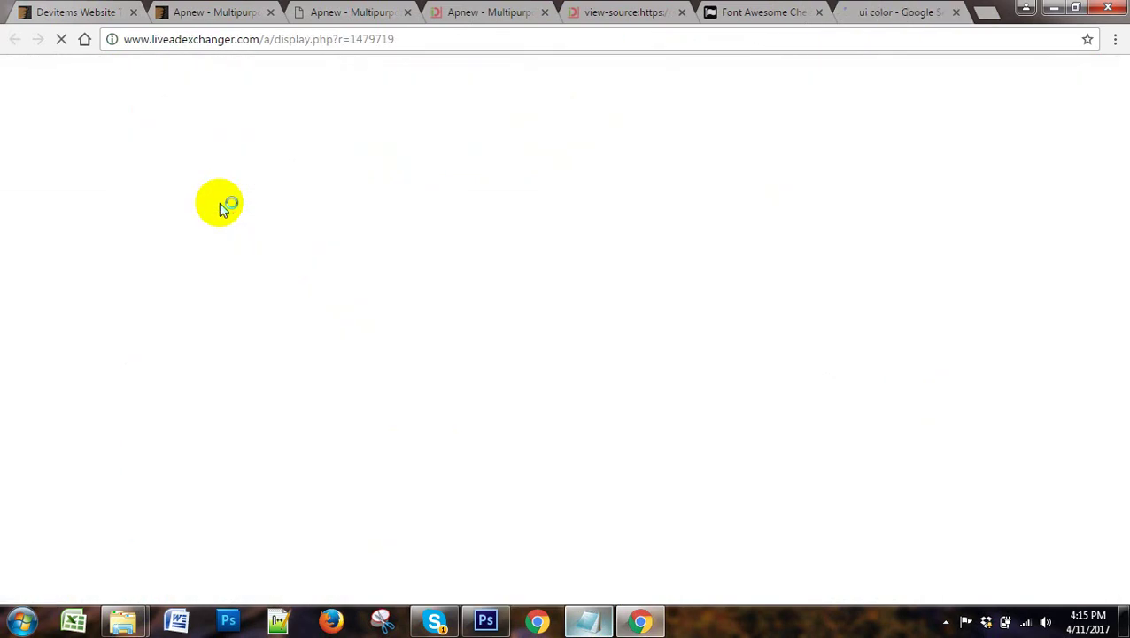
{"action": "left_click", "coordinate": [956, 11]}
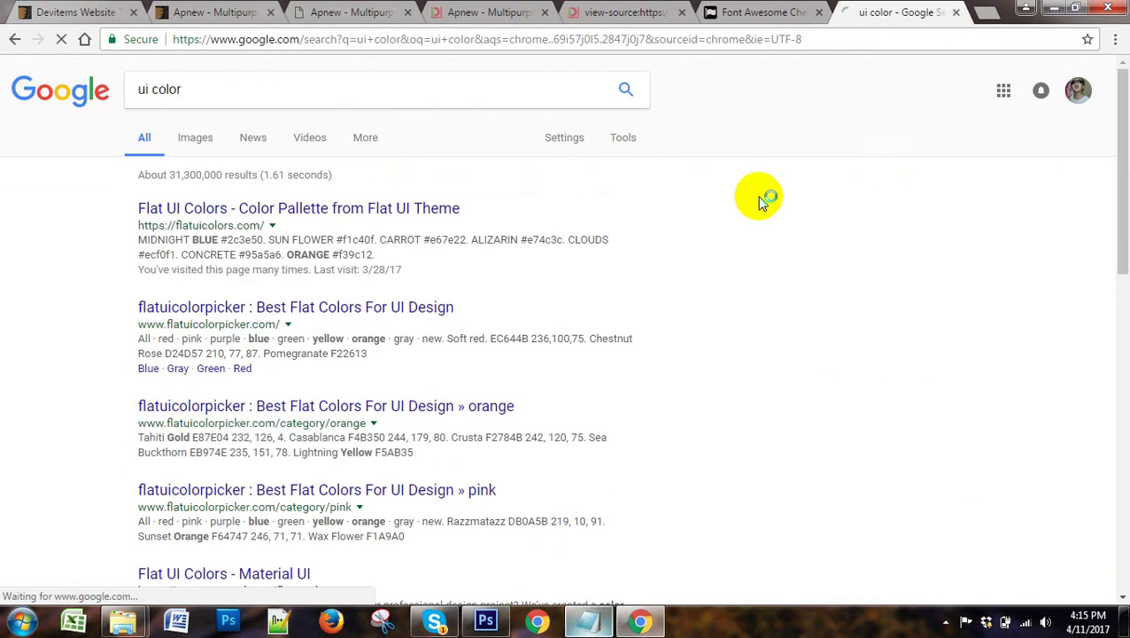
{"action": "left_click", "coordinate": [353, 213]}
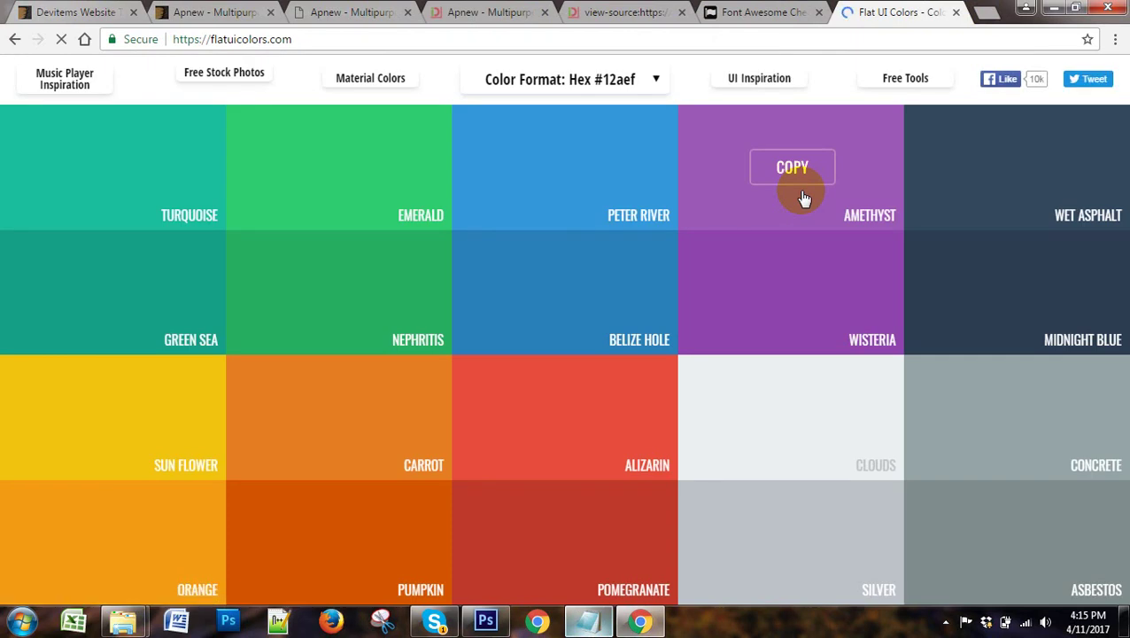
{"action": "left_click", "coordinate": [1019, 290]}
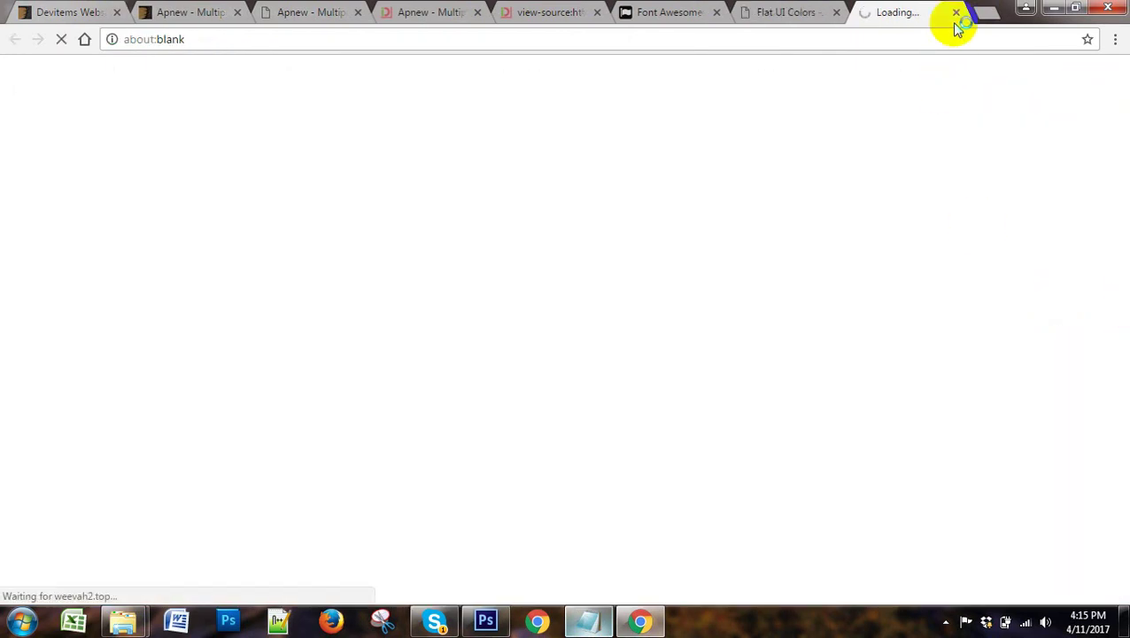
{"action": "left_click", "coordinate": [957, 12]}
{"action": "left_click", "coordinate": [1017, 293]}
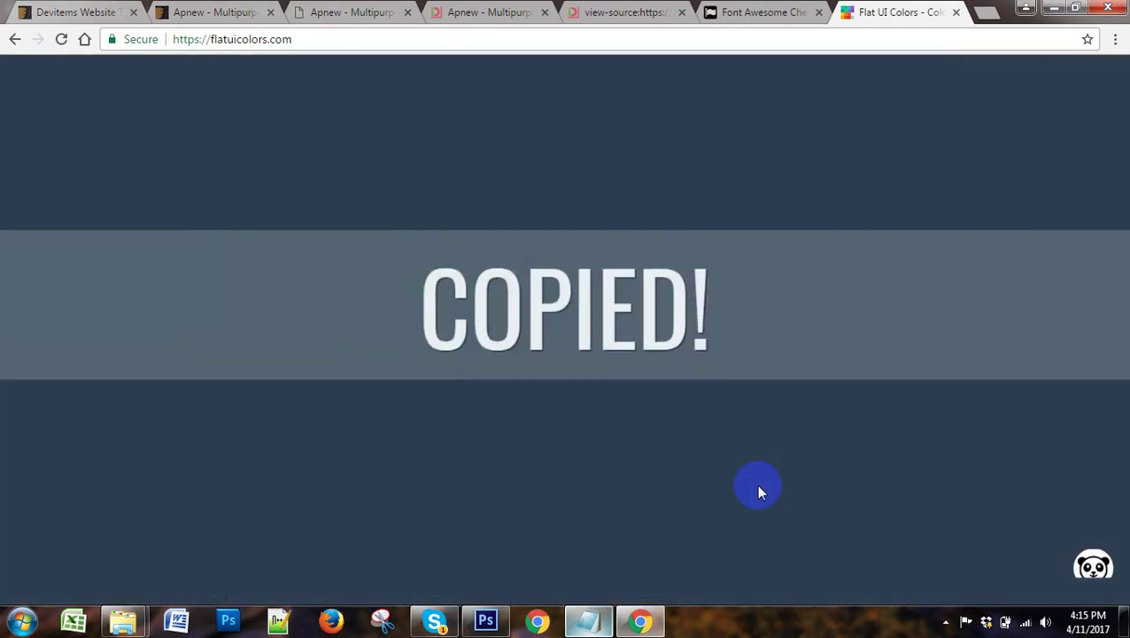
{"action": "left_click", "coordinate": [485, 620]}
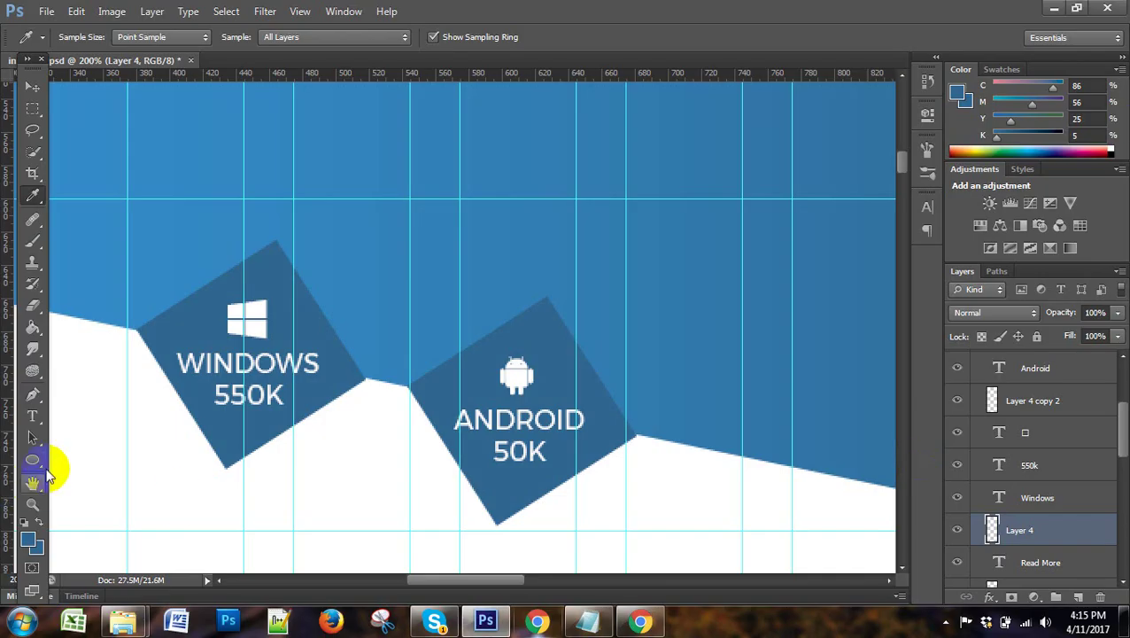
Set the foreground colour to #2c3e50 and select Layer 4, the Windows tile.
{"action": "left_click", "coordinate": [854, 390]}
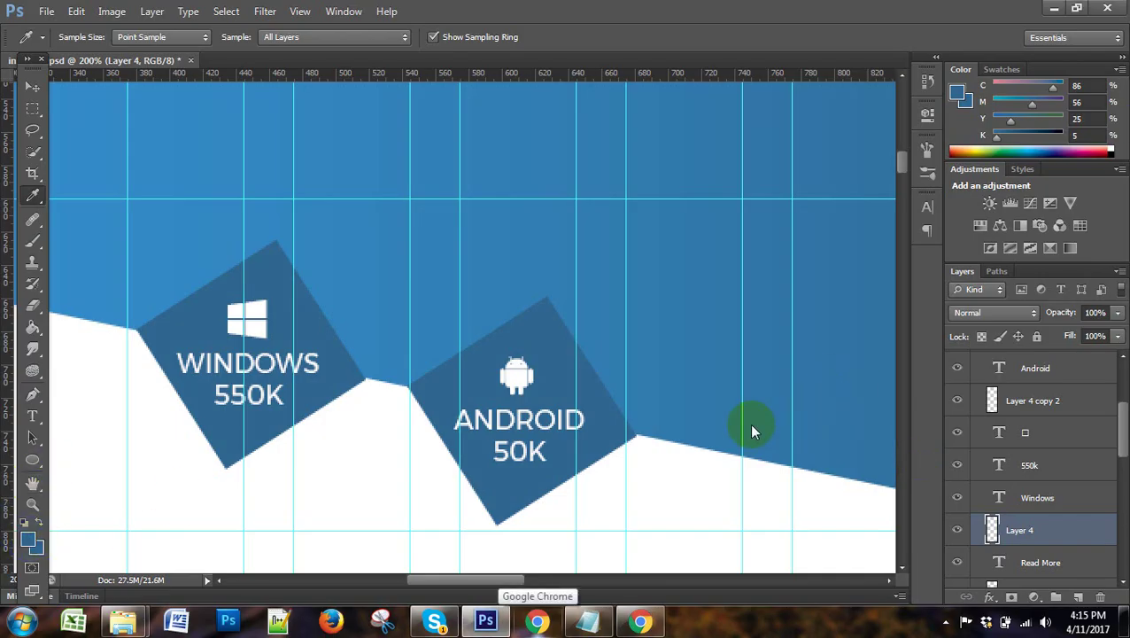
{"action": "left_click", "coordinate": [30, 538]}
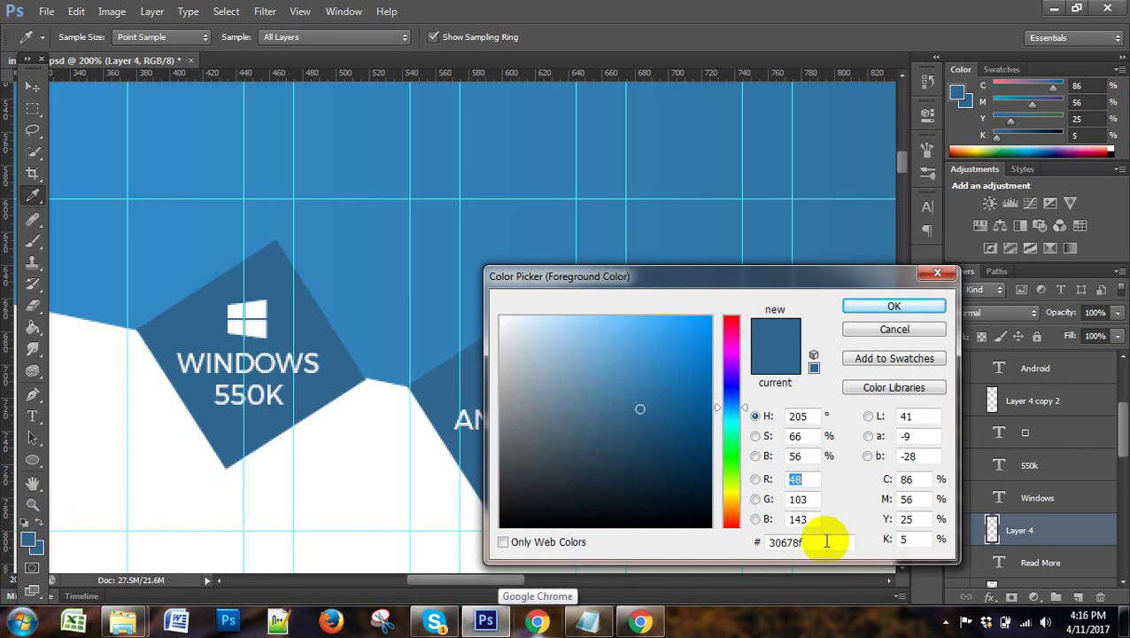
{"action": "left_click_drag", "start_coordinate": [826, 540], "coordinate": [764, 540]}
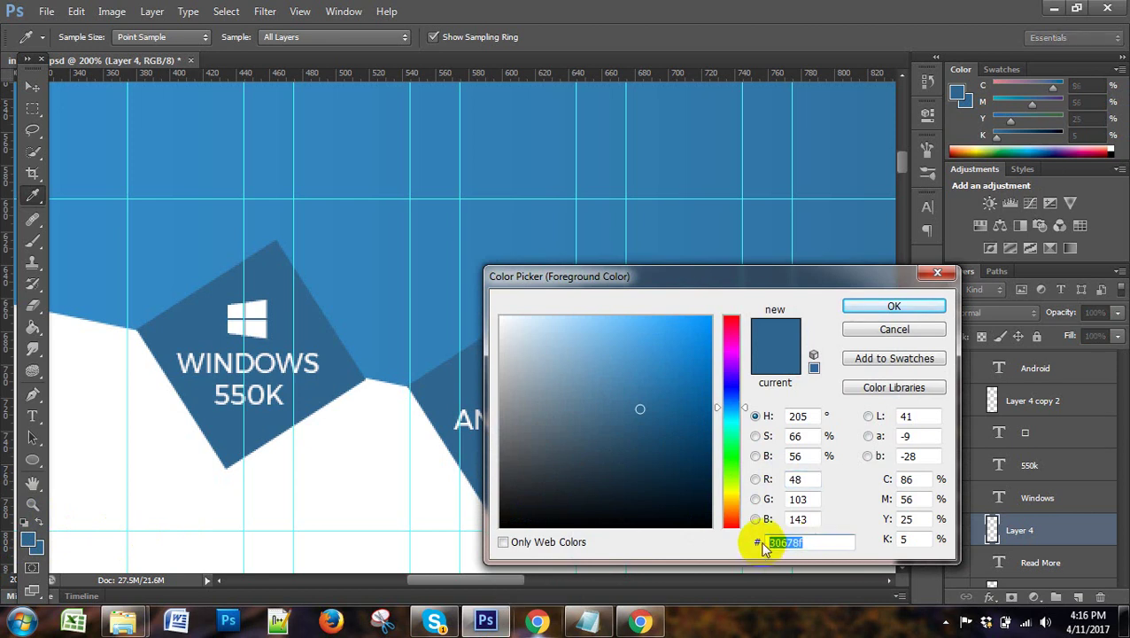
{"action": "type", "text": "#2c3e50"}
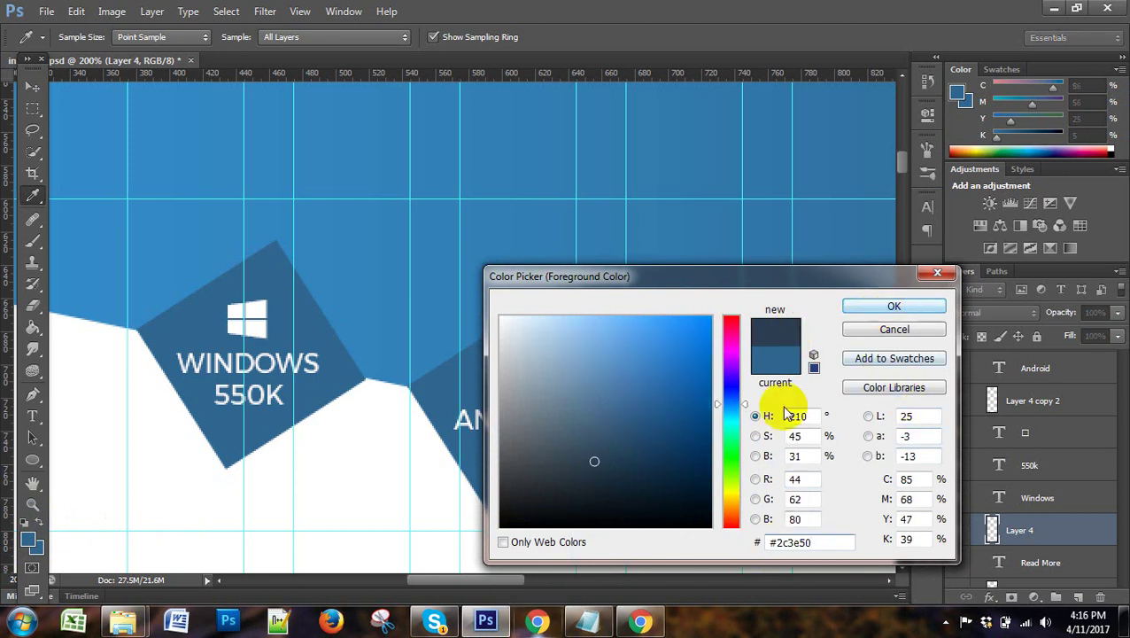
{"action": "key", "text": "Return"}
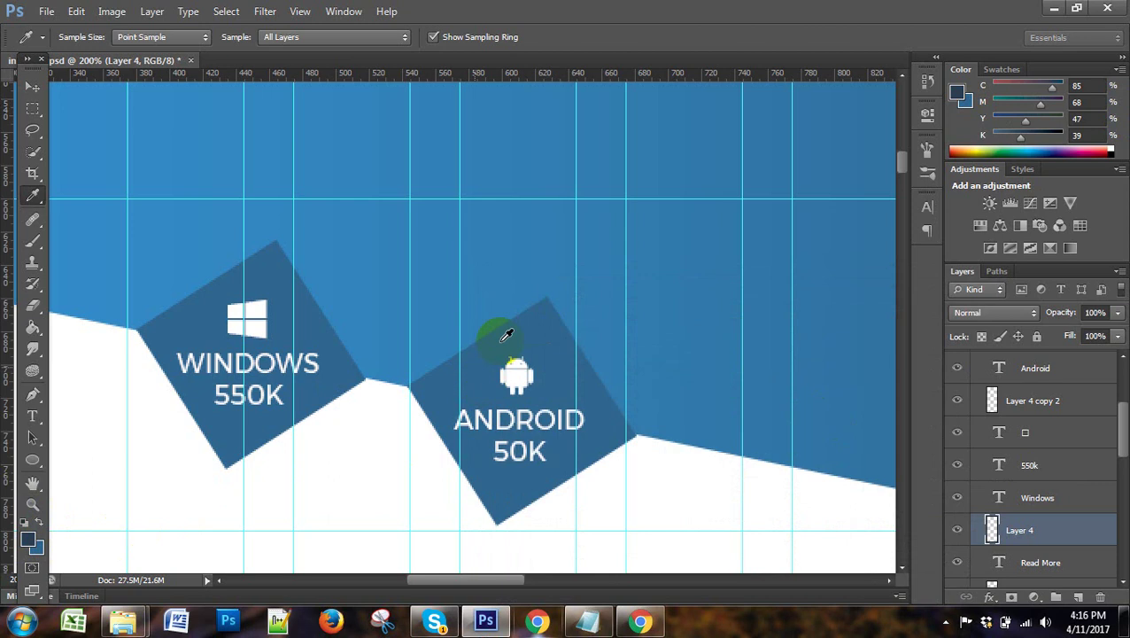
{"action": "left_click", "coordinate": [1097, 518]}
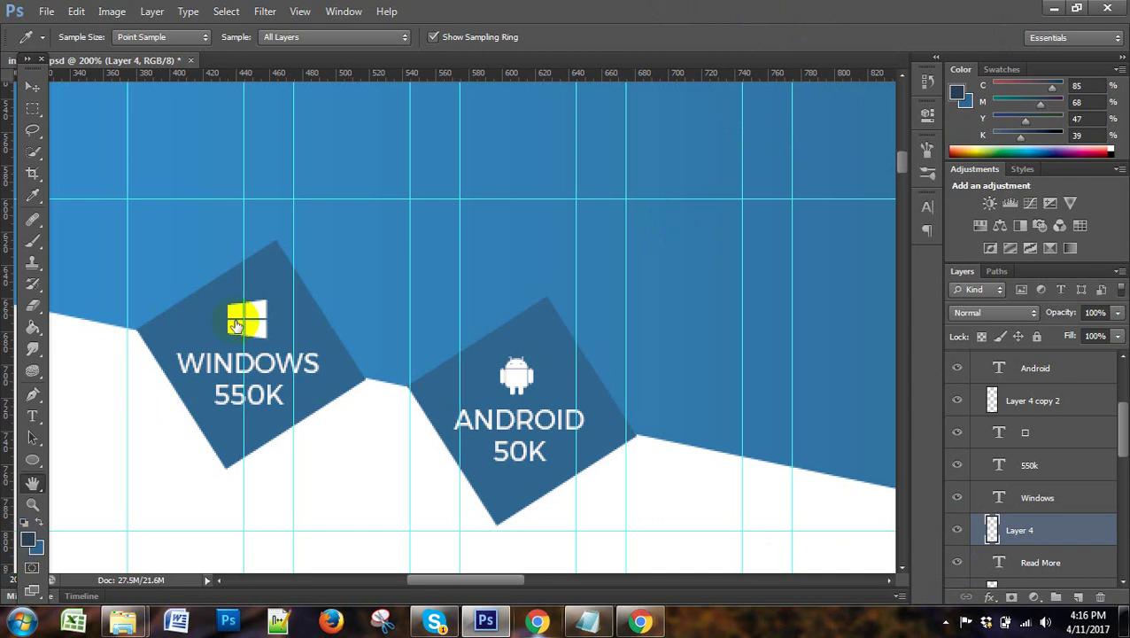
Enable Gradient Overlay in Layer 4's Layer Style and bring up its Gradient Editor.
{"action": "double_click", "coordinate": [208, 277]}
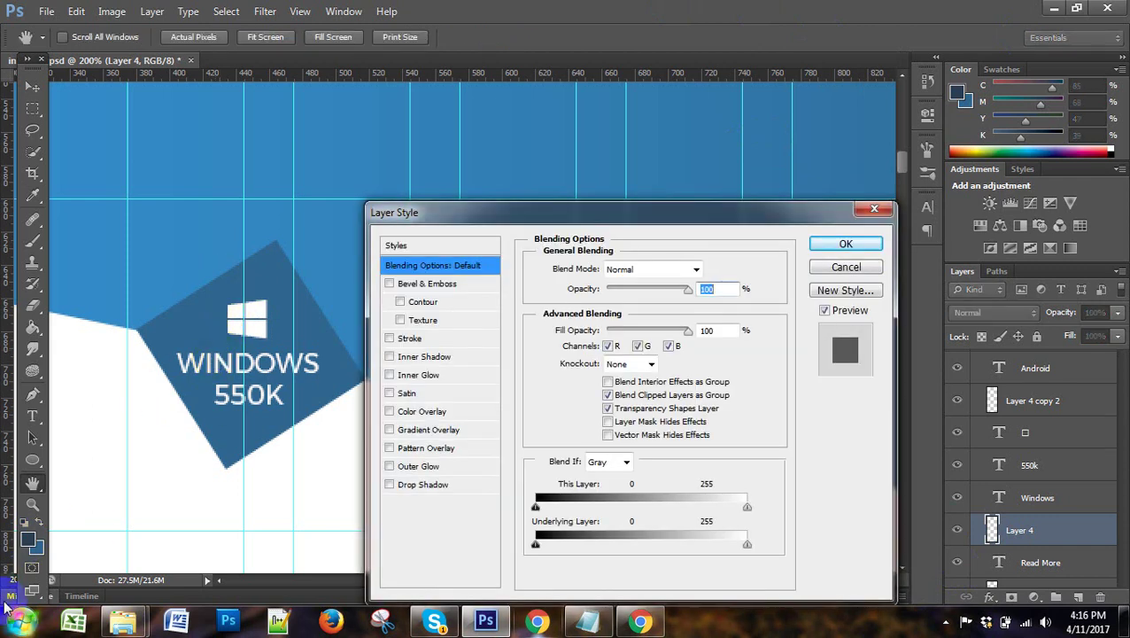
{"action": "left_click", "coordinate": [29, 538]}
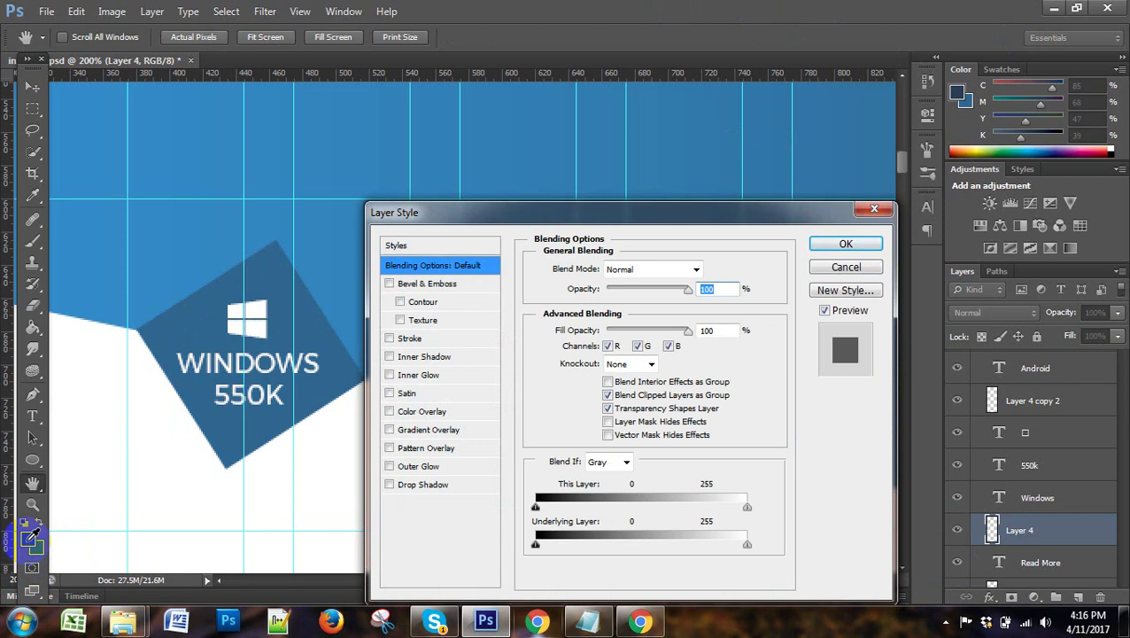
{"action": "left_click", "coordinate": [390, 431]}
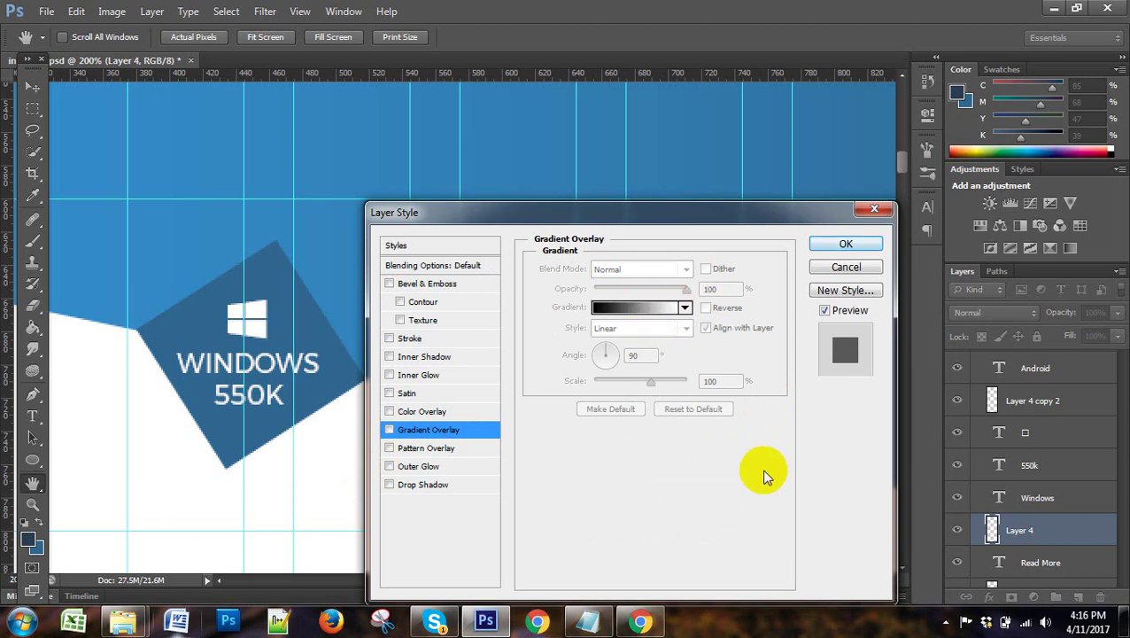
{"action": "left_click", "coordinate": [390, 433]}
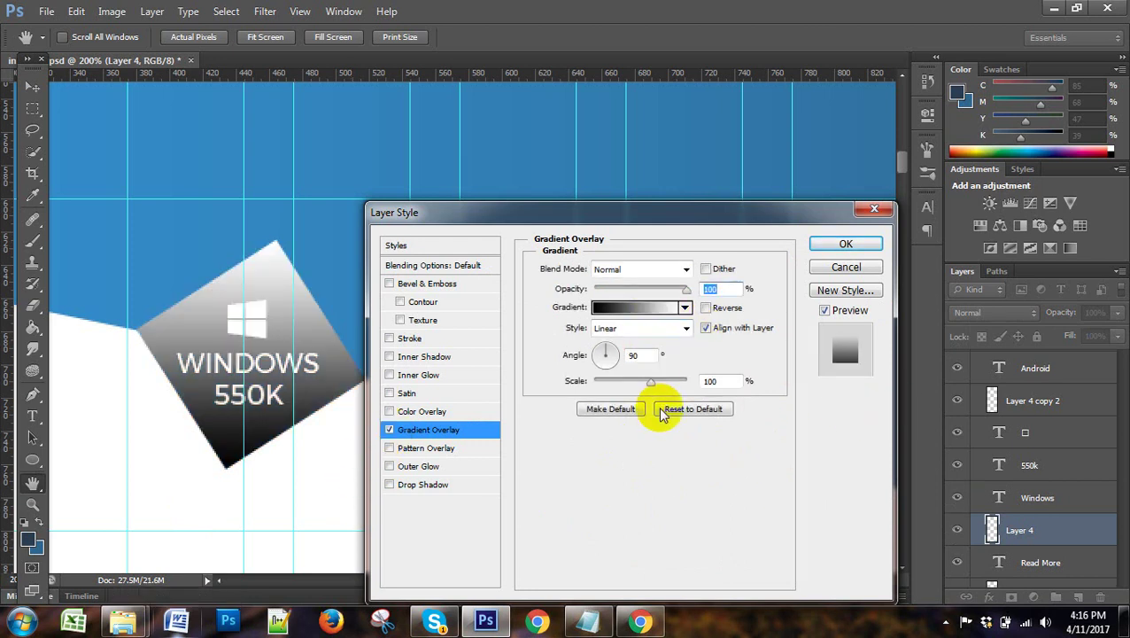
{"action": "left_click", "coordinate": [660, 307]}
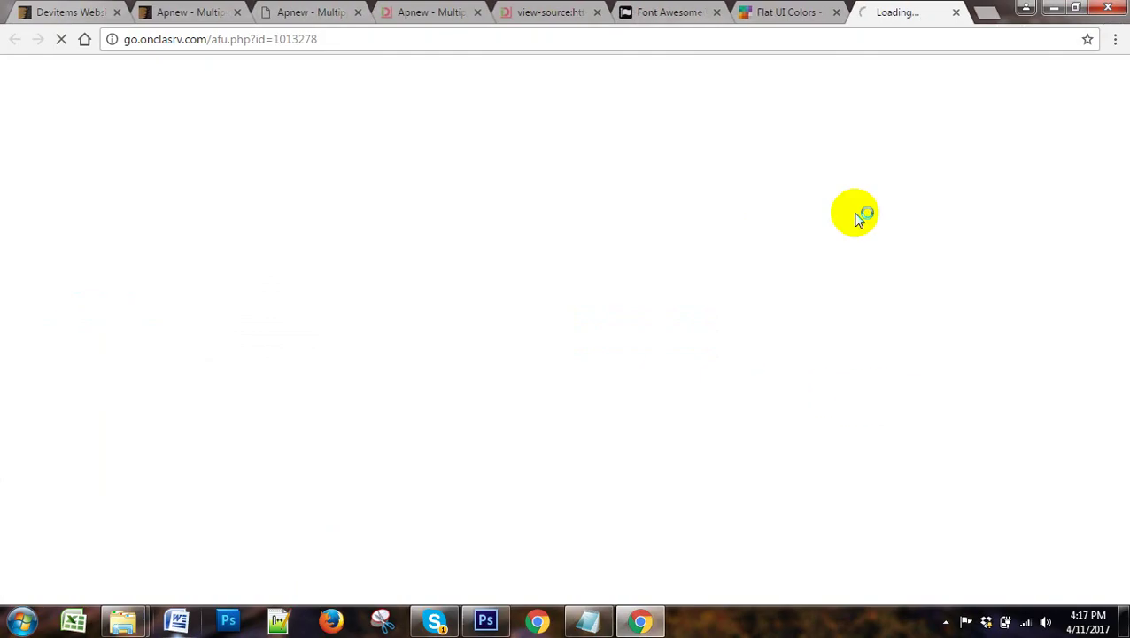
{"action": "left_click", "coordinate": [957, 12]}
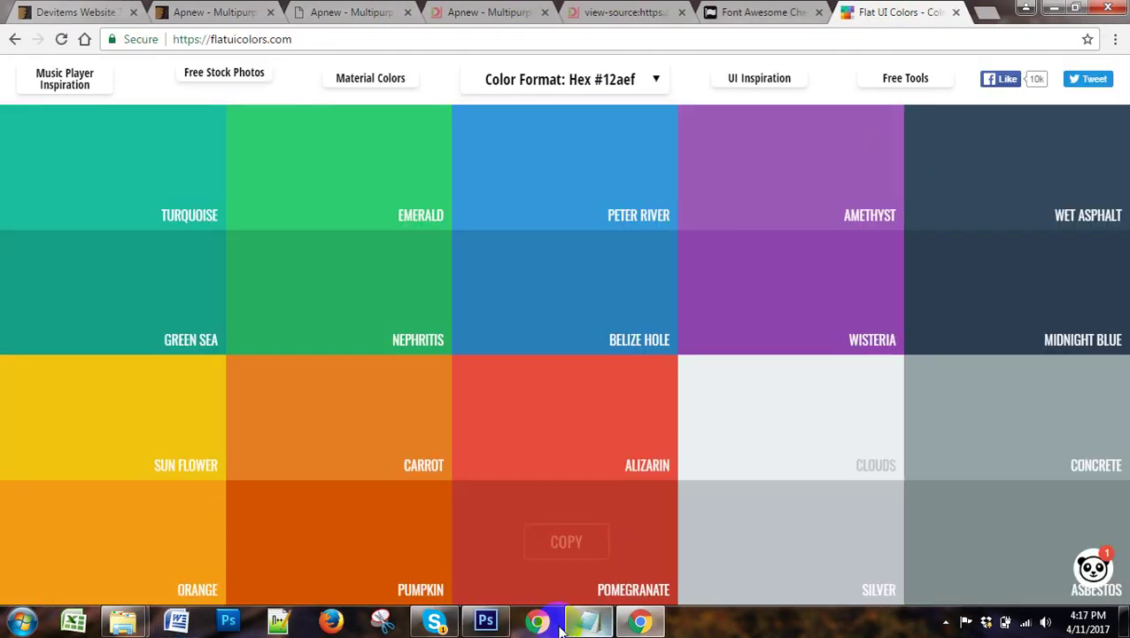
{"action": "left_click", "coordinate": [485, 620]}
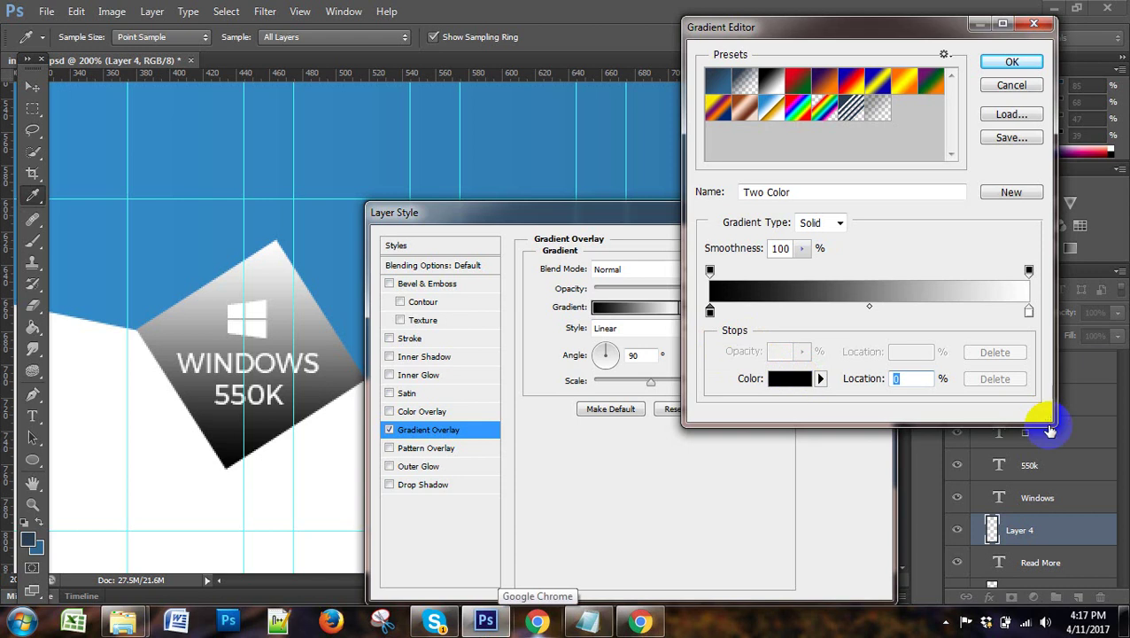
Set the gradient stops to bright blue #338cc9 and dark navy #2c3e50, then accept.
{"action": "left_click", "coordinate": [27, 538]}
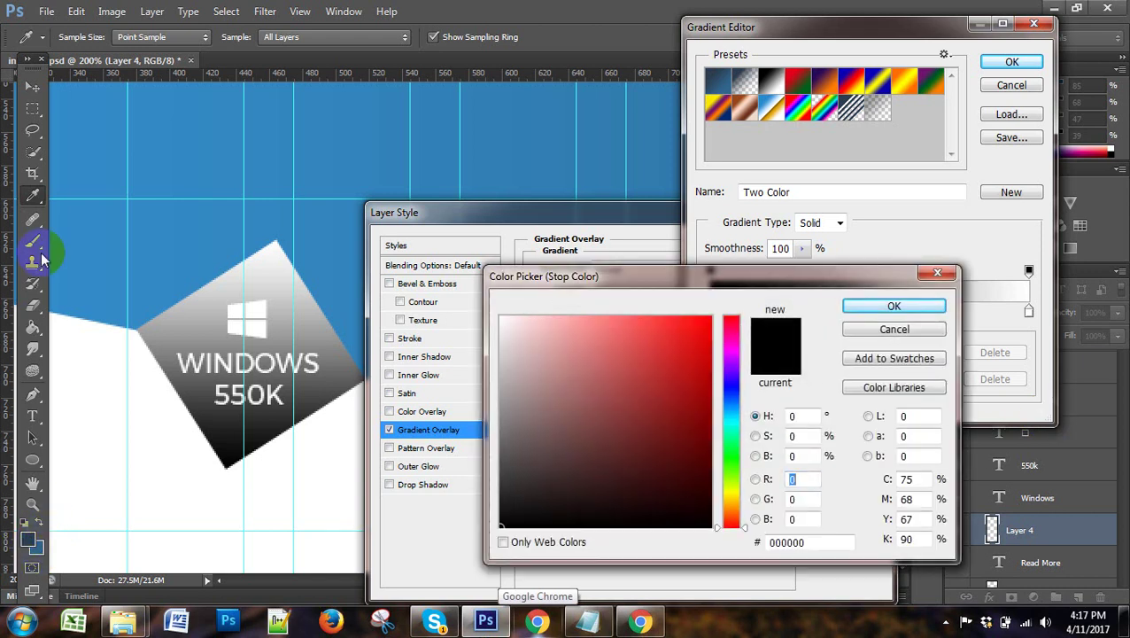
{"action": "left_click", "coordinate": [40, 542]}
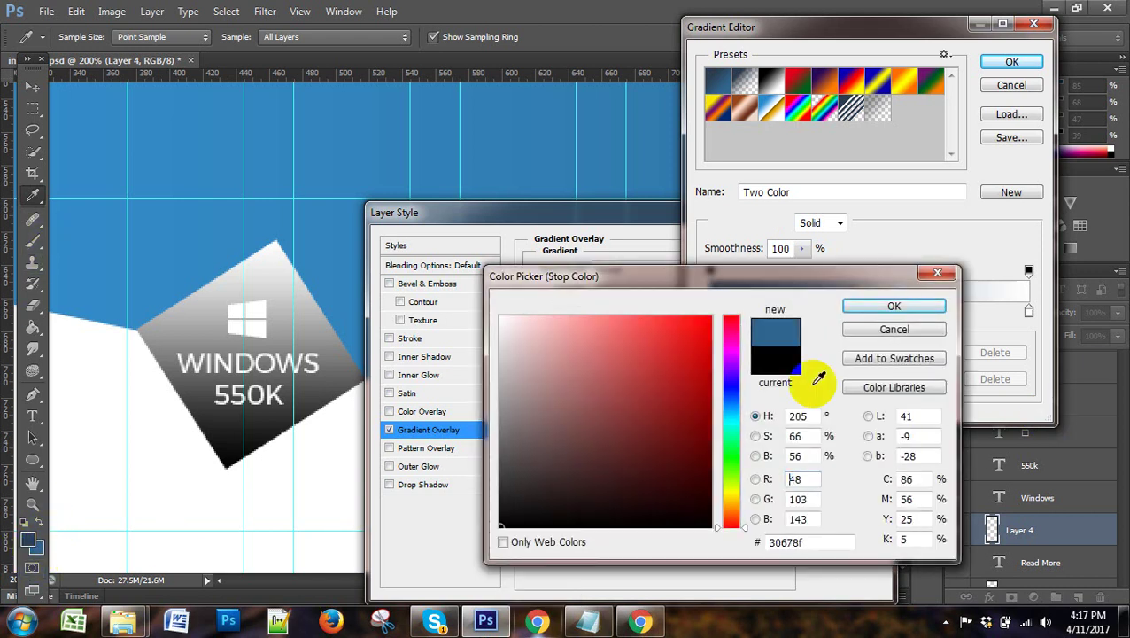
{"action": "left_click", "coordinate": [873, 307]}
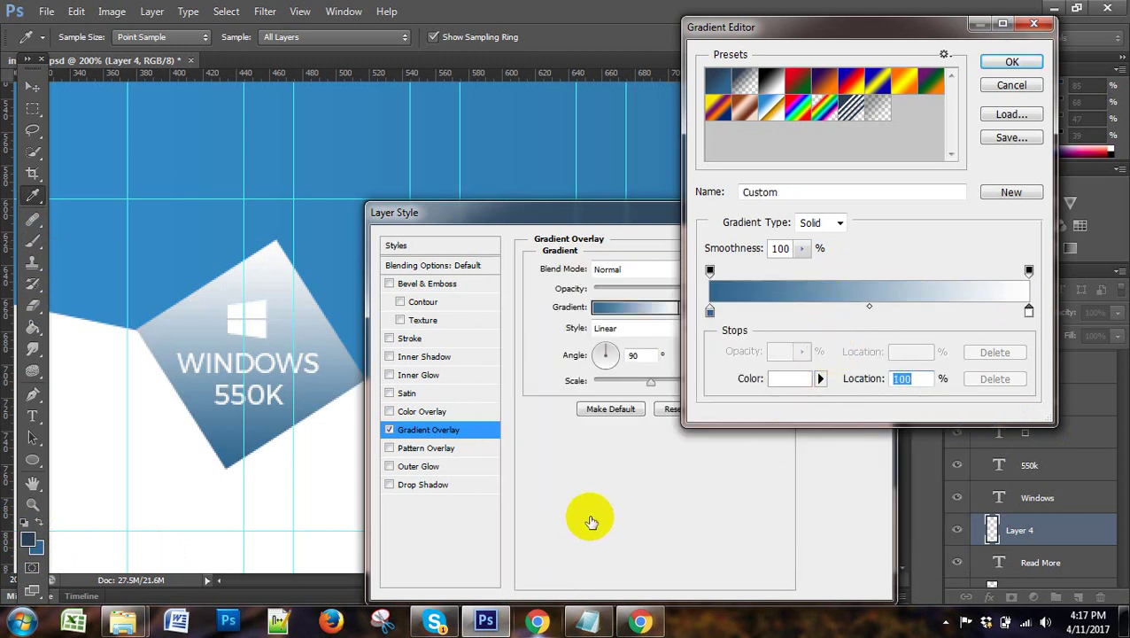
{"action": "left_click", "coordinate": [28, 535]}
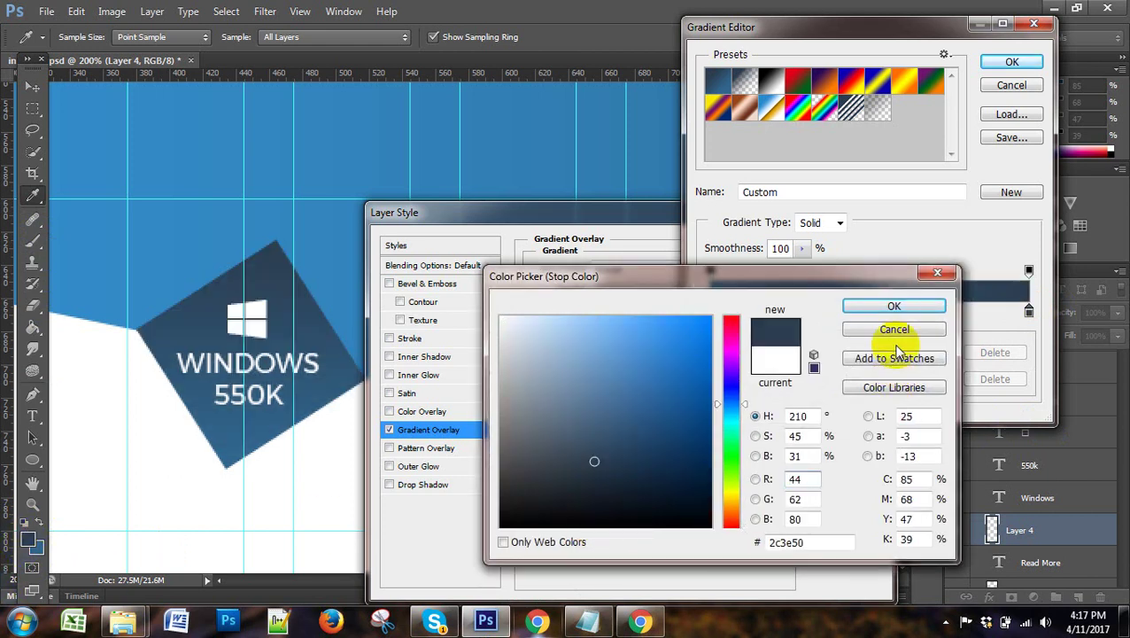
{"action": "left_click", "coordinate": [897, 310]}
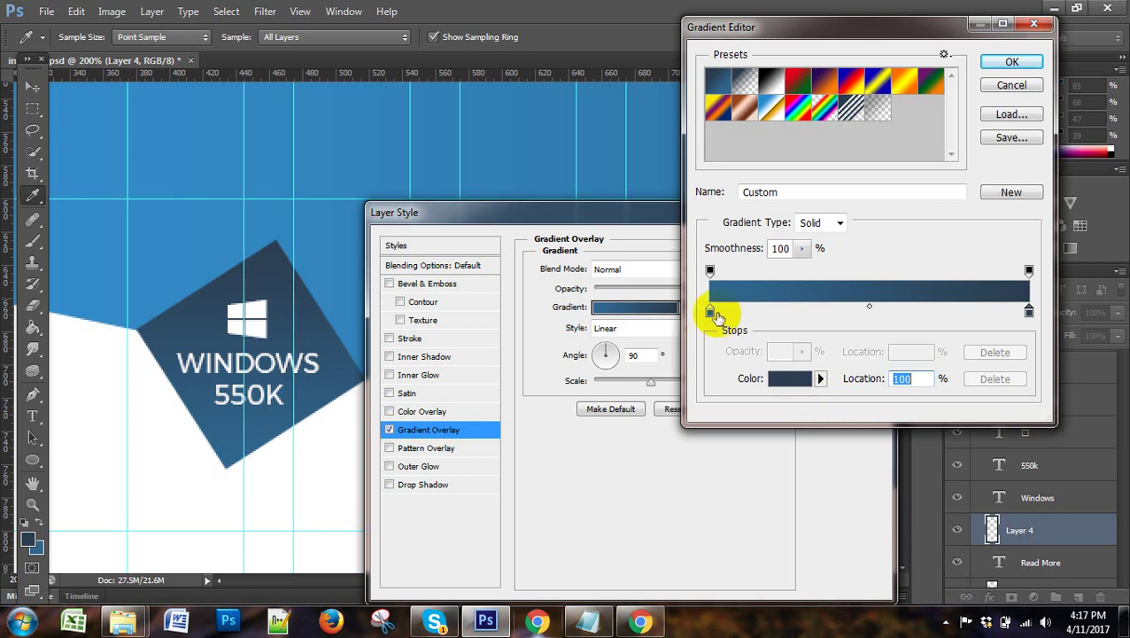
{"action": "left_click", "coordinate": [710, 312]}
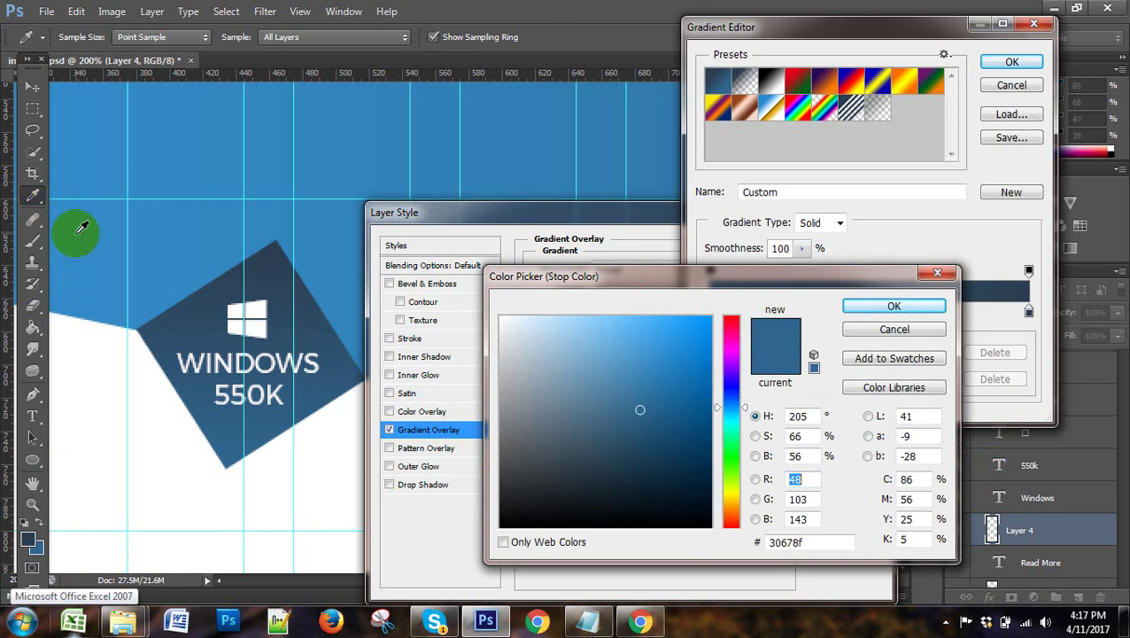
{"action": "left_click", "coordinate": [895, 306]}
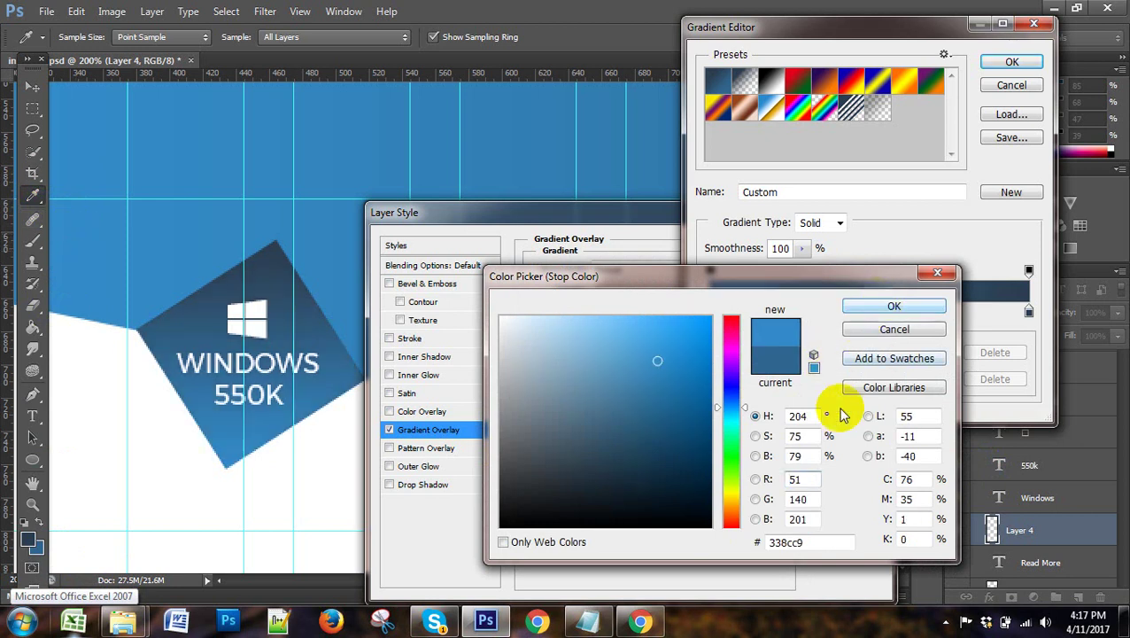
{"action": "left_click", "coordinate": [1012, 61]}
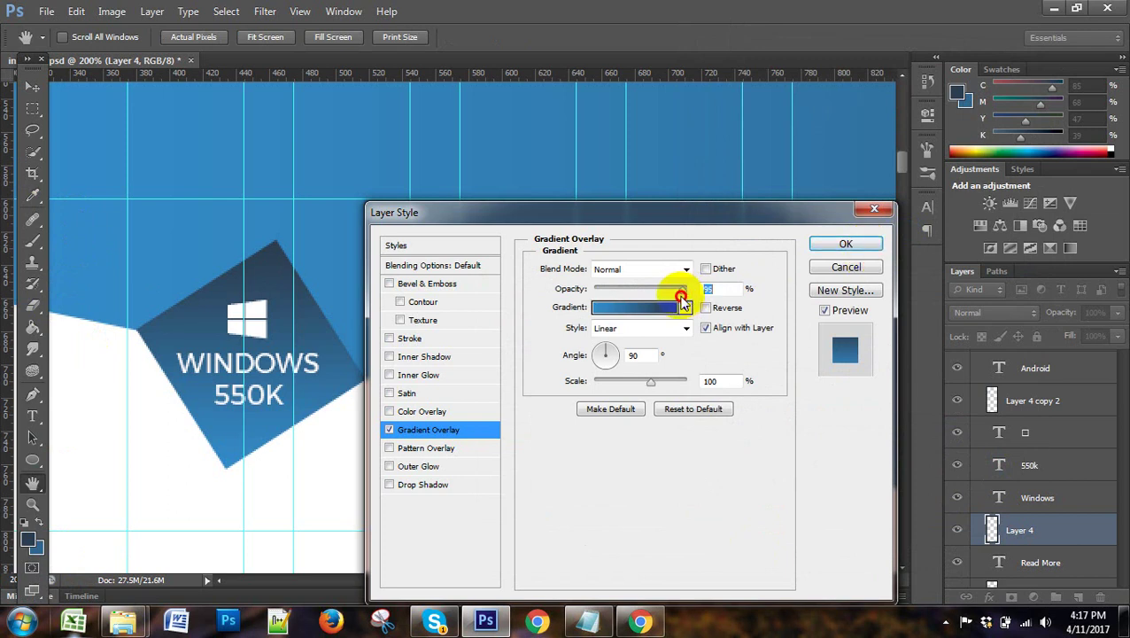
Set the gradient overlay's scale to 141% and opacity to 95%.
{"action": "left_click_drag", "start_coordinate": [685, 290], "coordinate": [612, 294]}
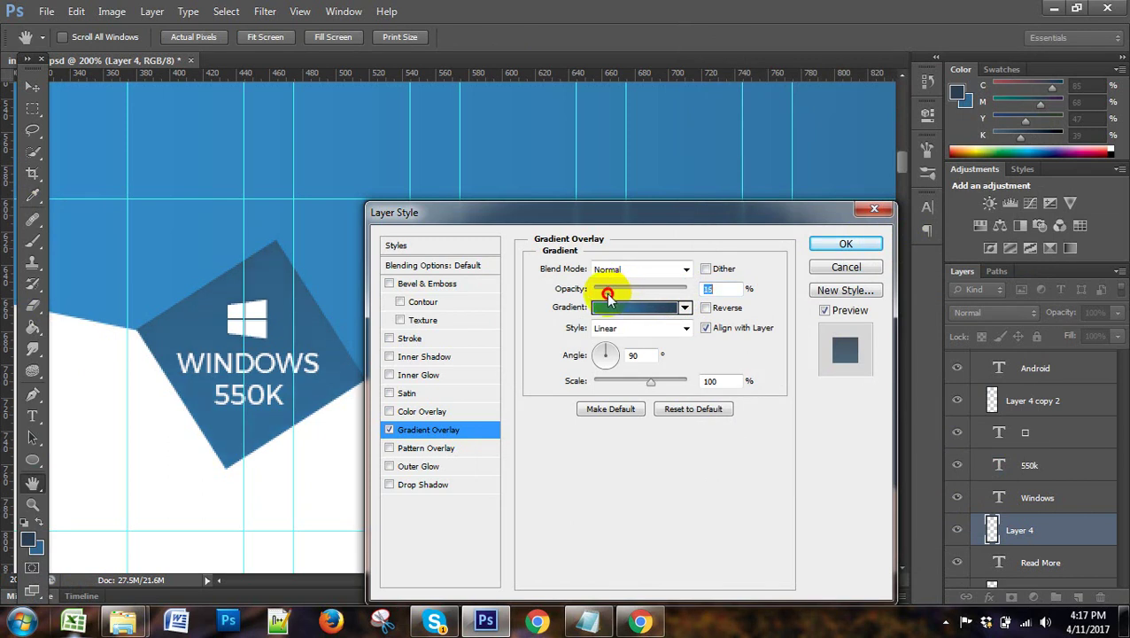
{"action": "left_click_drag", "start_coordinate": [603, 297], "coordinate": [600, 295]}
{"action": "left_click", "coordinate": [632, 390]}
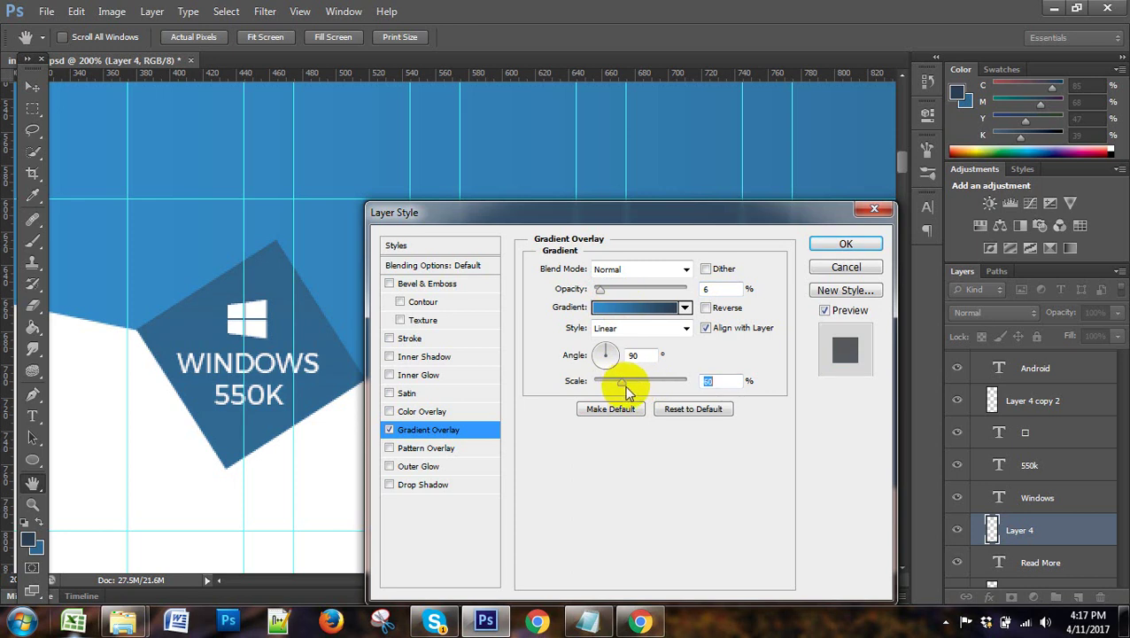
{"action": "left_click_drag", "start_coordinate": [623, 390], "coordinate": [614, 390]}
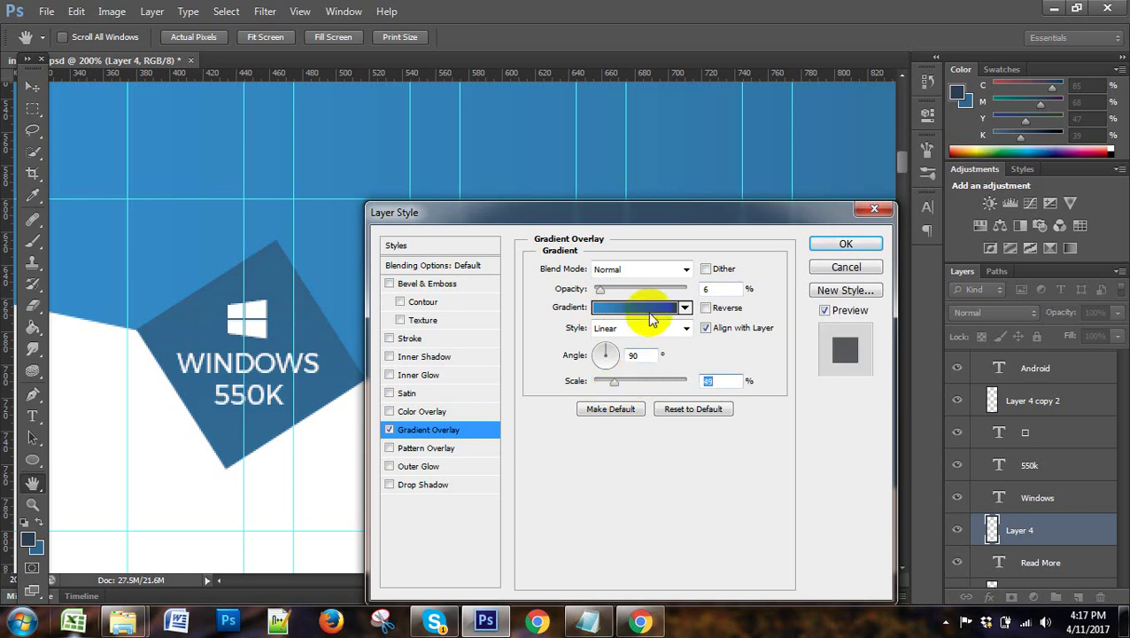
{"action": "left_click", "coordinate": [634, 354]}
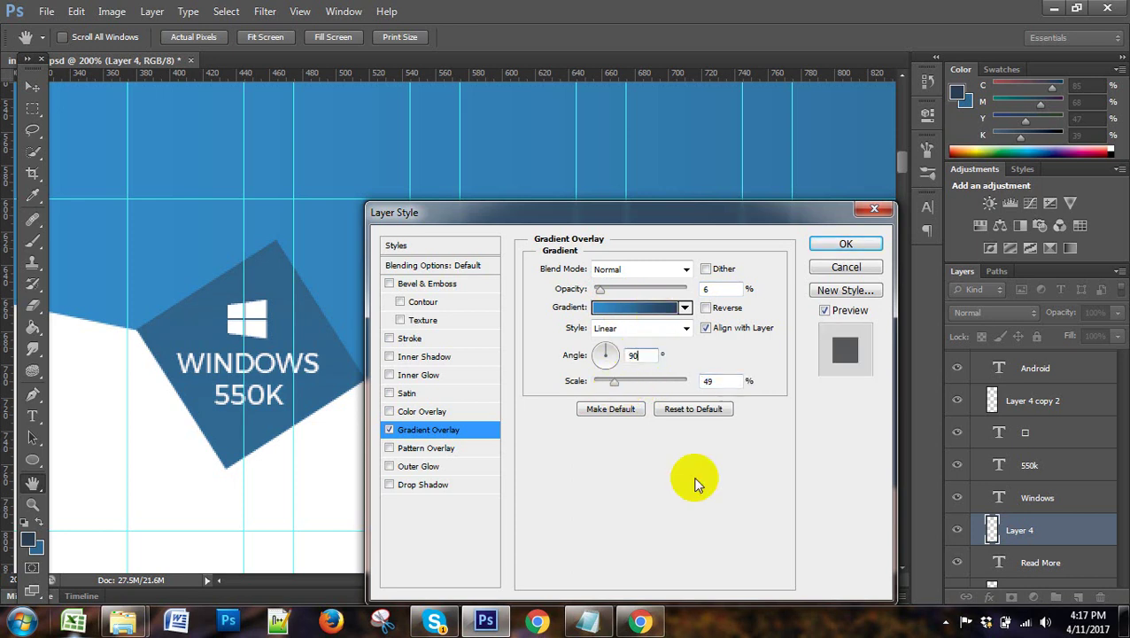
{"action": "key", "text": "Down"}
{"action": "key", "text": "Down"}
{"action": "key", "text": "Down"}
{"action": "left_click_drag", "start_coordinate": [614, 381], "coordinate": [679, 380]}
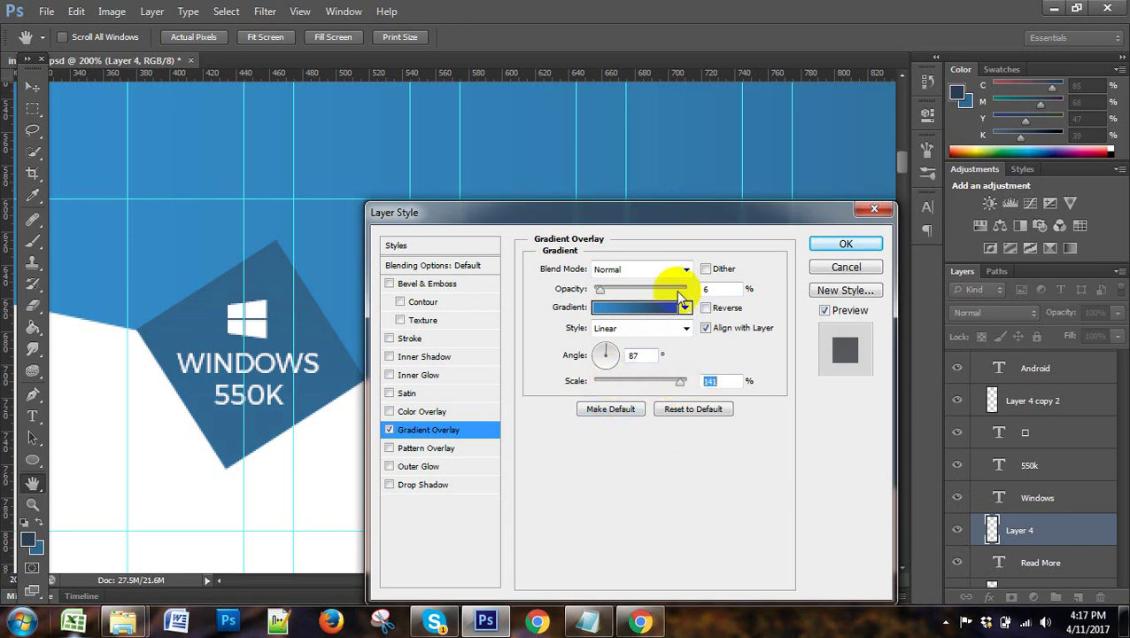
{"action": "left_click_drag", "start_coordinate": [601, 290], "coordinate": [682, 290]}
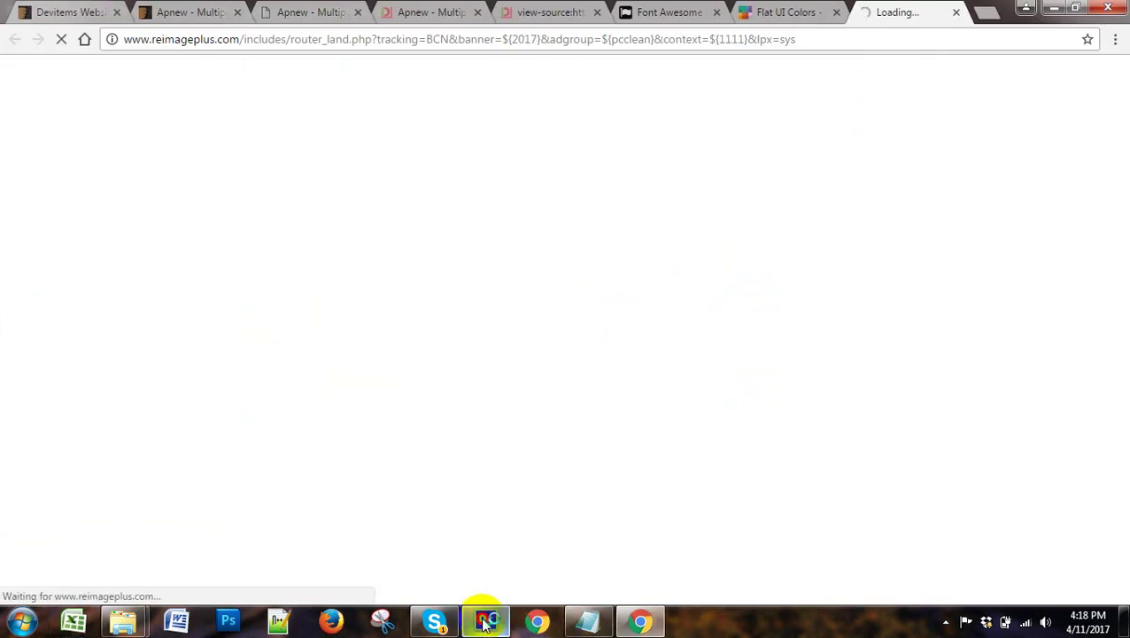
Nudge the gradient angle to 235° and apply the layer style.
{"action": "left_click", "coordinate": [483, 621]}
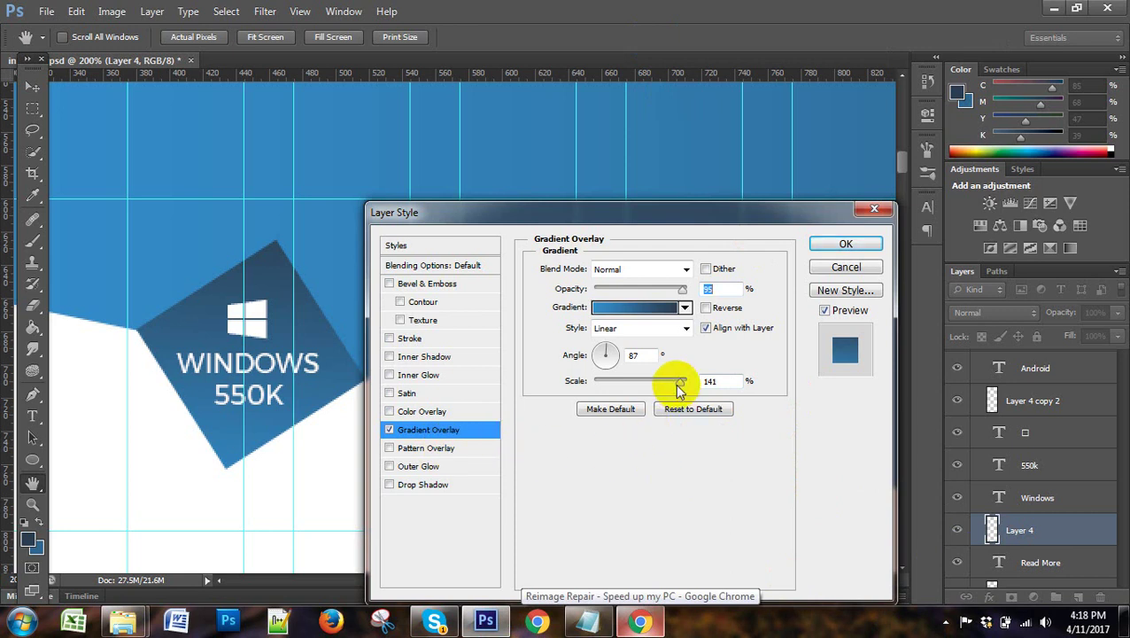
{"action": "left_click", "coordinate": [641, 357]}
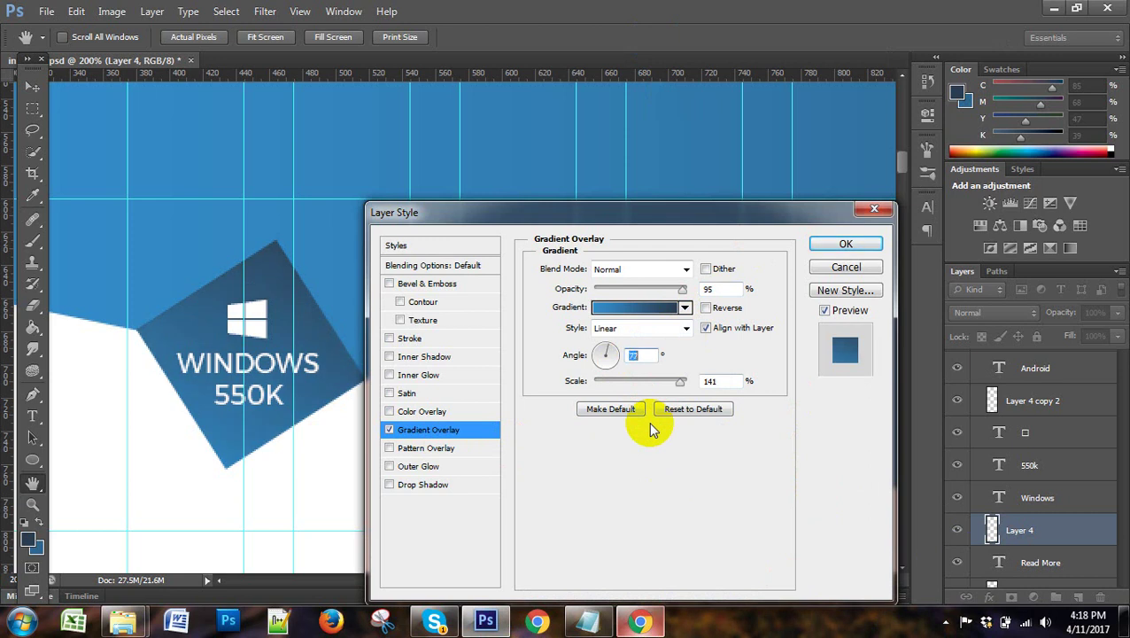
{"action": "key", "text": "Up"}
{"action": "key", "text": "Up"}
{"action": "key", "text": "Up"}
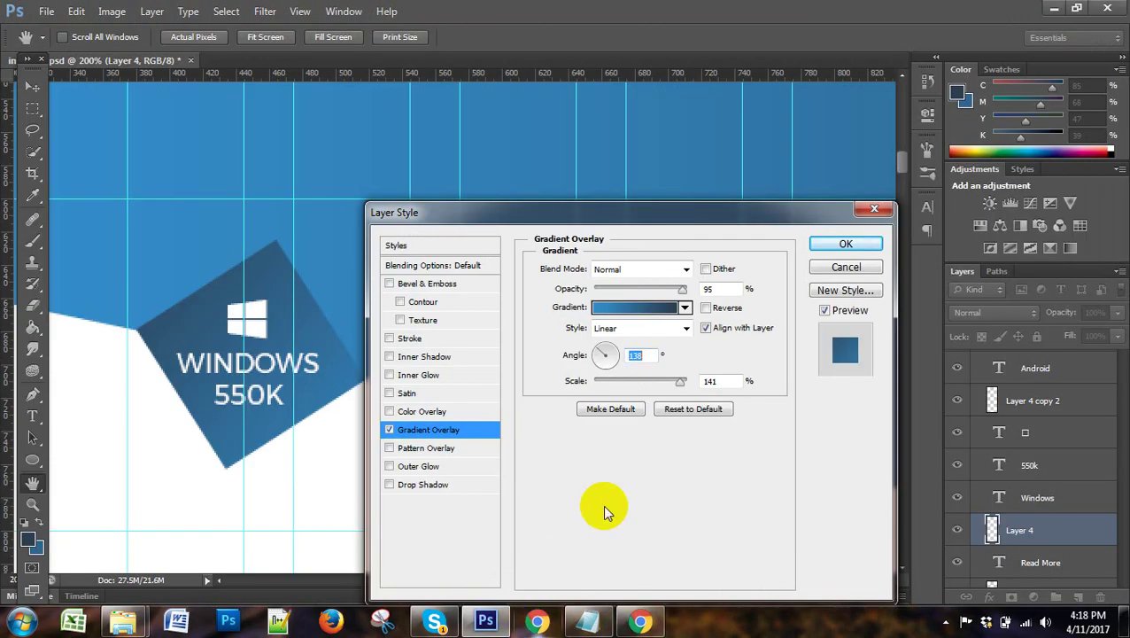
{"action": "key", "text": "Up"}
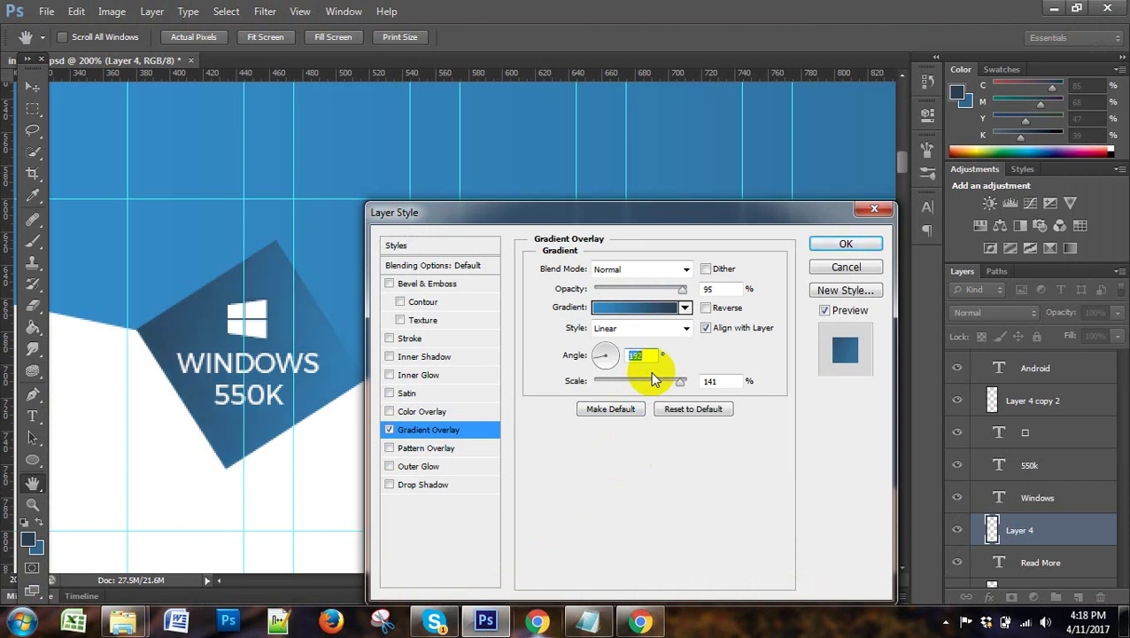
{"action": "key", "text": "Up"}
{"action": "key", "text": "Up"}
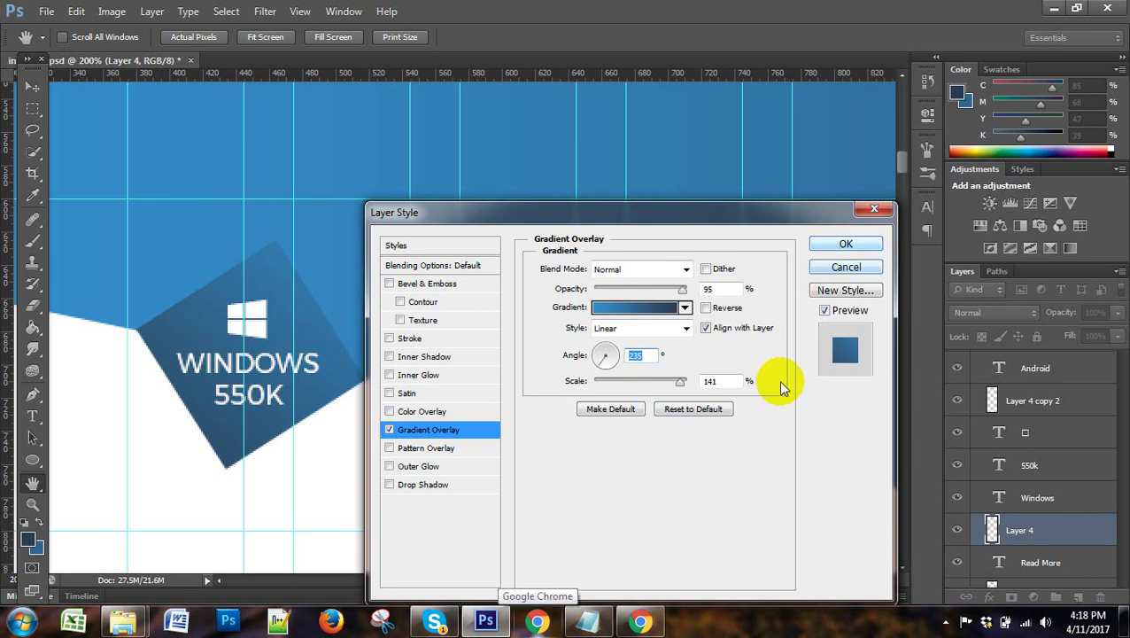
{"action": "left_click", "coordinate": [845, 248]}
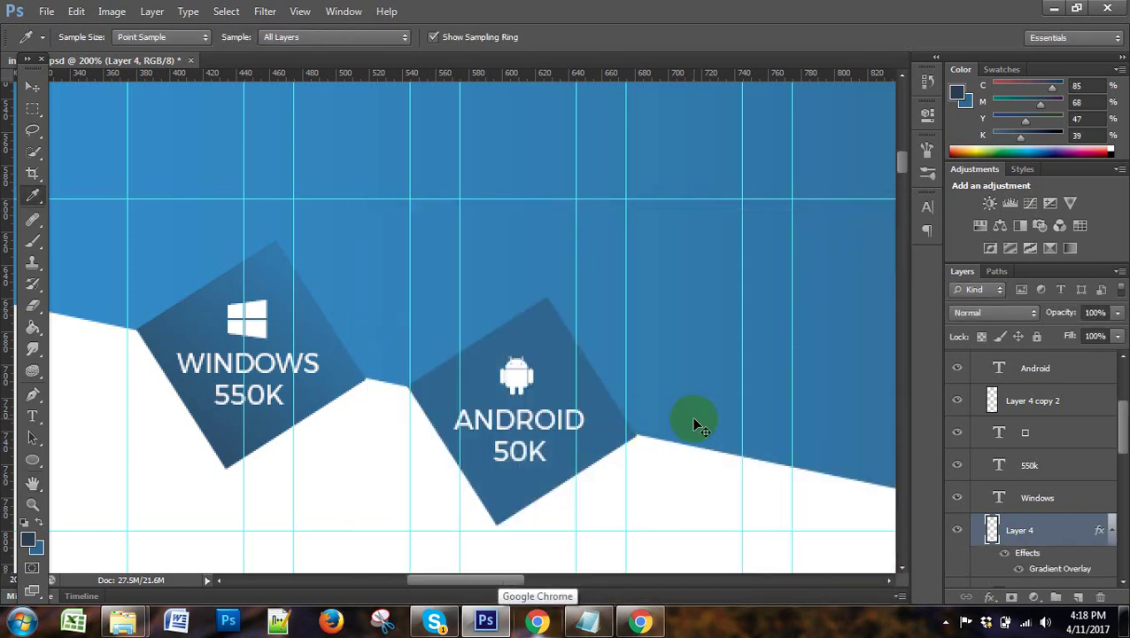
Hide and then show the canvas guides with Ctrl+;.
{"action": "scroll", "coordinate": [694, 425], "scroll_direction": "down", "scroll_amount": 3}
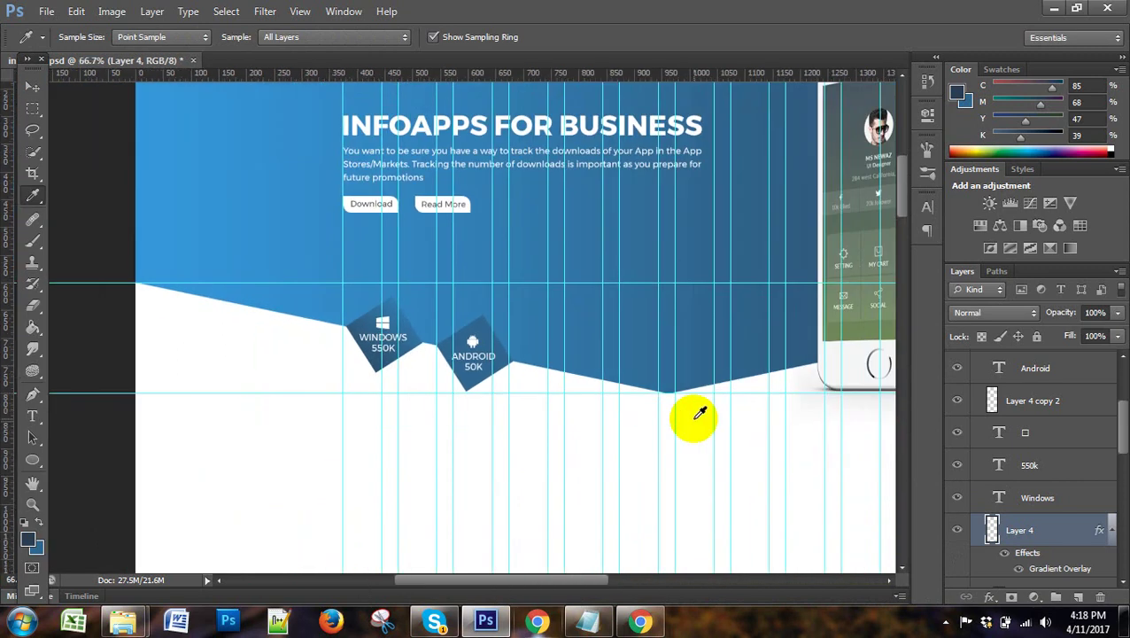
{"action": "left_click_drag", "start_coordinate": [560, 580], "coordinate": [613, 580]}
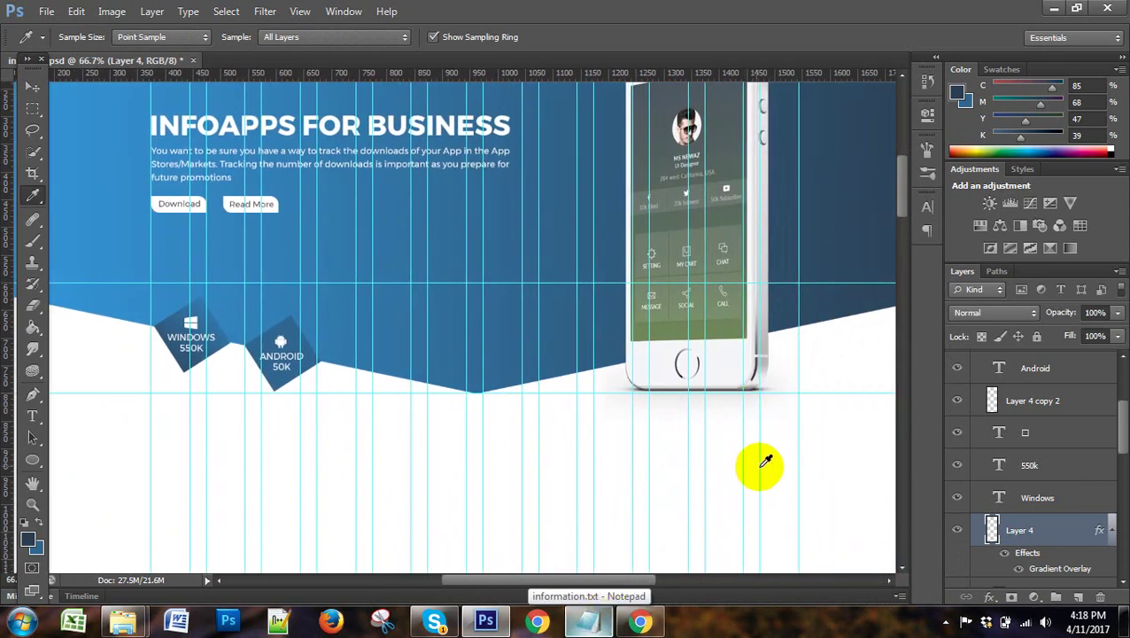
{"action": "scroll", "coordinate": [754, 461], "scroll_direction": "up", "scroll_amount": 2}
{"action": "scroll", "coordinate": [751, 448], "scroll_direction": "up", "scroll_amount": 1}
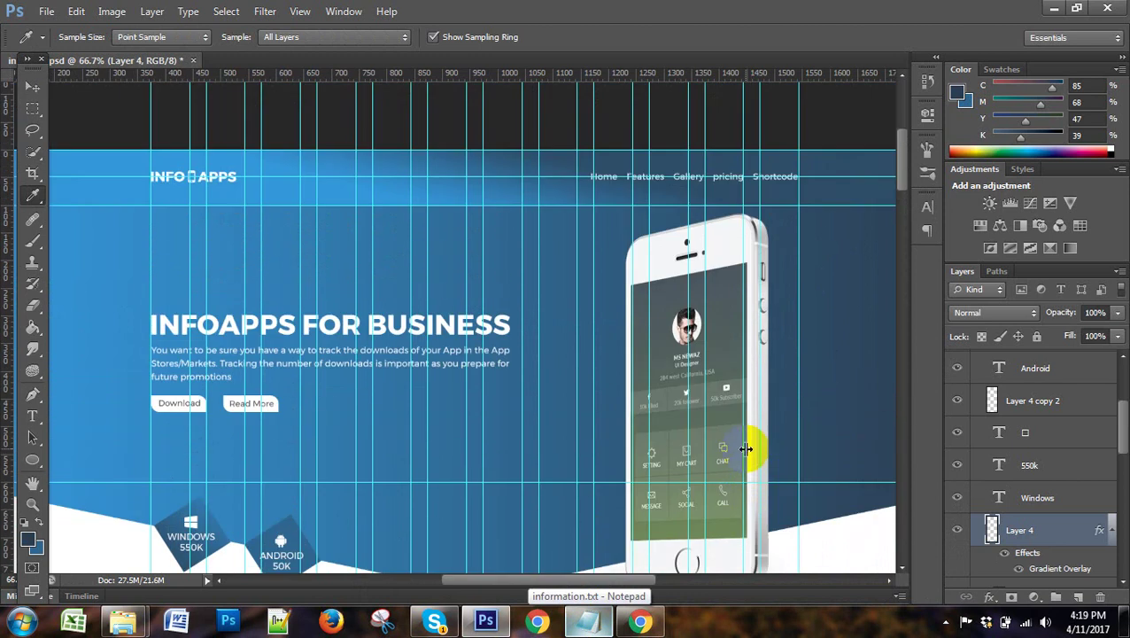
{"action": "key", "text": "ctrl+semicolon"}
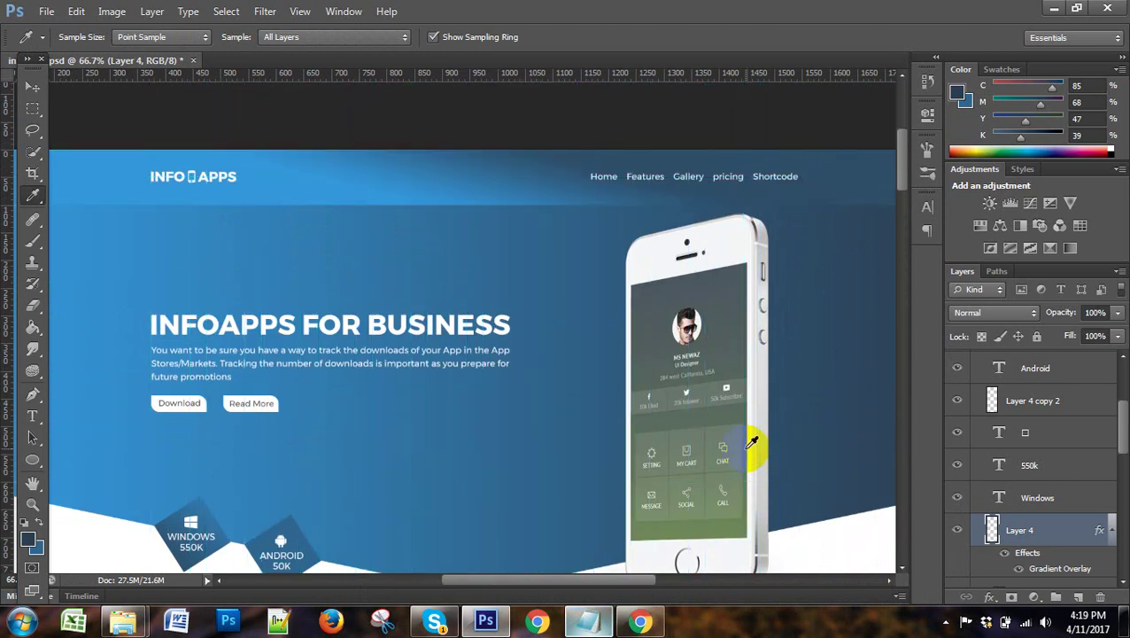
{"action": "key", "text": "ctrl+semicolon"}
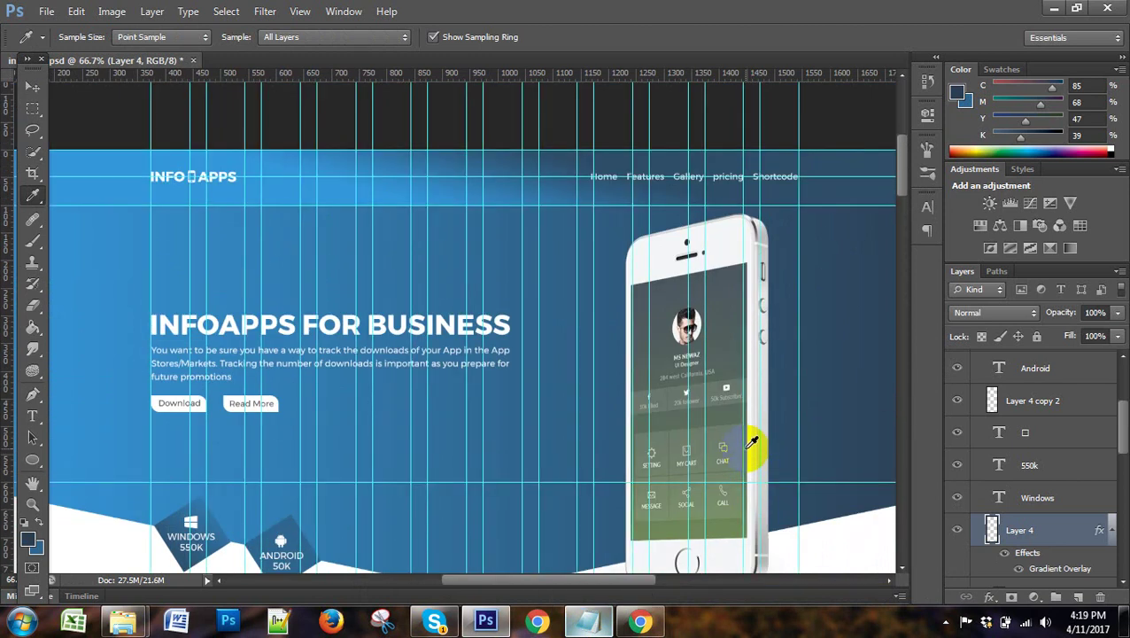
{"action": "scroll", "coordinate": [751, 442], "scroll_direction": "down", "scroll_amount": 5}
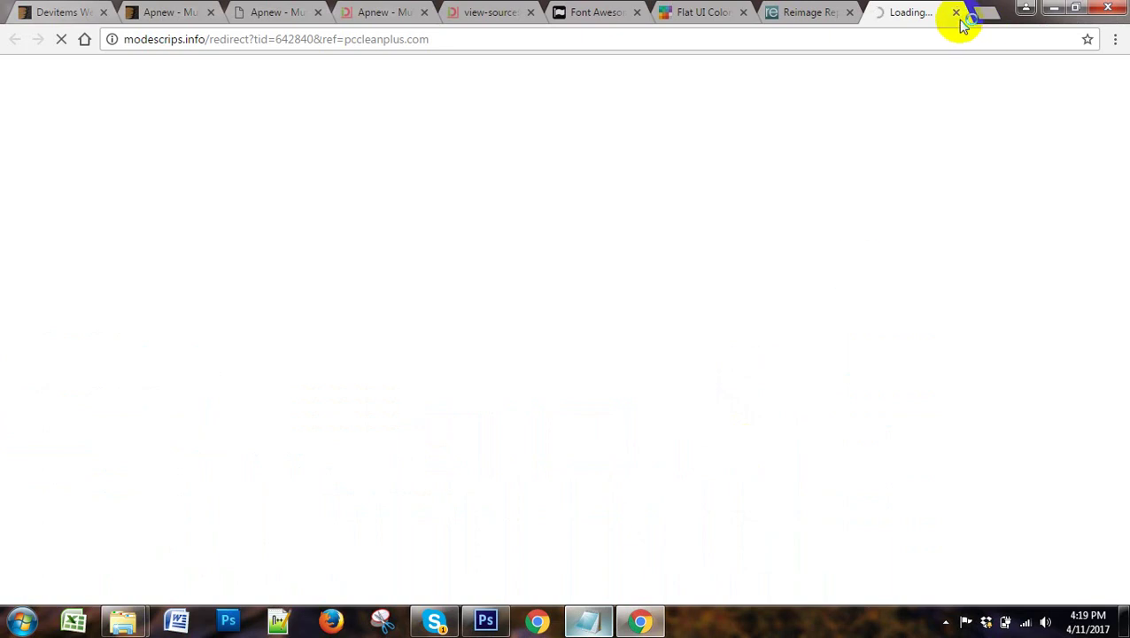
Close the redirect and Reimage ad tabs and bring up the template's index.html source.
{"action": "left_click", "coordinate": [957, 12]}
{"action": "left_click", "coordinate": [957, 12]}
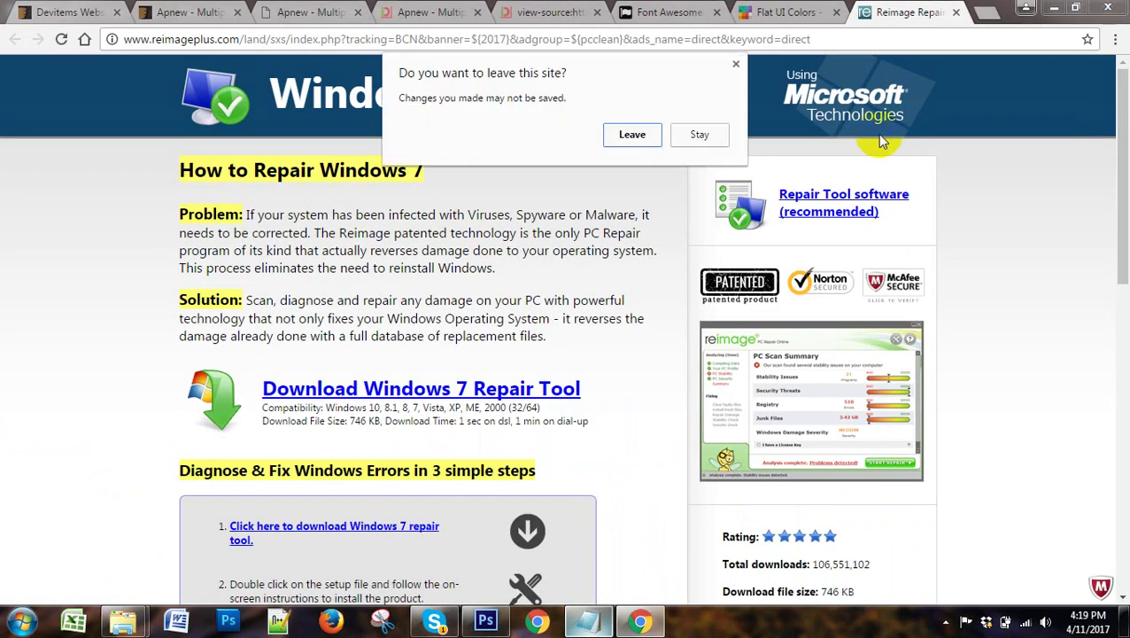
{"action": "left_click", "coordinate": [633, 131]}
{"action": "left_click", "coordinate": [511, 623]}
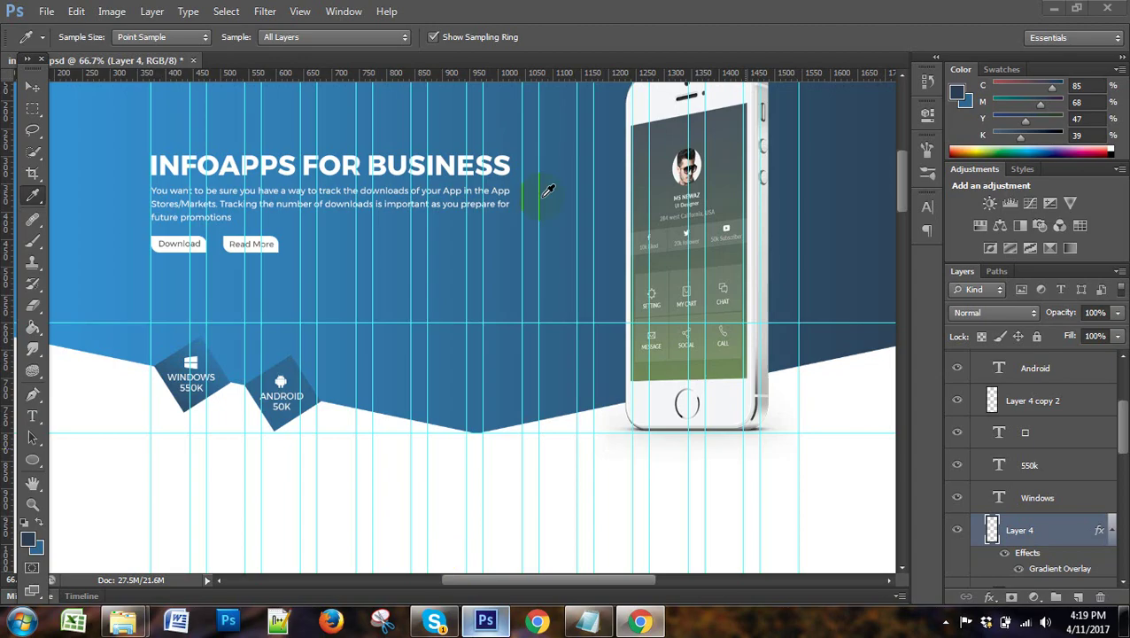
{"action": "scroll", "coordinate": [636, 403], "scroll_direction": "down", "scroll_amount": 2}
{"action": "scroll", "coordinate": [643, 399], "scroll_direction": "down", "scroll_amount": 3}
{"action": "scroll", "coordinate": [641, 399], "scroll_direction": "up", "scroll_amount": 1}
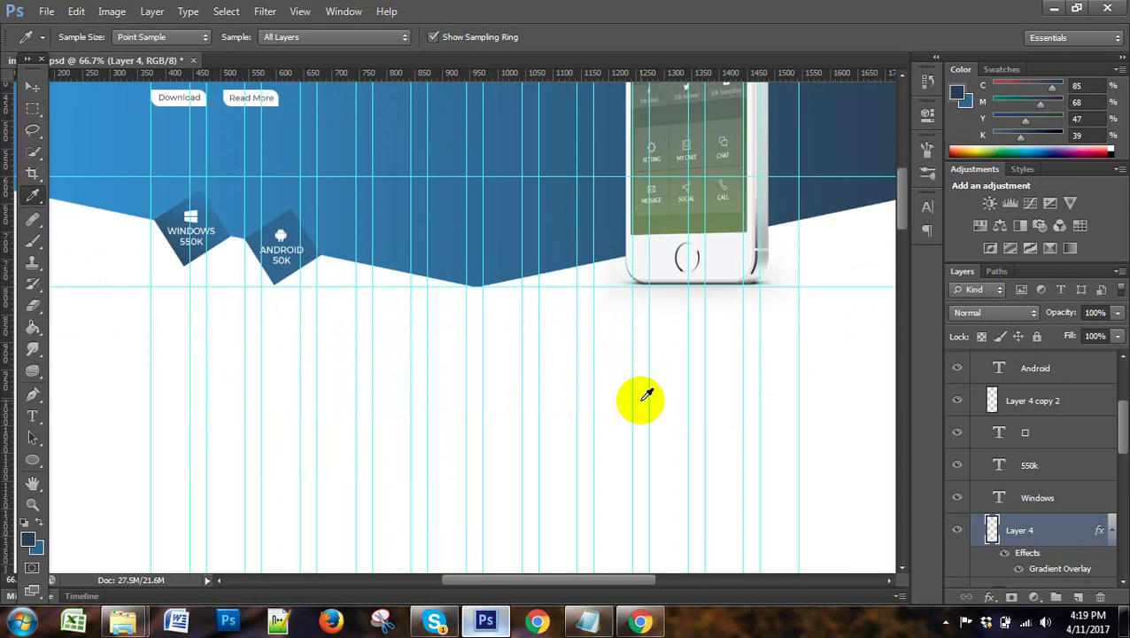
{"action": "scroll", "coordinate": [646, 389], "scroll_direction": "up", "scroll_amount": 2}
{"action": "scroll", "coordinate": [646, 378], "scroll_direction": "up", "scroll_amount": 2}
{"action": "scroll", "coordinate": [576, 434], "scroll_direction": "up", "scroll_amount": 1}
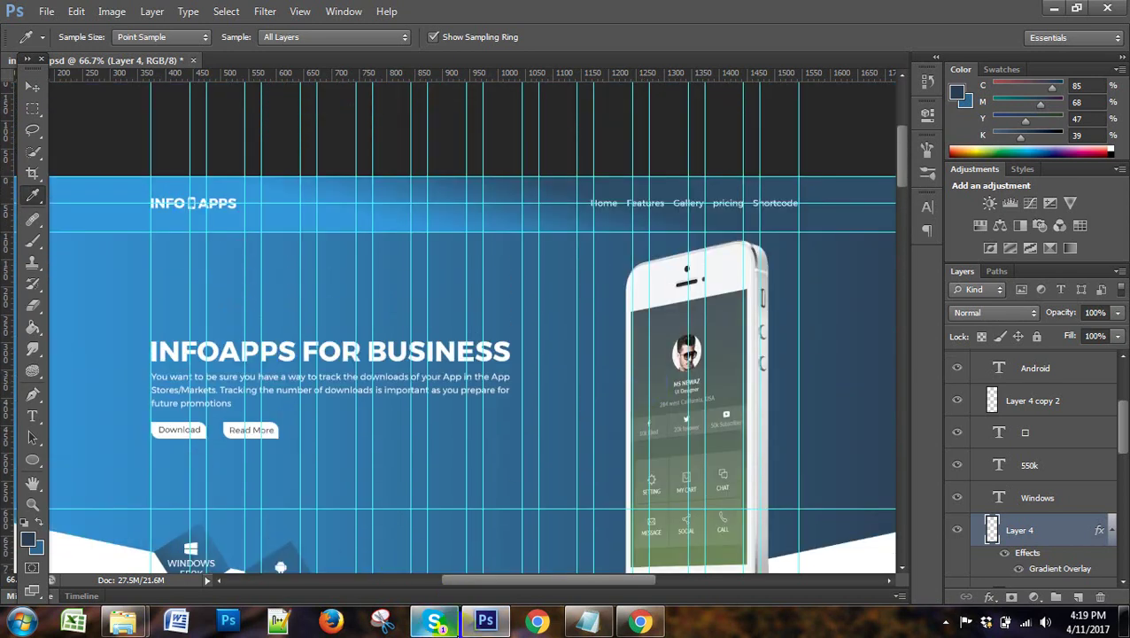
{"action": "left_click", "coordinate": [641, 621]}
Scroll through the Apnew page's About section and compare it with the mockup.
{"action": "left_click", "coordinate": [620, 12]}
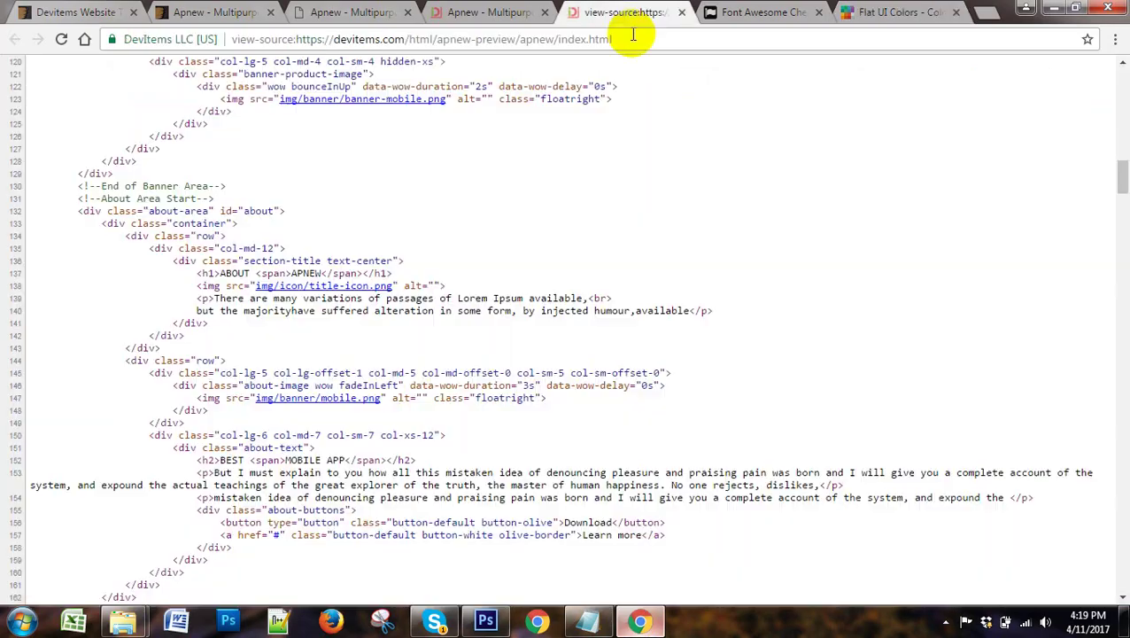
{"action": "left_click", "coordinate": [485, 11]}
{"action": "scroll", "coordinate": [577, 417], "scroll_direction": "down", "scroll_amount": 5}
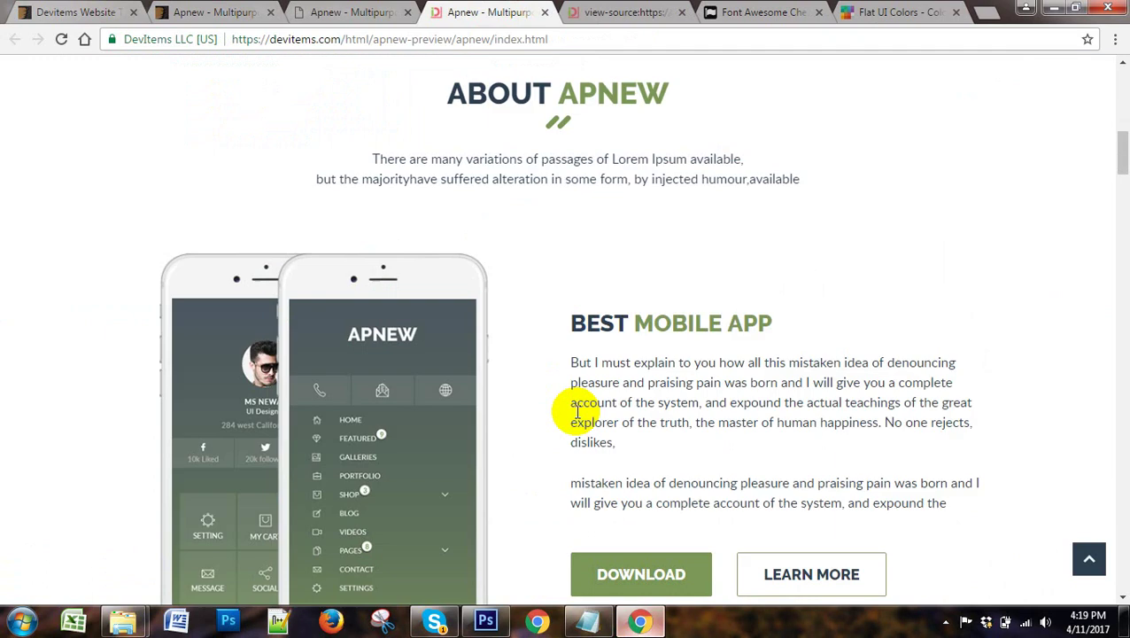
{"action": "scroll", "coordinate": [577, 417], "scroll_direction": "up", "scroll_amount": 4}
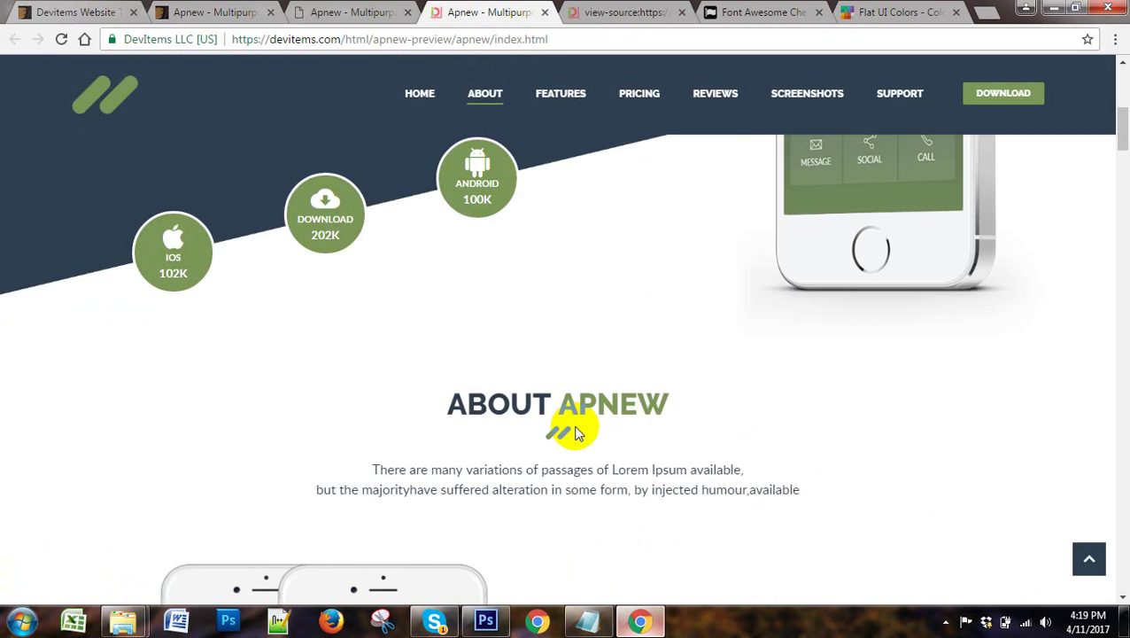
{"action": "scroll", "coordinate": [575, 433], "scroll_direction": "down", "scroll_amount": 1}
{"action": "scroll", "coordinate": [575, 432], "scroll_direction": "down", "scroll_amount": 2}
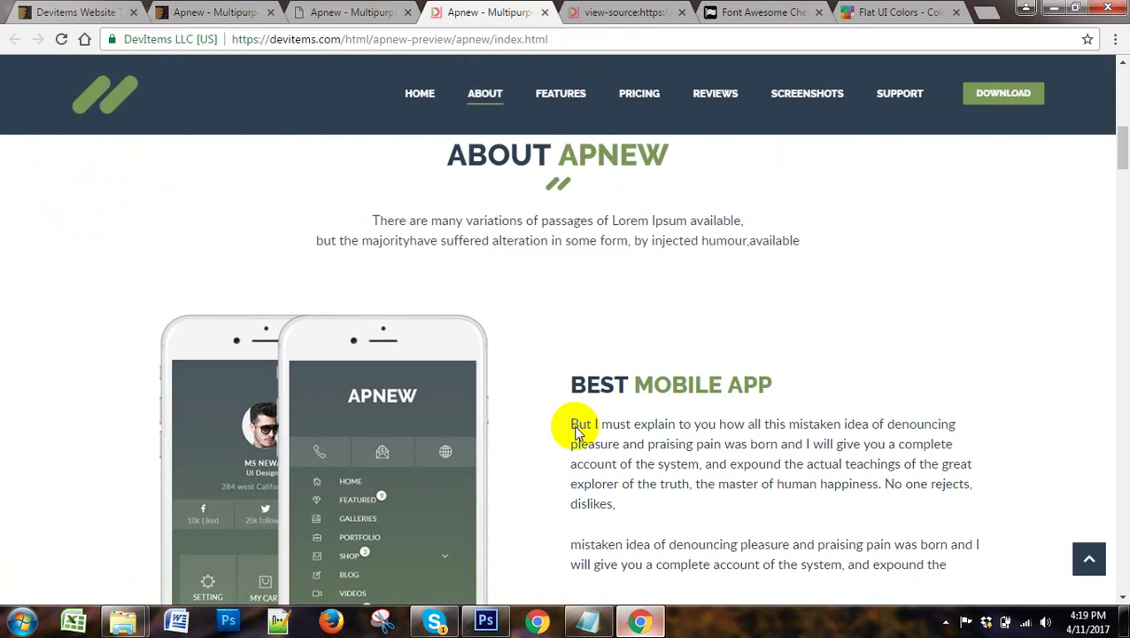
{"action": "scroll", "coordinate": [660, 467], "scroll_direction": "down", "scroll_amount": 4}
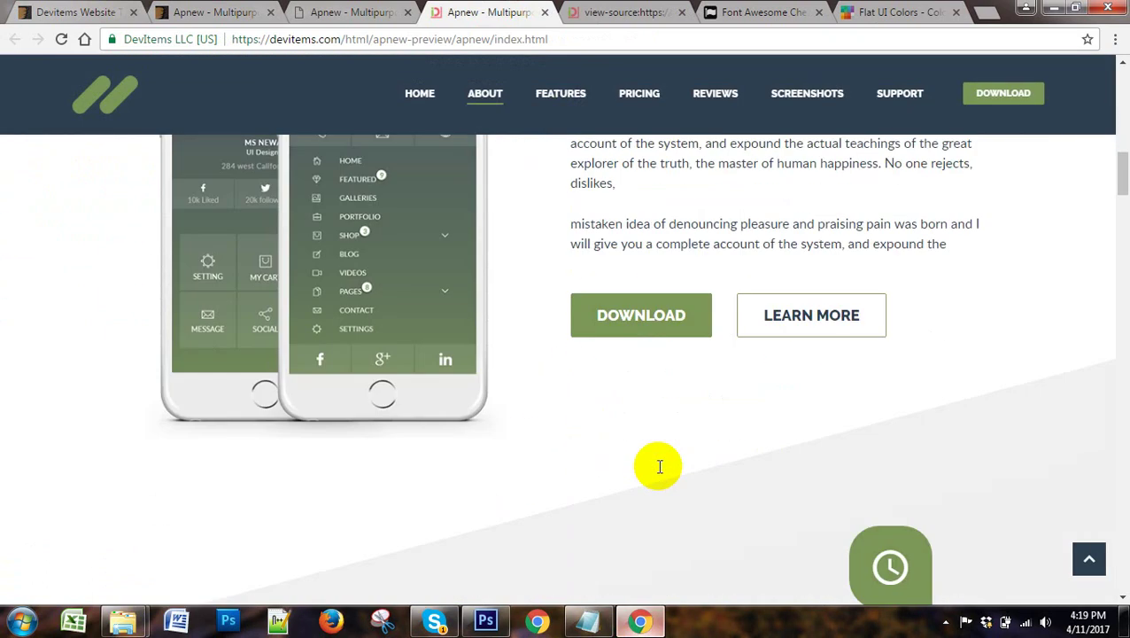
{"action": "scroll", "coordinate": [659, 472], "scroll_direction": "up", "scroll_amount": 5}
{"action": "scroll", "coordinate": [656, 472], "scroll_direction": "up", "scroll_amount": 2}
{"action": "scroll", "coordinate": [657, 470], "scroll_direction": "down", "scroll_amount": 4}
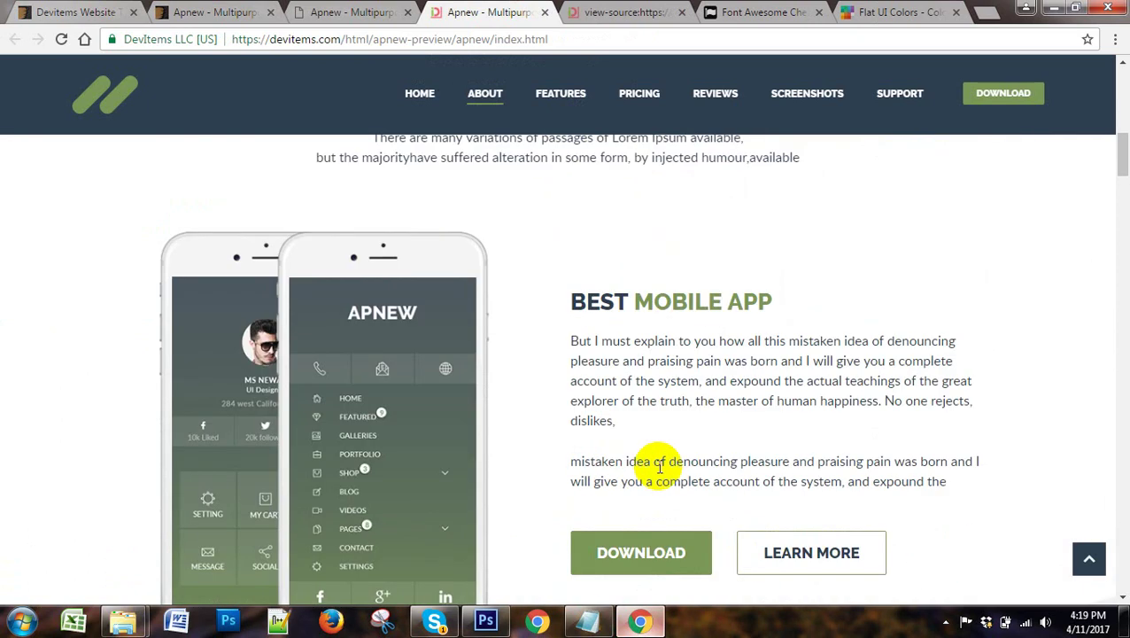
{"action": "scroll", "coordinate": [659, 497], "scroll_direction": "down", "scroll_amount": 2}
{"action": "left_click", "coordinate": [485, 620]}
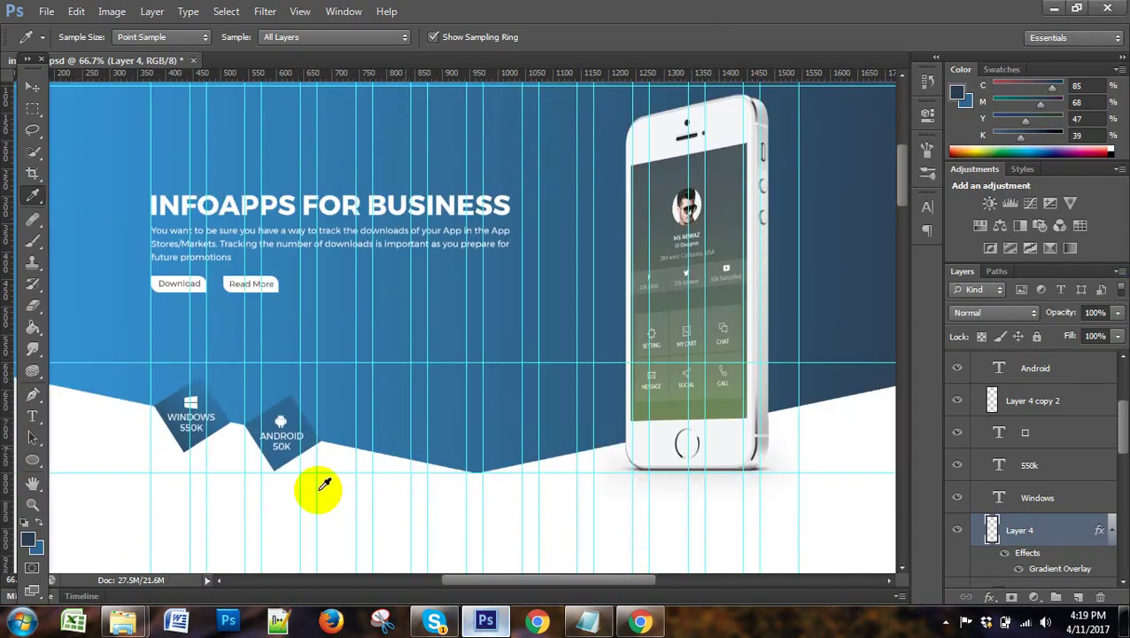
Recheck the About APNEW section layout on the reference page against the mockup.
{"action": "scroll", "coordinate": [500, 305], "scroll_direction": "up", "scroll_amount": 3}
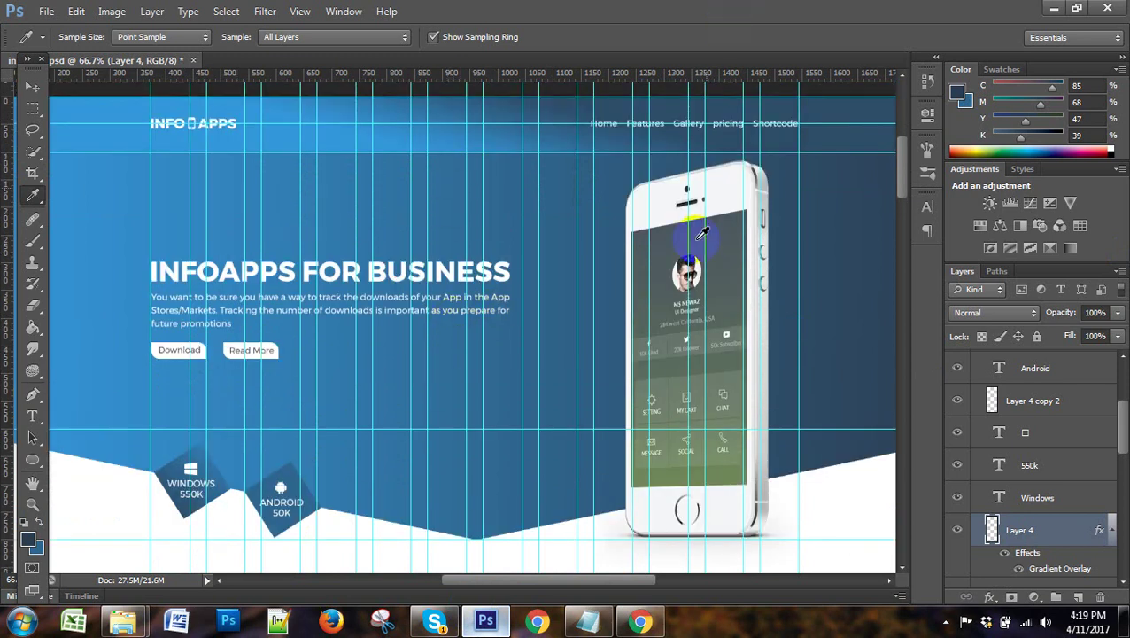
{"action": "left_click", "coordinate": [640, 620]}
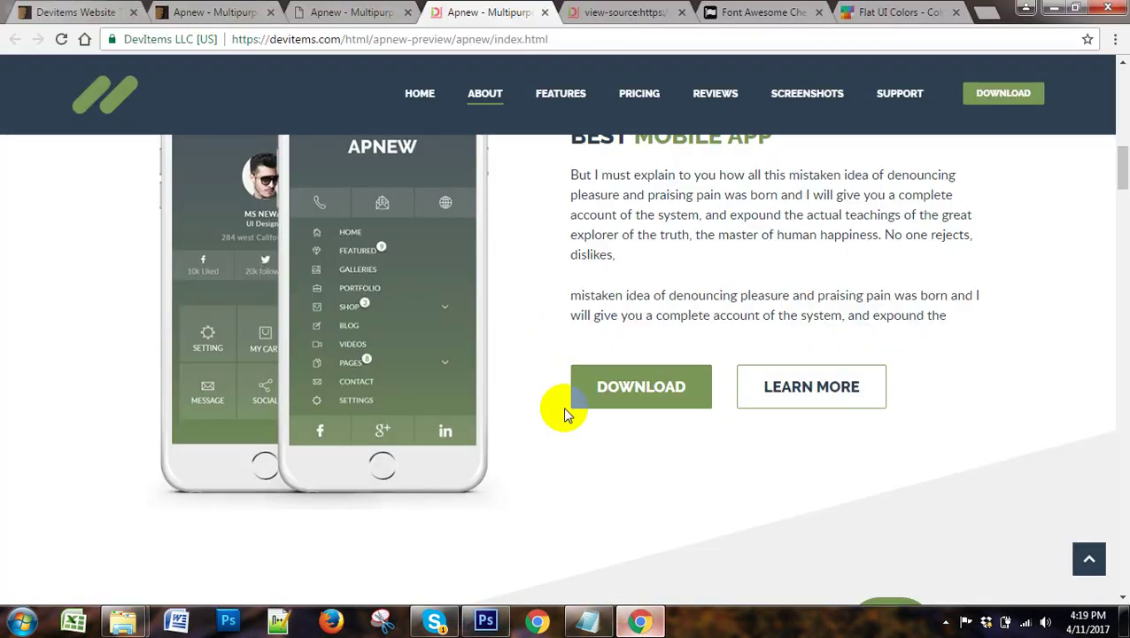
{"action": "scroll", "coordinate": [618, 456], "scroll_direction": "up", "scroll_amount": 1}
{"action": "scroll", "coordinate": [618, 456], "scroll_direction": "up", "scroll_amount": 3}
{"action": "scroll", "coordinate": [585, 438], "scroll_direction": "up", "scroll_amount": 1}
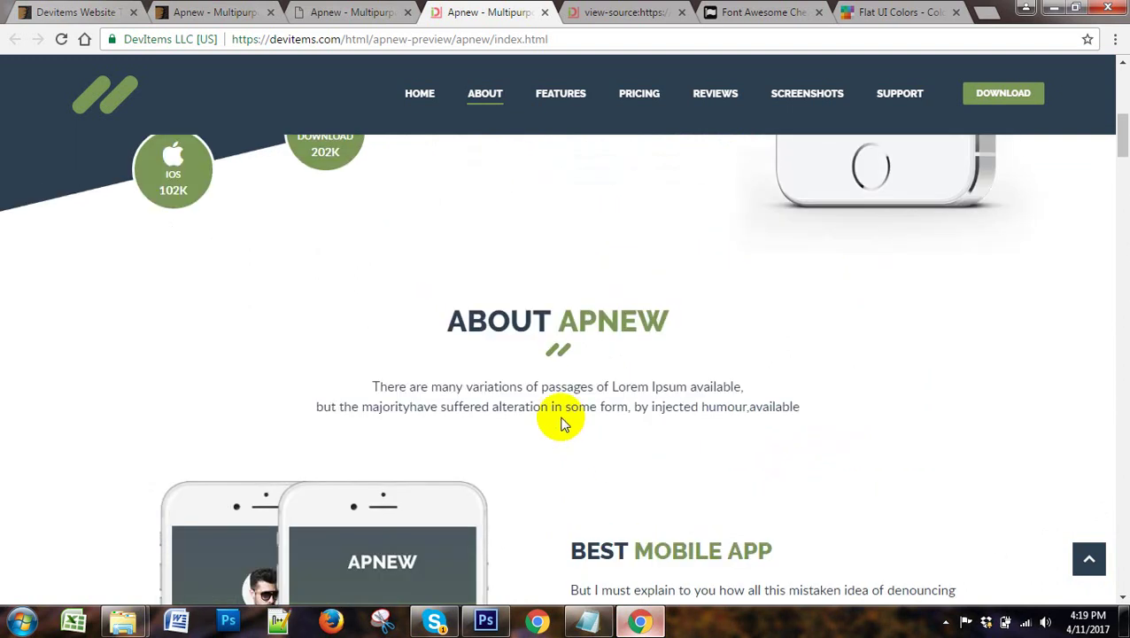
{"action": "scroll", "coordinate": [602, 328], "scroll_direction": "down", "scroll_amount": 2}
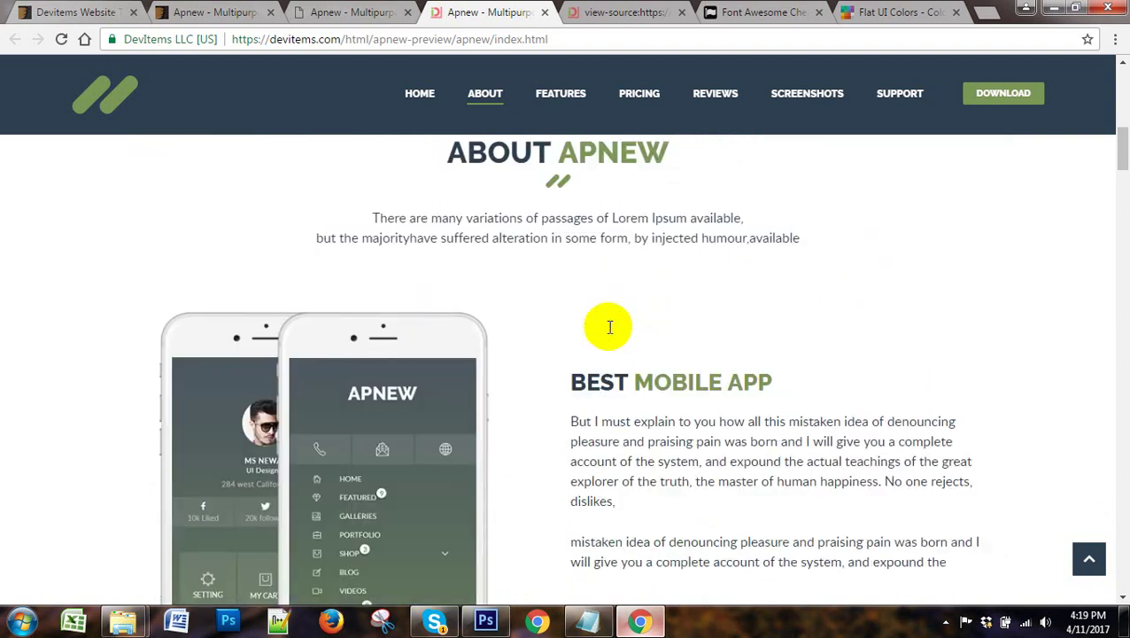
{"action": "scroll", "coordinate": [531, 292], "scroll_direction": "down", "scroll_amount": 2}
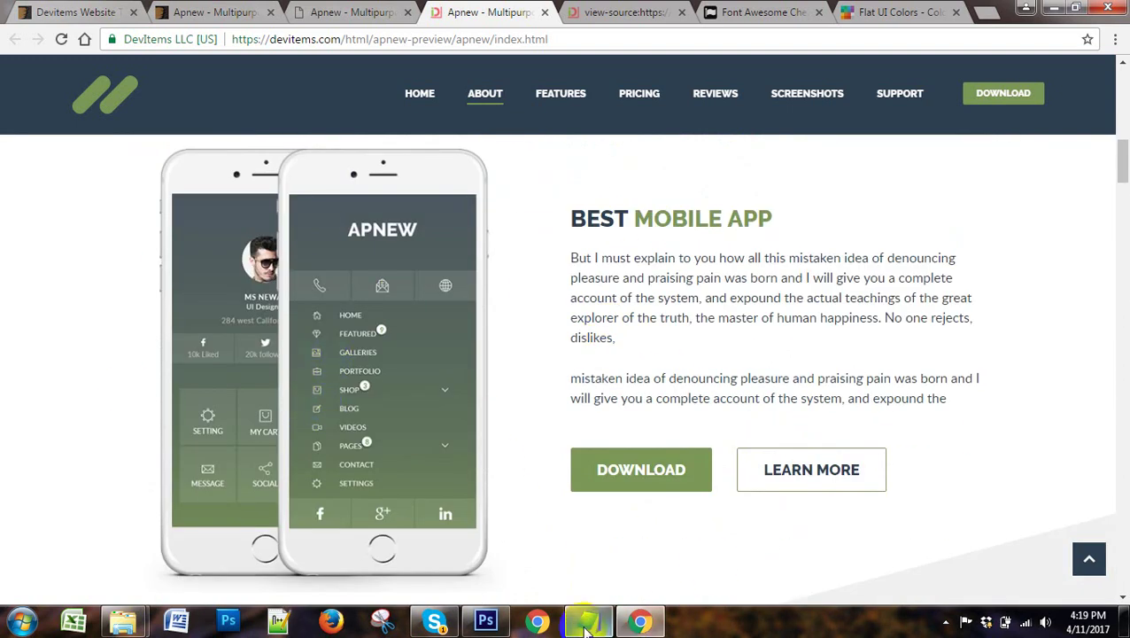
{"action": "left_click", "coordinate": [486, 620]}
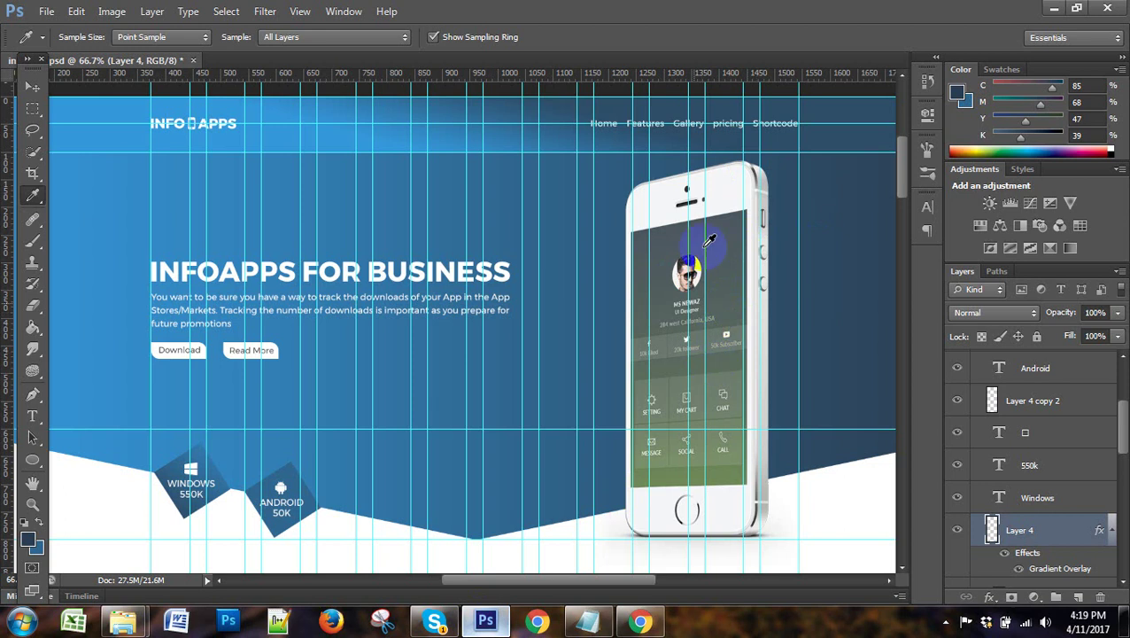
Review the BEST MOBILE APP section on the reference page, then return to Photoshop.
{"action": "left_click", "coordinate": [640, 620]}
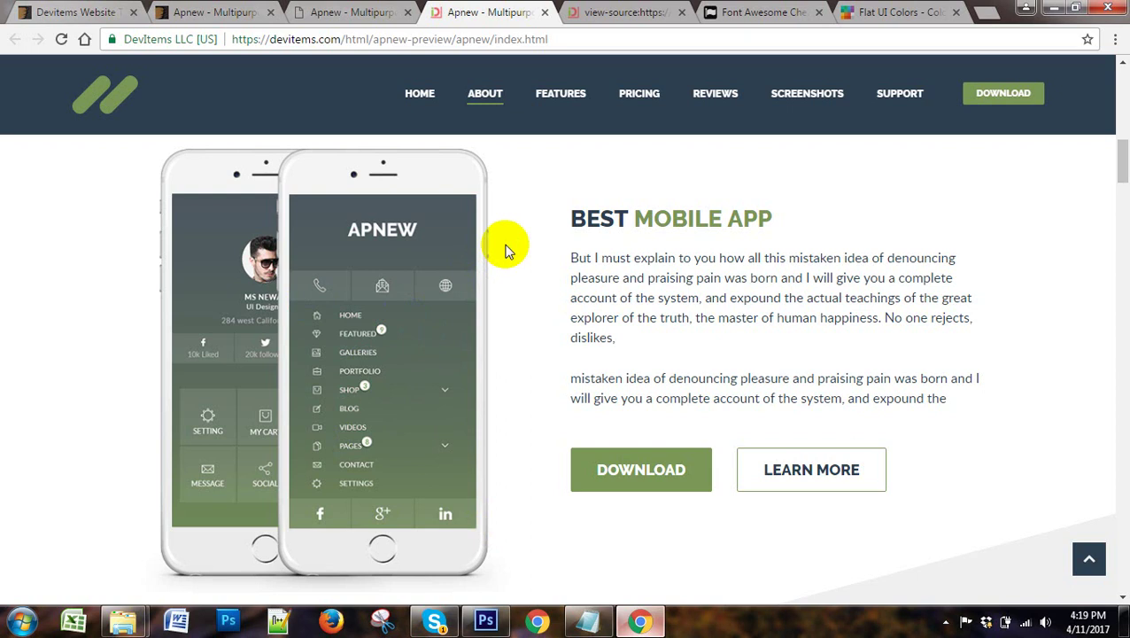
{"action": "left_click", "coordinate": [366, 317]}
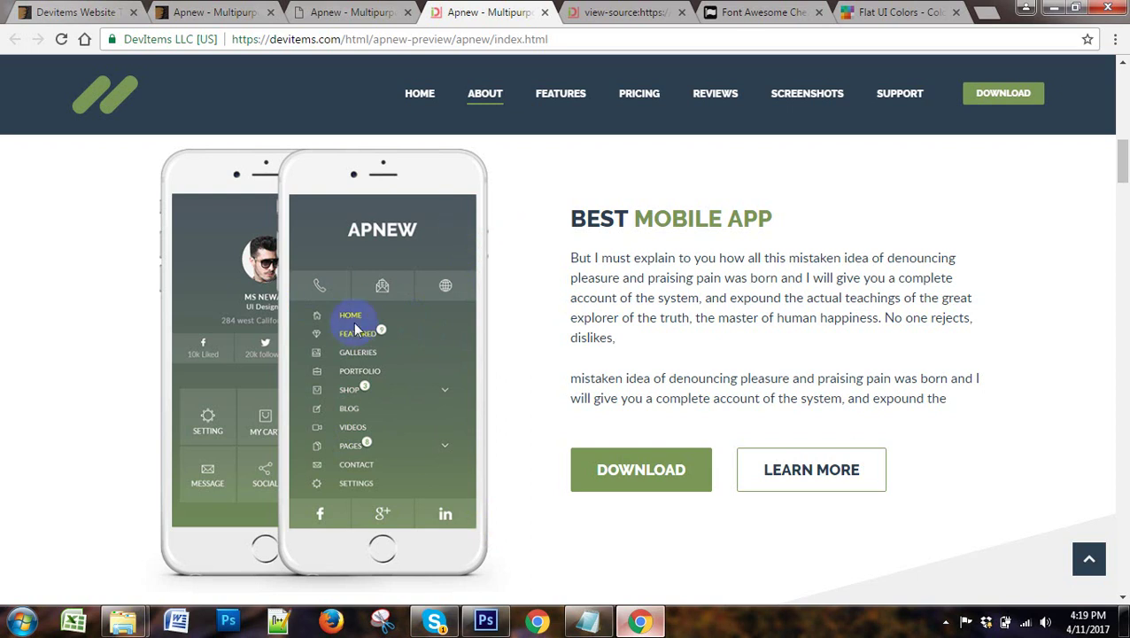
{"action": "scroll", "coordinate": [496, 308], "scroll_direction": "up", "scroll_amount": 1}
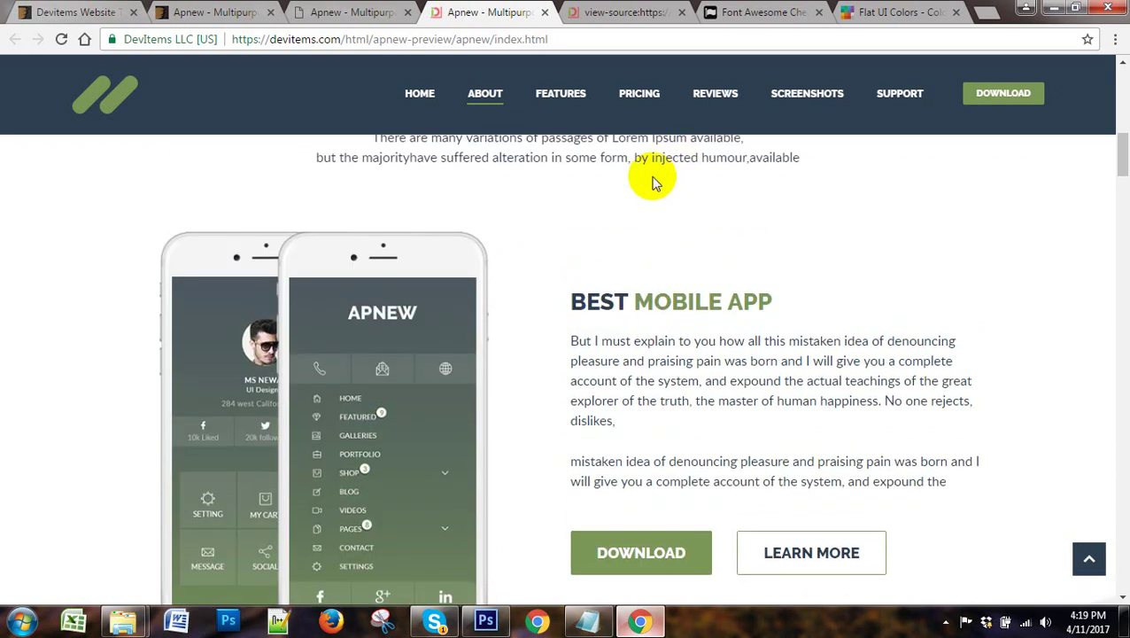
{"action": "scroll", "coordinate": [653, 301], "scroll_direction": "up", "scroll_amount": 2}
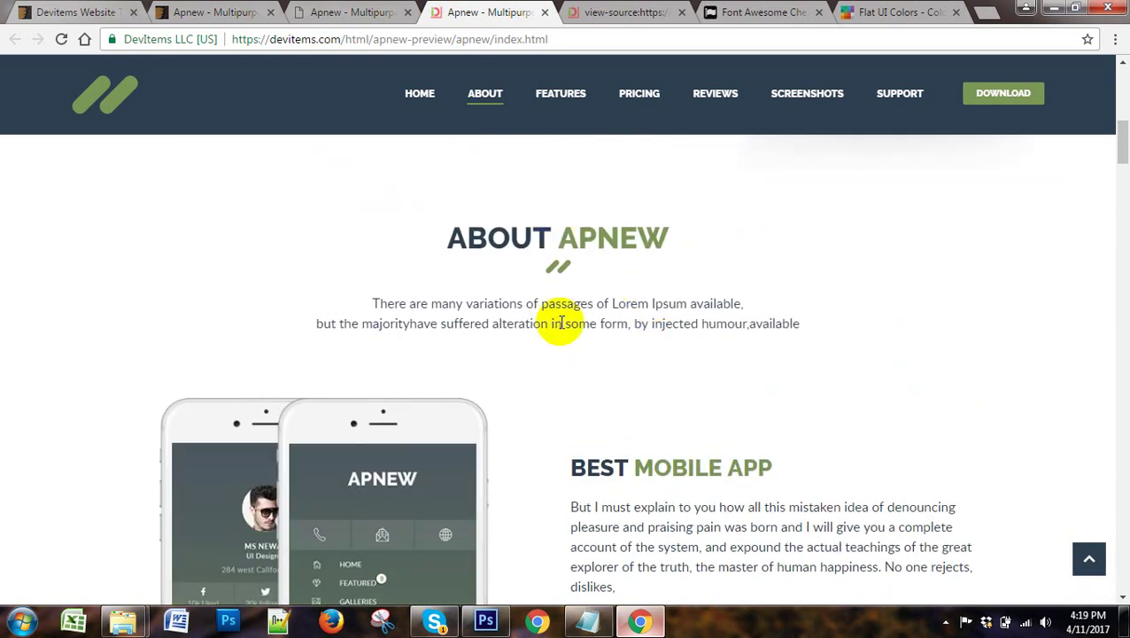
{"action": "scroll", "coordinate": [691, 363], "scroll_direction": "down", "scroll_amount": 4}
{"action": "scroll", "coordinate": [667, 372], "scroll_direction": "up", "scroll_amount": 4}
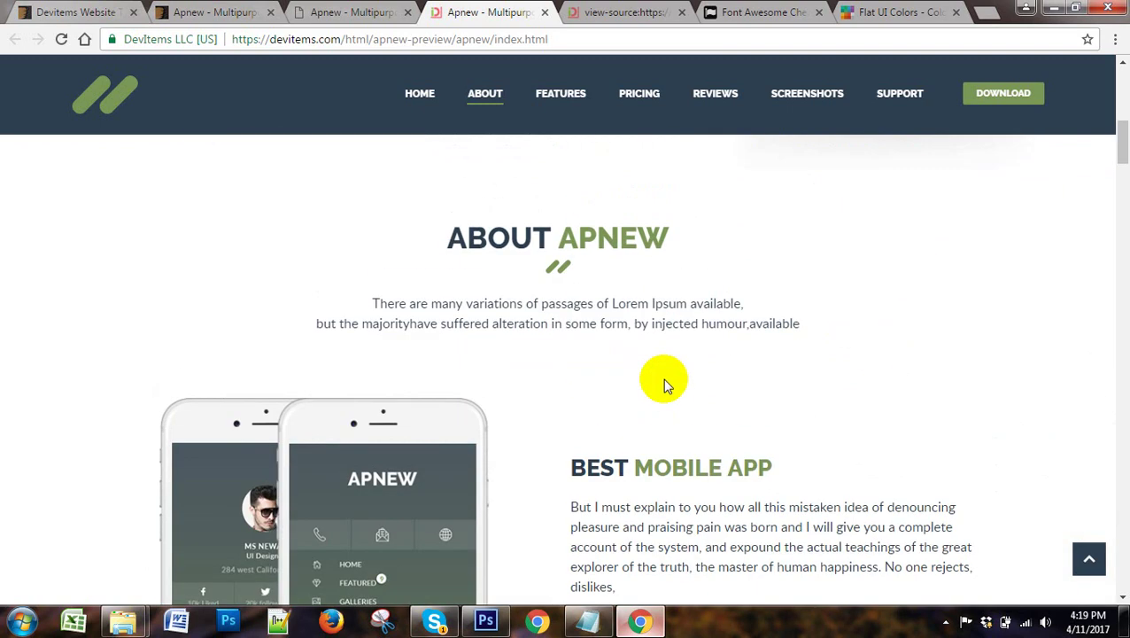
{"action": "left_click", "coordinate": [485, 620]}
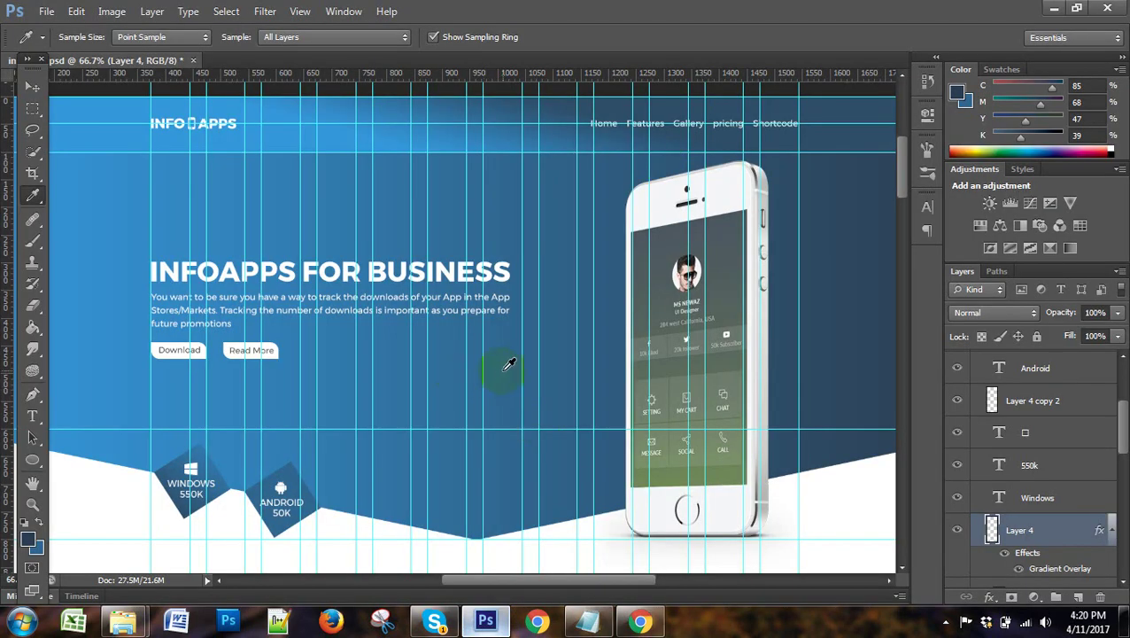
Close the liveadexchanger ad tab and pick the Rectangular Marquee tool in Photoshop.
{"action": "scroll", "coordinate": [509, 365], "scroll_direction": "down", "scroll_amount": 2}
{"action": "scroll", "coordinate": [509, 367], "scroll_direction": "down", "scroll_amount": 1}
{"action": "scroll", "coordinate": [509, 368], "scroll_direction": "down", "scroll_amount": 2}
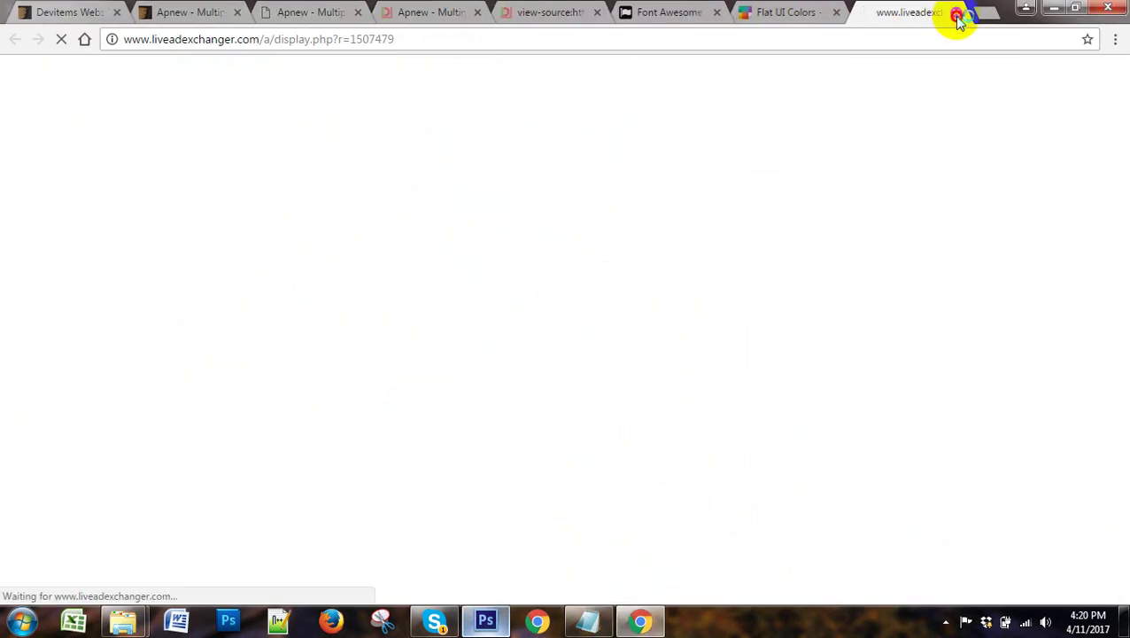
{"action": "left_click", "coordinate": [957, 13]}
{"action": "left_click", "coordinate": [486, 620]}
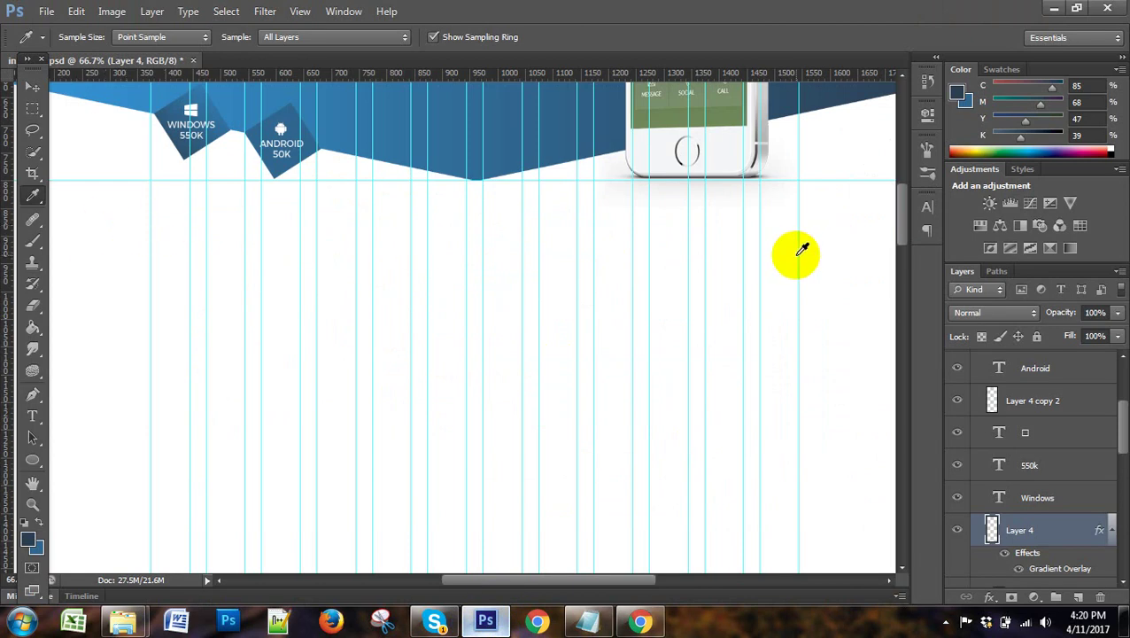
{"action": "scroll", "coordinate": [802, 250], "scroll_direction": "down", "scroll_amount": 2}
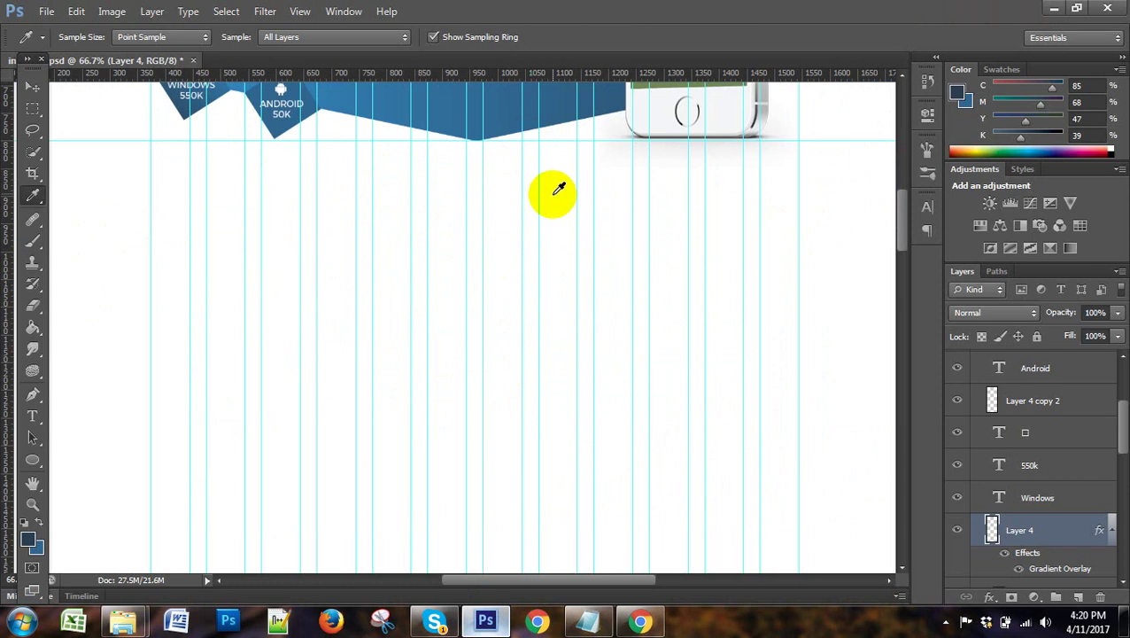
{"action": "left_click", "coordinate": [32, 108]}
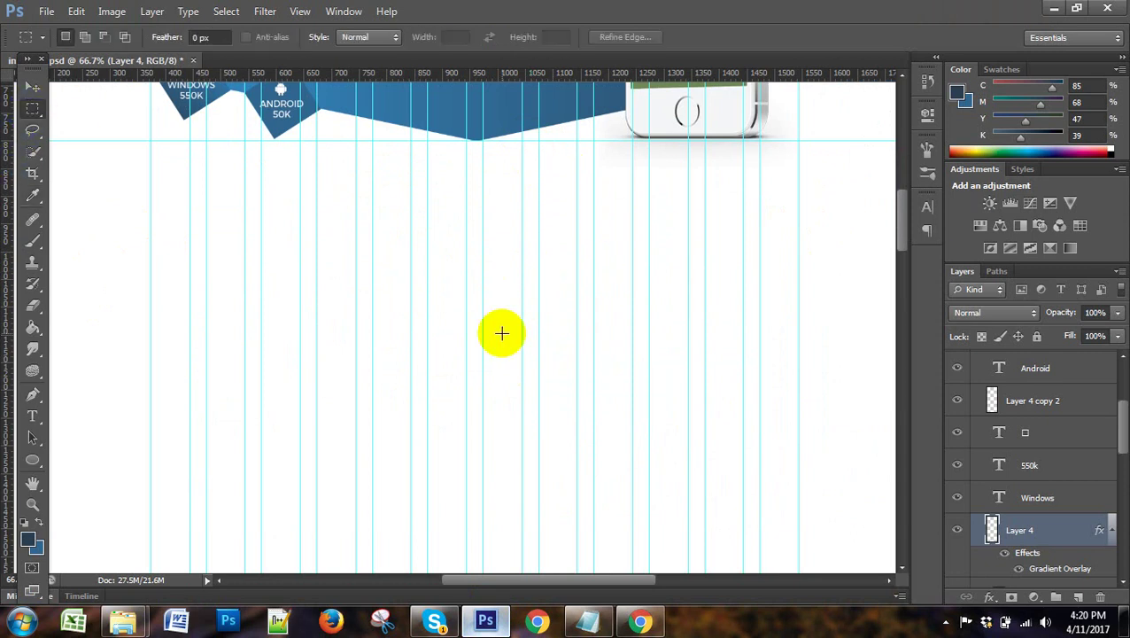
Revisit the Apnew page's About APNEW section, then return to the Photoshop mockup.
{"action": "left_click", "coordinate": [640, 621]}
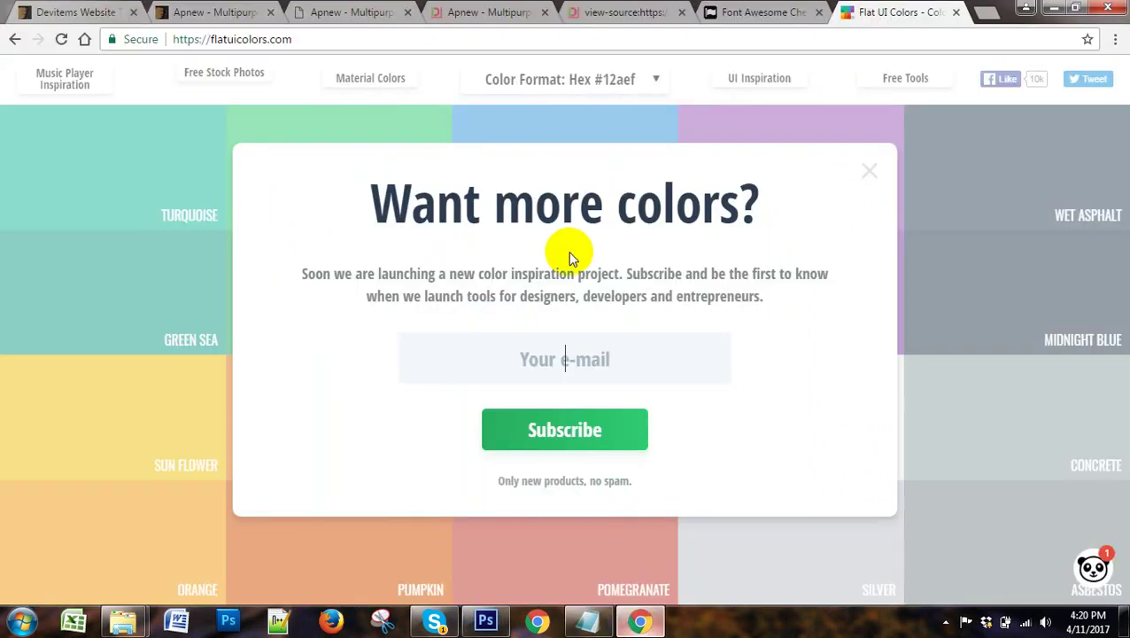
{"action": "left_click", "coordinate": [574, 9]}
{"action": "left_click", "coordinate": [496, 11]}
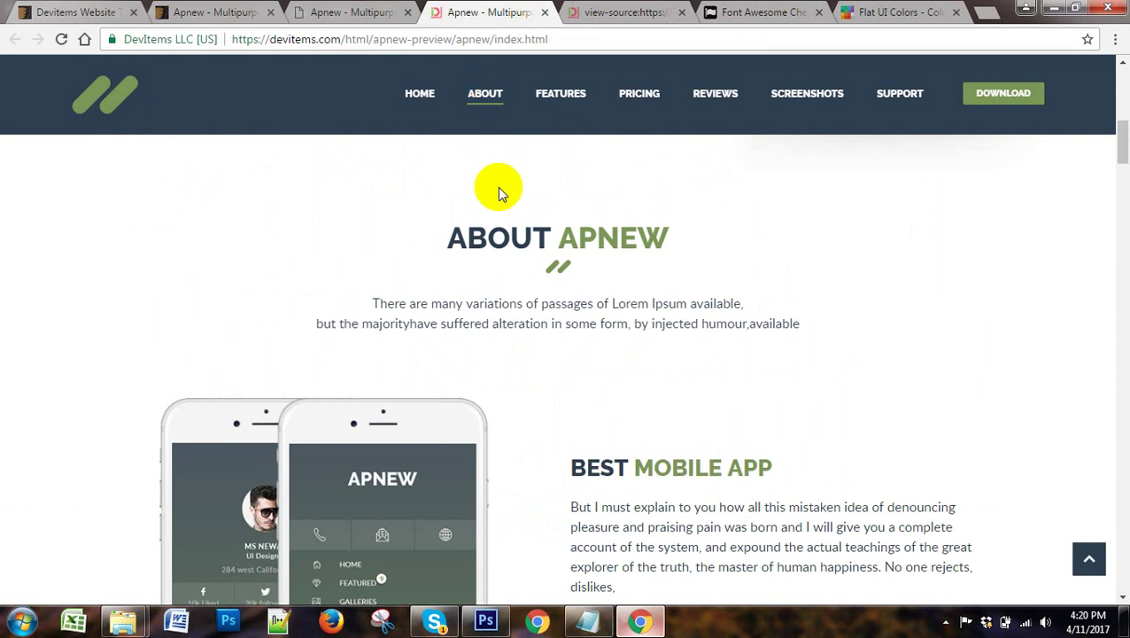
{"action": "scroll", "coordinate": [594, 190], "scroll_direction": "down", "scroll_amount": 1}
{"action": "scroll", "coordinate": [614, 424], "scroll_direction": "down", "scroll_amount": 3}
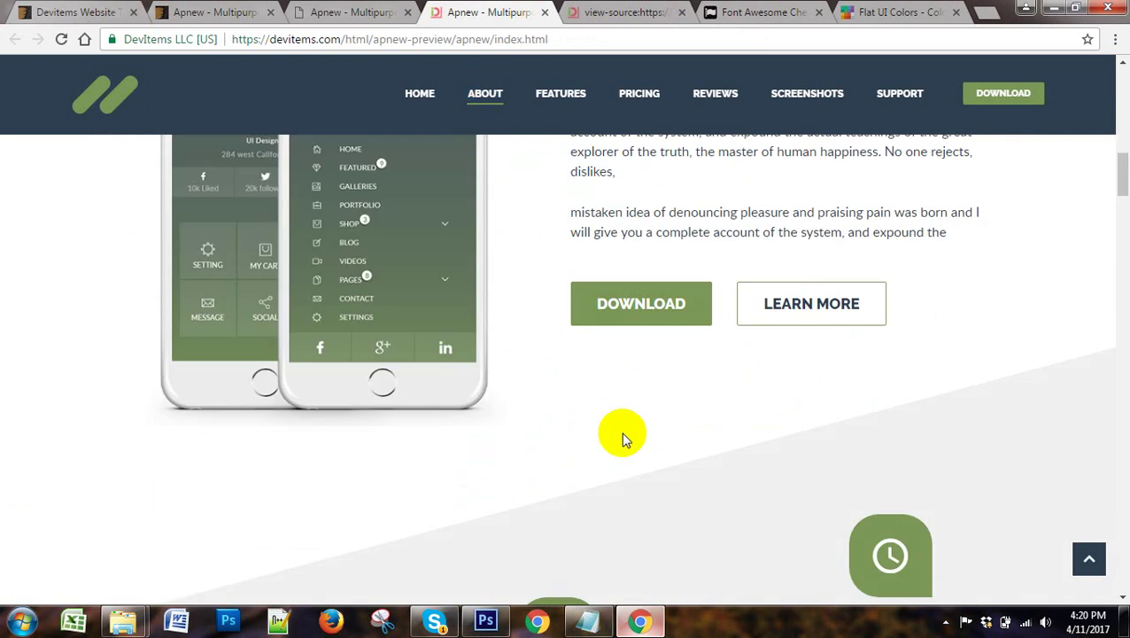
{"action": "scroll", "coordinate": [613, 482], "scroll_direction": "up", "scroll_amount": 7}
{"action": "scroll", "coordinate": [616, 470], "scroll_direction": "up", "scroll_amount": 2}
{"action": "scroll", "coordinate": [603, 467], "scroll_direction": "down", "scroll_amount": 5}
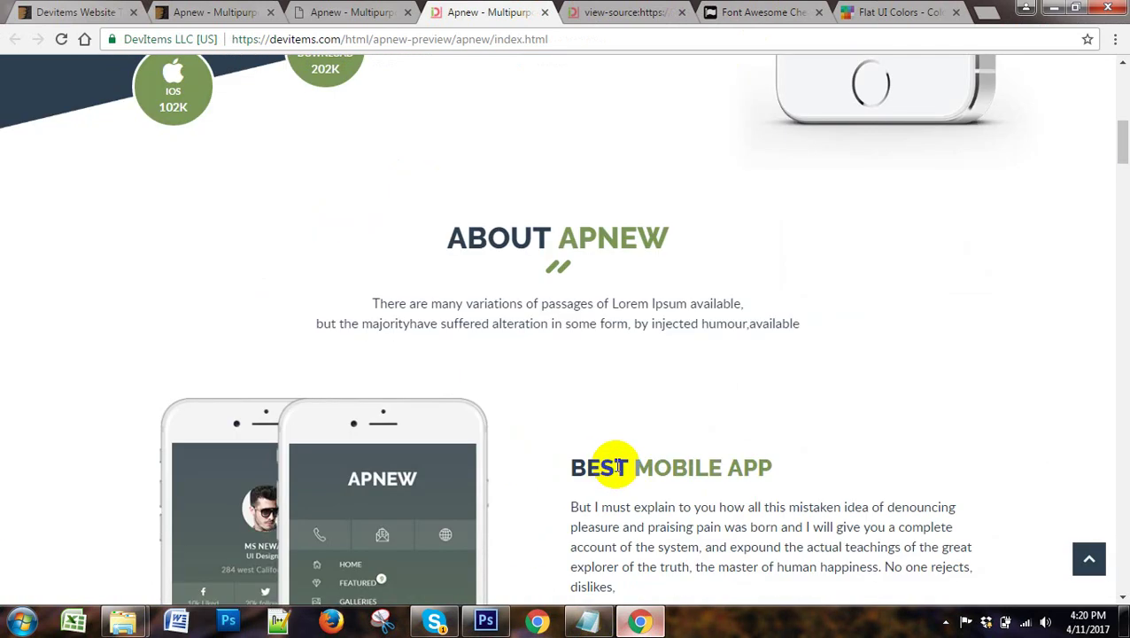
{"action": "left_click", "coordinate": [487, 622]}
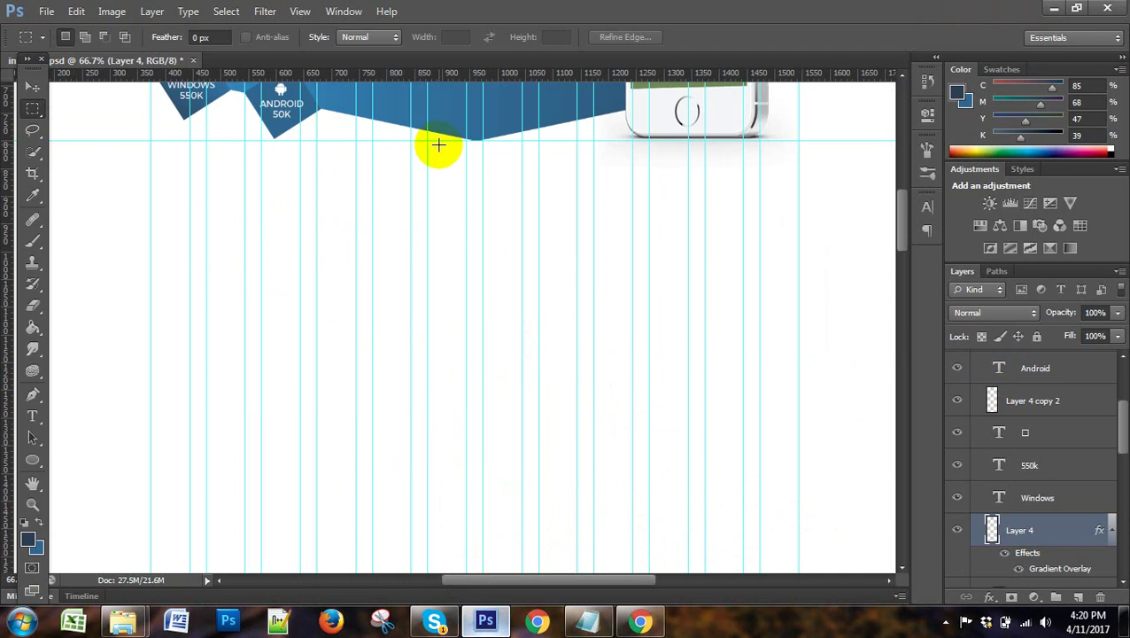
Drag a tall marquee strip down from the blue banner's bottom guide.
{"action": "left_click_drag", "start_coordinate": [439, 144], "coordinate": [459, 429]}
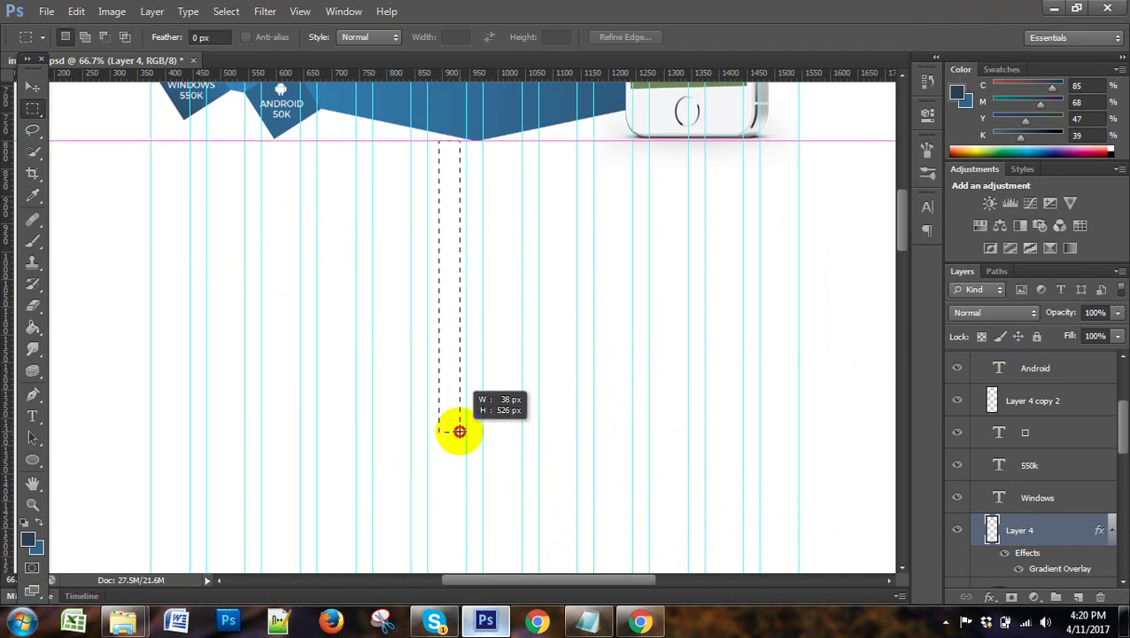
{"action": "left_click_drag", "start_coordinate": [458, 427], "coordinate": [459, 459]}
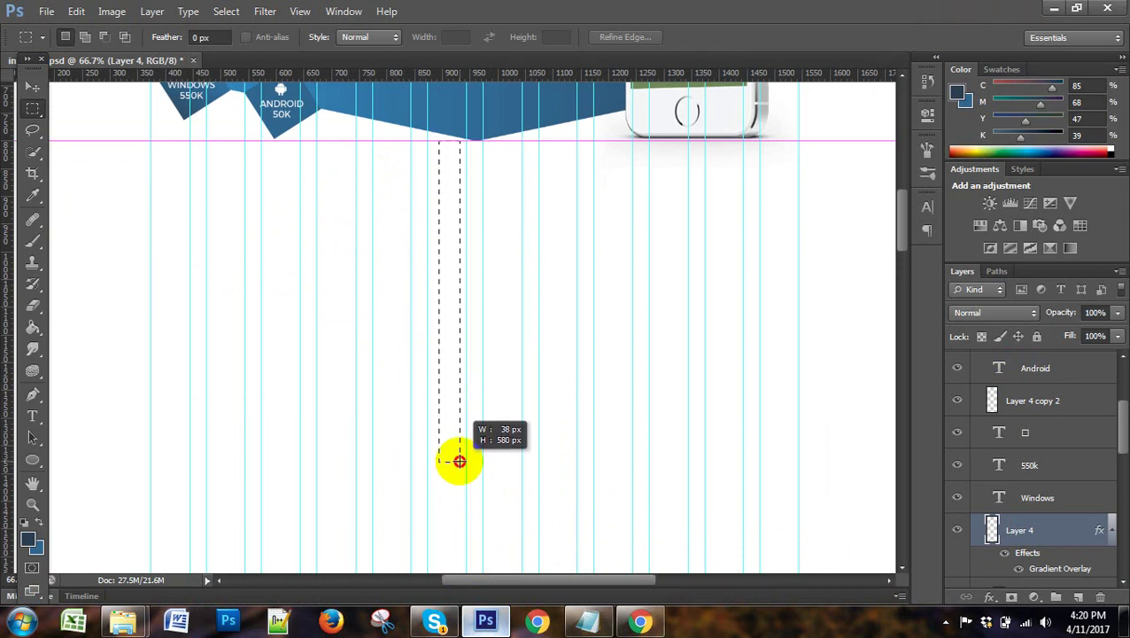
{"action": "left_click_drag", "start_coordinate": [459, 460], "coordinate": [459, 460]}
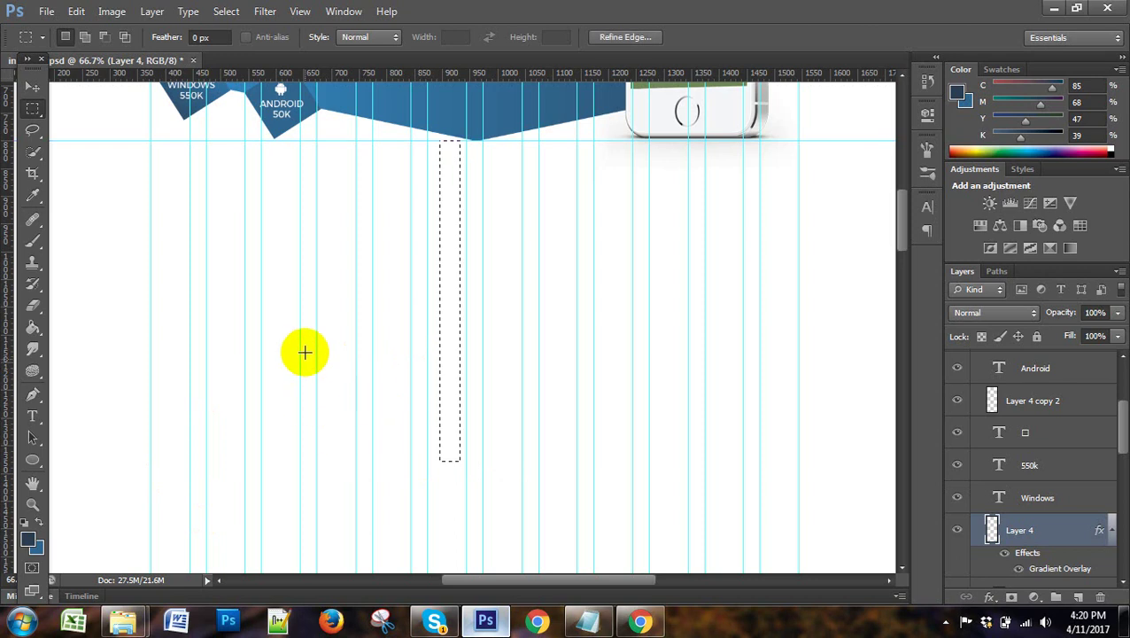
{"action": "scroll", "coordinate": [305, 352], "scroll_direction": "down", "scroll_amount": 2}
{"action": "scroll", "coordinate": [305, 353], "scroll_direction": "up", "scroll_amount": 1}
{"action": "scroll", "coordinate": [305, 353], "scroll_direction": "up", "scroll_amount": 2}
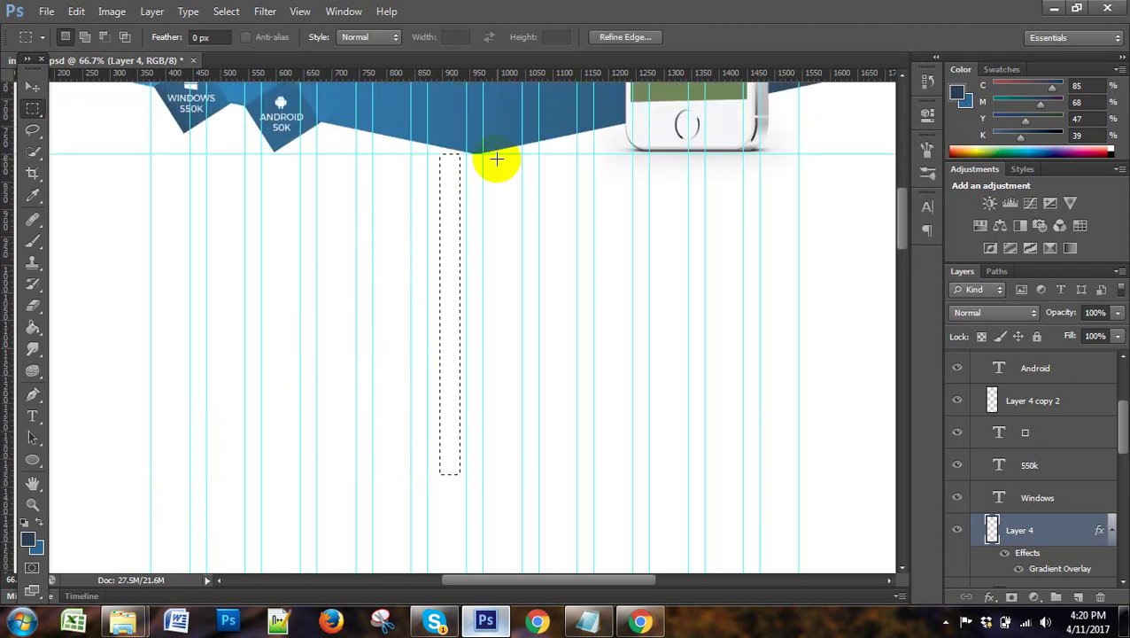
Redraw the narrow strip from the banner's edge, aligning its width and height to the guides.
{"action": "left_click", "coordinate": [442, 174]}
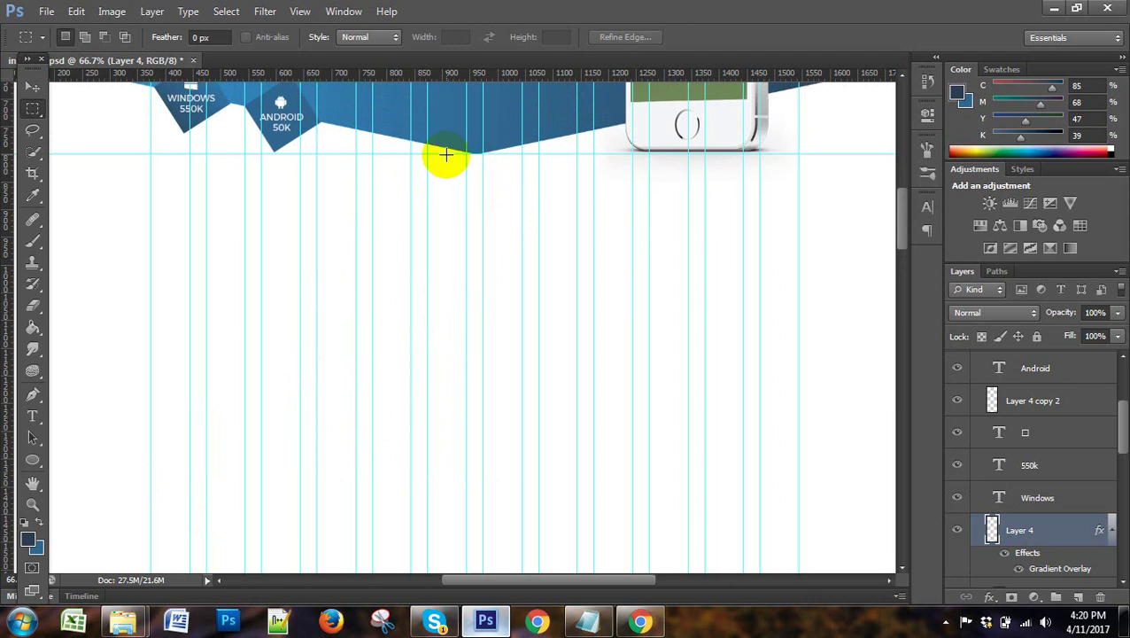
{"action": "left_click_drag", "start_coordinate": [446, 155], "coordinate": [477, 479]}
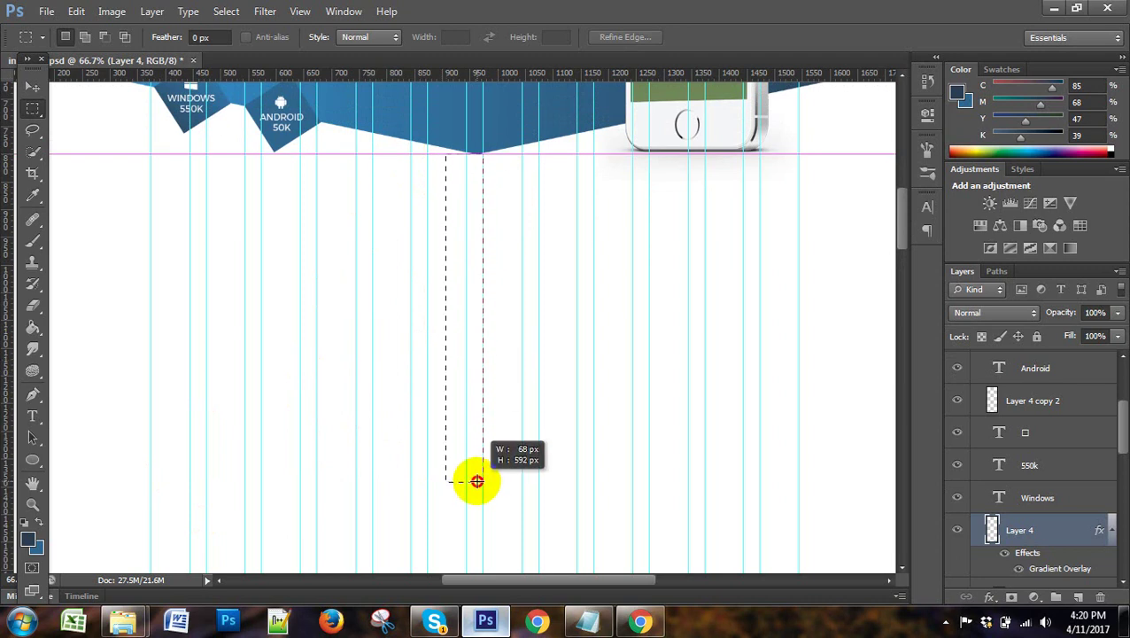
{"action": "left_click_drag", "start_coordinate": [477, 481], "coordinate": [476, 486]}
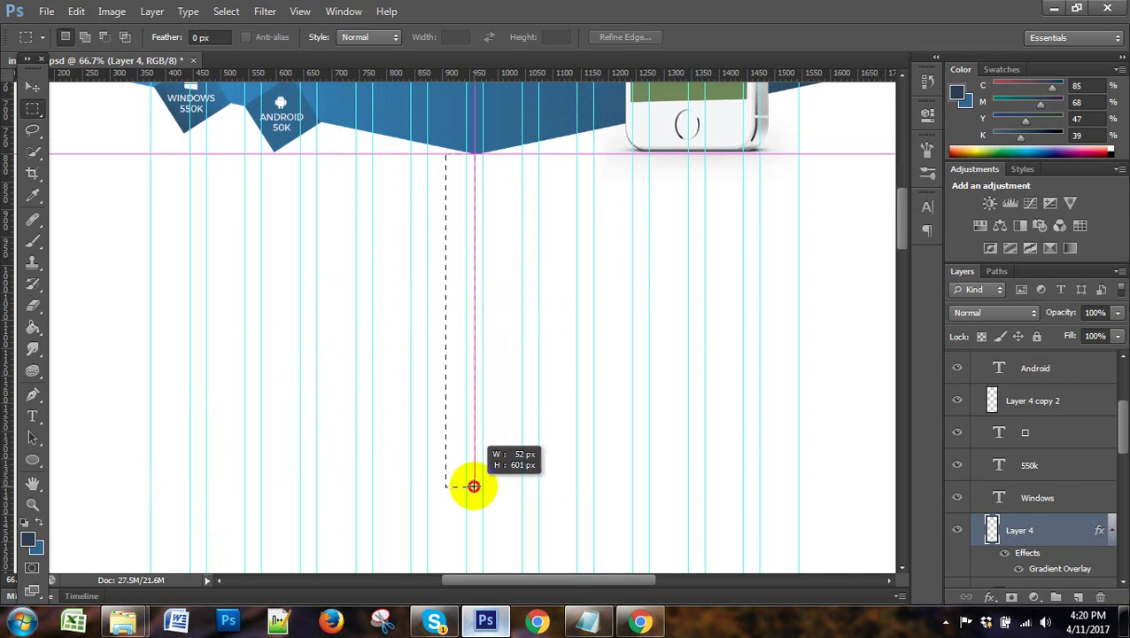
{"action": "left_click_drag", "start_coordinate": [472, 485], "coordinate": [473, 484]}
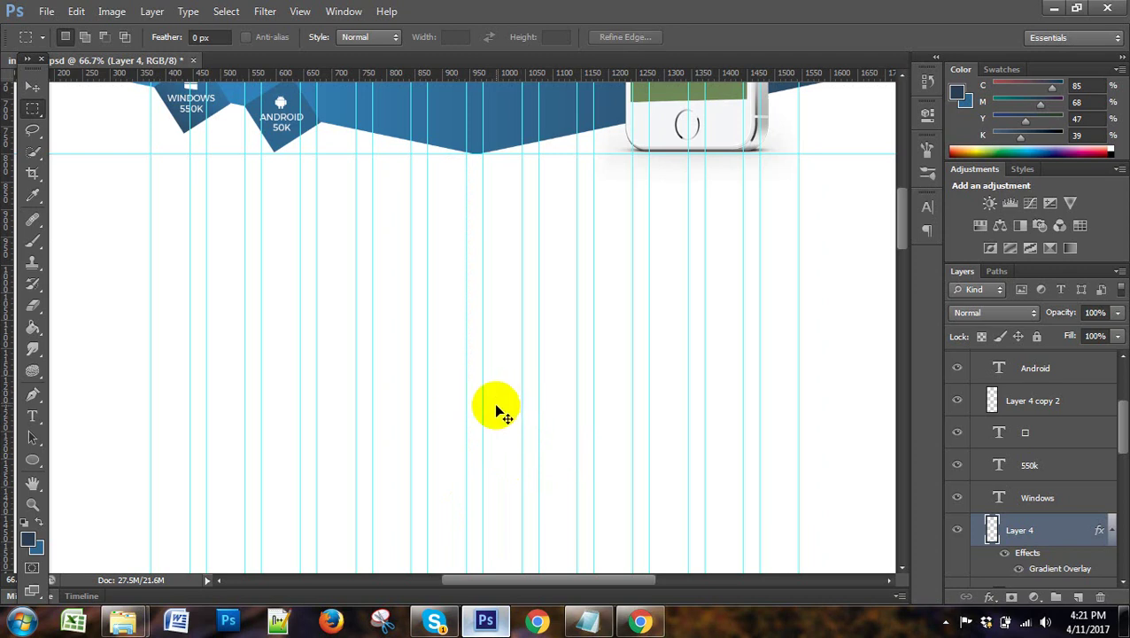
Zoom in twice with Ctrl++ on the area below the banner's bottom point.
{"action": "key", "text": "ctrl+plus"}
{"action": "scroll", "coordinate": [474, 424], "scroll_direction": "up", "scroll_amount": 2}
{"action": "scroll", "coordinate": [474, 425], "scroll_direction": "up", "scroll_amount": 2}
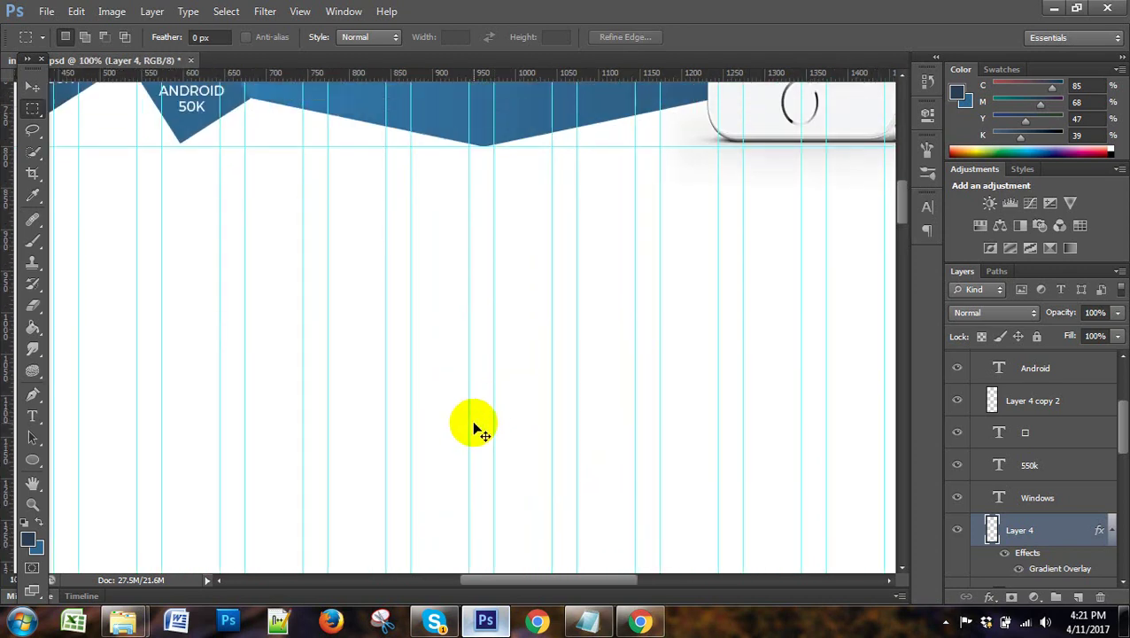
{"action": "scroll", "coordinate": [474, 429], "scroll_direction": "down", "scroll_amount": 1}
{"action": "key", "text": "ctrl+plus"}
{"action": "scroll", "coordinate": [443, 390], "scroll_direction": "up", "scroll_amount": 3}
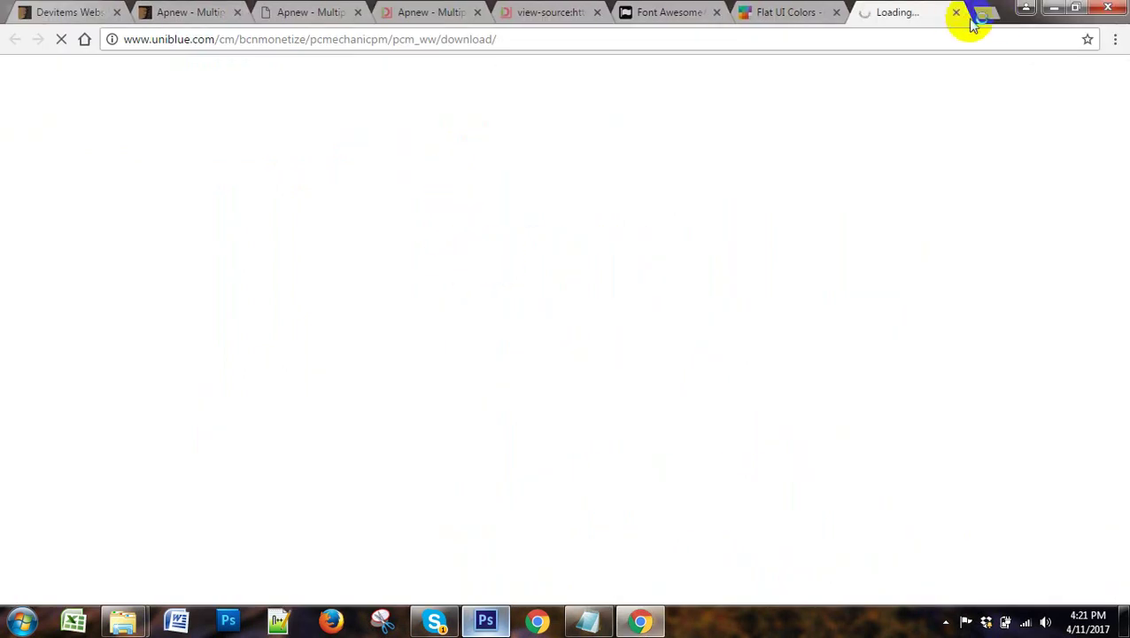
Close the stray uniblue tab, return to Photoshop, and select a 36 × 600 px strip below the banner.
{"action": "left_click", "coordinate": [956, 13]}
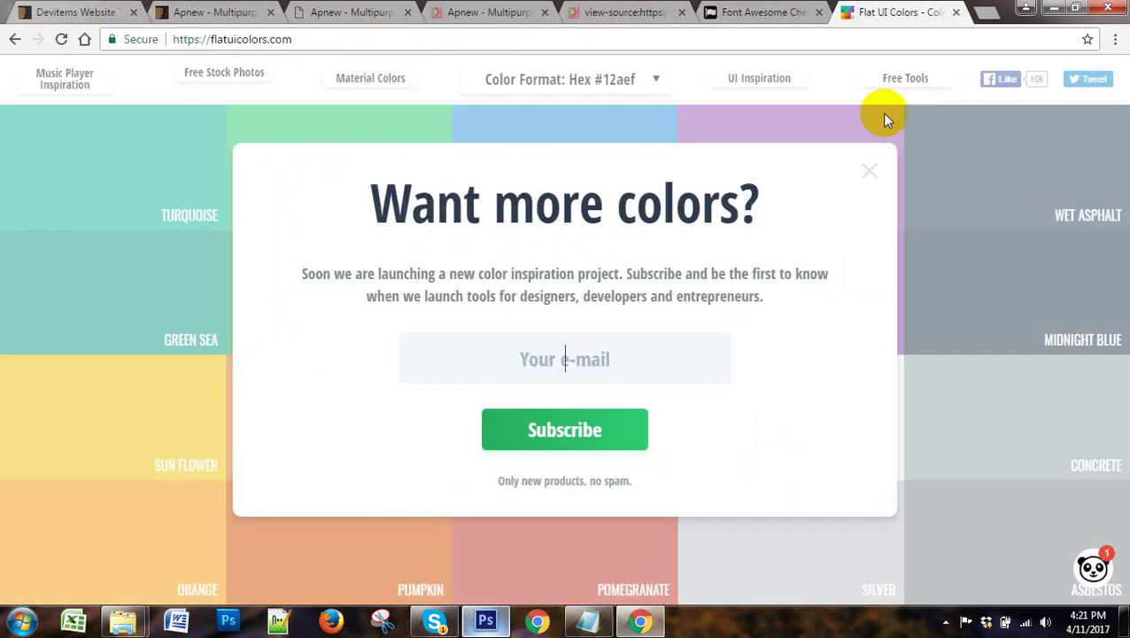
{"action": "left_click", "coordinate": [490, 625]}
{"action": "mouse_move", "coordinate": [406, 177]}
{"action": "left_mouse_down"}
{"action": "mouse_move", "coordinate": [457, 625]}
{"action": "mouse_move", "coordinate": [454, 358]}
{"action": "mouse_move", "coordinate": [466, 373]}
{"action": "left_mouse_up"}
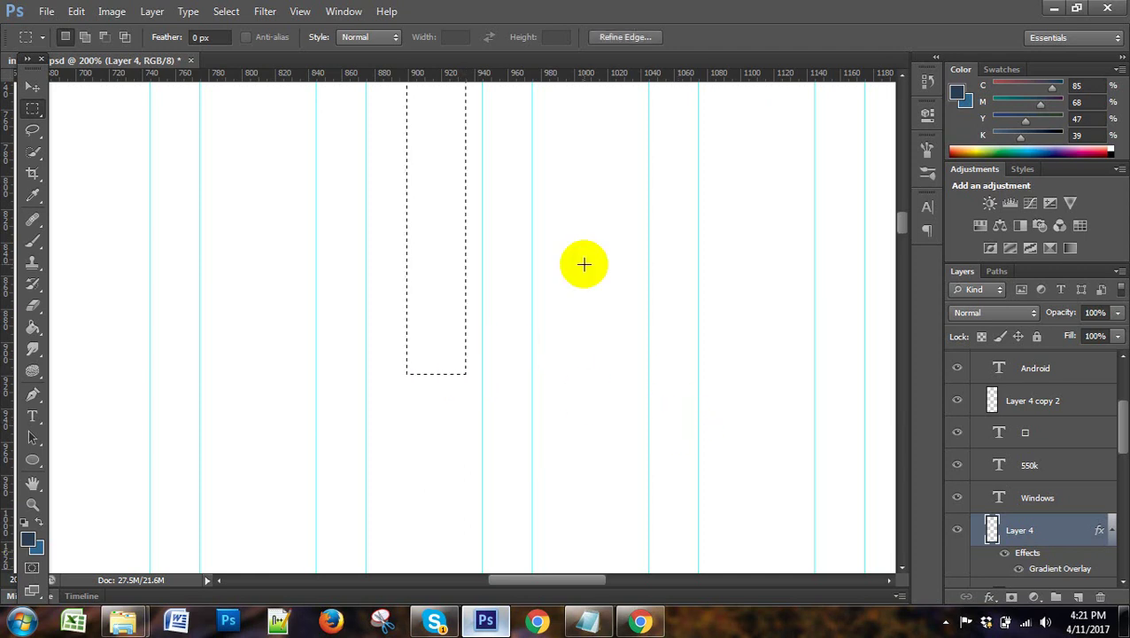
Zoom out and pull a horizontal guide to Y 704.9 px, then deselect with the Marquee tool.
{"action": "key", "text": "ctrl+minus"}
{"action": "key", "text": "ctrl+minus"}
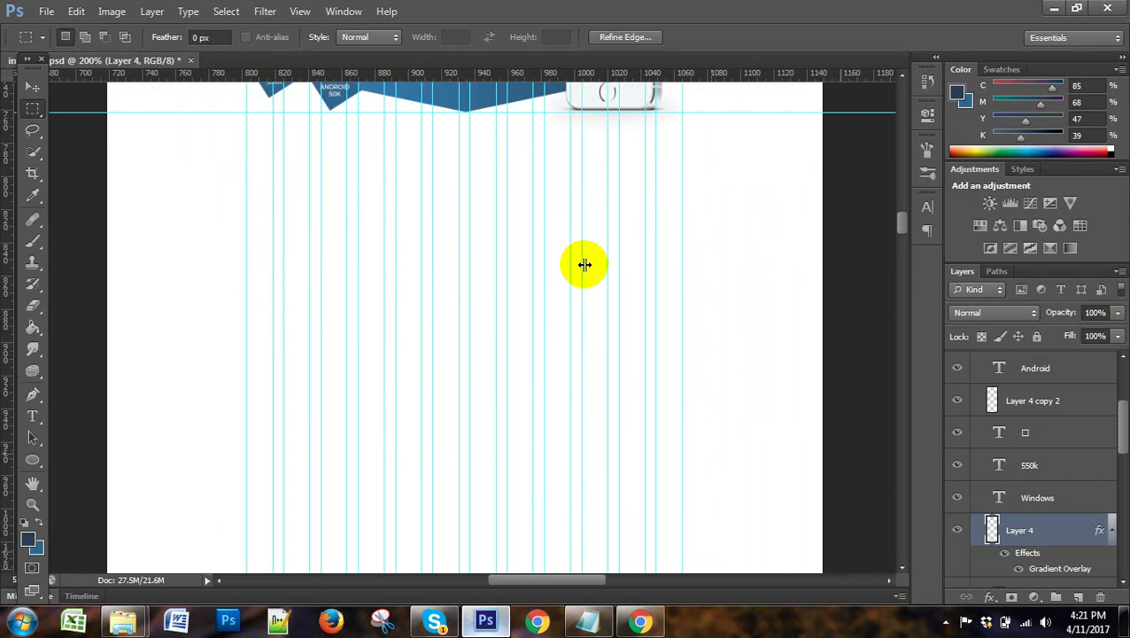
{"action": "key", "text": "ctrl+minus"}
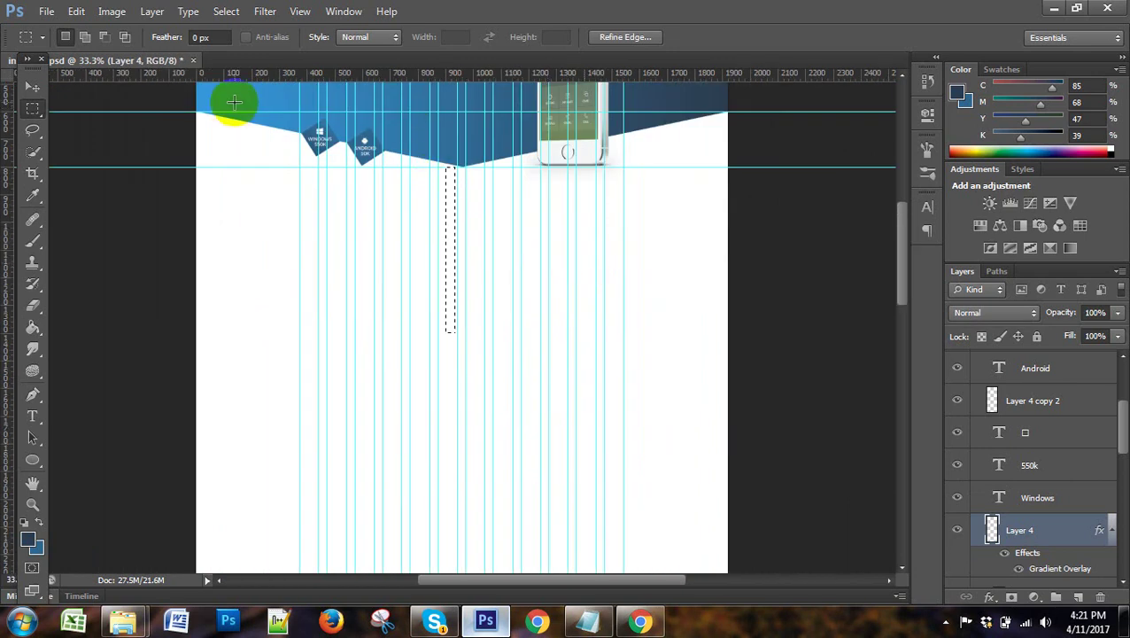
{"action": "left_click", "coordinate": [33, 89]}
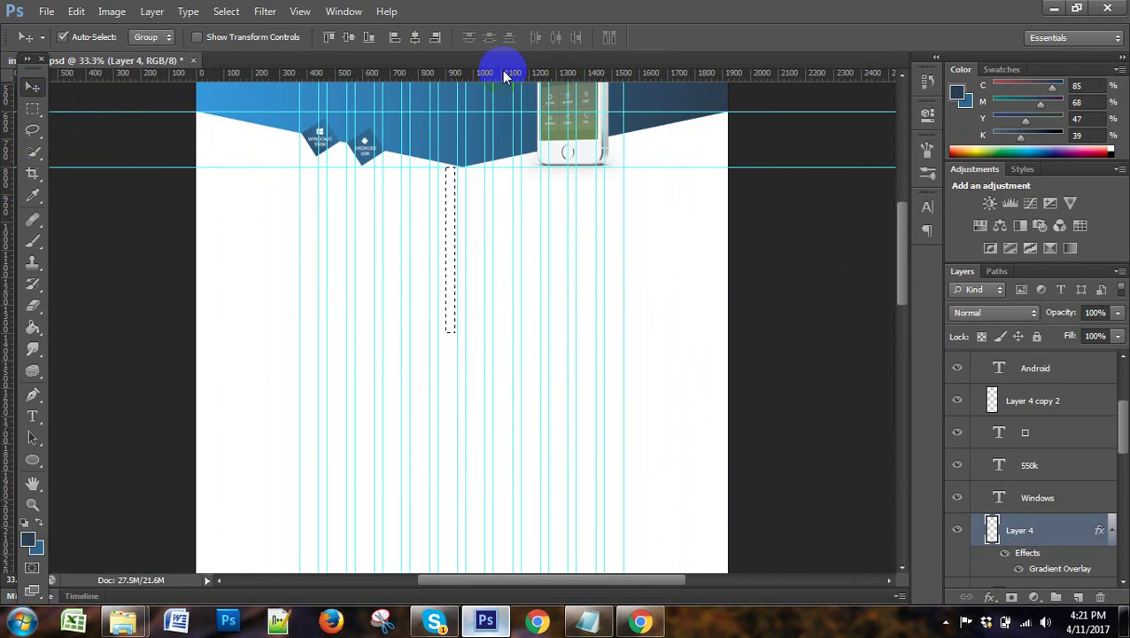
{"action": "left_click_drag", "start_coordinate": [501, 73], "coordinate": [538, 333]}
{"action": "scroll", "coordinate": [479, 411], "scroll_direction": "up", "scroll_amount": 2}
{"action": "scroll", "coordinate": [479, 411], "scroll_direction": "up", "scroll_amount": 2}
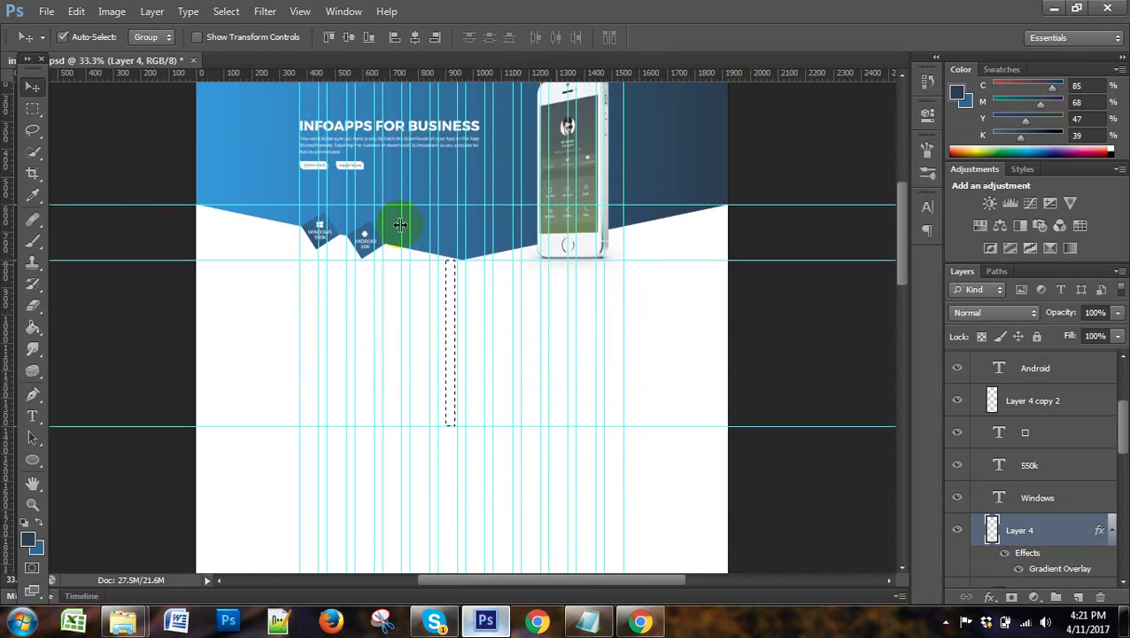
{"action": "left_click", "coordinate": [31, 108]}
{"action": "left_click", "coordinate": [202, 320]}
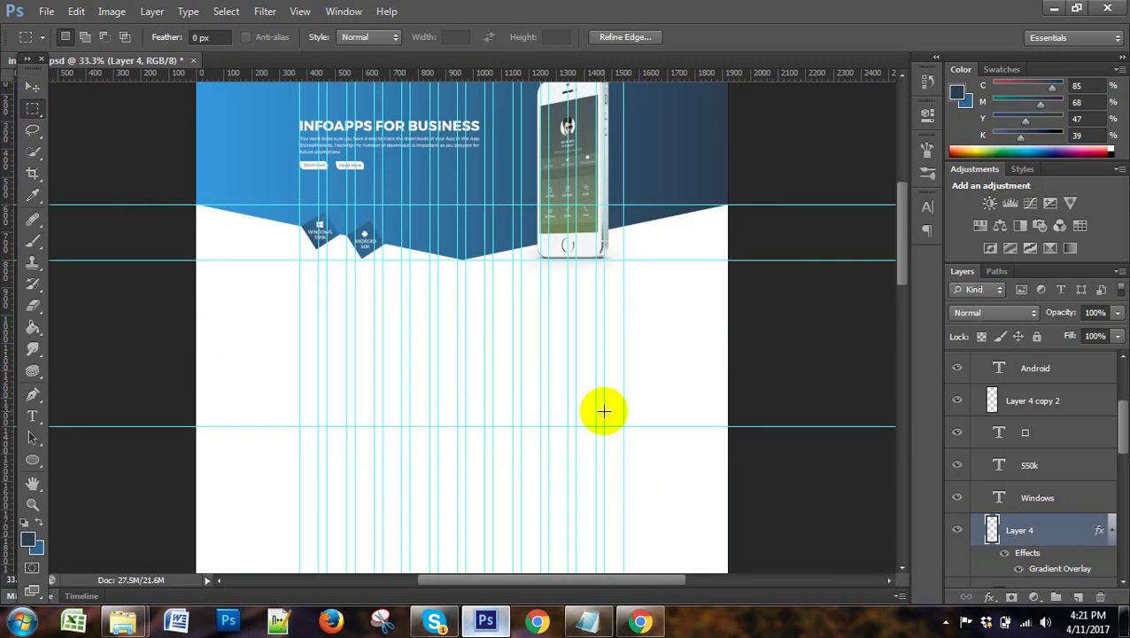
{"action": "scroll", "coordinate": [575, 423], "scroll_direction": "up", "scroll_amount": 1, "text": "alt"}
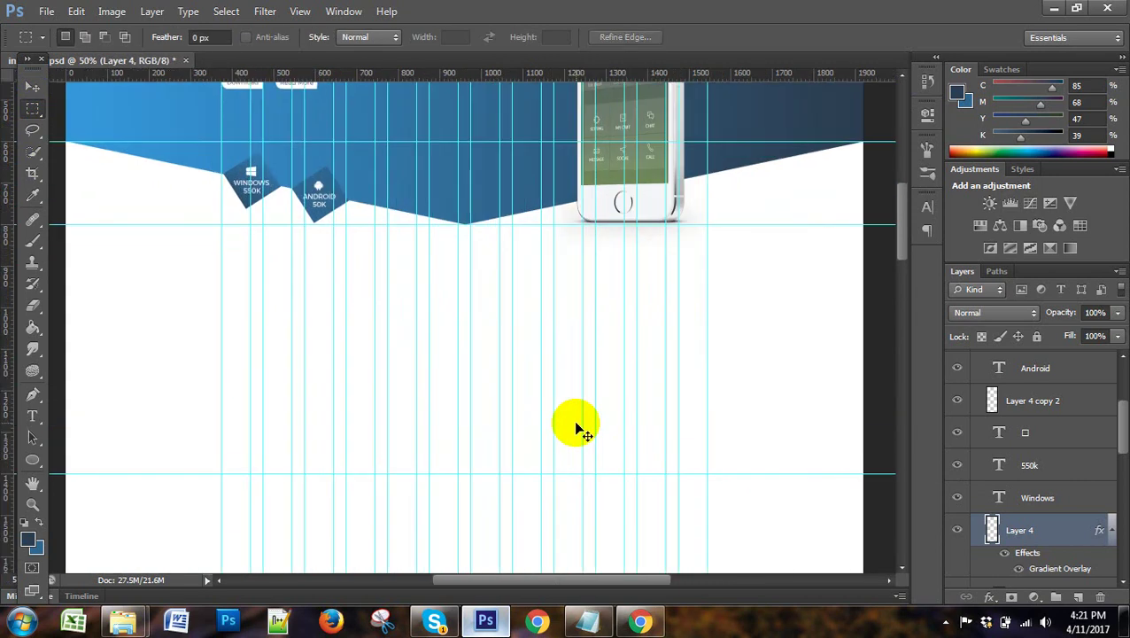
{"action": "scroll", "coordinate": [576, 423], "scroll_direction": "up", "scroll_amount": 1, "text": "alt"}
{"action": "scroll", "coordinate": [542, 439], "scroll_direction": "up", "scroll_amount": 2}
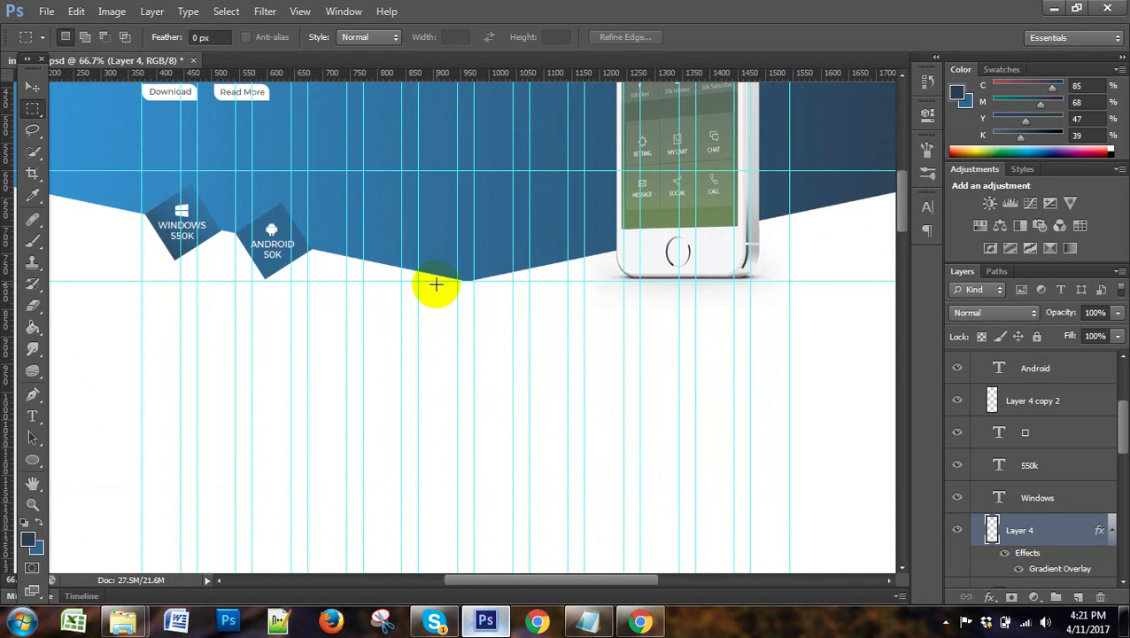
Select a small block below the banner point and add a horizontal guide at its bottom.
{"action": "left_click_drag", "start_coordinate": [436, 285], "coordinate": [444, 319]}
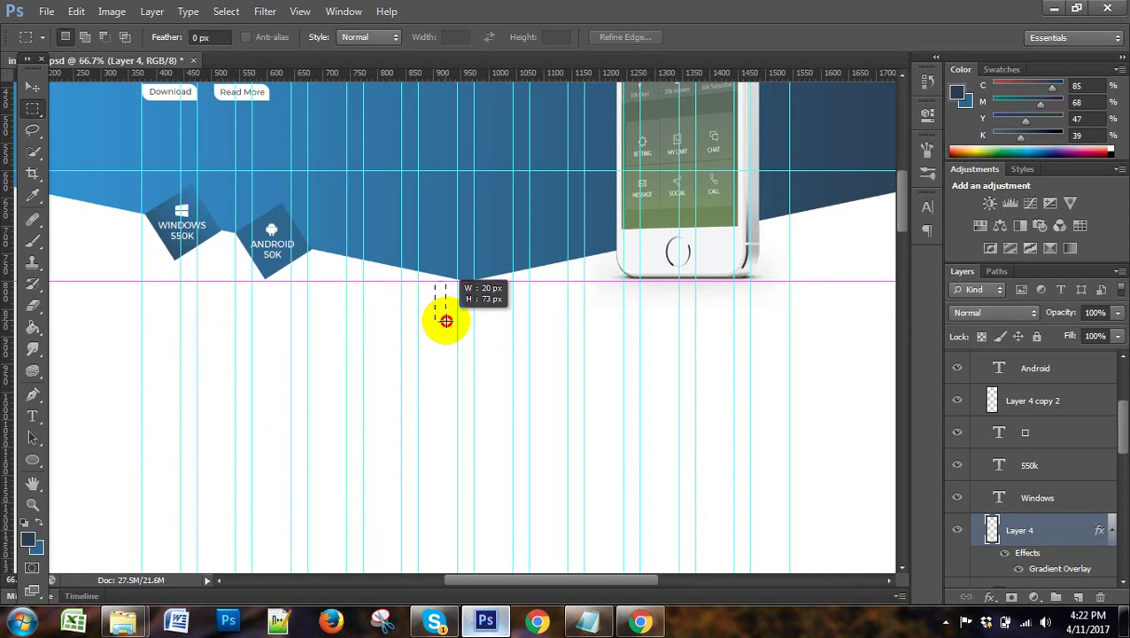
{"action": "left_click_drag", "start_coordinate": [444, 320], "coordinate": [444, 316]}
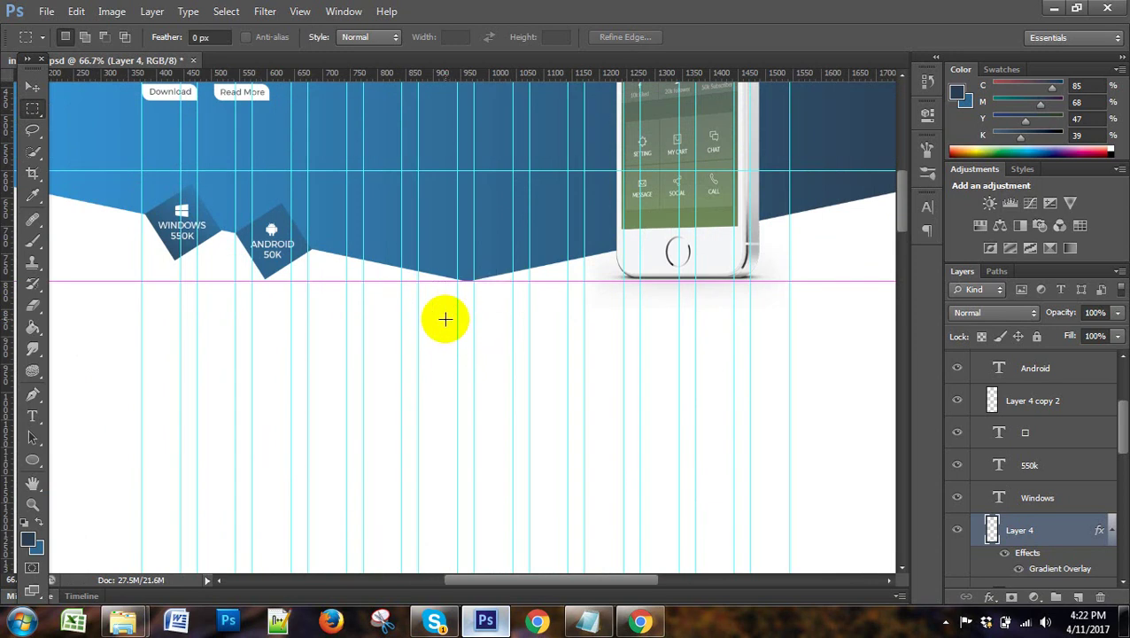
{"action": "left_click_drag", "start_coordinate": [445, 319], "coordinate": [444, 318]}
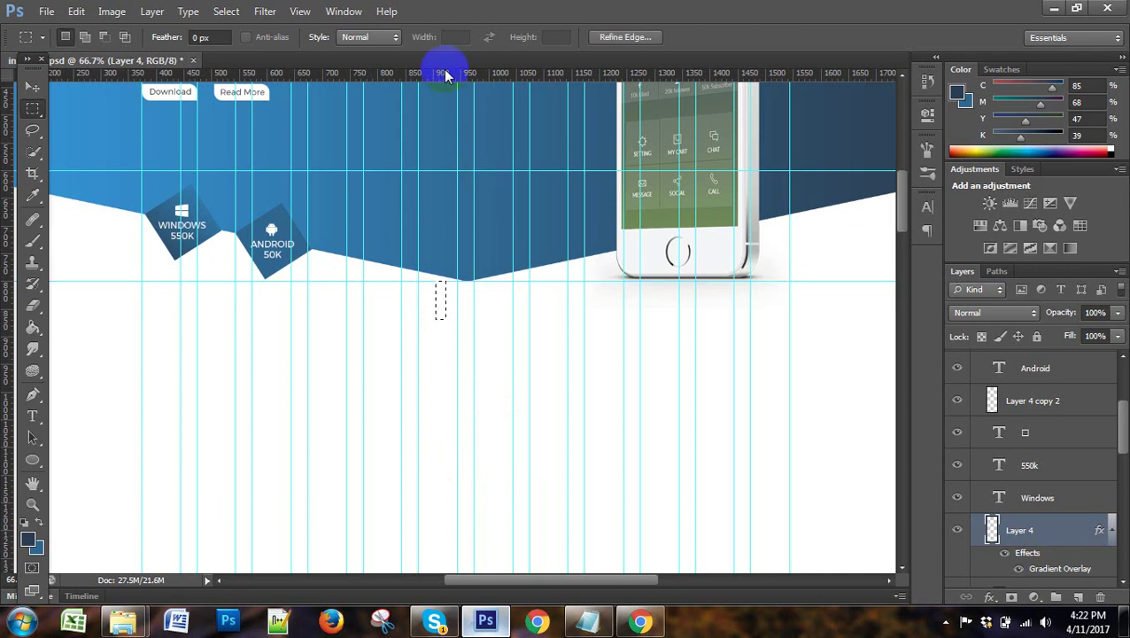
{"action": "left_click", "coordinate": [32, 86]}
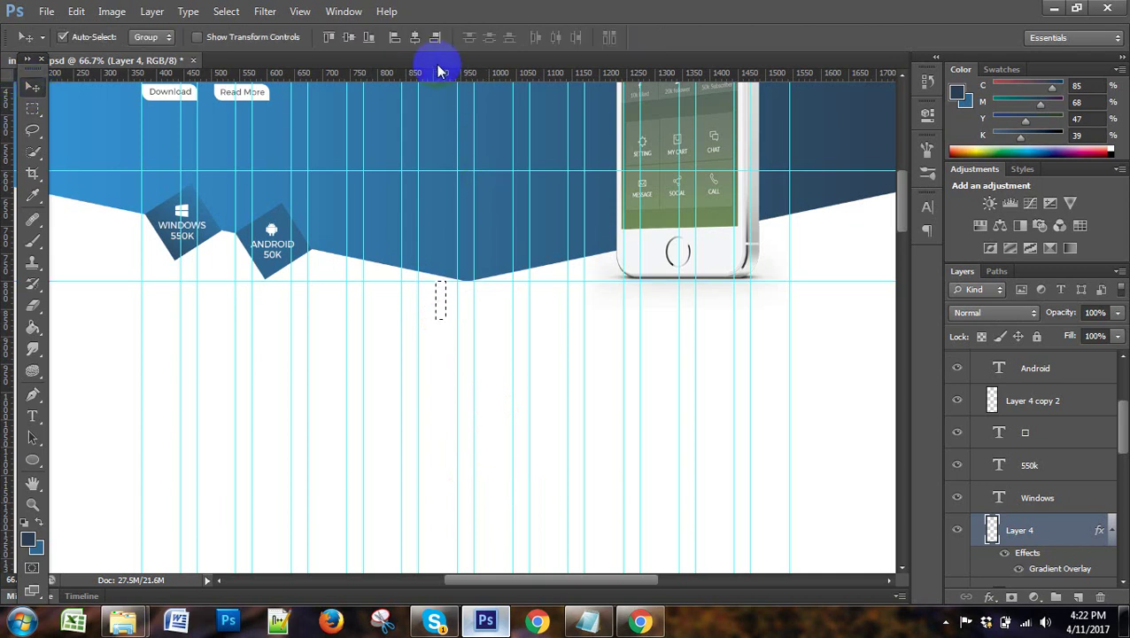
{"action": "left_click_drag", "start_coordinate": [440, 75], "coordinate": [480, 321]}
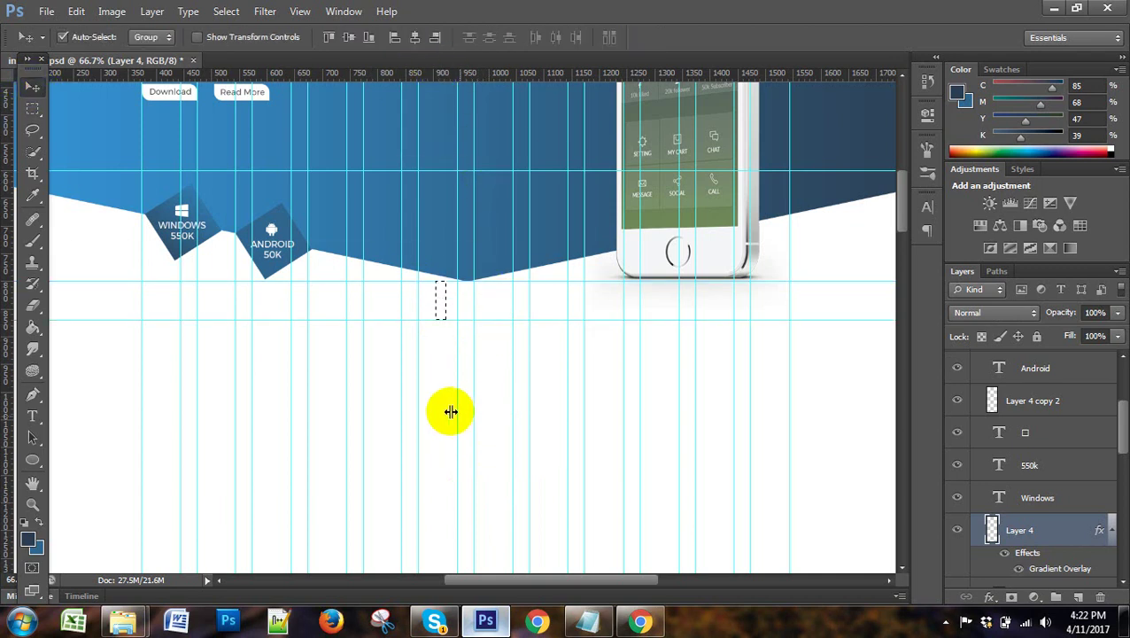
{"action": "scroll", "coordinate": [440, 379], "scroll_direction": "down", "scroll_amount": 1}
{"action": "scroll", "coordinate": [440, 380], "scroll_direction": "down", "scroll_amount": 3}
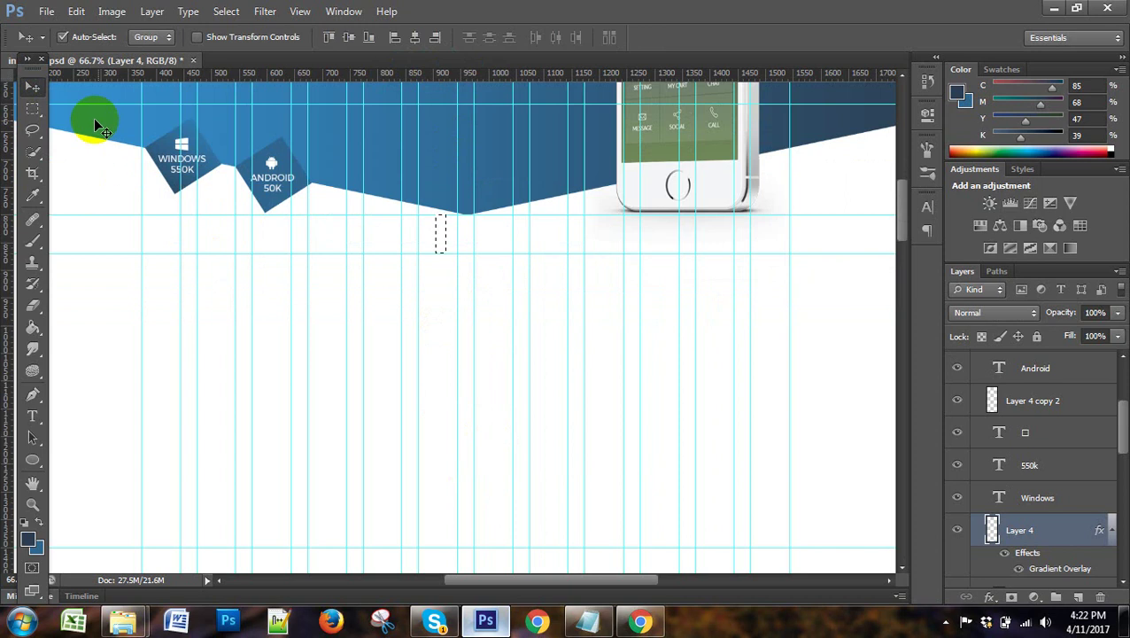
Select another small block from the guide intersection and place a lower horizontal guide.
{"action": "left_click", "coordinate": [32, 107]}
{"action": "scroll", "coordinate": [462, 329], "scroll_direction": "down", "scroll_amount": 5}
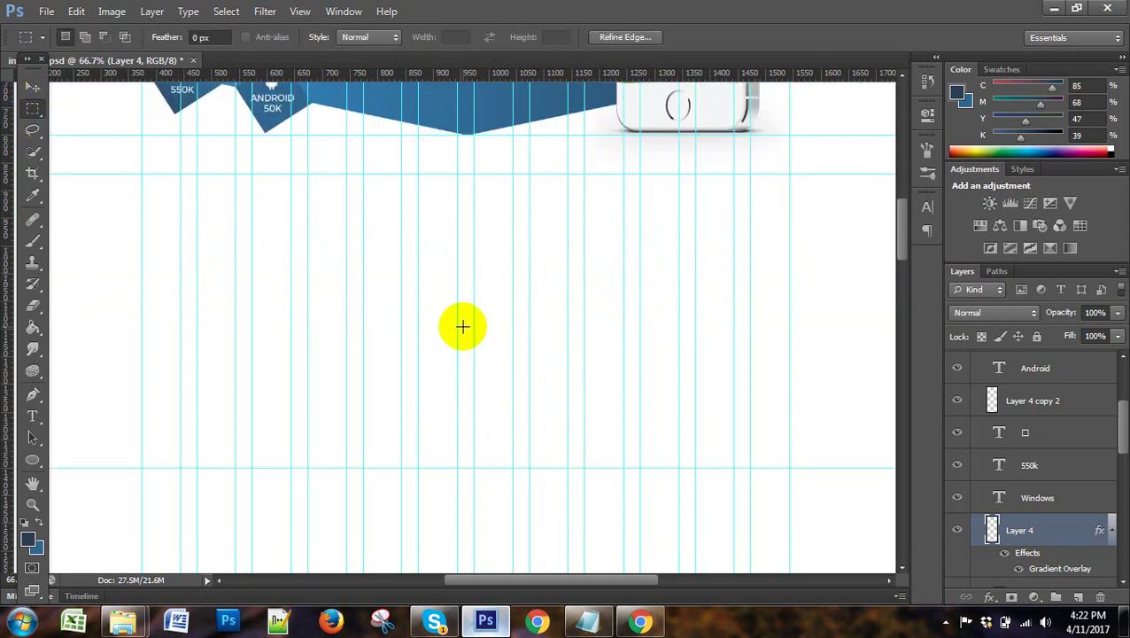
{"action": "scroll", "coordinate": [462, 325], "scroll_direction": "down", "scroll_amount": 3}
{"action": "scroll", "coordinate": [443, 372], "scroll_direction": "down", "scroll_amount": 4}
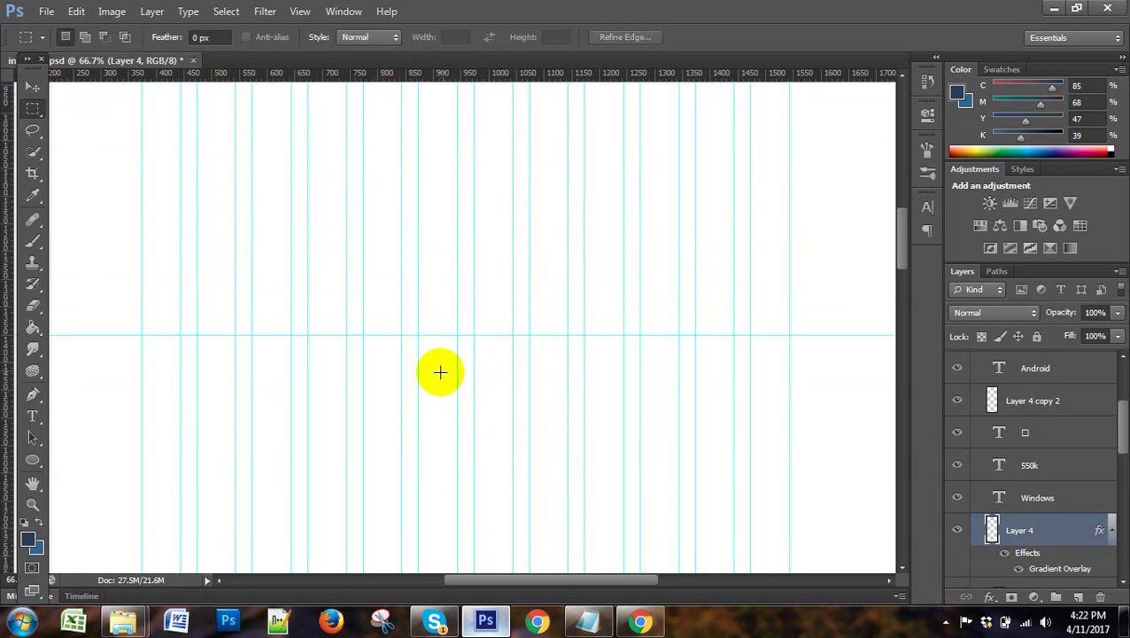
{"action": "mouse_move", "coordinate": [429, 335]}
{"action": "left_mouse_down"}
{"action": "mouse_move", "coordinate": [450, 381]}
{"action": "mouse_move", "coordinate": [449, 371]}
{"action": "left_mouse_up"}
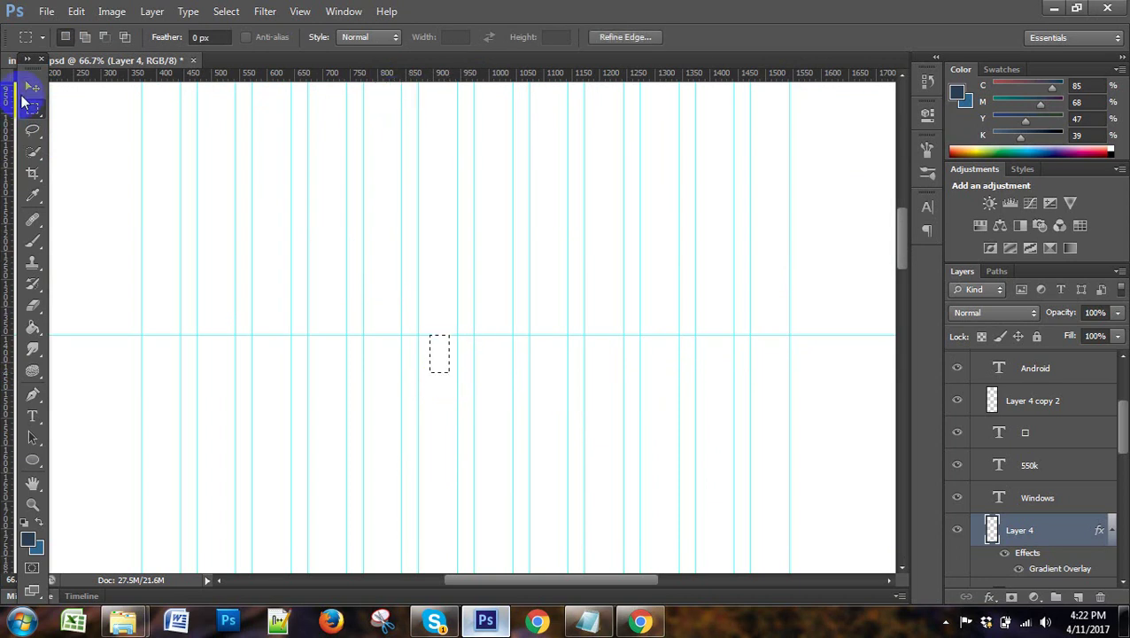
{"action": "left_click", "coordinate": [33, 88]}
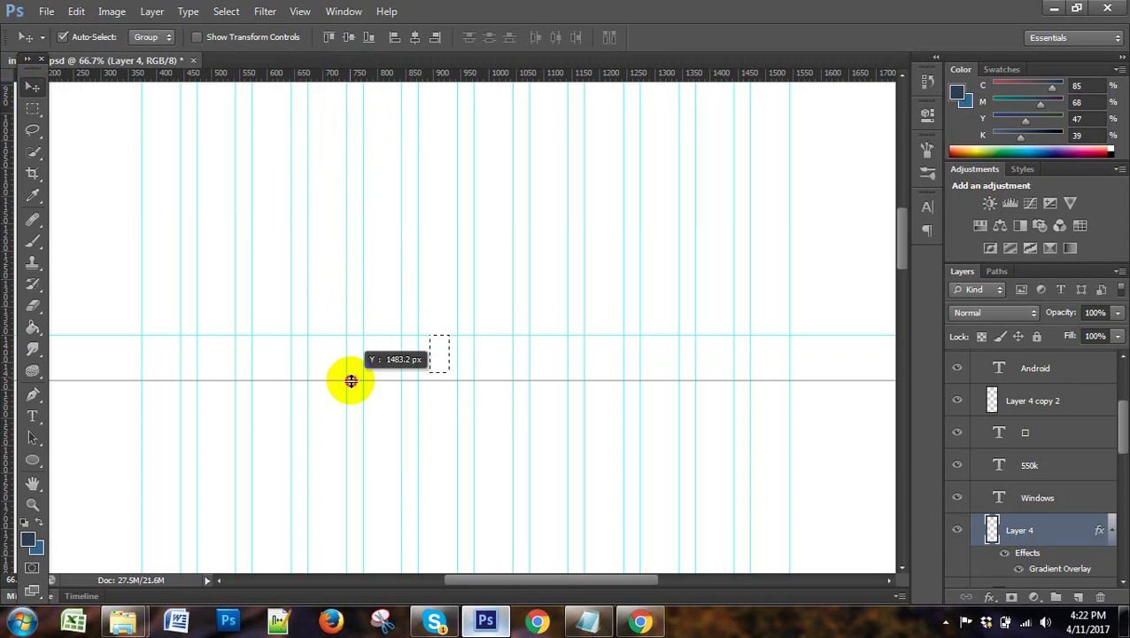
{"action": "left_click_drag", "start_coordinate": [330, 281], "coordinate": [355, 372]}
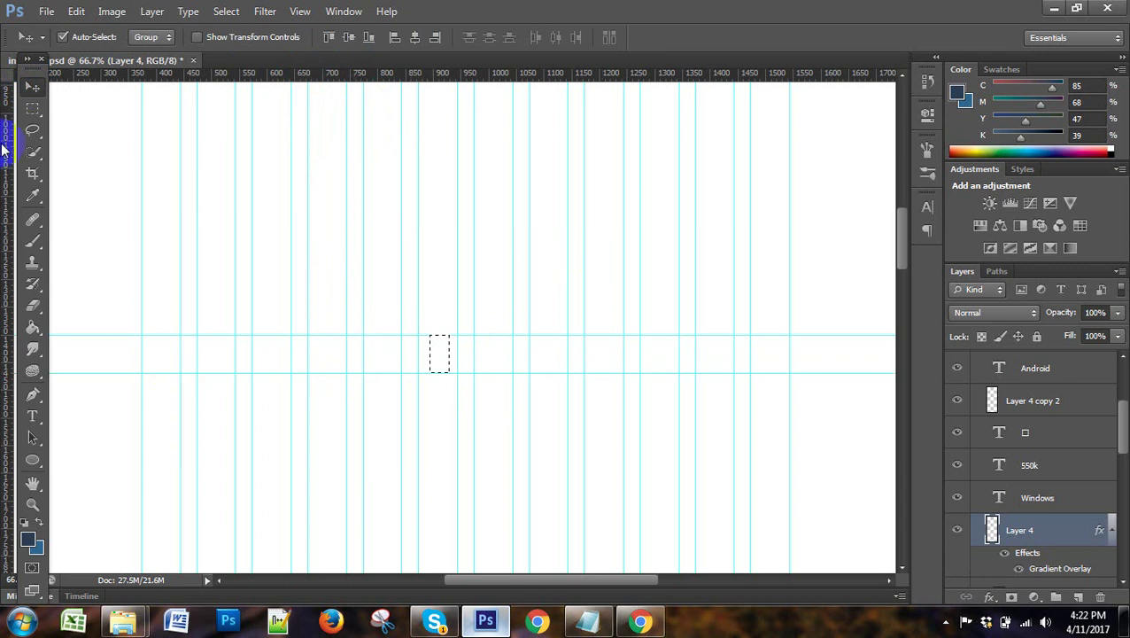
Draw a tall rectangular selection in the white area below the banner.
{"action": "left_click", "coordinate": [33, 107]}
{"action": "left_click", "coordinate": [497, 175]}
{"action": "scroll", "coordinate": [510, 308], "scroll_direction": "up", "scroll_amount": 3}
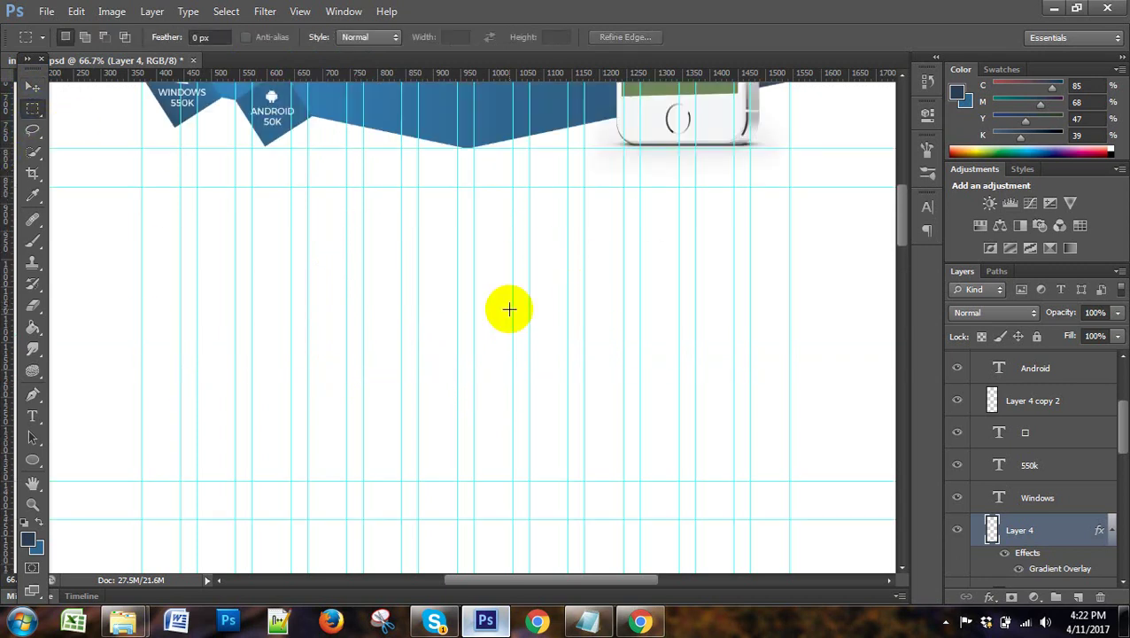
{"action": "scroll", "coordinate": [502, 265], "scroll_direction": "up", "scroll_amount": 1}
{"action": "scroll", "coordinate": [502, 265], "scroll_direction": "down", "scroll_amount": 1}
{"action": "mouse_move", "coordinate": [427, 189]}
{"action": "left_mouse_down"}
{"action": "mouse_move", "coordinate": [457, 270]}
{"action": "mouse_move", "coordinate": [488, 479]}
{"action": "left_mouse_up"}
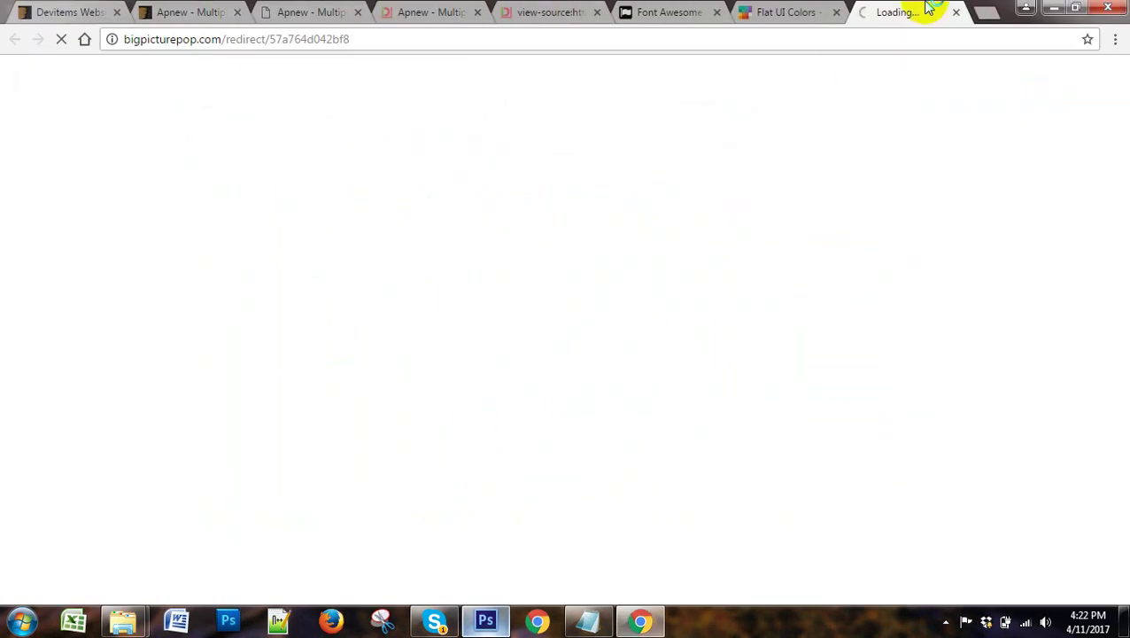
Close the stray redirect tab and switch to the Apnew reference page tab.
{"action": "left_click", "coordinate": [956, 12]}
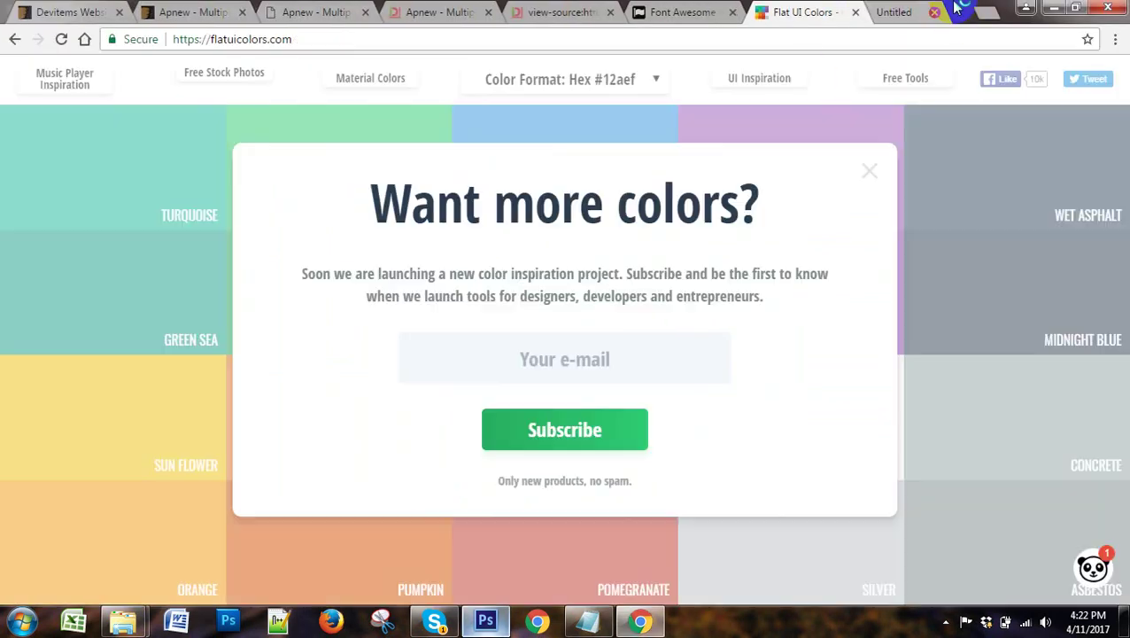
{"action": "left_click", "coordinate": [483, 621]}
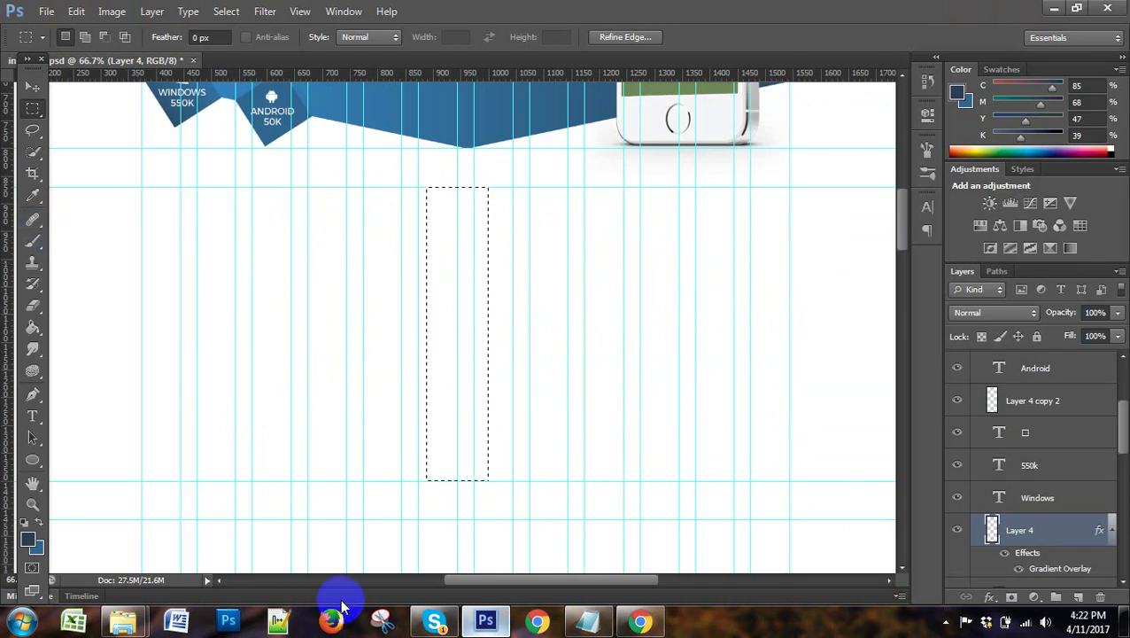
{"action": "left_click", "coordinate": [640, 621]}
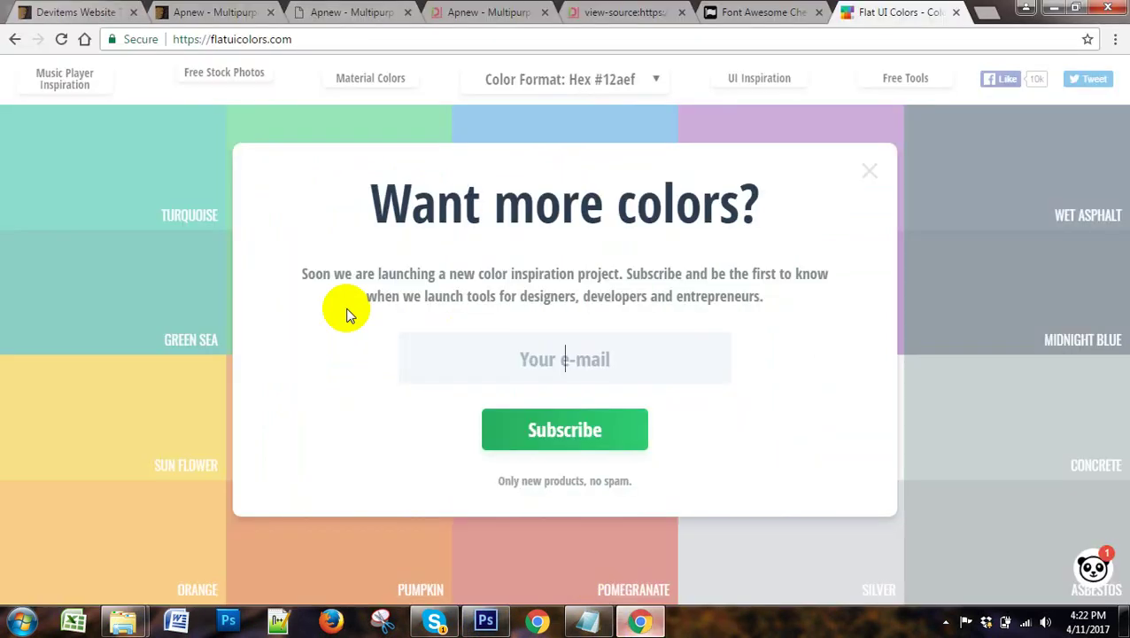
{"action": "left_click", "coordinate": [612, 10]}
{"action": "left_click", "coordinate": [463, 10]}
Review the ABOUT APNEW section of the reference page, then return to Photoshop.
{"action": "left_click_drag", "start_coordinate": [490, 237], "coordinate": [715, 239]}
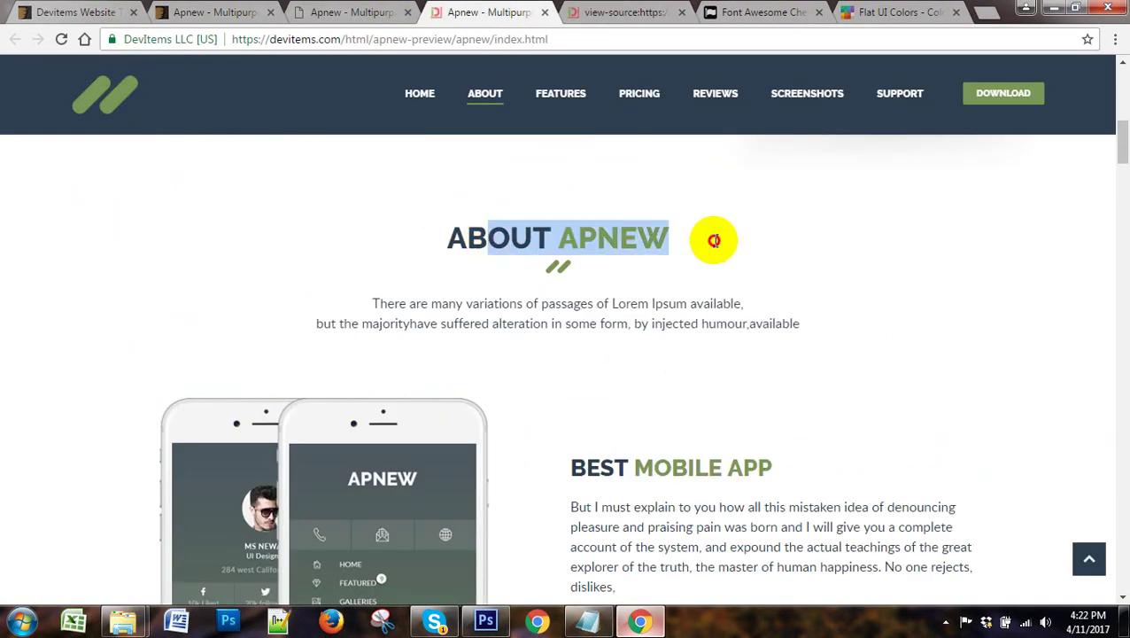
{"action": "left_click", "coordinate": [718, 253]}
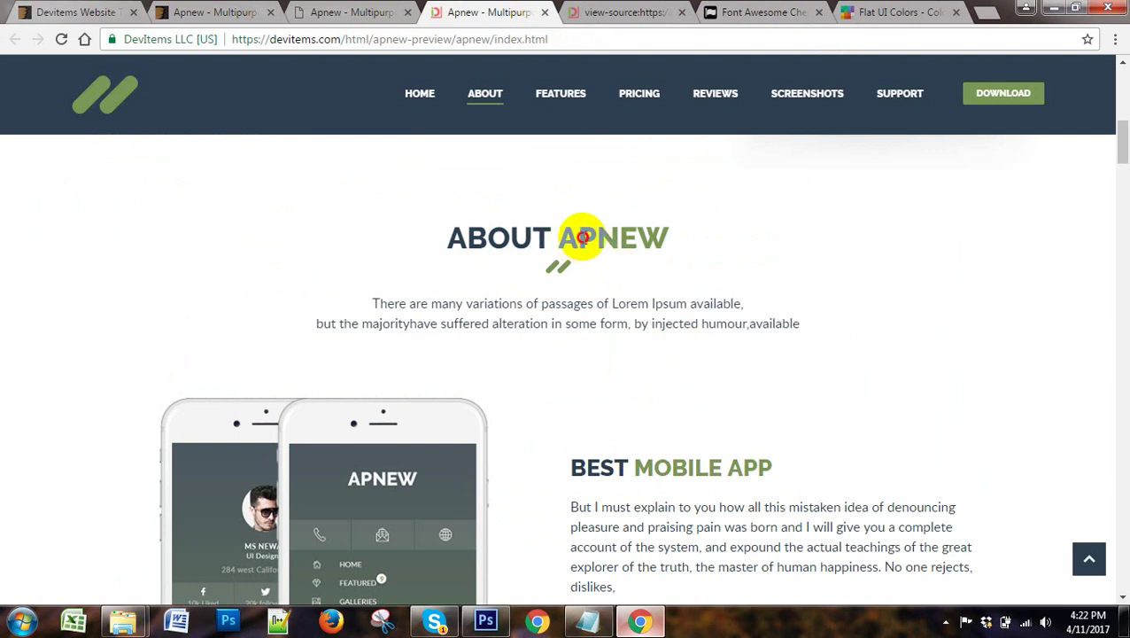
{"action": "left_click_drag", "start_coordinate": [559, 238], "coordinate": [662, 239]}
{"action": "left_click", "coordinate": [661, 348]}
{"action": "scroll", "coordinate": [669, 353], "scroll_direction": "up", "scroll_amount": 3}
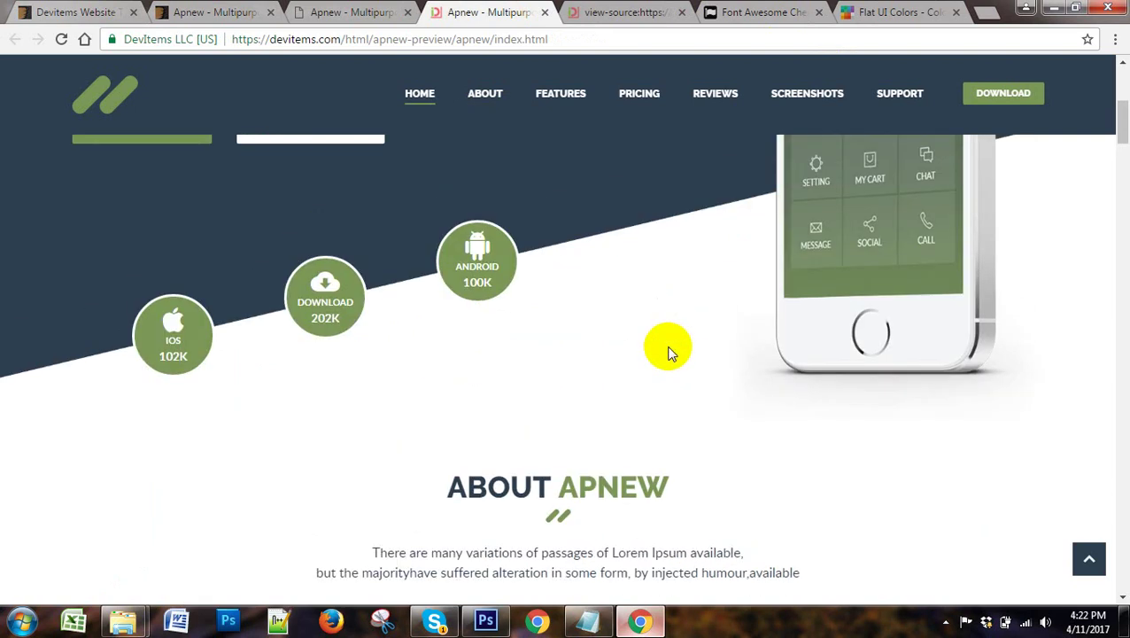
{"action": "scroll", "coordinate": [669, 353], "scroll_direction": "up", "scroll_amount": 4}
{"action": "scroll", "coordinate": [669, 354], "scroll_direction": "down", "scroll_amount": 3}
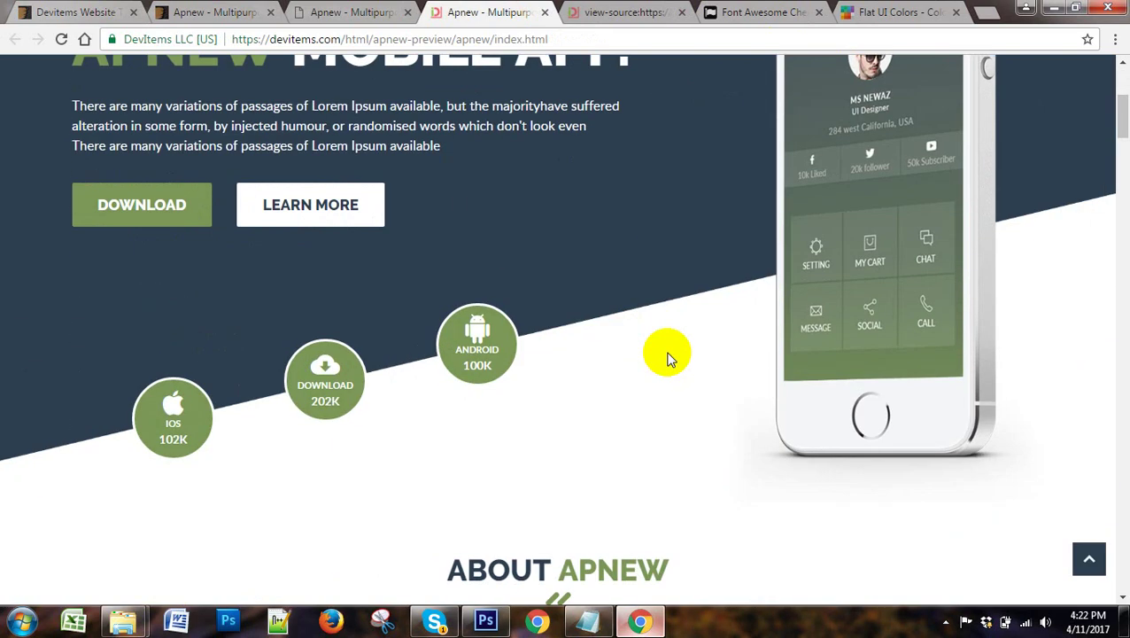
{"action": "scroll", "coordinate": [669, 356], "scroll_direction": "down", "scroll_amount": 3}
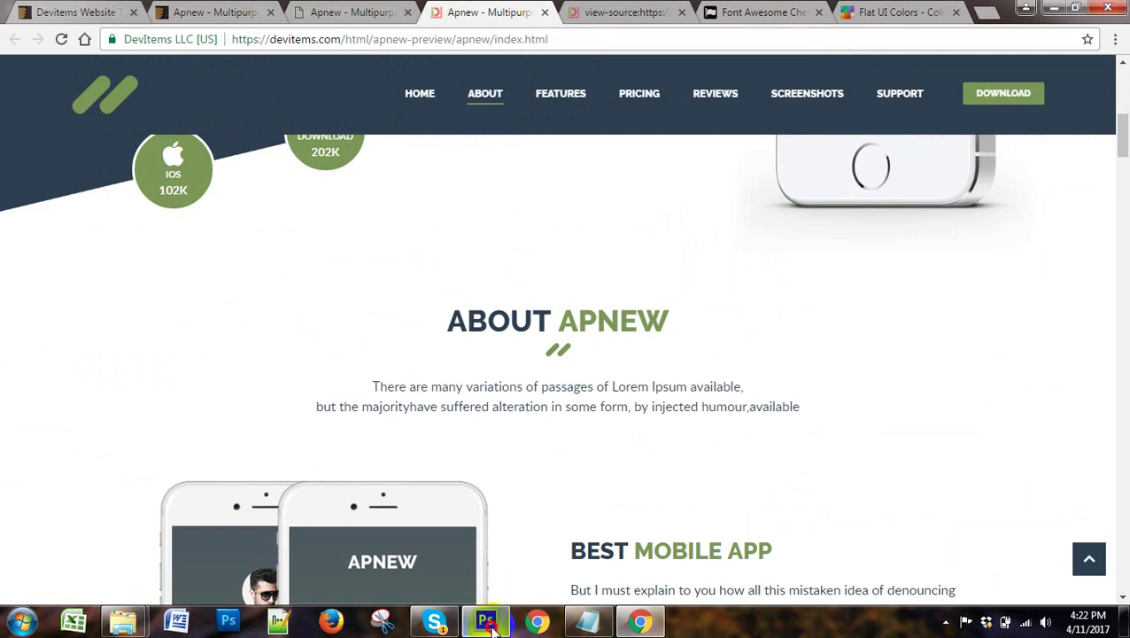
{"action": "left_click", "coordinate": [489, 624]}
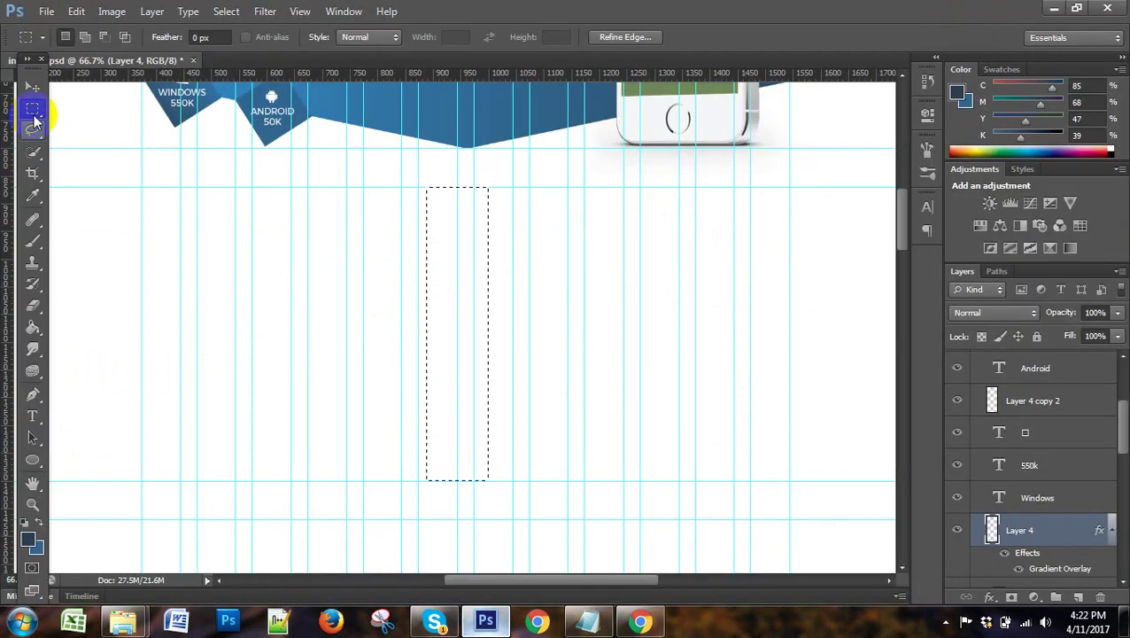
Deselect the tall marquee and choose the Horizontal Type tool, set to FontAwesome 25 px.
{"action": "left_click", "coordinate": [656, 382]}
{"action": "scroll", "coordinate": [656, 383], "scroll_direction": "up", "scroll_amount": 2}
{"action": "scroll", "coordinate": [656, 383], "scroll_direction": "up", "scroll_amount": 2}
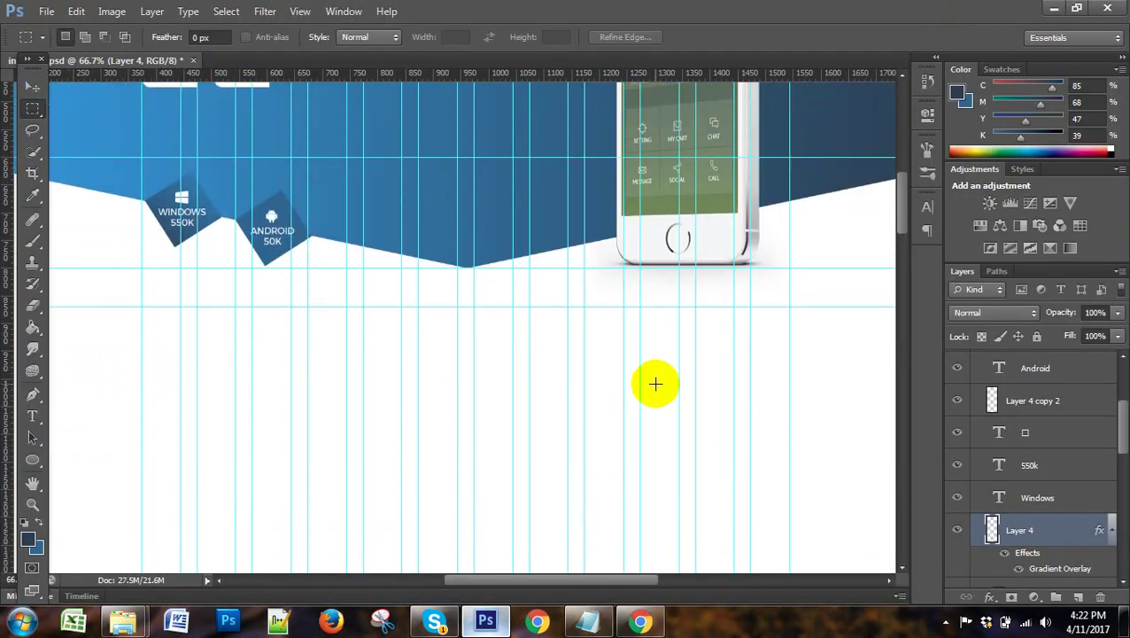
{"action": "scroll", "coordinate": [655, 383], "scroll_direction": "up", "scroll_amount": 3}
{"action": "scroll", "coordinate": [661, 378], "scroll_direction": "up", "scroll_amount": 2}
{"action": "scroll", "coordinate": [432, 352], "scroll_direction": "down", "scroll_amount": 1}
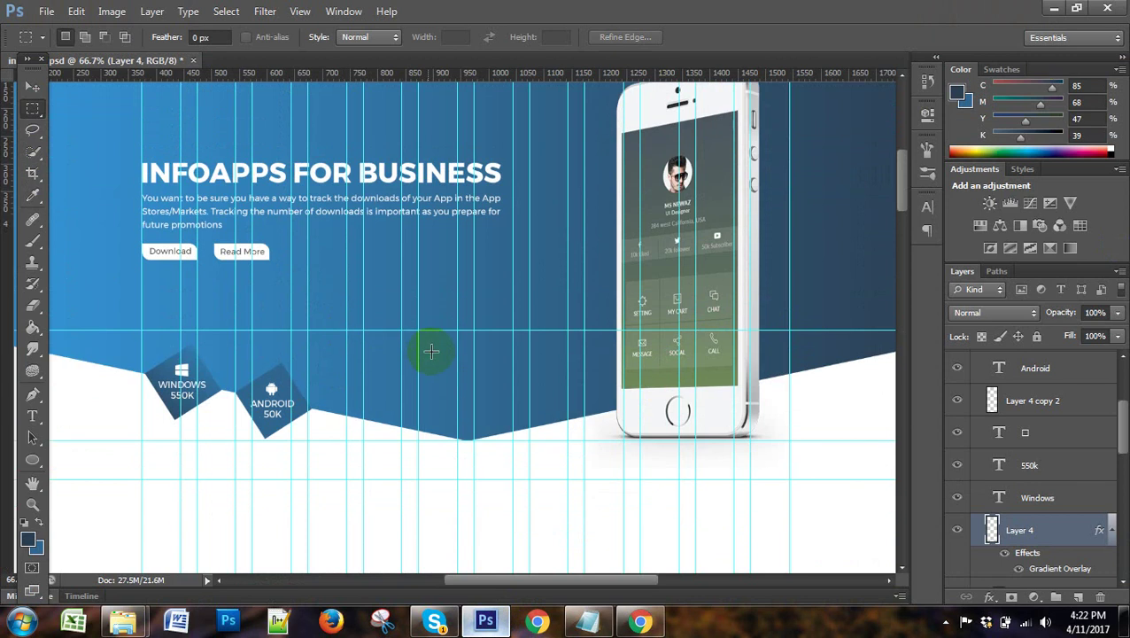
{"action": "scroll", "coordinate": [431, 351], "scroll_direction": "down", "scroll_amount": 3}
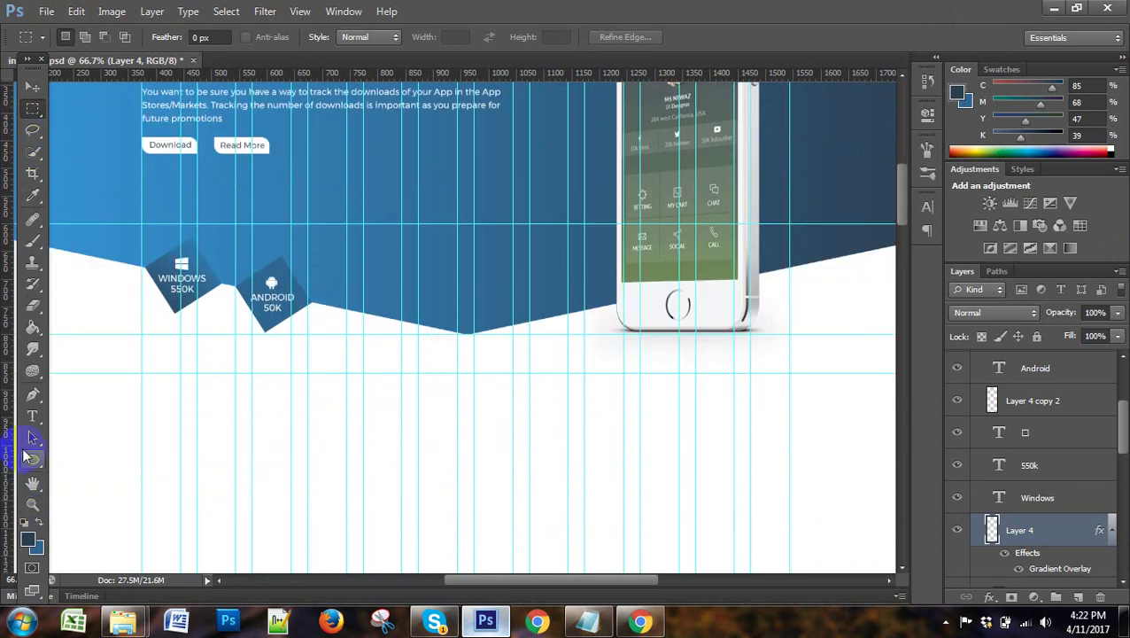
{"action": "left_click", "coordinate": [32, 416]}
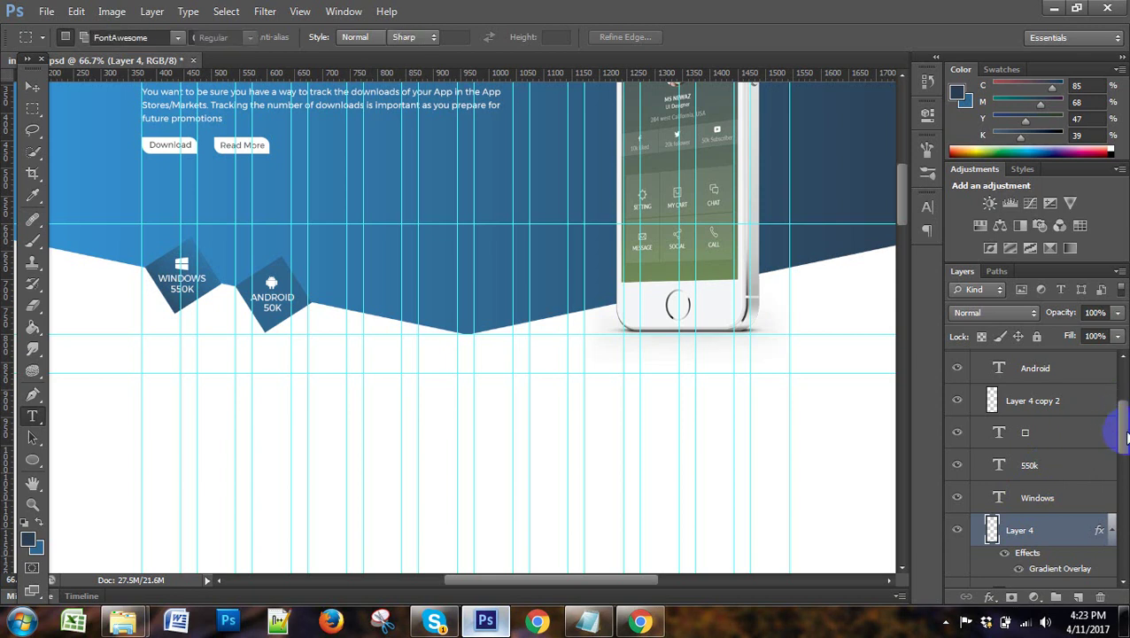
{"action": "left_click_drag", "start_coordinate": [1123, 436], "coordinate": [1123, 379]}
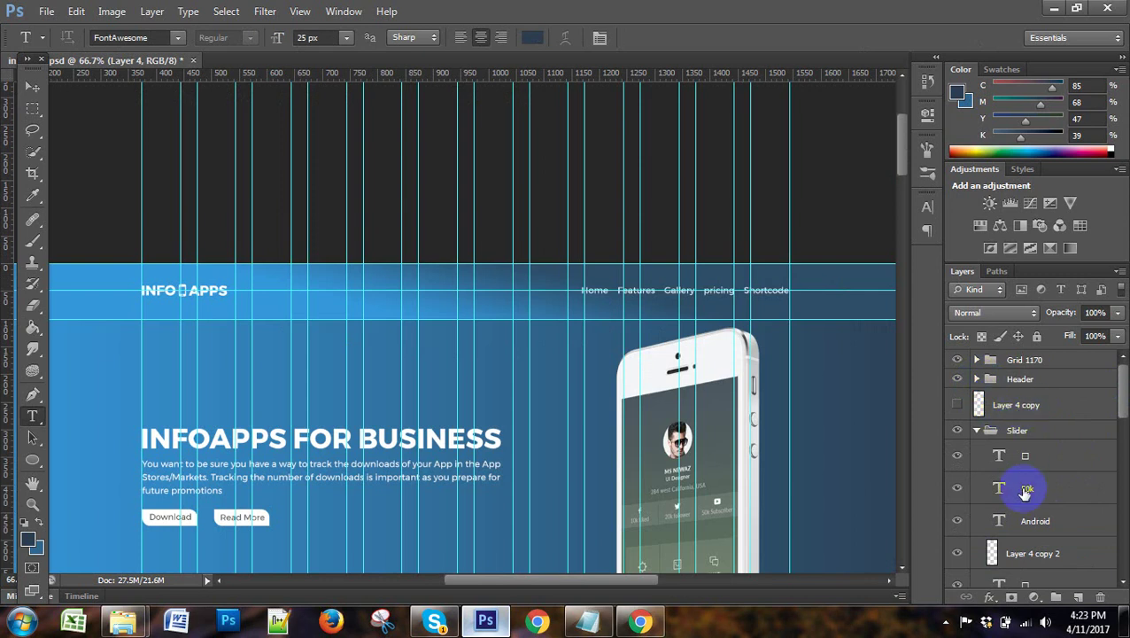
Delete the hidden Layer 4 copy and collapse the Slider group.
{"action": "left_click", "coordinate": [1063, 419]}
{"action": "scroll", "coordinate": [1055, 421], "scroll_direction": "down", "scroll_amount": 1}
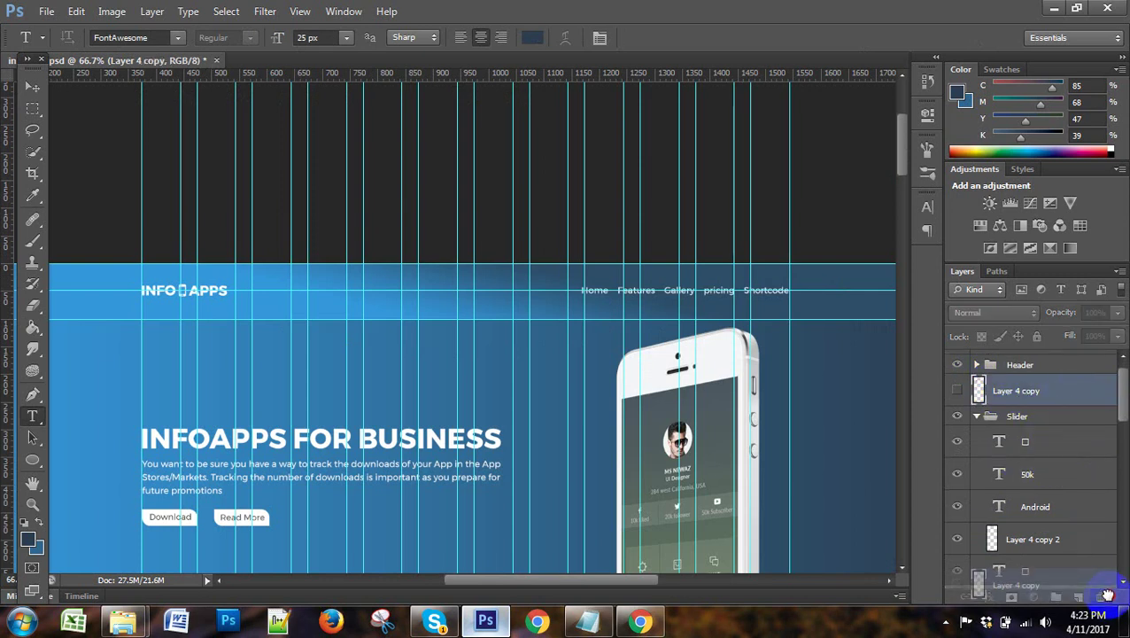
{"action": "key", "text": "Delete"}
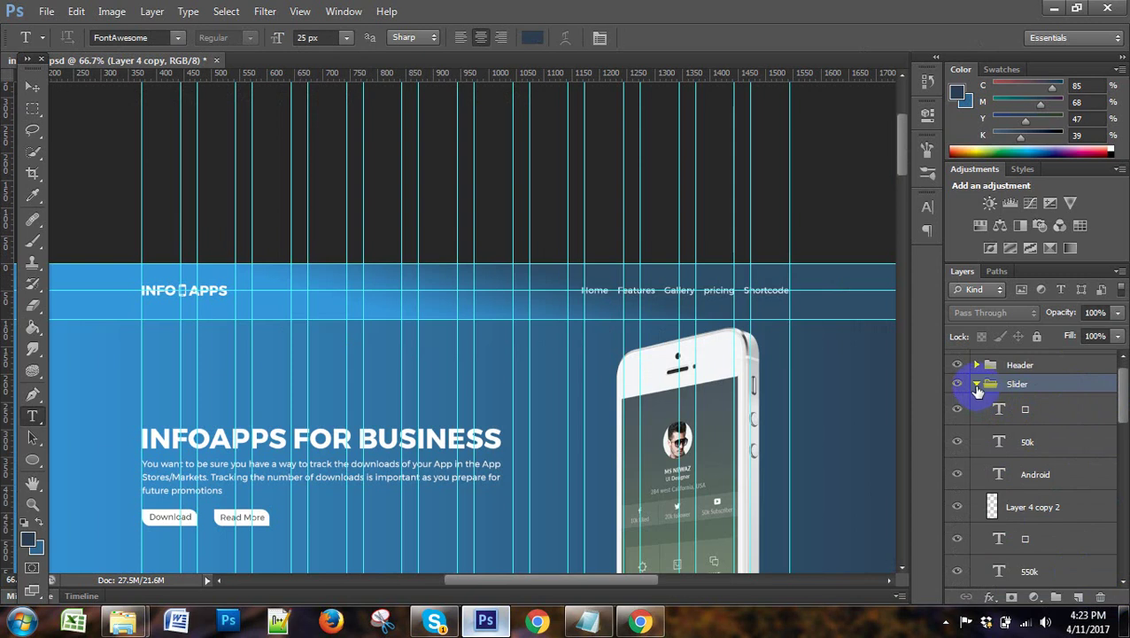
{"action": "left_click", "coordinate": [984, 408]}
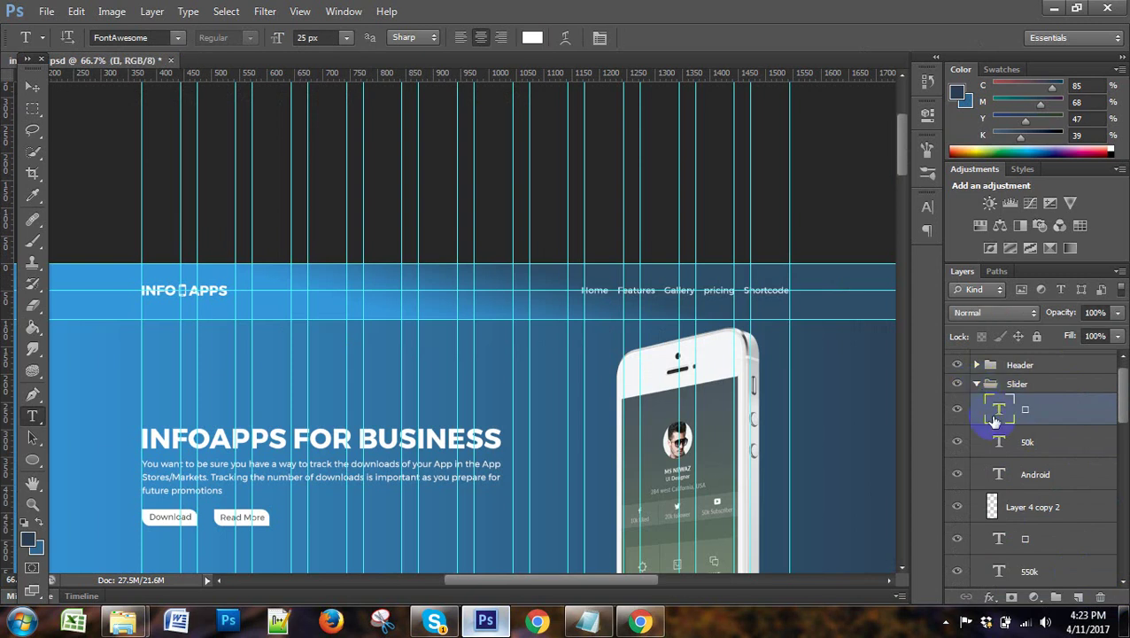
{"action": "left_click", "coordinate": [976, 384]}
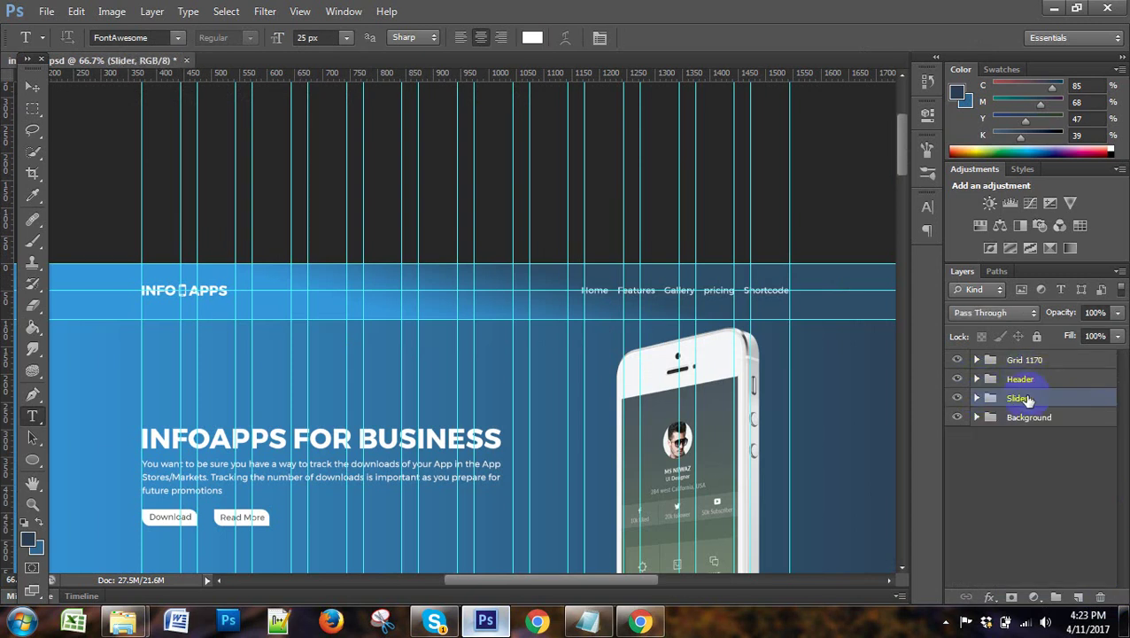
Create a new group above Header and name it About info.
{"action": "key", "text": "alt+bracketright"}
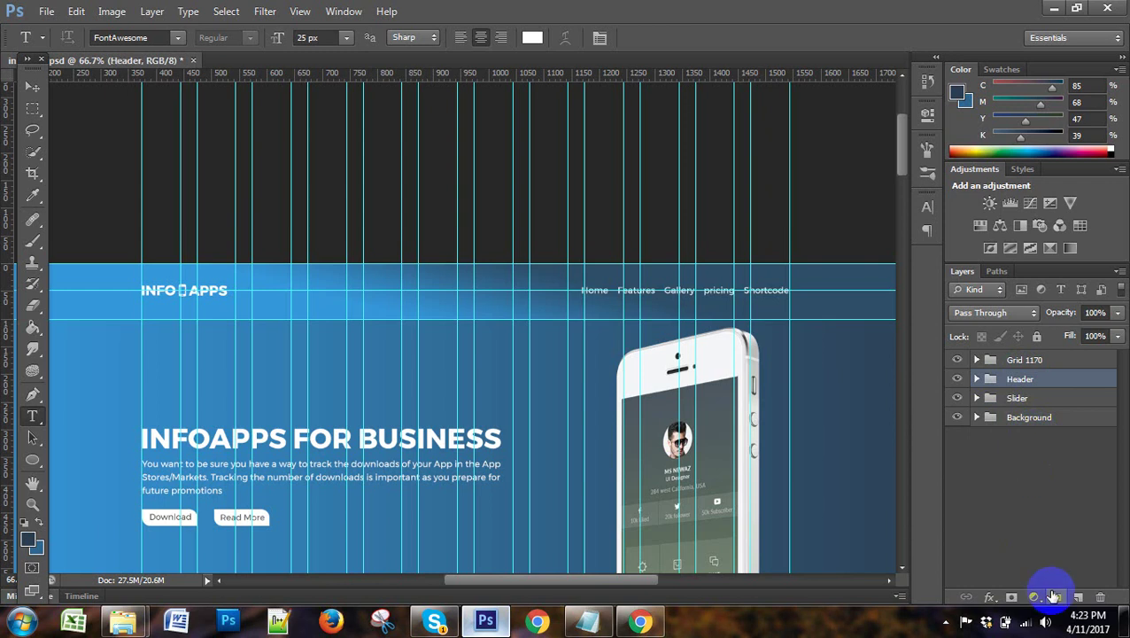
{"action": "left_click", "coordinate": [1054, 596]}
{"action": "double_click", "coordinate": [1021, 380]}
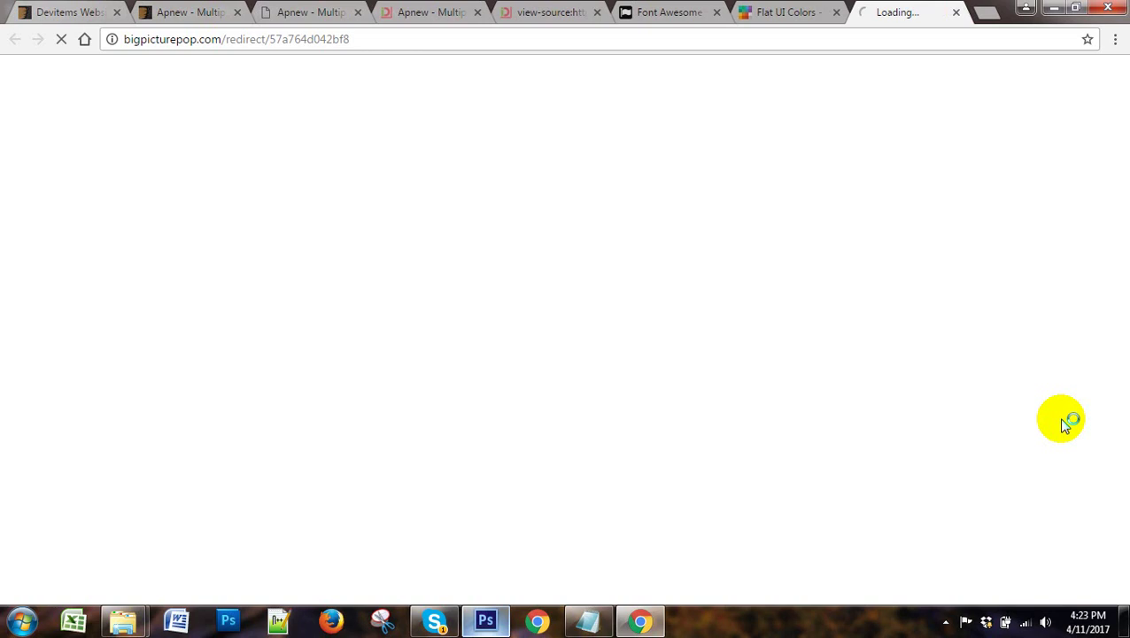
{"action": "left_click", "coordinate": [486, 620]}
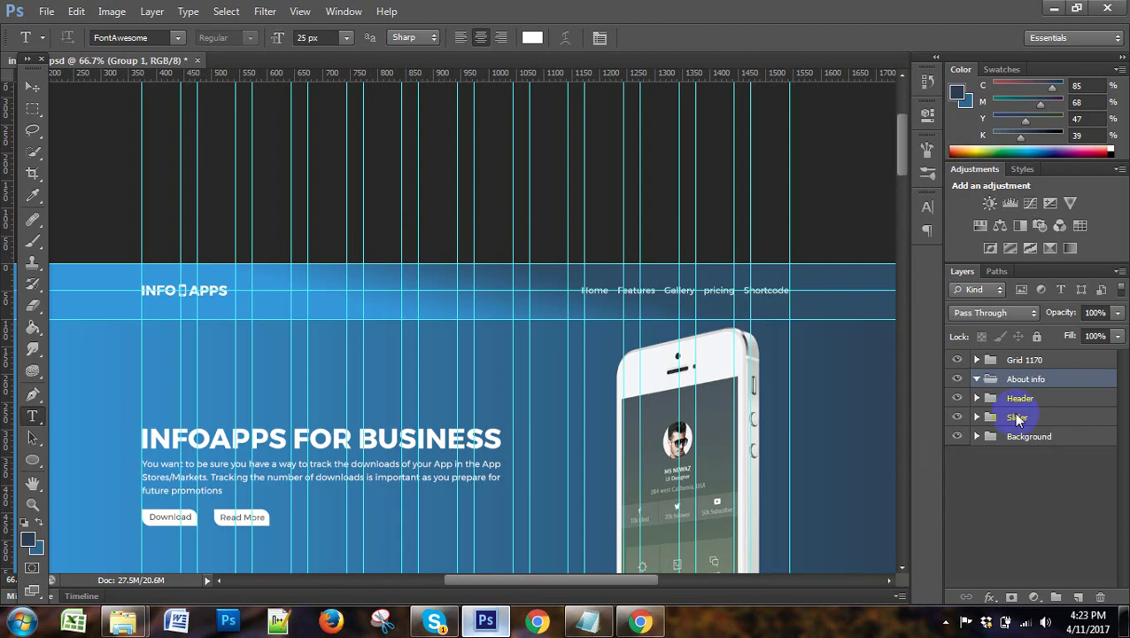
{"action": "left_click", "coordinate": [1026, 379]}
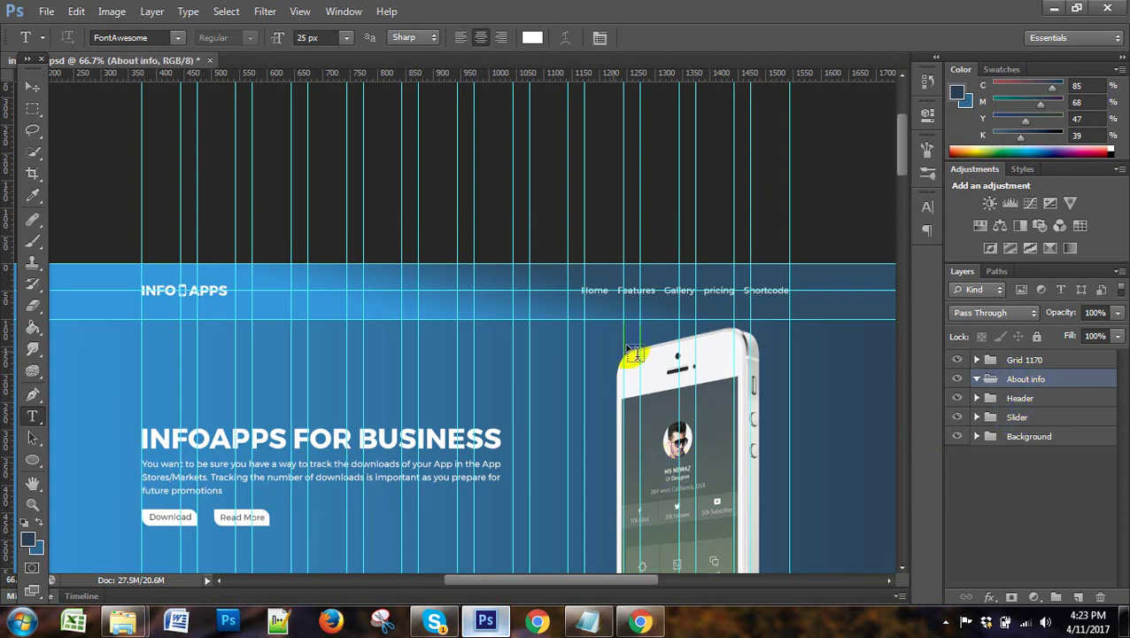
{"action": "scroll", "coordinate": [632, 338], "scroll_direction": "down", "scroll_amount": 2}
{"action": "scroll", "coordinate": [642, 350], "scroll_direction": "down", "scroll_amount": 2}
{"action": "scroll", "coordinate": [649, 359], "scroll_direction": "down", "scroll_amount": 4}
{"action": "scroll", "coordinate": [652, 354], "scroll_direction": "down", "scroll_amount": 2}
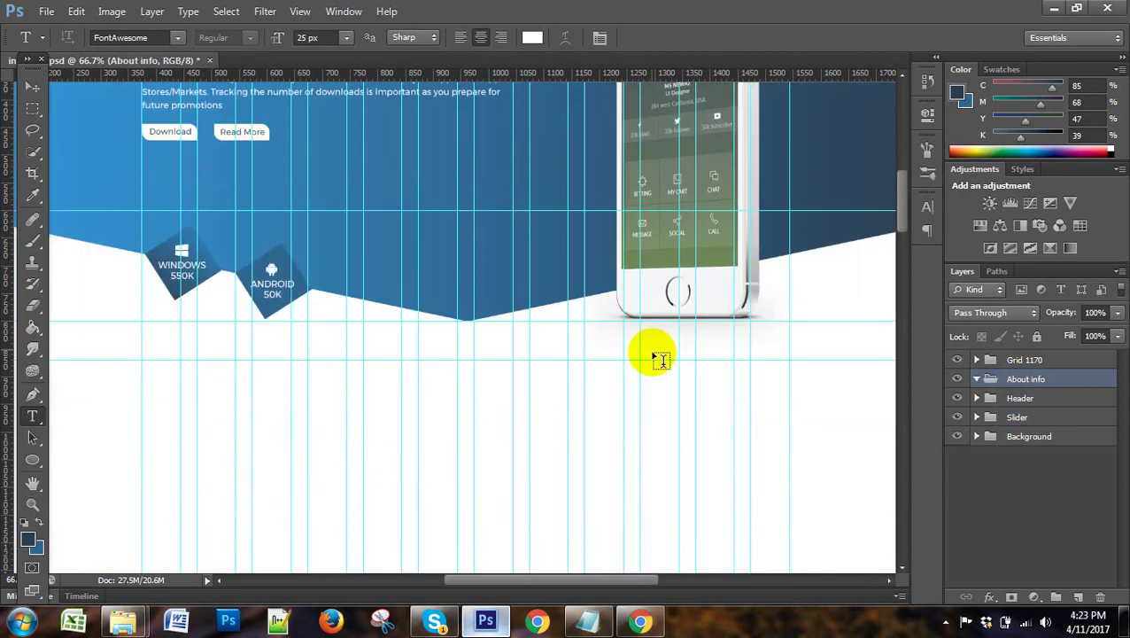
{"action": "scroll", "coordinate": [657, 356], "scroll_direction": "down", "scroll_amount": 4}
{"action": "scroll", "coordinate": [666, 373], "scroll_direction": "down", "scroll_amount": 2}
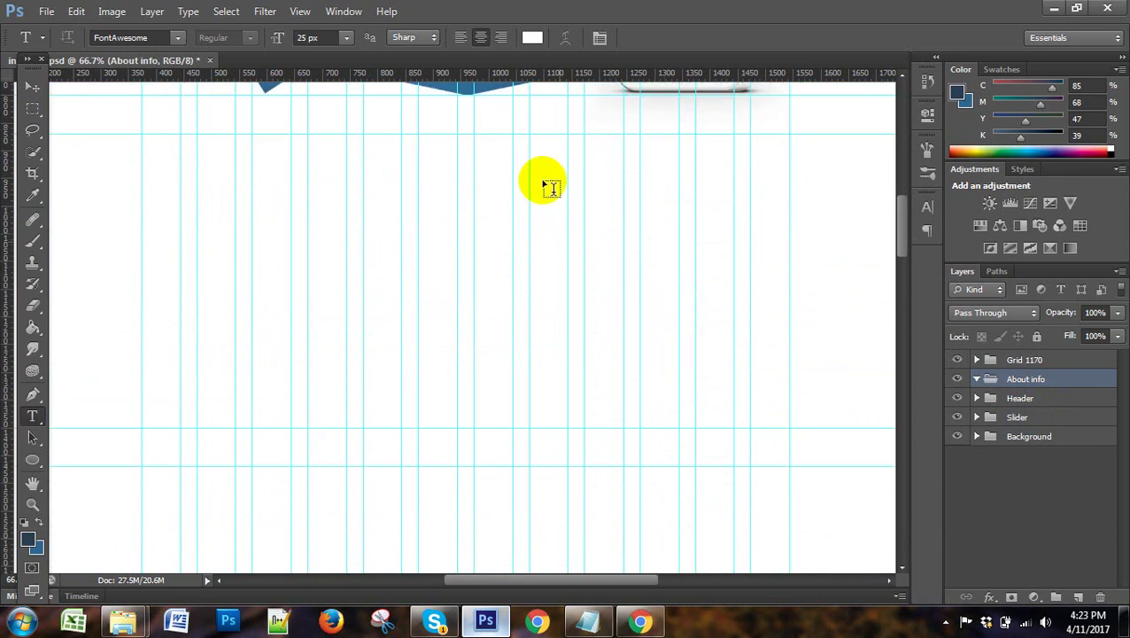
Check the Apnew reference page in Chrome, then return to the Photoshop document.
{"action": "left_click", "coordinate": [639, 620]}
{"action": "left_click", "coordinate": [673, 12]}
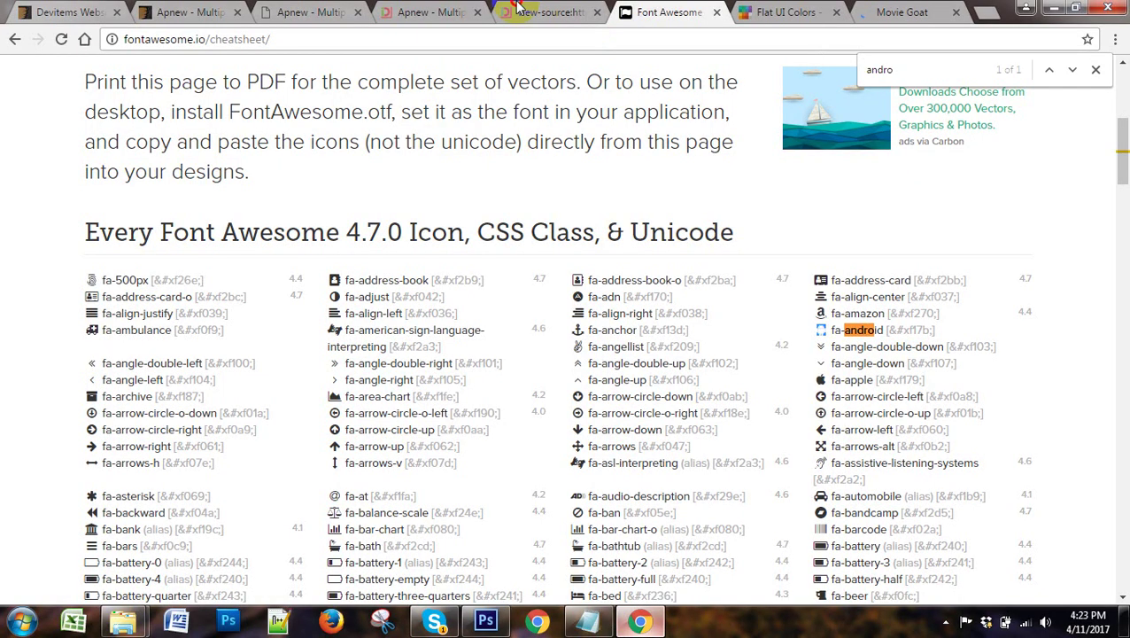
{"action": "left_click", "coordinate": [545, 11]}
{"action": "left_click", "coordinate": [409, 12]}
{"action": "scroll", "coordinate": [676, 461], "scroll_direction": "down", "scroll_amount": 2}
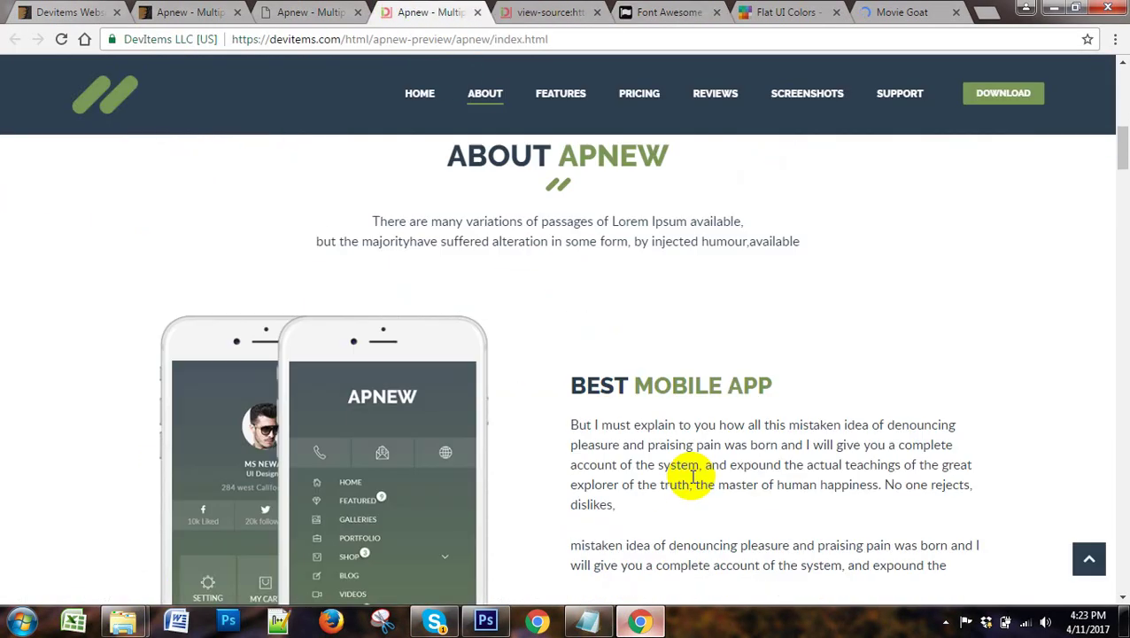
{"action": "scroll", "coordinate": [687, 456], "scroll_direction": "down", "scroll_amount": 2}
{"action": "scroll", "coordinate": [687, 479], "scroll_direction": "up", "scroll_amount": 4}
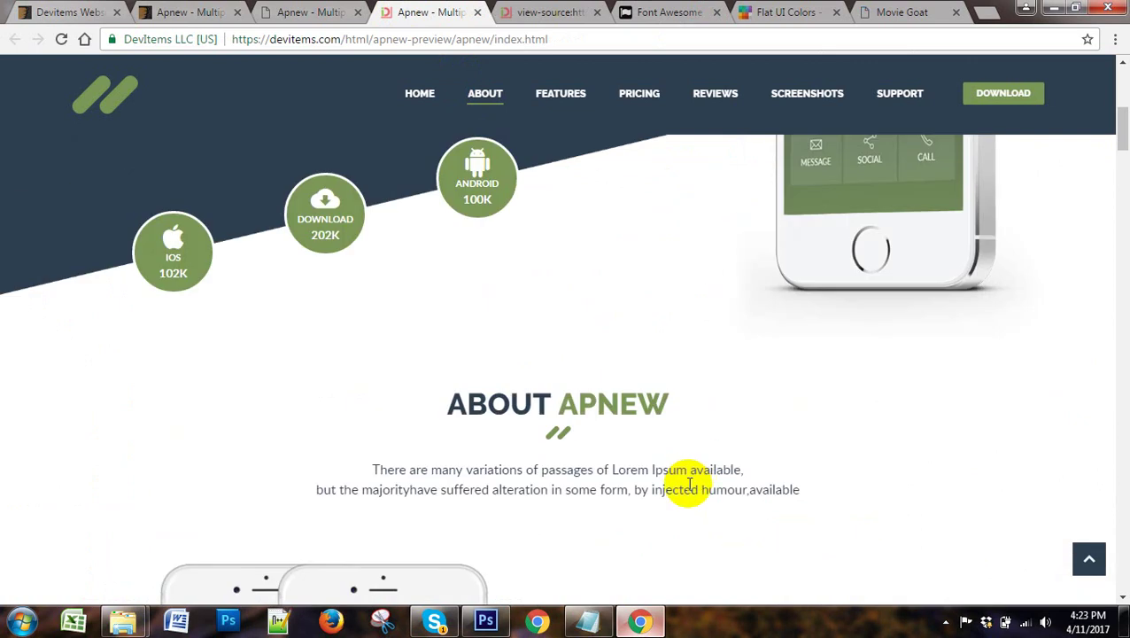
{"action": "left_click", "coordinate": [486, 621]}
Scroll up and down through the mockup to review the layout.
{"action": "scroll", "coordinate": [664, 386], "scroll_direction": "up", "scroll_amount": 5}
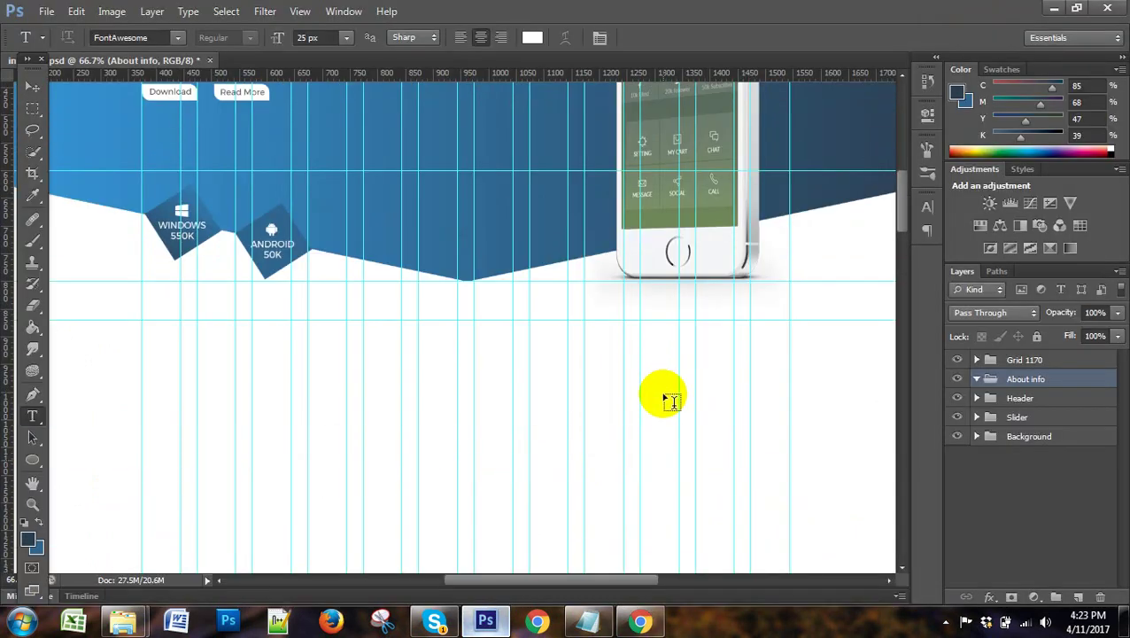
{"action": "scroll", "coordinate": [665, 396], "scroll_direction": "up", "scroll_amount": 3}
{"action": "scroll", "coordinate": [669, 398], "scroll_direction": "up", "scroll_amount": 2}
{"action": "scroll", "coordinate": [673, 399], "scroll_direction": "up", "scroll_amount": 3}
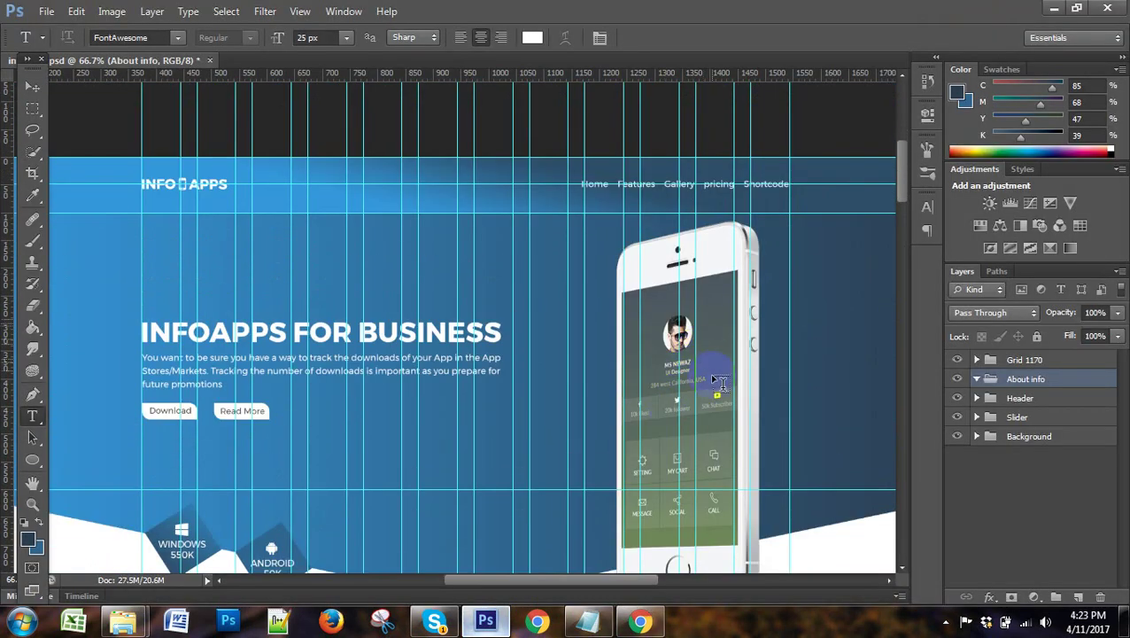
{"action": "scroll", "coordinate": [714, 378], "scroll_direction": "down", "scroll_amount": 4}
{"action": "scroll", "coordinate": [722, 388], "scroll_direction": "down", "scroll_amount": 3}
{"action": "scroll", "coordinate": [722, 388], "scroll_direction": "down", "scroll_amount": 2}
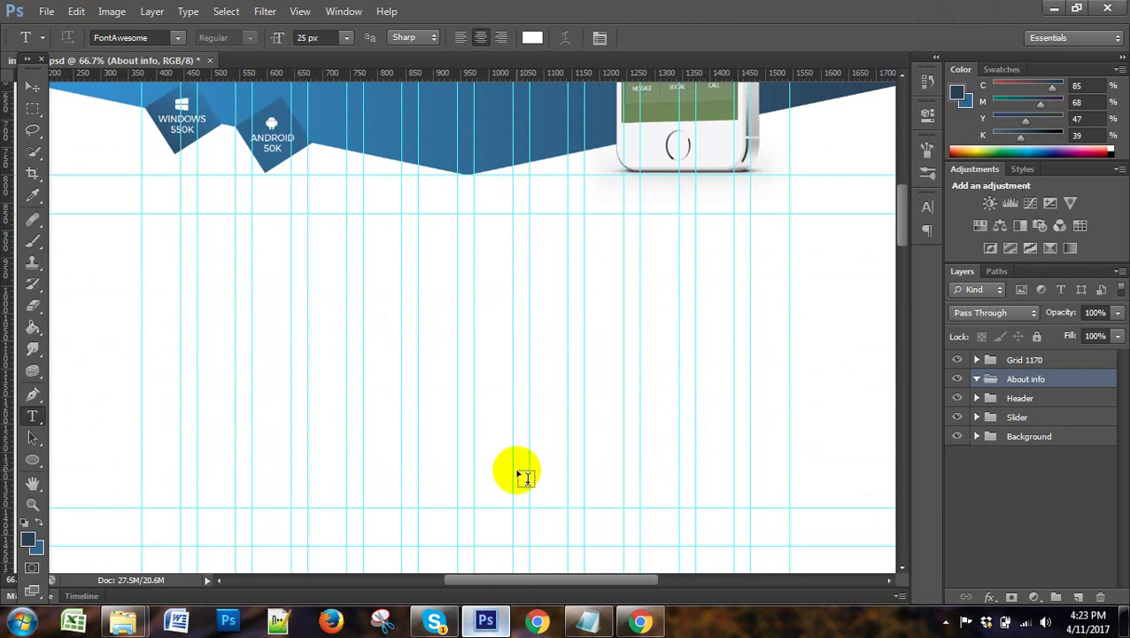
{"action": "scroll", "coordinate": [562, 390], "scroll_direction": "down", "scroll_amount": 1}
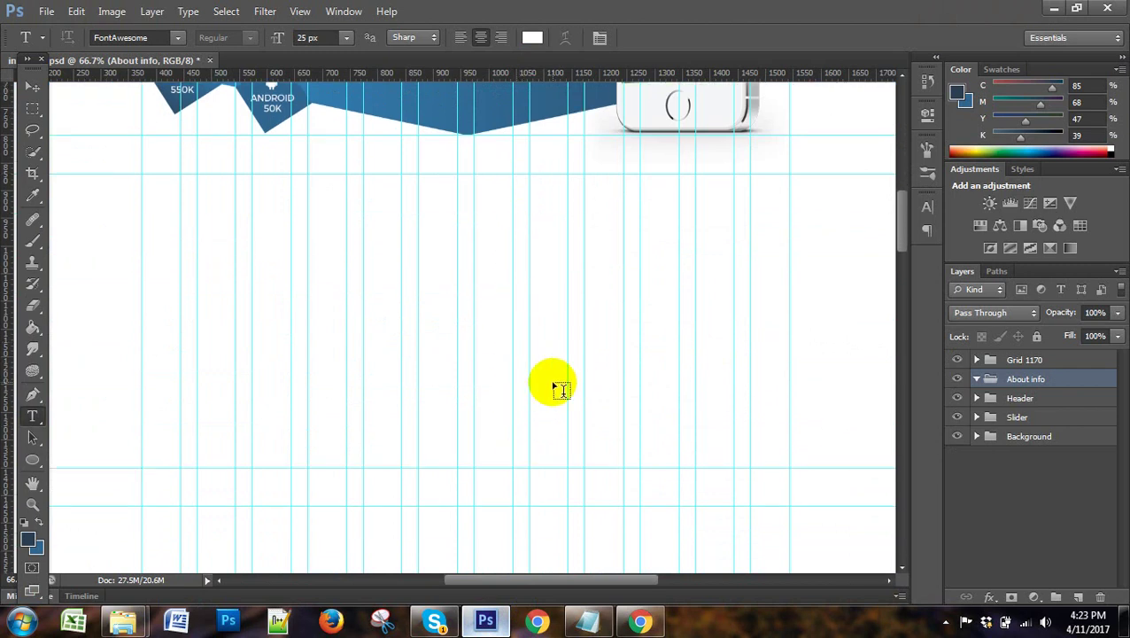
{"action": "scroll", "coordinate": [561, 391], "scroll_direction": "up", "scroll_amount": 1}
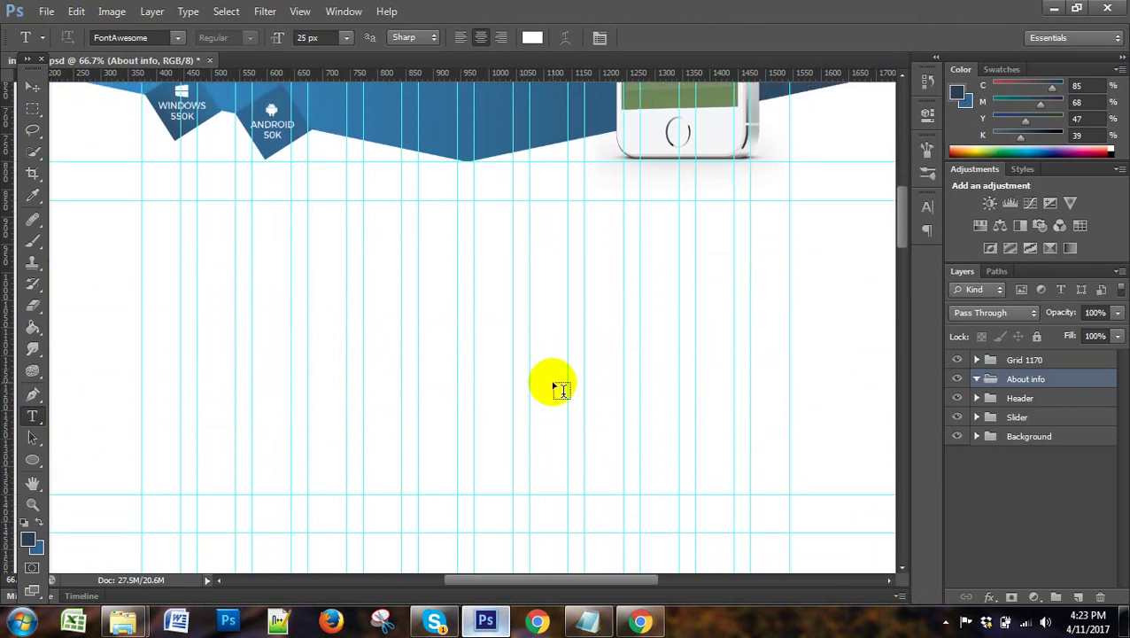
{"action": "scroll", "coordinate": [562, 391], "scroll_direction": "up", "scroll_amount": 1}
{"action": "scroll", "coordinate": [562, 390], "scroll_direction": "up", "scroll_amount": 1}
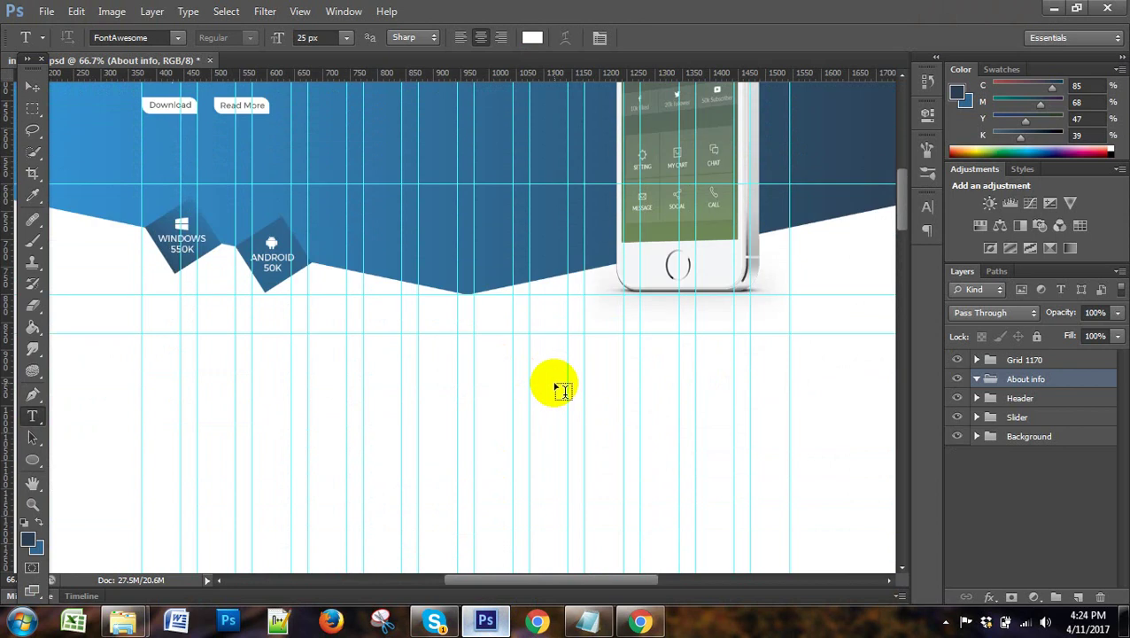
{"action": "scroll", "coordinate": [562, 391], "scroll_direction": "down", "scroll_amount": 1}
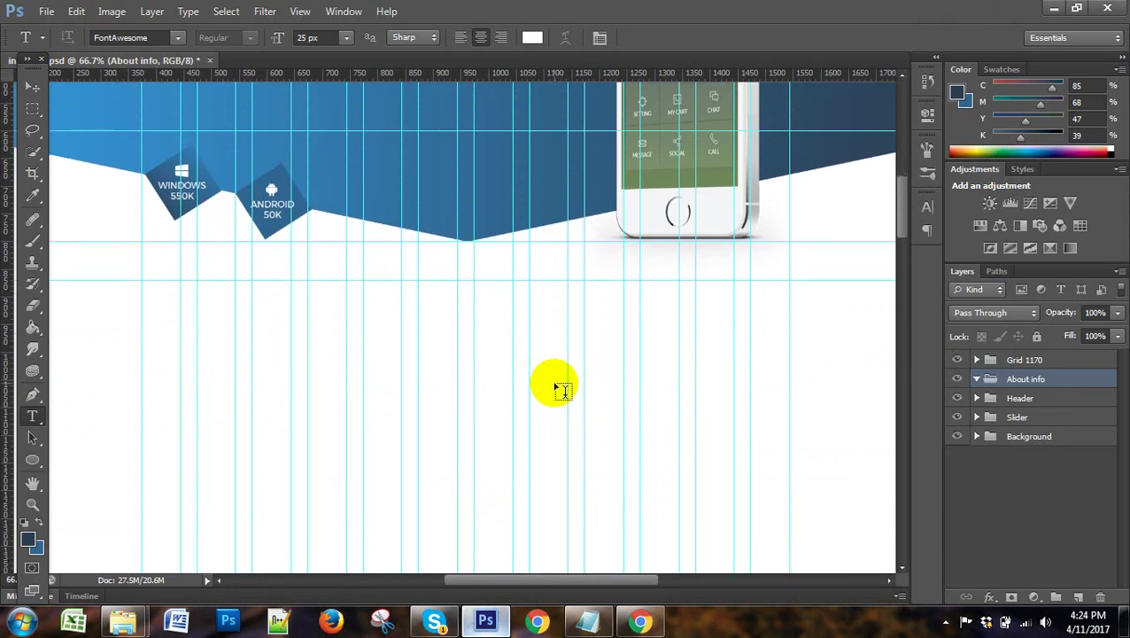
{"action": "scroll", "coordinate": [561, 391], "scroll_direction": "up", "scroll_amount": 1}
{"action": "scroll", "coordinate": [562, 391], "scroll_direction": "up", "scroll_amount": 1}
{"action": "scroll", "coordinate": [562, 390], "scroll_direction": "down", "scroll_amount": 1}
{"action": "scroll", "coordinate": [564, 397], "scroll_direction": "down", "scroll_amount": 2}
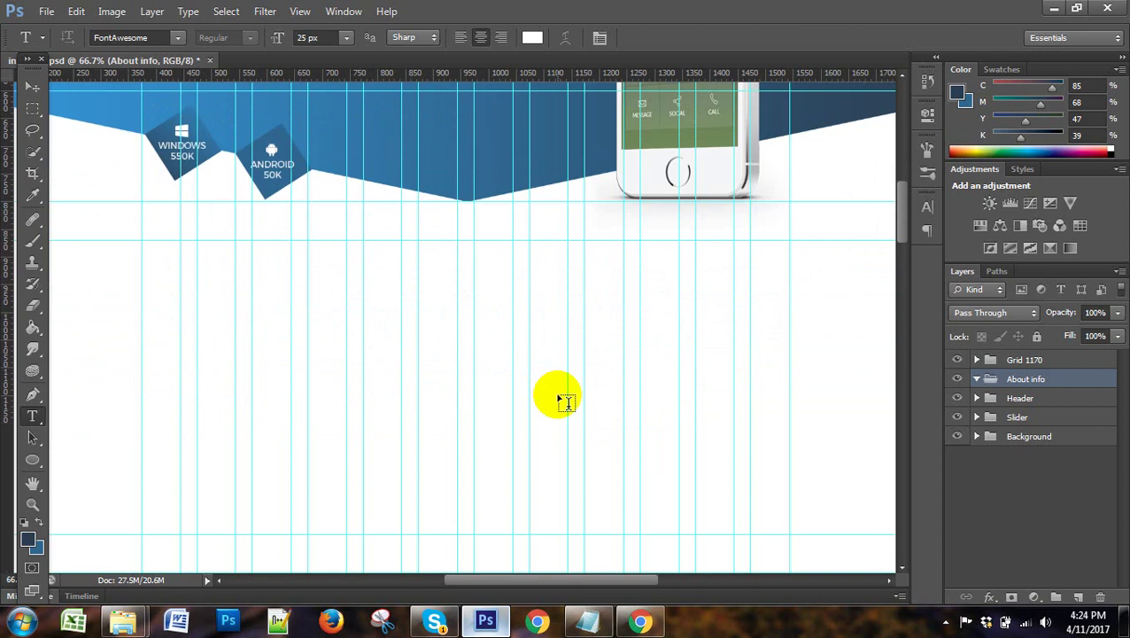
{"action": "scroll", "coordinate": [566, 403], "scroll_direction": "down", "scroll_amount": 1}
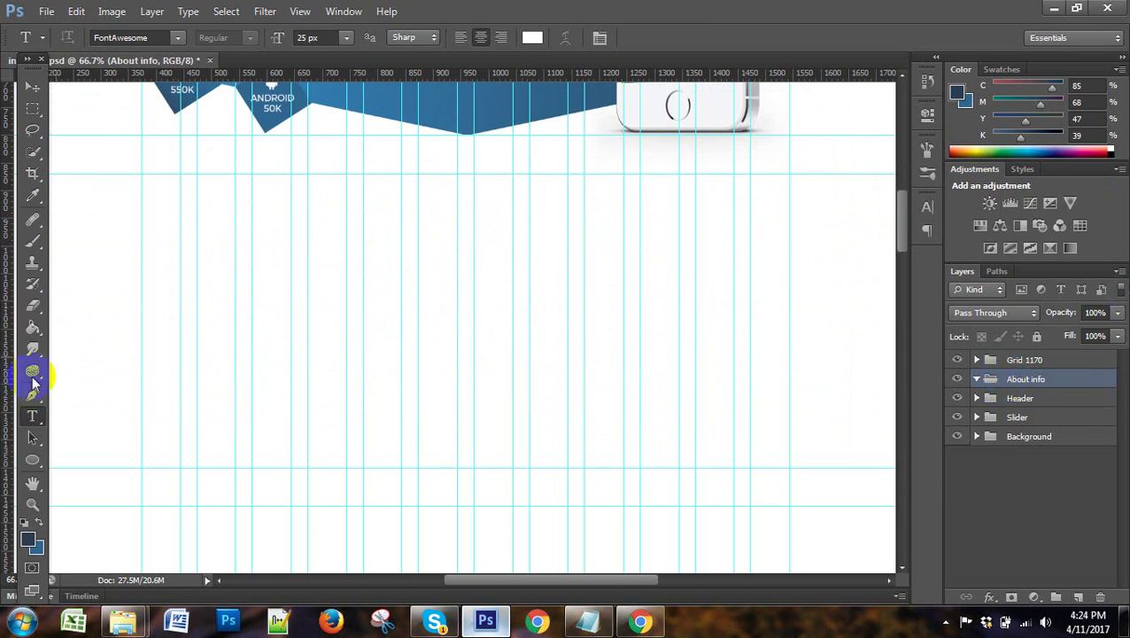
Save the mockup PSD with Ctrl+S, then open and close the hidden-icons tray.
{"action": "left_click", "coordinate": [326, 320]}
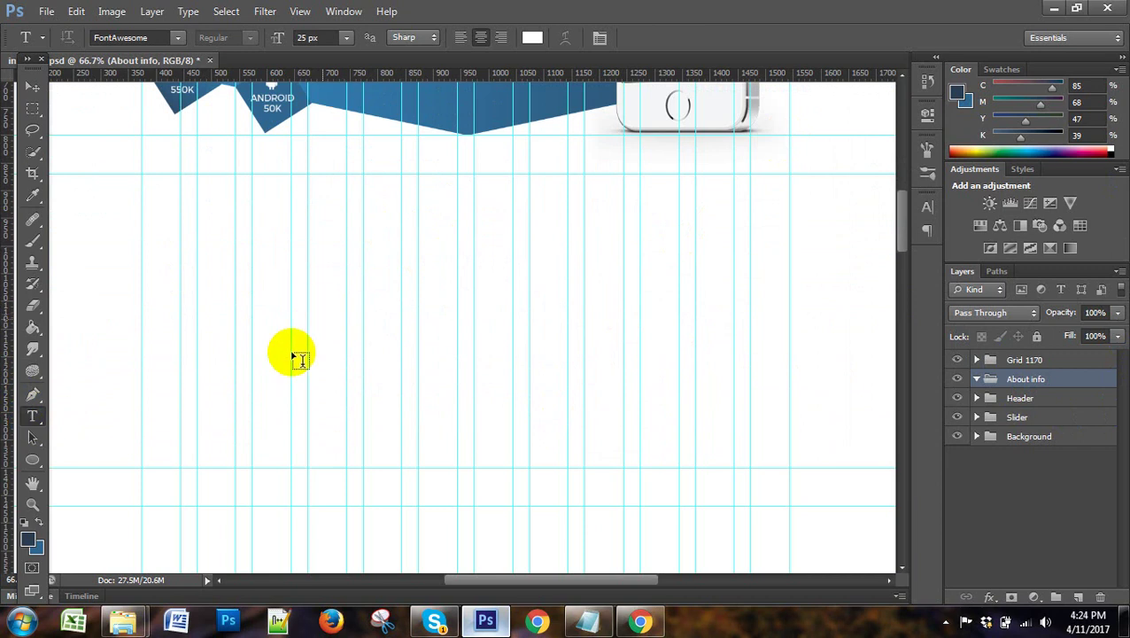
{"action": "scroll", "coordinate": [544, 344], "scroll_direction": "up", "scroll_amount": 1}
{"action": "scroll", "coordinate": [544, 344], "scroll_direction": "up", "scroll_amount": 1}
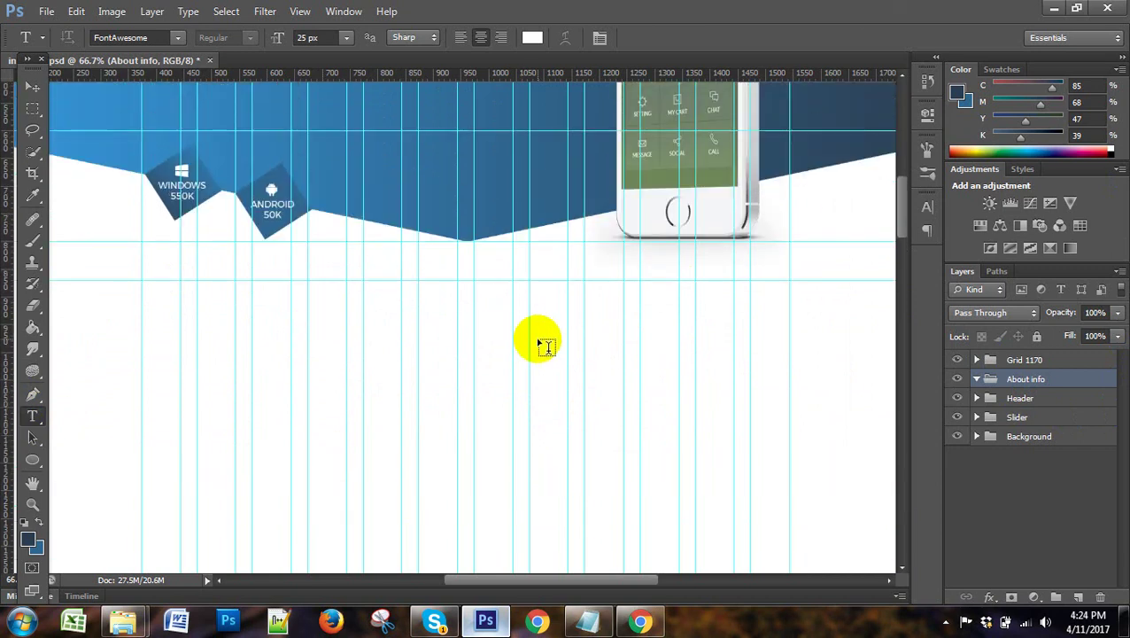
{"action": "scroll", "coordinate": [544, 344], "scroll_direction": "up", "scroll_amount": 1}
{"action": "key", "text": "ctrl+s"}
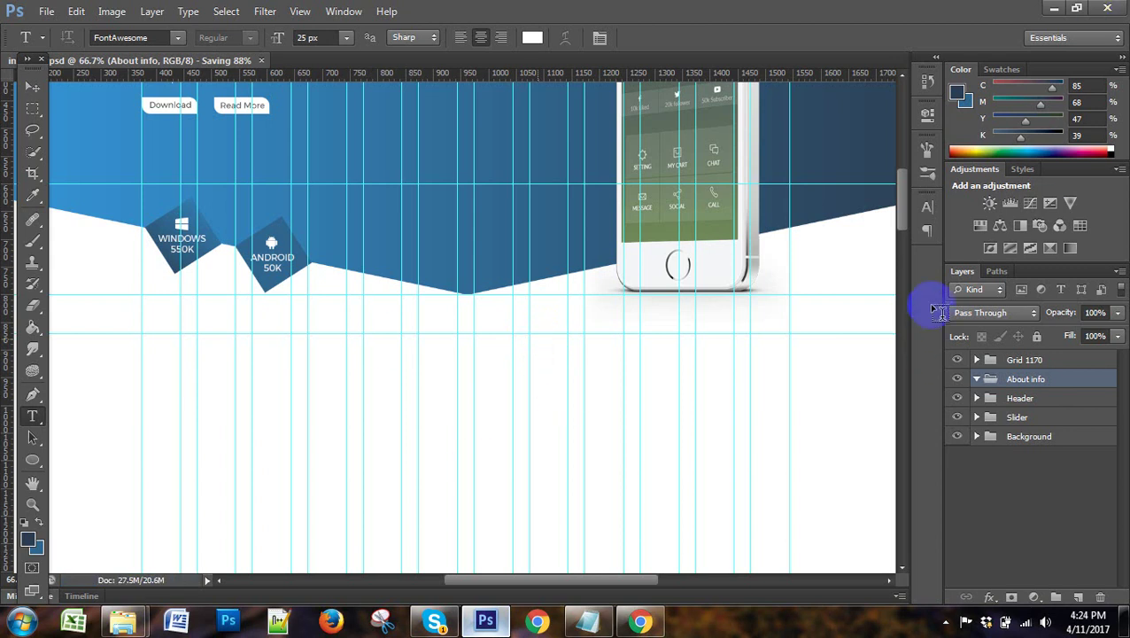
{"action": "left_click", "coordinate": [944, 621]}
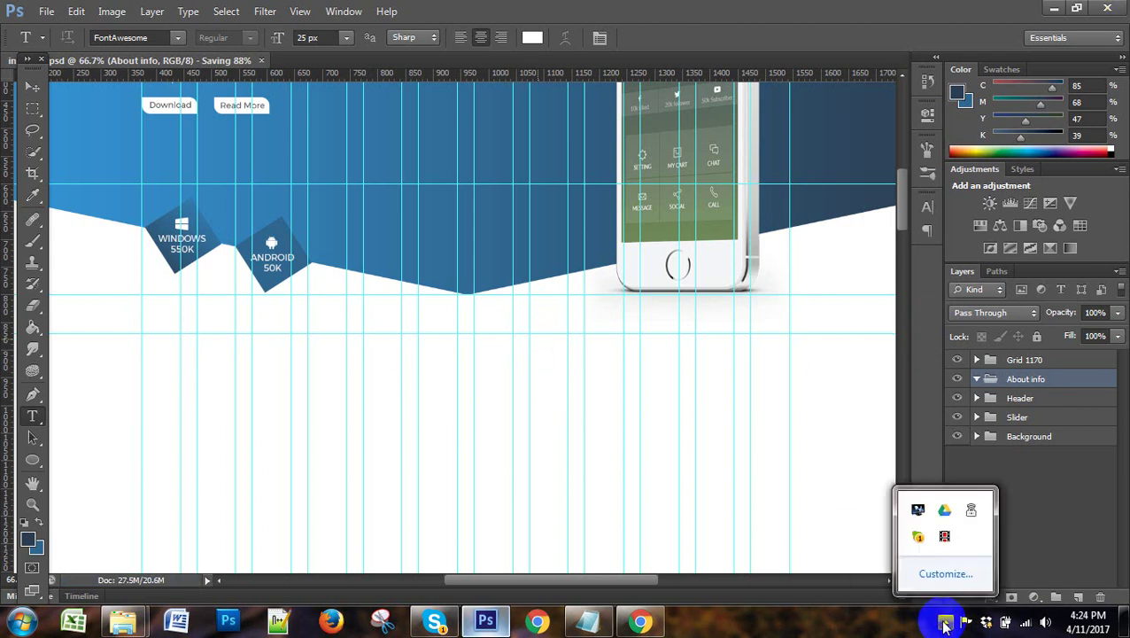
{"action": "left_click", "coordinate": [1060, 19]}
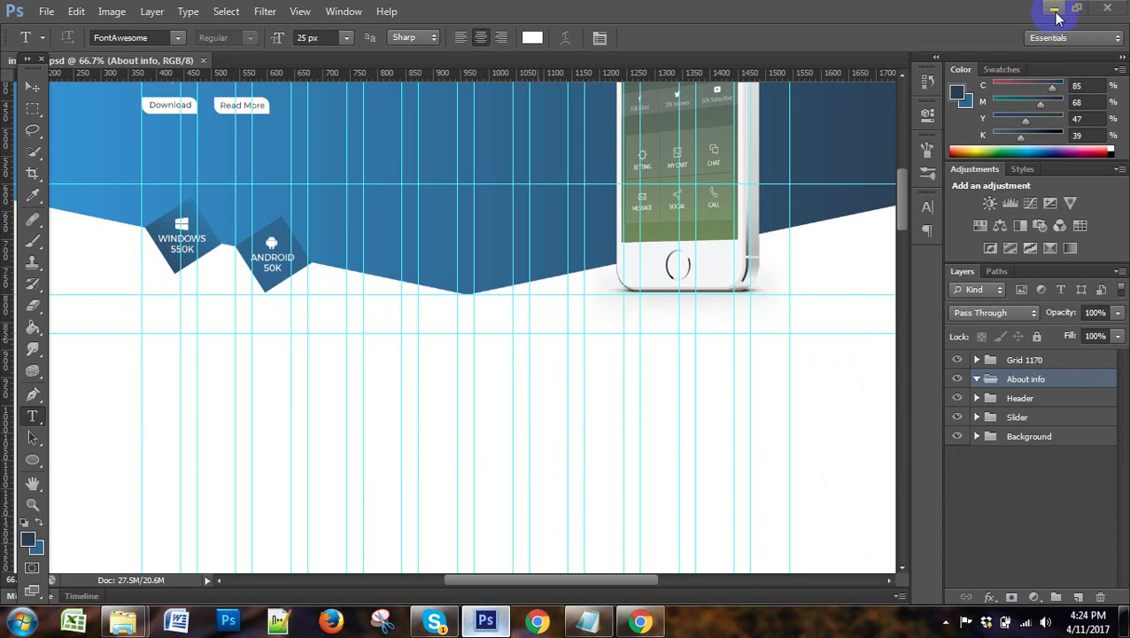
Minimize Photoshop, Chrome, Notepad and Explorer, then refresh the desktop three times.
{"action": "left_click", "coordinate": [1056, 13]}
{"action": "left_click", "coordinate": [1054, 9]}
{"action": "left_click", "coordinate": [1054, 9]}
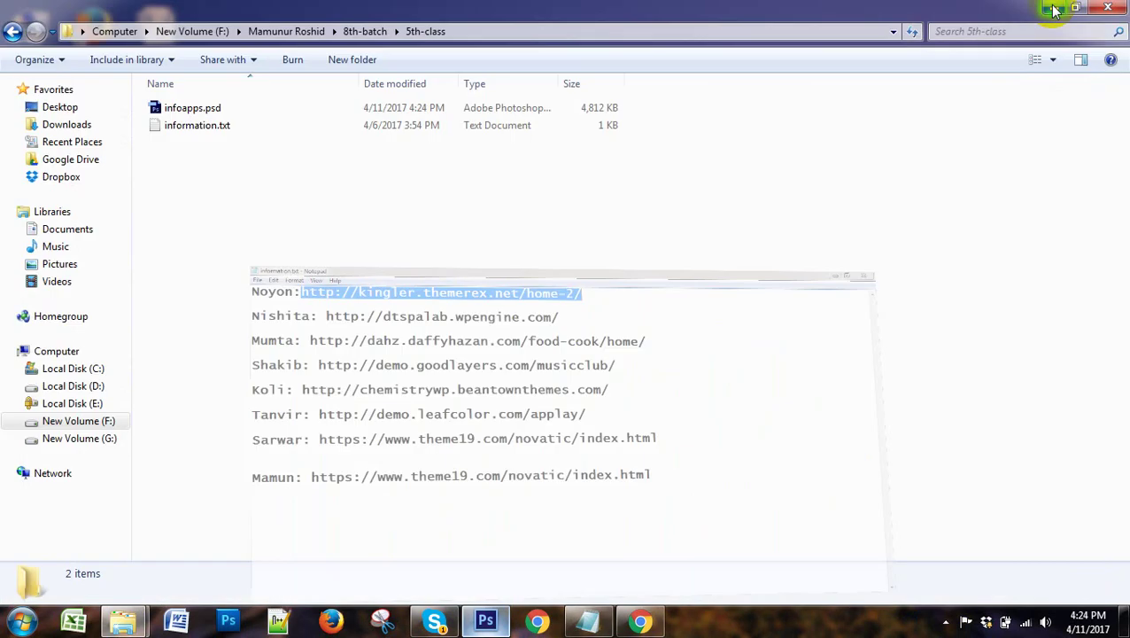
{"action": "left_click", "coordinate": [1054, 10]}
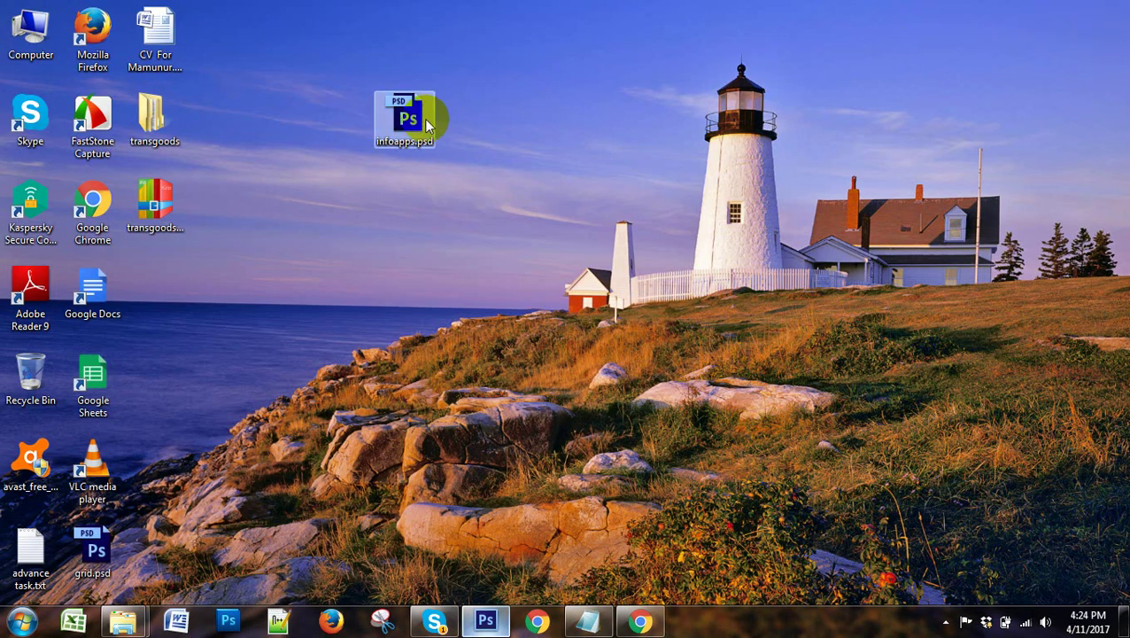
{"action": "right_click", "coordinate": [345, 316]}
{"action": "left_click", "coordinate": [345, 315]}
{"action": "right_click", "coordinate": [328, 235]}
{"action": "left_click", "coordinate": [330, 269]}
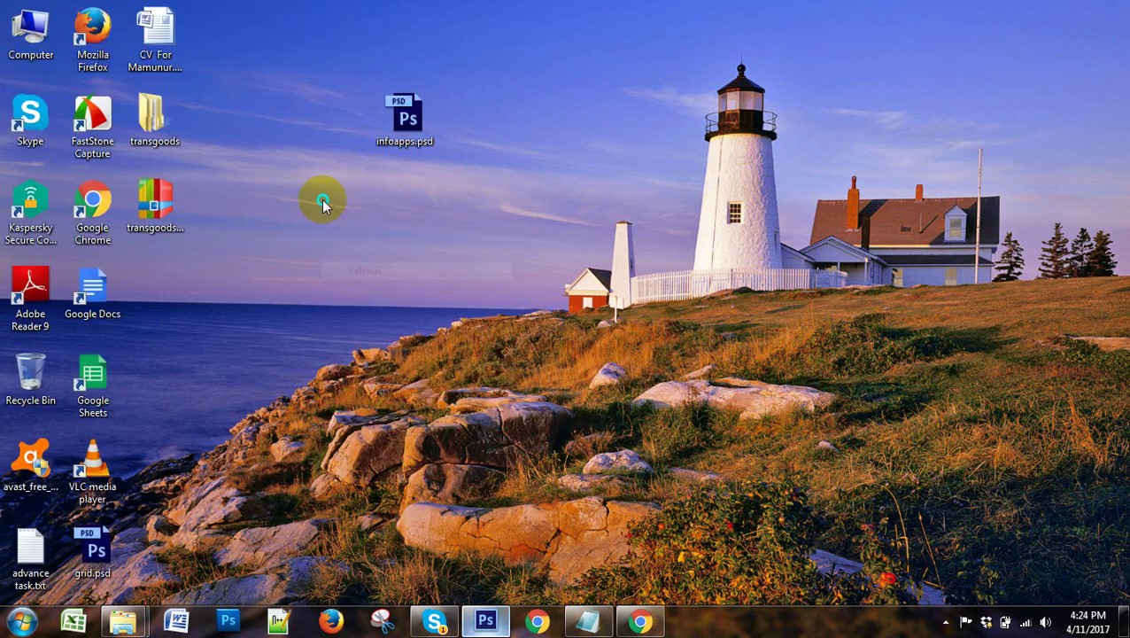
{"action": "right_click", "coordinate": [324, 201]}
{"action": "left_click", "coordinate": [336, 245]}
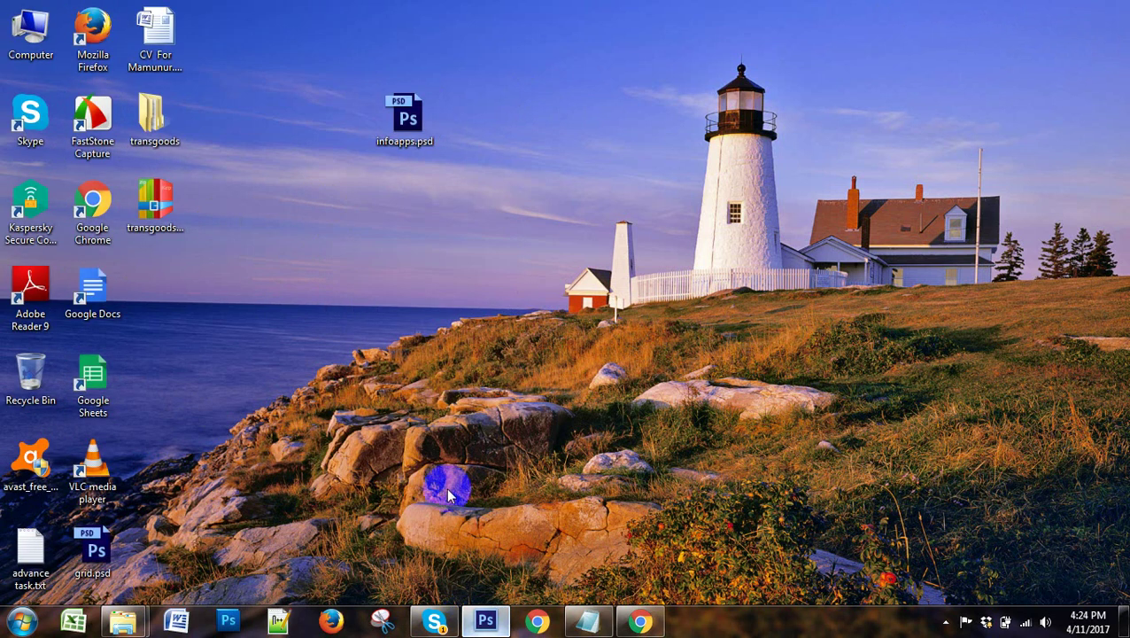
Dismiss the Removable Disk AutoPlay prompt and Internet Explorer pop-up, then bring Chrome back.
{"action": "key", "text": "alt+Tab"}
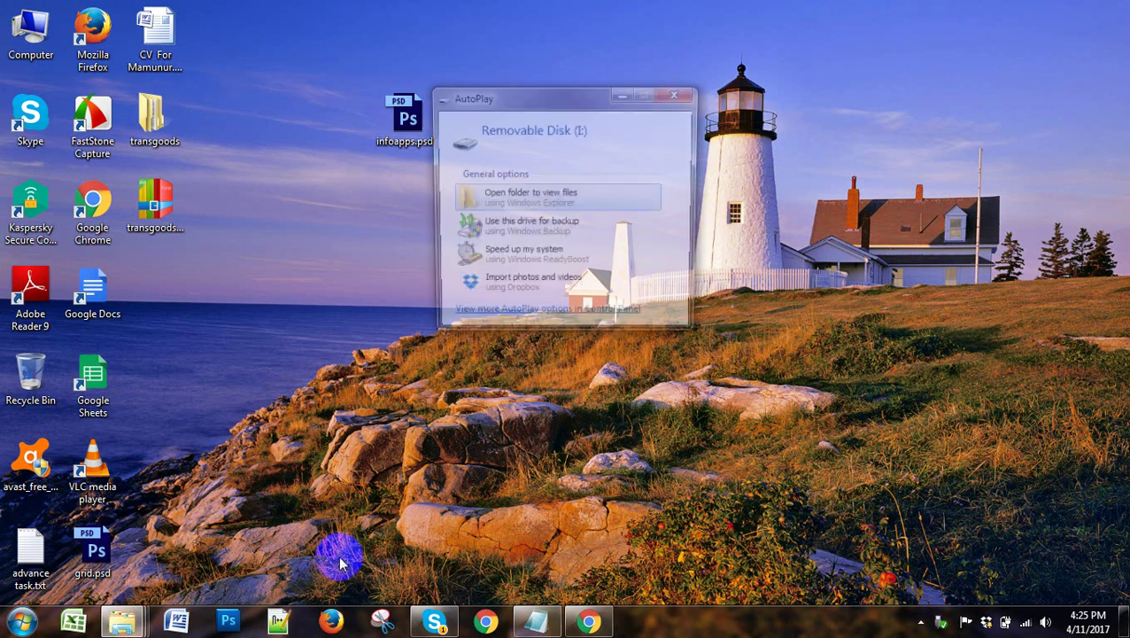
{"action": "left_click", "coordinate": [676, 96]}
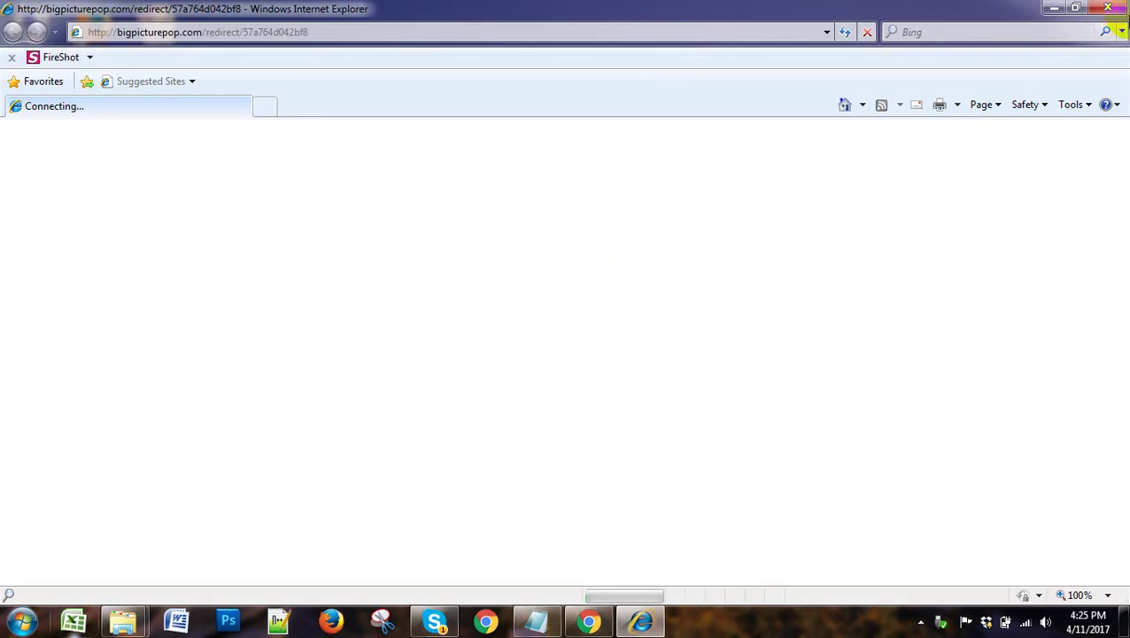
{"action": "left_click", "coordinate": [1107, 8]}
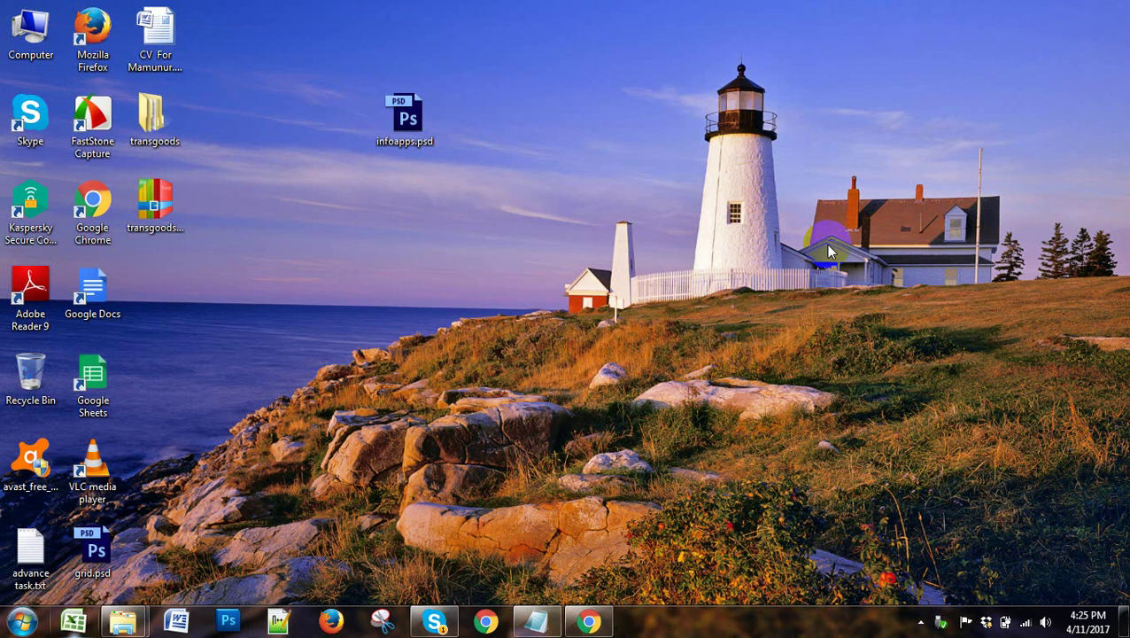
{"action": "left_click", "coordinate": [830, 251]}
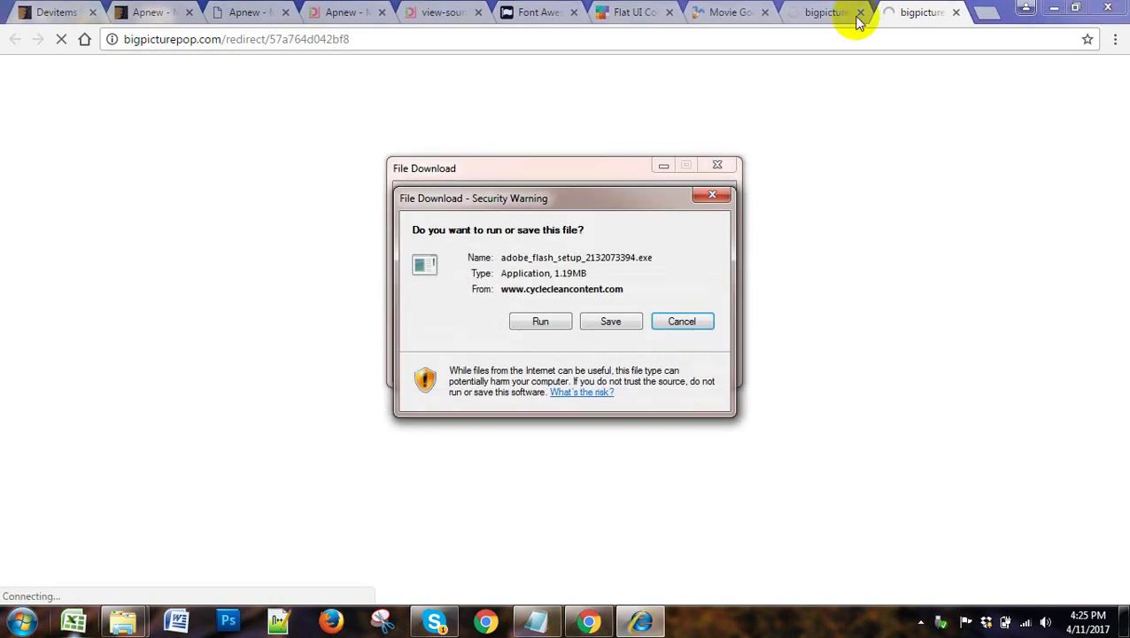
Close Chrome's adware, Movie Goat, Flat UI Colors, Font Awesome, view-source and Apnew tabs.
{"action": "left_click", "coordinate": [956, 12]}
{"action": "left_click", "coordinate": [957, 12]}
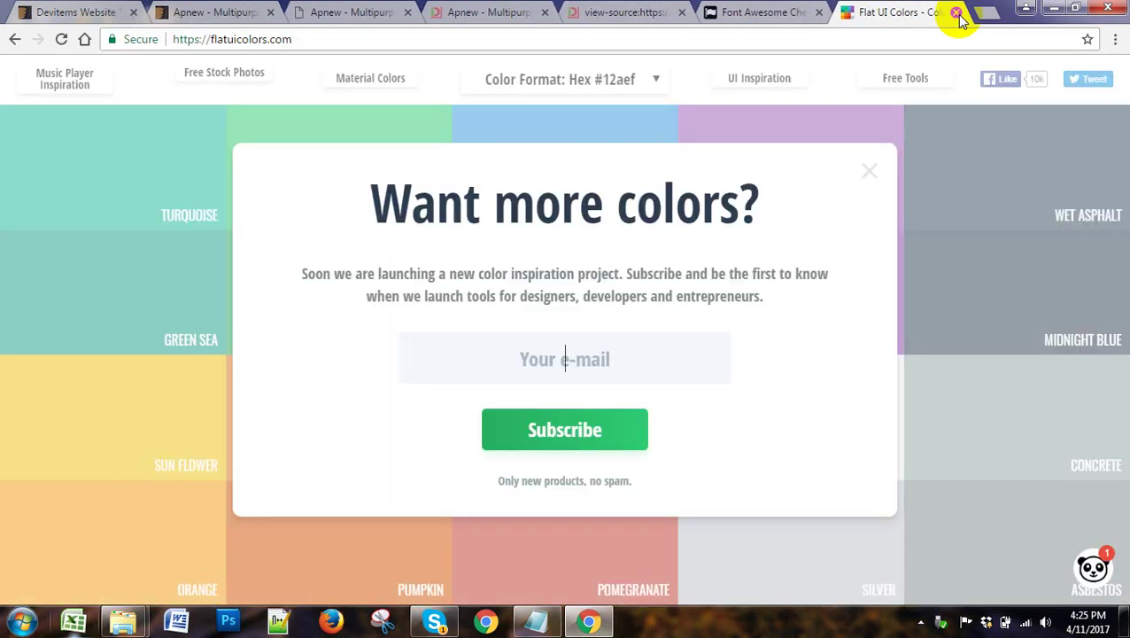
{"action": "left_click", "coordinate": [957, 12]}
{"action": "left_click", "coordinate": [955, 13]}
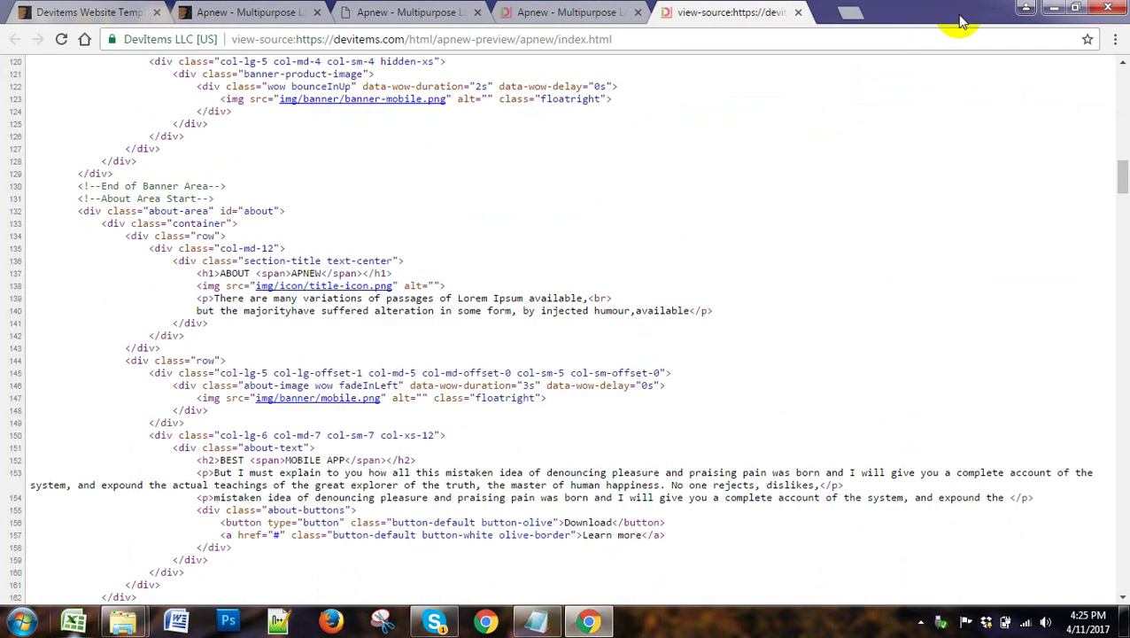
{"action": "left_click", "coordinate": [800, 15]}
{"action": "left_click", "coordinate": [641, 13]}
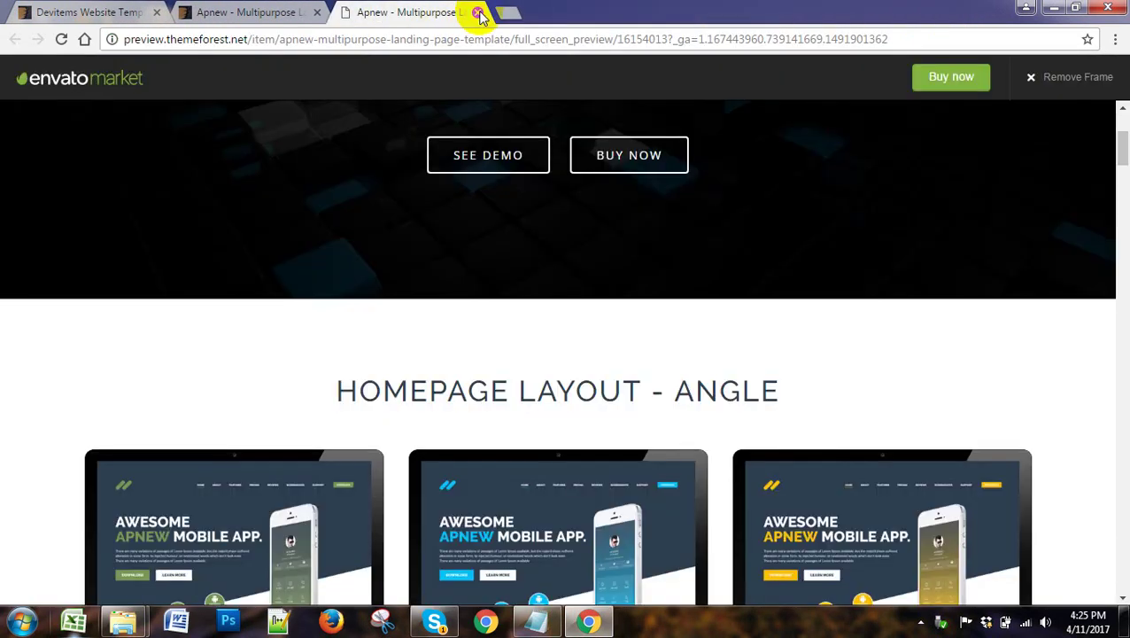
{"action": "left_click", "coordinate": [478, 15]}
Browse New Volume (F:) to 8th-batch via the user folder, checking infoapps.psd in 5th-class.
{"action": "left_click", "coordinate": [1063, 6]}
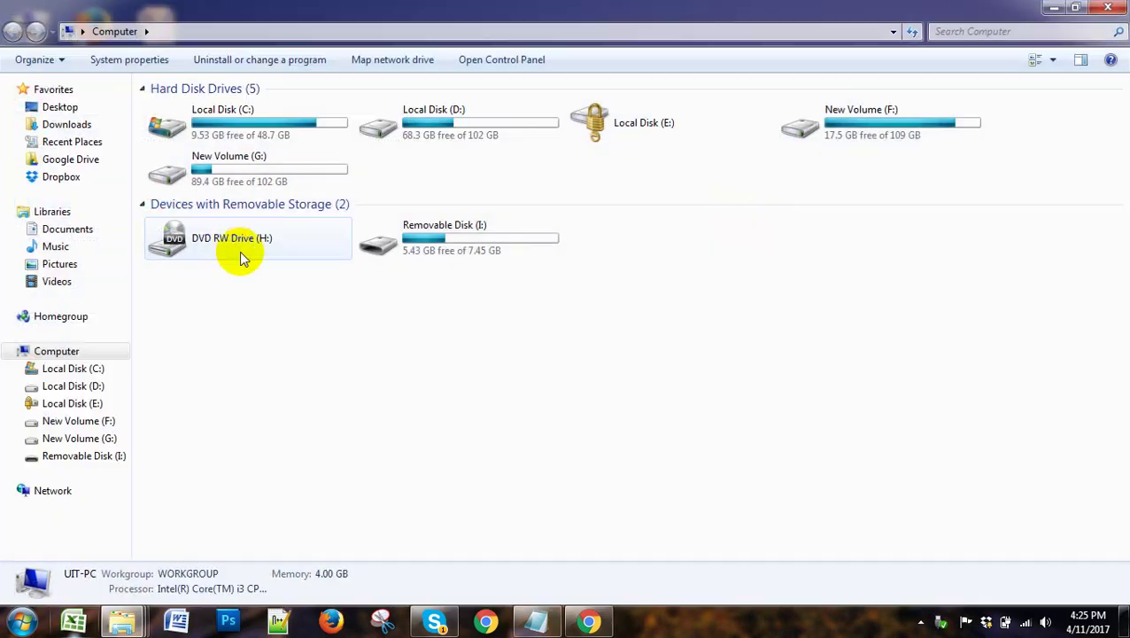
{"action": "double_click", "coordinate": [948, 121]}
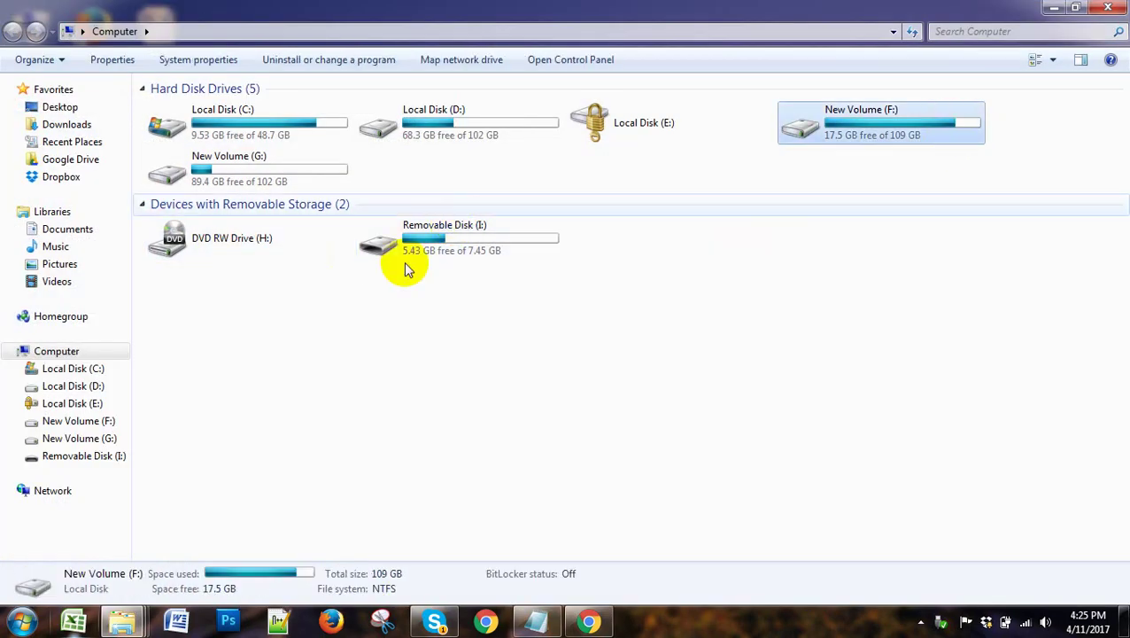
{"action": "left_click", "coordinate": [203, 127]}
{"action": "double_click", "coordinate": [203, 127]}
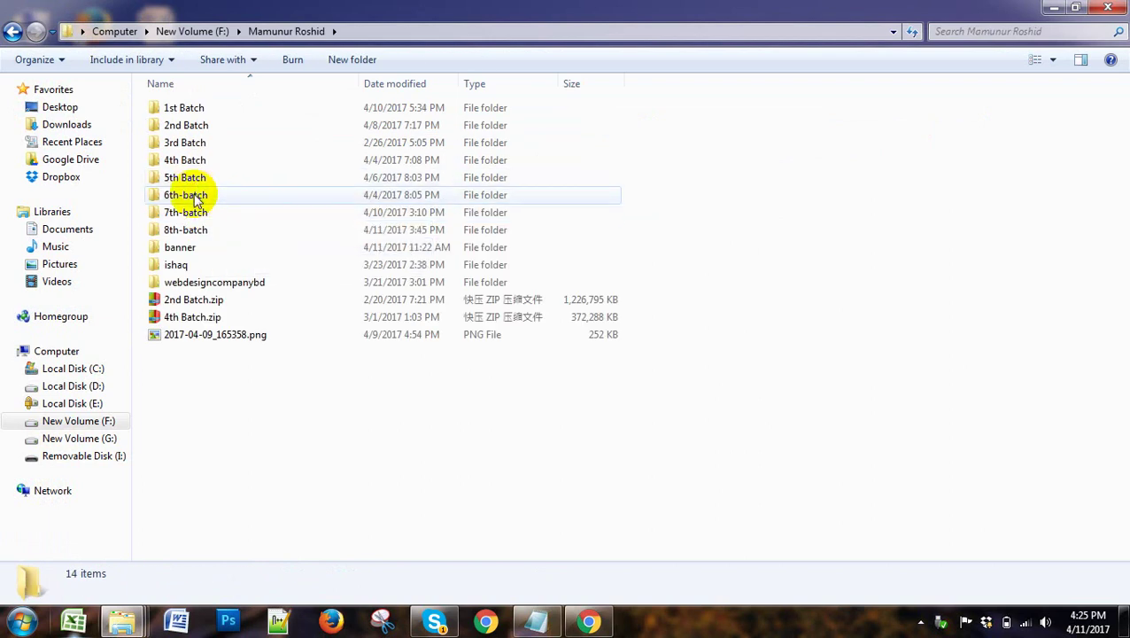
{"action": "double_click", "coordinate": [190, 230]}
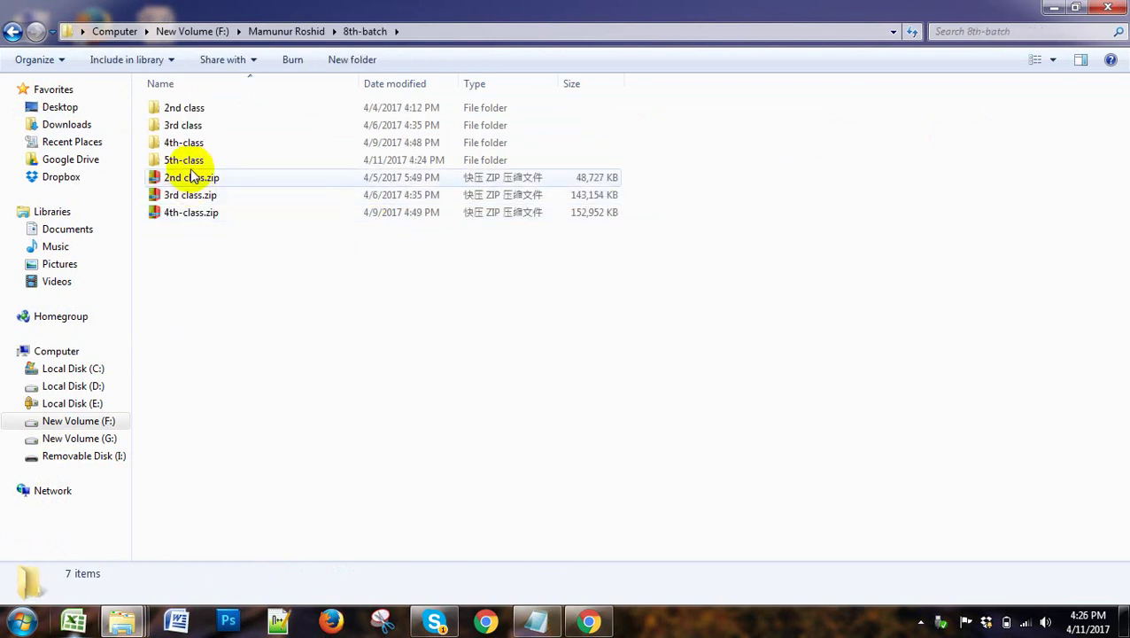
{"action": "double_click", "coordinate": [181, 159]}
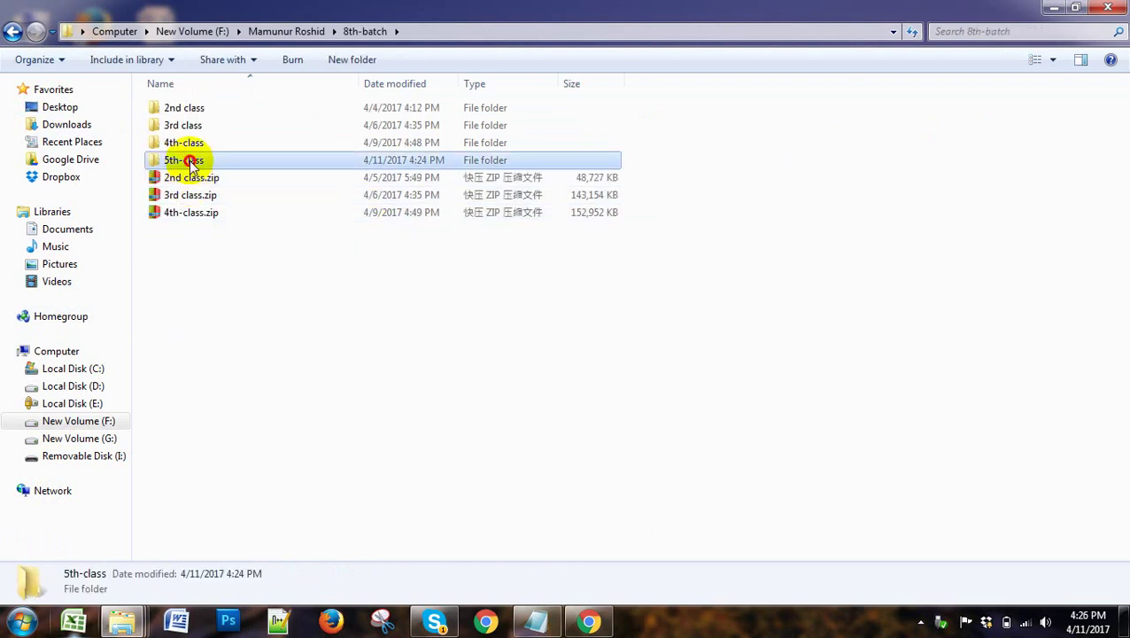
{"action": "left_click", "coordinate": [12, 31]}
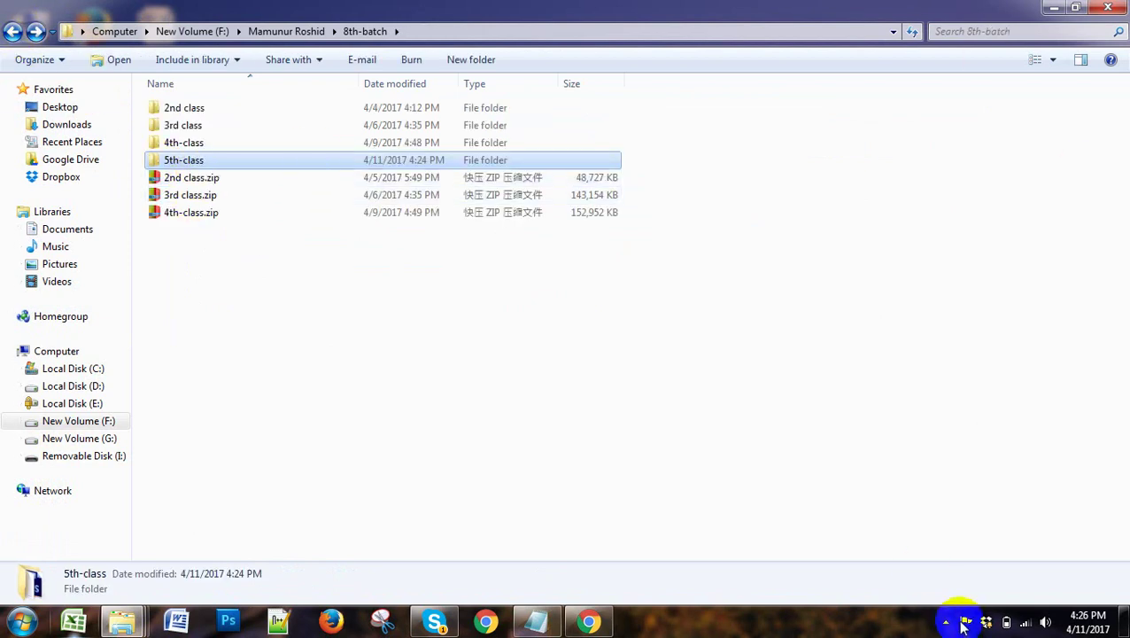